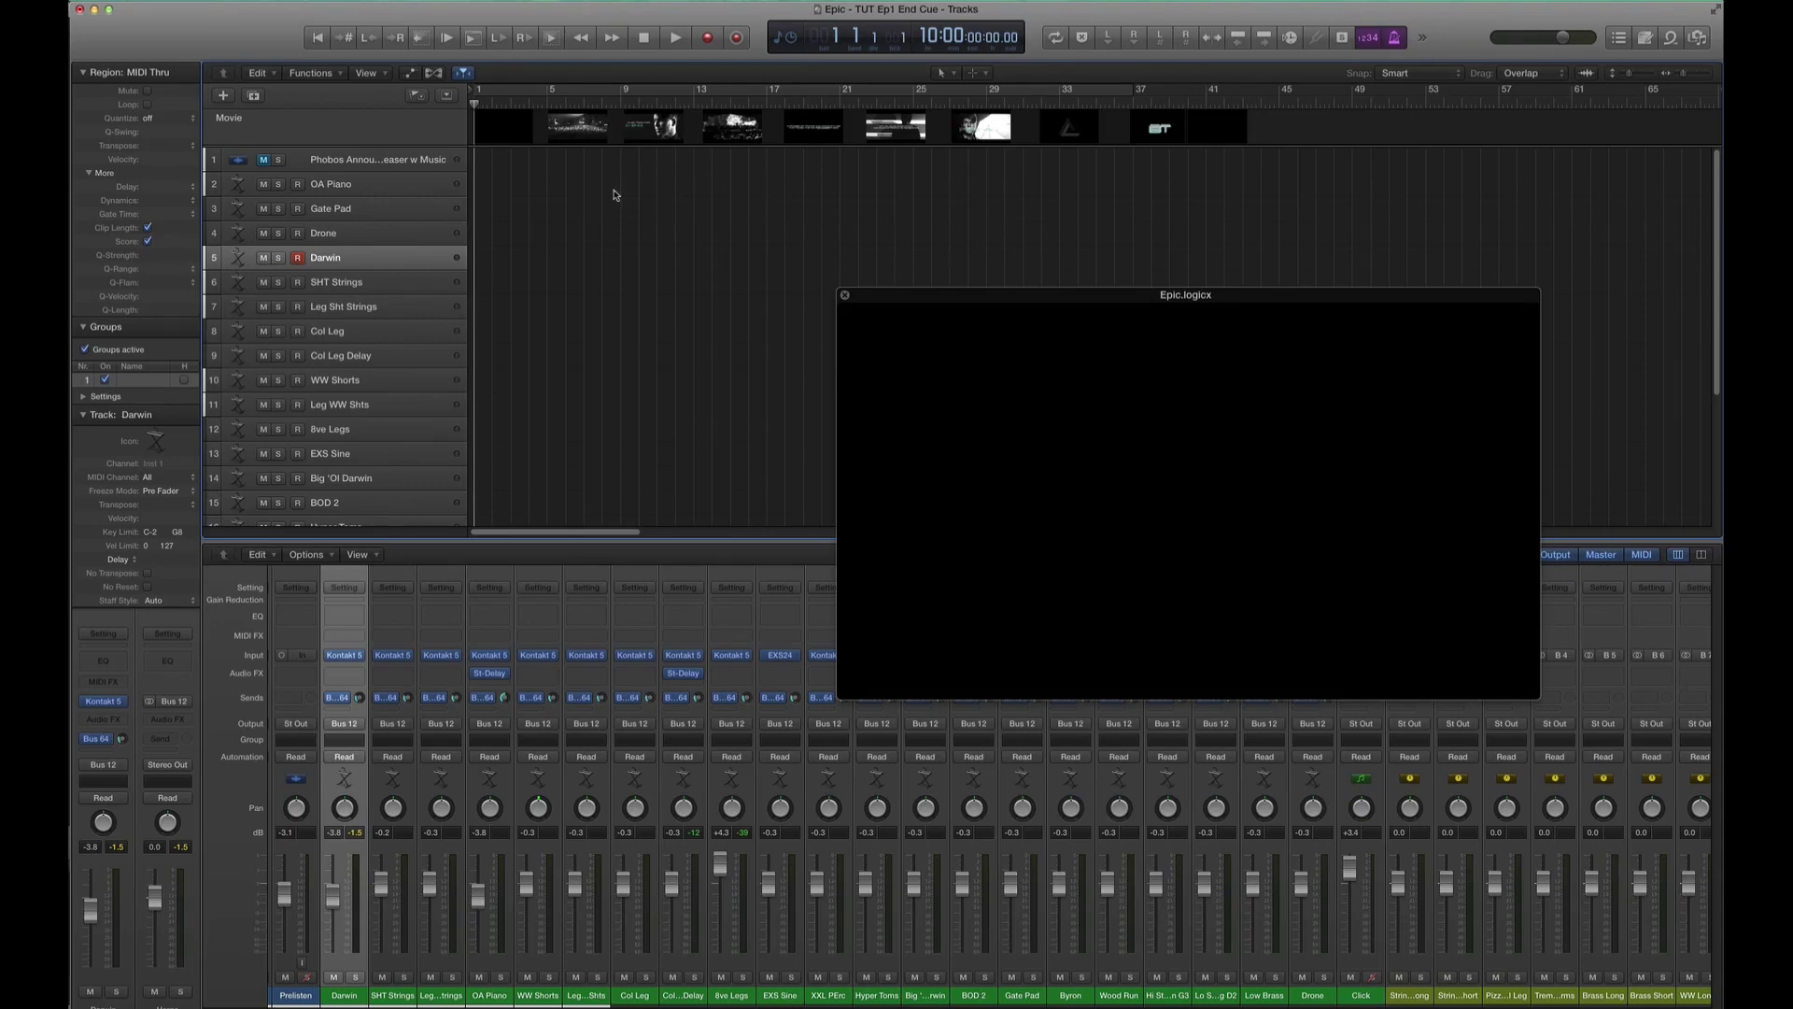
- Select the OA Piano track, play the cue against the movie from bar 1 and look through the template's track list
{"action": "left_click", "coordinate": [334, 185]}
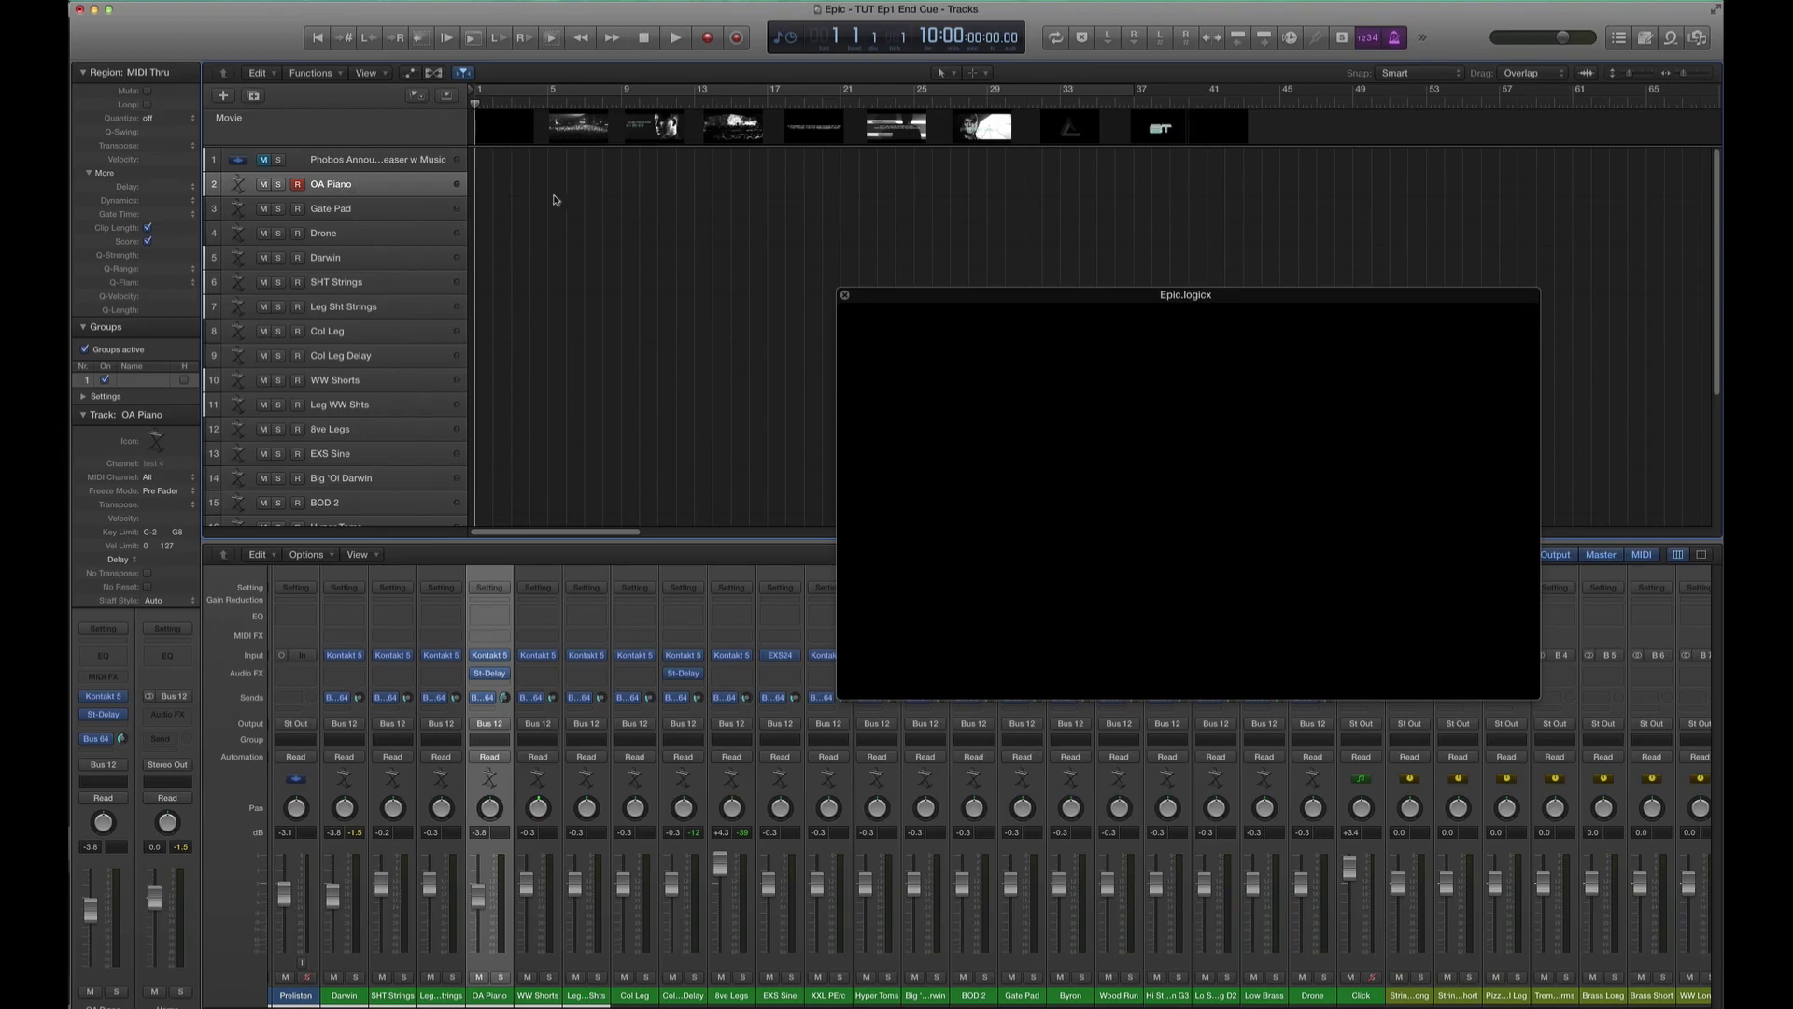
{"action": "key", "text": "space"}
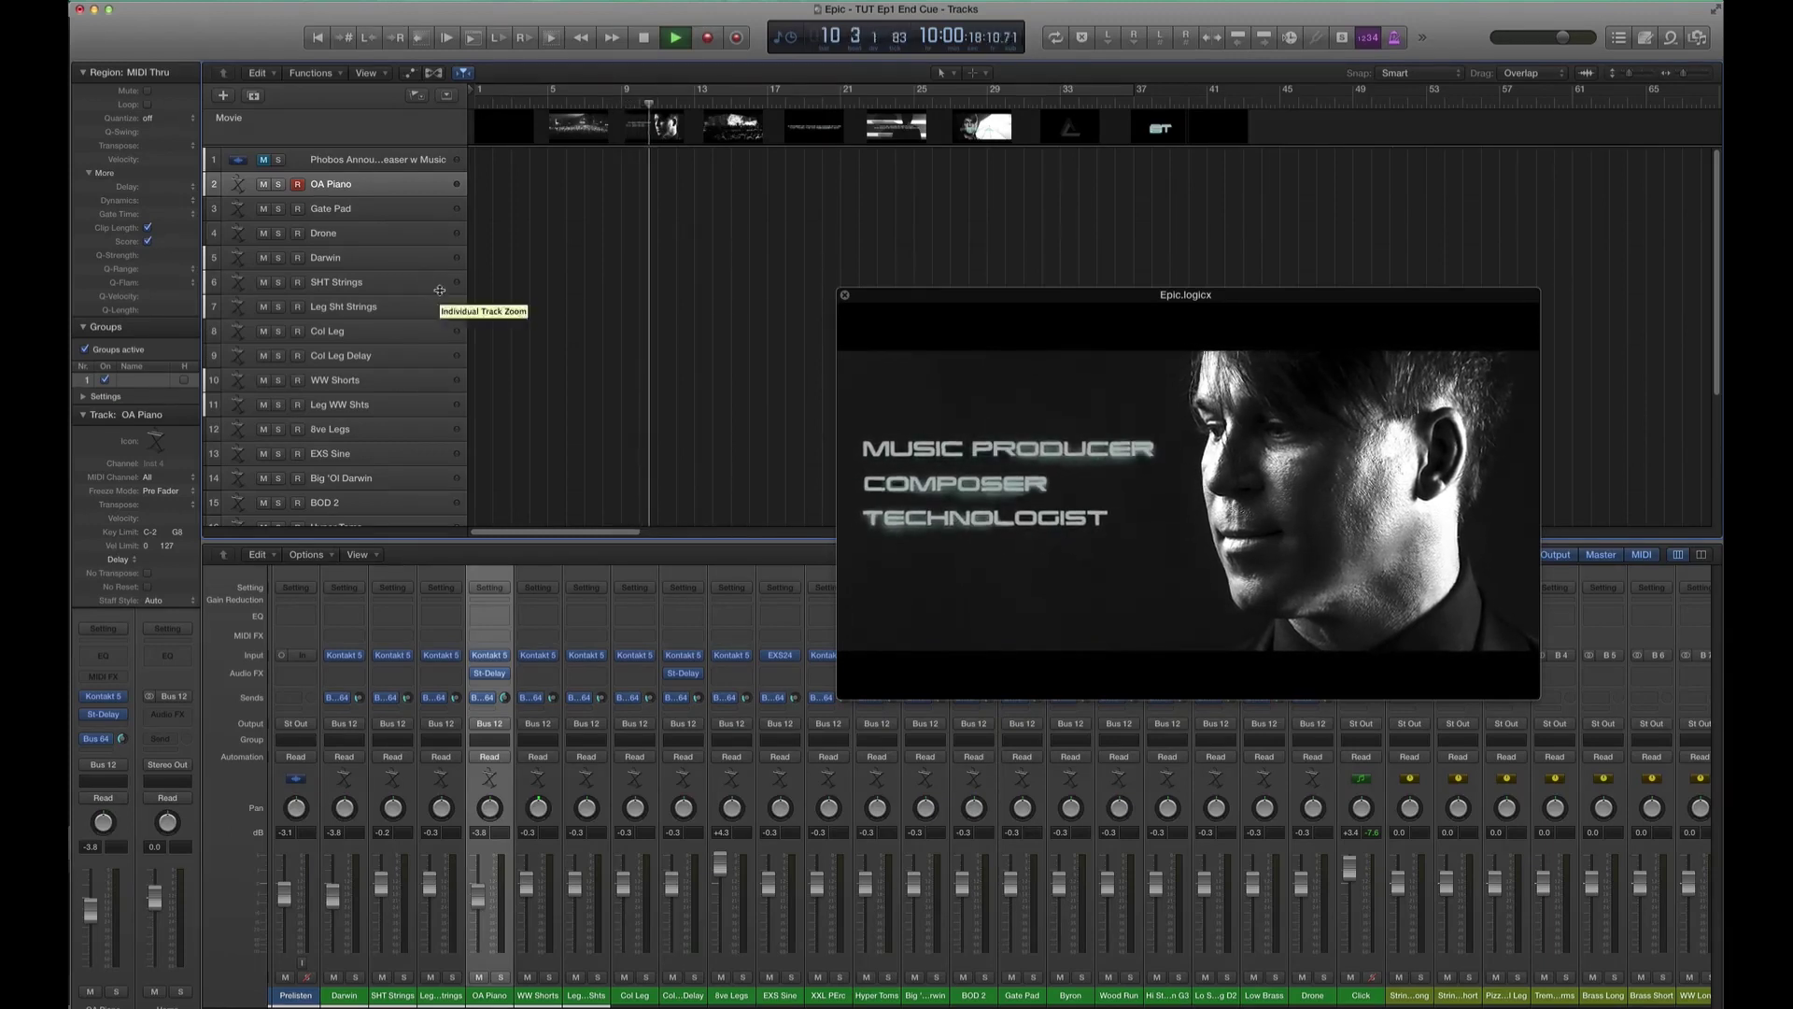
{"action": "scroll", "coordinate": [416, 283], "scroll_direction": "down", "scroll_amount": 3}
{"action": "scroll", "coordinate": [417, 284], "scroll_direction": "up", "scroll_amount": 3}
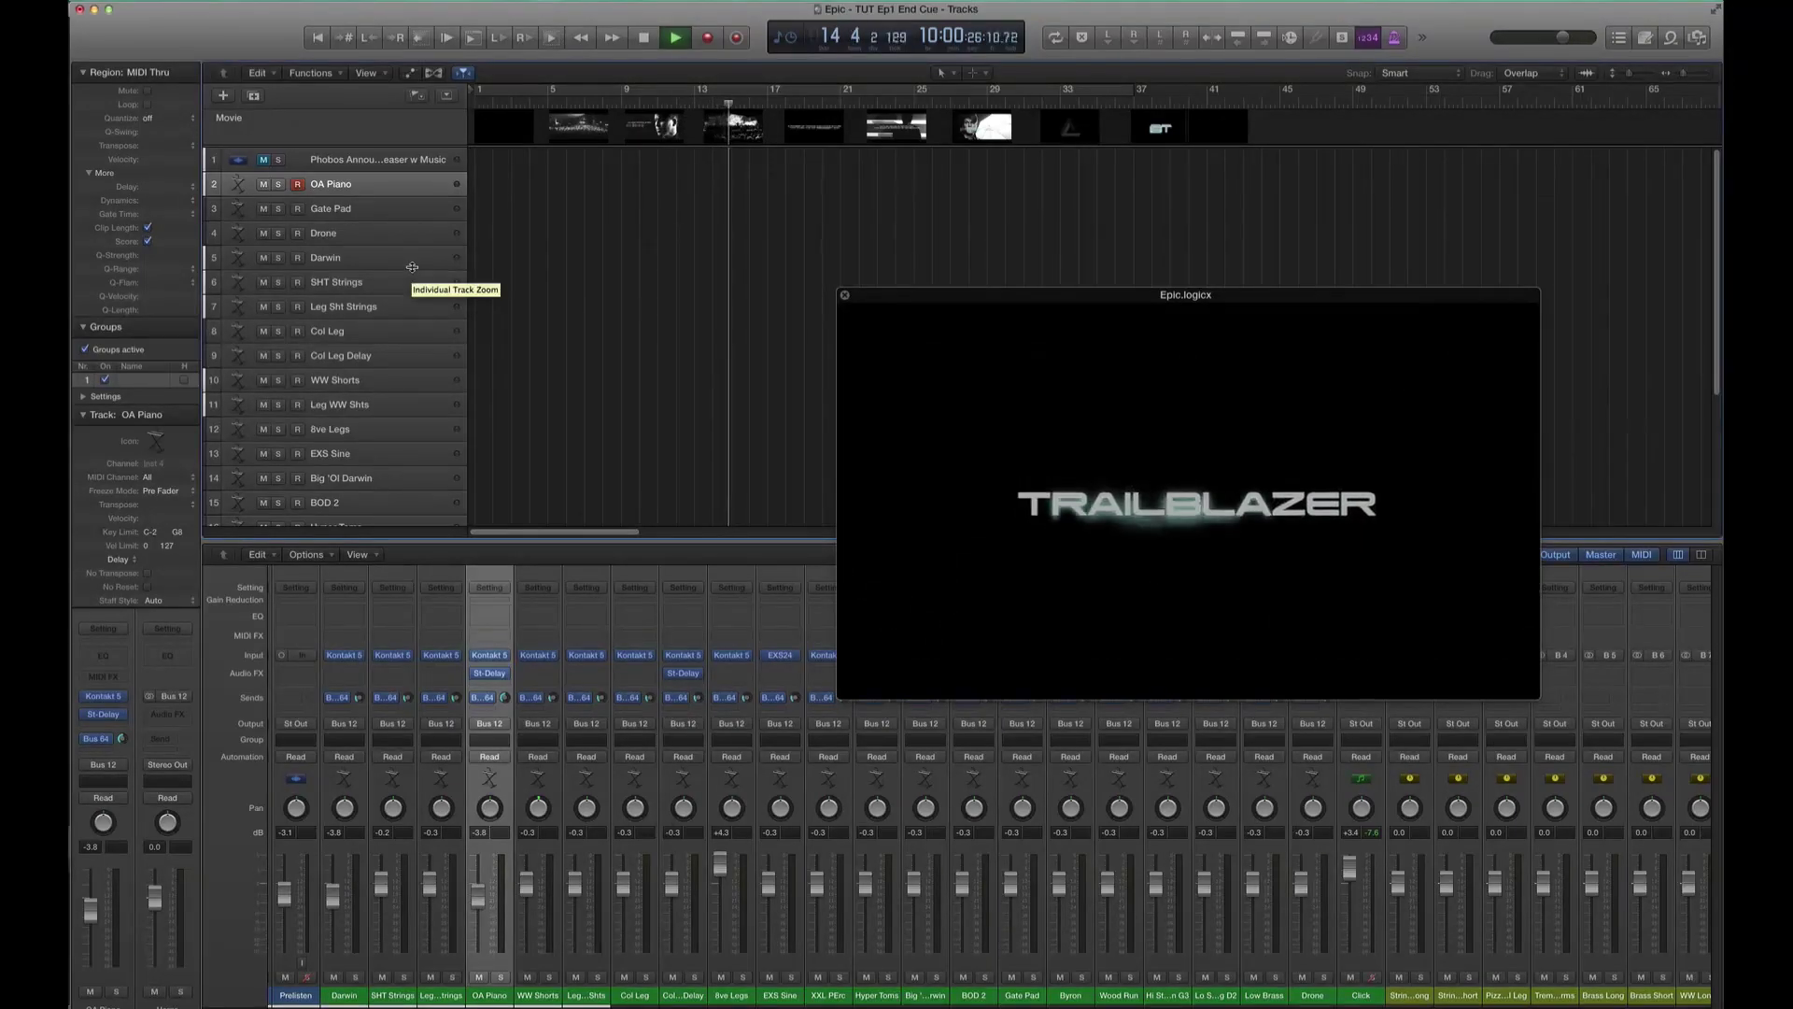
{"action": "scroll", "coordinate": [401, 299], "scroll_direction": "down", "scroll_amount": 4}
{"action": "scroll", "coordinate": [391, 320], "scroll_direction": "up", "scroll_amount": 4}
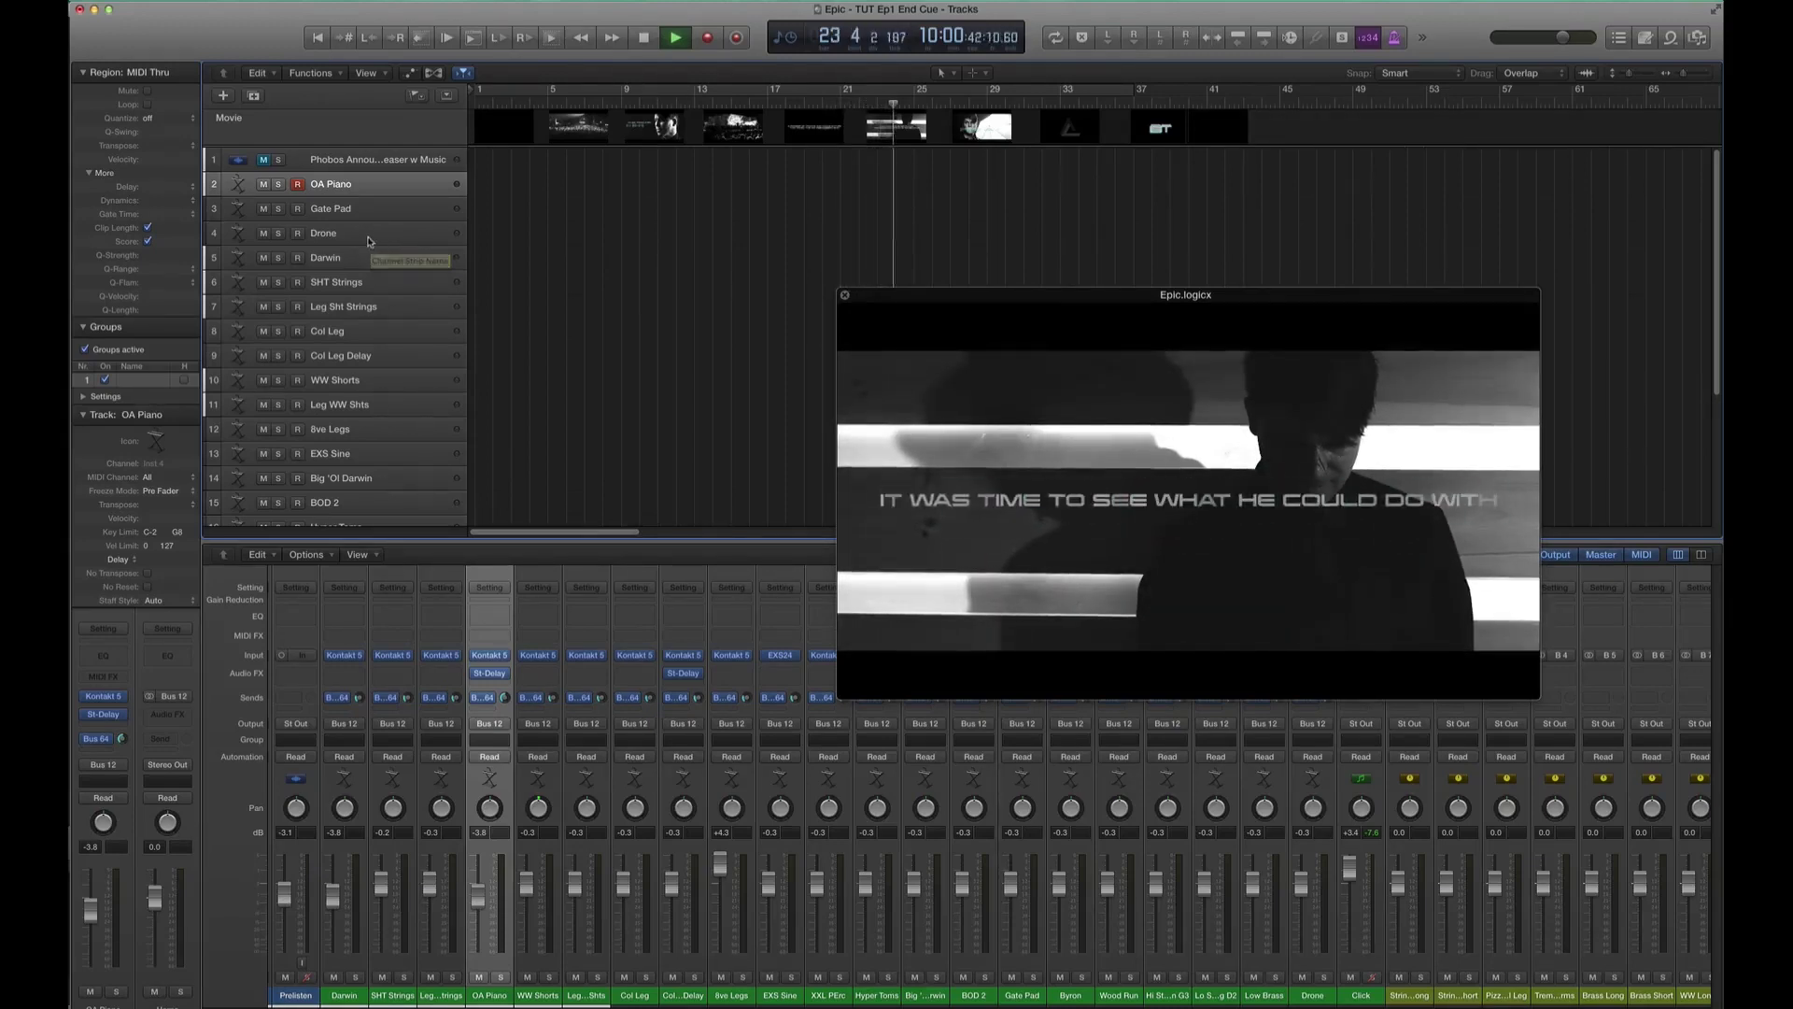
{"action": "scroll", "coordinate": [390, 222], "scroll_direction": "down", "scroll_amount": 3}
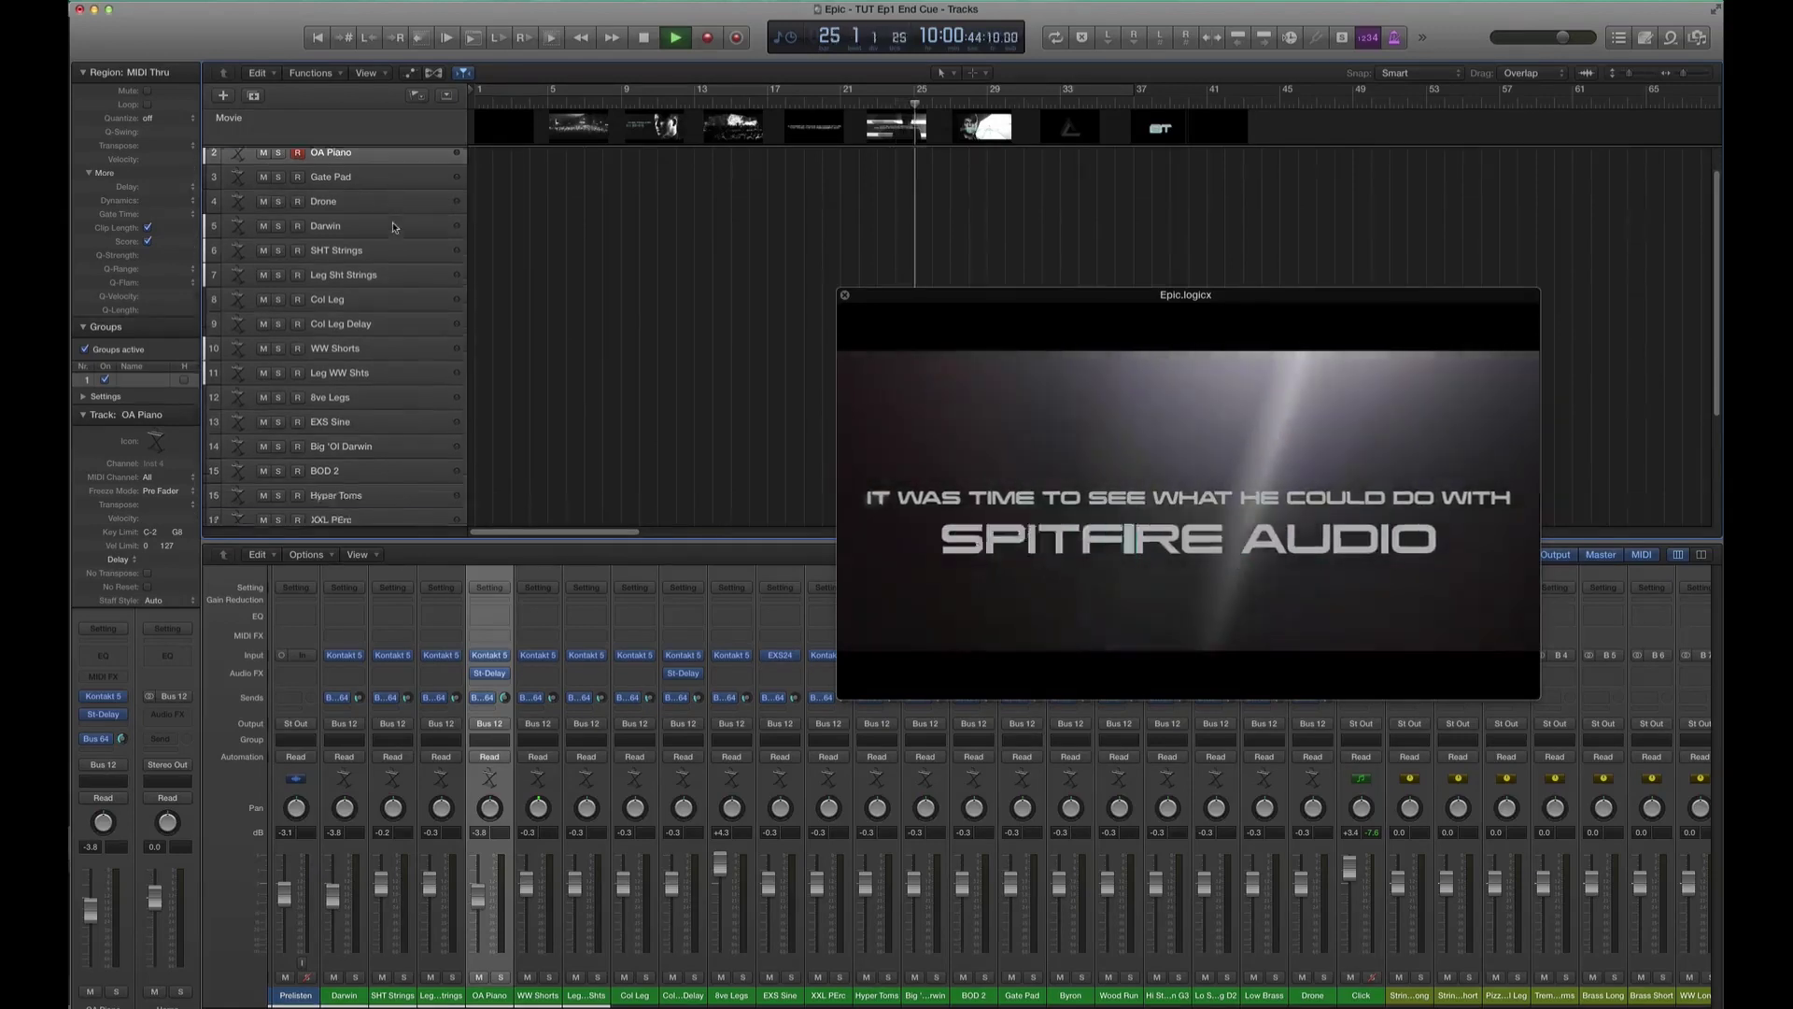
{"action": "scroll", "coordinate": [398, 228], "scroll_direction": "up", "scroll_amount": 3}
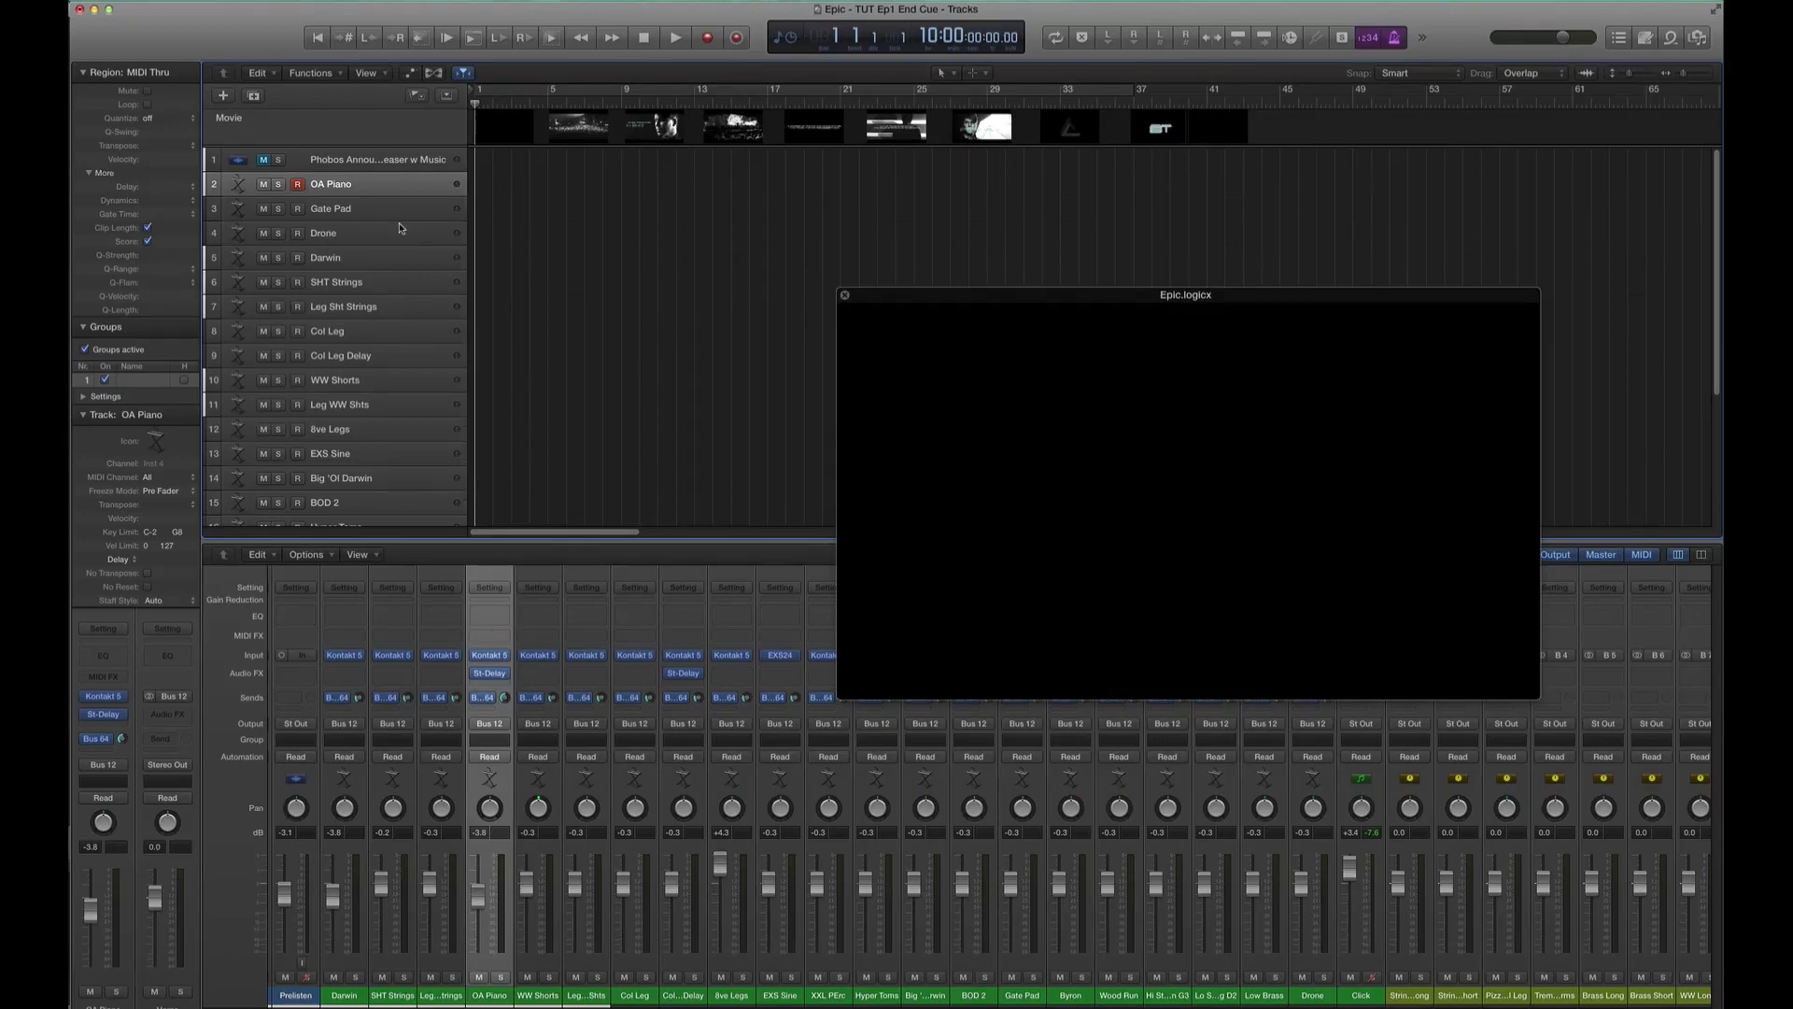
- Show the Tempo List in its own window, review the tempo events across the whole cue and close the list
{"action": "key", "text": "d"}
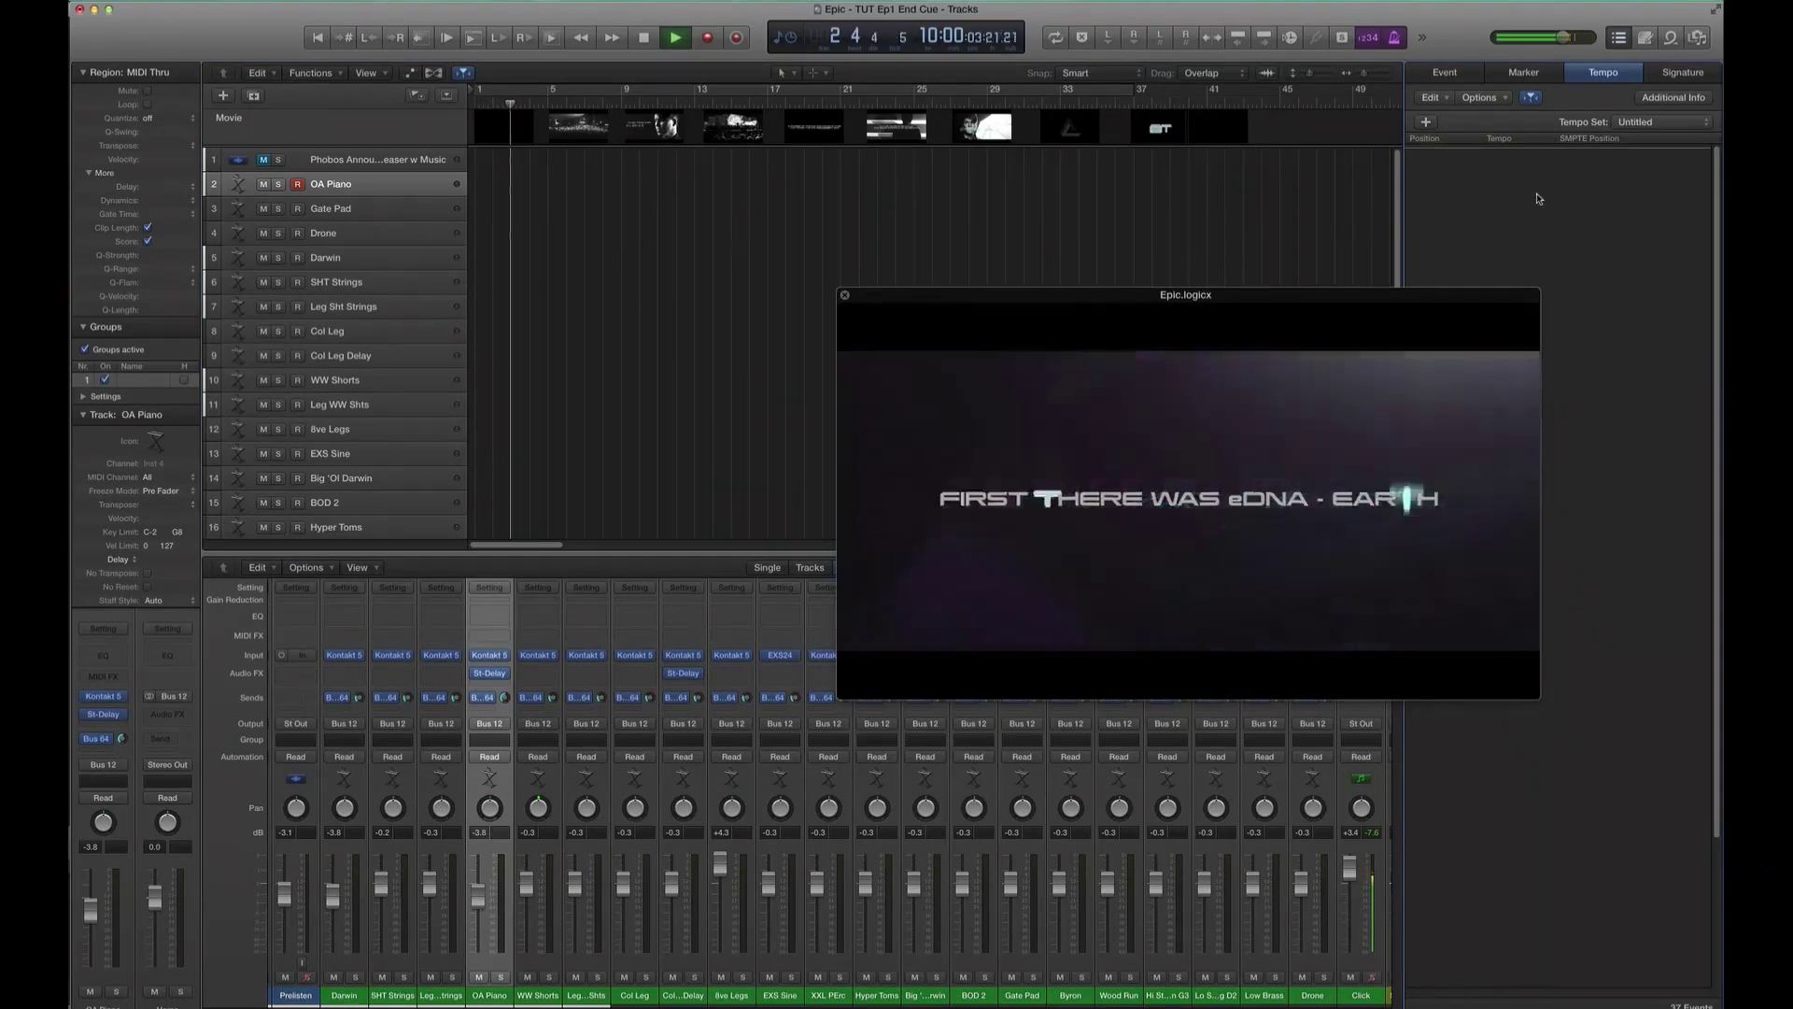
{"action": "key", "text": "d"}
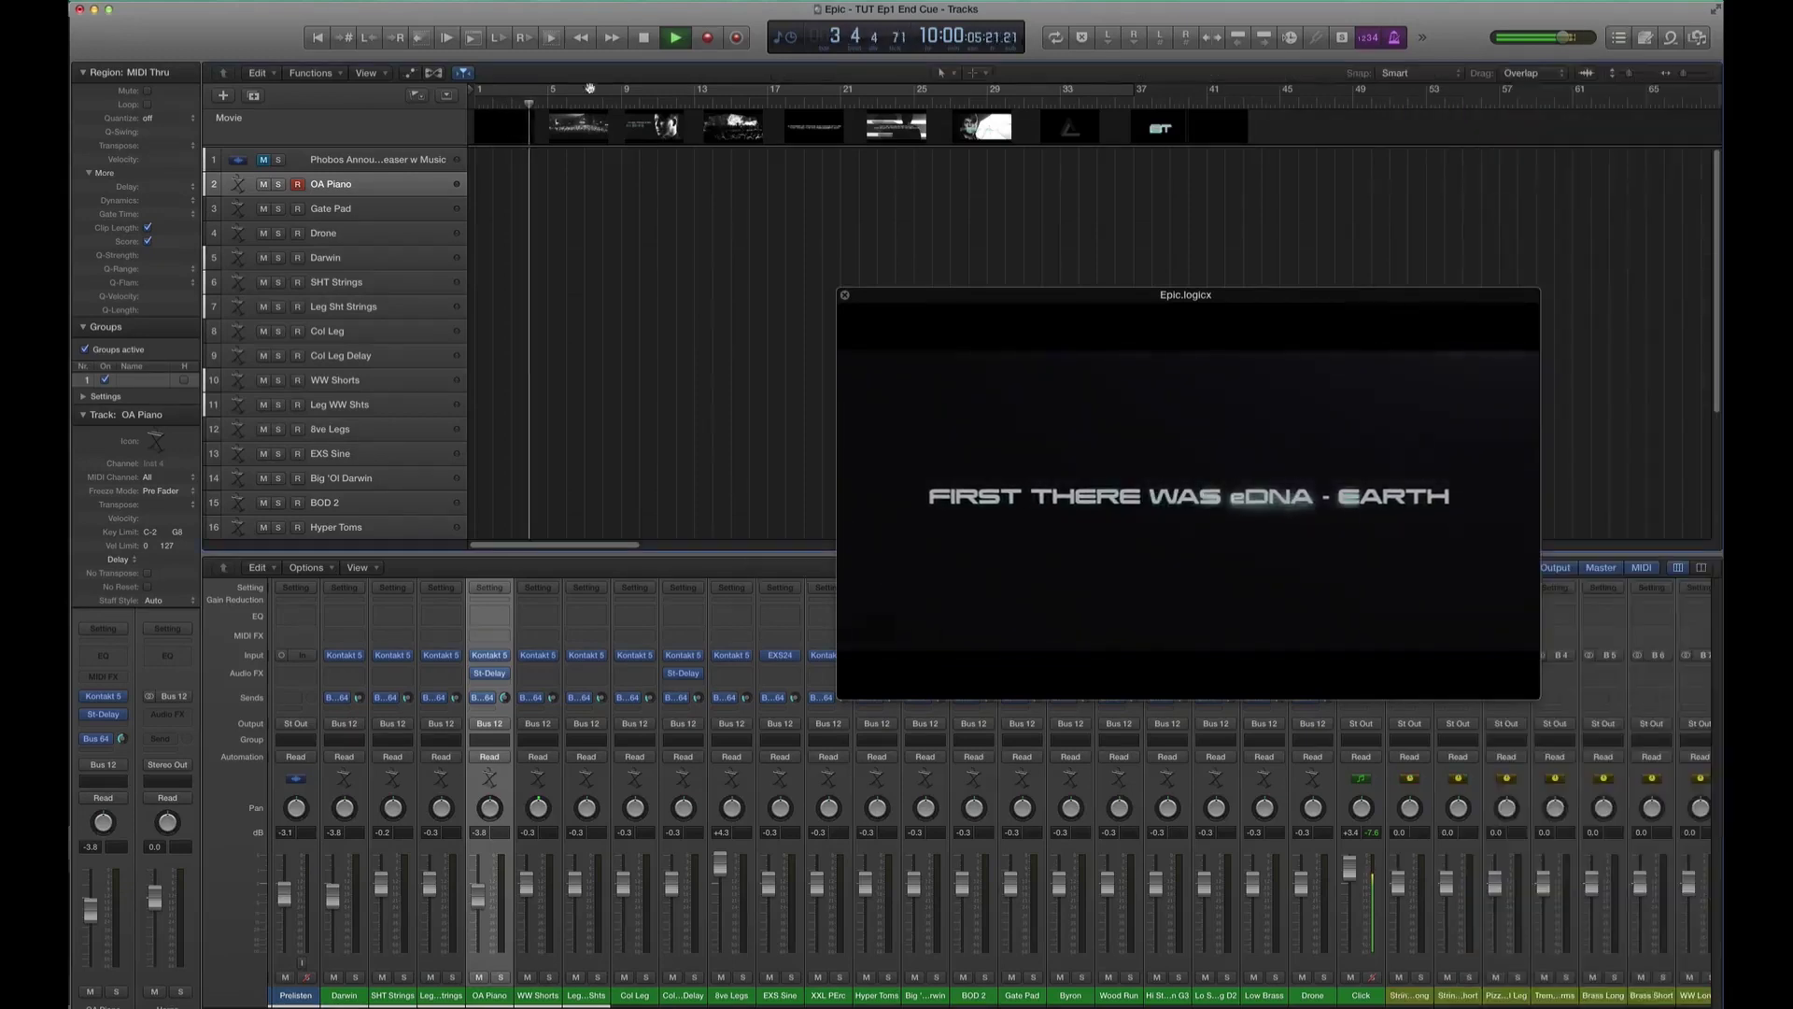
{"action": "left_click", "coordinate": [430, 2]}
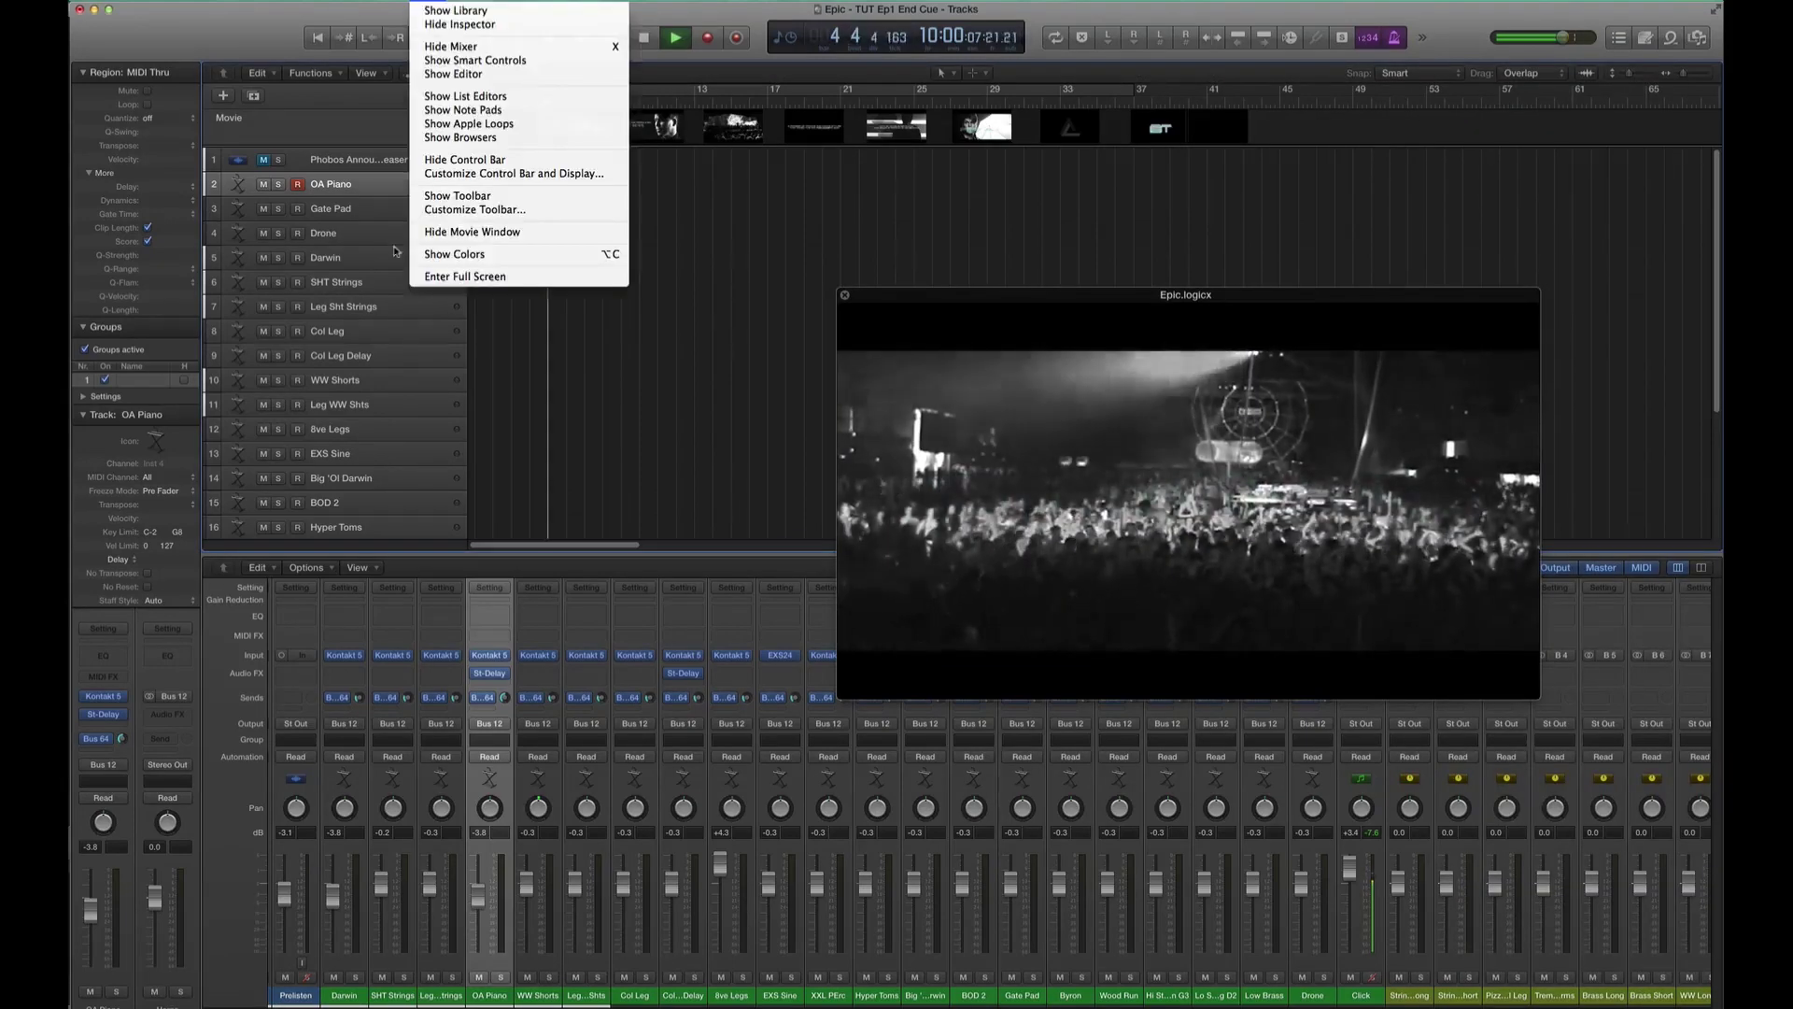
{"action": "mouse_move", "coordinate": [224, 3]}
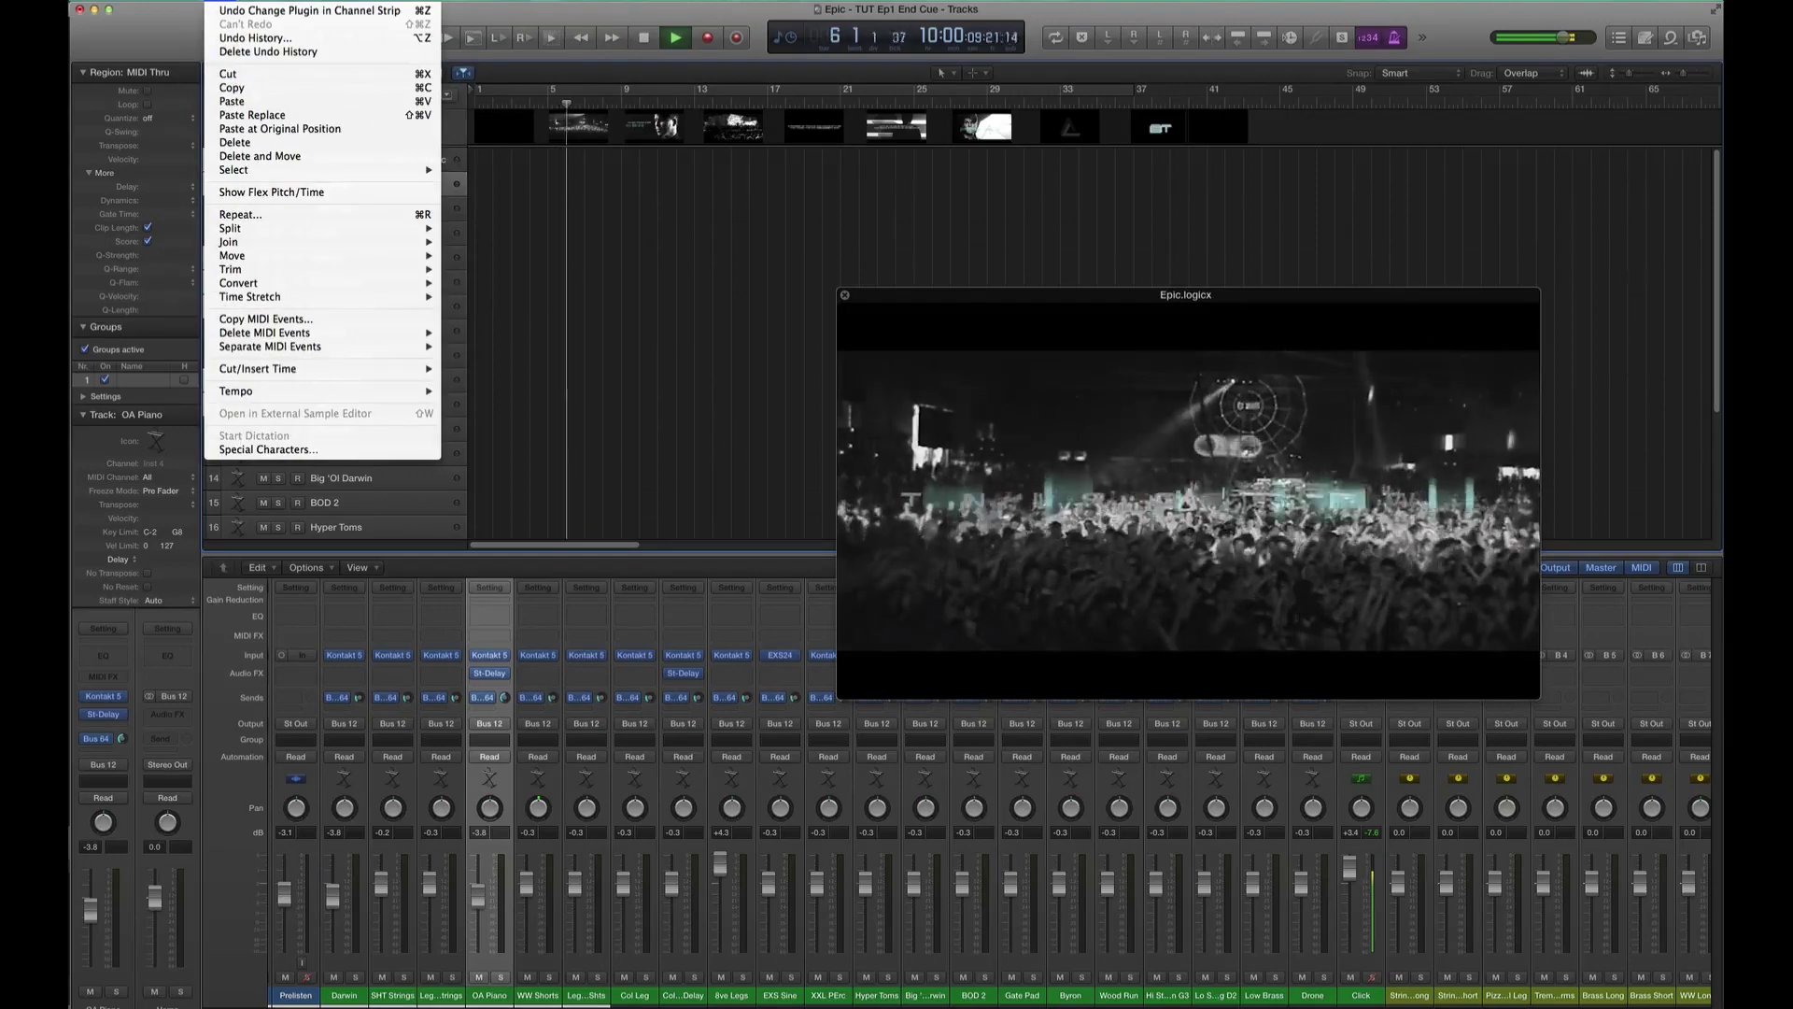
{"action": "mouse_move", "coordinate": [411, 391]}
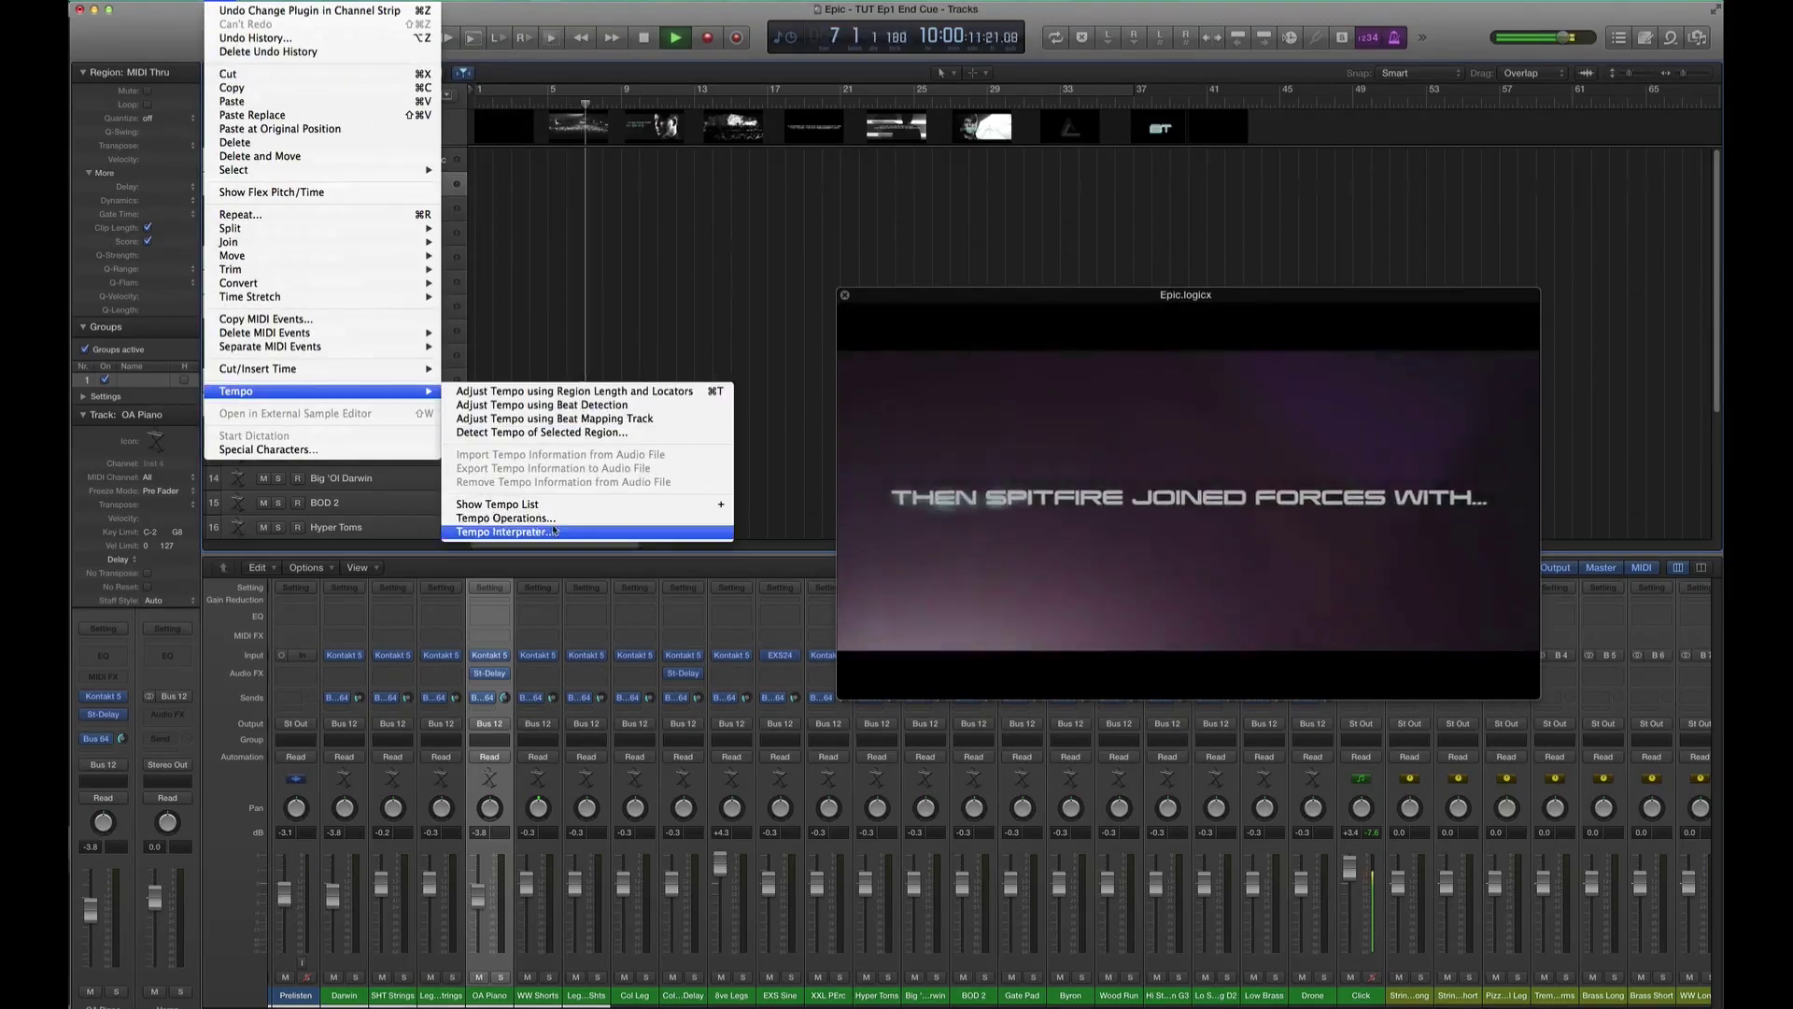
{"action": "left_click", "coordinate": [528, 505]}
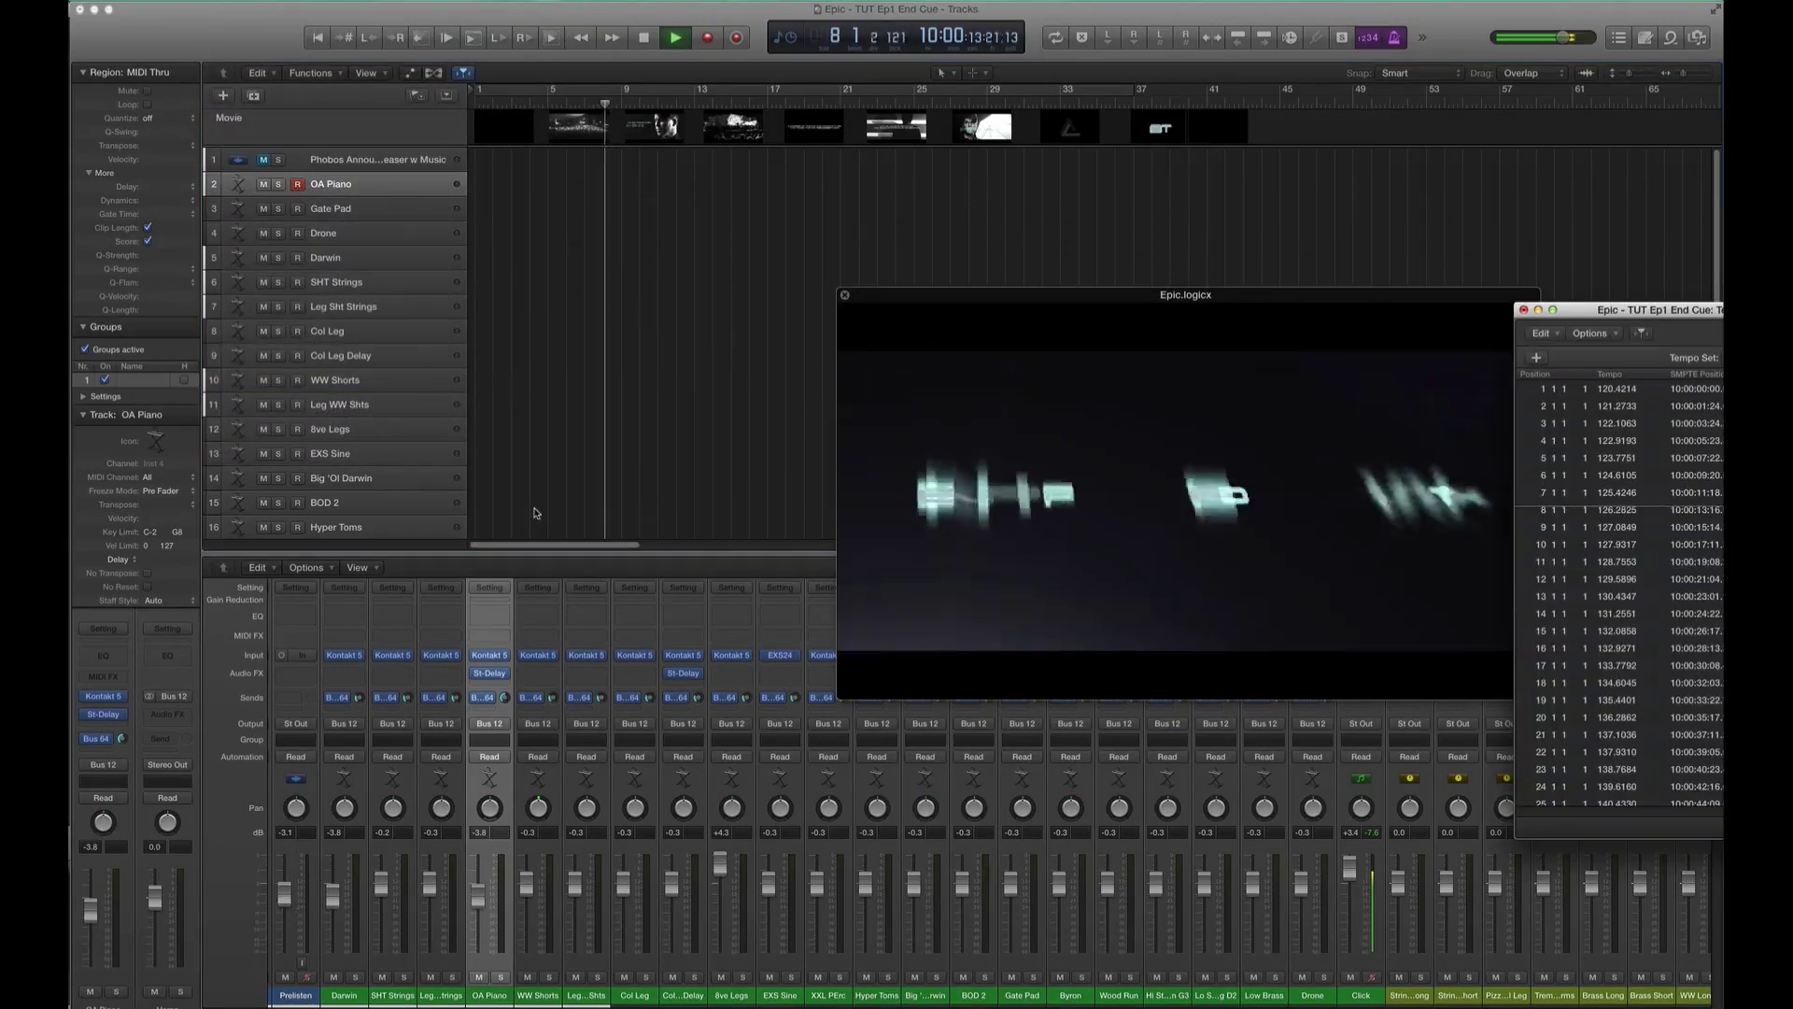
{"action": "left_click_drag", "start_coordinate": [1629, 311], "coordinate": [1460, 244]}
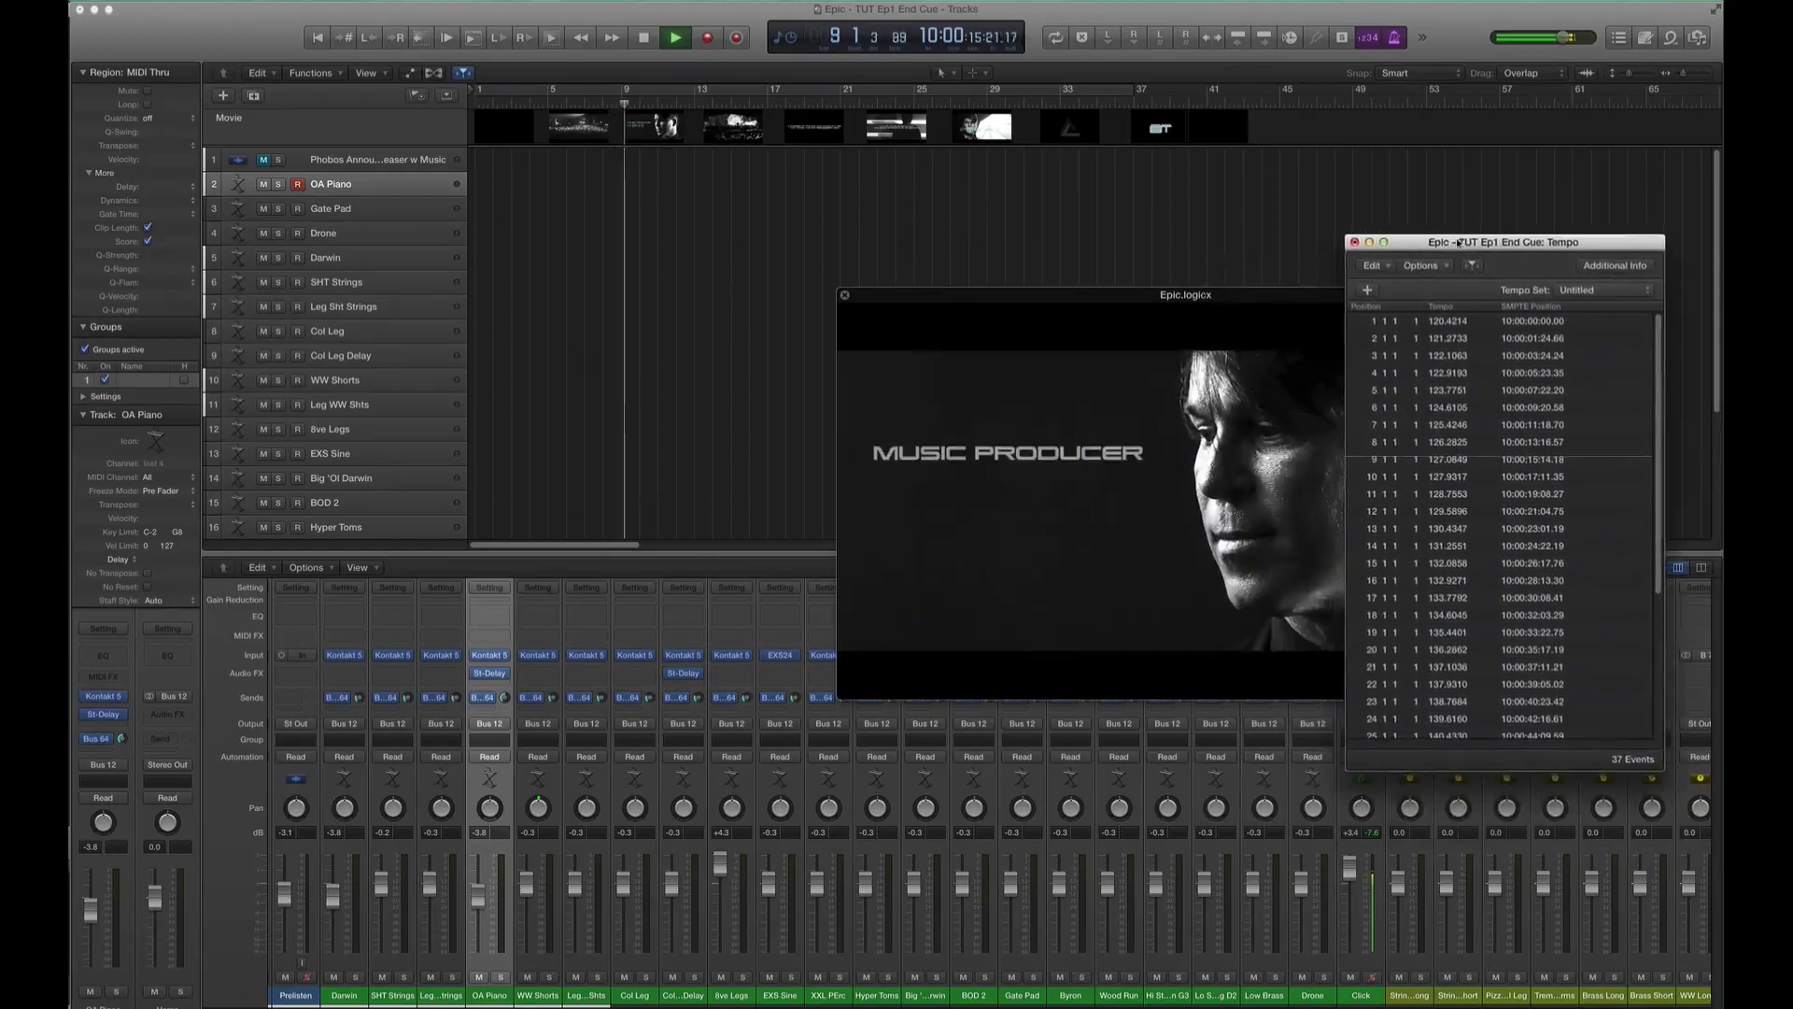
{"action": "scroll", "coordinate": [1444, 380], "scroll_direction": "down", "scroll_amount": 5}
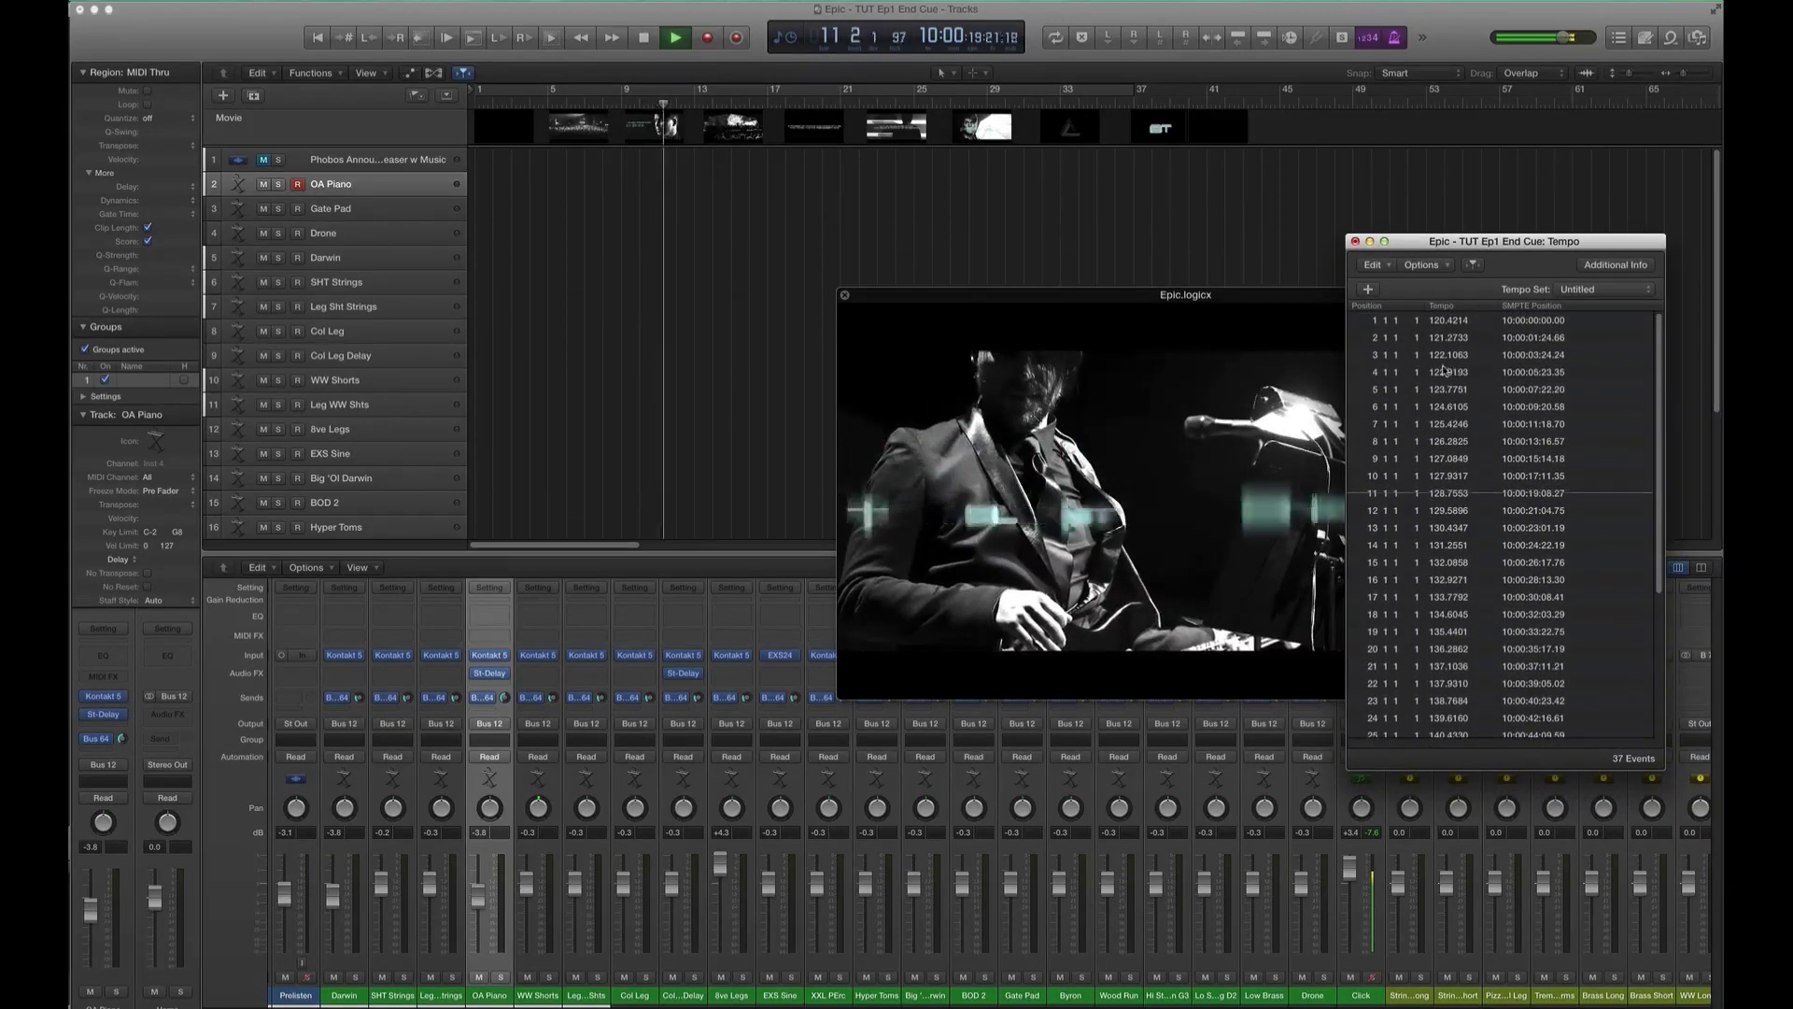
{"action": "scroll", "coordinate": [1368, 322], "scroll_direction": "down", "scroll_amount": 5}
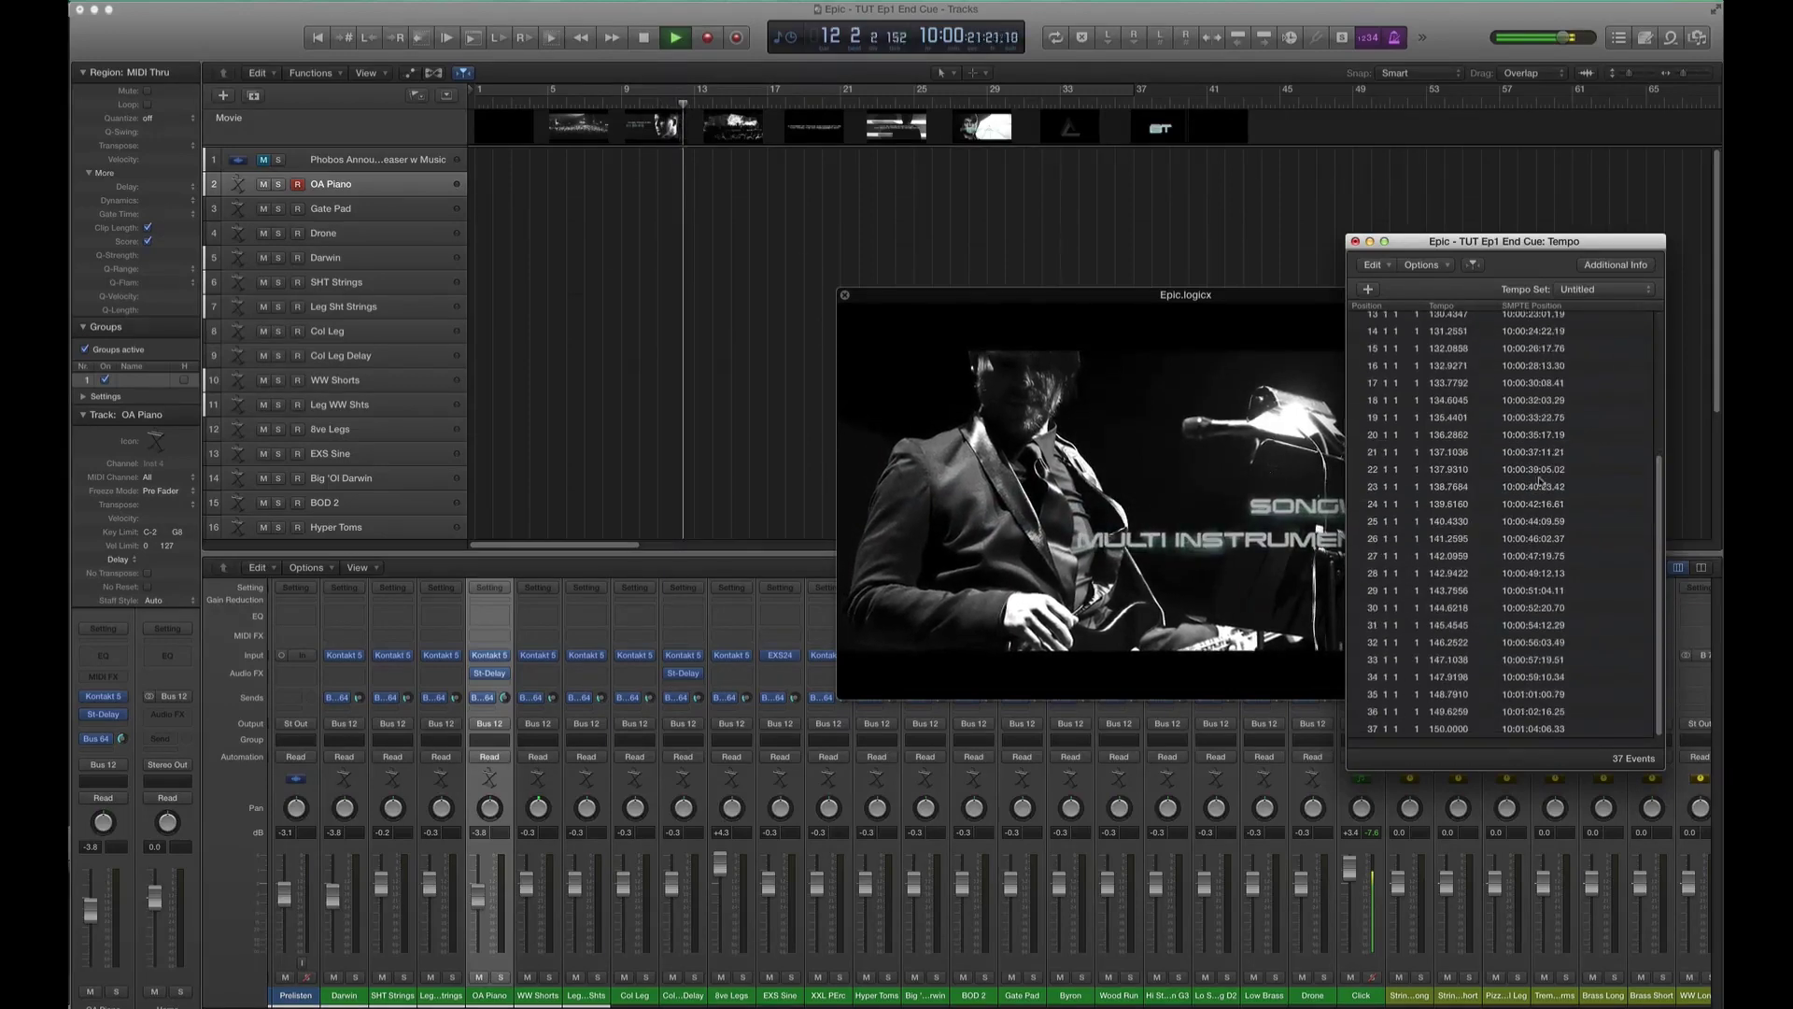
{"action": "left_click", "coordinate": [1355, 244]}
- Move the movie window clear of the arrangement, stop playback and return the playhead to bar 1
{"action": "left_click_drag", "start_coordinate": [1283, 301], "coordinate": [1417, 317]}
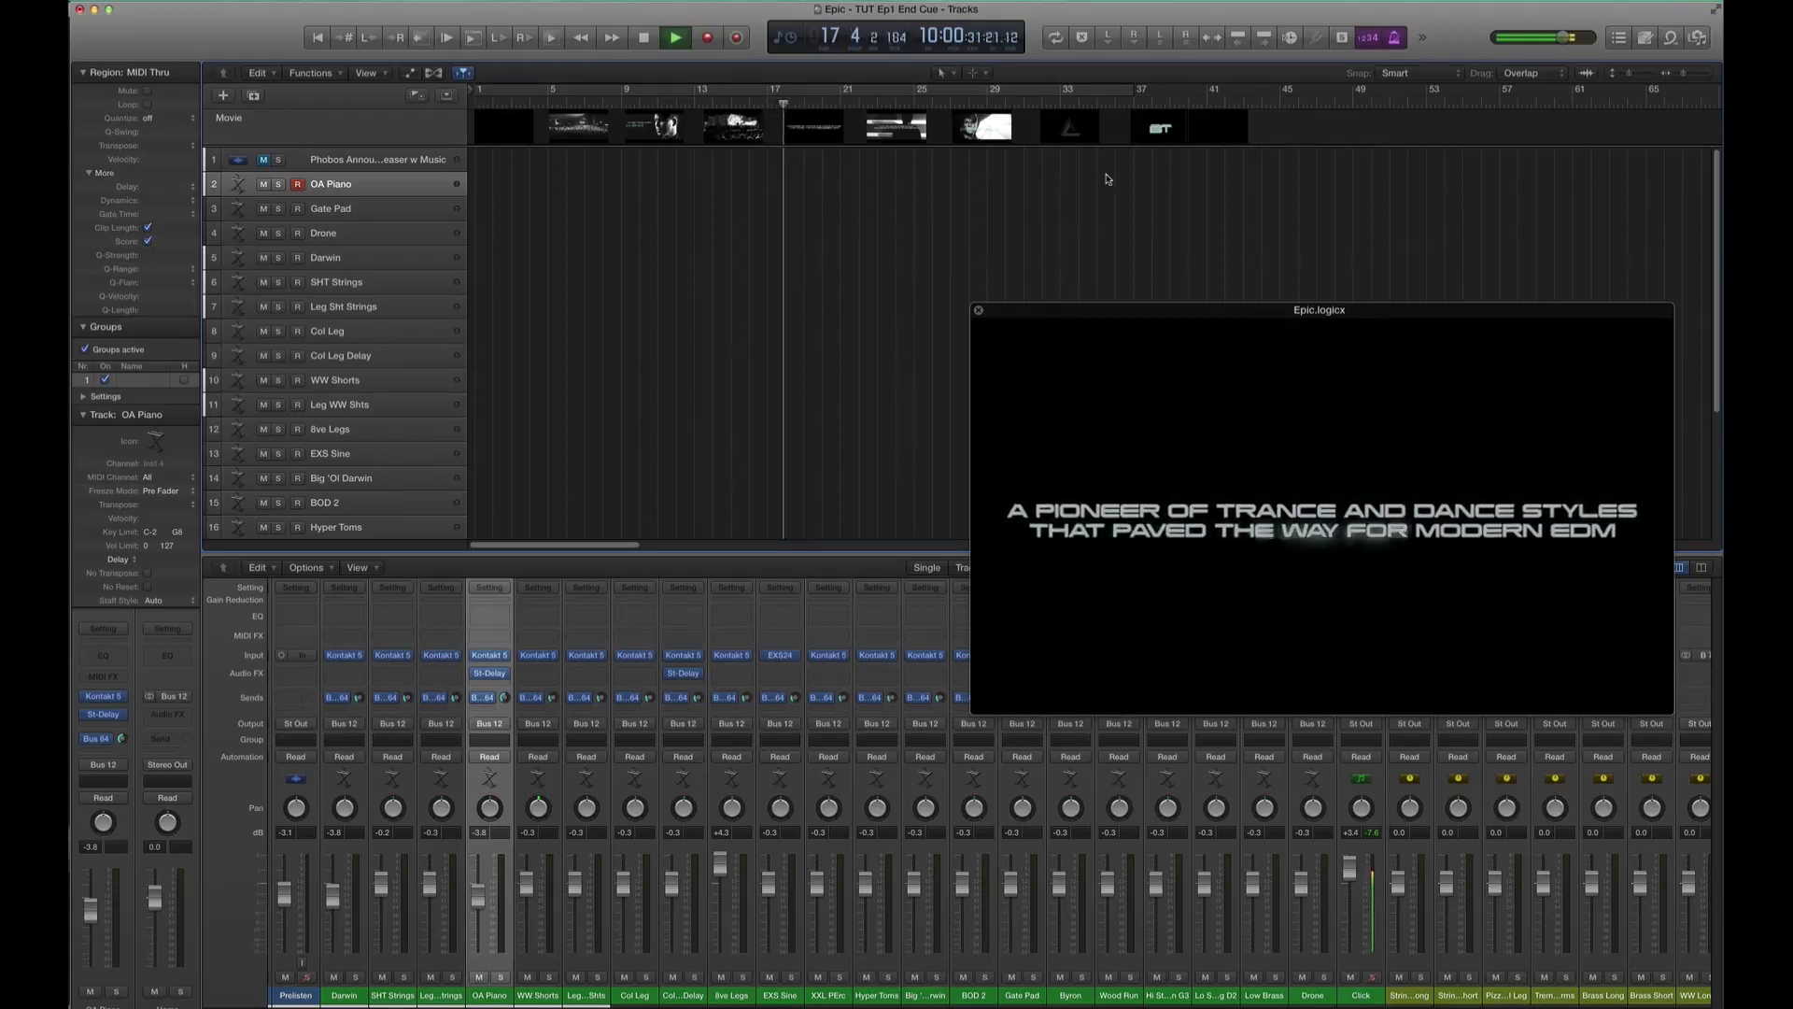
{"action": "key", "text": "space"}
{"action": "key", "text": "Return"}
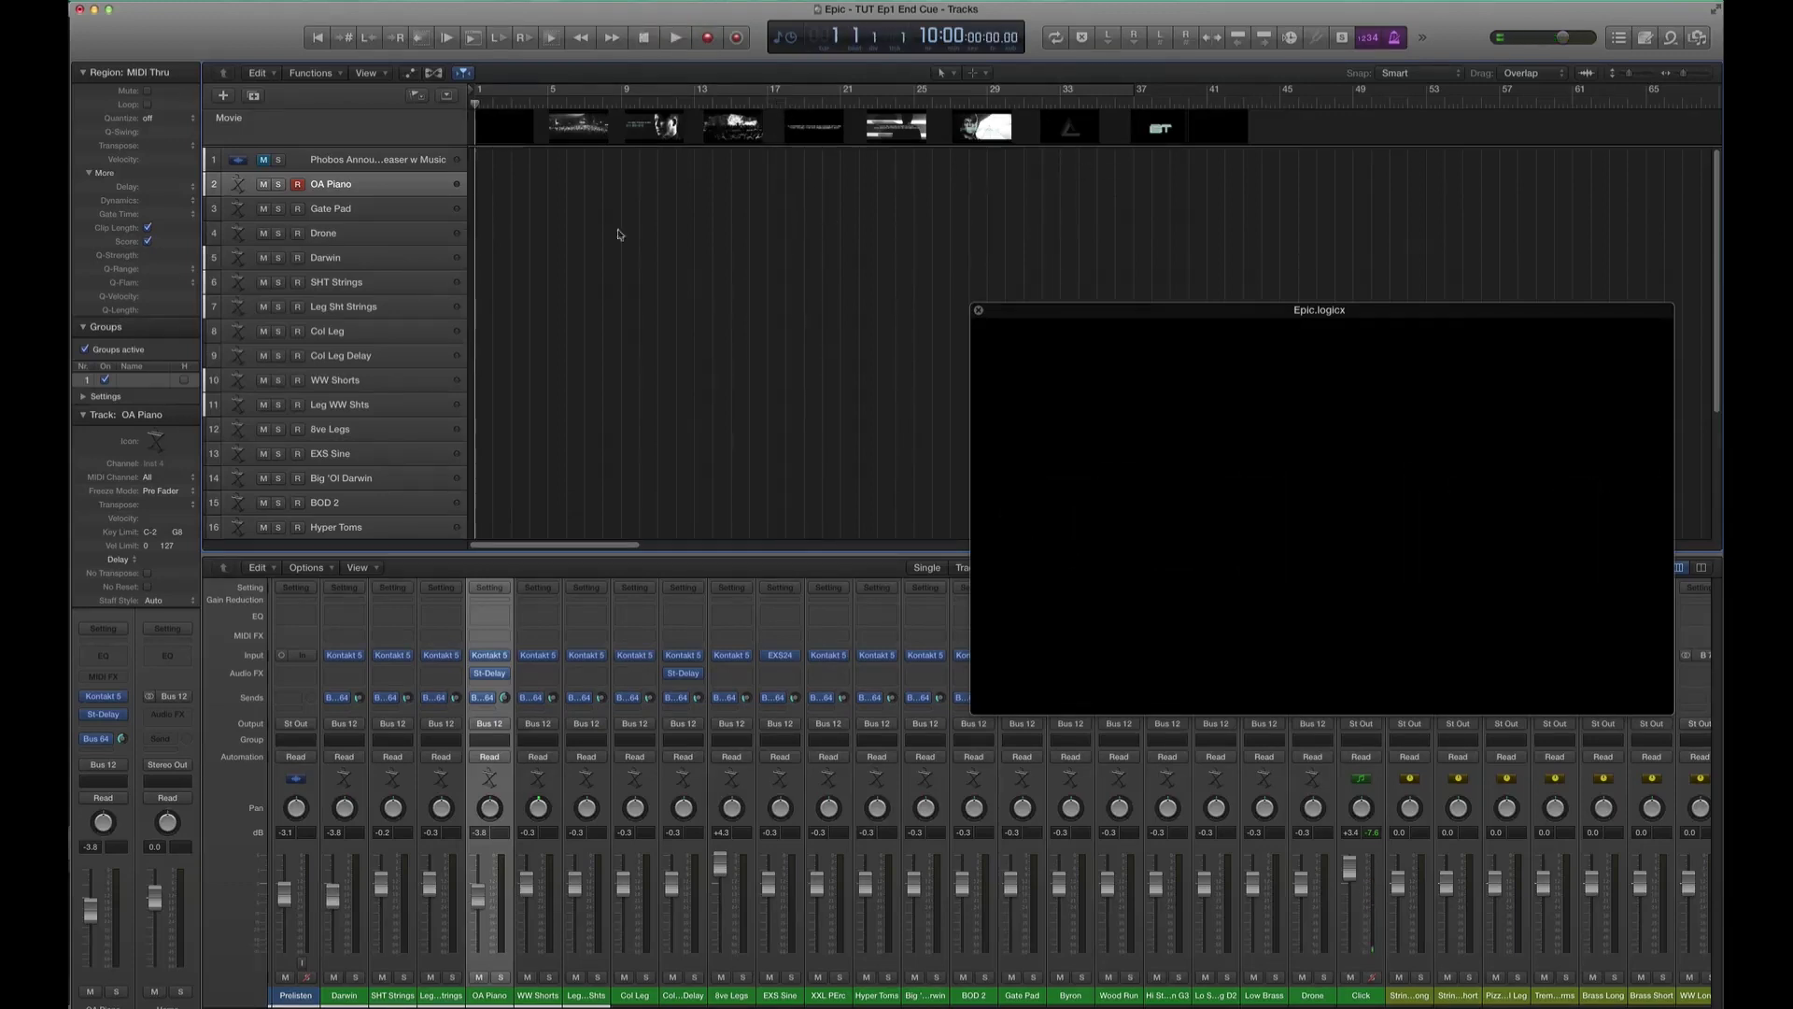
- Open the Darwin track's Kontakt instrument, expand the Albion ONE library's instrument list to inspect it, and close the plug-in window
{"action": "scroll", "coordinate": [618, 235], "scroll_direction": "right", "scroll_amount": 1}
{"action": "left_click", "coordinate": [360, 258]}
{"action": "scroll", "coordinate": [761, 246], "scroll_direction": "left", "scroll_amount": 1}
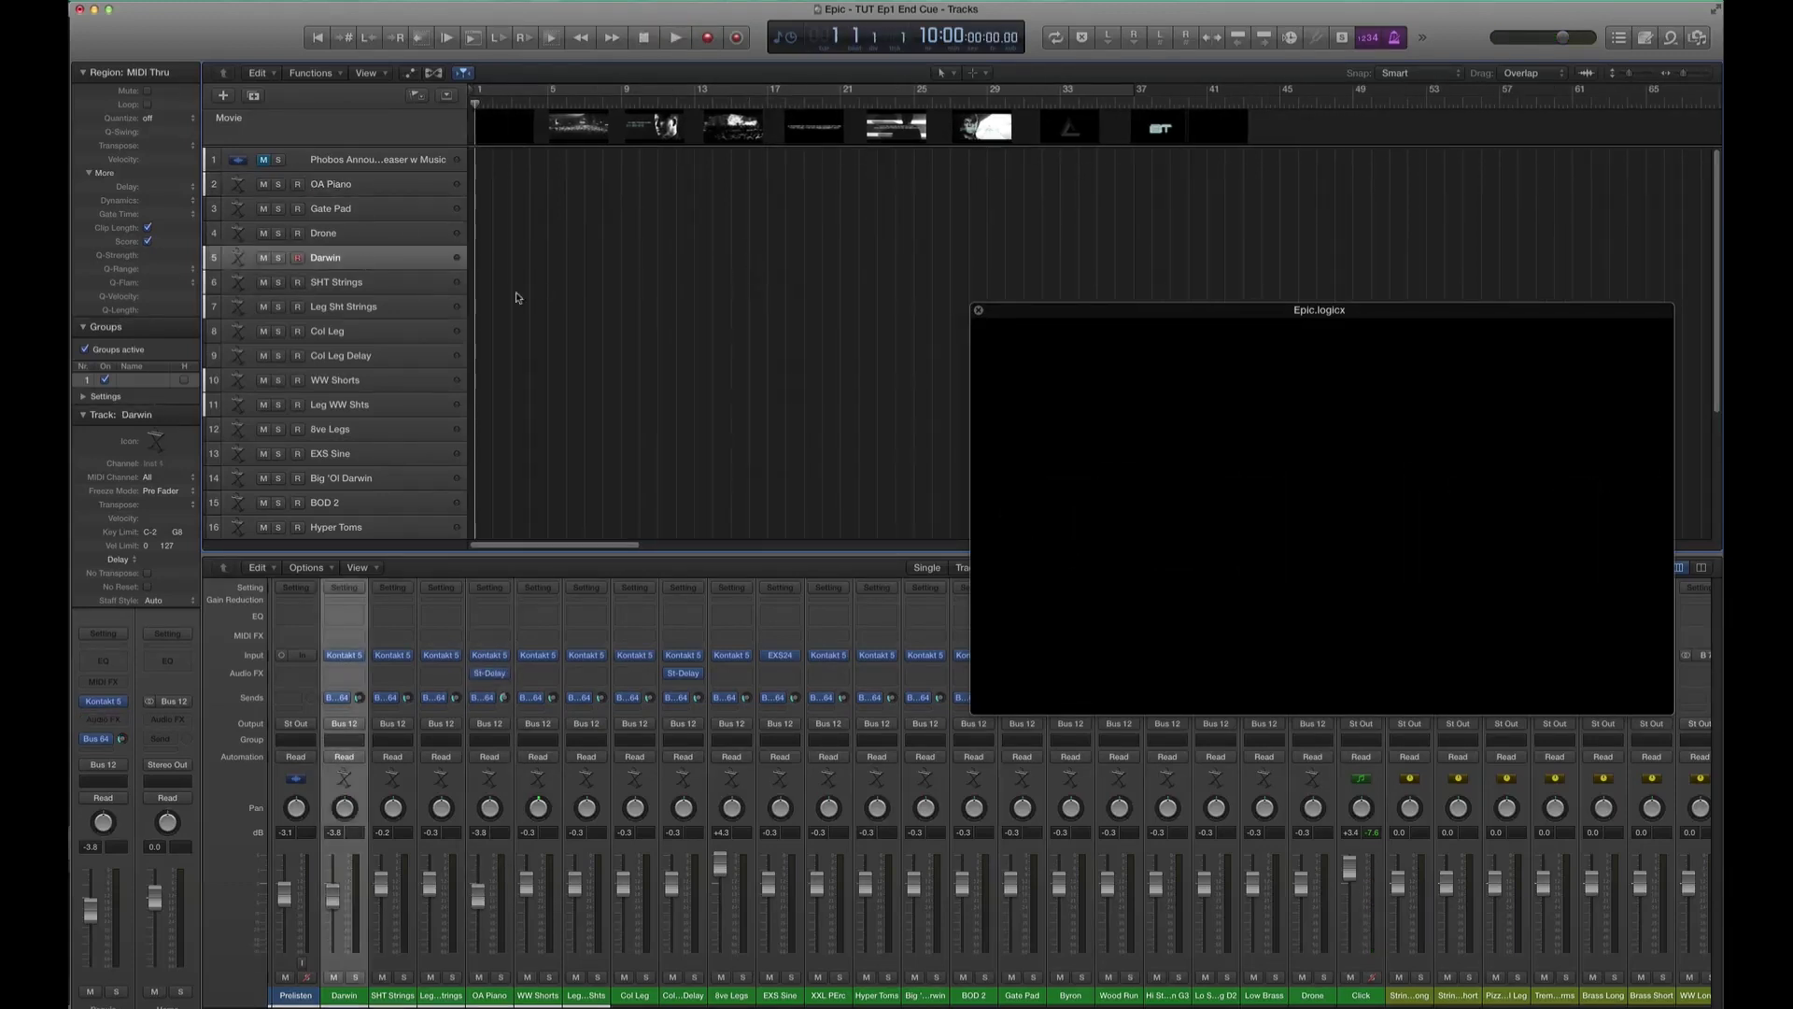
{"action": "left_click", "coordinate": [105, 703]}
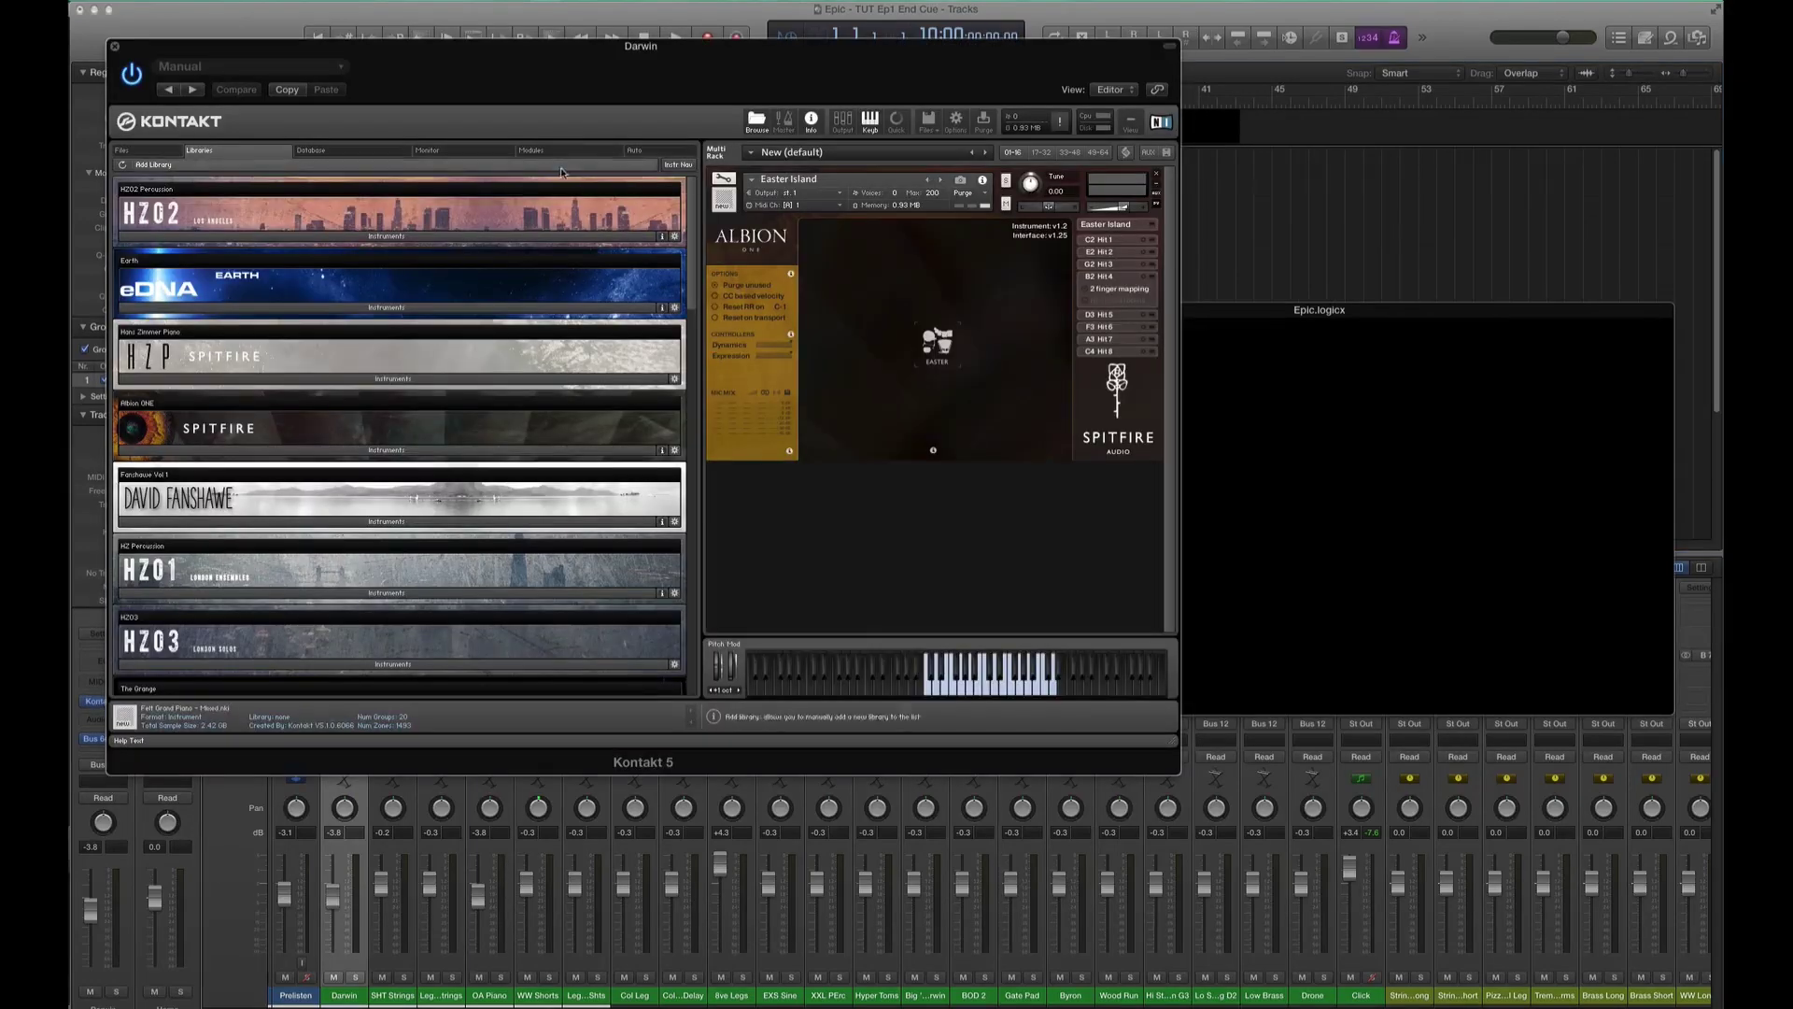
{"action": "left_click_drag", "start_coordinate": [523, 51], "coordinate": [795, 153]}
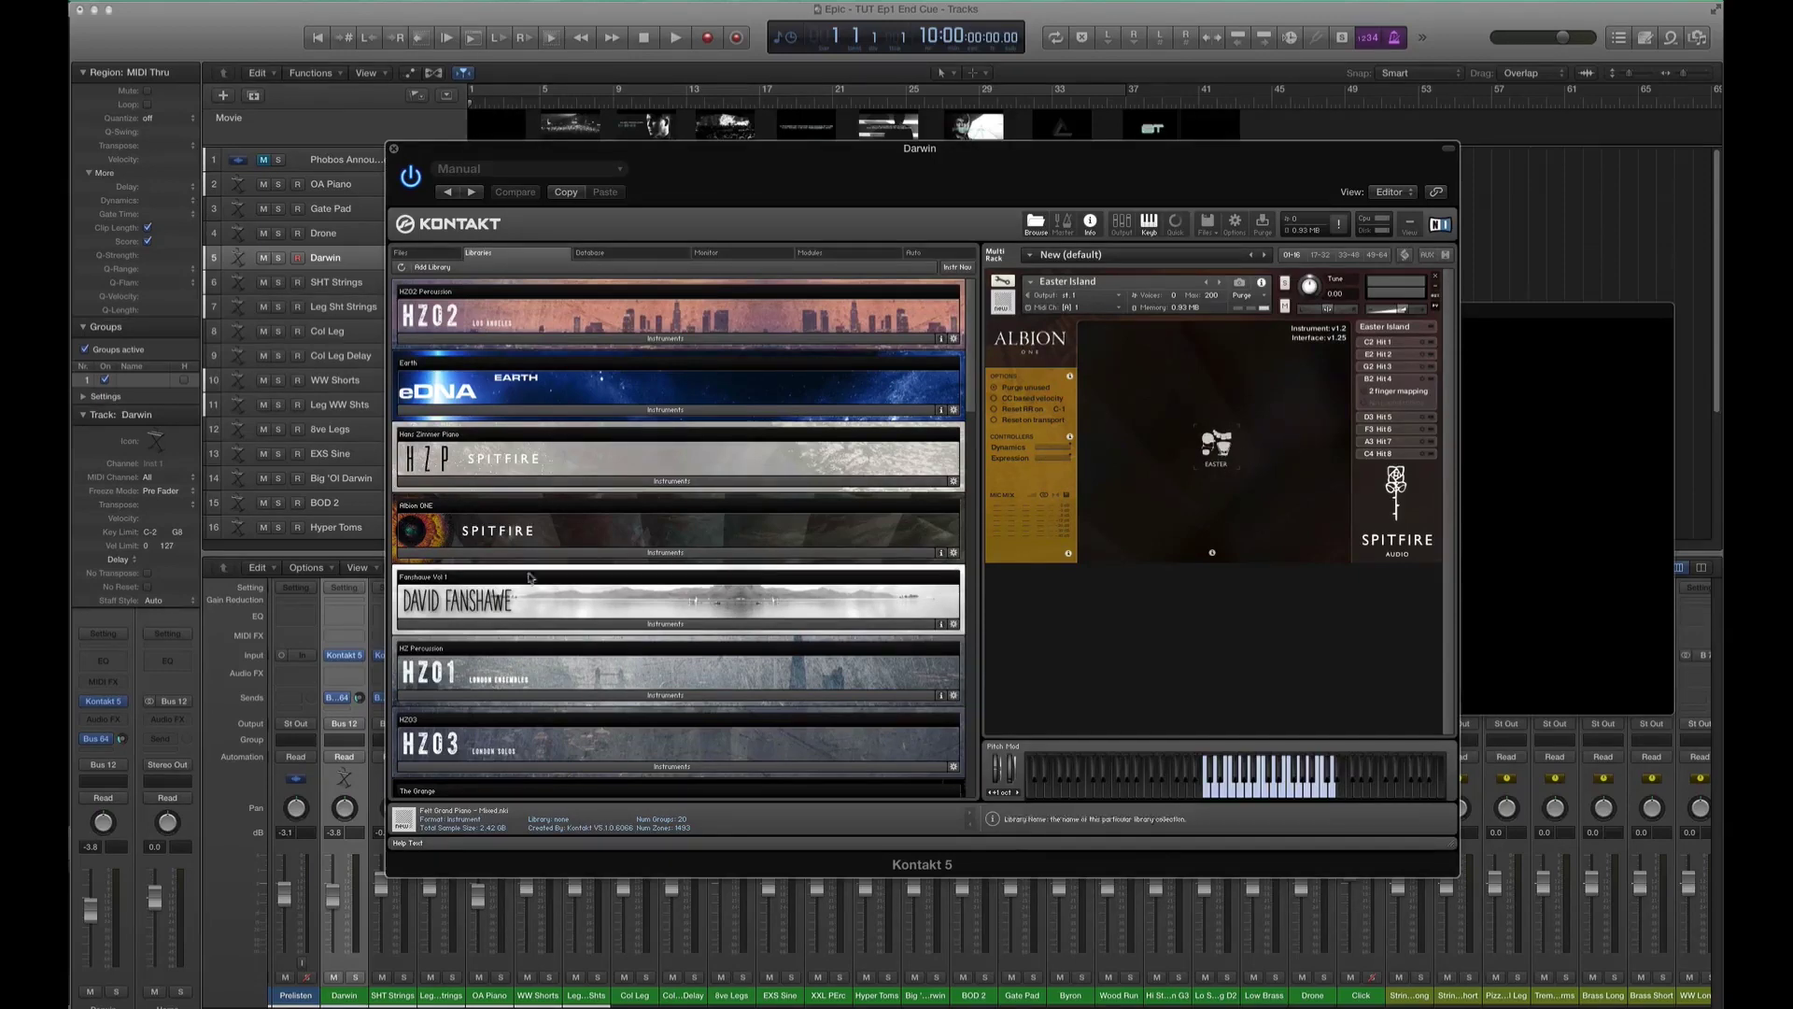
{"action": "left_click", "coordinate": [459, 556]}
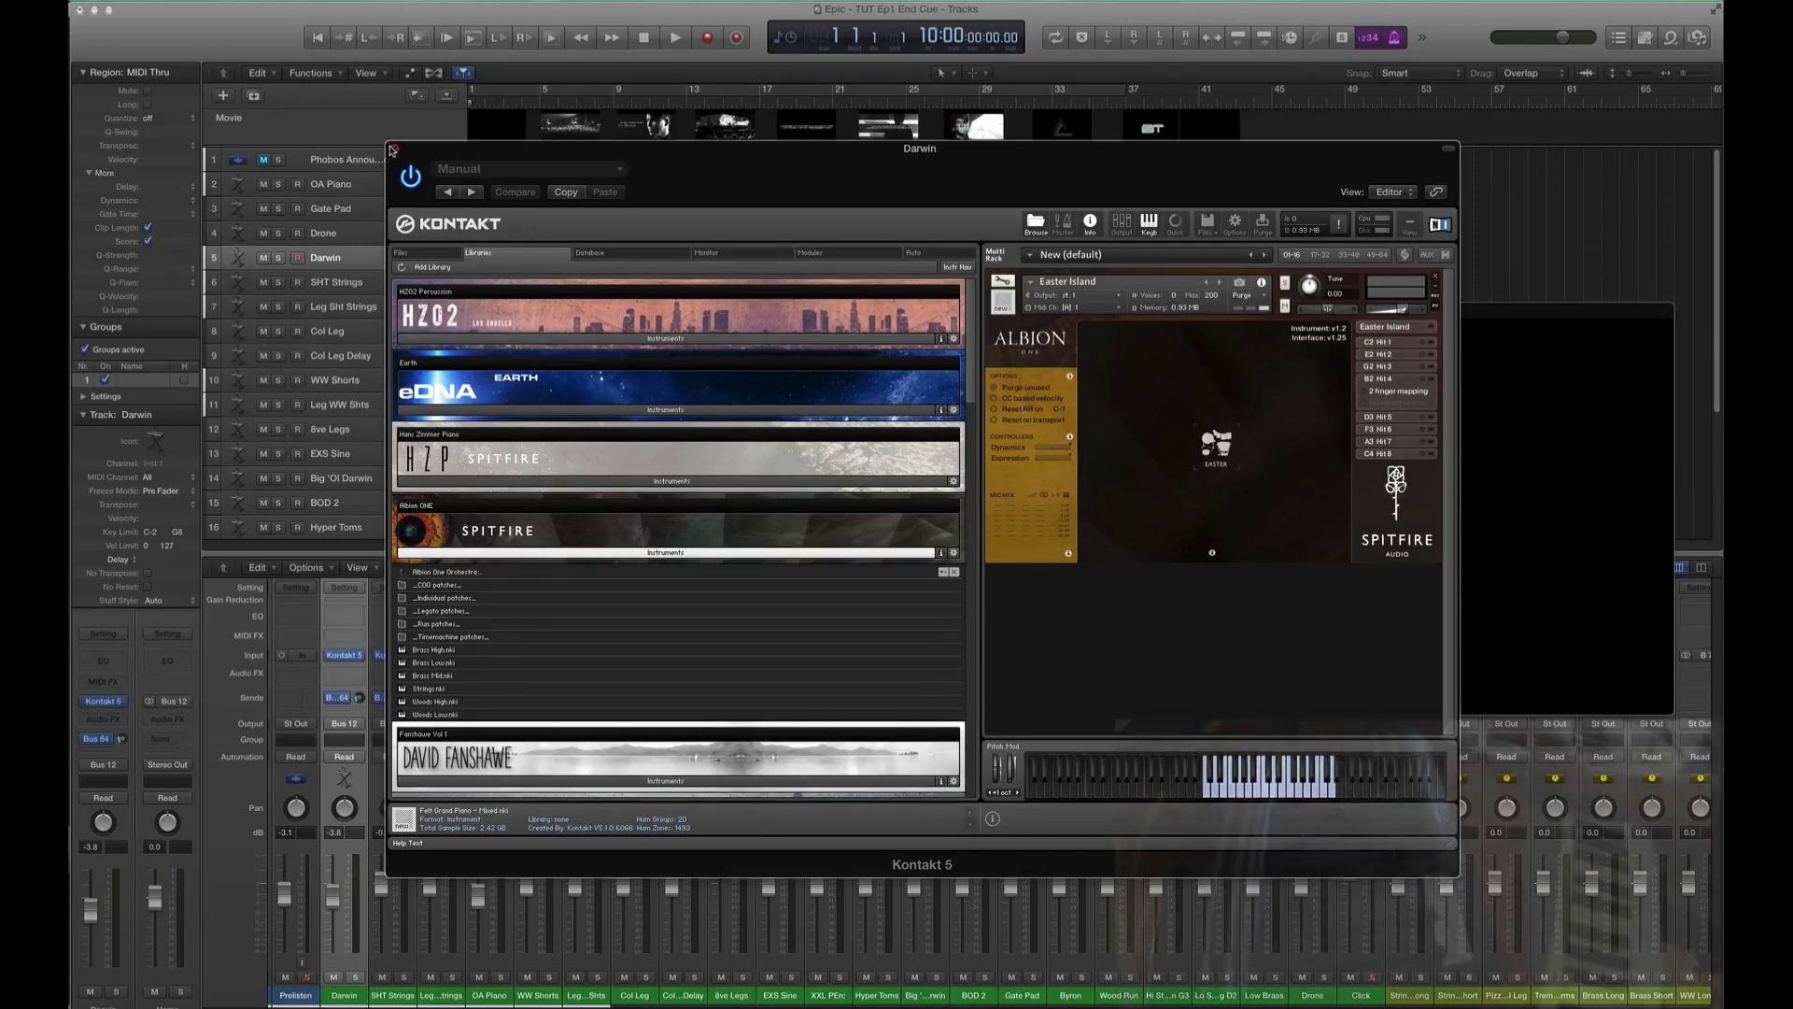
{"action": "left_click", "coordinate": [392, 150]}
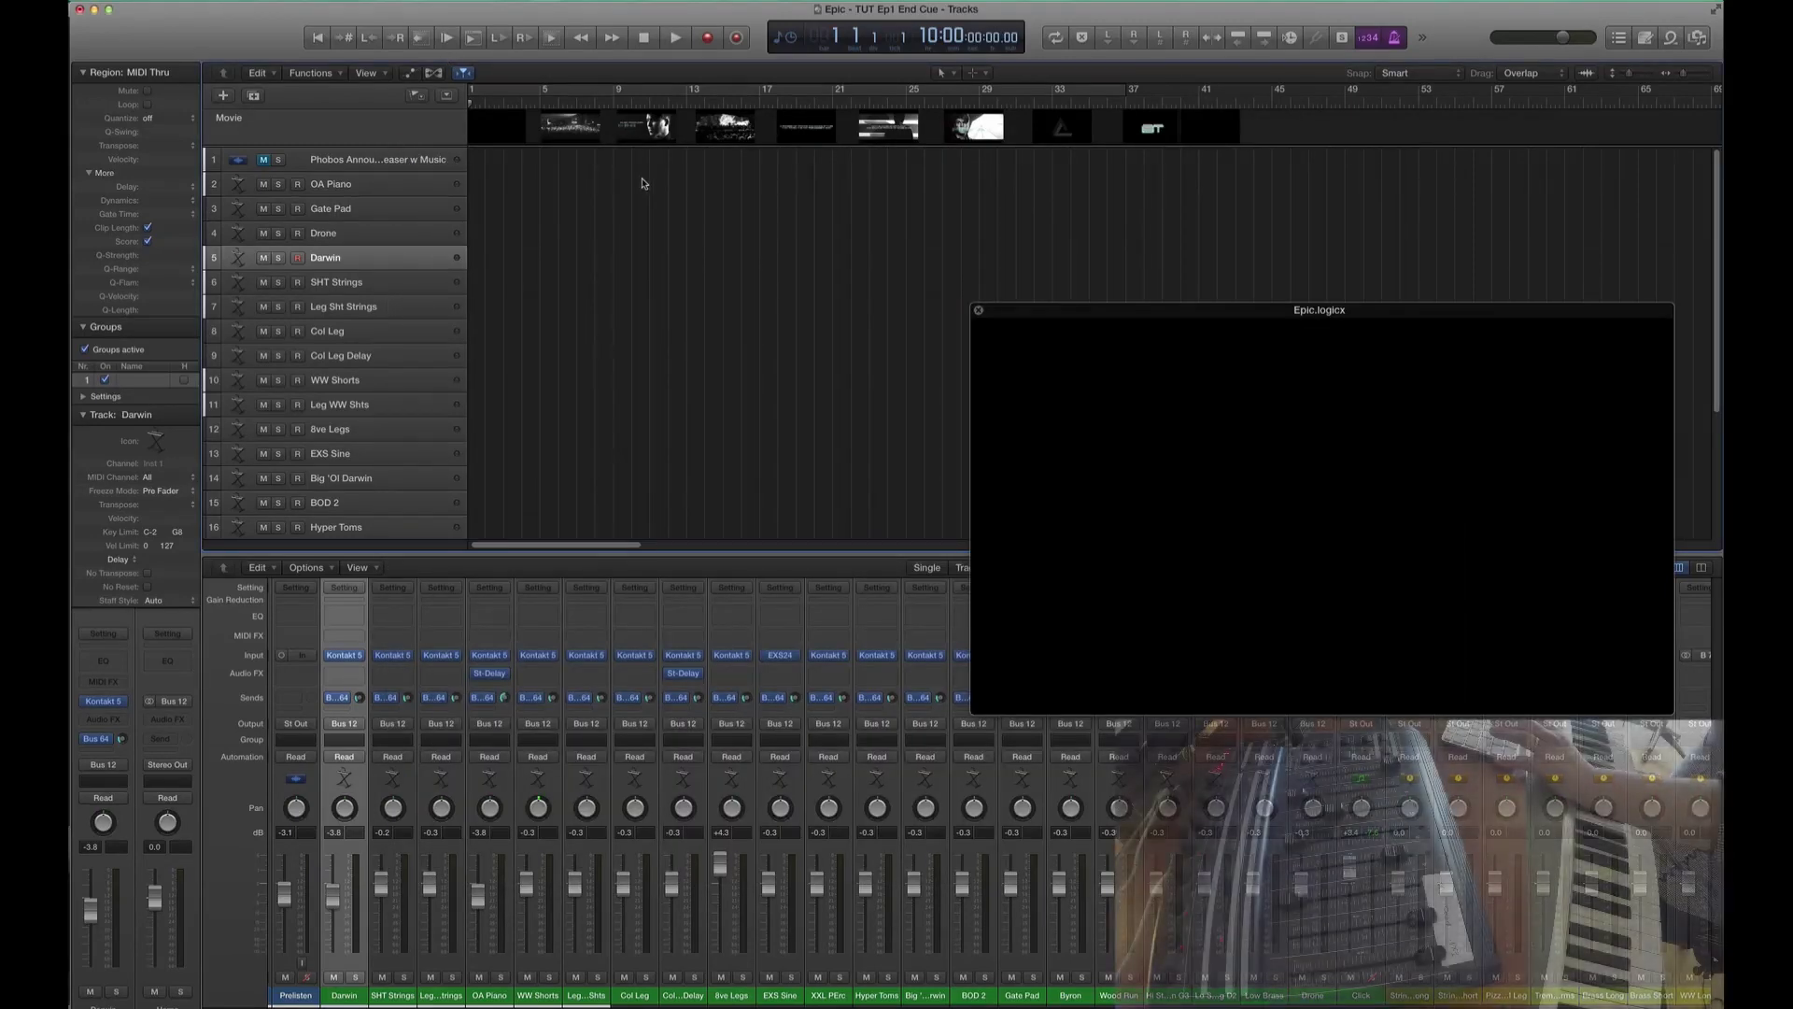
- Record the Darwin part to picture from bar 1 and a second region from bar 7 to about bar 9, then stop
{"action": "key", "text": "space"}
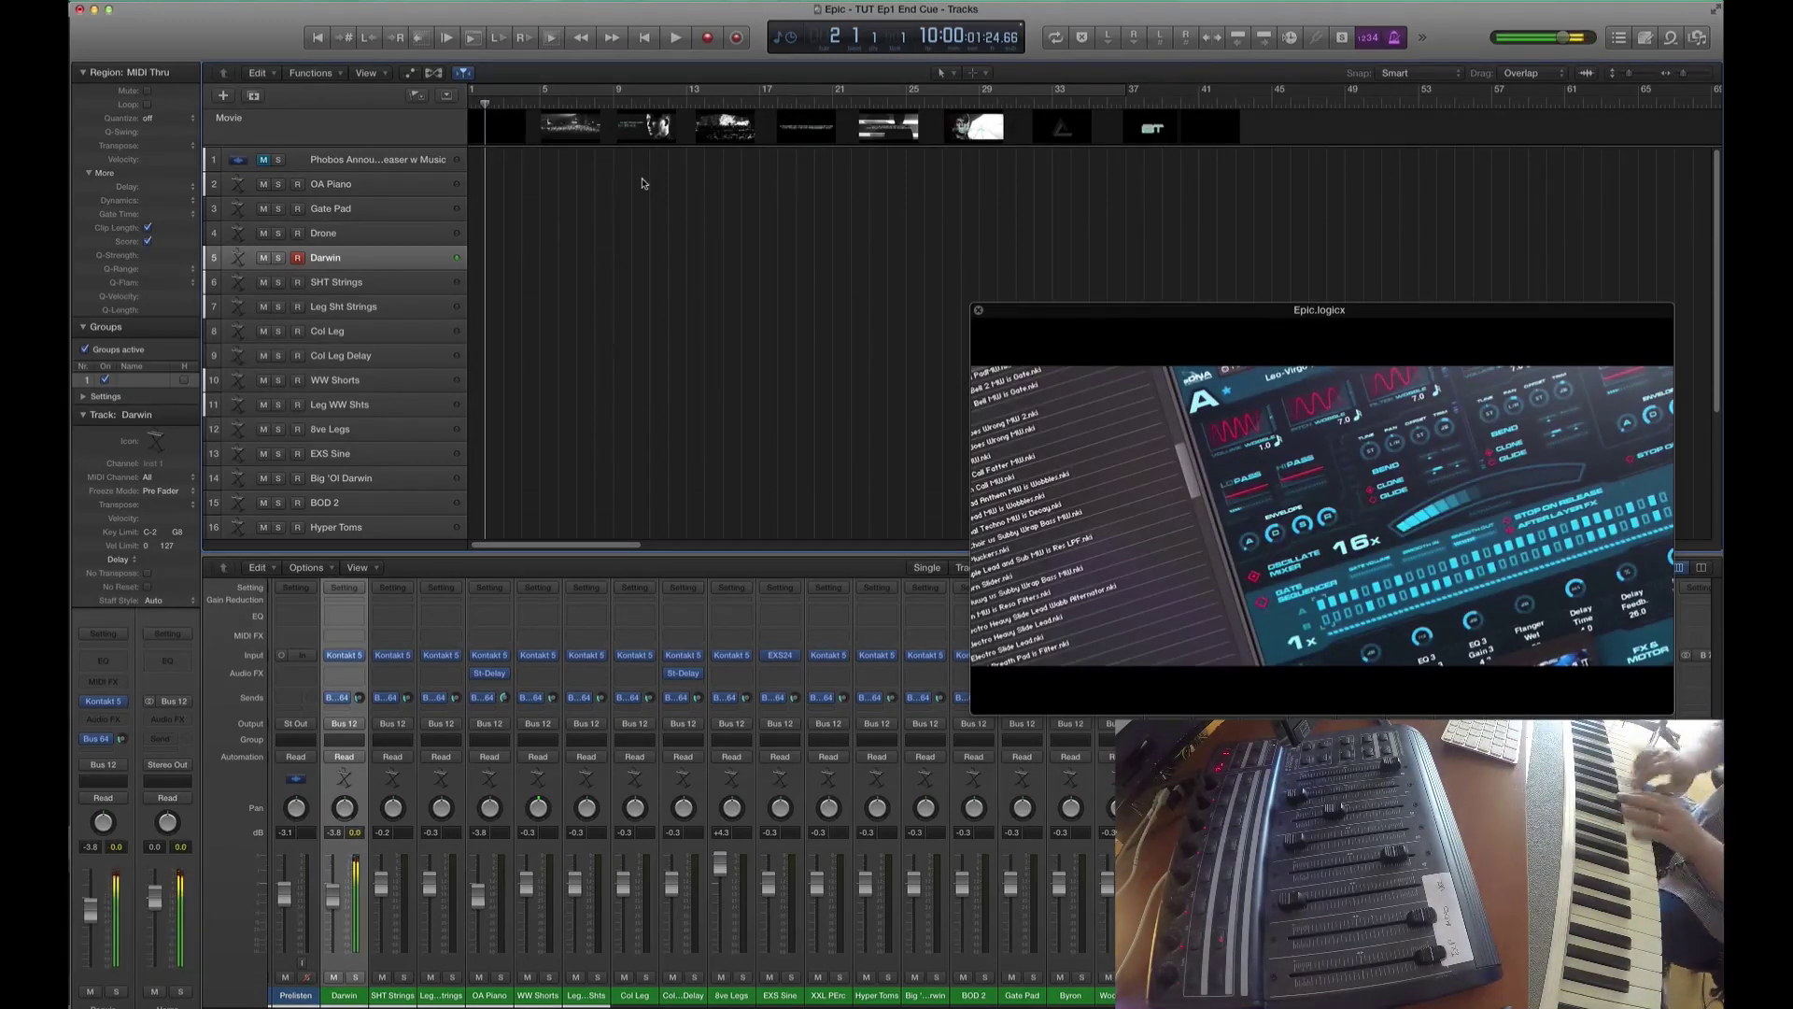
{"action": "key", "text": "space"}
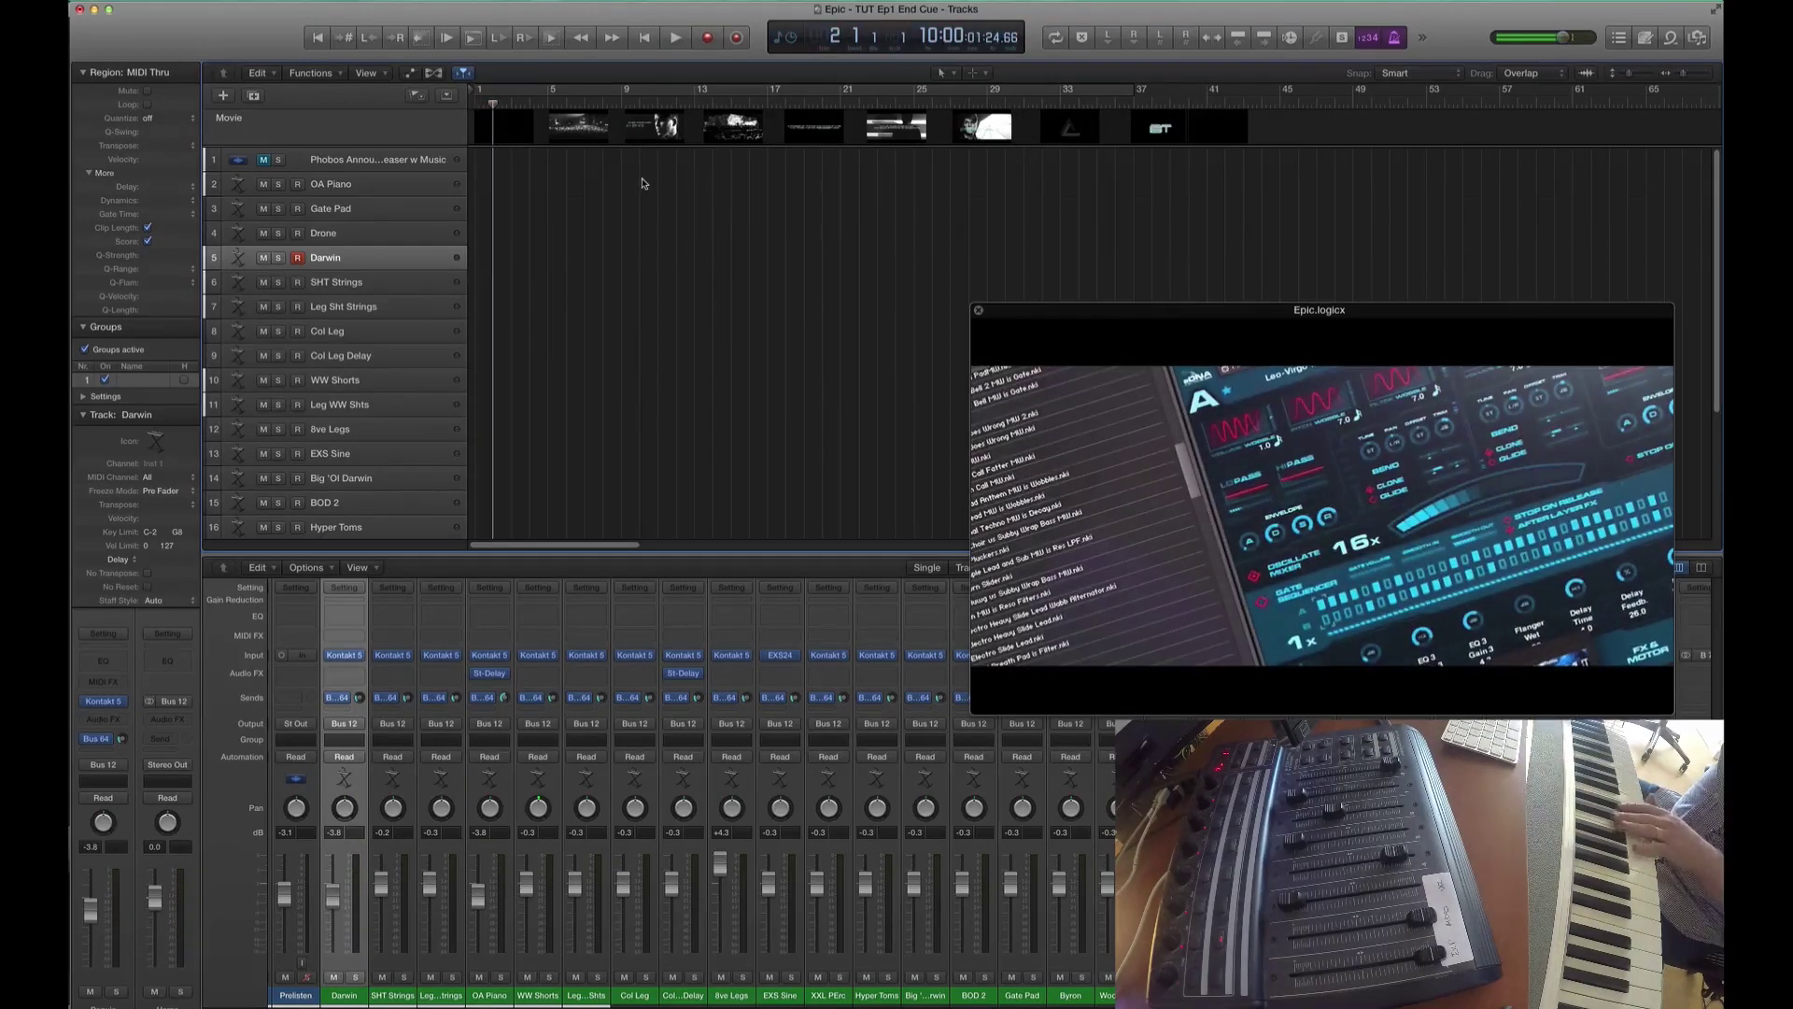
{"action": "key", "text": "r"}
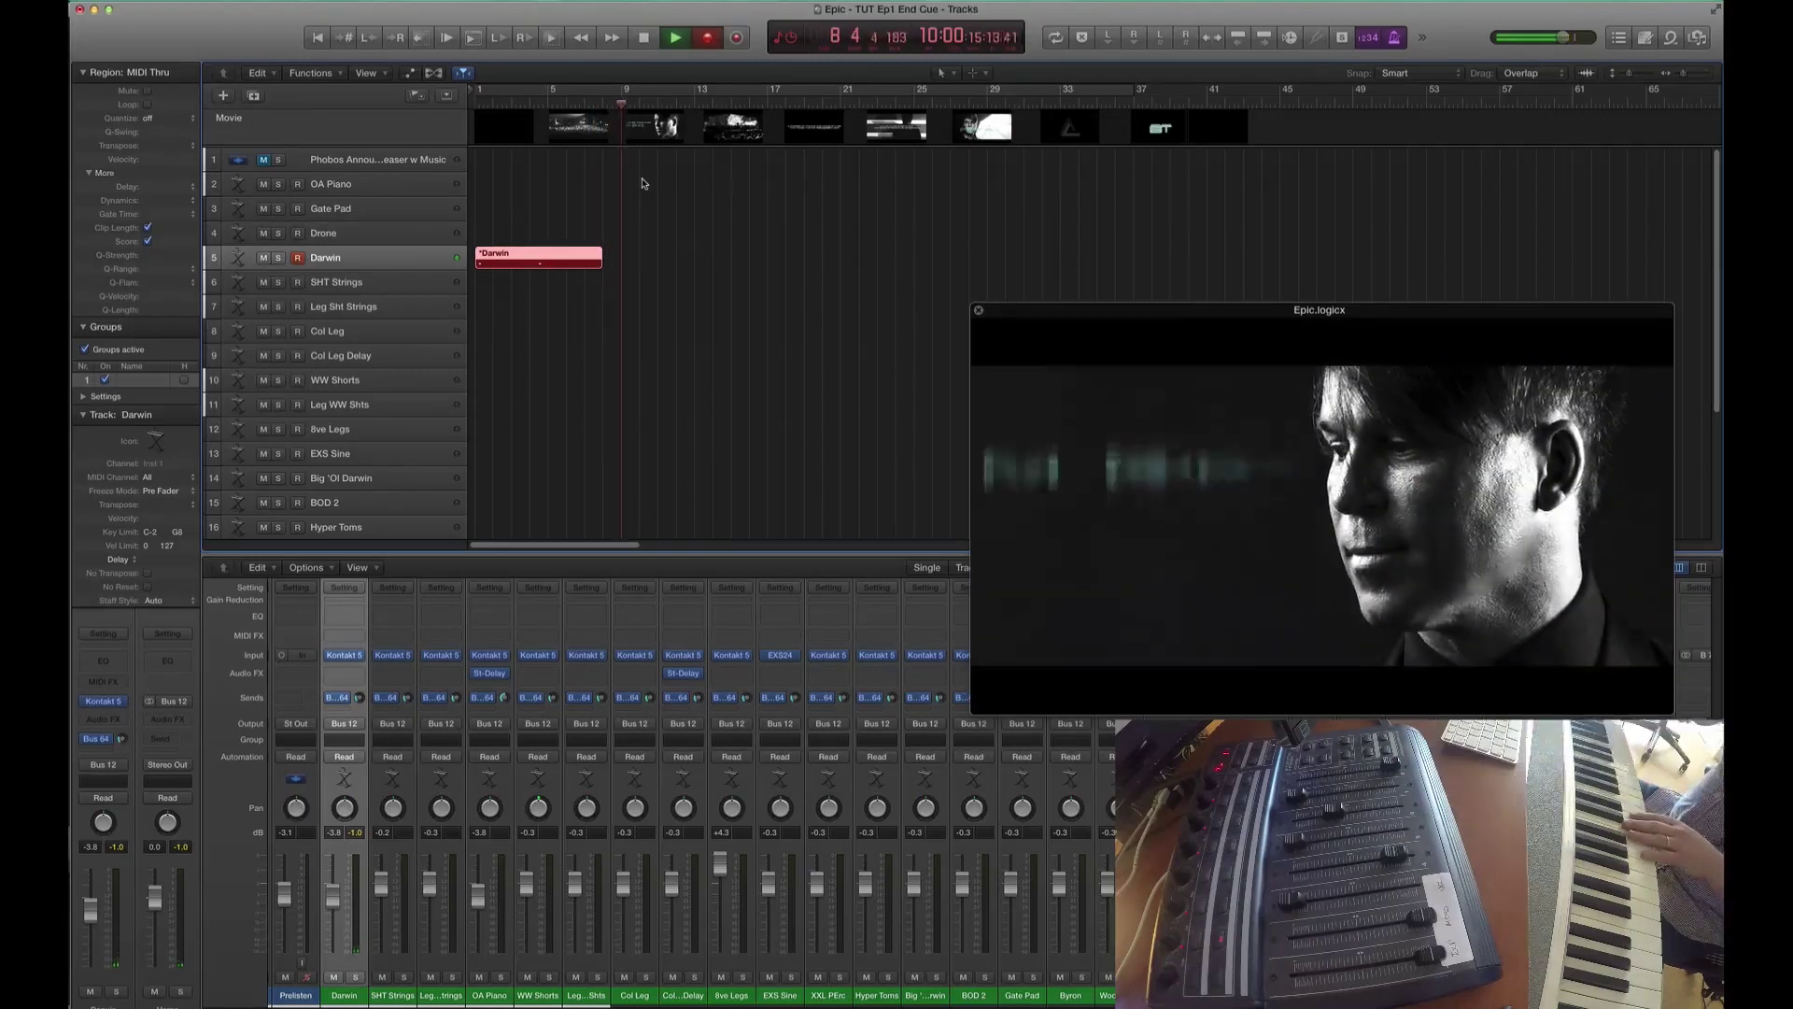
{"action": "key", "text": "space"}
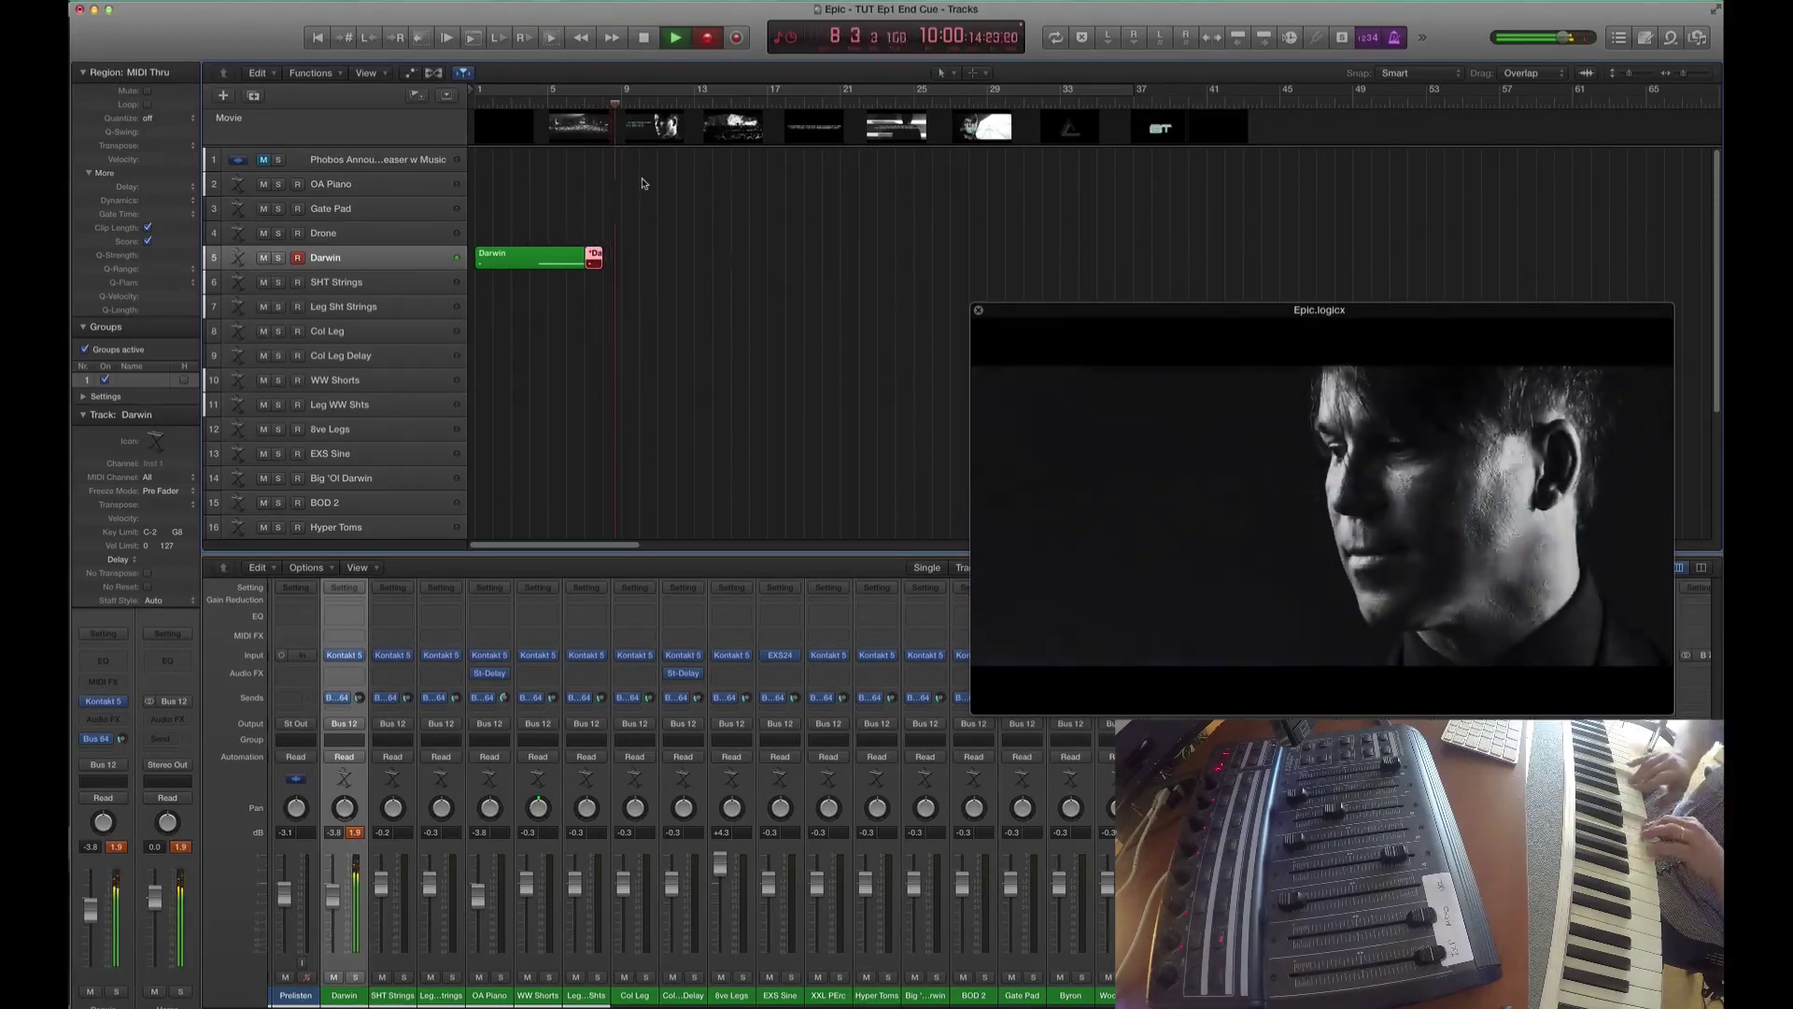
{"action": "key", "text": "shift+r"}
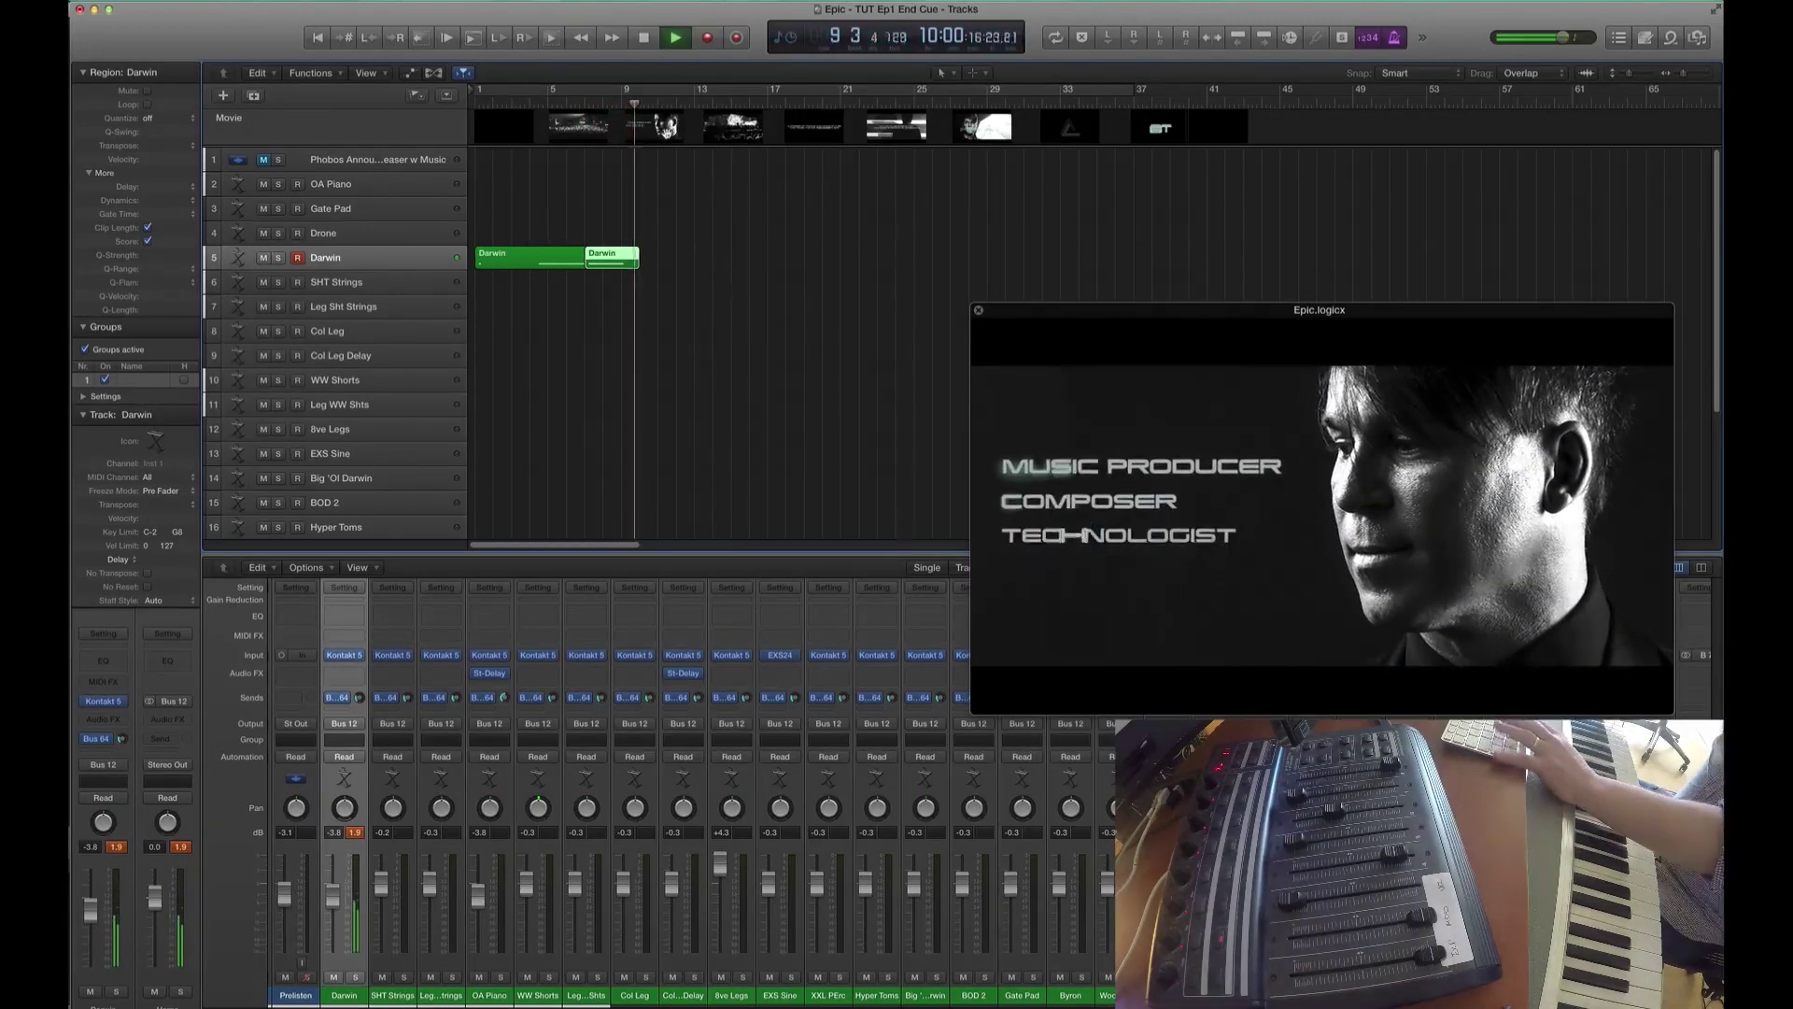
{"action": "key", "text": "space"}
- Pull the start of the long note in the first Darwin region earlier, to about beat 2 of bar 4, and play it back
{"action": "left_click", "coordinate": [517, 111]}
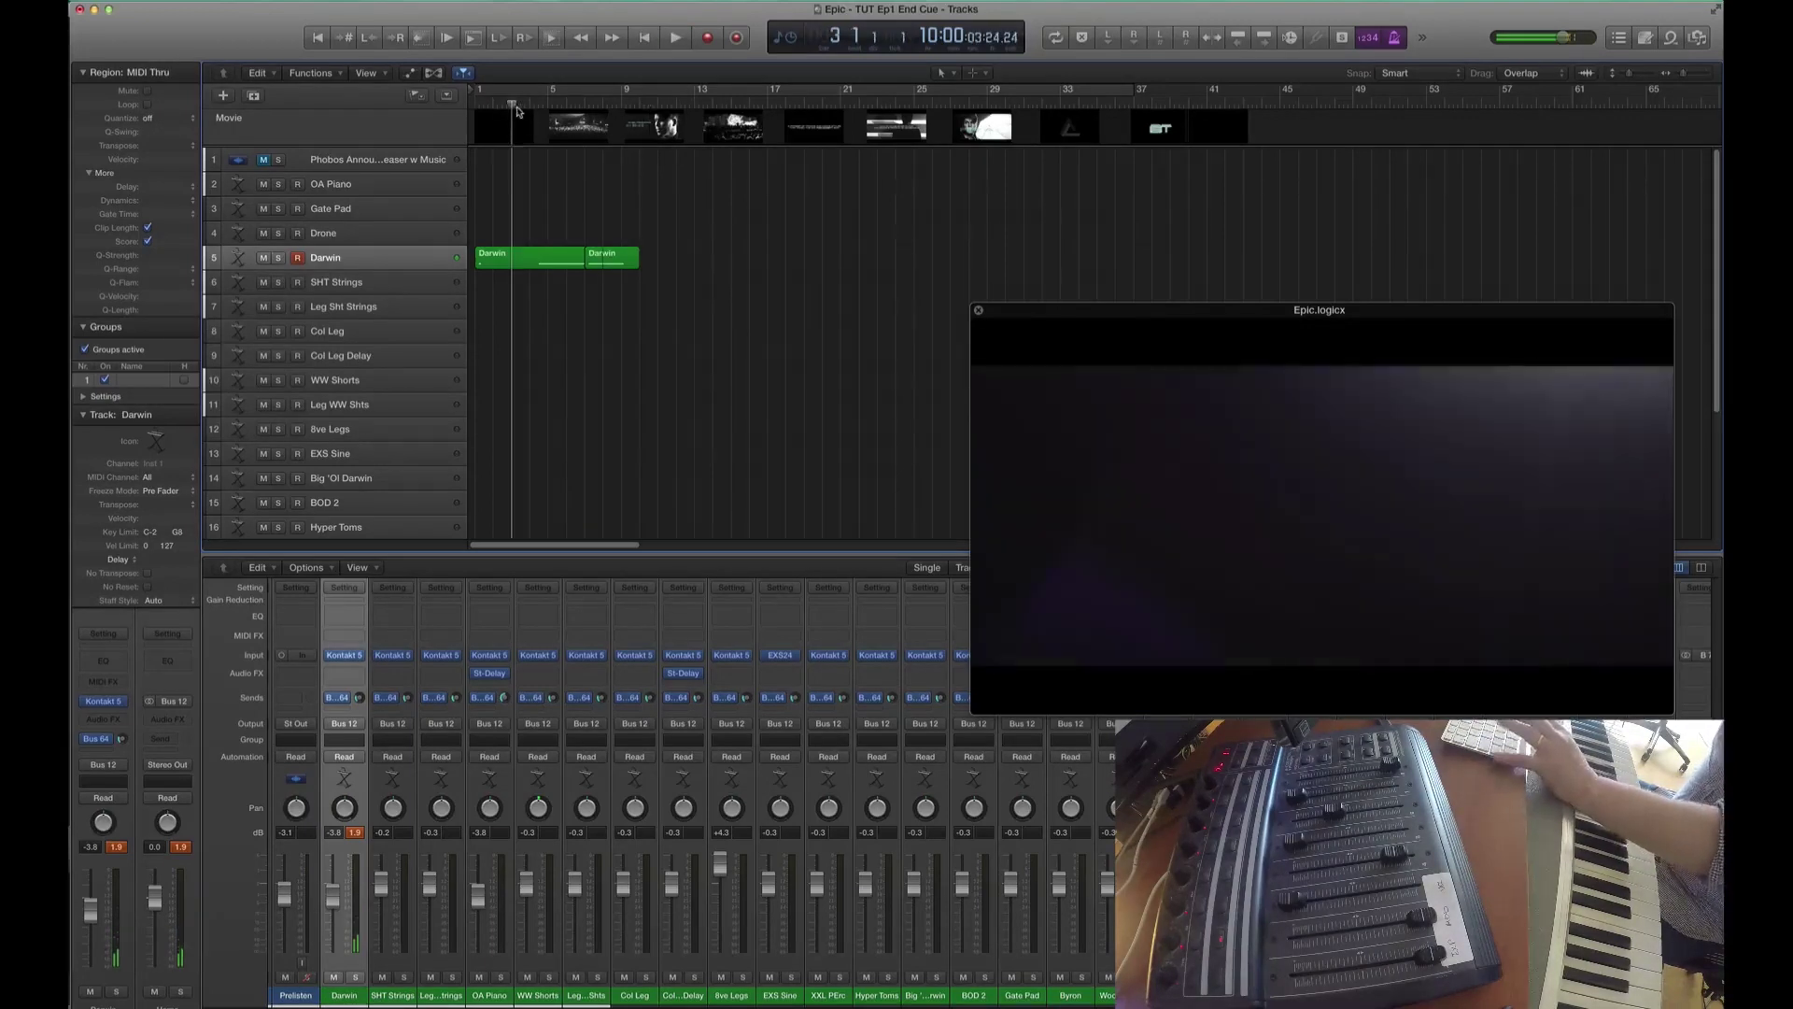
{"action": "key", "text": "space"}
{"action": "left_click", "coordinate": [557, 258]}
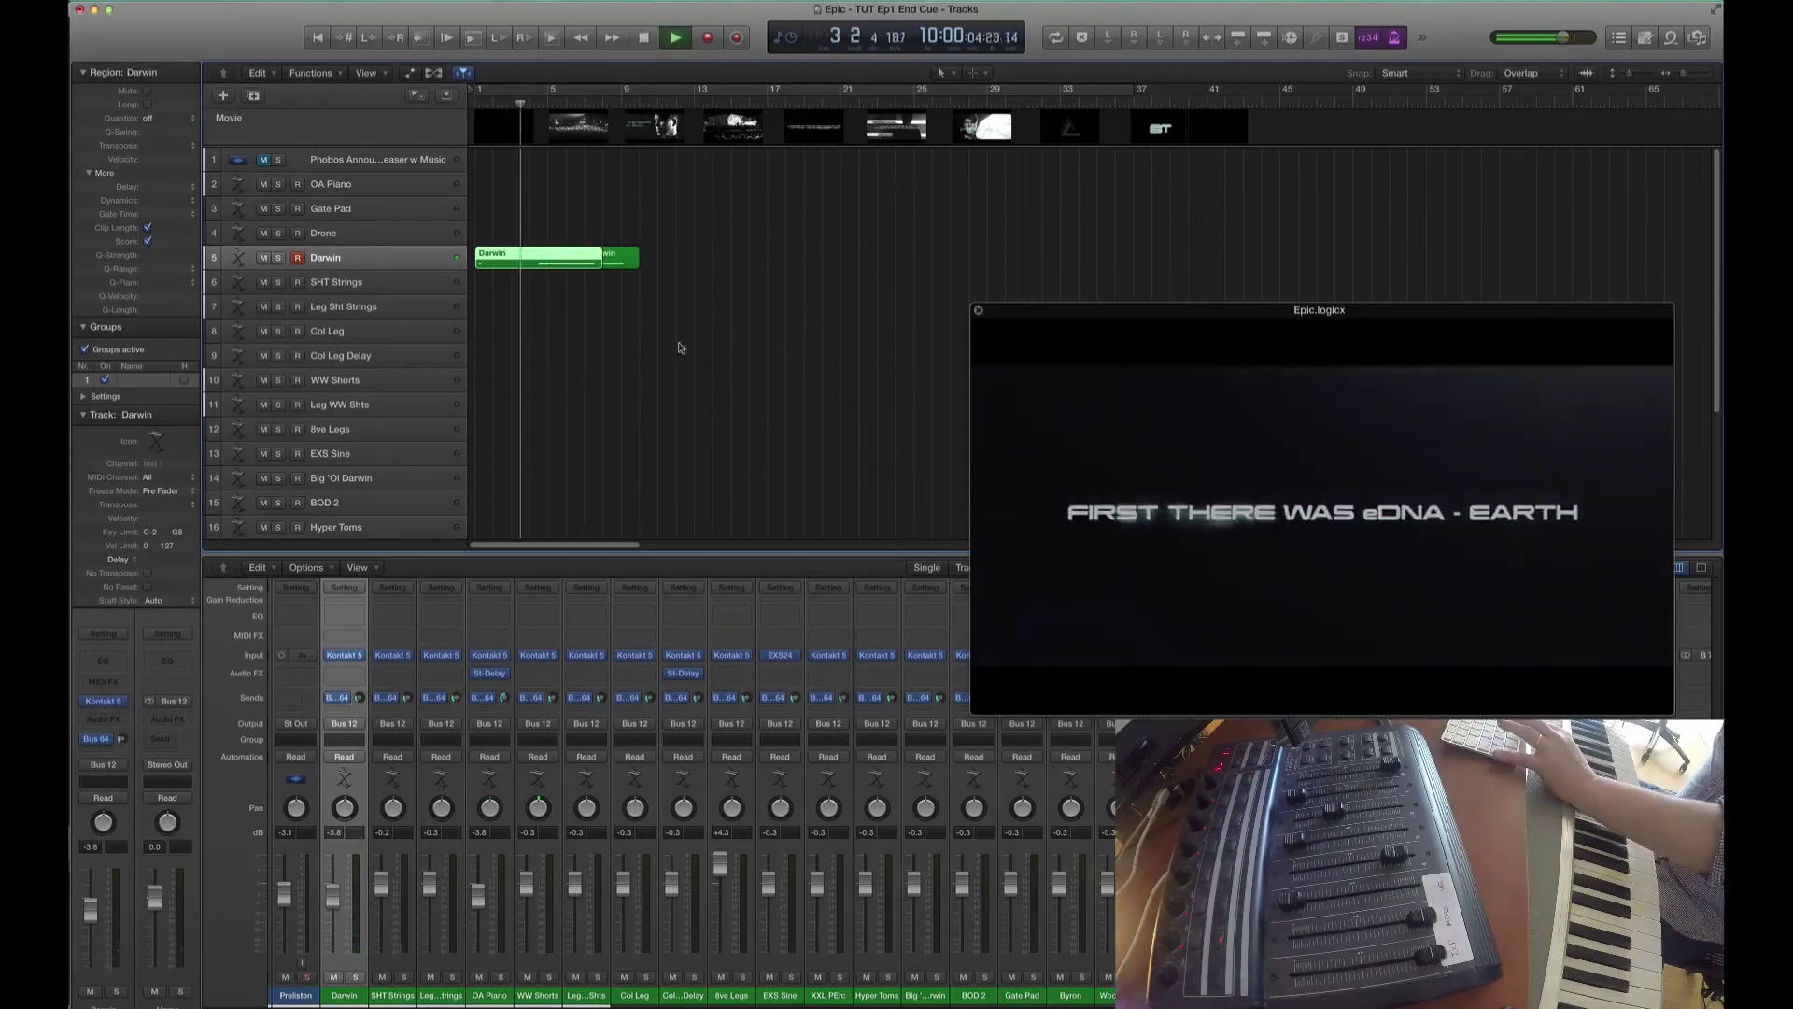
{"action": "double_click", "coordinate": [581, 260]}
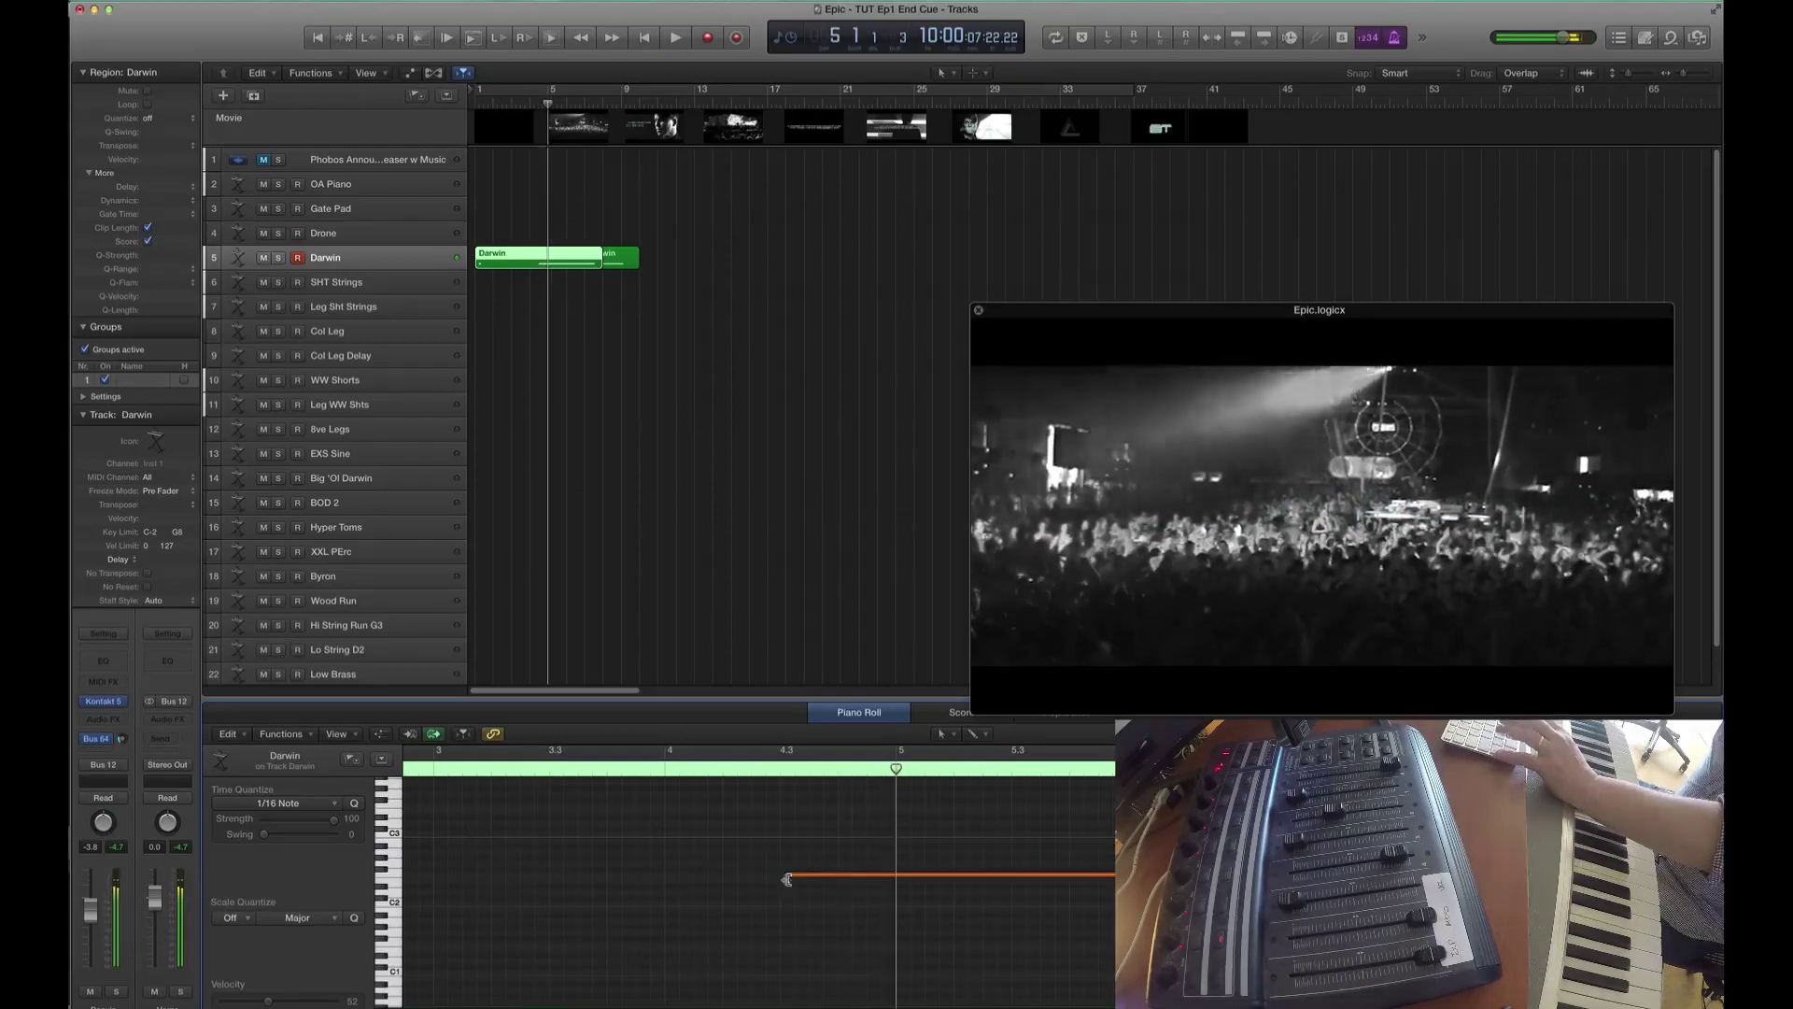
{"action": "left_click_drag", "start_coordinate": [788, 880], "coordinate": [724, 876]}
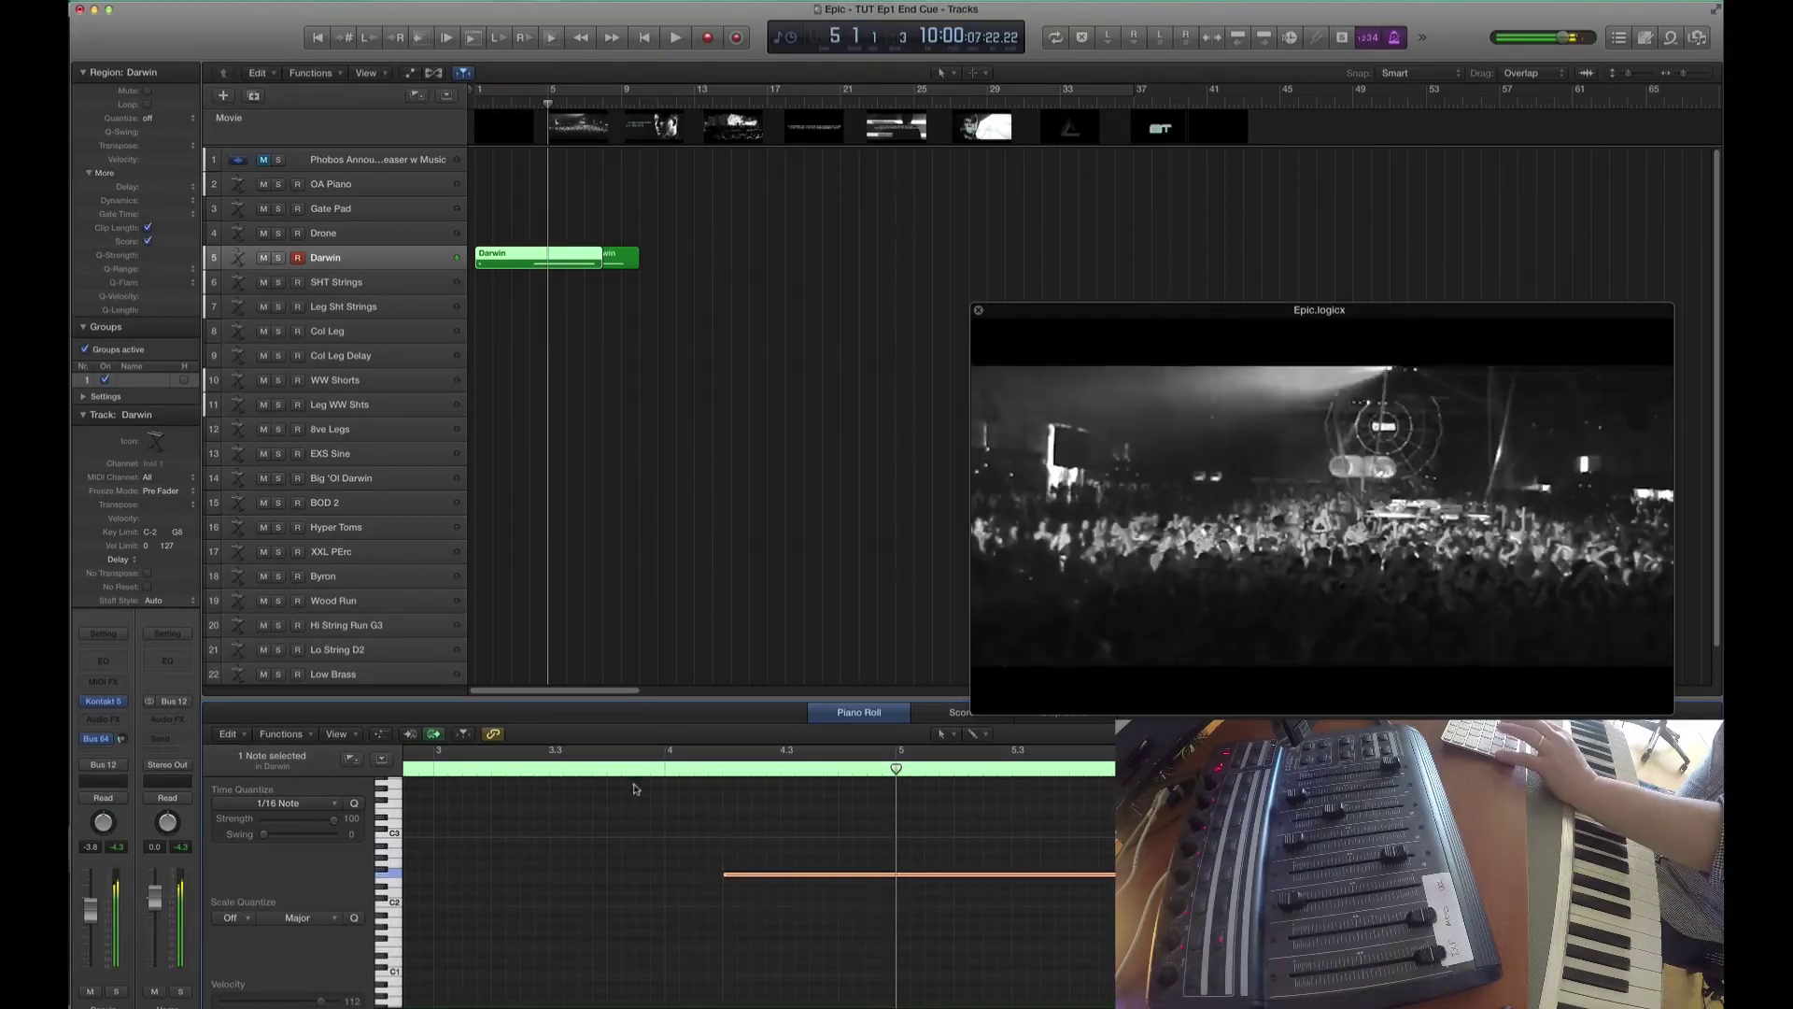
{"action": "left_click", "coordinate": [618, 767]}
{"action": "key", "text": "space"}
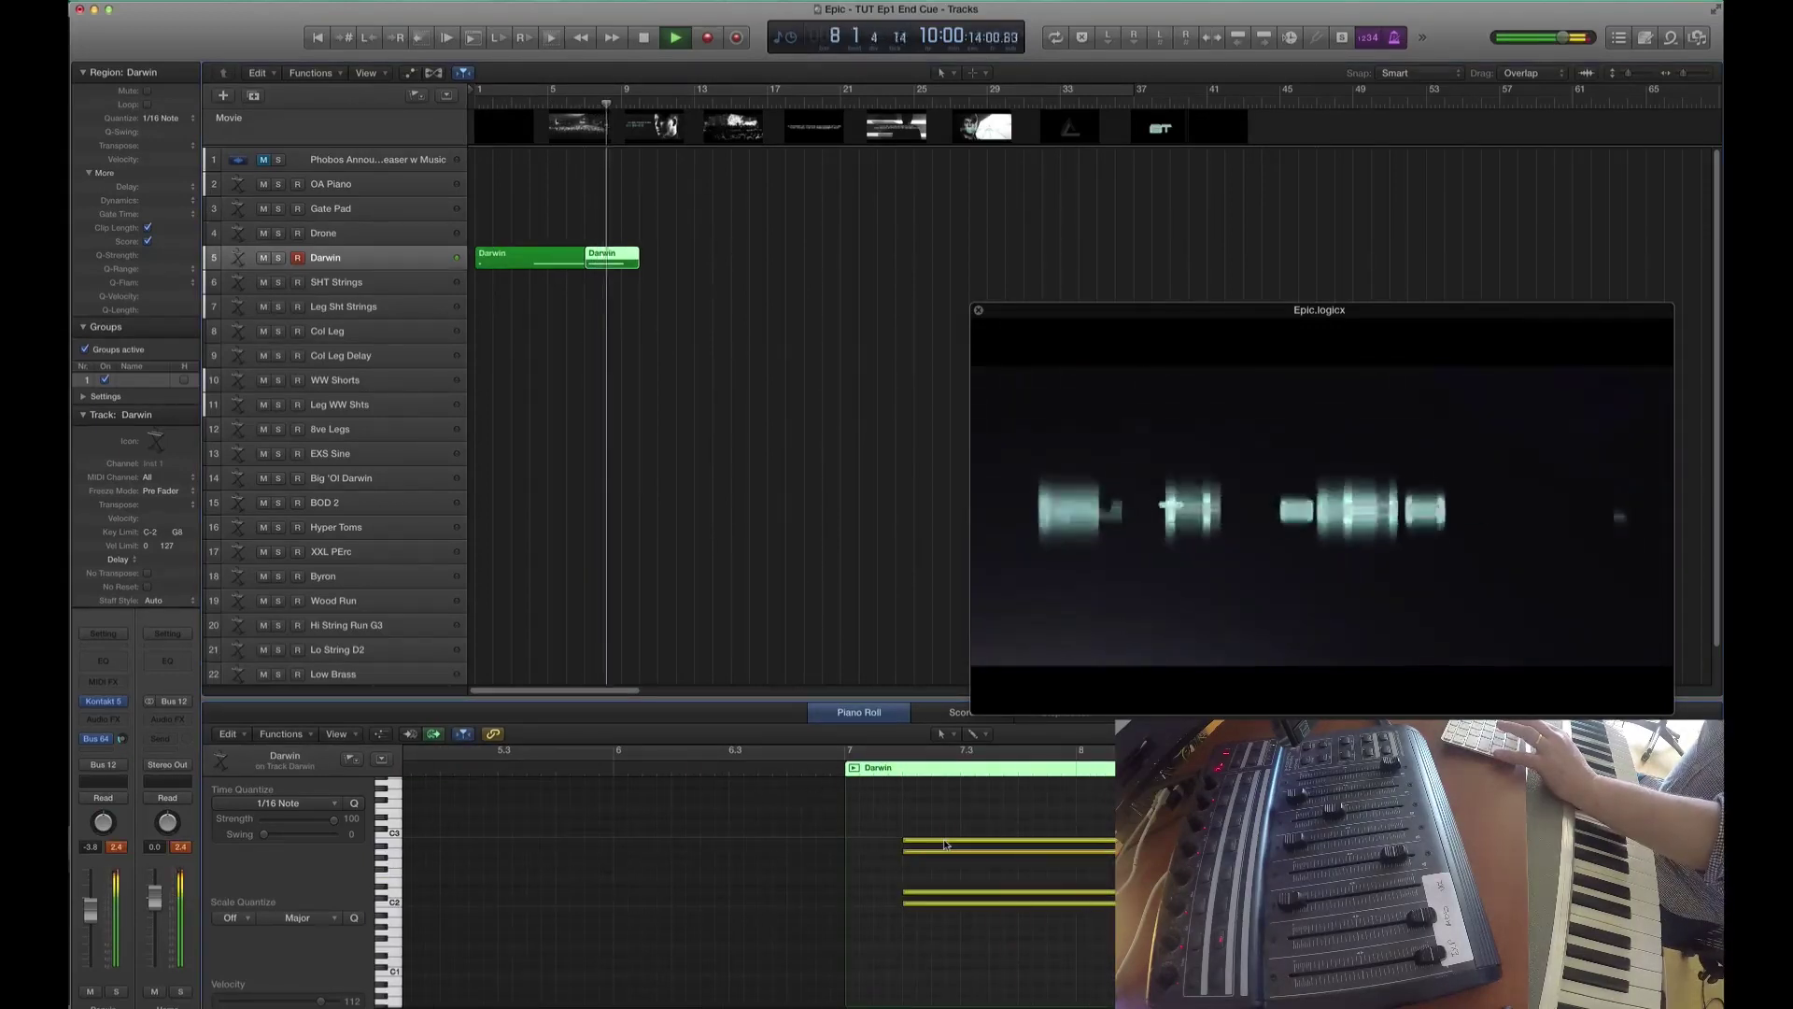
{"action": "key", "text": "space"}
- Select the four chord notes in the second Darwin region and set the playhead to about bar 7
{"action": "left_click_drag", "start_coordinate": [971, 796], "coordinate": [1010, 981]}
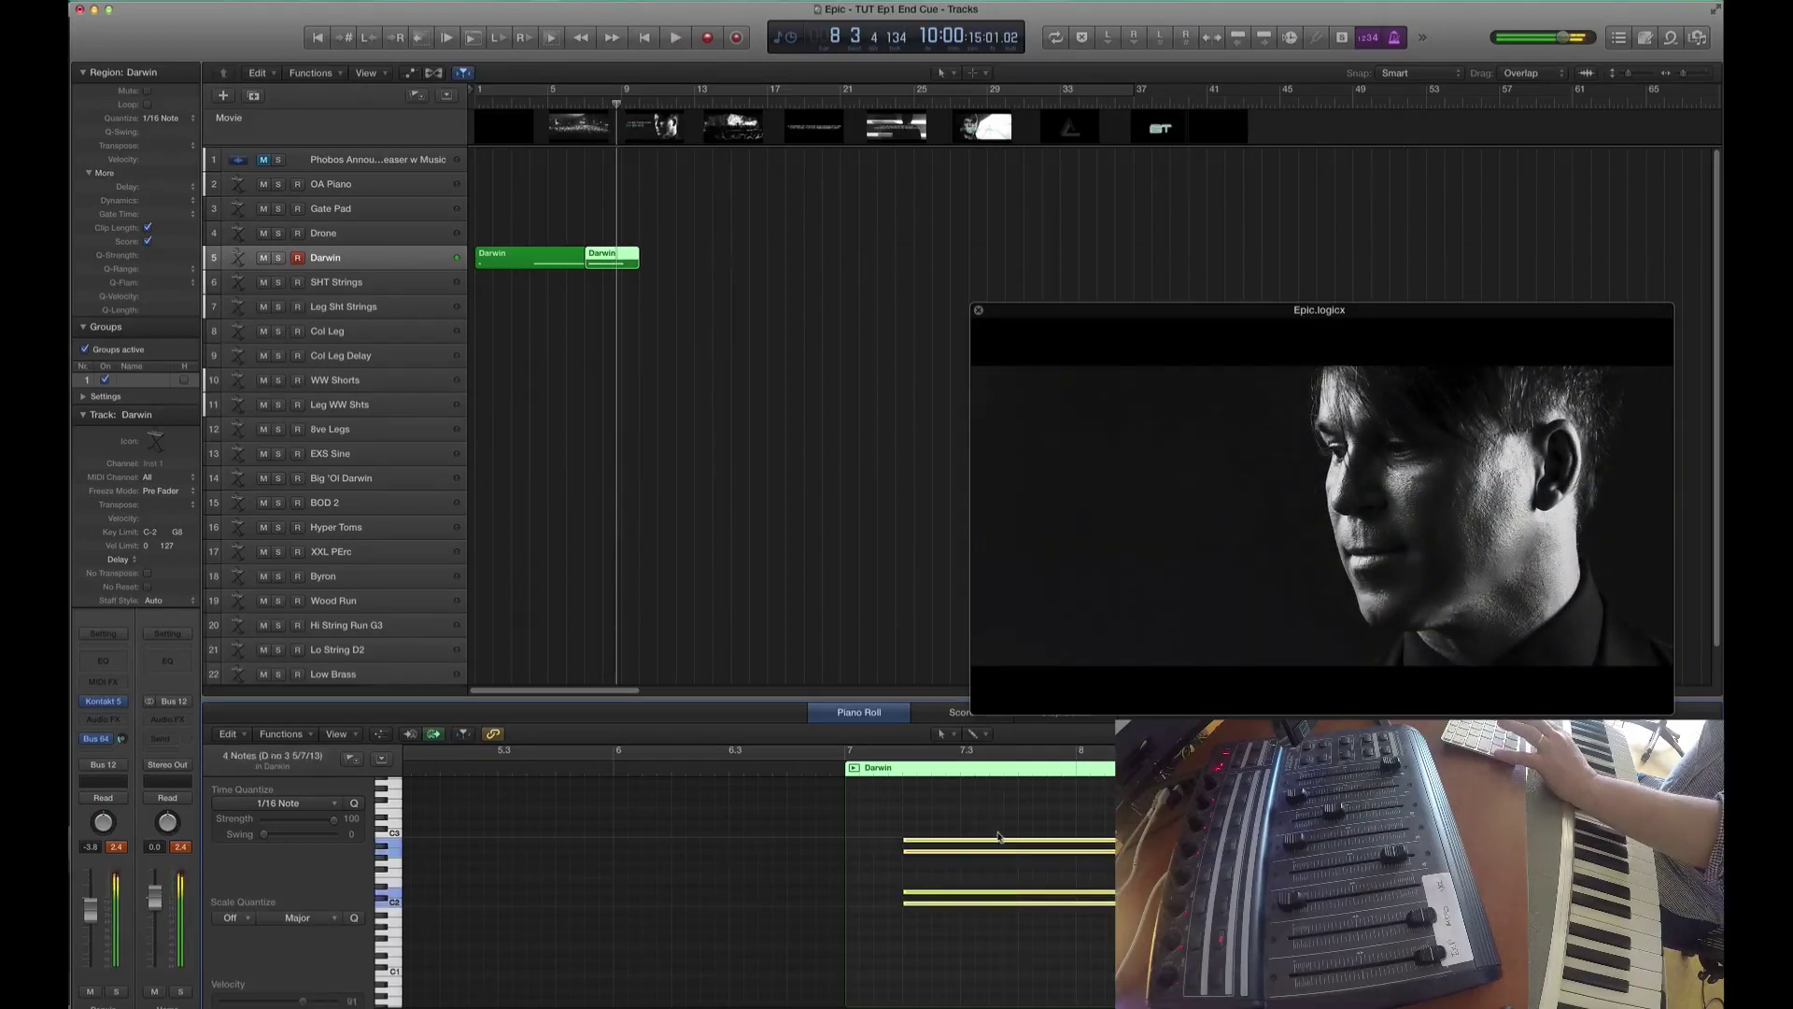
{"action": "key", "text": "space"}
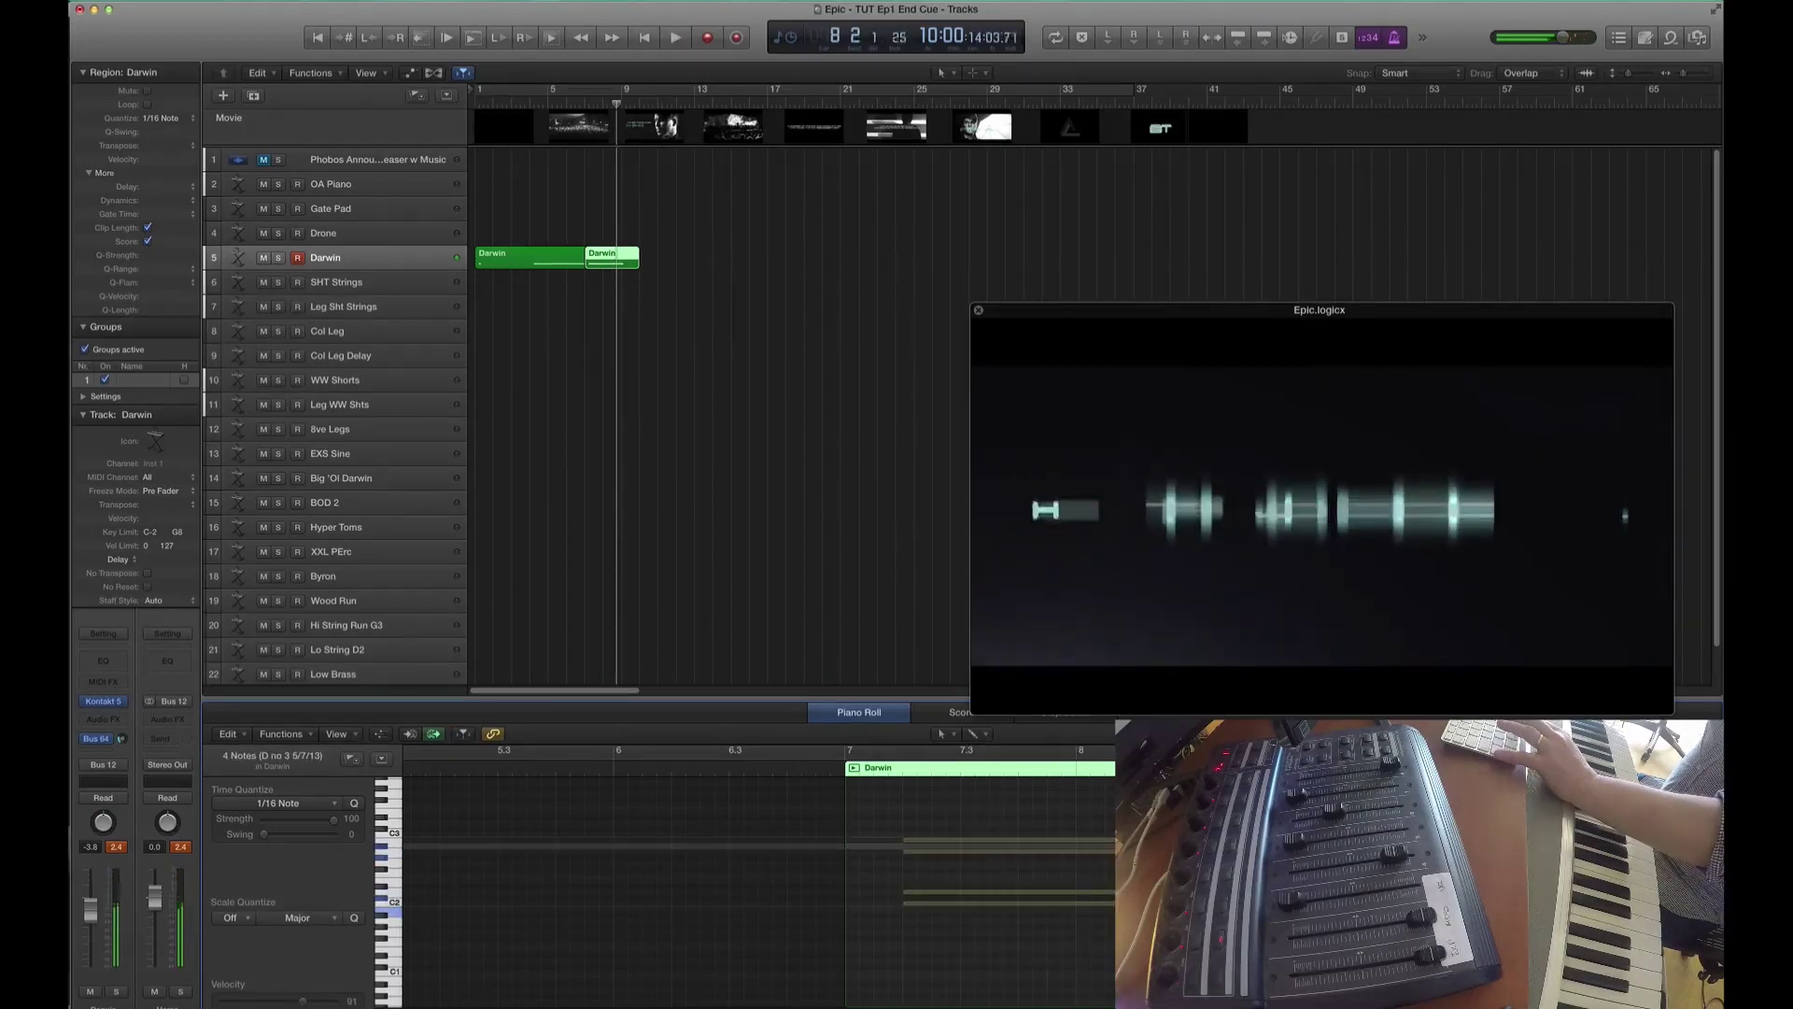
{"action": "left_click", "coordinate": [594, 110]}
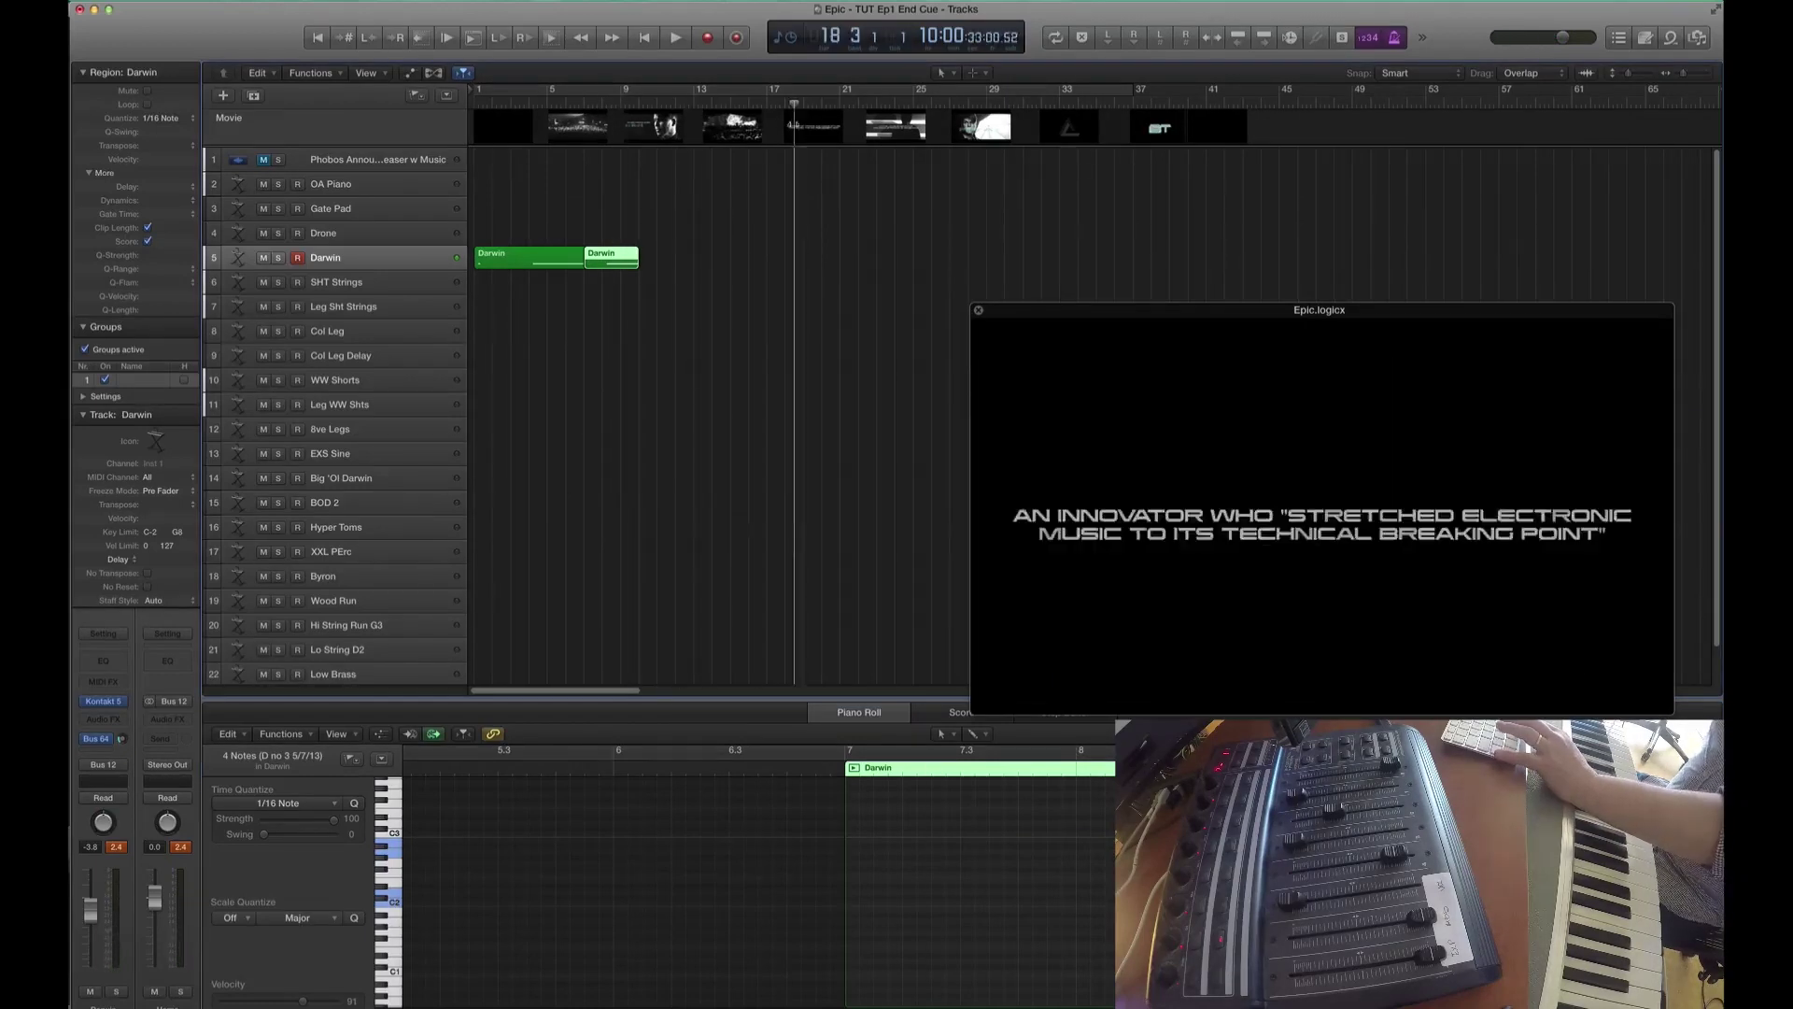
- Try recording a Darwin chord from about bar 21 and discard the take
{"action": "left_click", "coordinate": [592, 110]}
{"action": "left_click", "coordinate": [724, 110]}
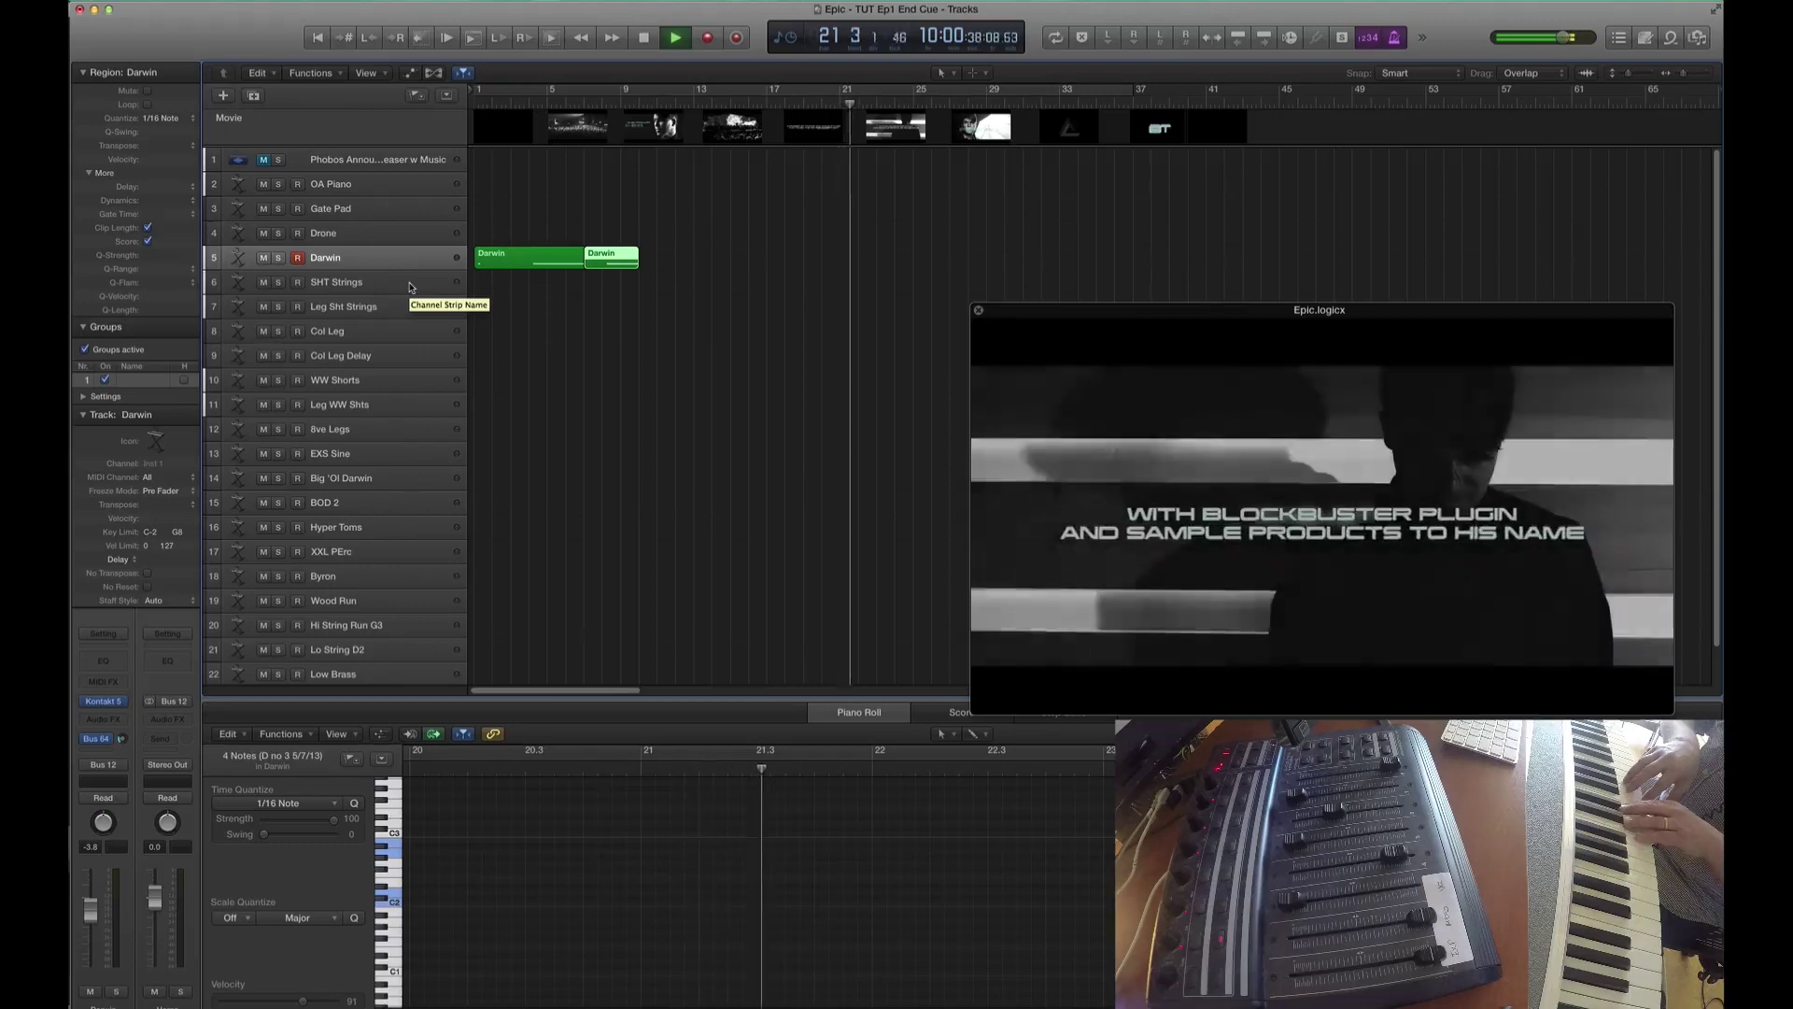
{"action": "key", "text": "space"}
{"action": "key", "text": "r"}
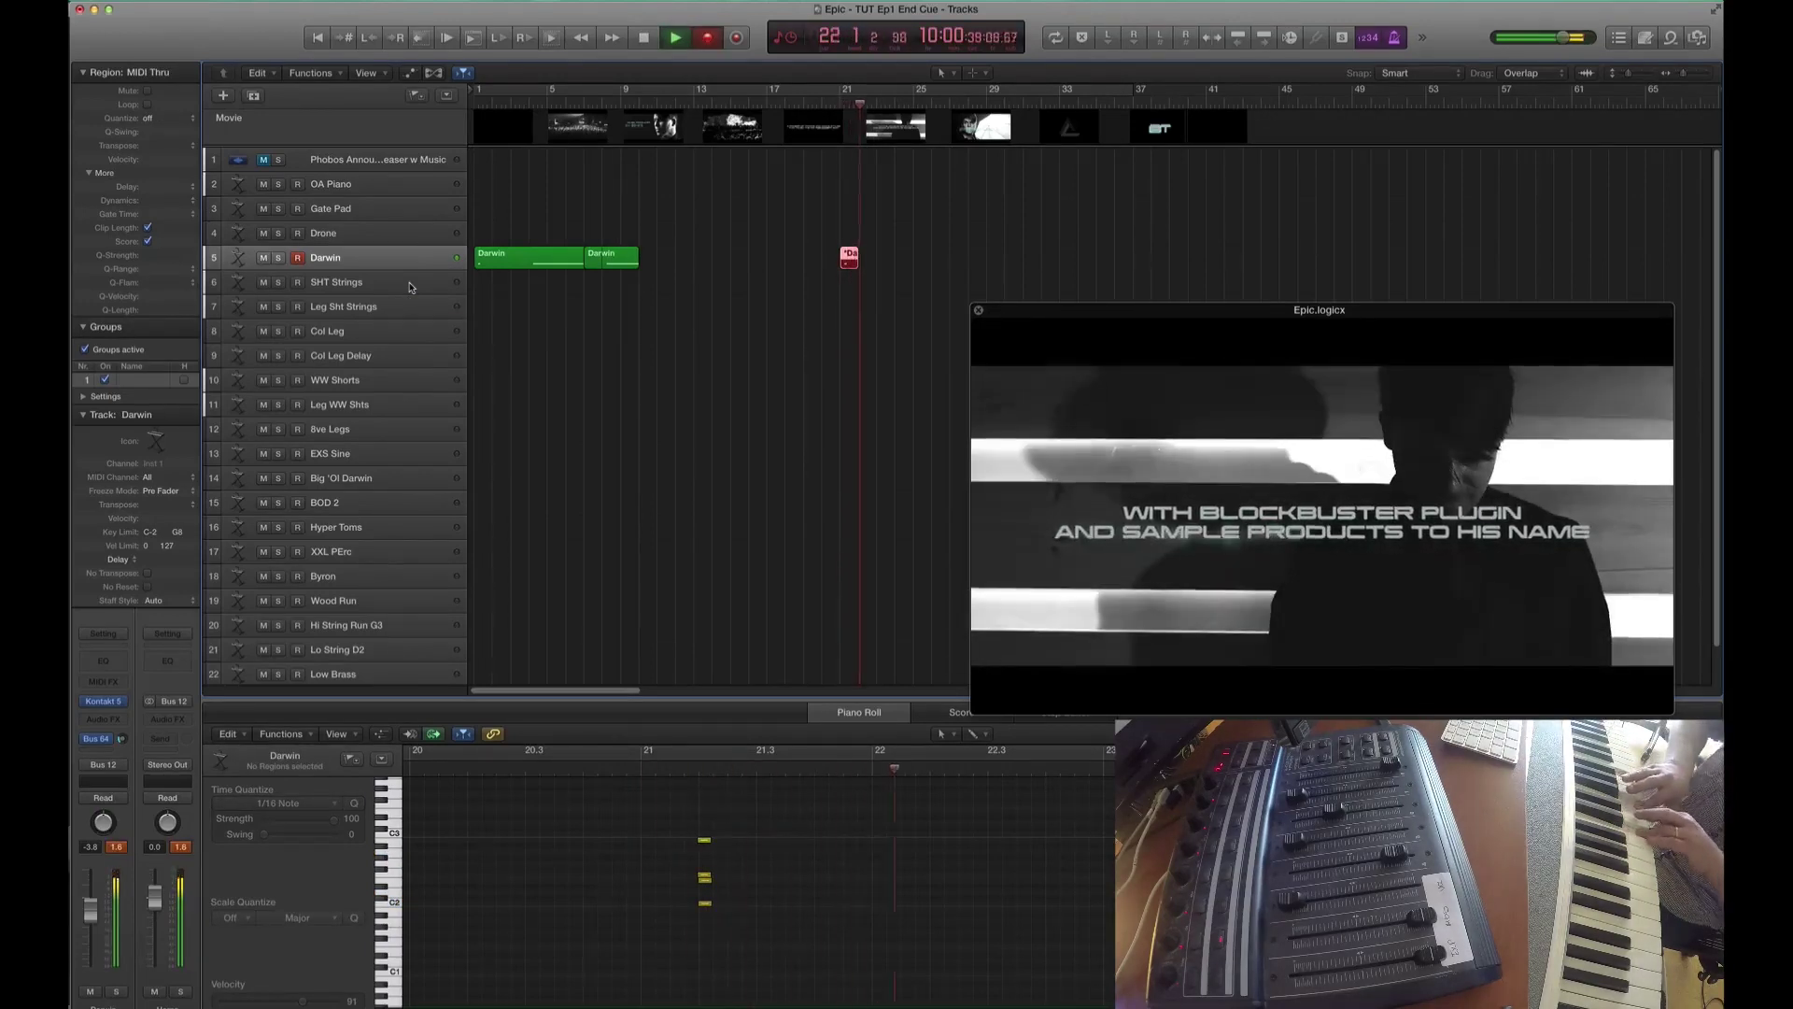
{"action": "key", "text": "space"}
{"action": "key", "text": "super+z"}
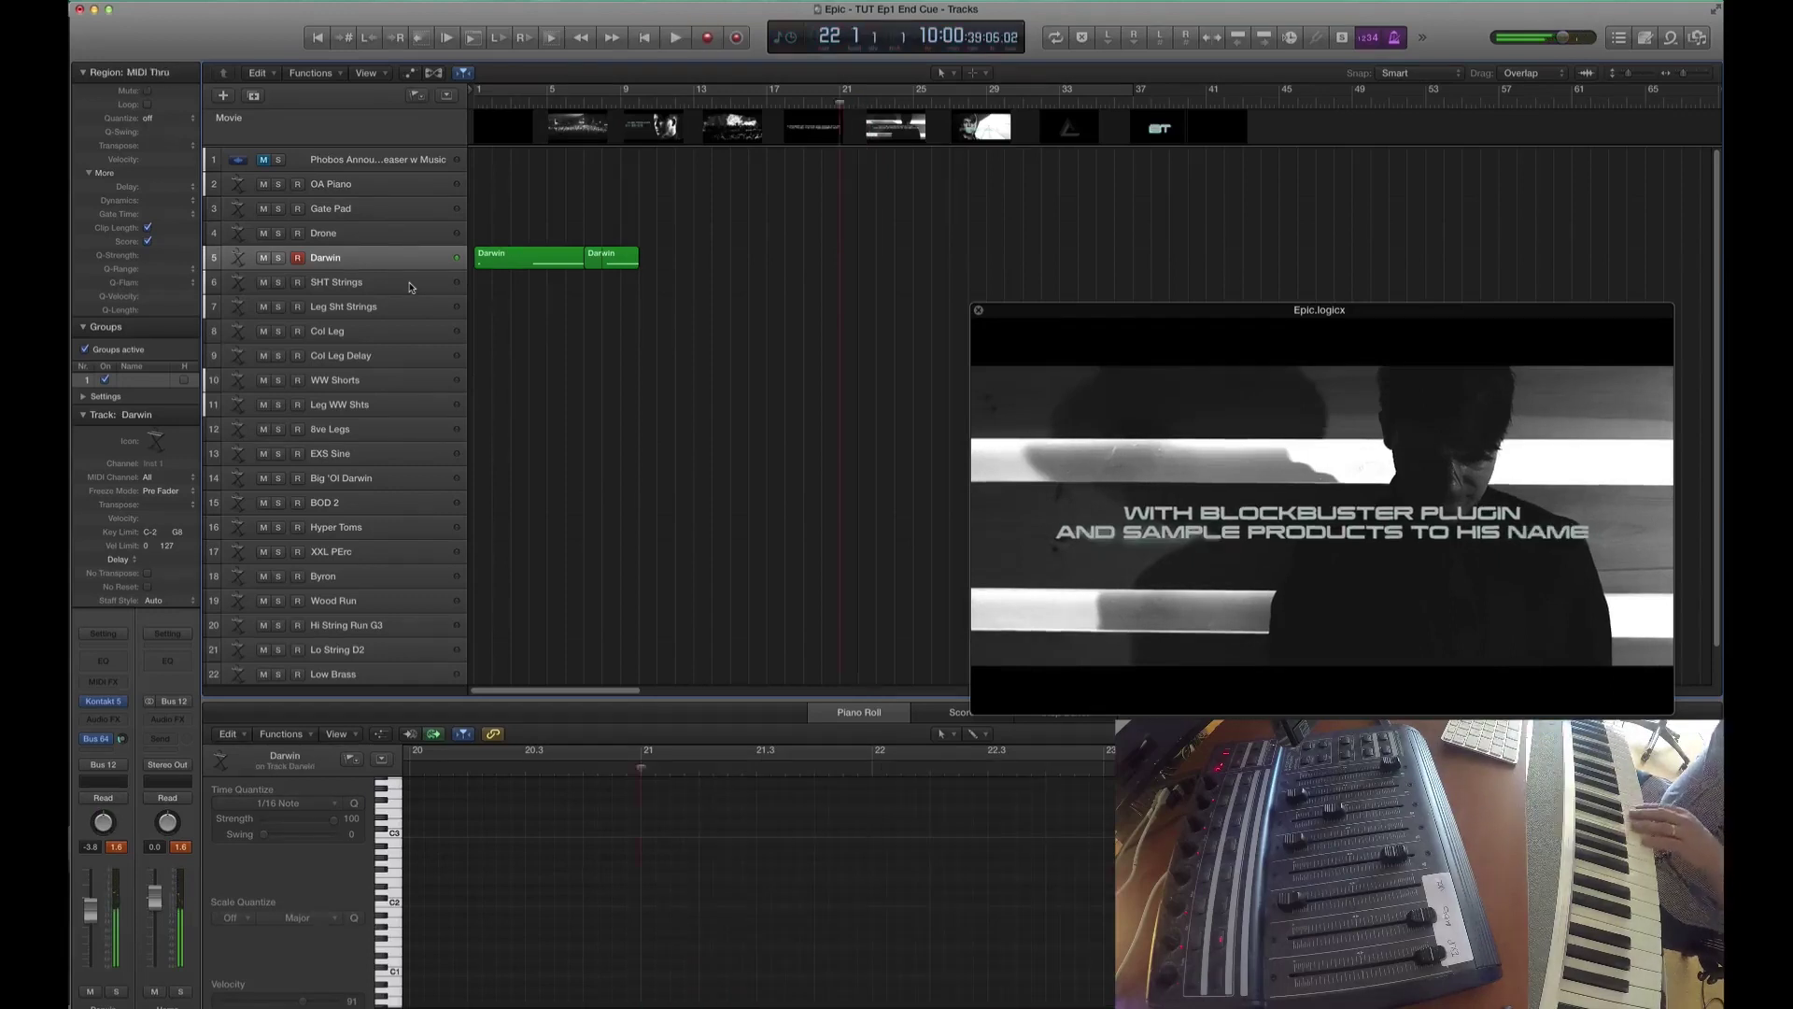
- Record two more Darwin regions to picture, from bar 21 to about bar 24 and from about bar 27 to bar 33
{"action": "key", "text": "r"}
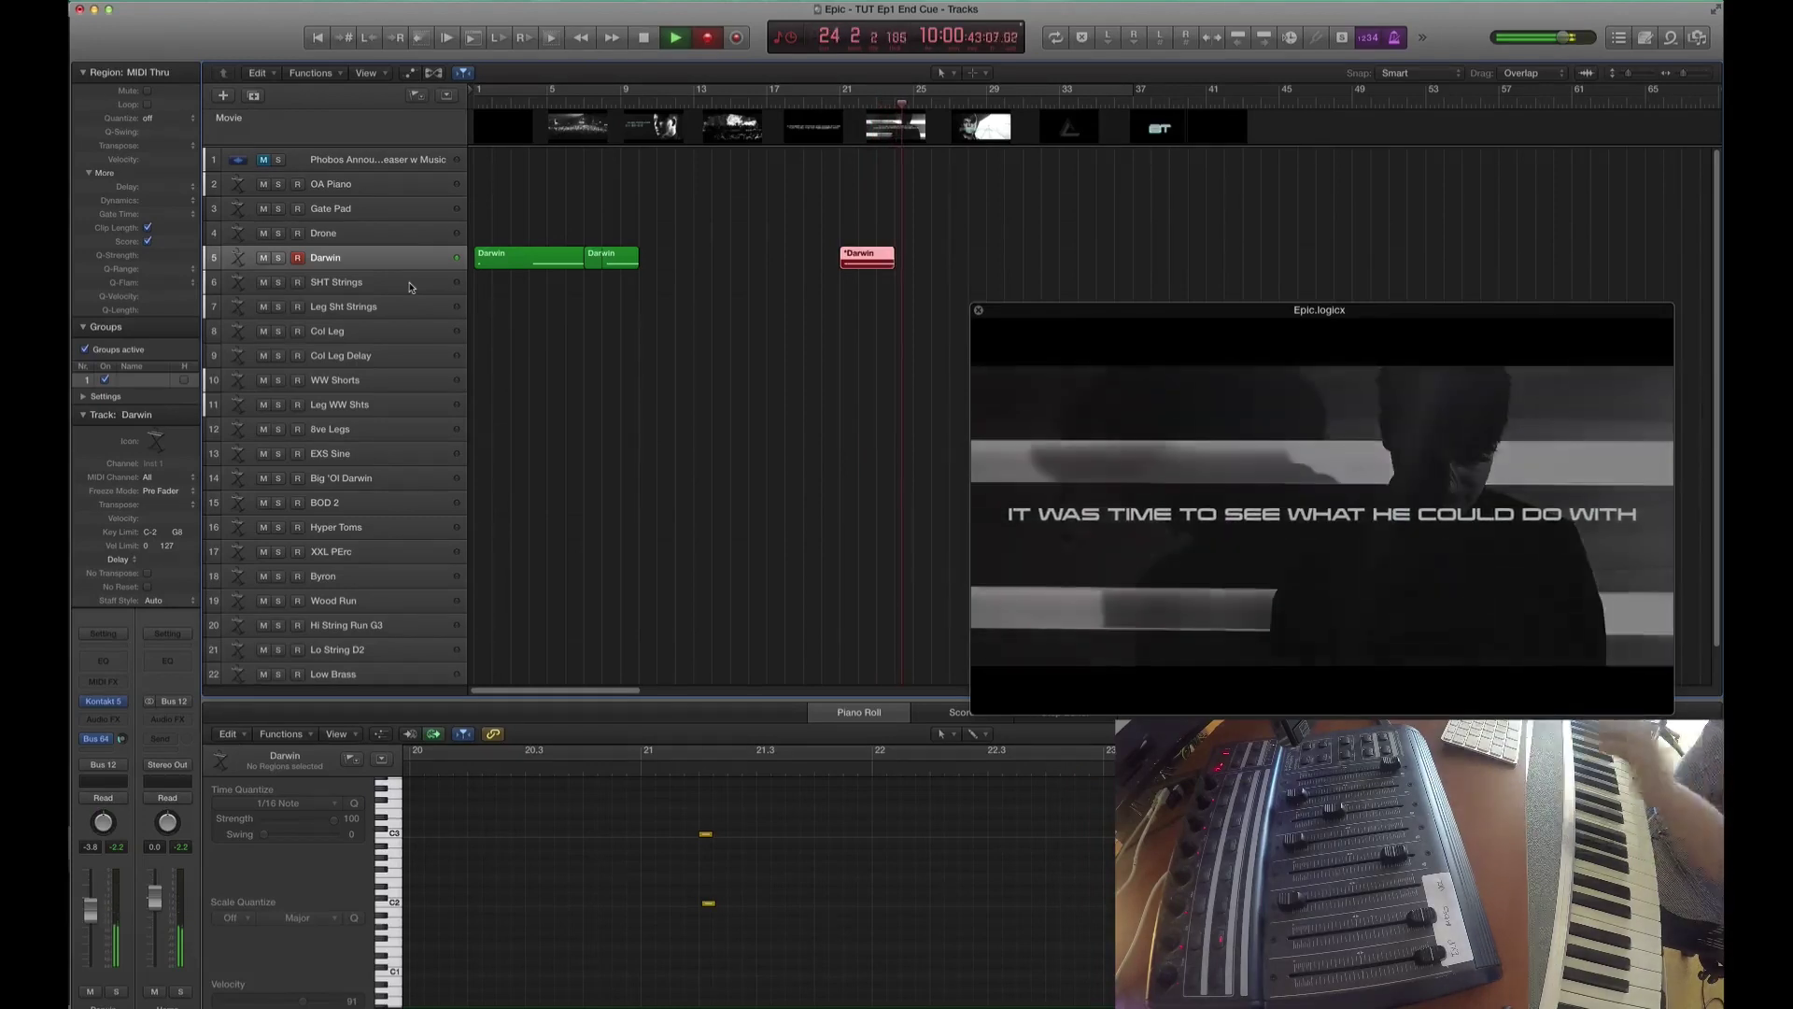
{"action": "key", "text": "r"}
{"action": "key", "text": "q"}
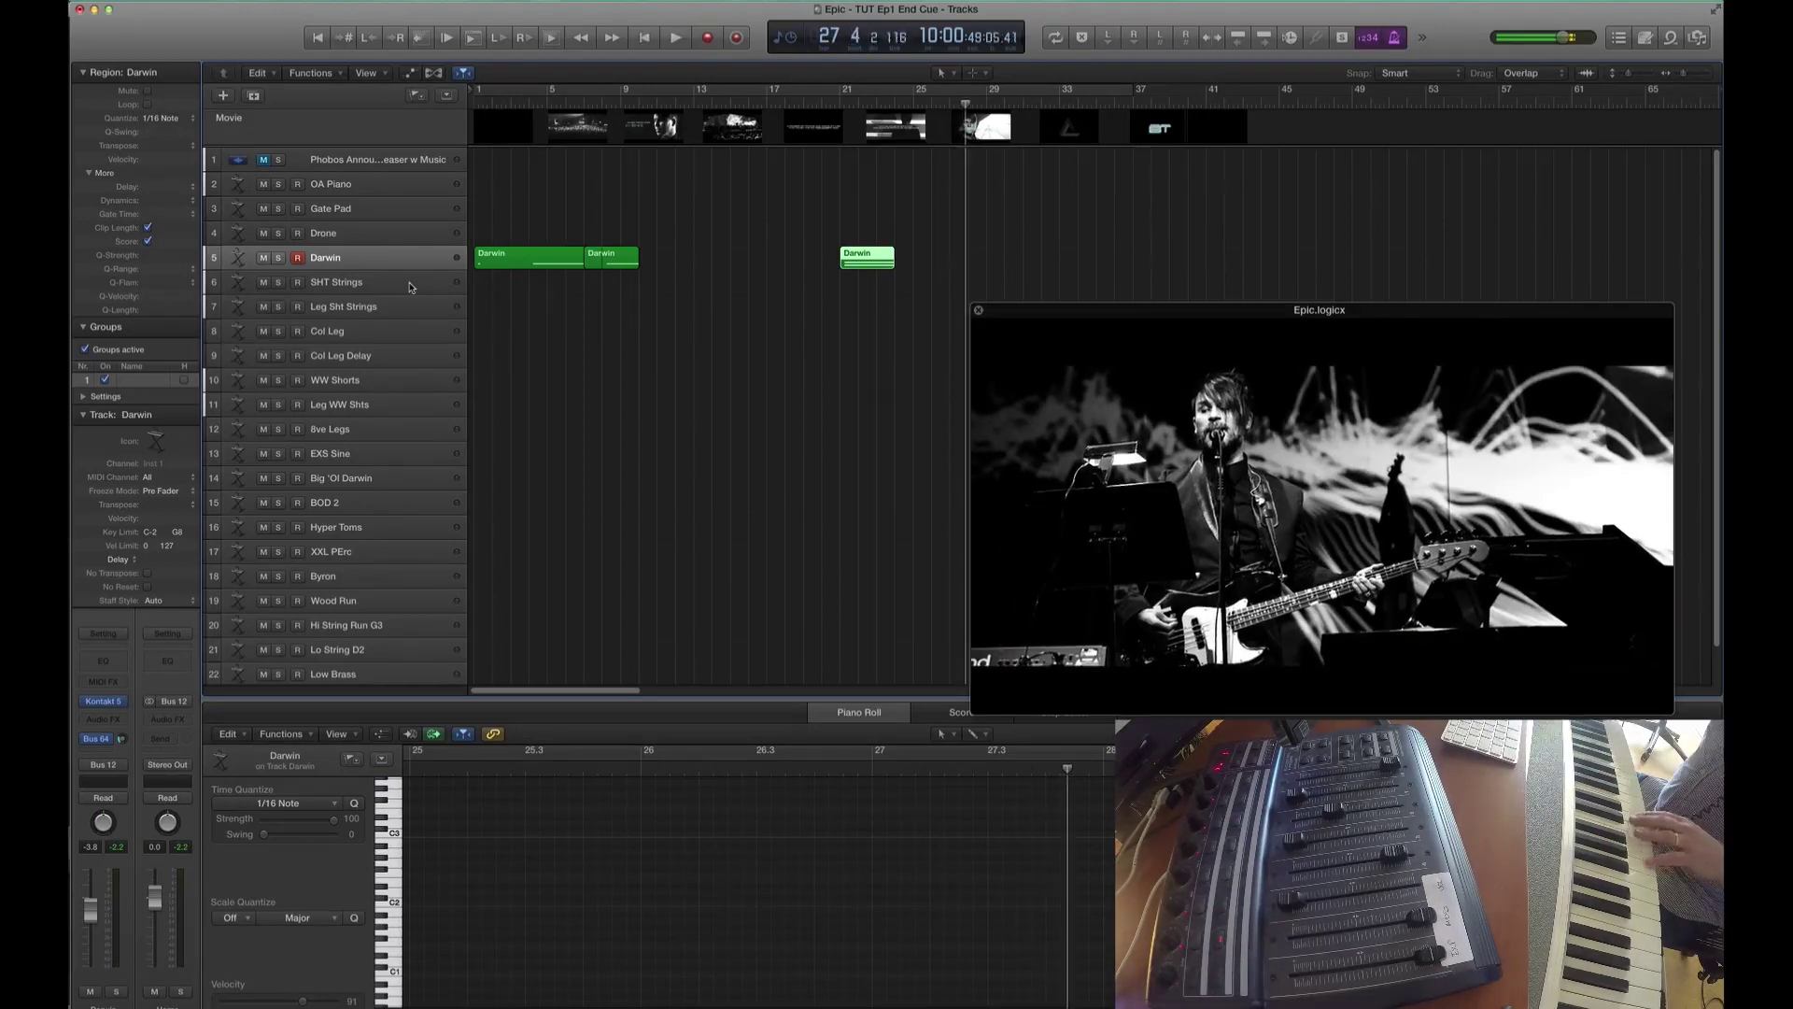
{"action": "key", "text": "r"}
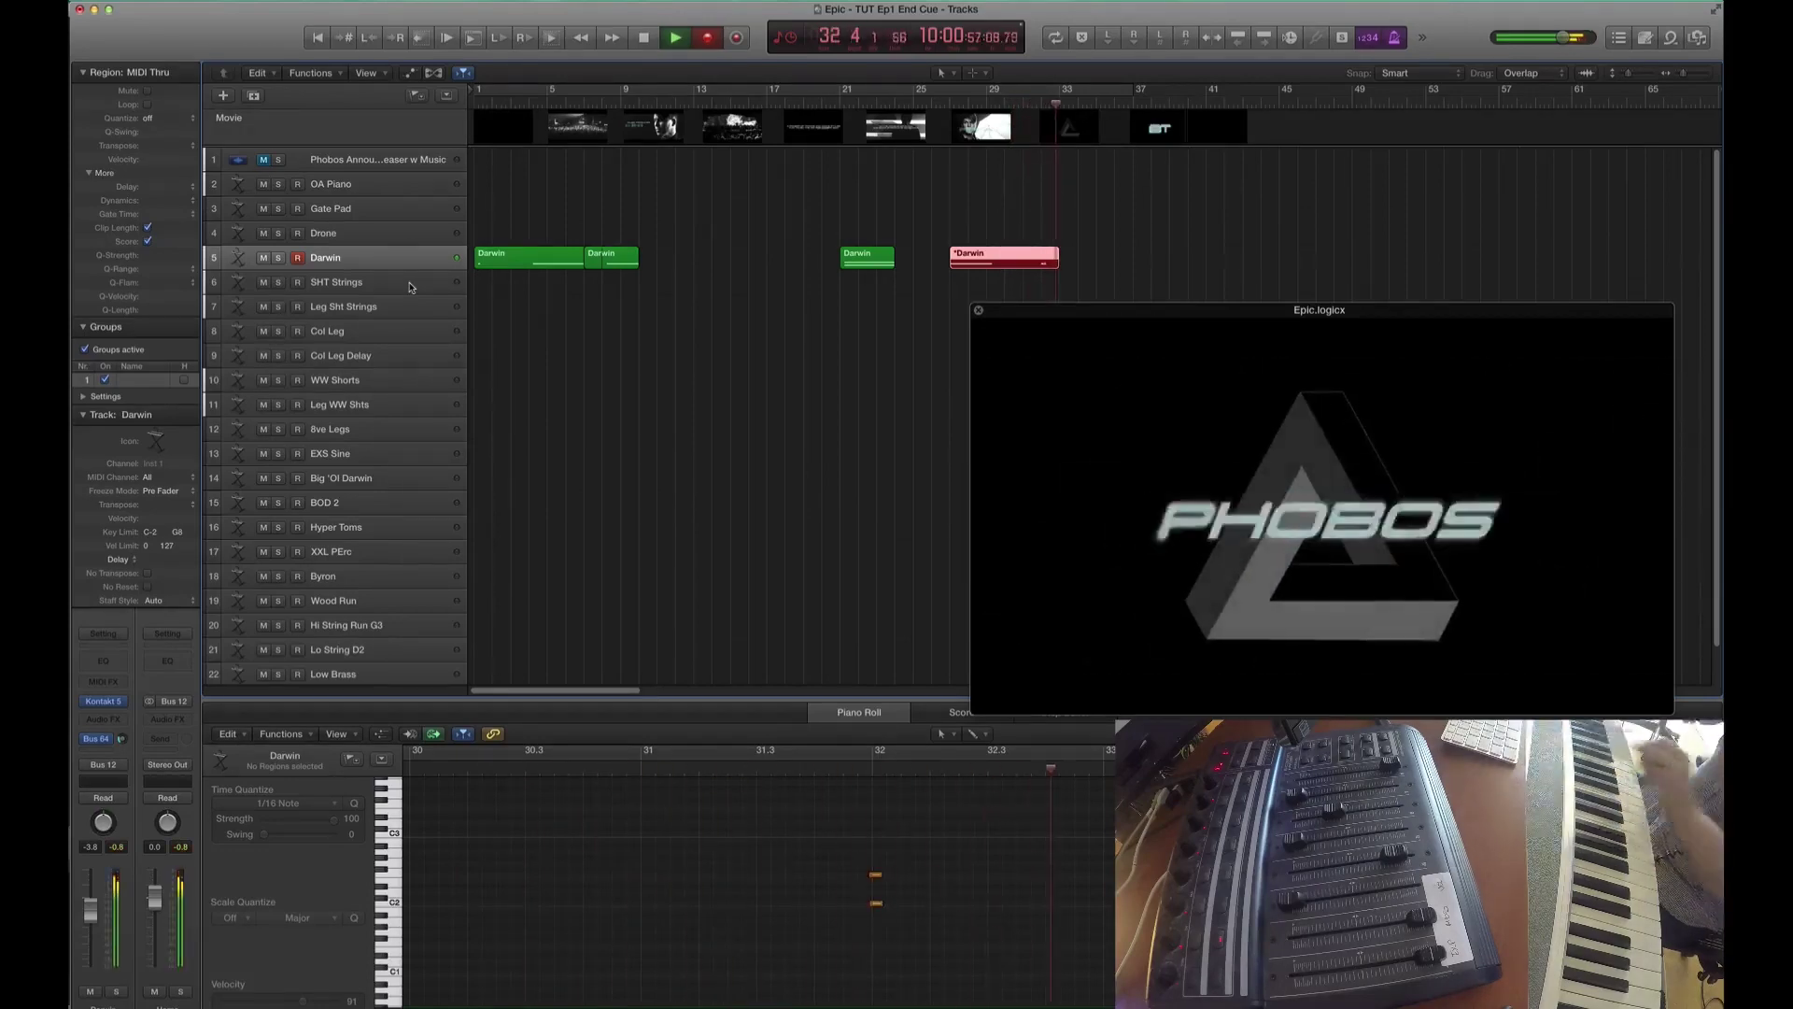
{"action": "key", "text": "shift+r"}
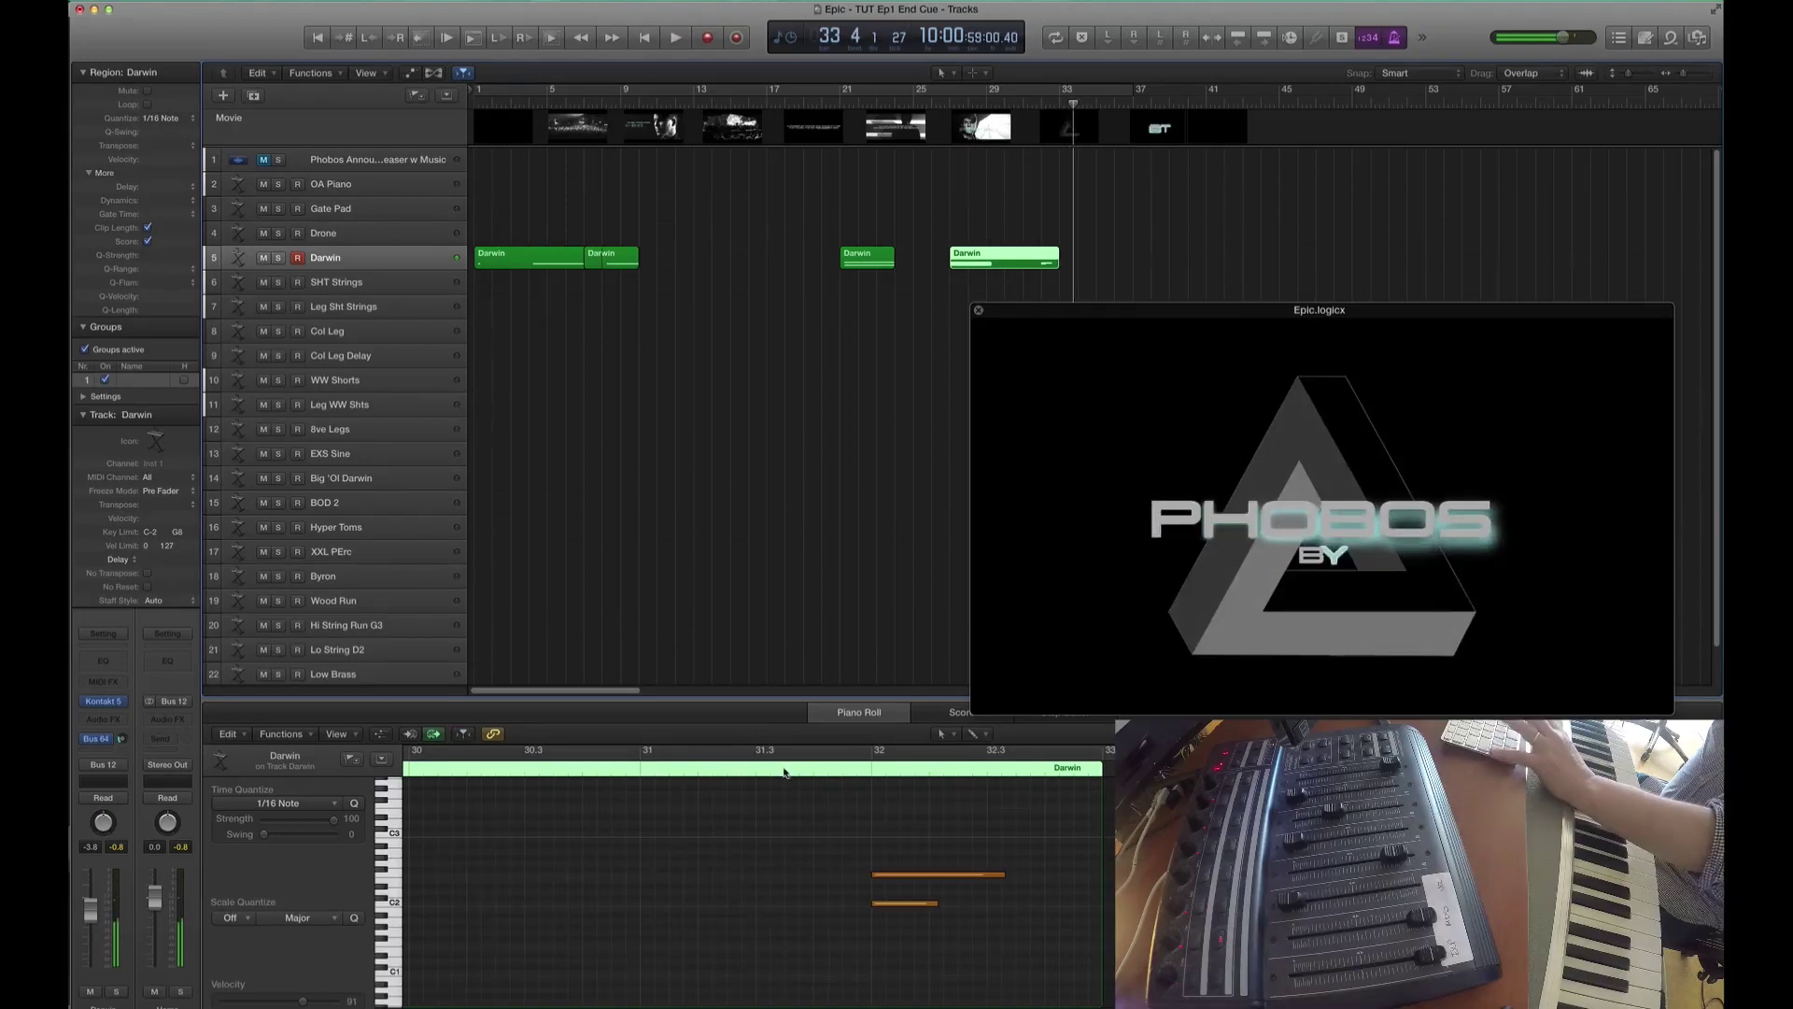
{"action": "key", "text": "space"}
- Check the Darwin notes around bar 32 against the picture, clear the selection and return the playhead to bar 1
{"action": "left_click", "coordinate": [814, 768]}
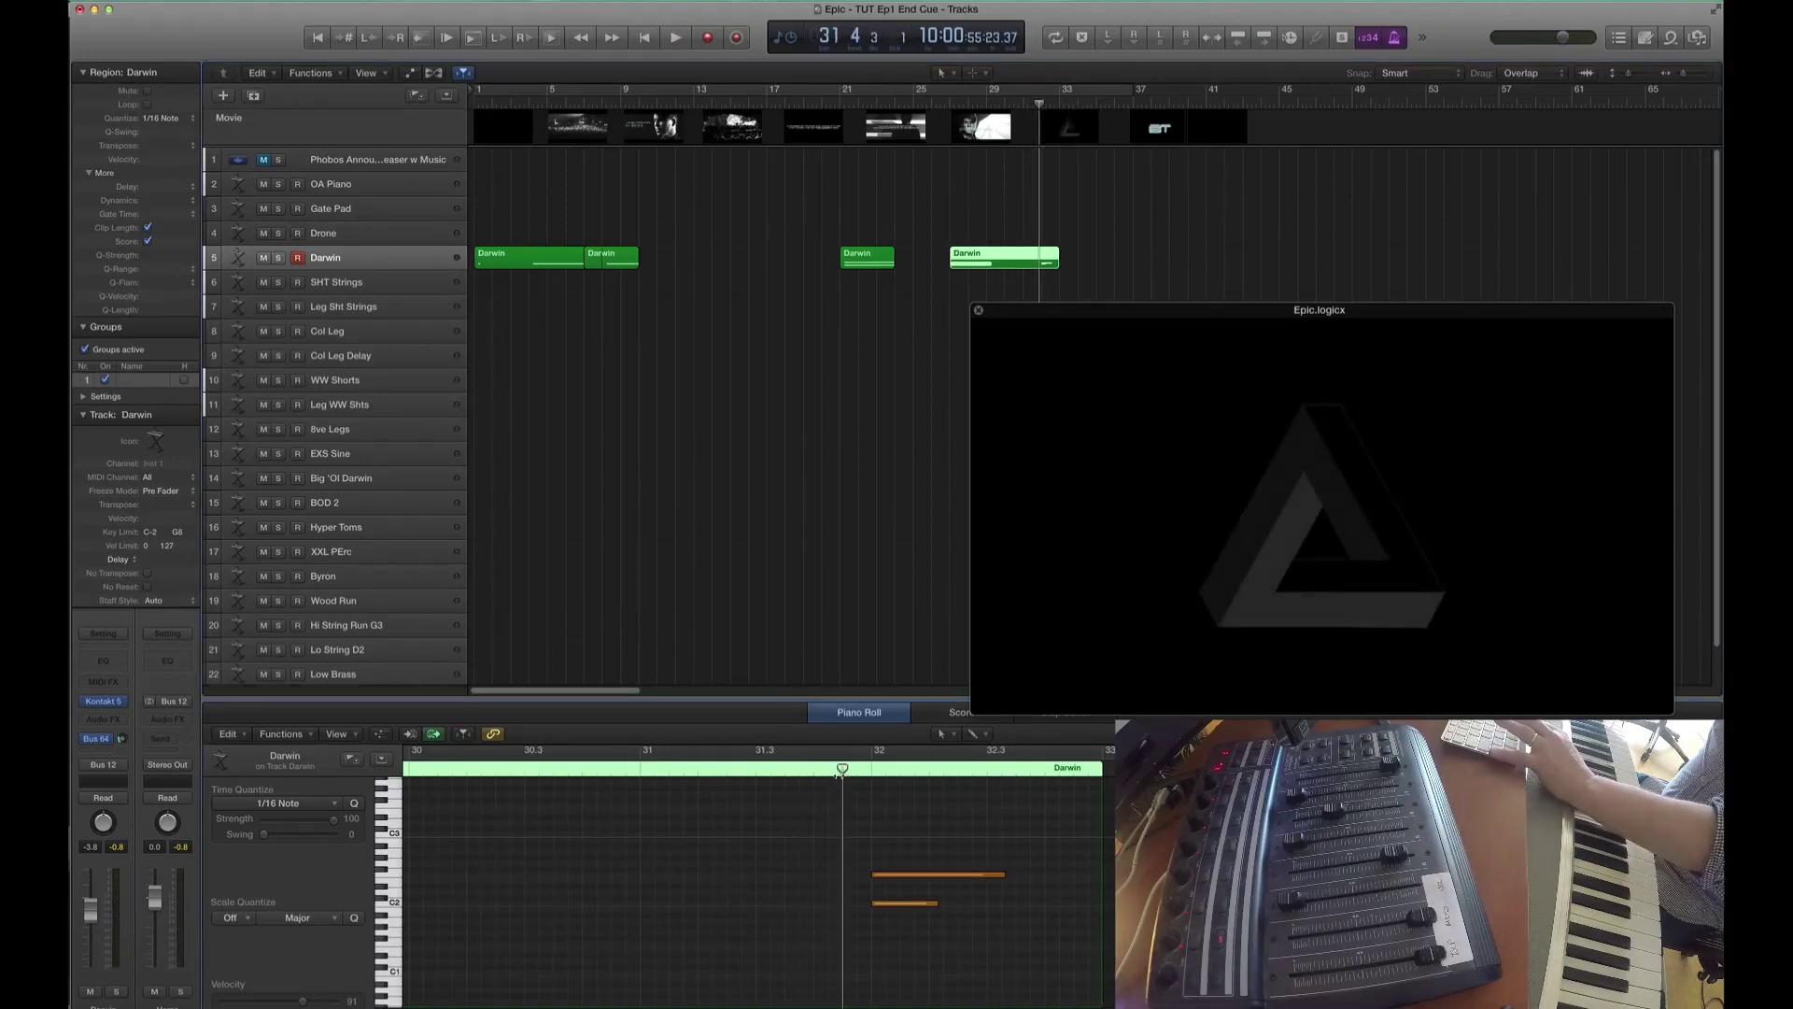
{"action": "left_click_drag", "start_coordinate": [827, 775], "coordinate": [881, 787]}
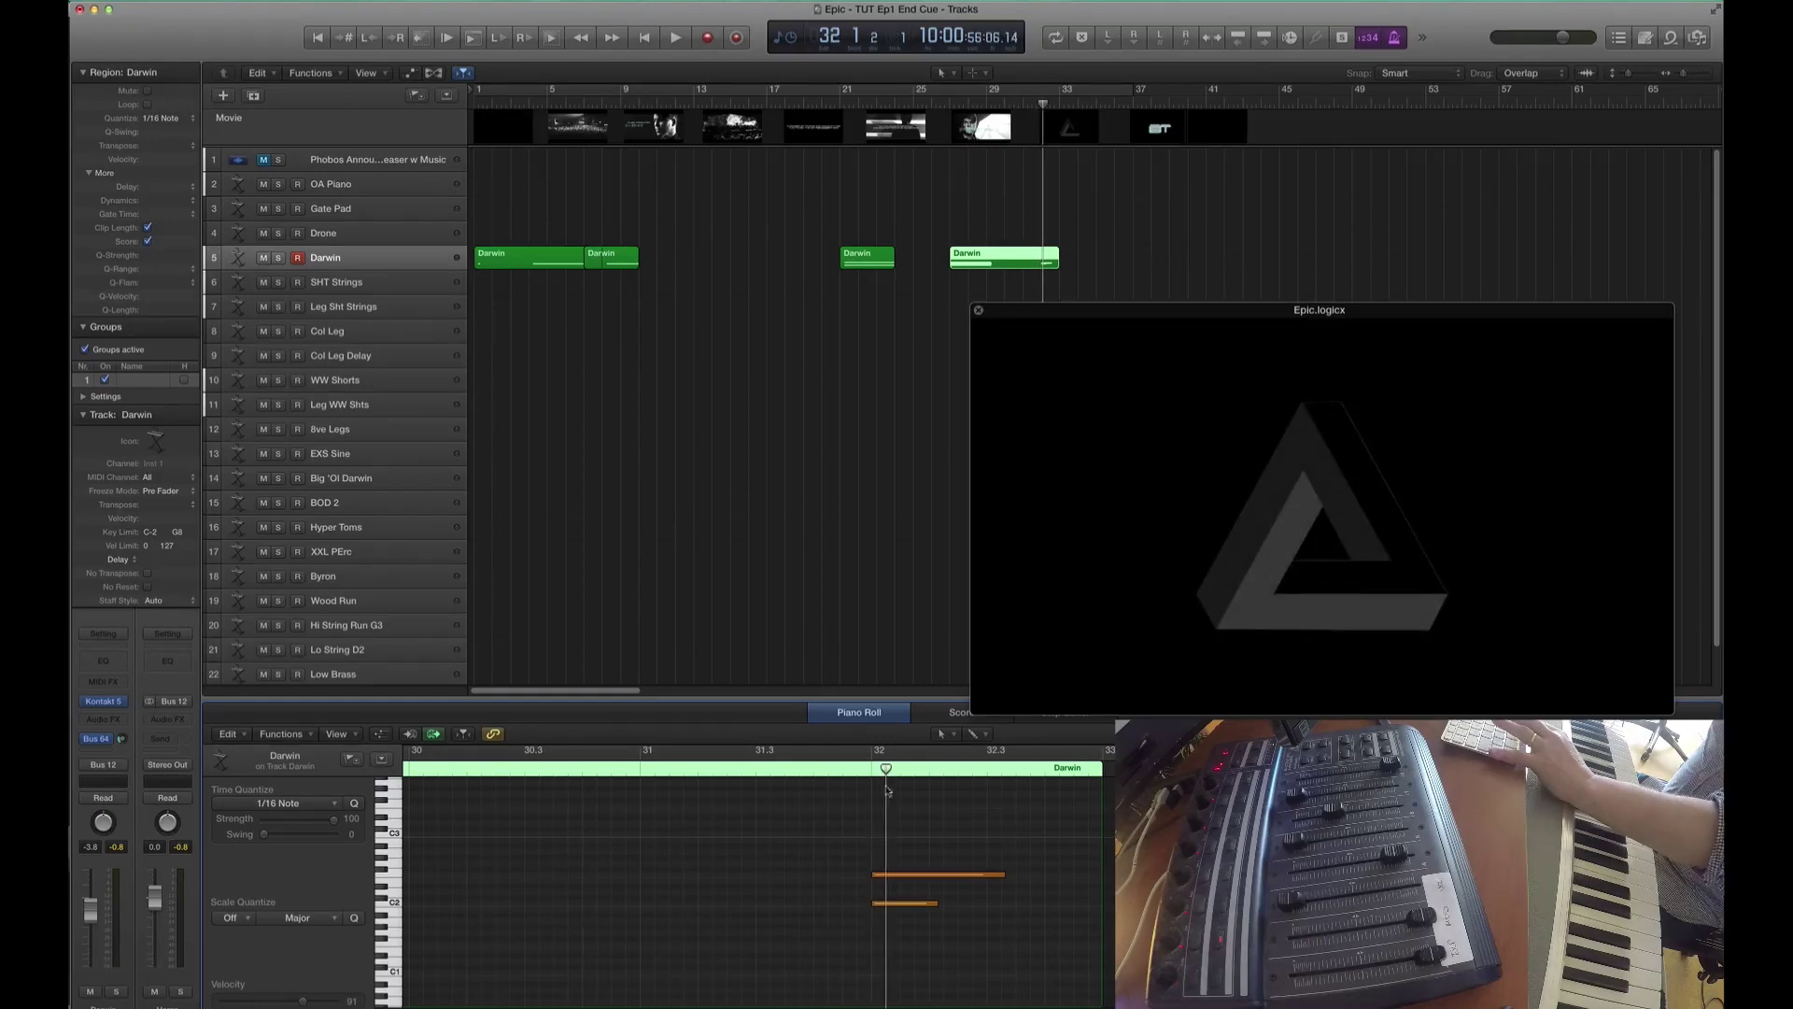
{"action": "left_click", "coordinate": [856, 355]}
{"action": "left_click_drag", "start_coordinate": [586, 97], "coordinate": [306, 104]}
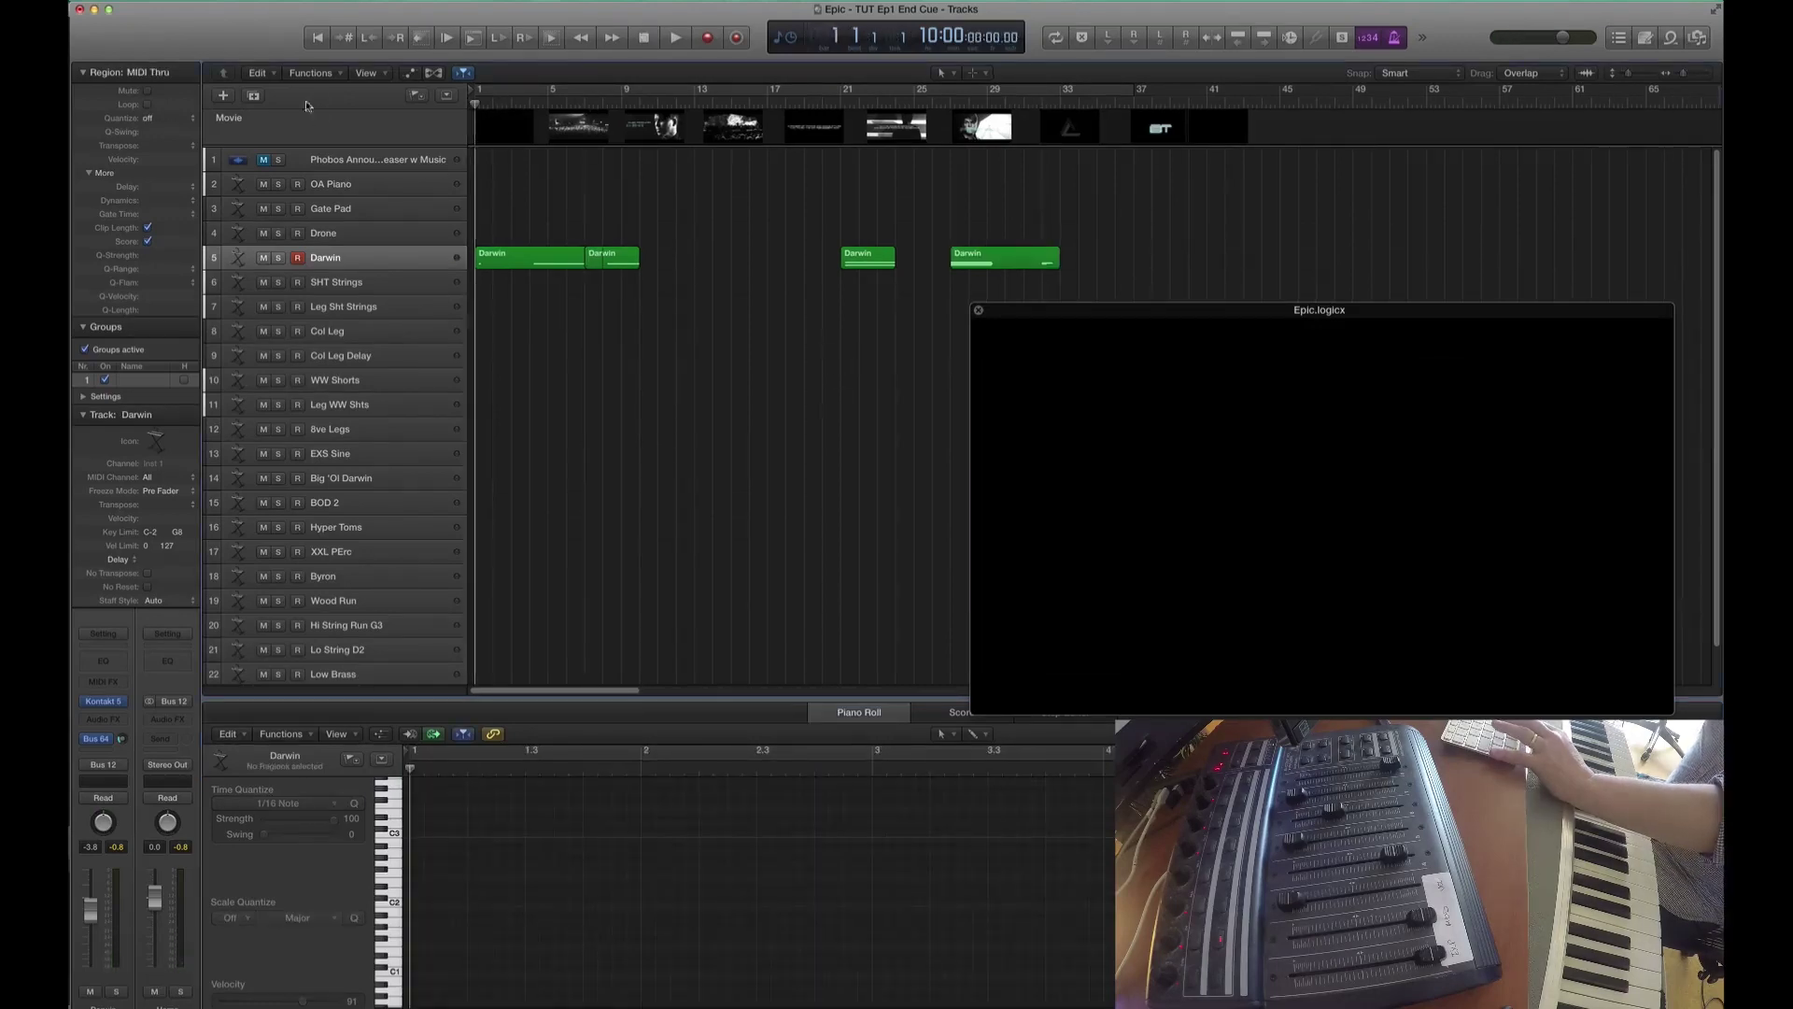
- Audition the Col Leg Delay track, lower the Darwin track's volume to about -7.8 dB and deselect its regions
{"action": "left_click", "coordinate": [372, 356]}
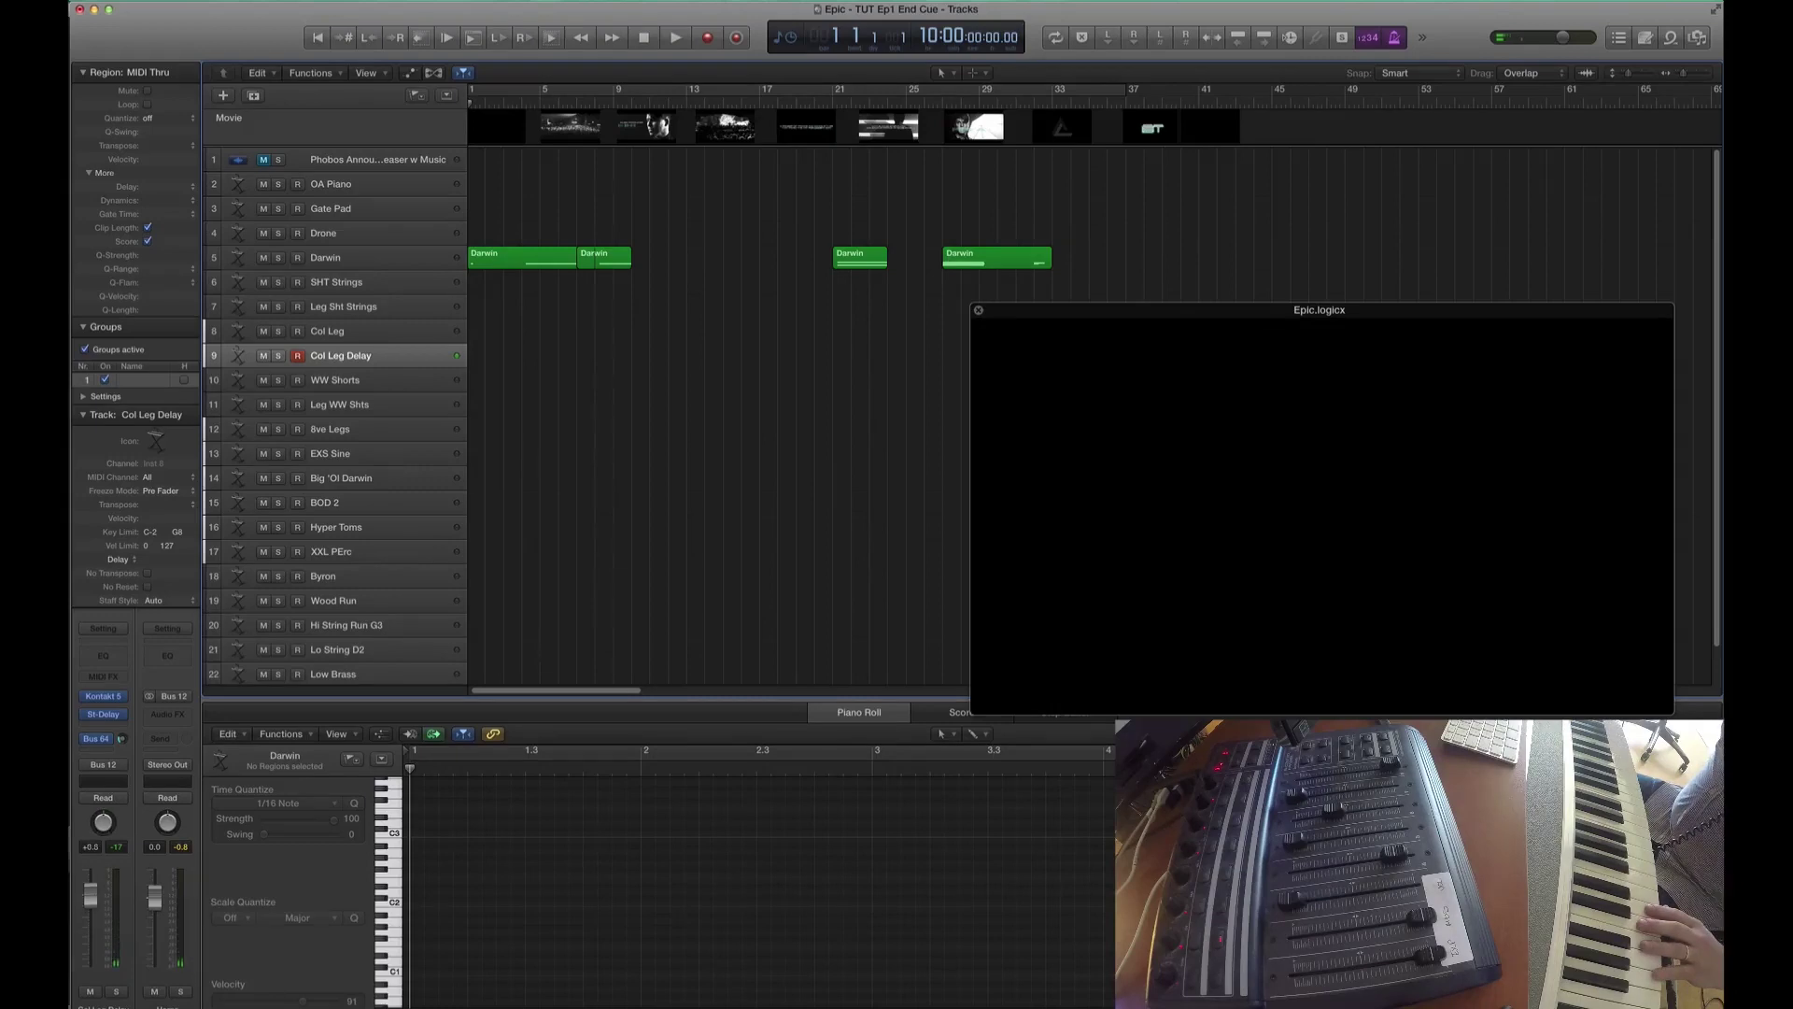
{"action": "left_click", "coordinate": [332, 261]}
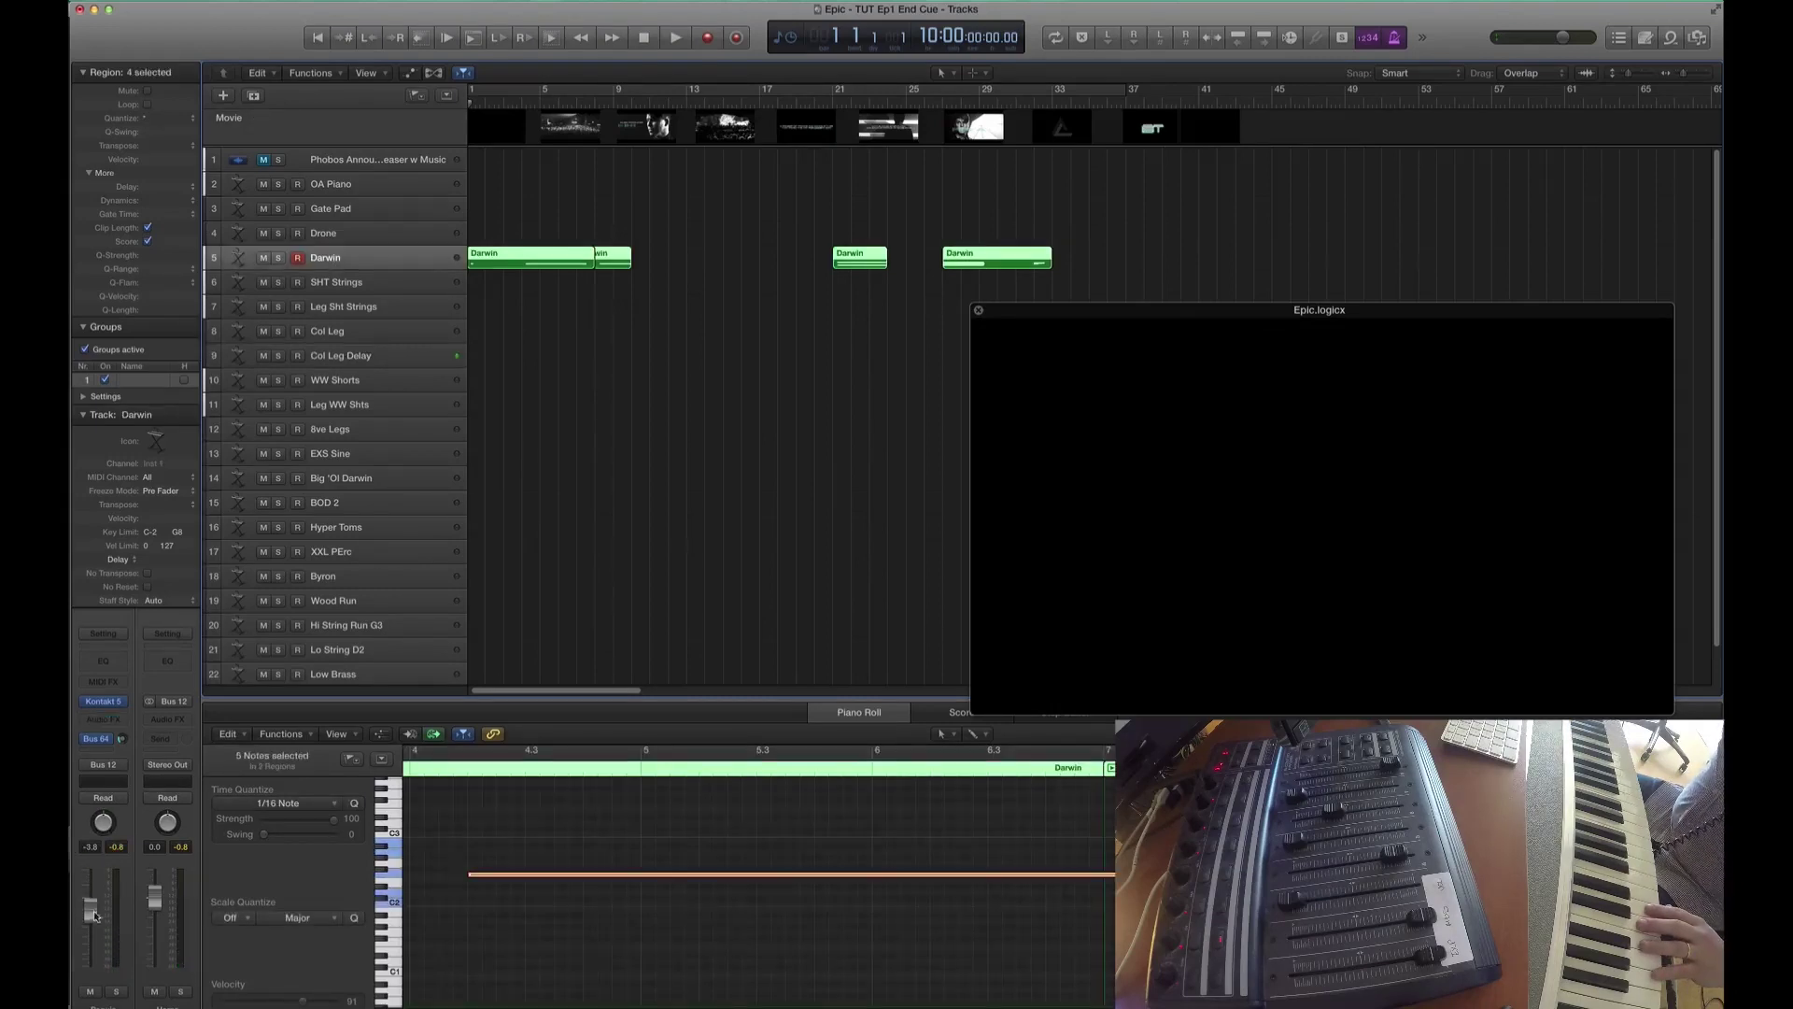
{"action": "left_click", "coordinate": [764, 479]}
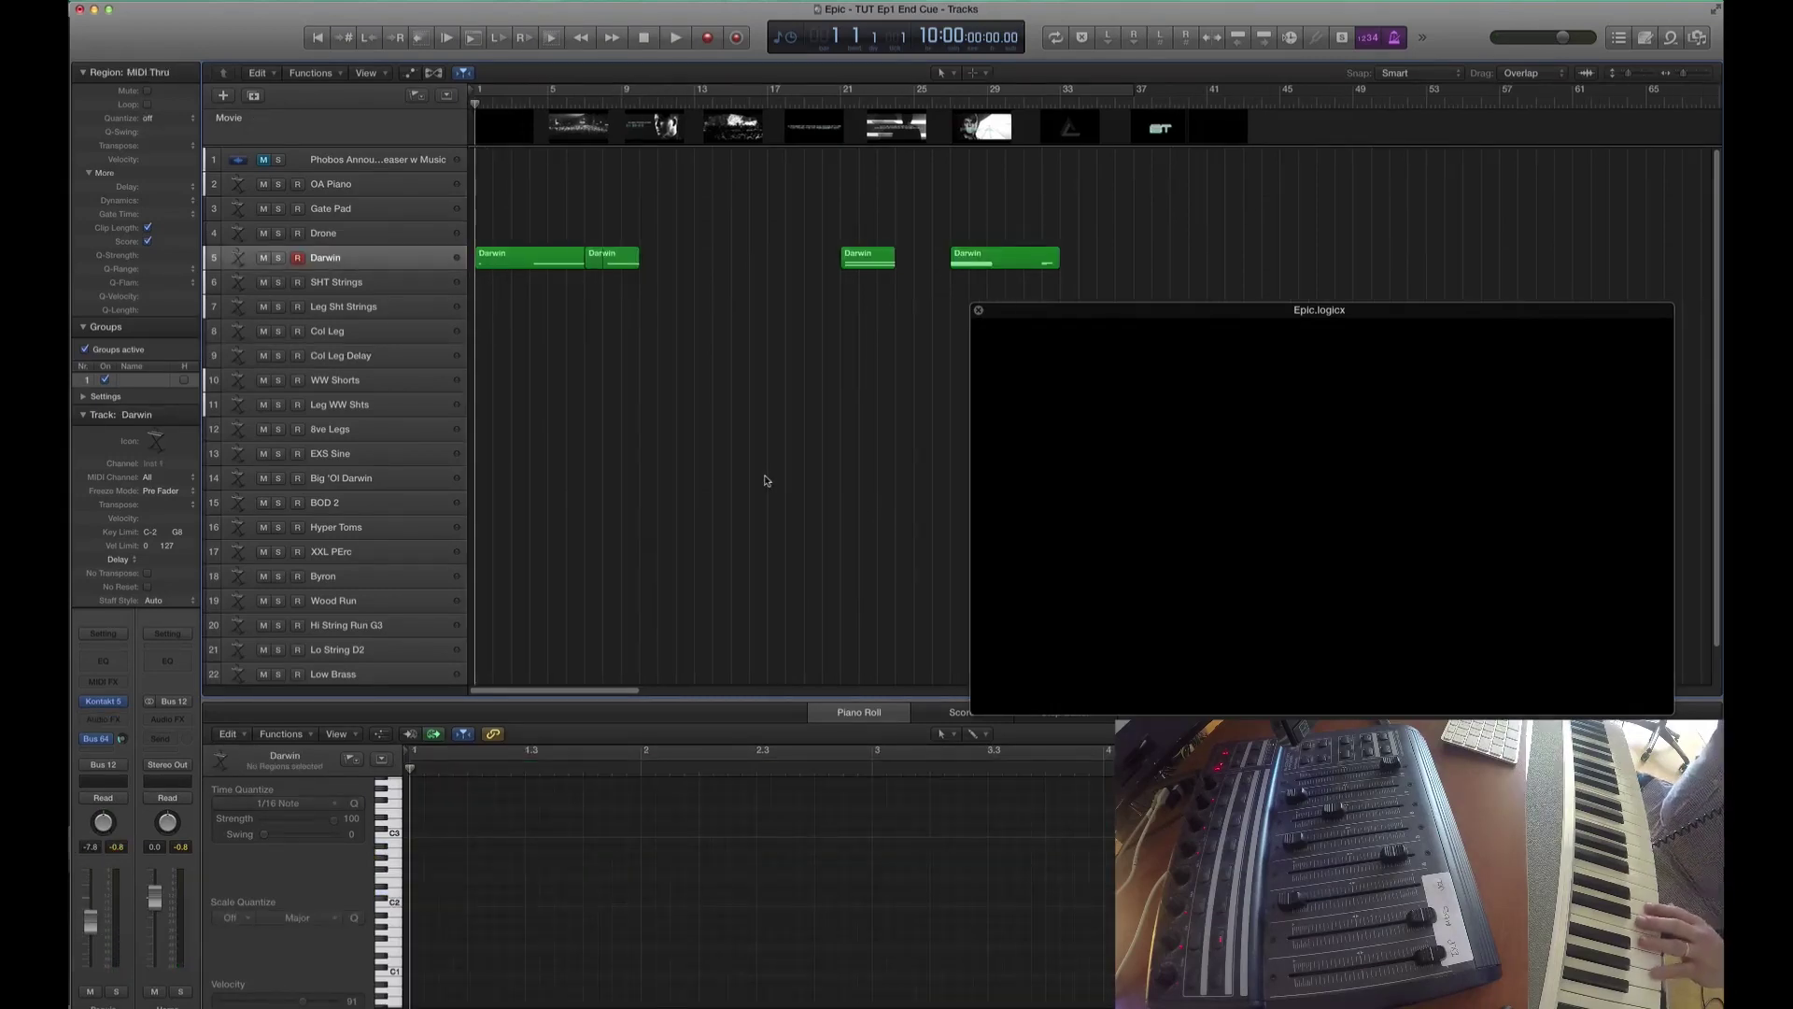
{"action": "key", "text": "r"}
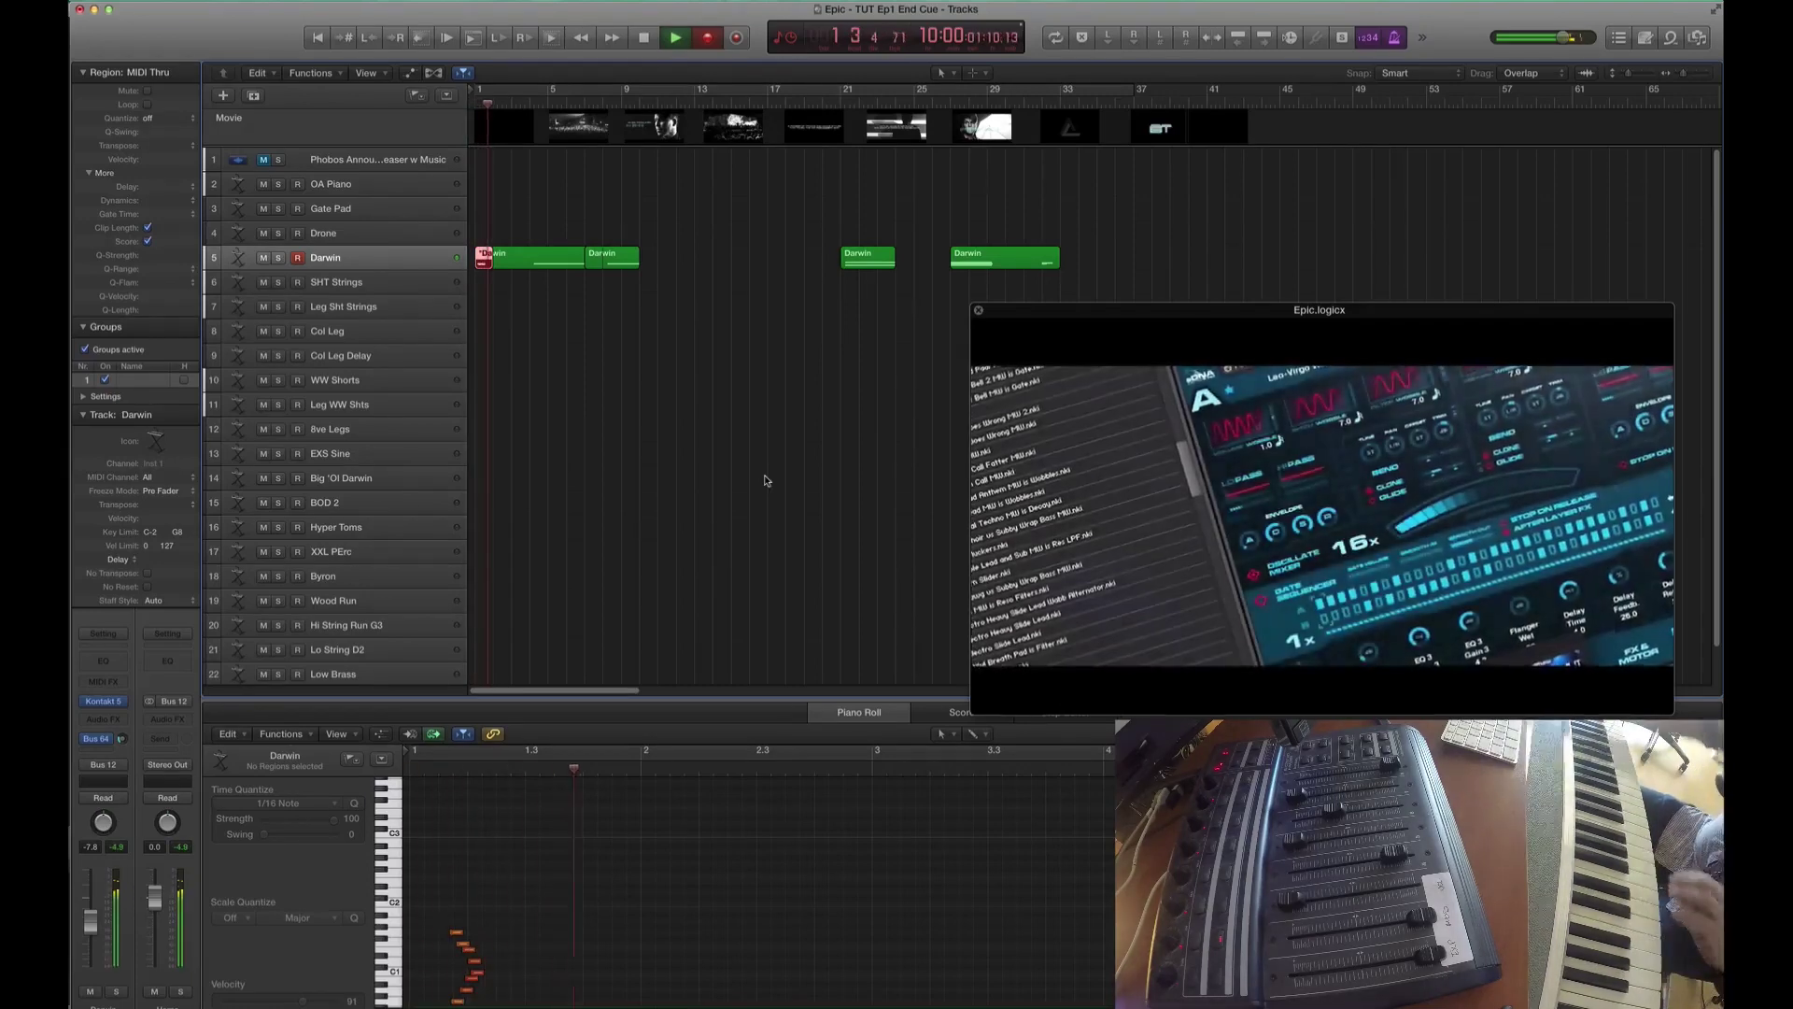
{"action": "key", "text": "space"}
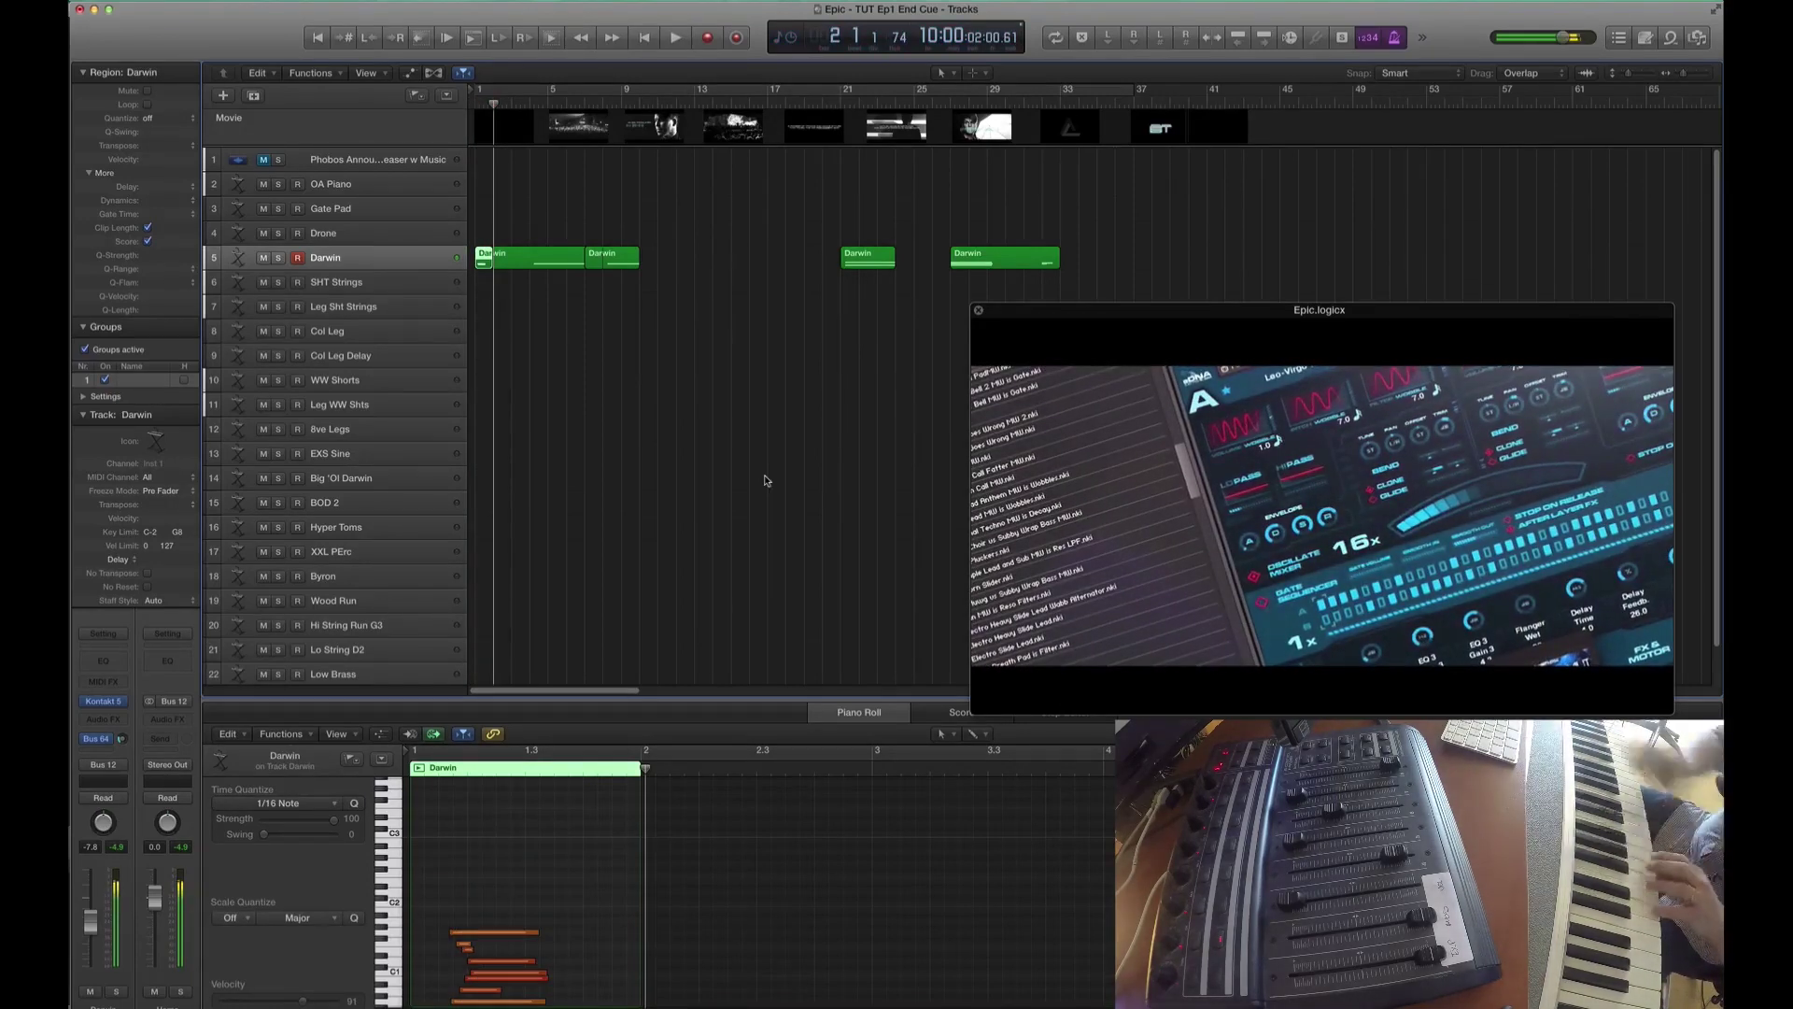
{"action": "key", "text": "super+z"}
{"action": "key", "text": "Return"}
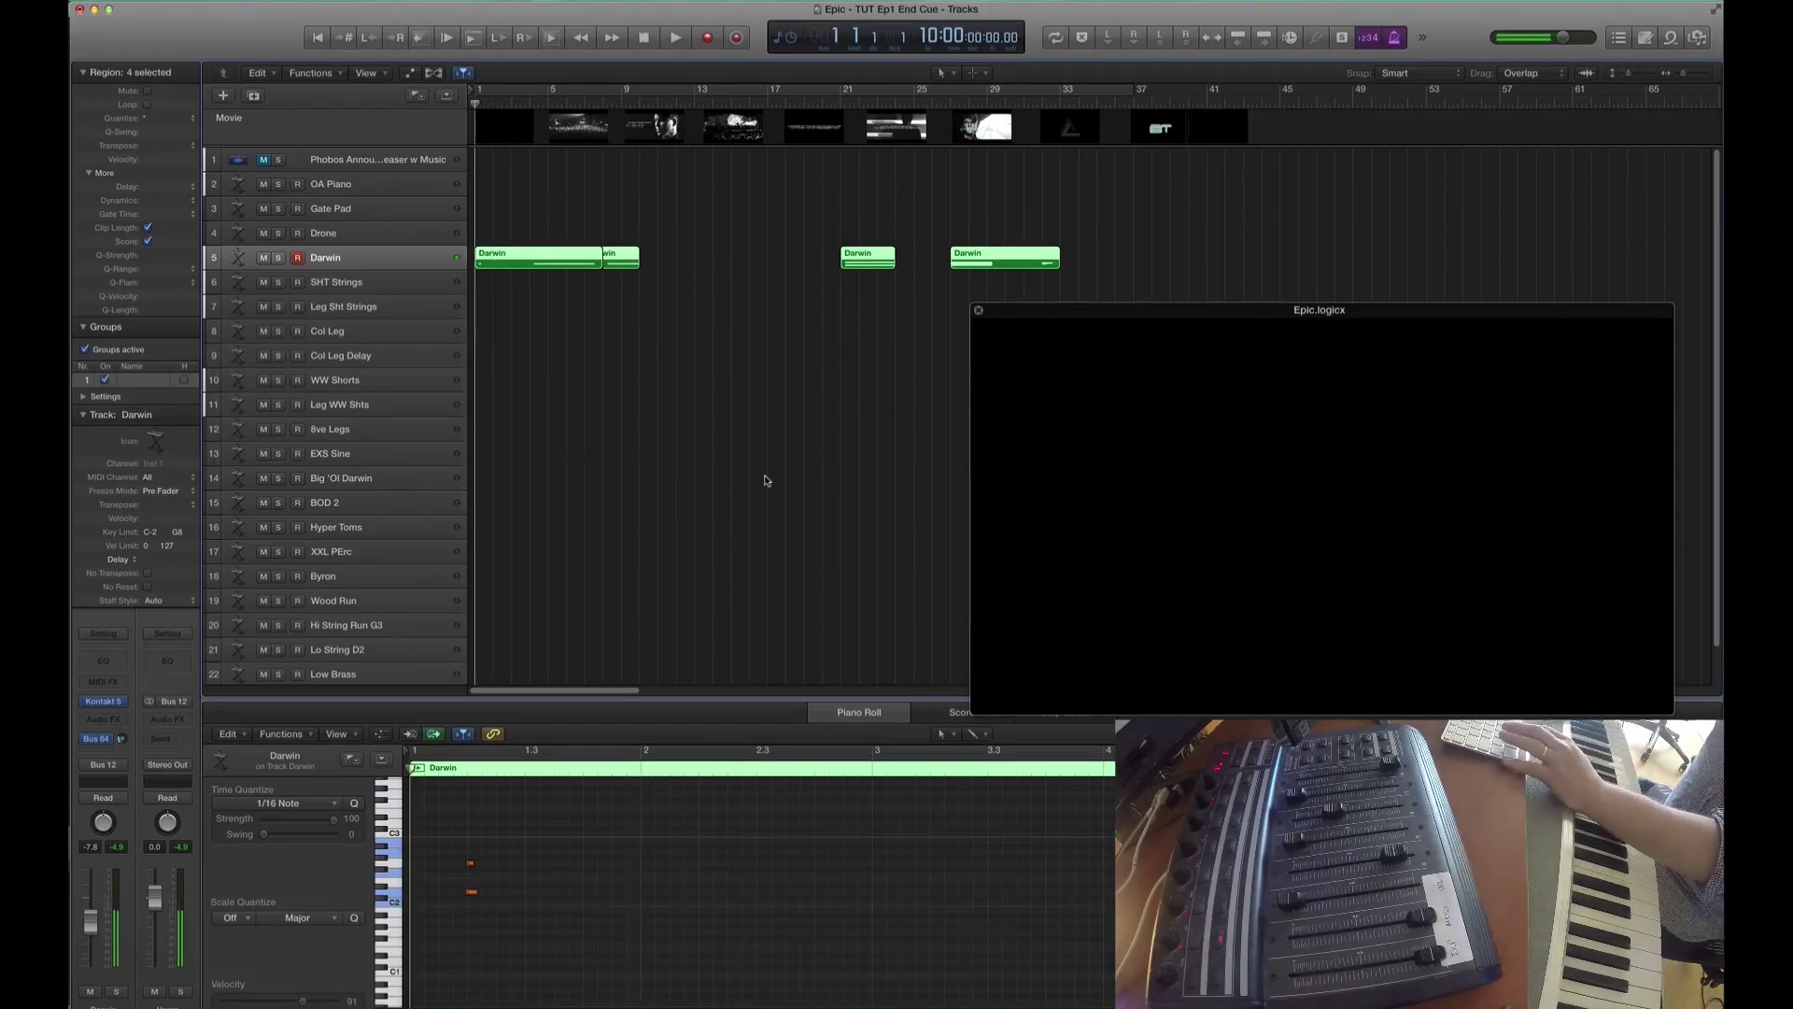
- Record a Col Leg Delay part to picture from bar 1 to about bar 9
{"action": "left_click", "coordinate": [360, 358]}
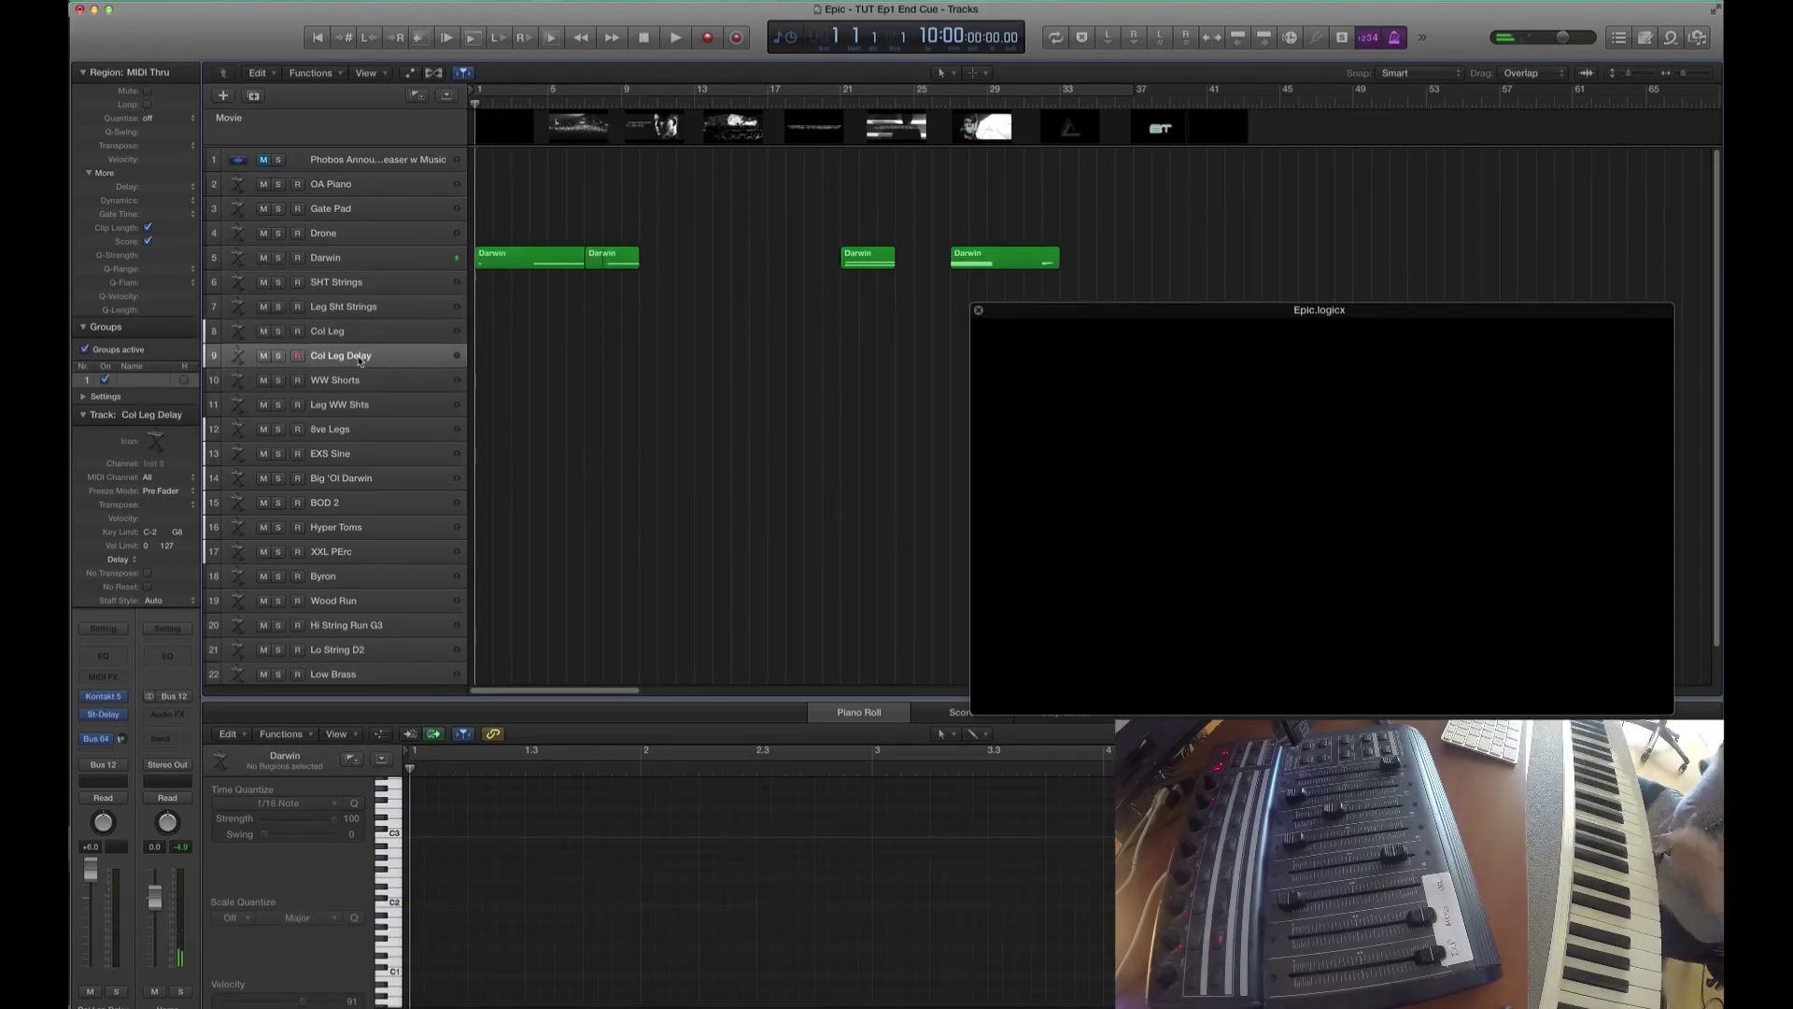
{"action": "key", "text": "r"}
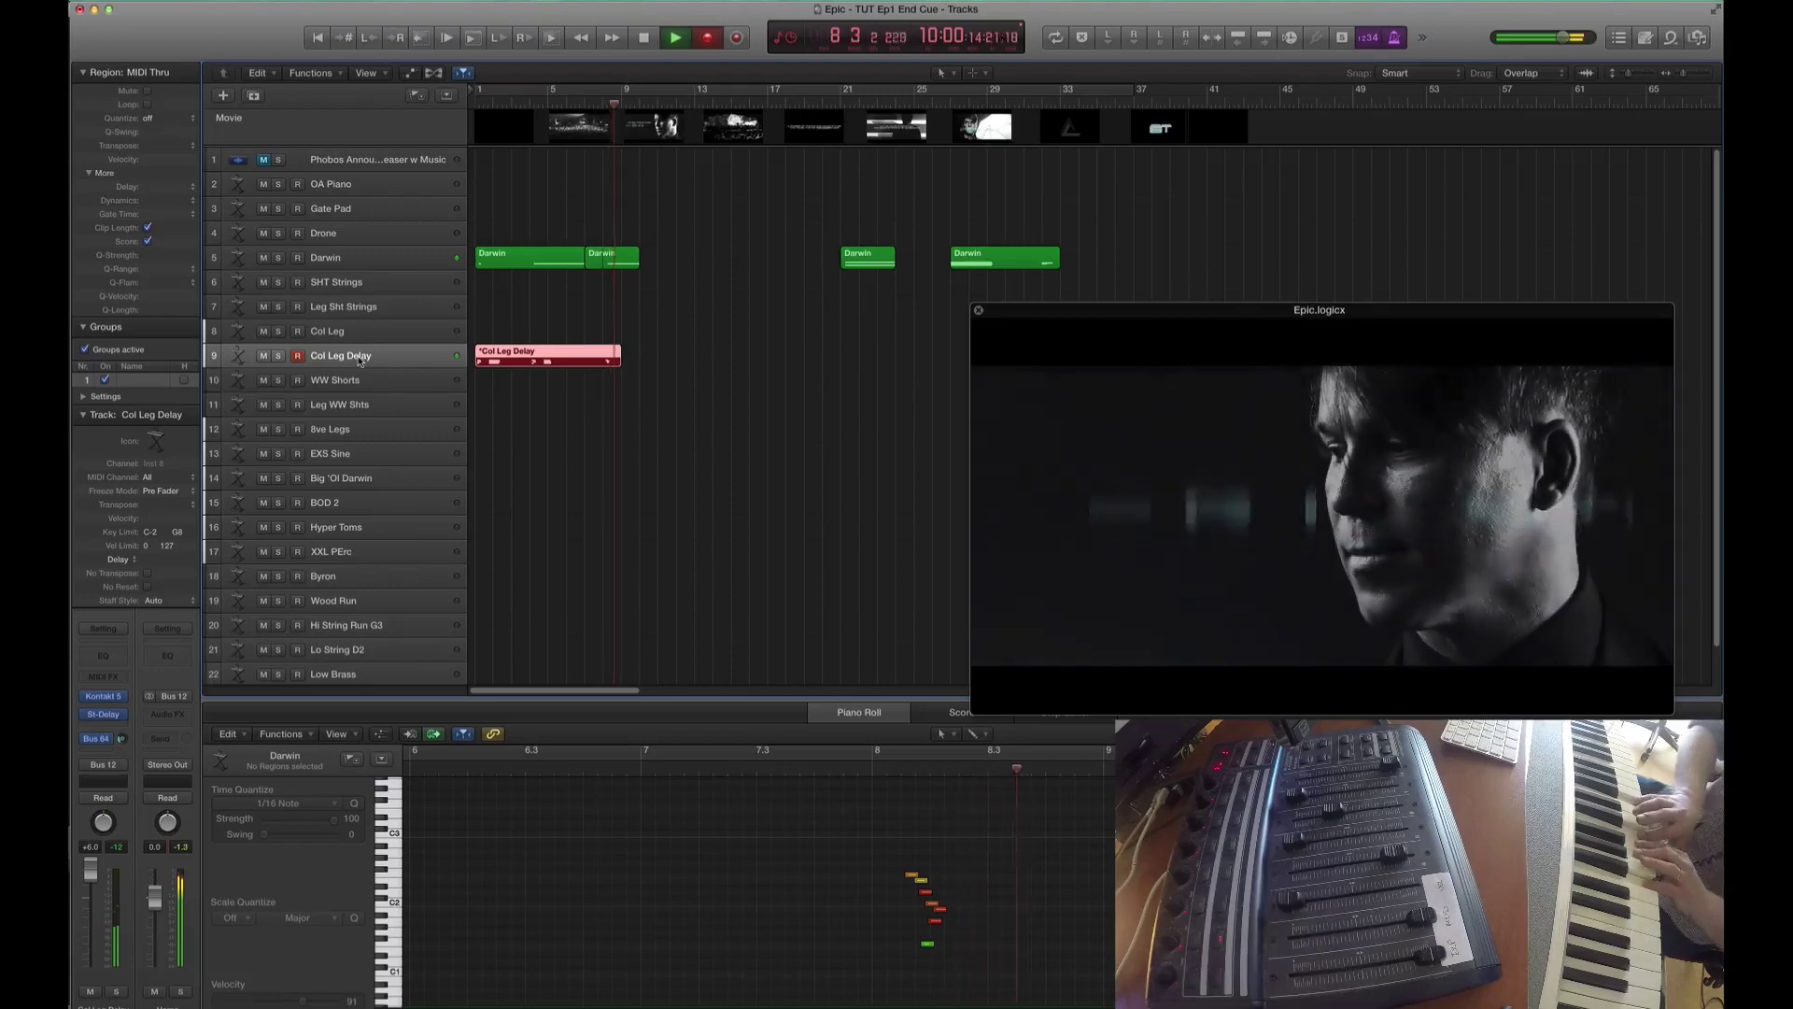
{"action": "key", "text": "space"}
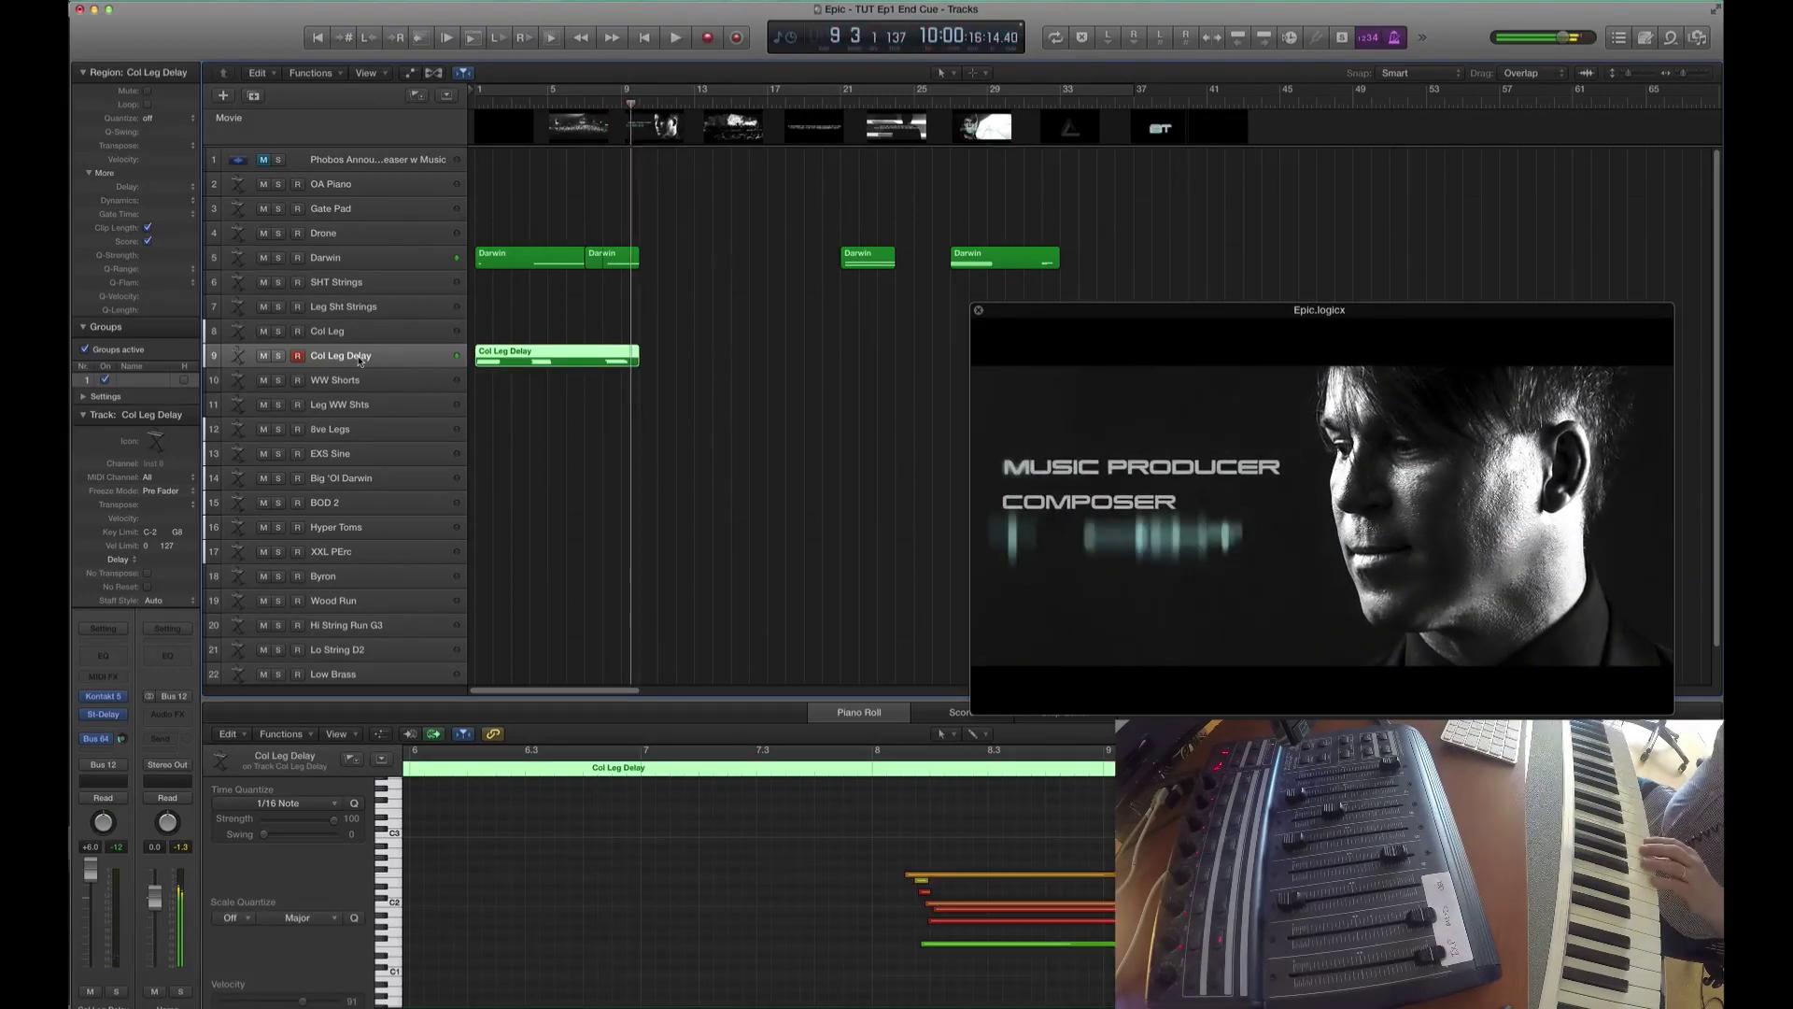
- Record two further Col Leg Delay regions, from bar 21 to about bar 23 and from about bar 27 to bar 33
{"action": "key", "text": "r"}
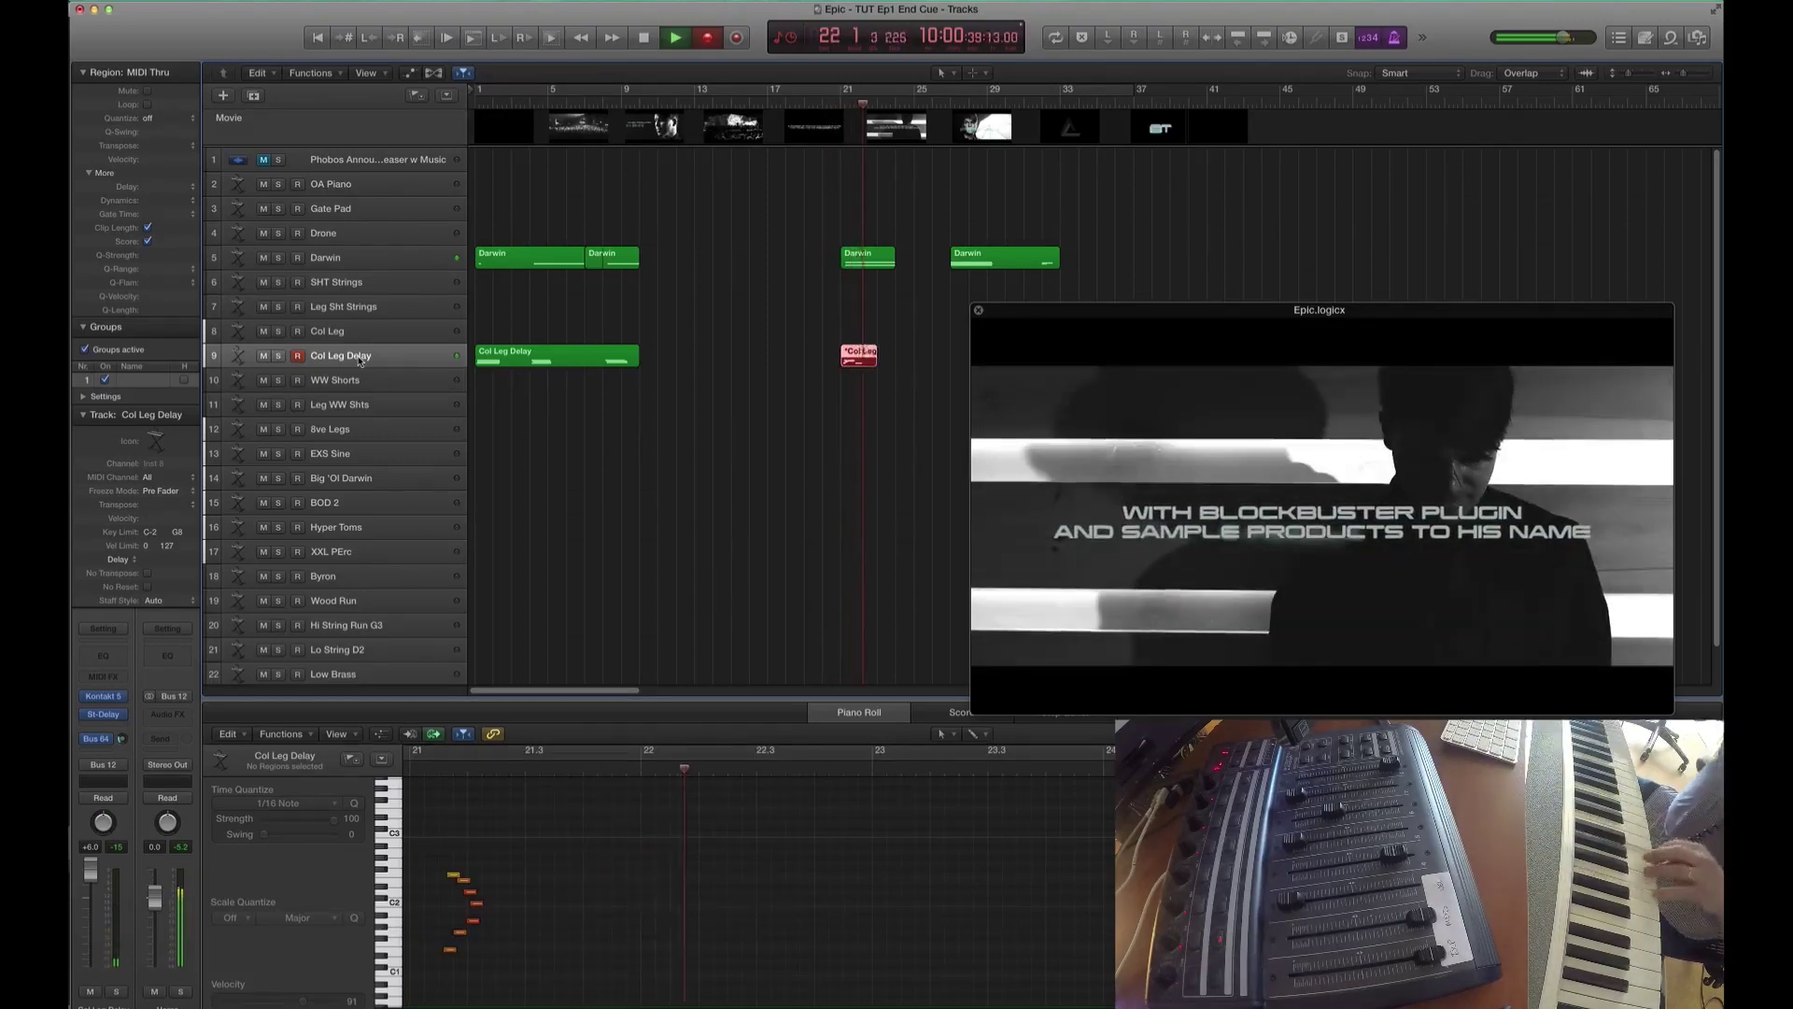
{"action": "key", "text": "space"}
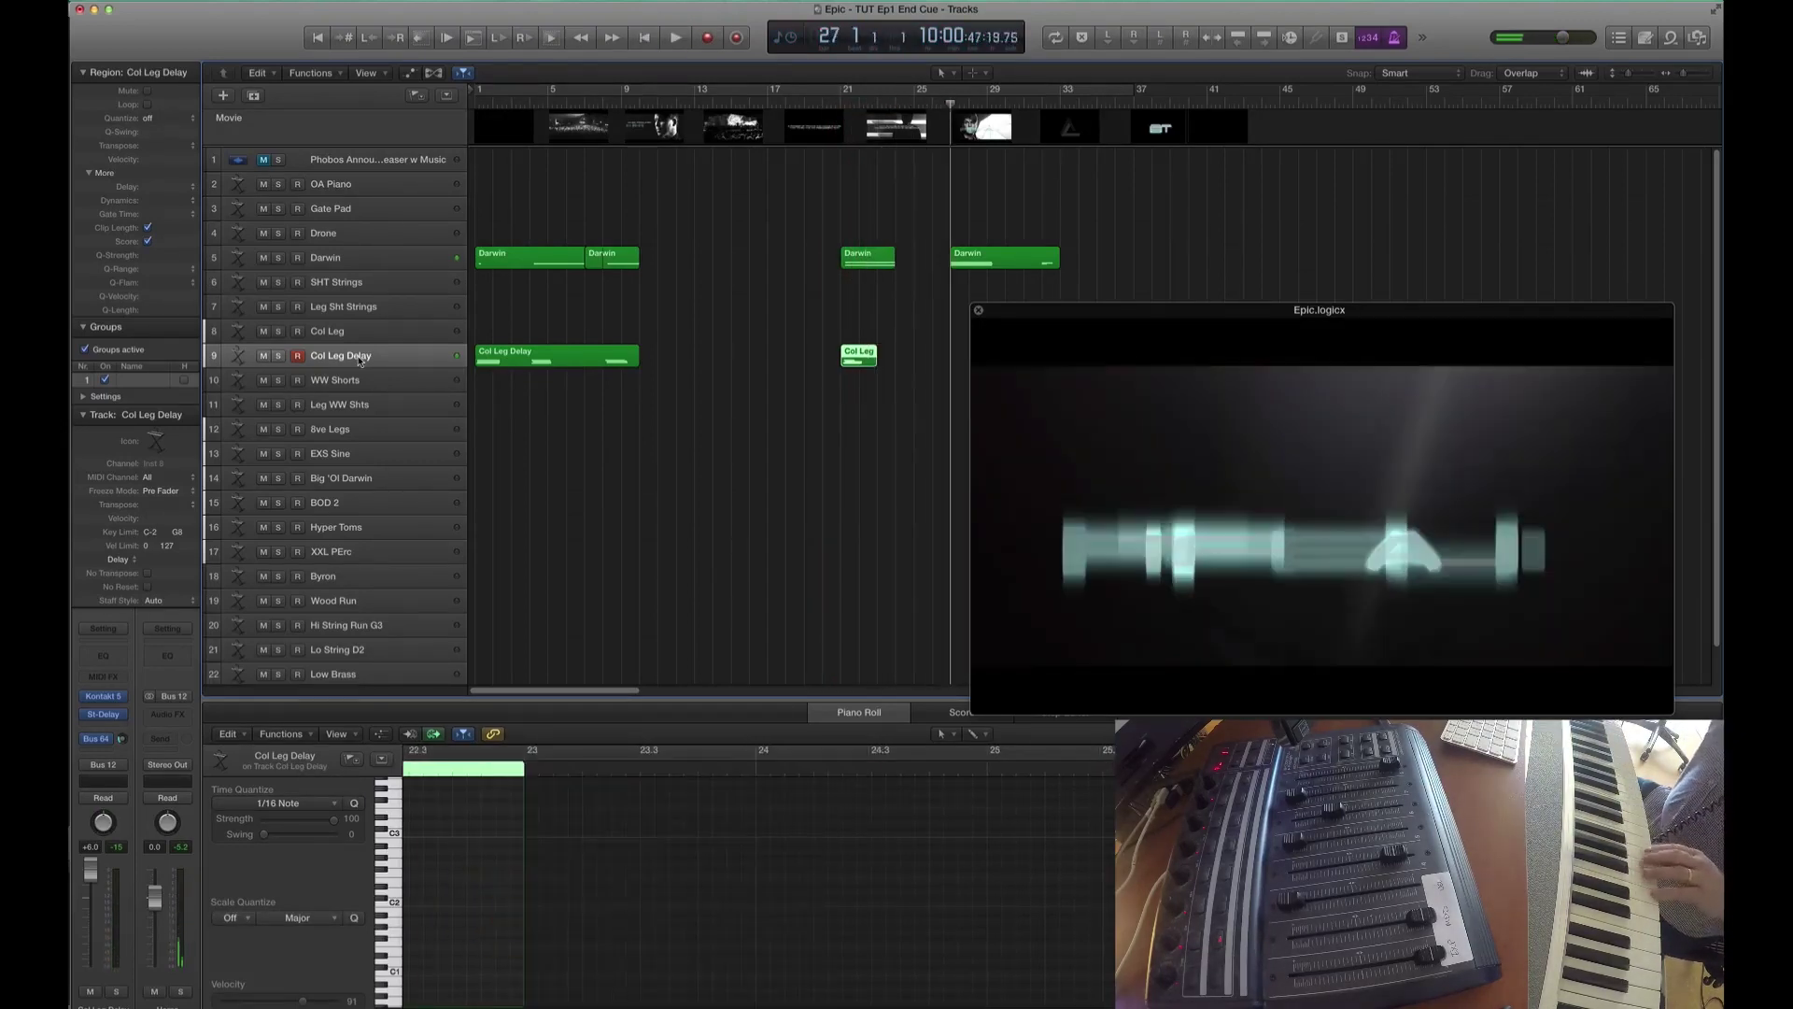
{"action": "key", "text": "r"}
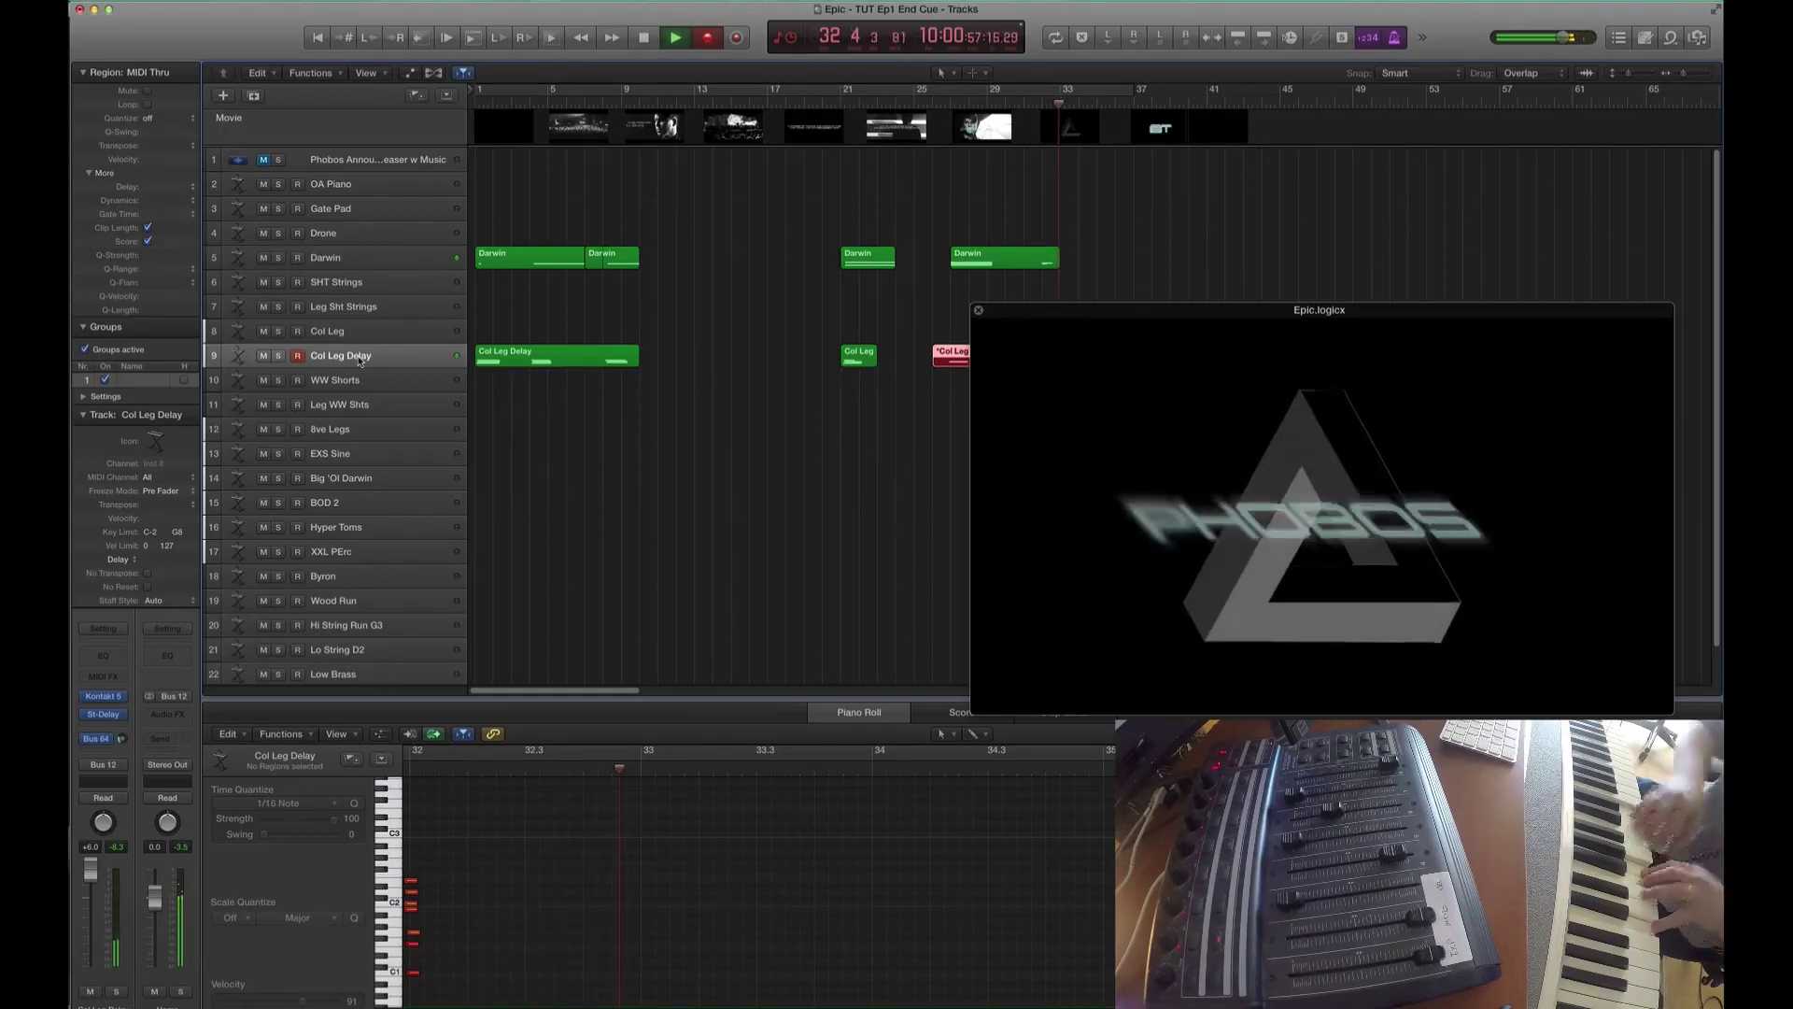
{"action": "key", "text": "space"}
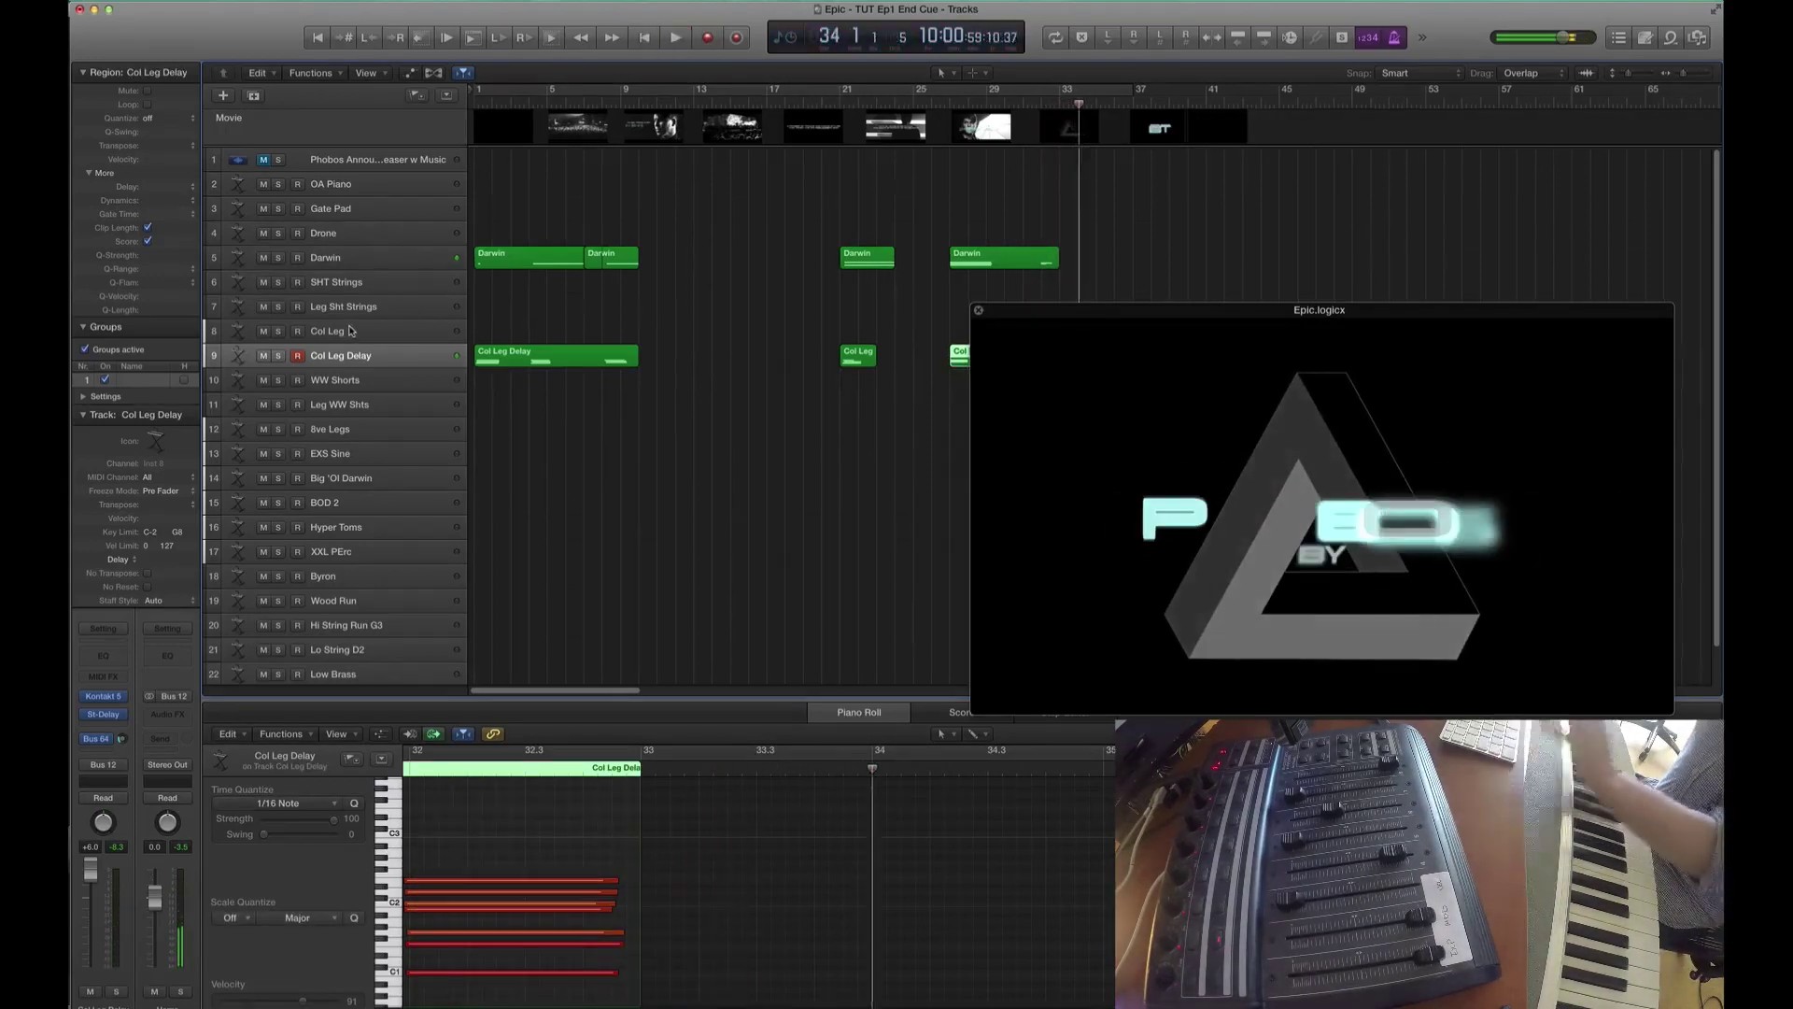
- Record a Col Leg ostinato from about bar 8 to bar 33 and quantize the region to 1/16 notes
{"action": "left_click", "coordinate": [350, 330]}
{"action": "key", "text": "Return"}
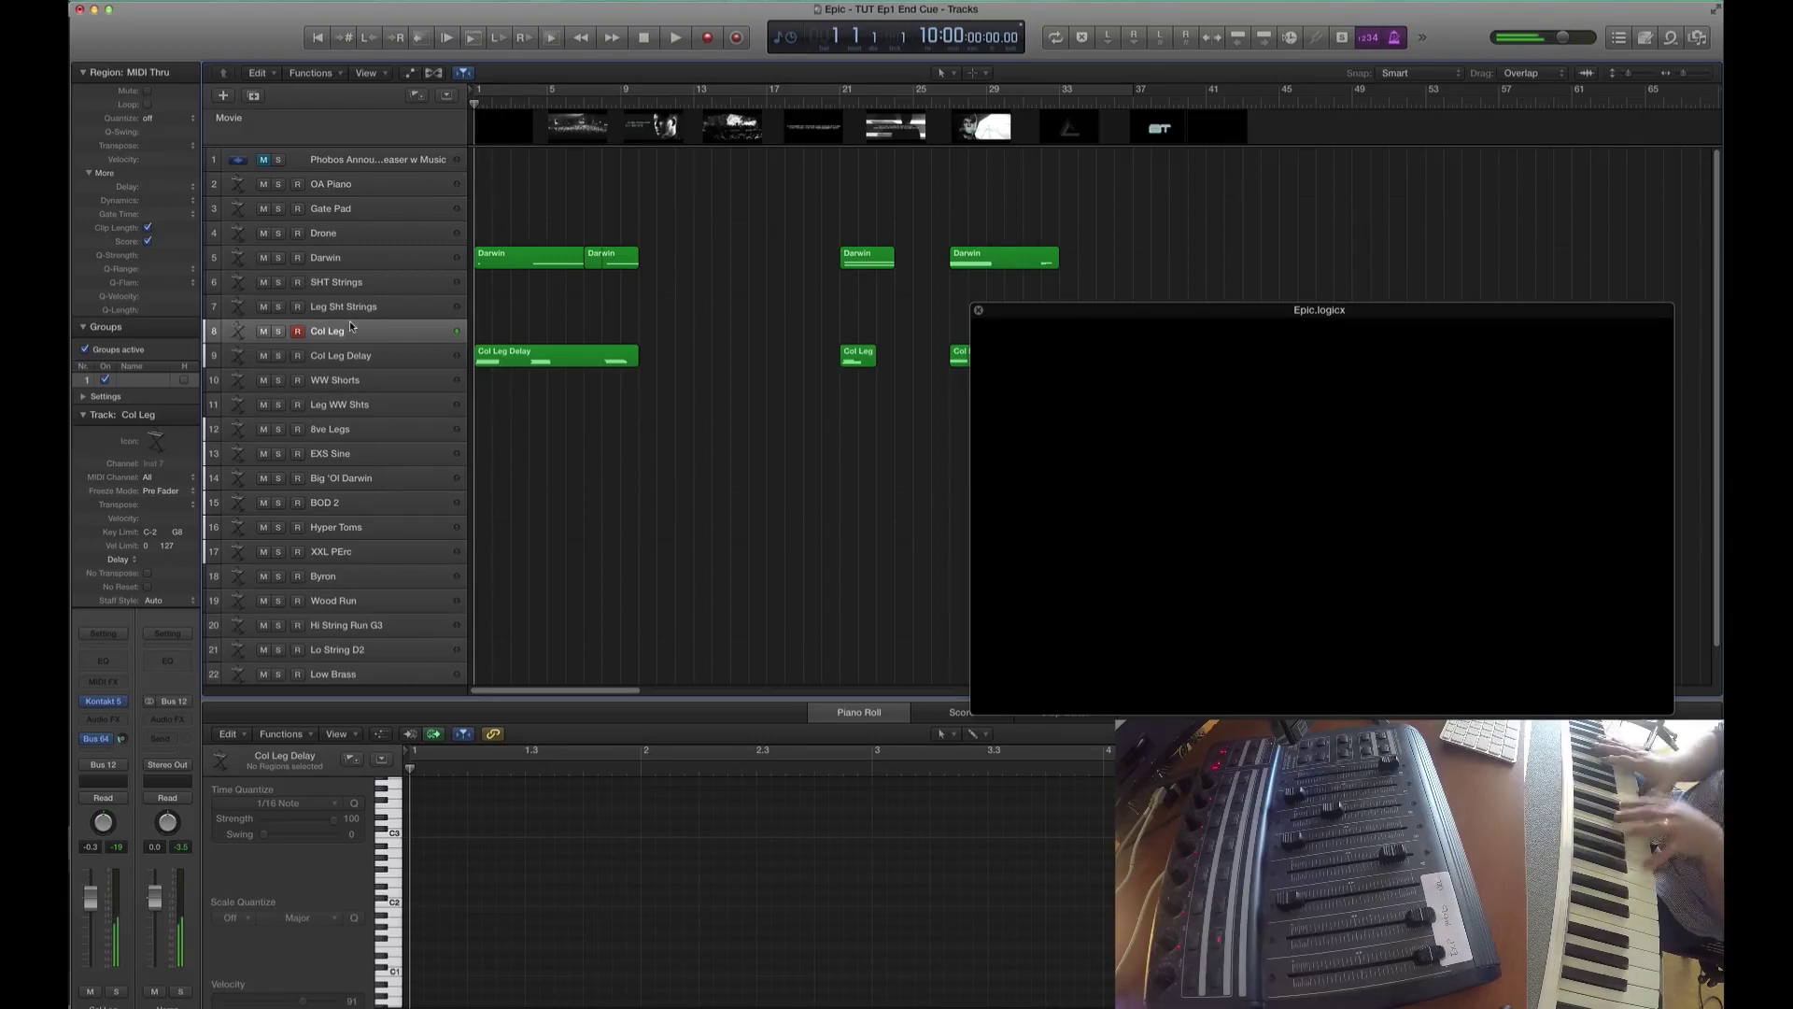
{"action": "key", "text": "space"}
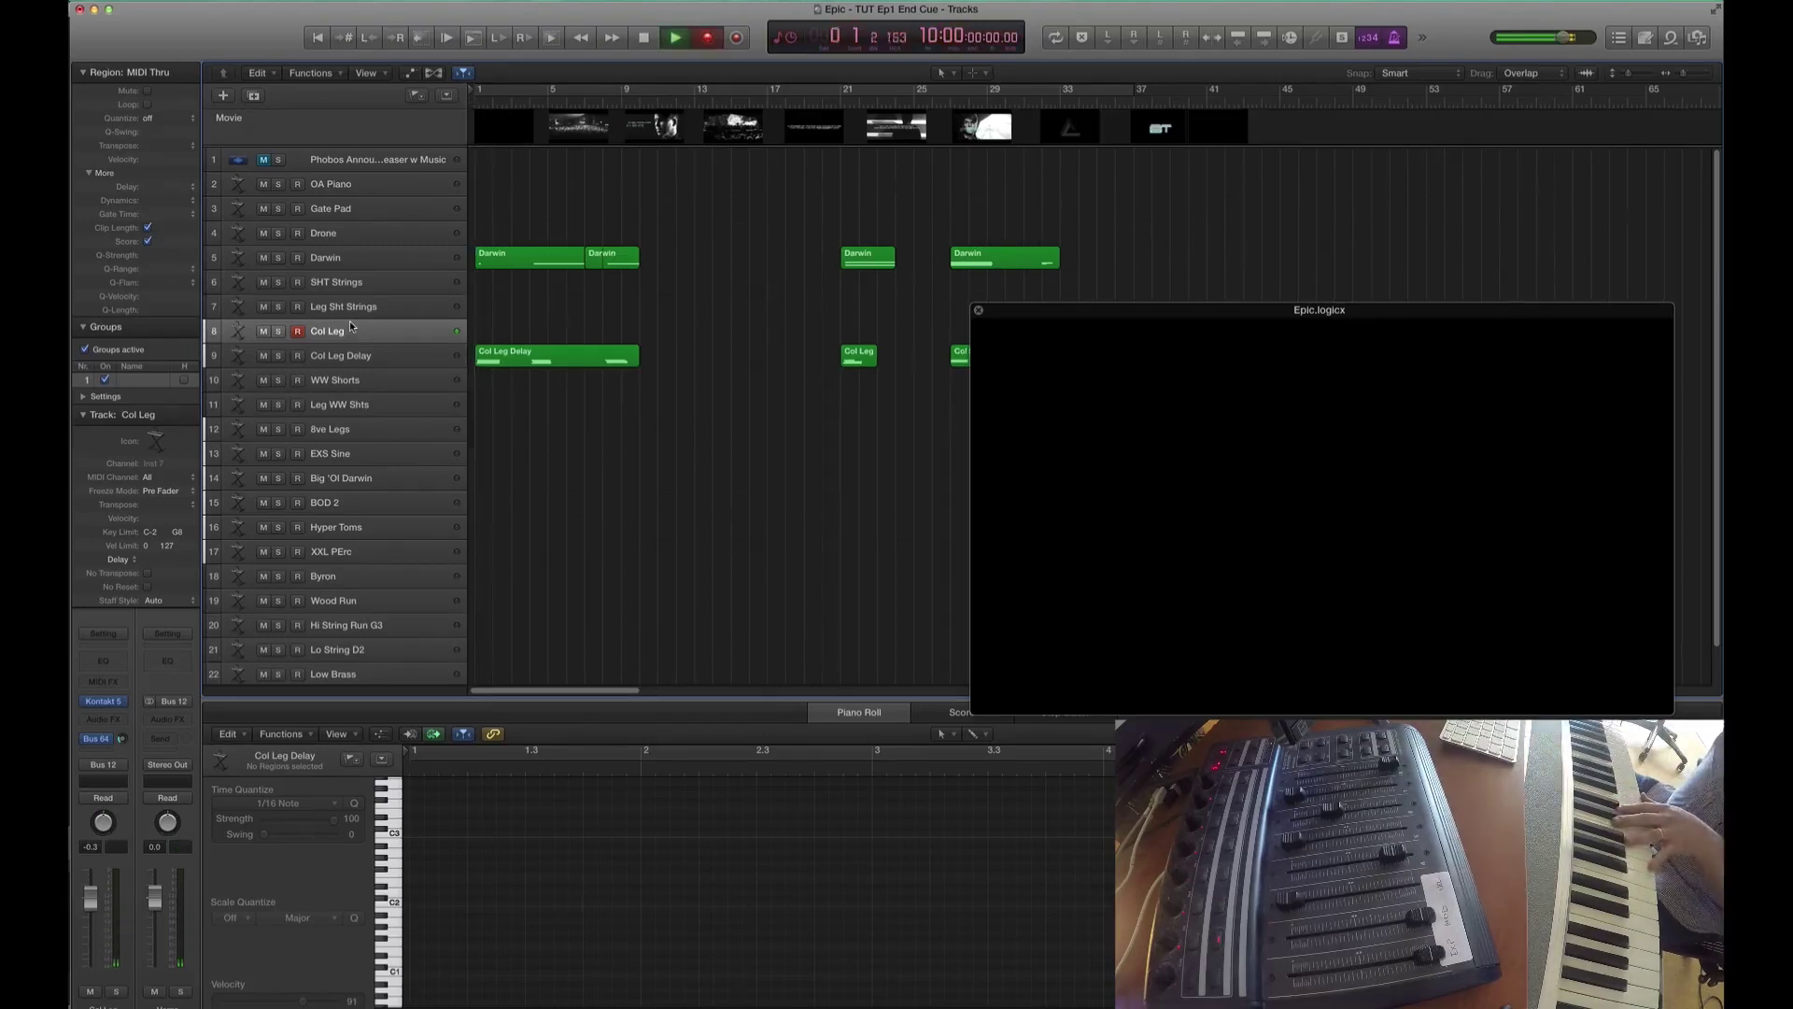
{"action": "key", "text": "r"}
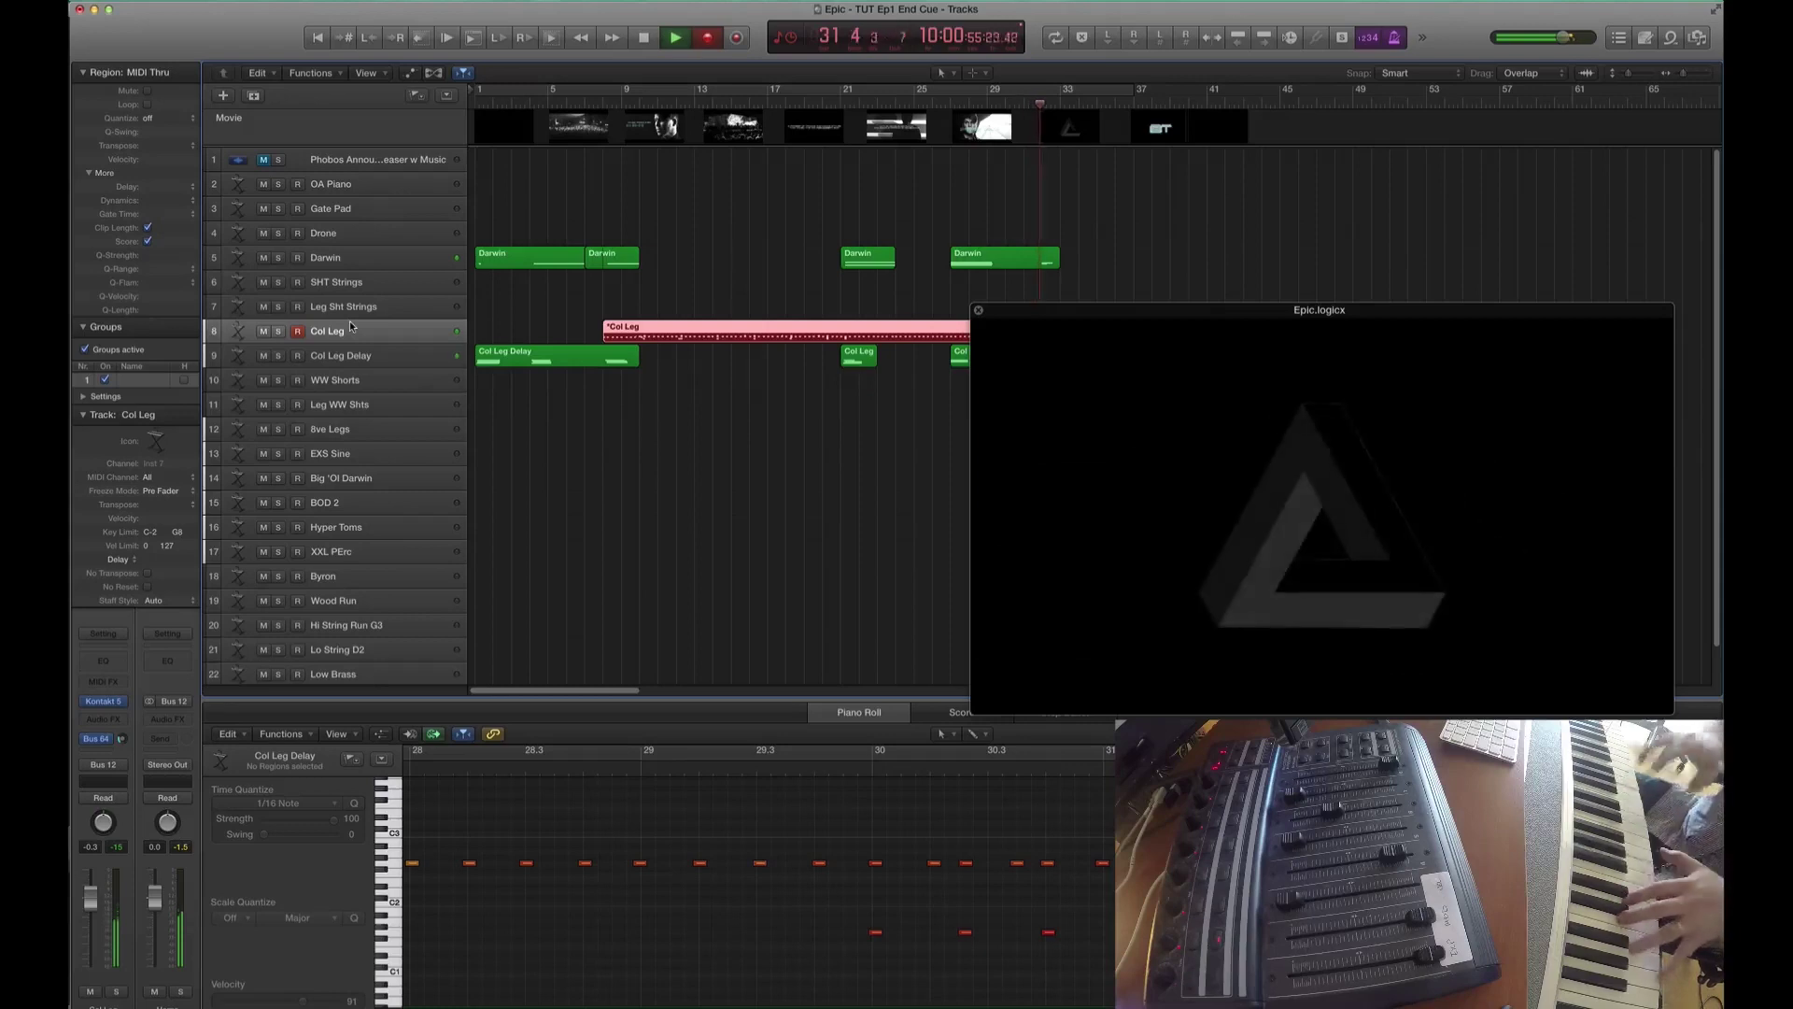
{"action": "key", "text": "r"}
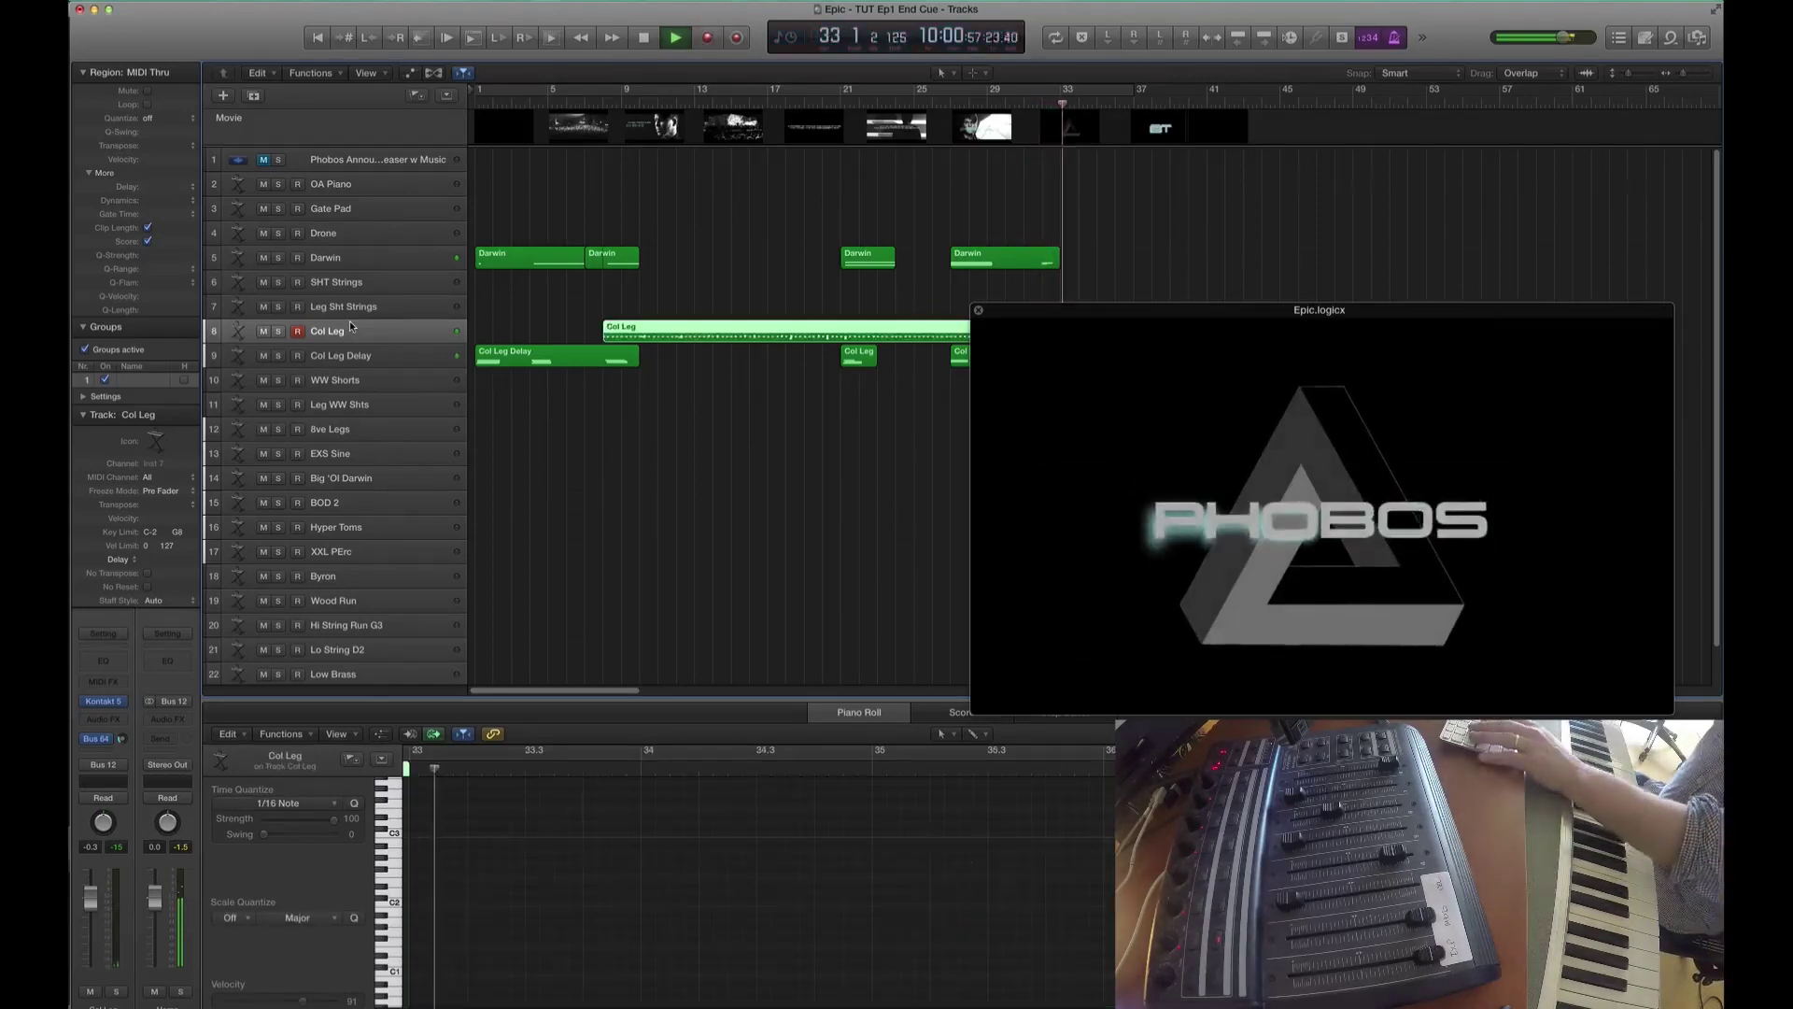
{"action": "key", "text": "q"}
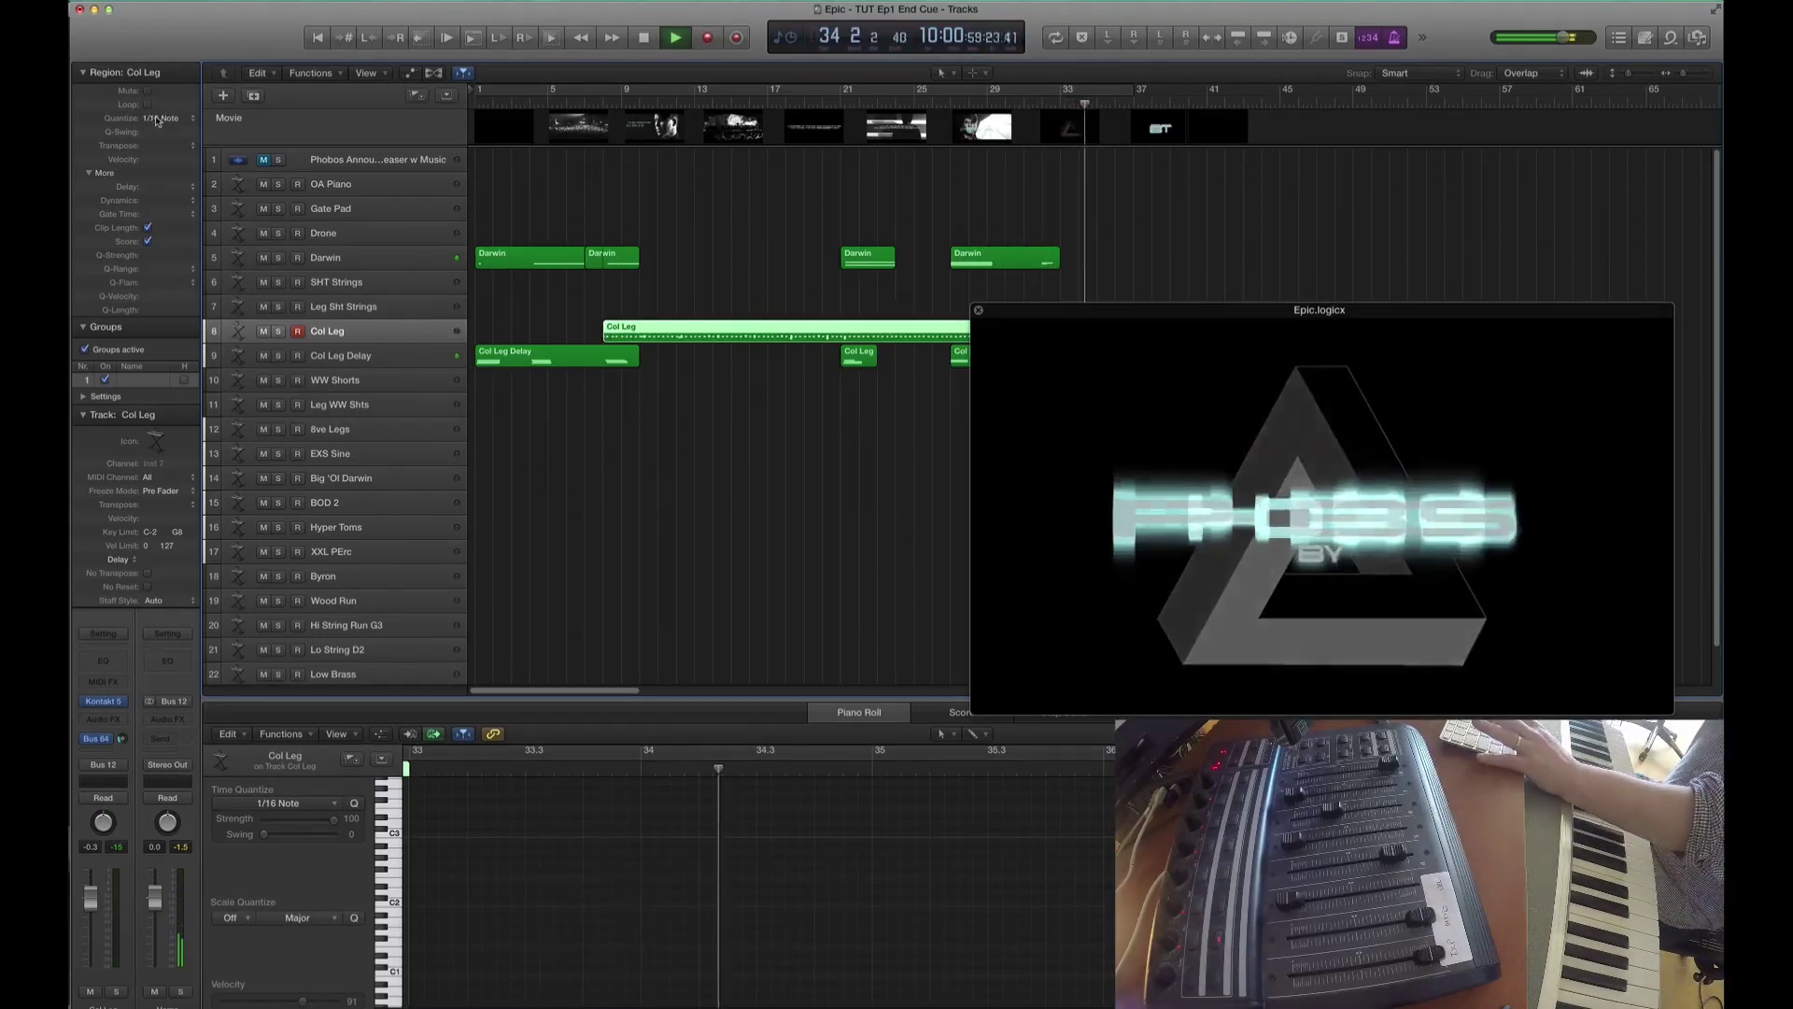
- Play back the end of the Col Leg region and shift the last two notes in bar 31 to about beat 4
{"action": "left_click", "coordinate": [968, 105]}
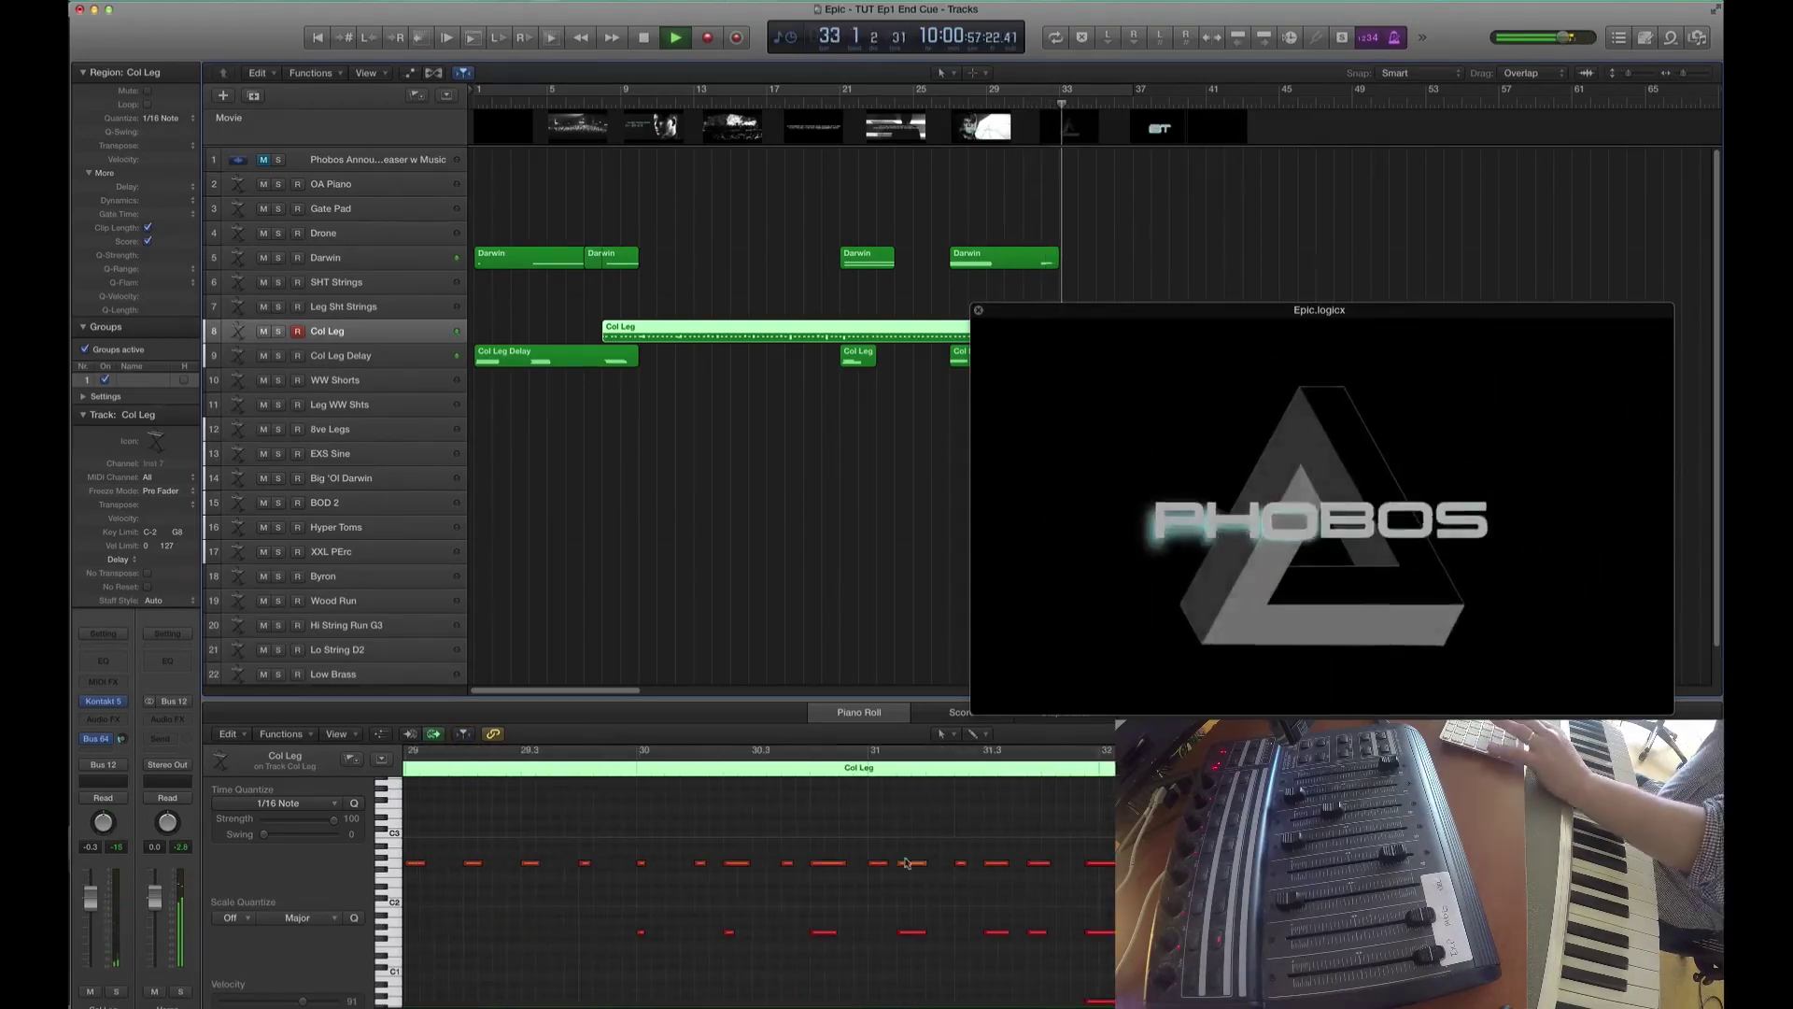
{"action": "left_click", "coordinate": [841, 768]}
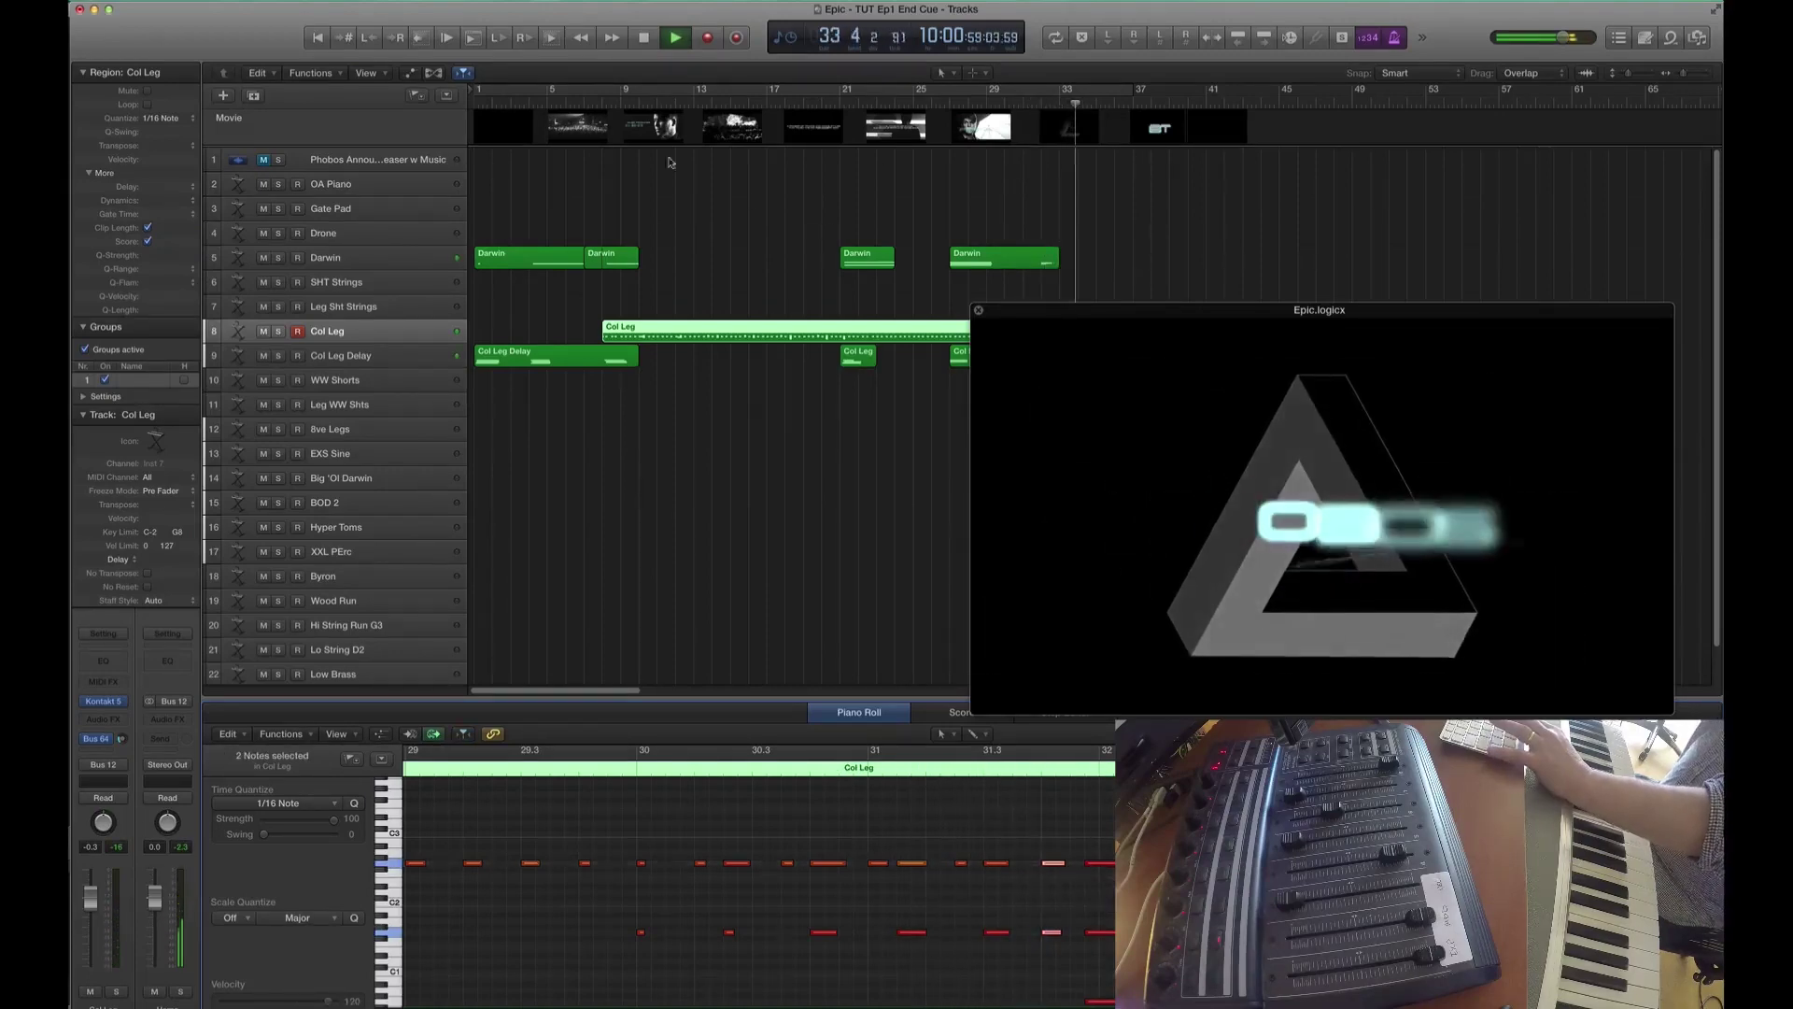
{"action": "key", "text": "space"}
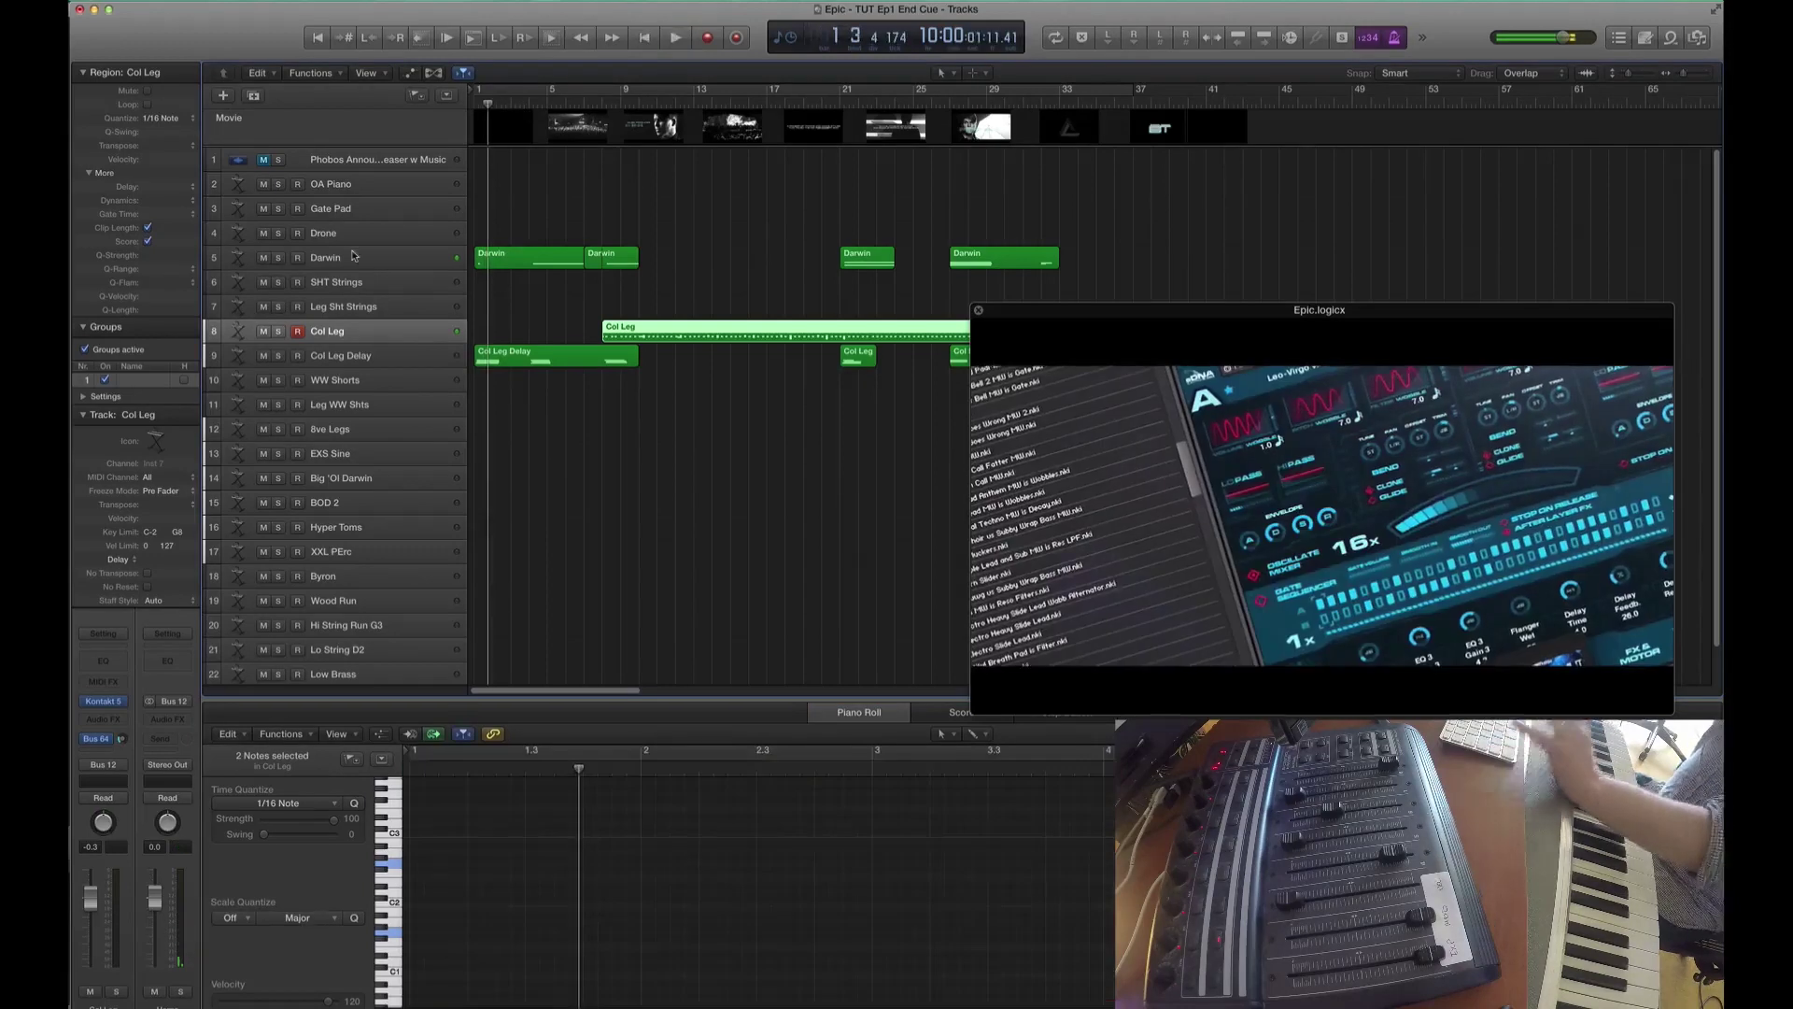
- Audition the OA Piano track, inspect its Felt Grand Piano patch in Kontakt and close the plug-in window
{"action": "left_click", "coordinate": [352, 185]}
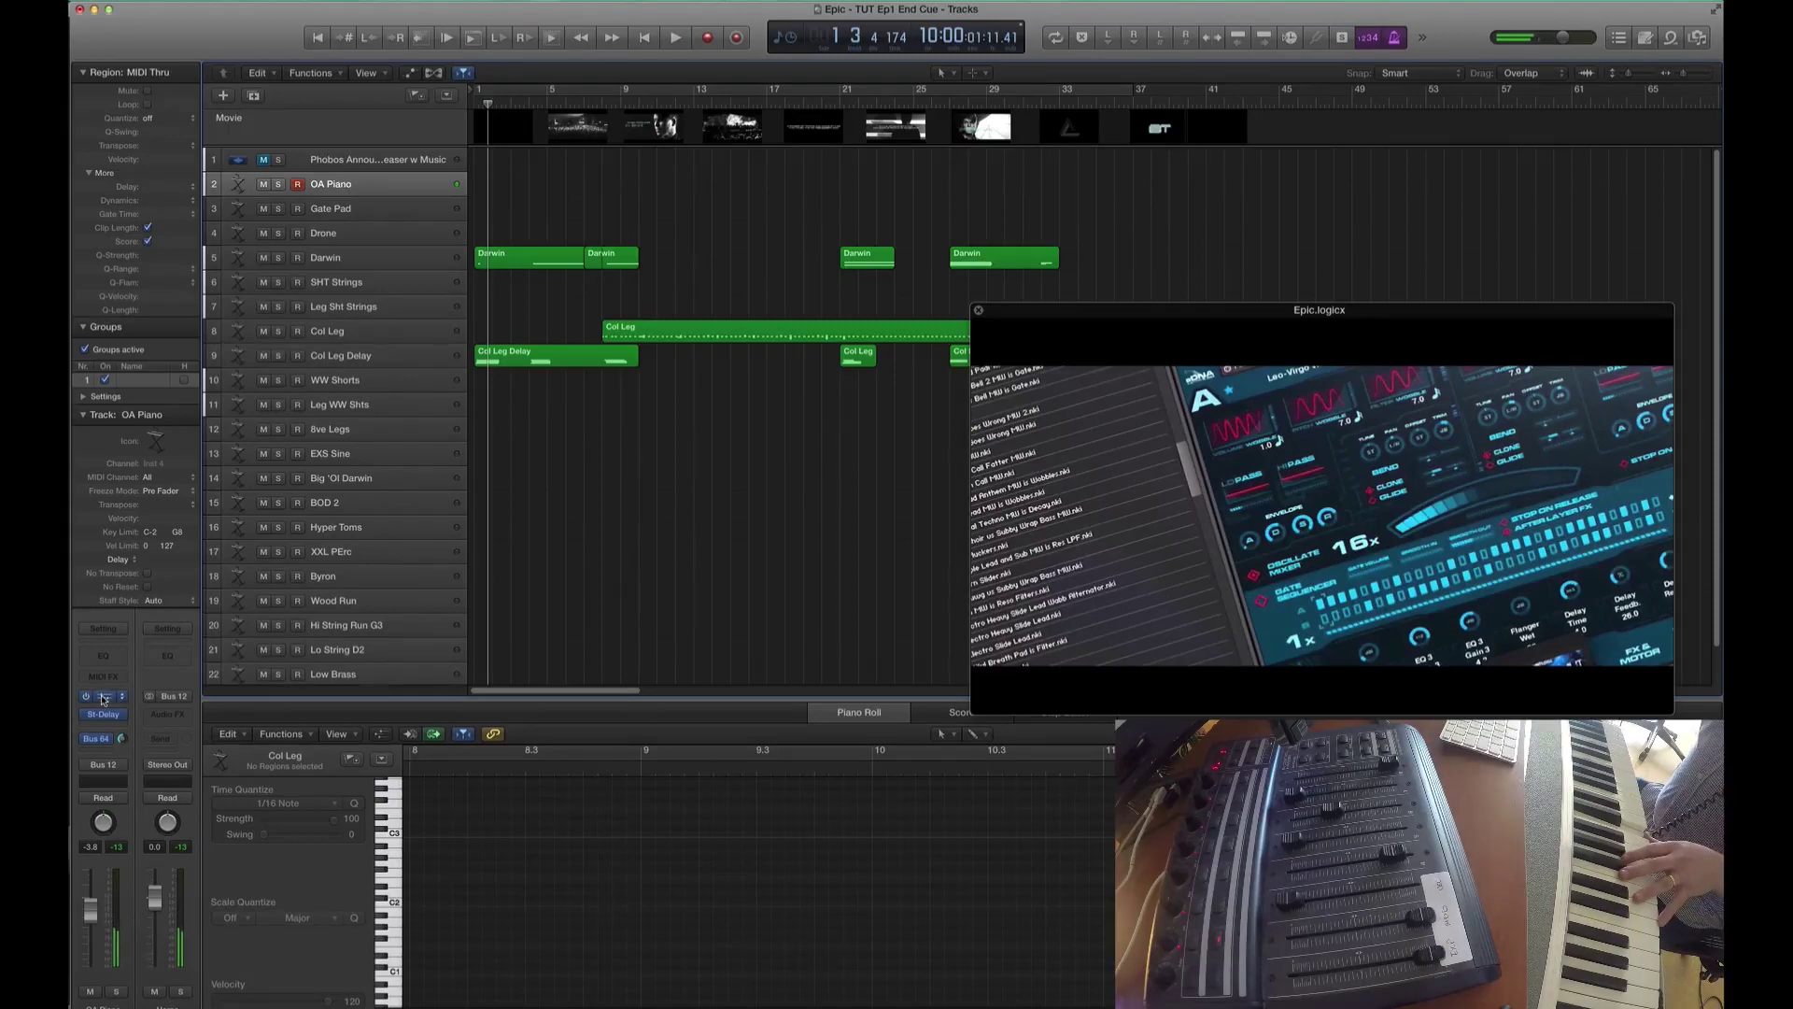
{"action": "key", "text": "v"}
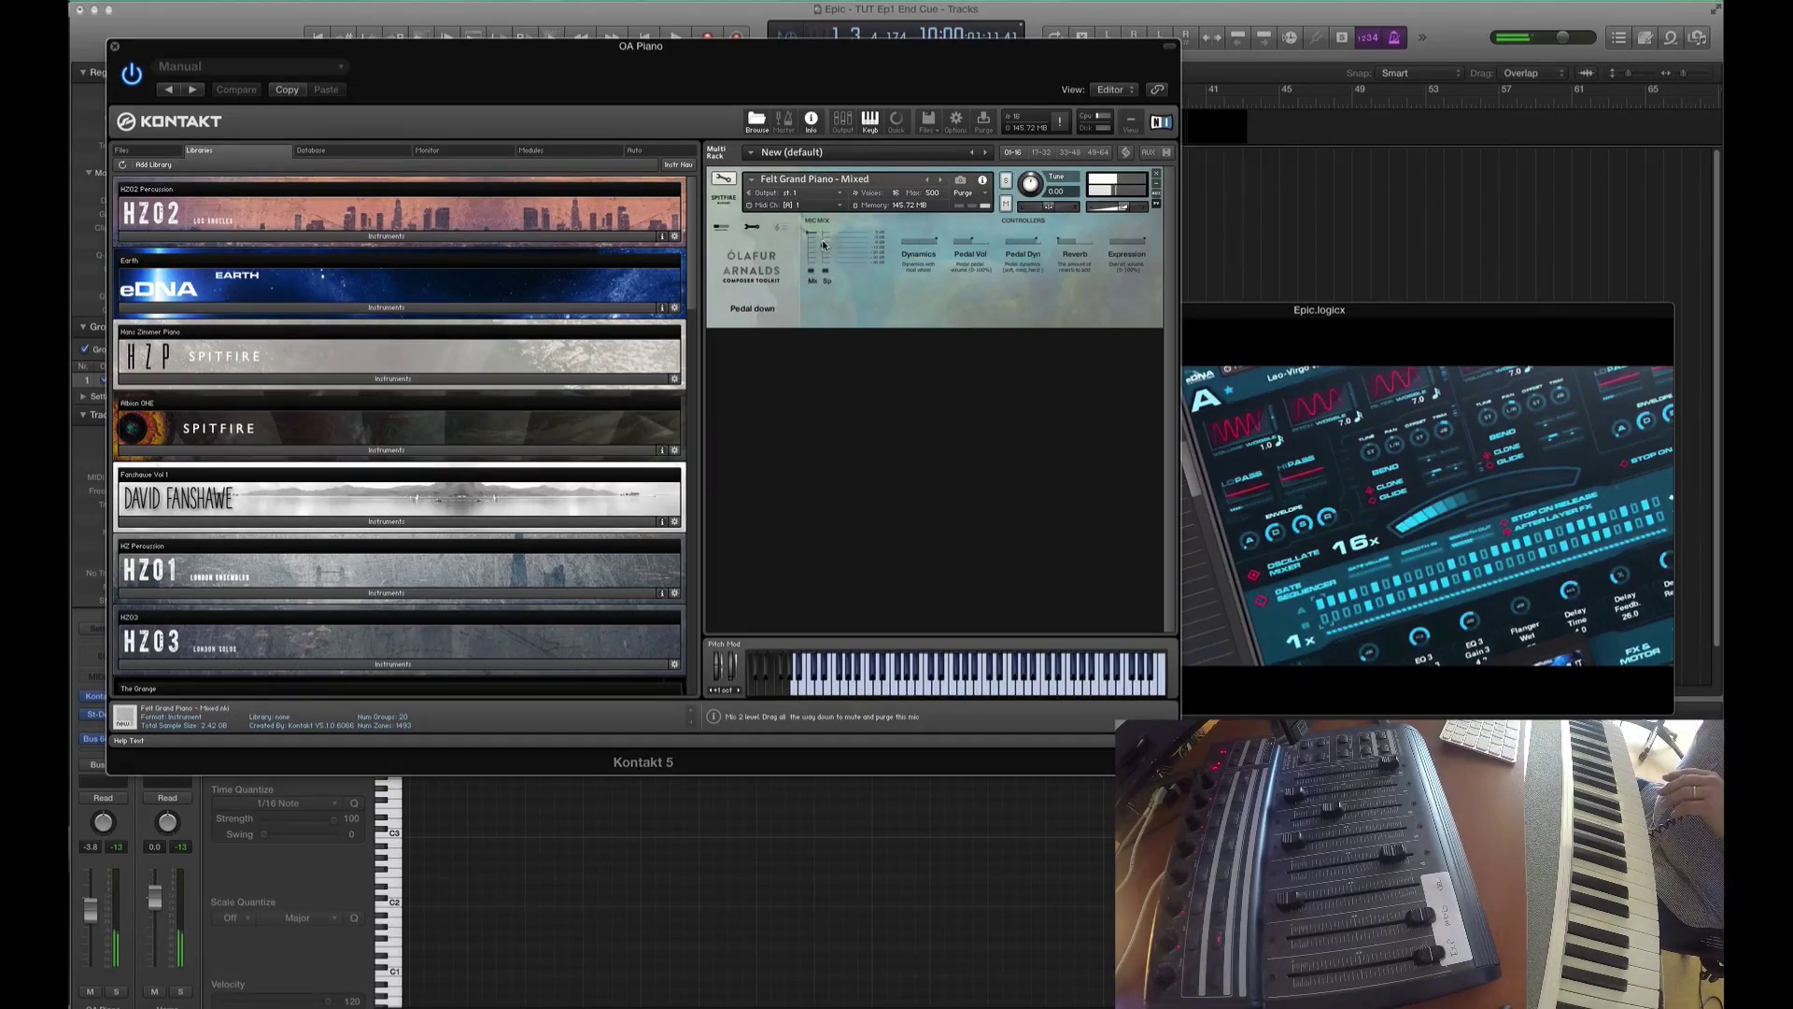
{"action": "left_click", "coordinate": [114, 45]}
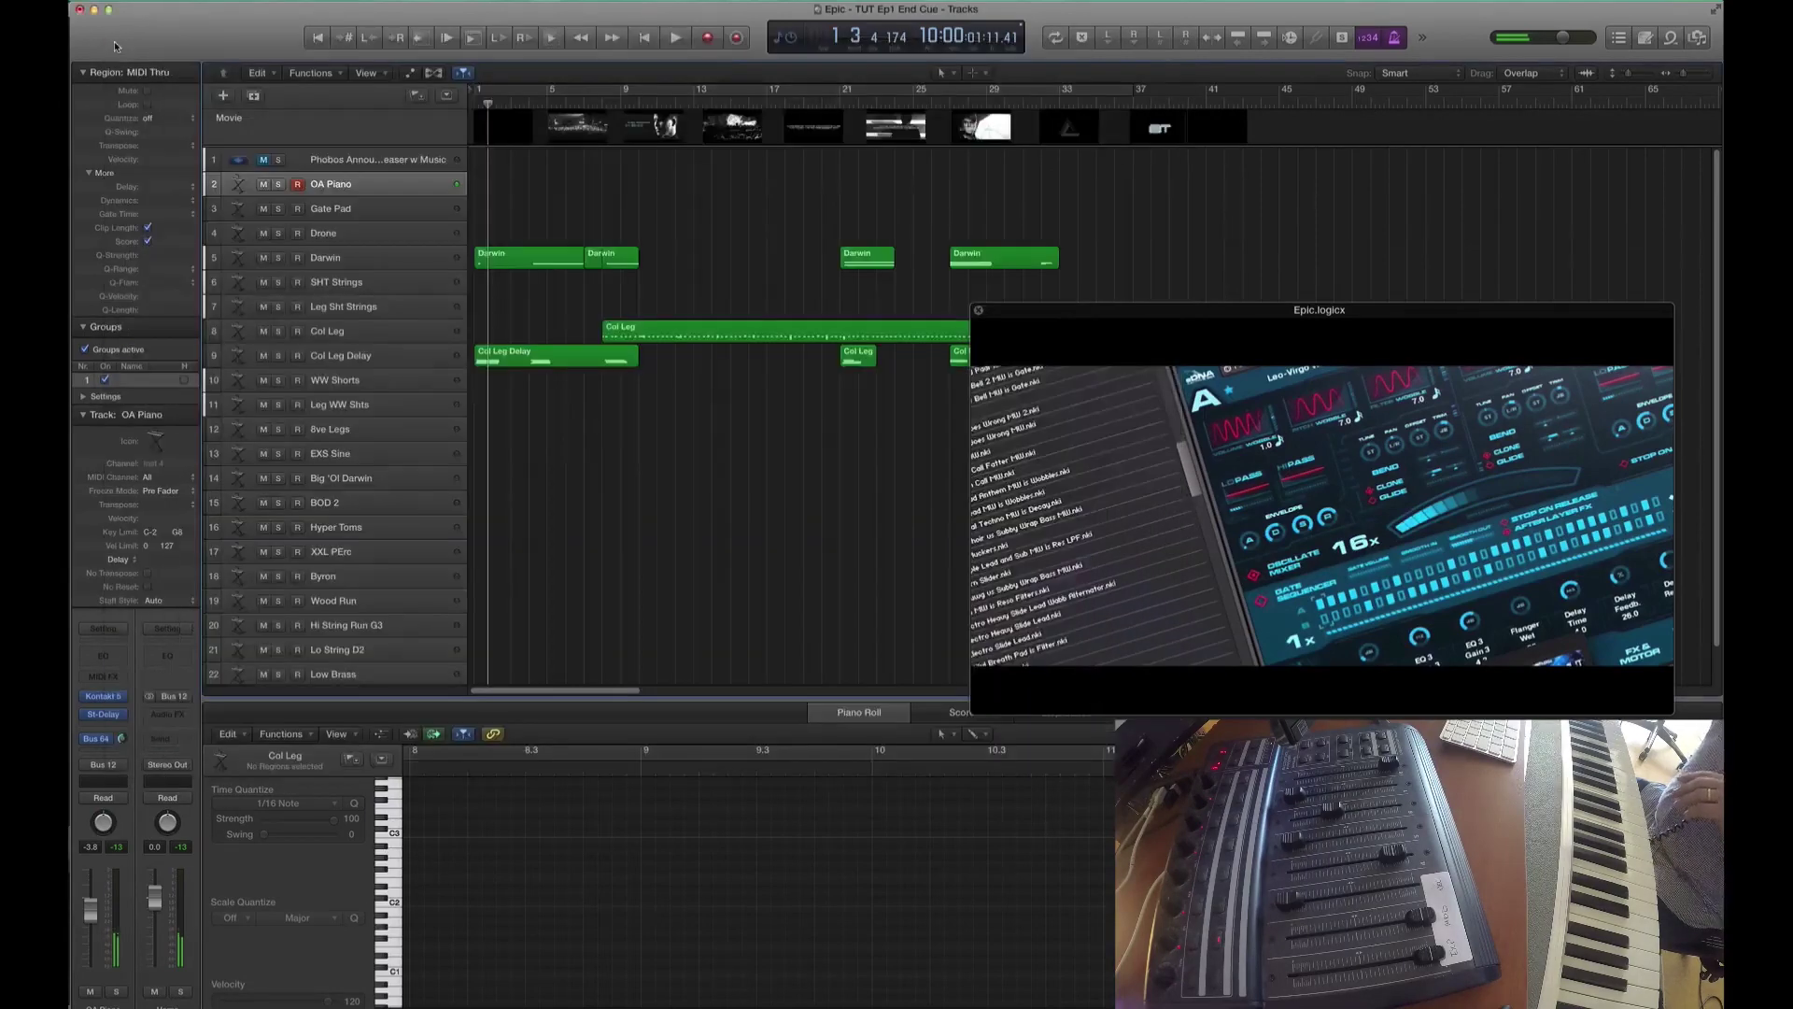
- Record an OA Piano region from bar 1 to about bar 9
{"action": "key", "text": "r"}
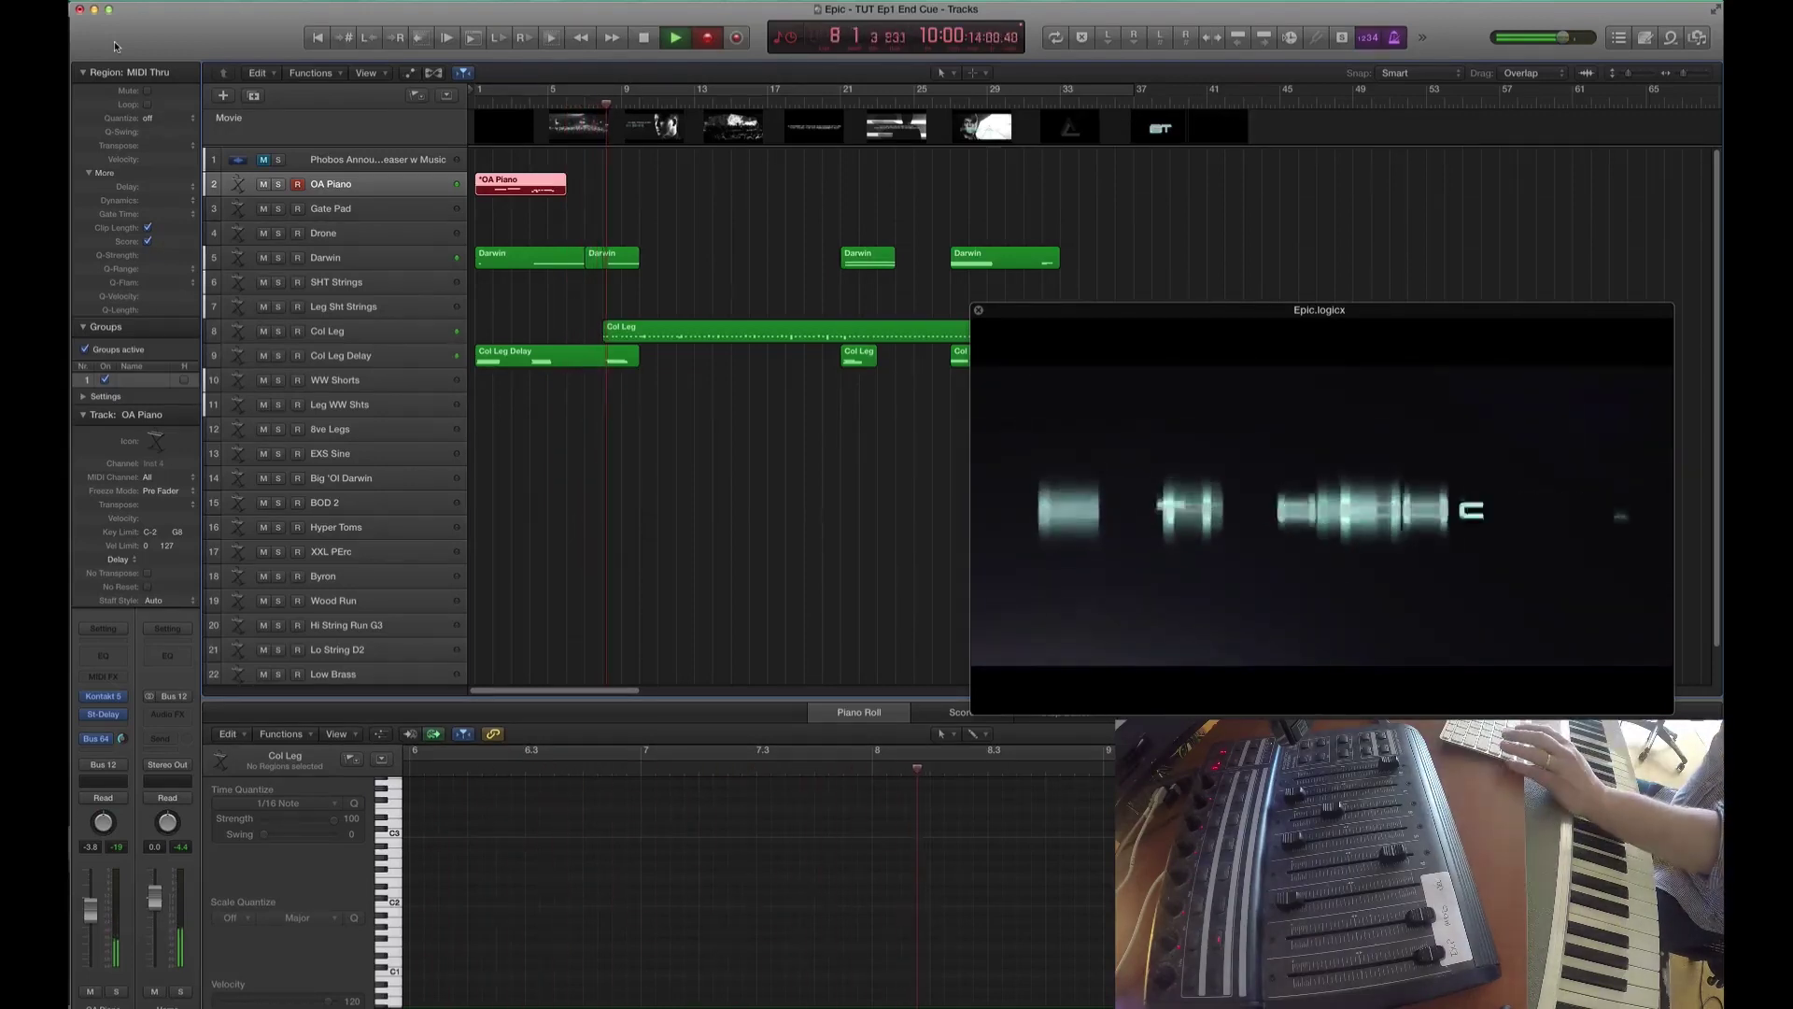
{"action": "key", "text": "shift+r"}
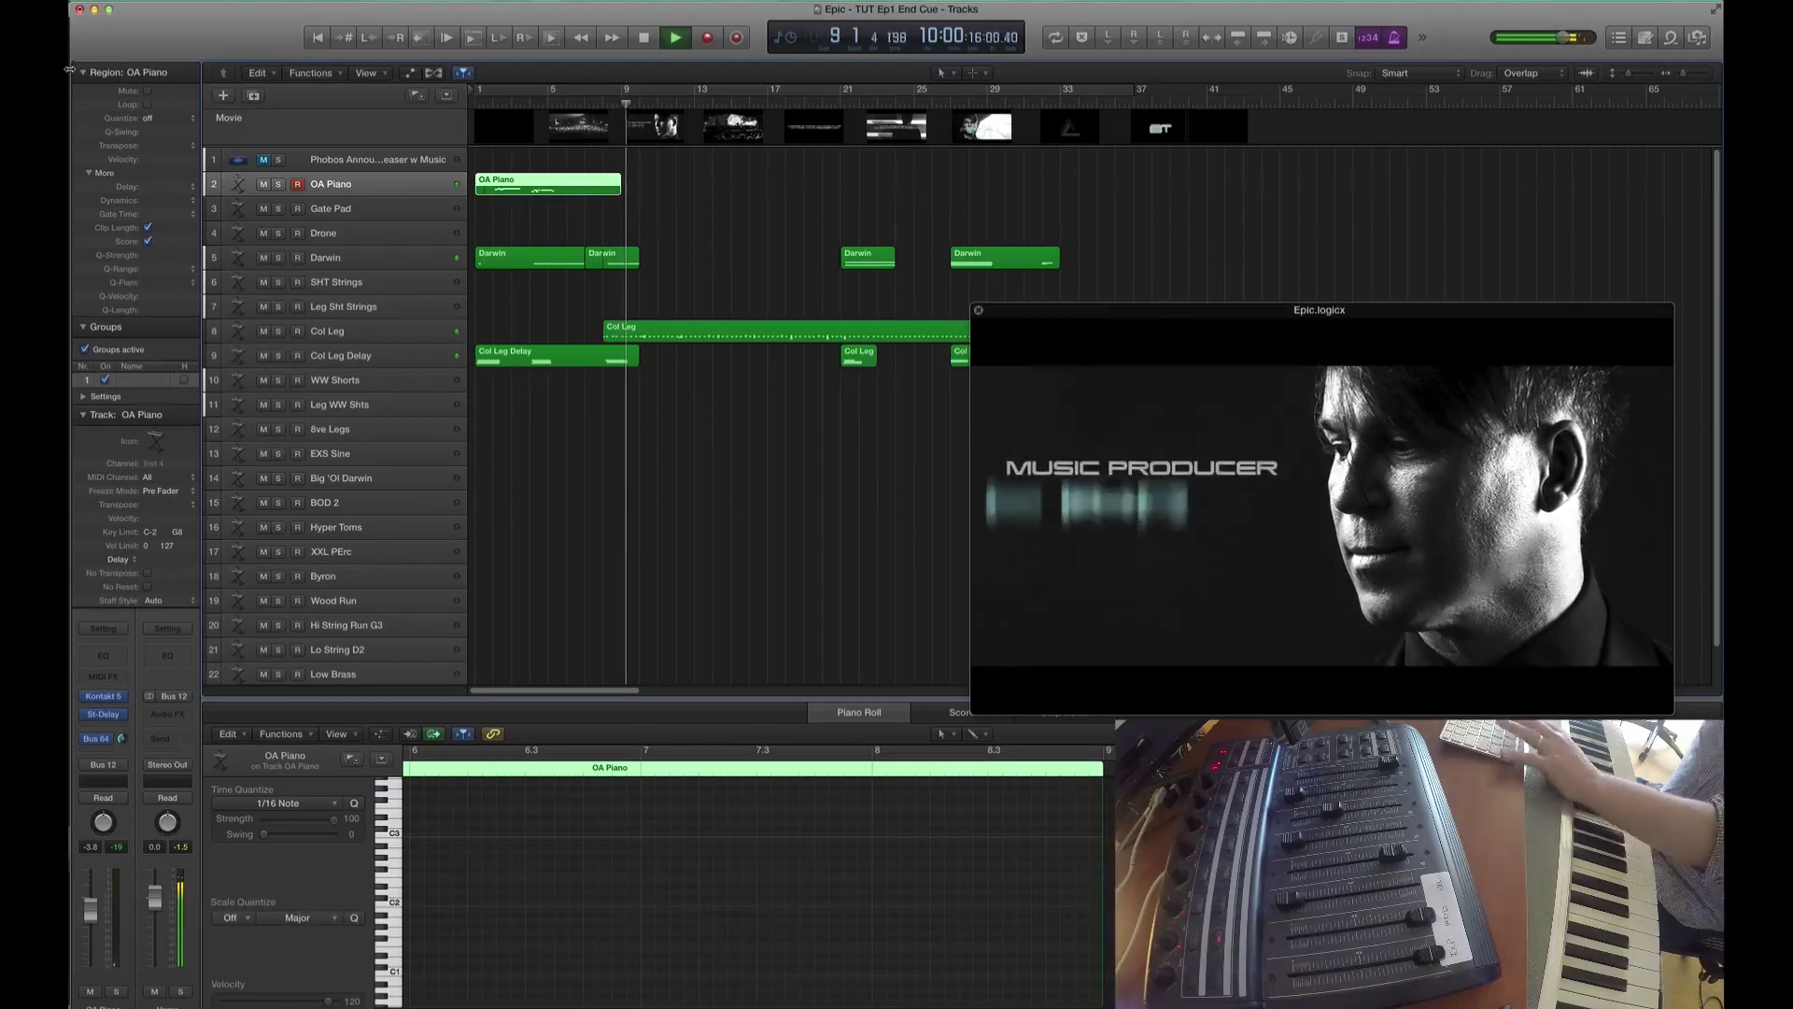
- Shift the second and fourth Col Leg notes in bar 8 one sixteenth note later
{"action": "left_click", "coordinate": [654, 330]}
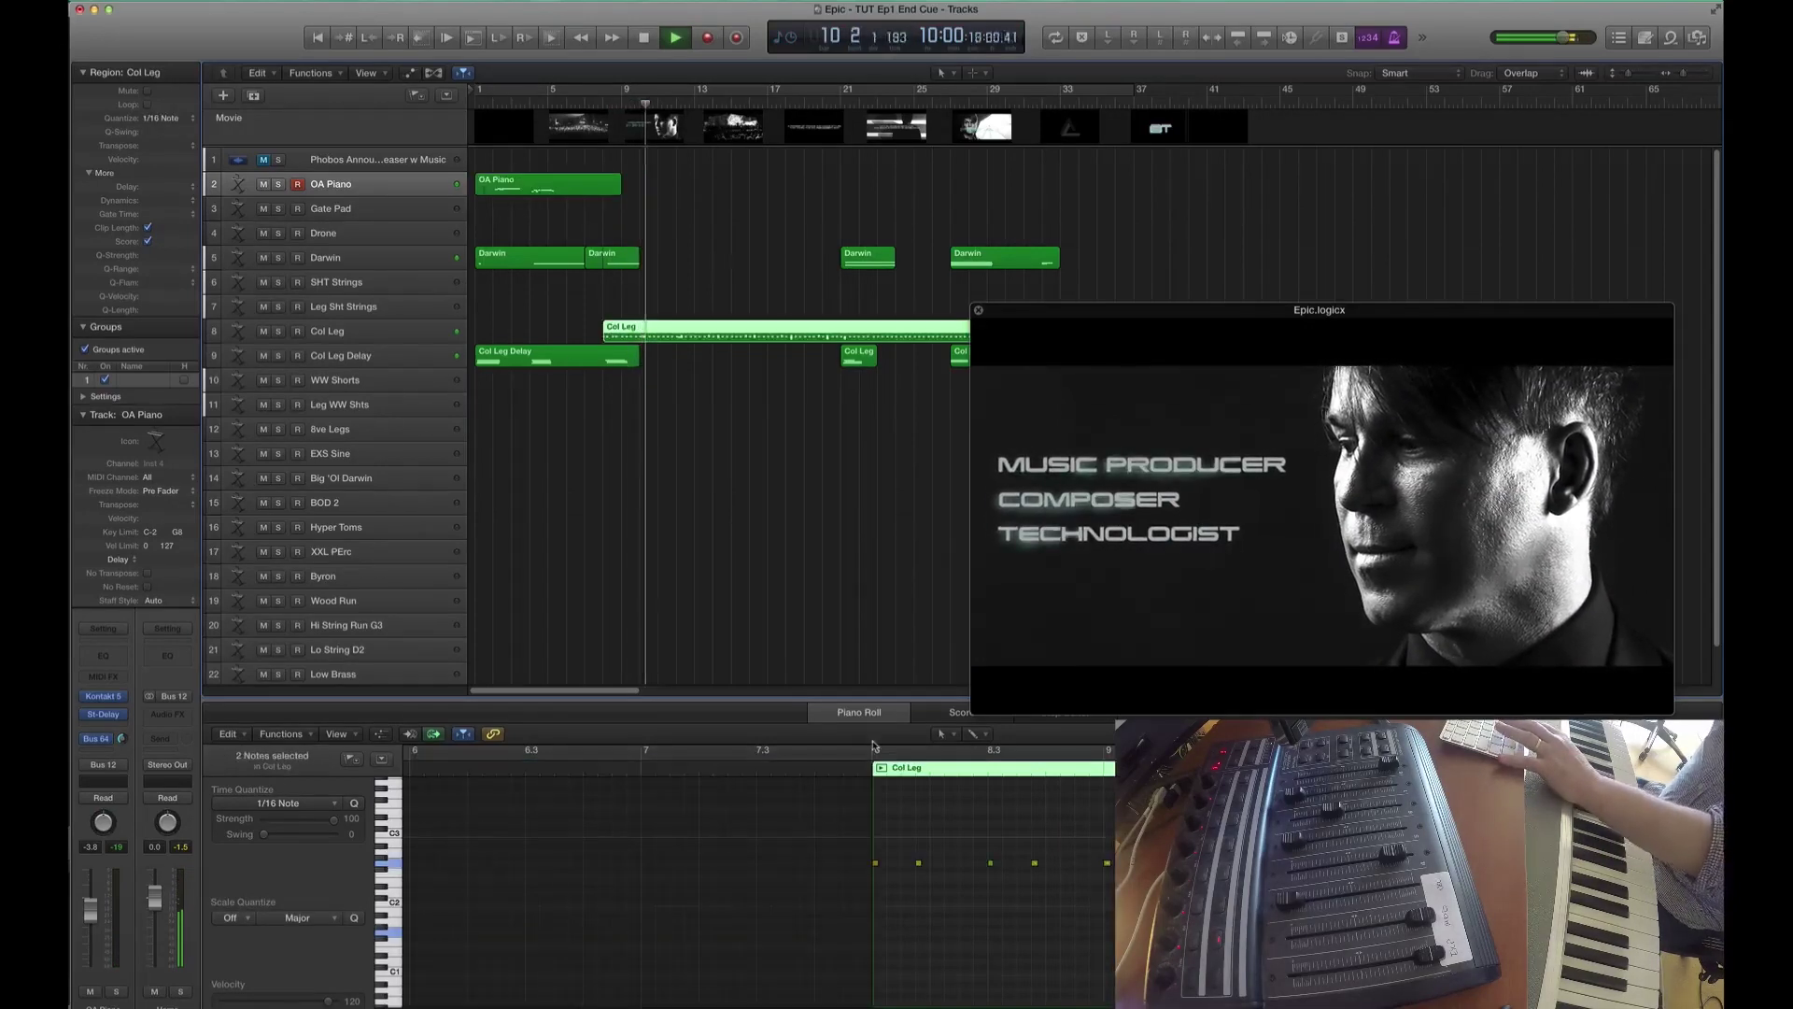
{"action": "left_click", "coordinate": [971, 887]}
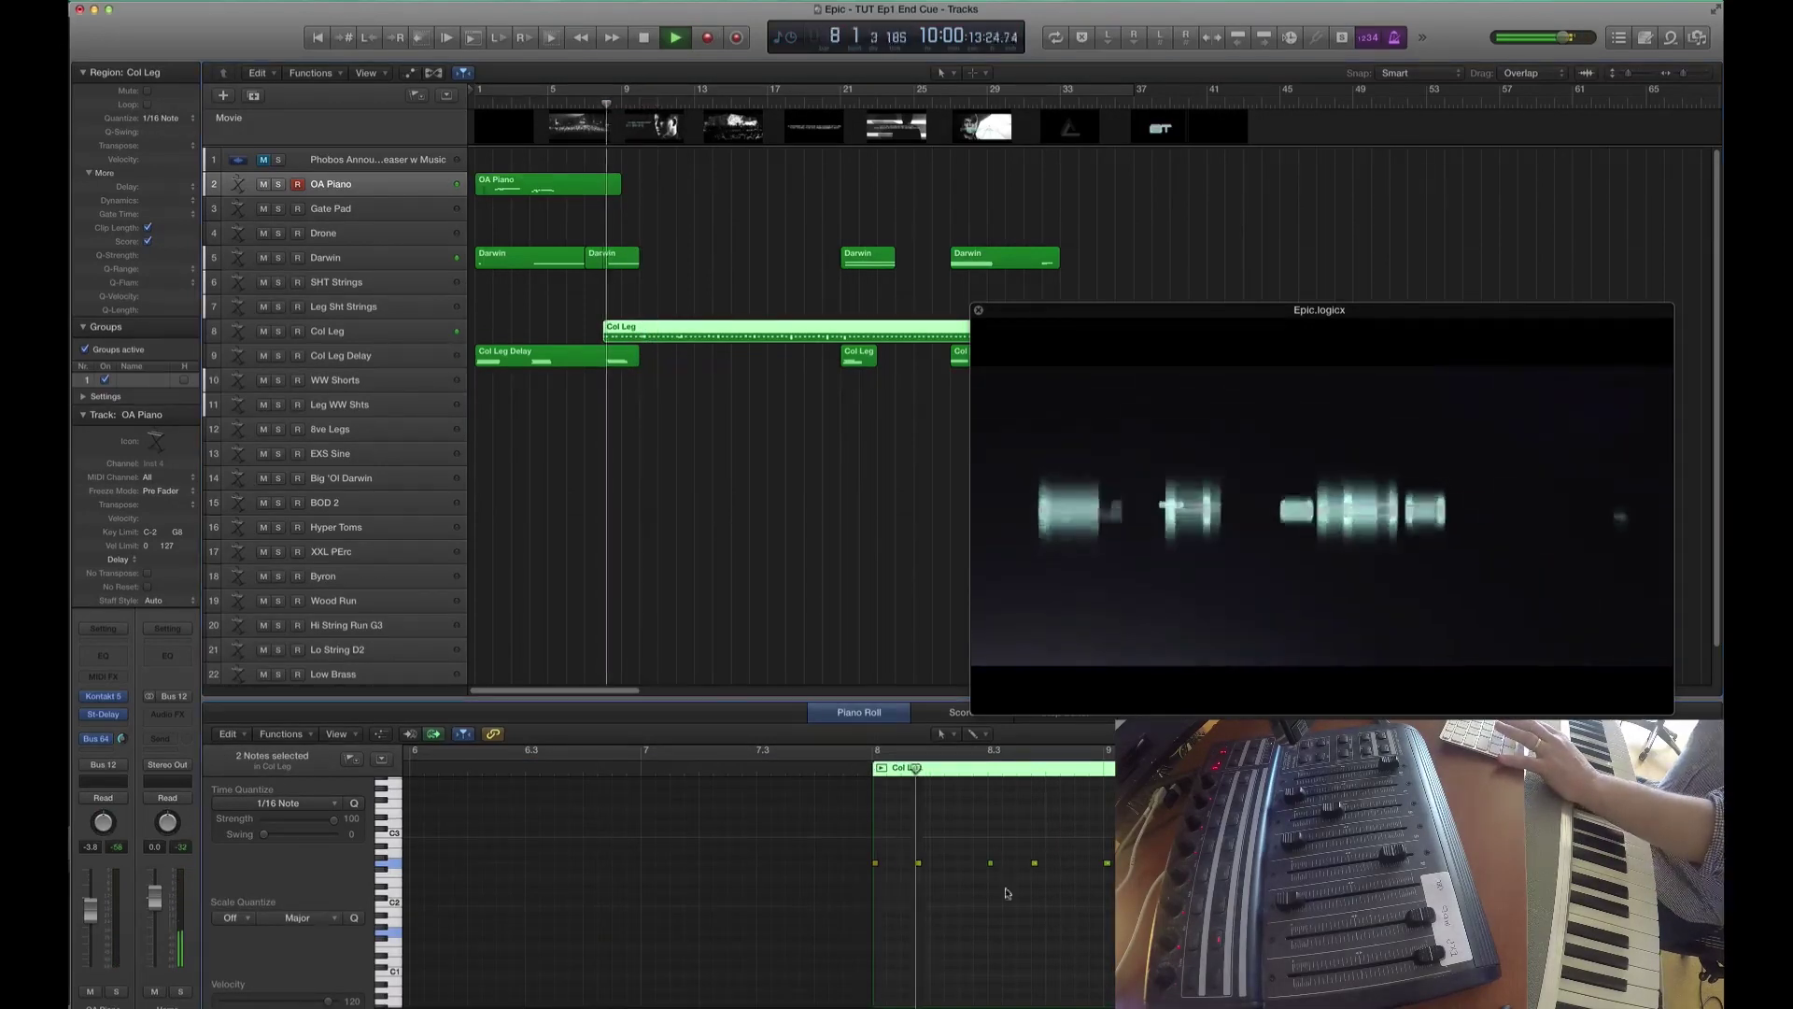
{"action": "key", "text": "space"}
{"action": "left_click_drag", "start_coordinate": [1016, 837], "coordinate": [1063, 896]}
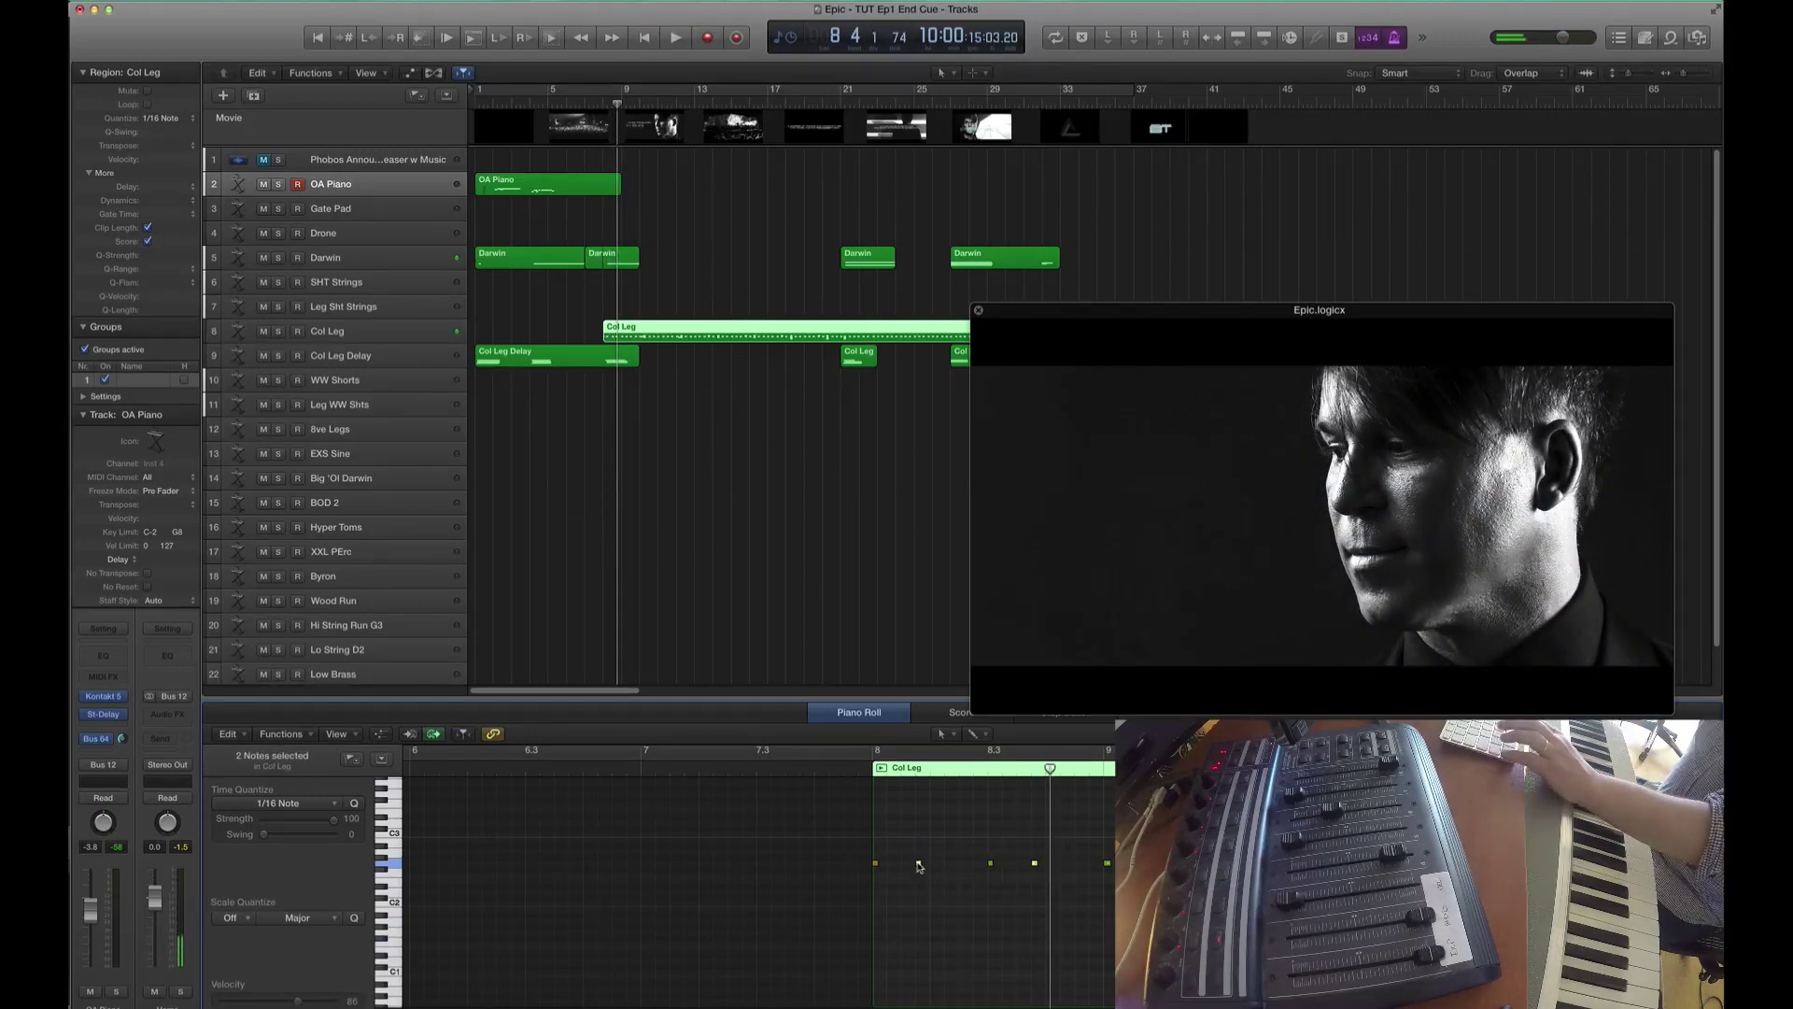
{"action": "left_click_drag", "start_coordinate": [920, 869], "coordinate": [934, 869]}
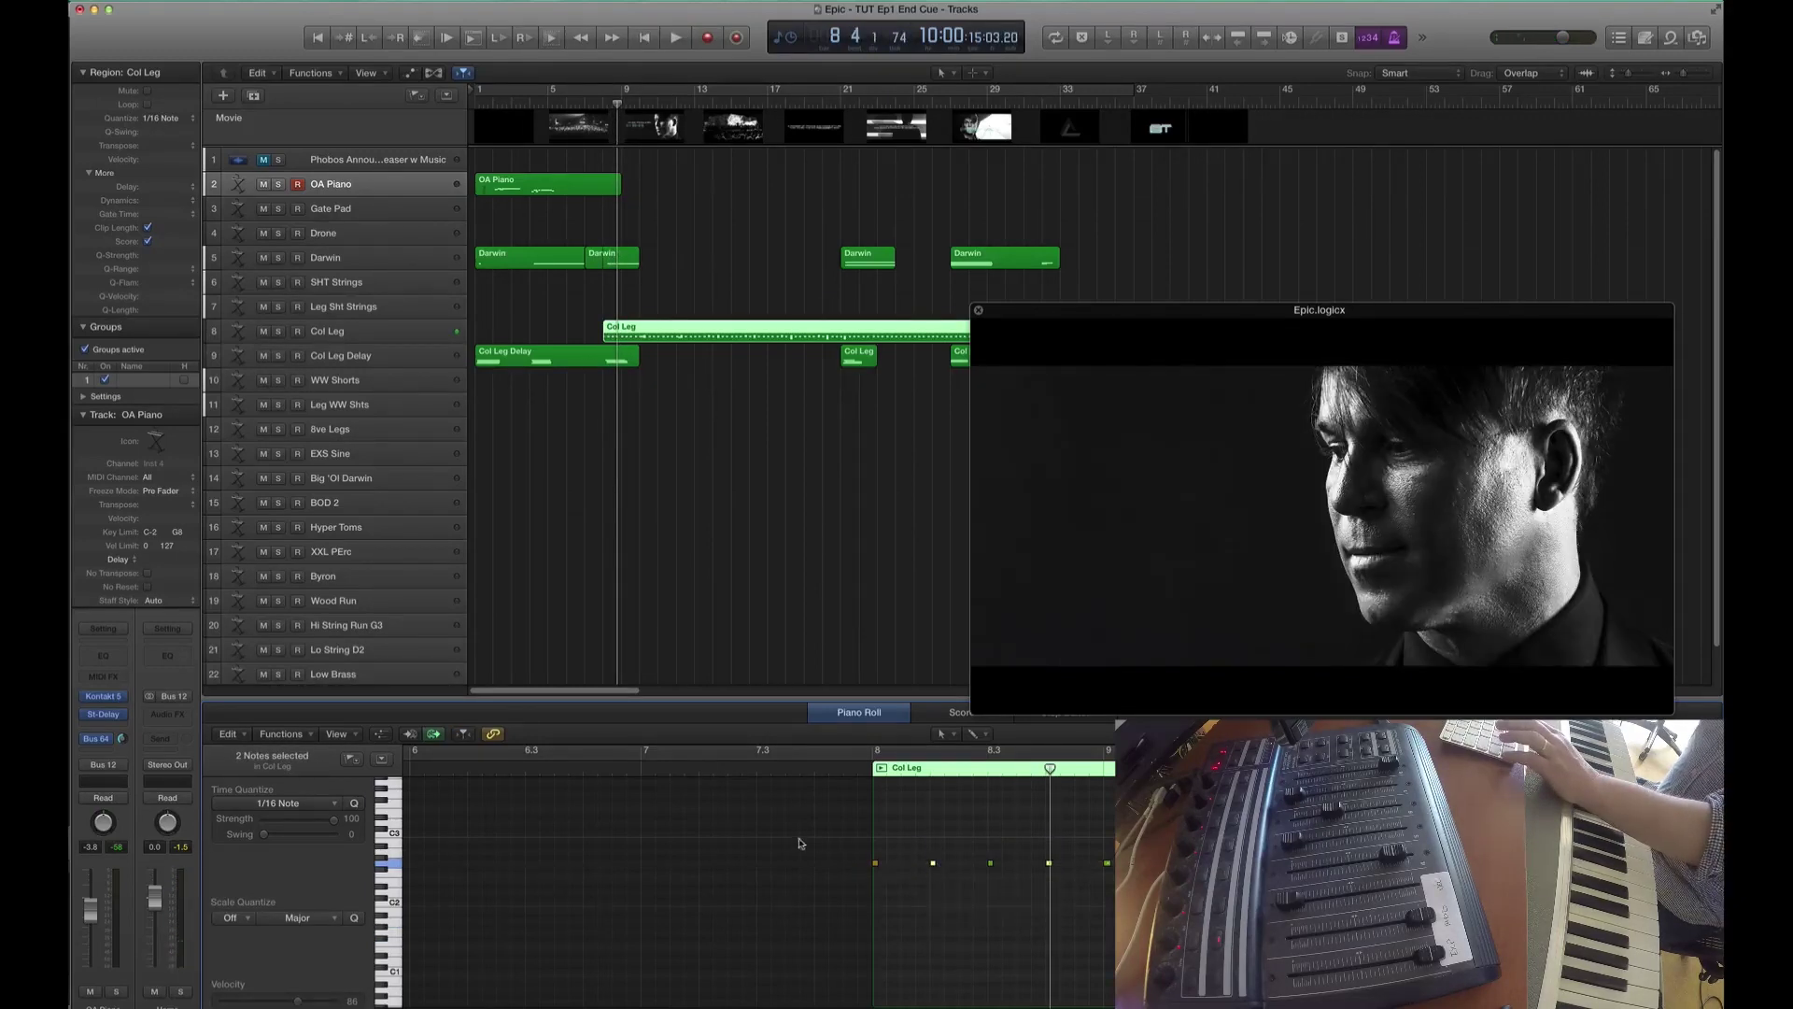
{"action": "left_click", "coordinate": [873, 861]}
- Audition the Drone track, inspect its Organic Drone patch in Kontakt and close the plug-in window
{"action": "key", "text": "Return"}
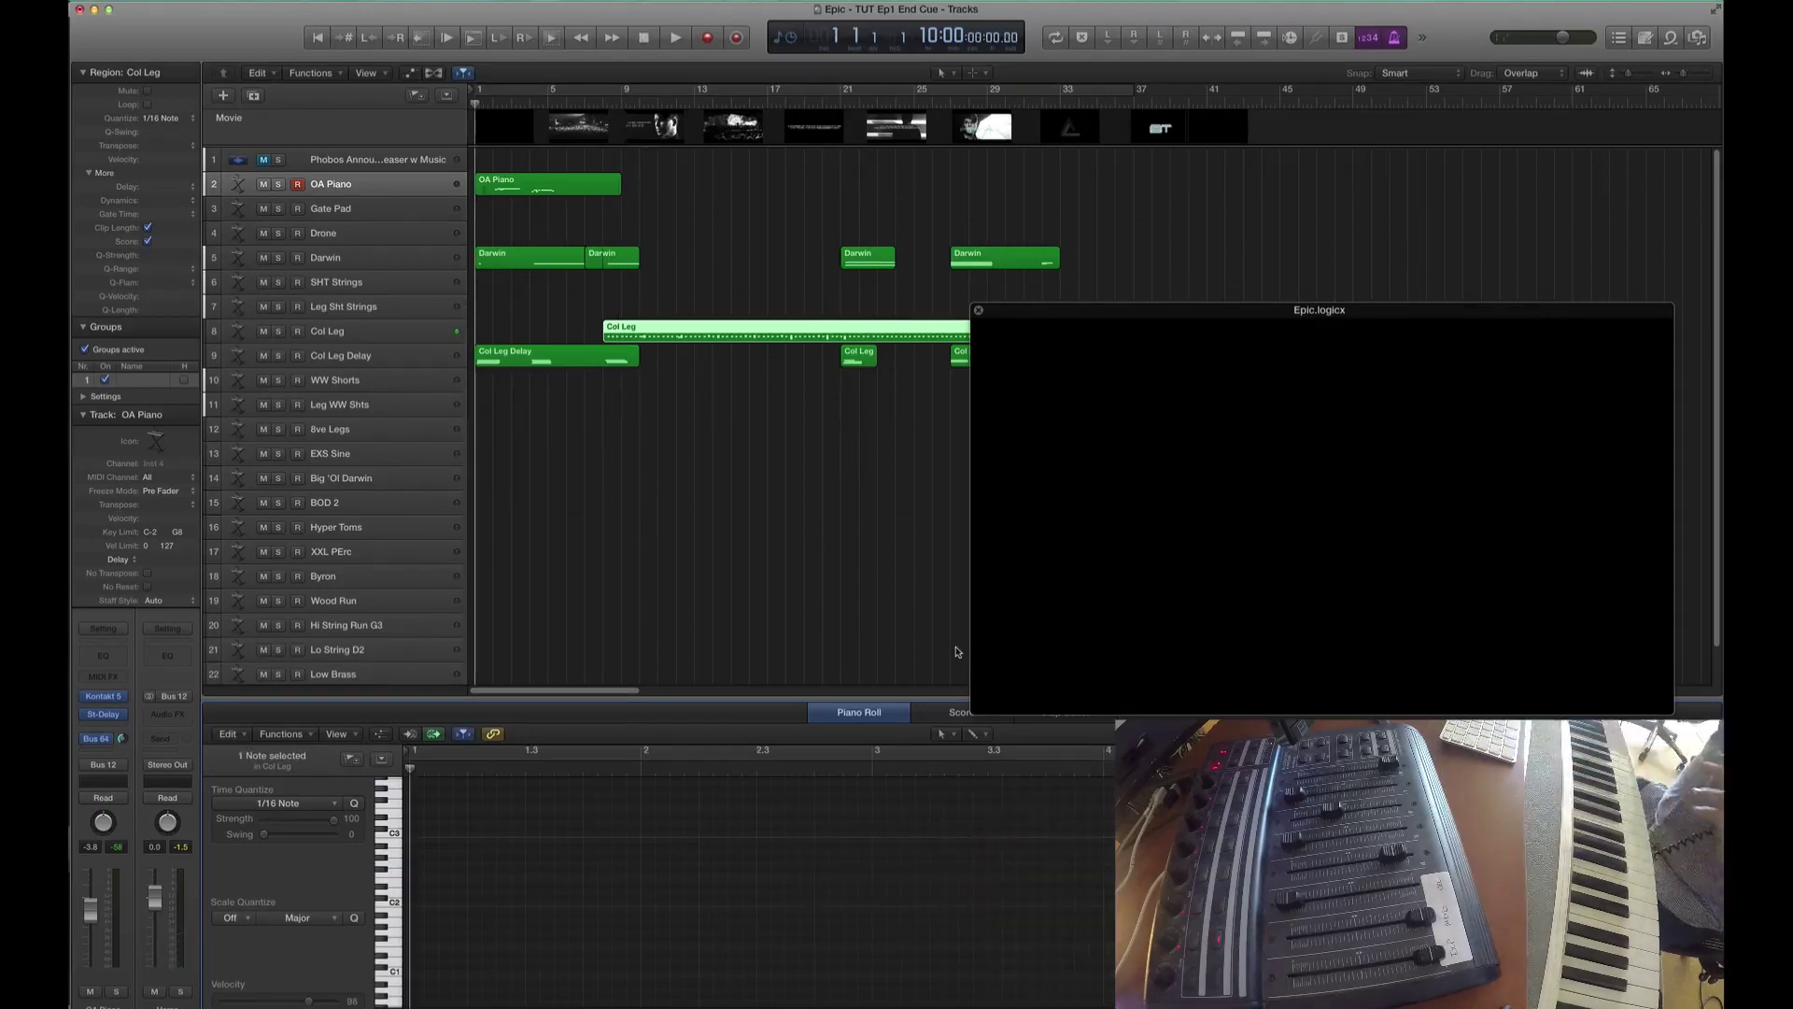
{"action": "key", "text": "space"}
{"action": "left_click", "coordinate": [360, 235]}
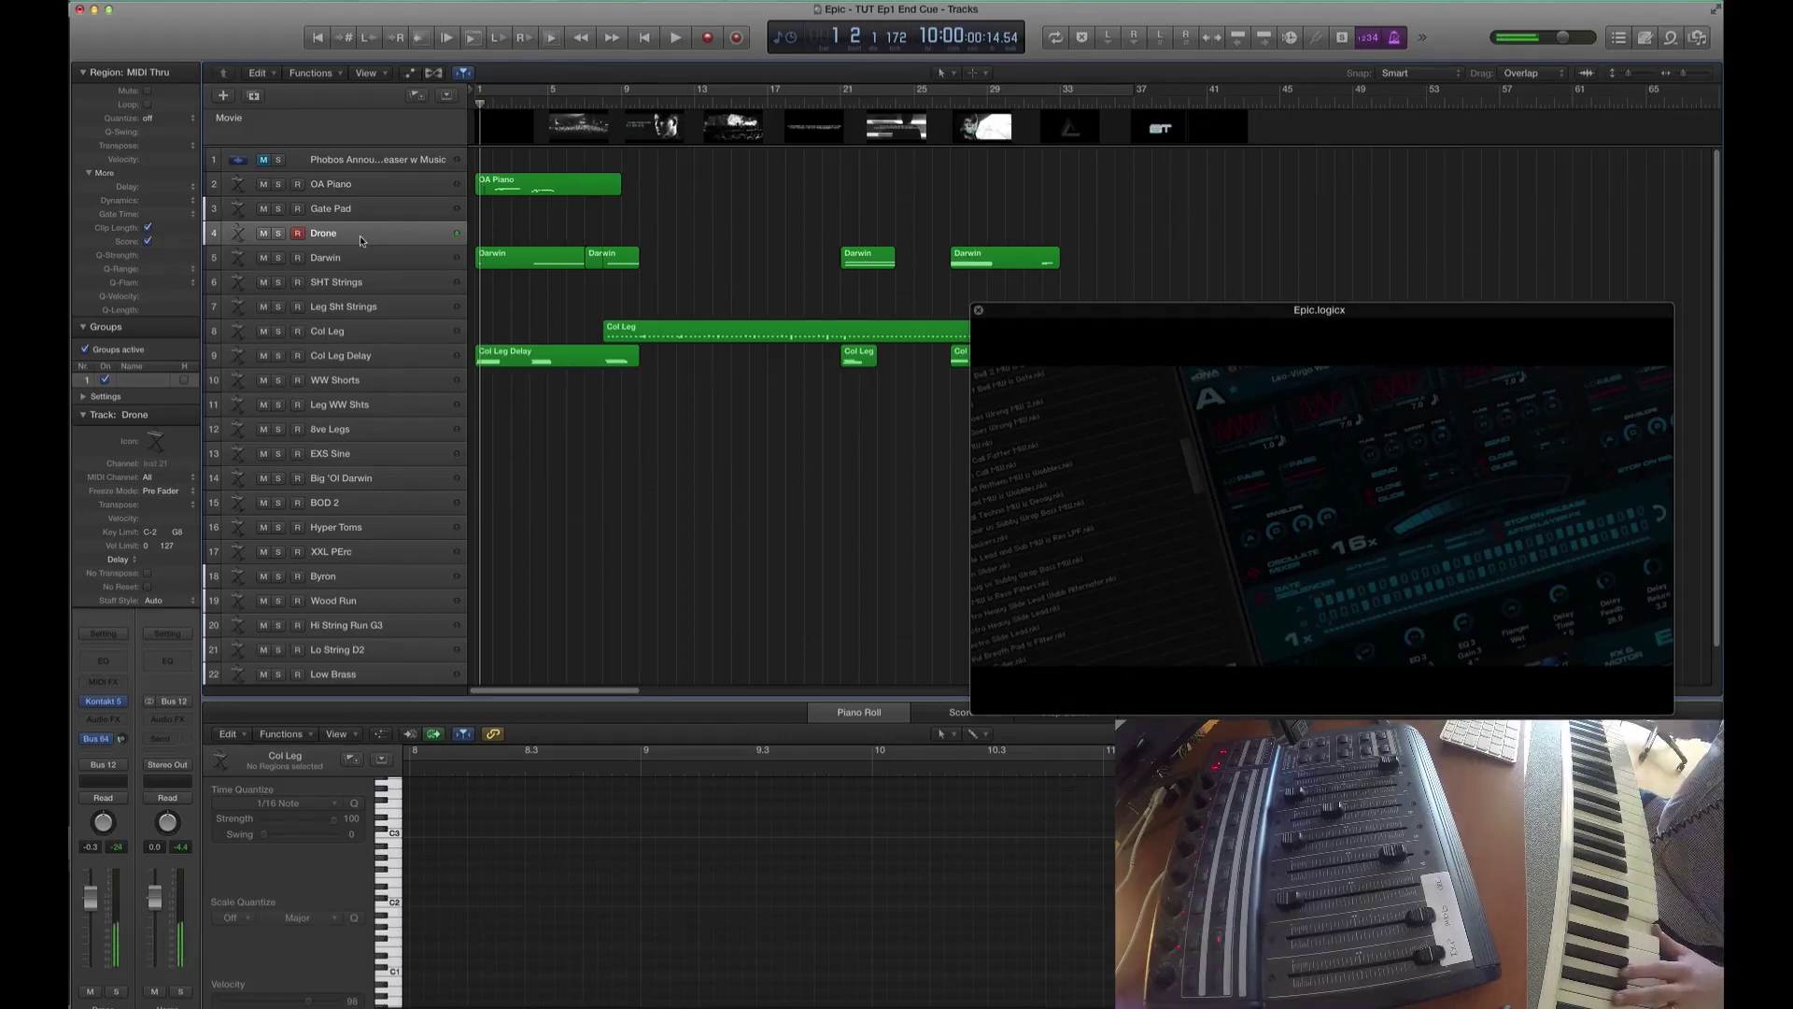
{"action": "left_click", "coordinate": [103, 702]}
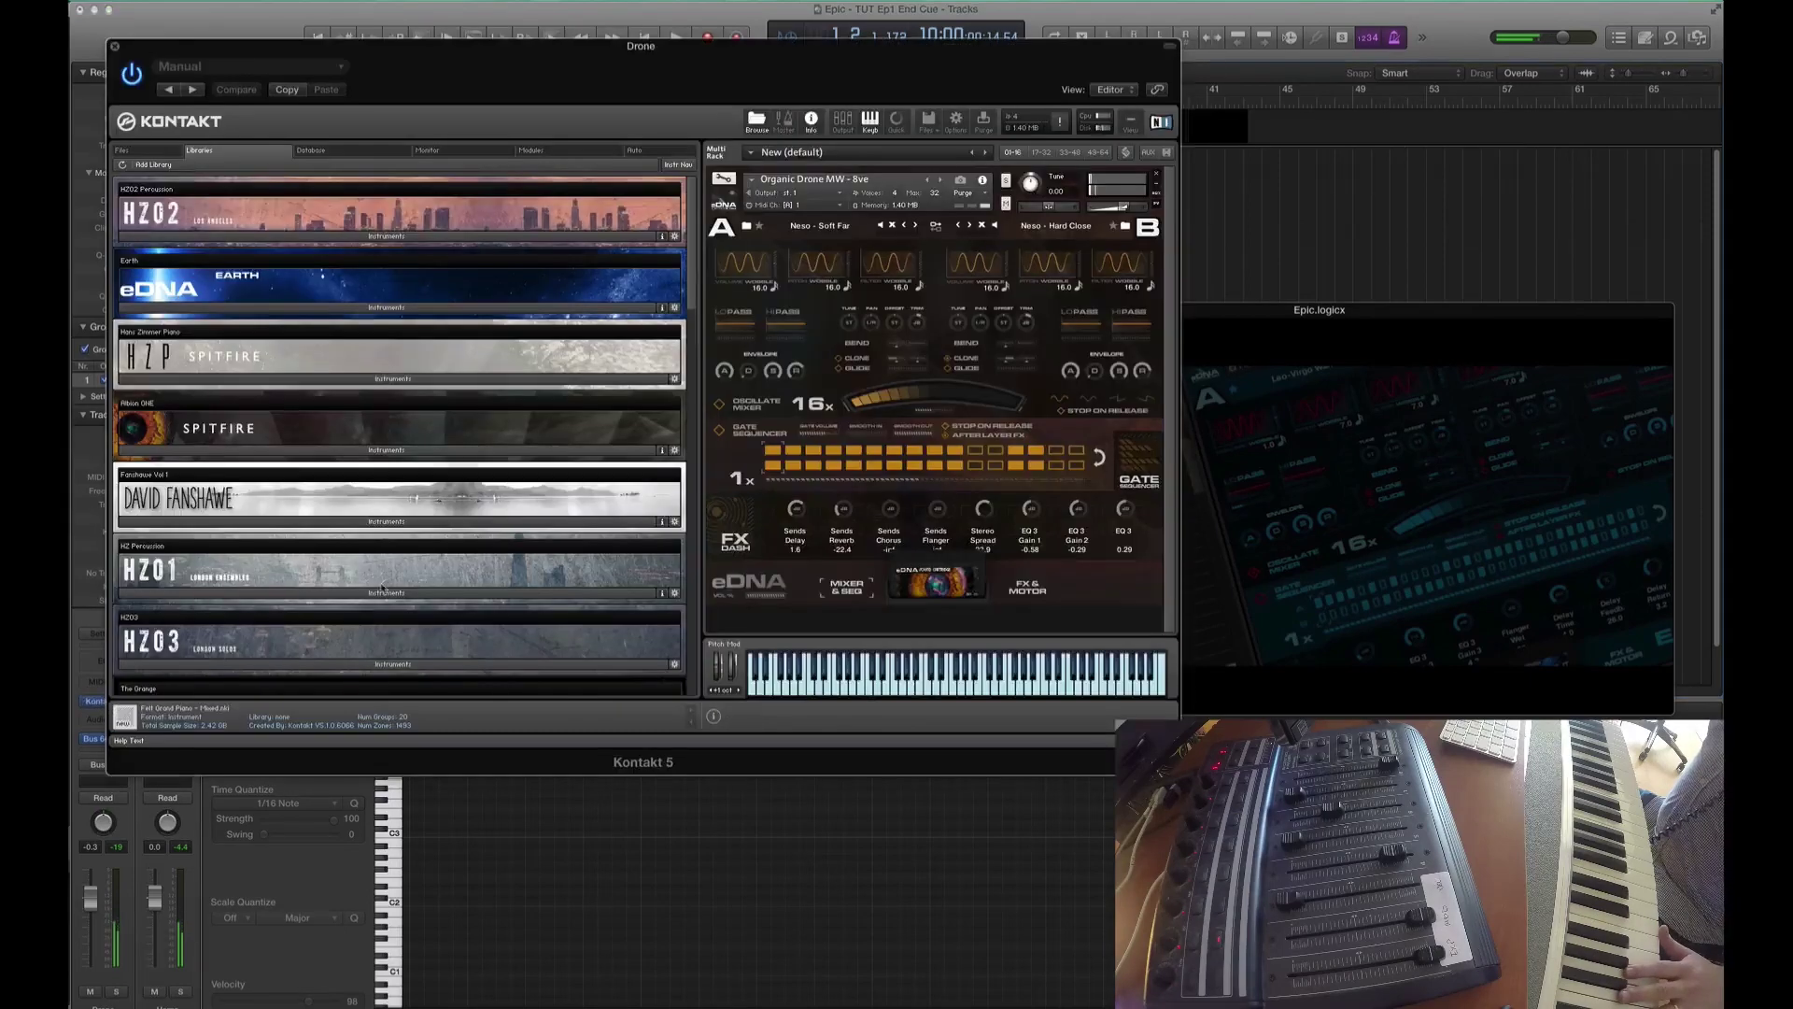
{"action": "left_click", "coordinate": [114, 46]}
- Record a Drone region from bar 1 to about bar 9
{"action": "key", "text": "Return"}
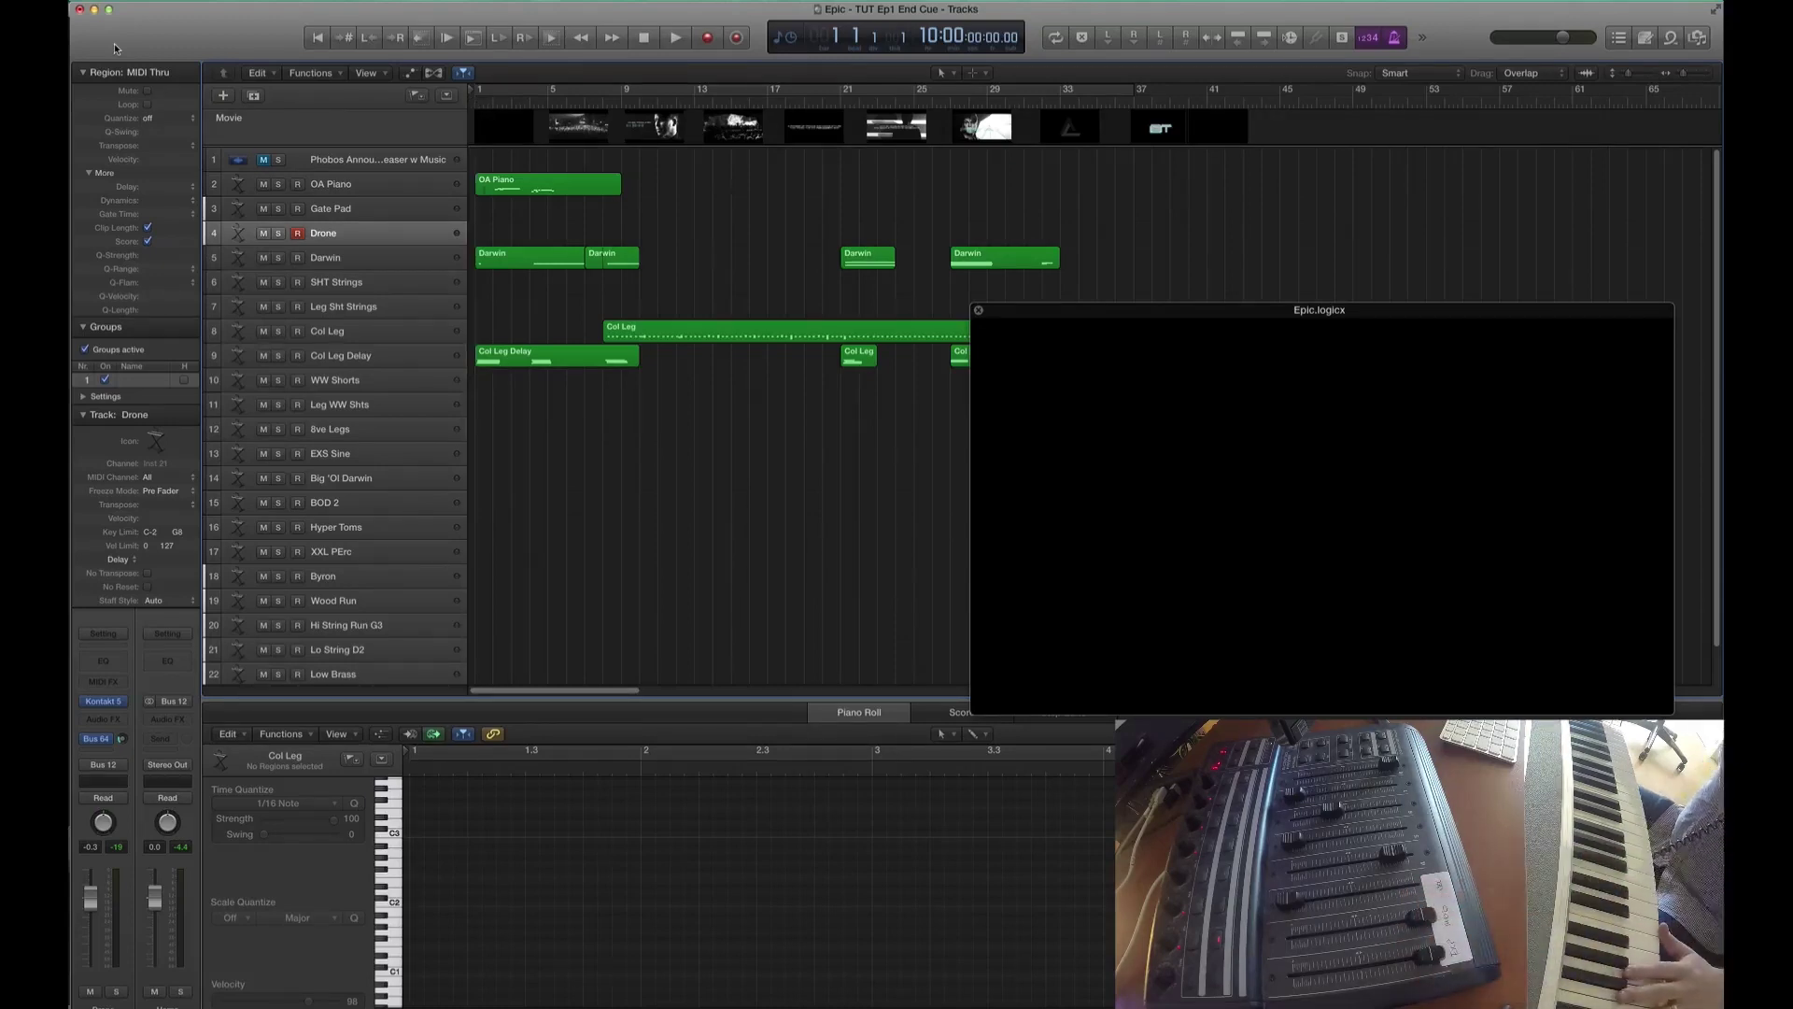
{"action": "key", "text": "r"}
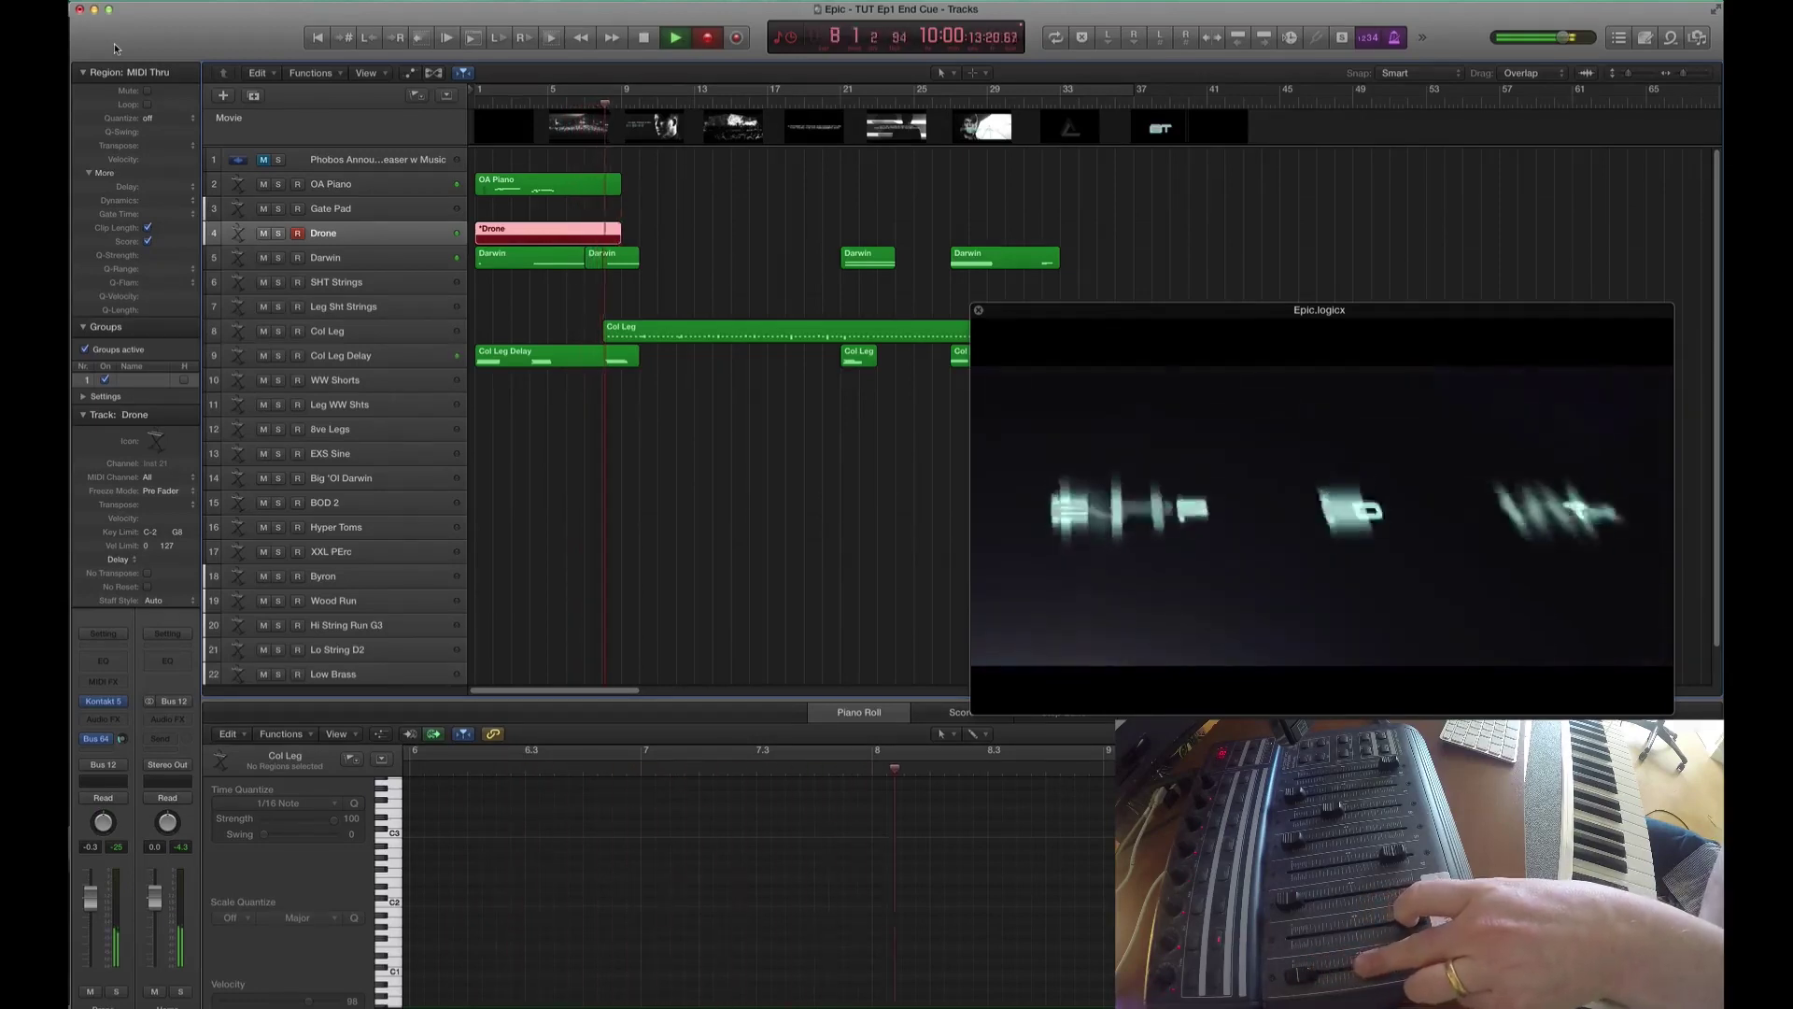
{"action": "key", "text": "space"}
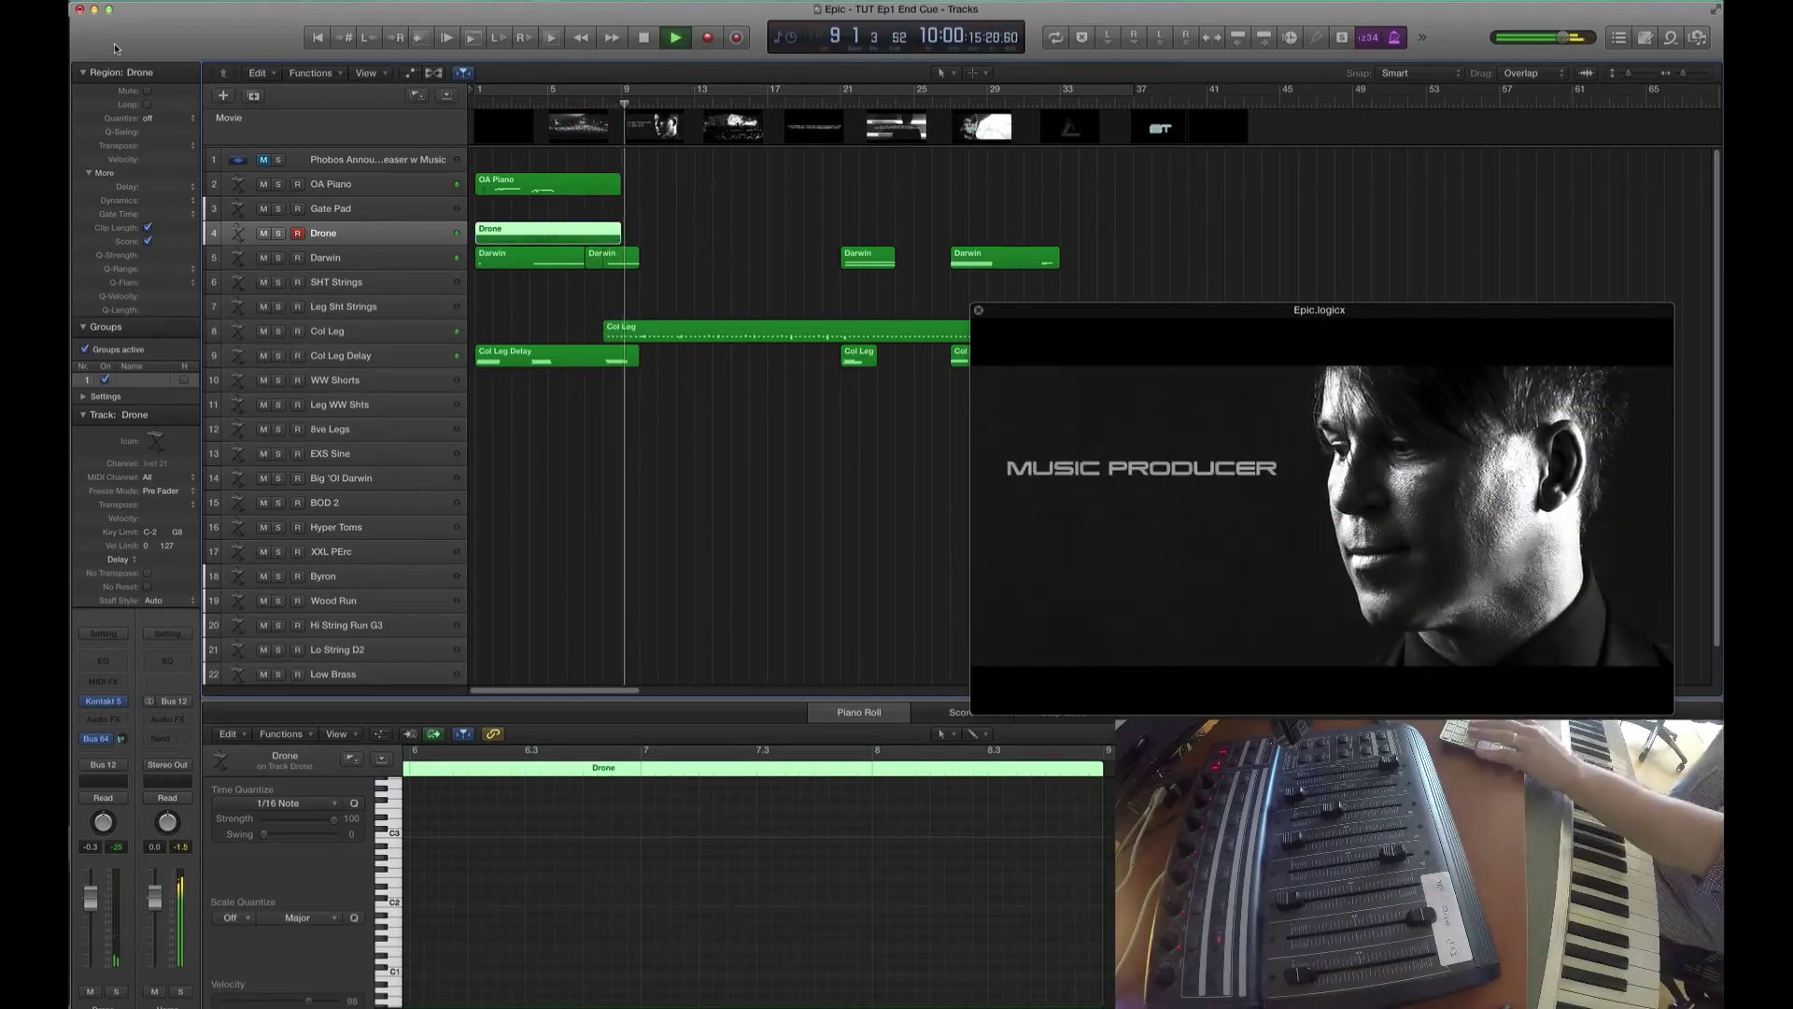
- Record a Gate Pad region from bar 1 to about bar 9
{"action": "key", "text": "Return"}
{"action": "key", "text": "Up"}
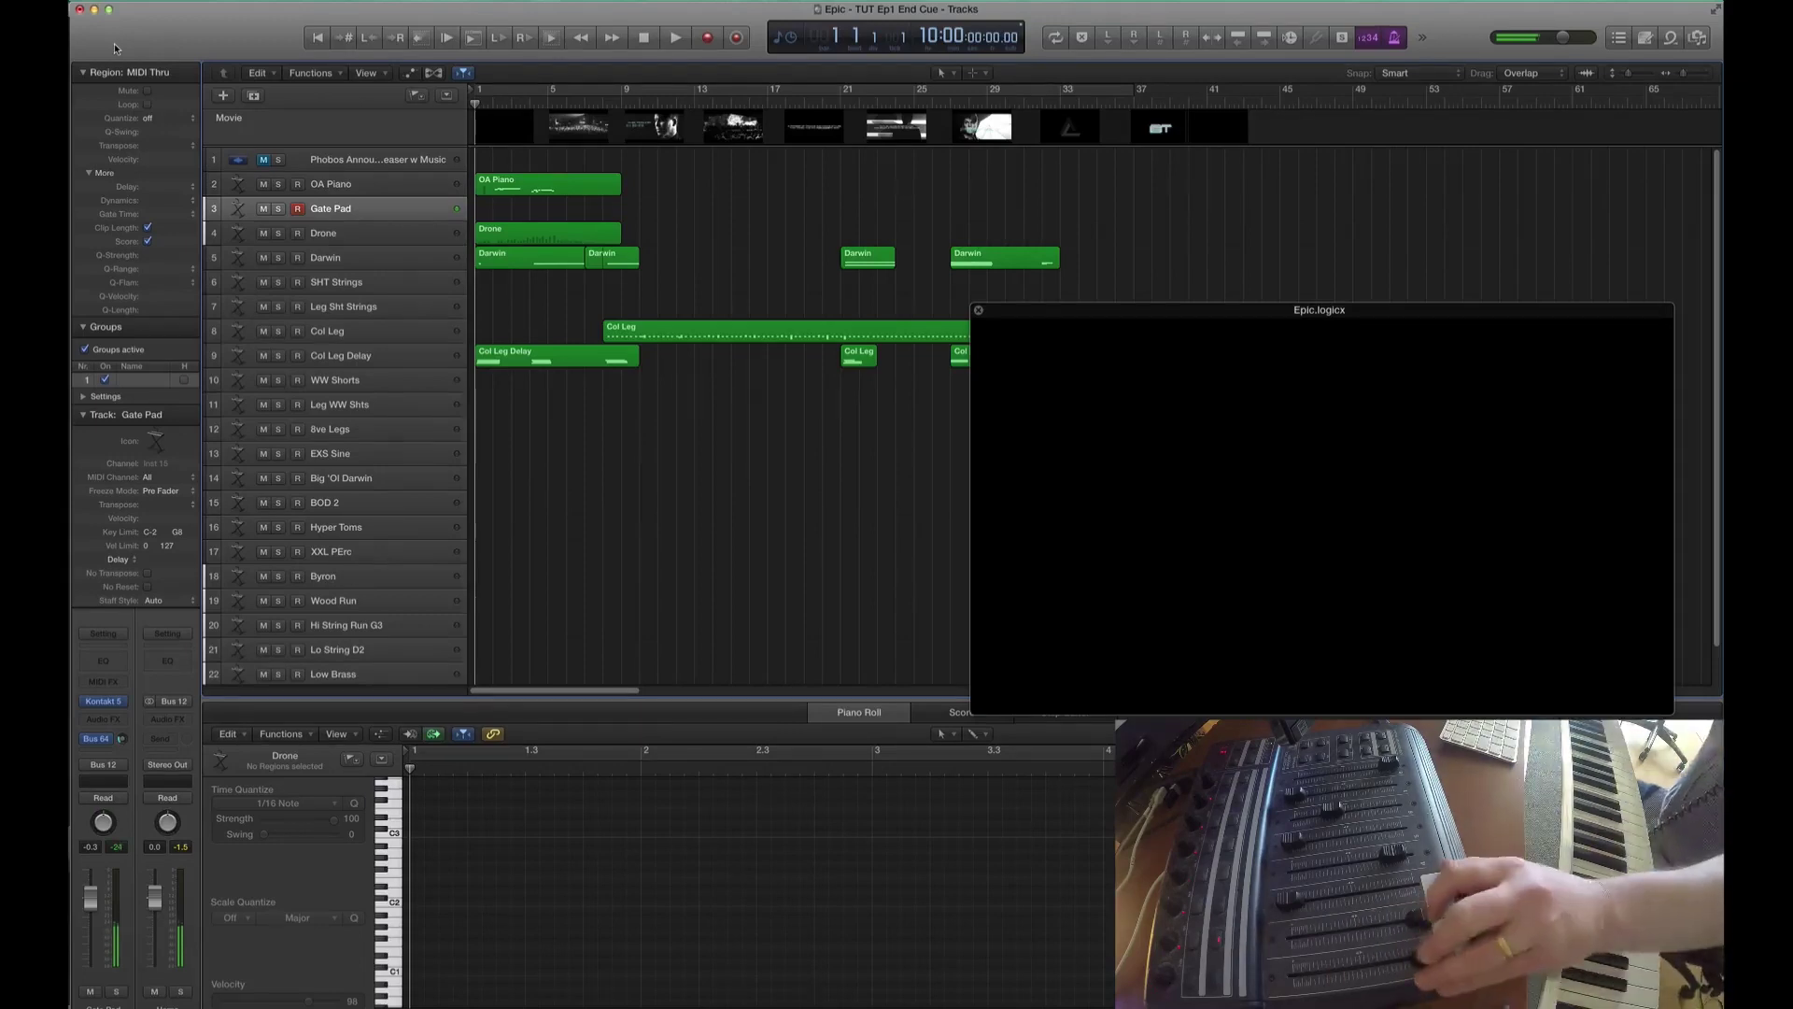
{"action": "key", "text": "r"}
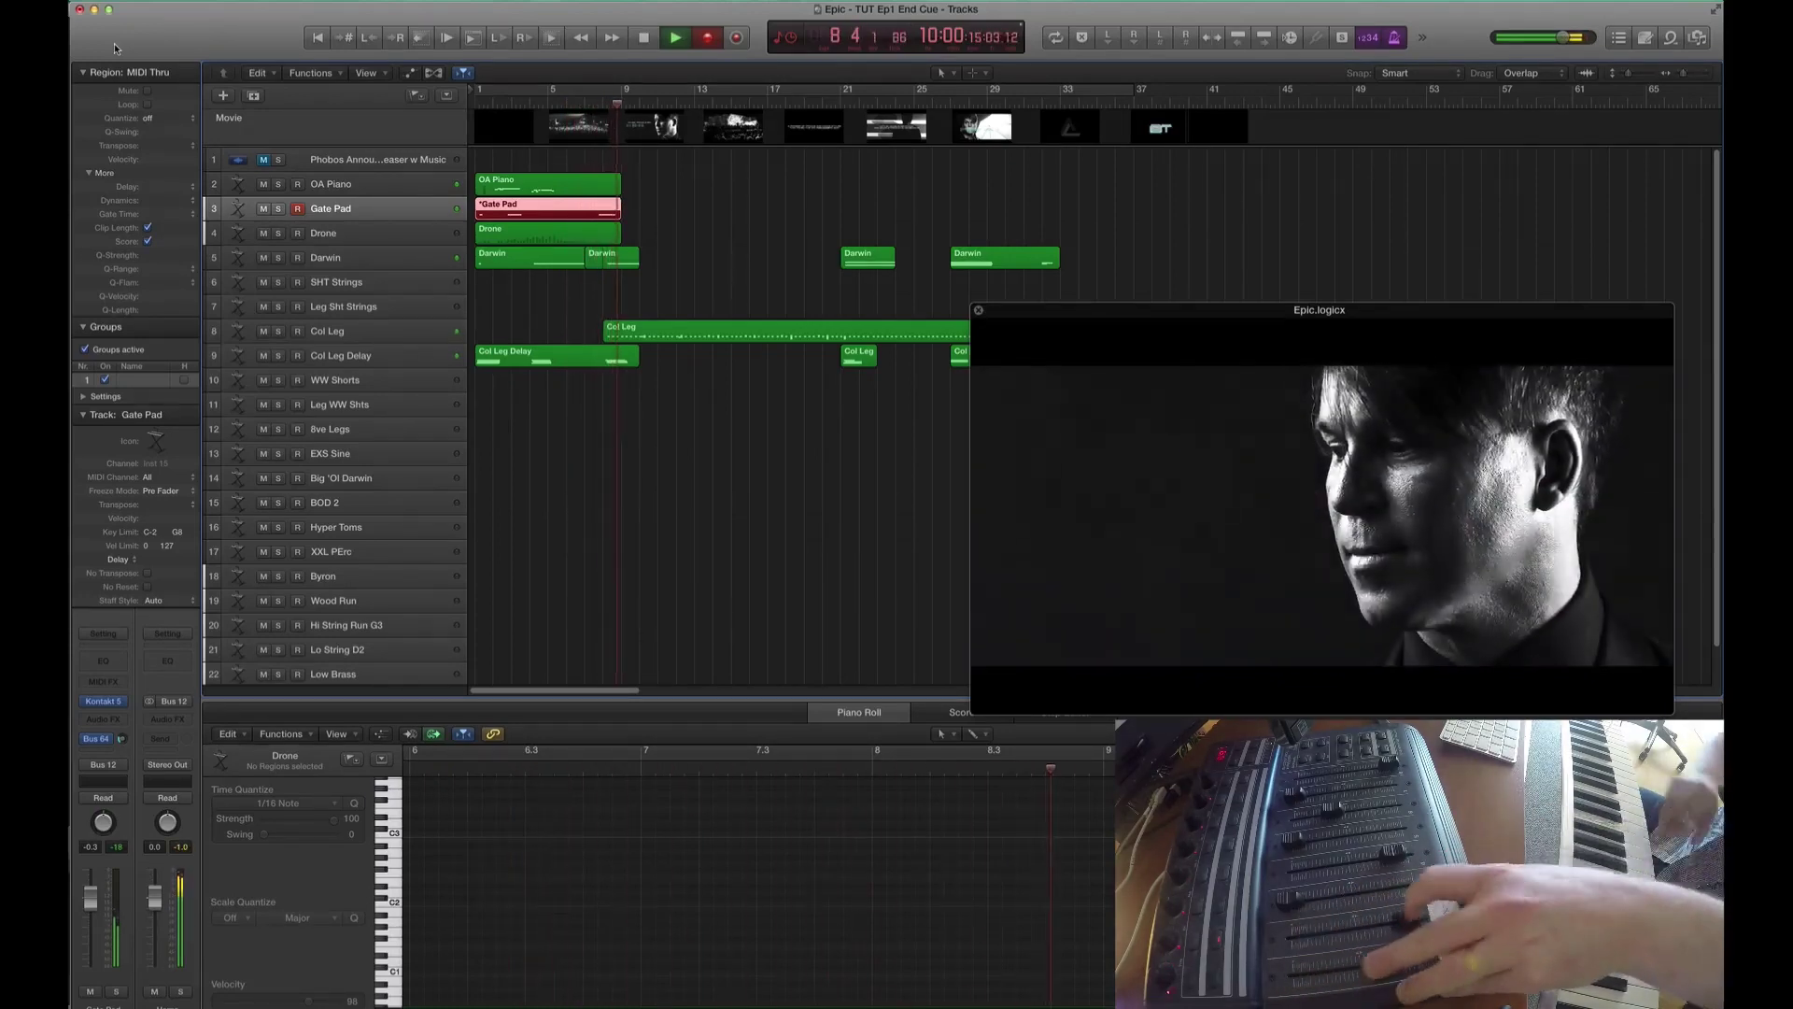
{"action": "key", "text": "shift+r"}
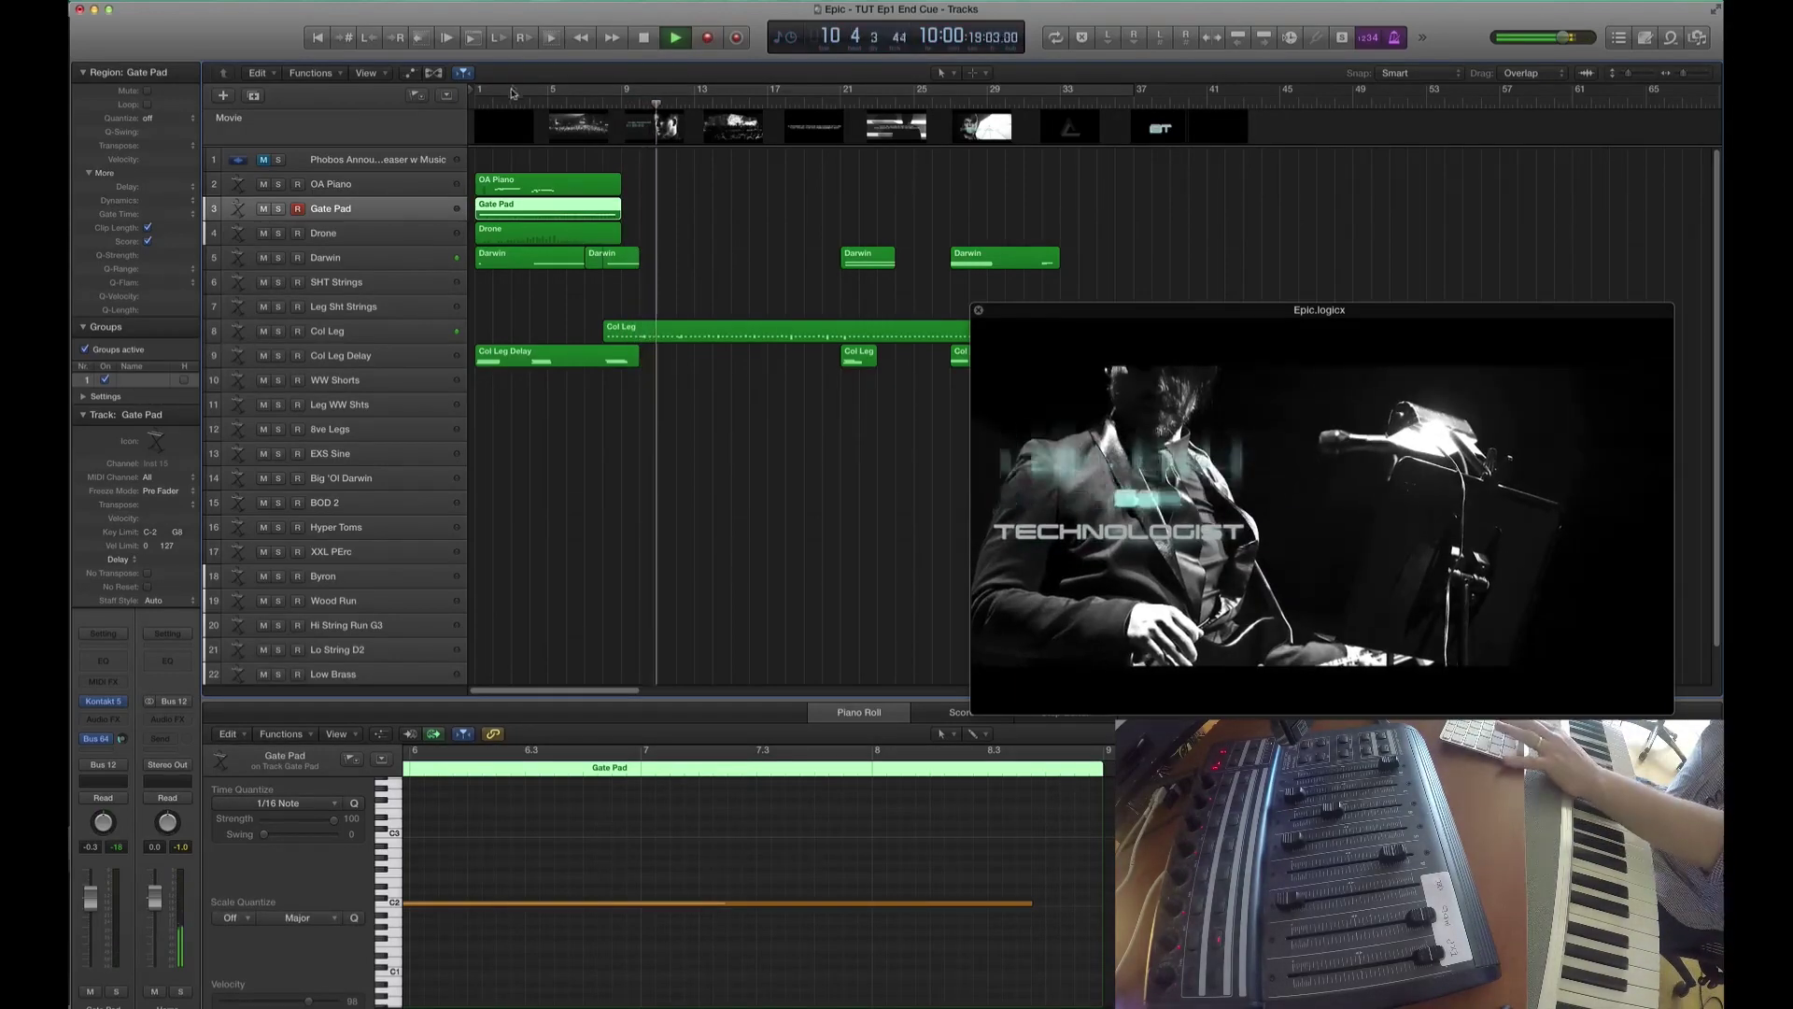
- Review the opening bars against the movie and audition the SHT Strings and Leg Sht Strings tracks
{"action": "key", "text": "space"}
{"action": "key", "text": "Return"}
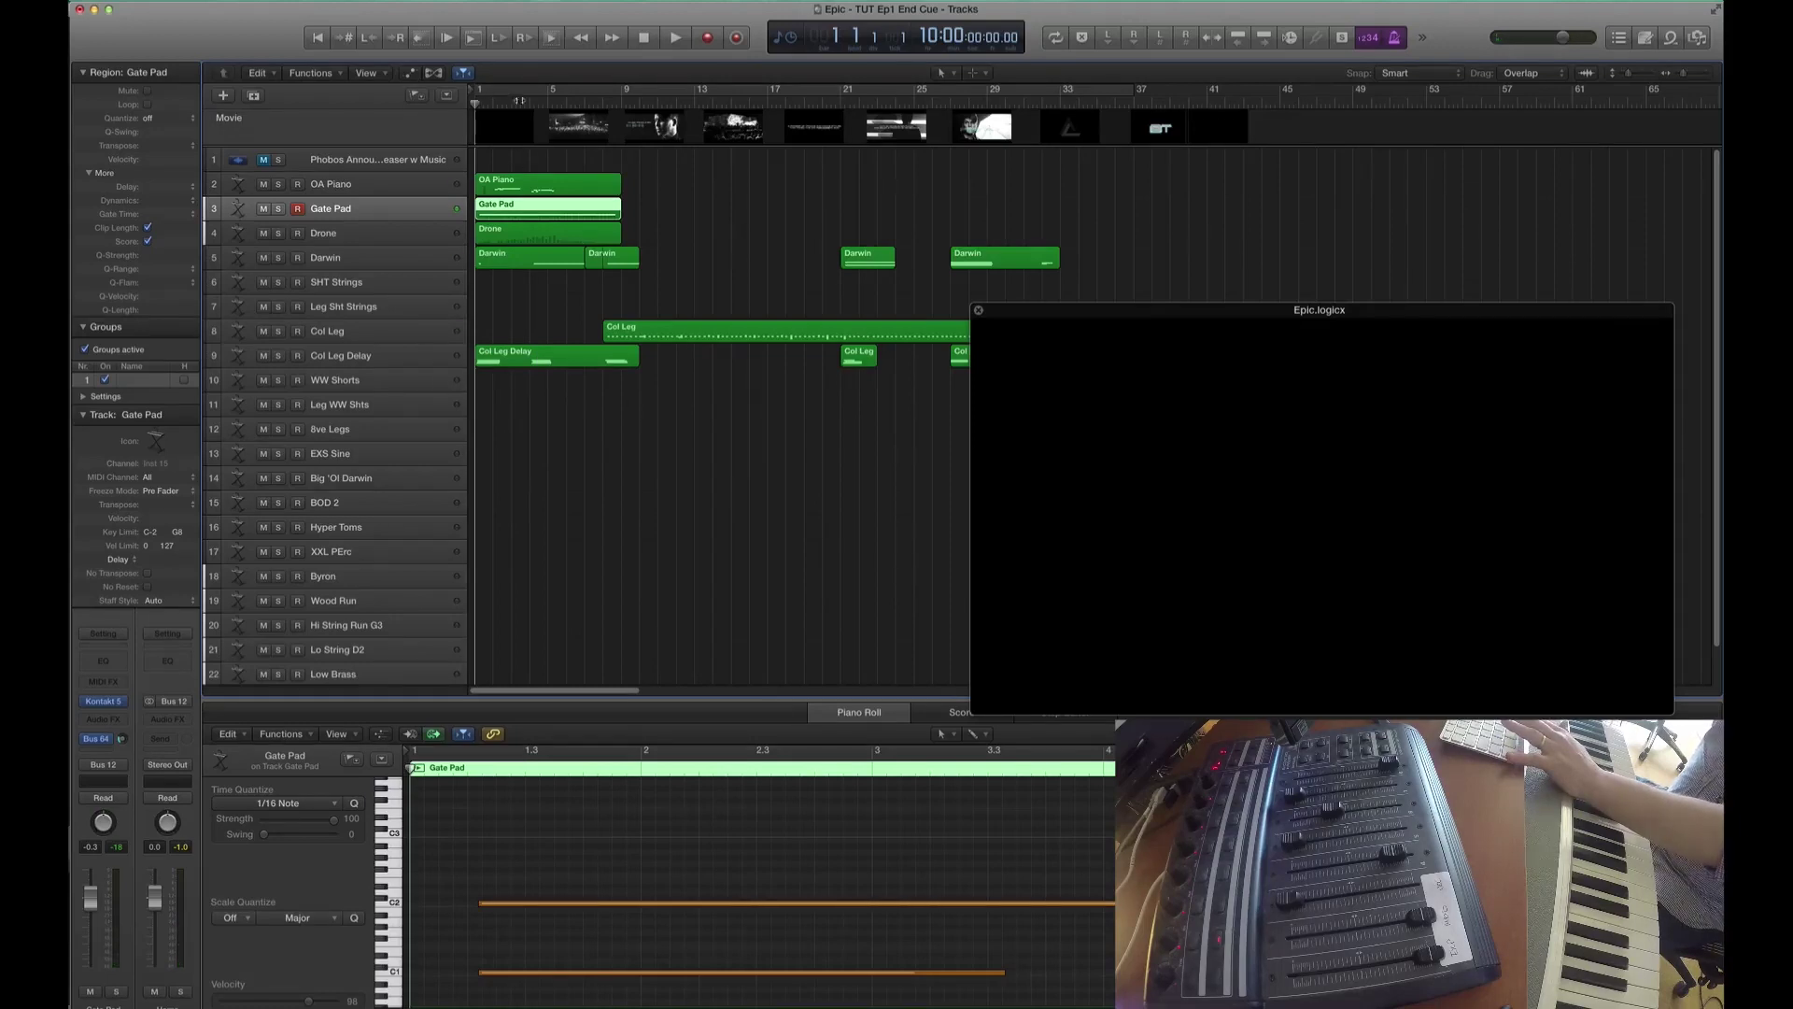
{"action": "key", "text": "space"}
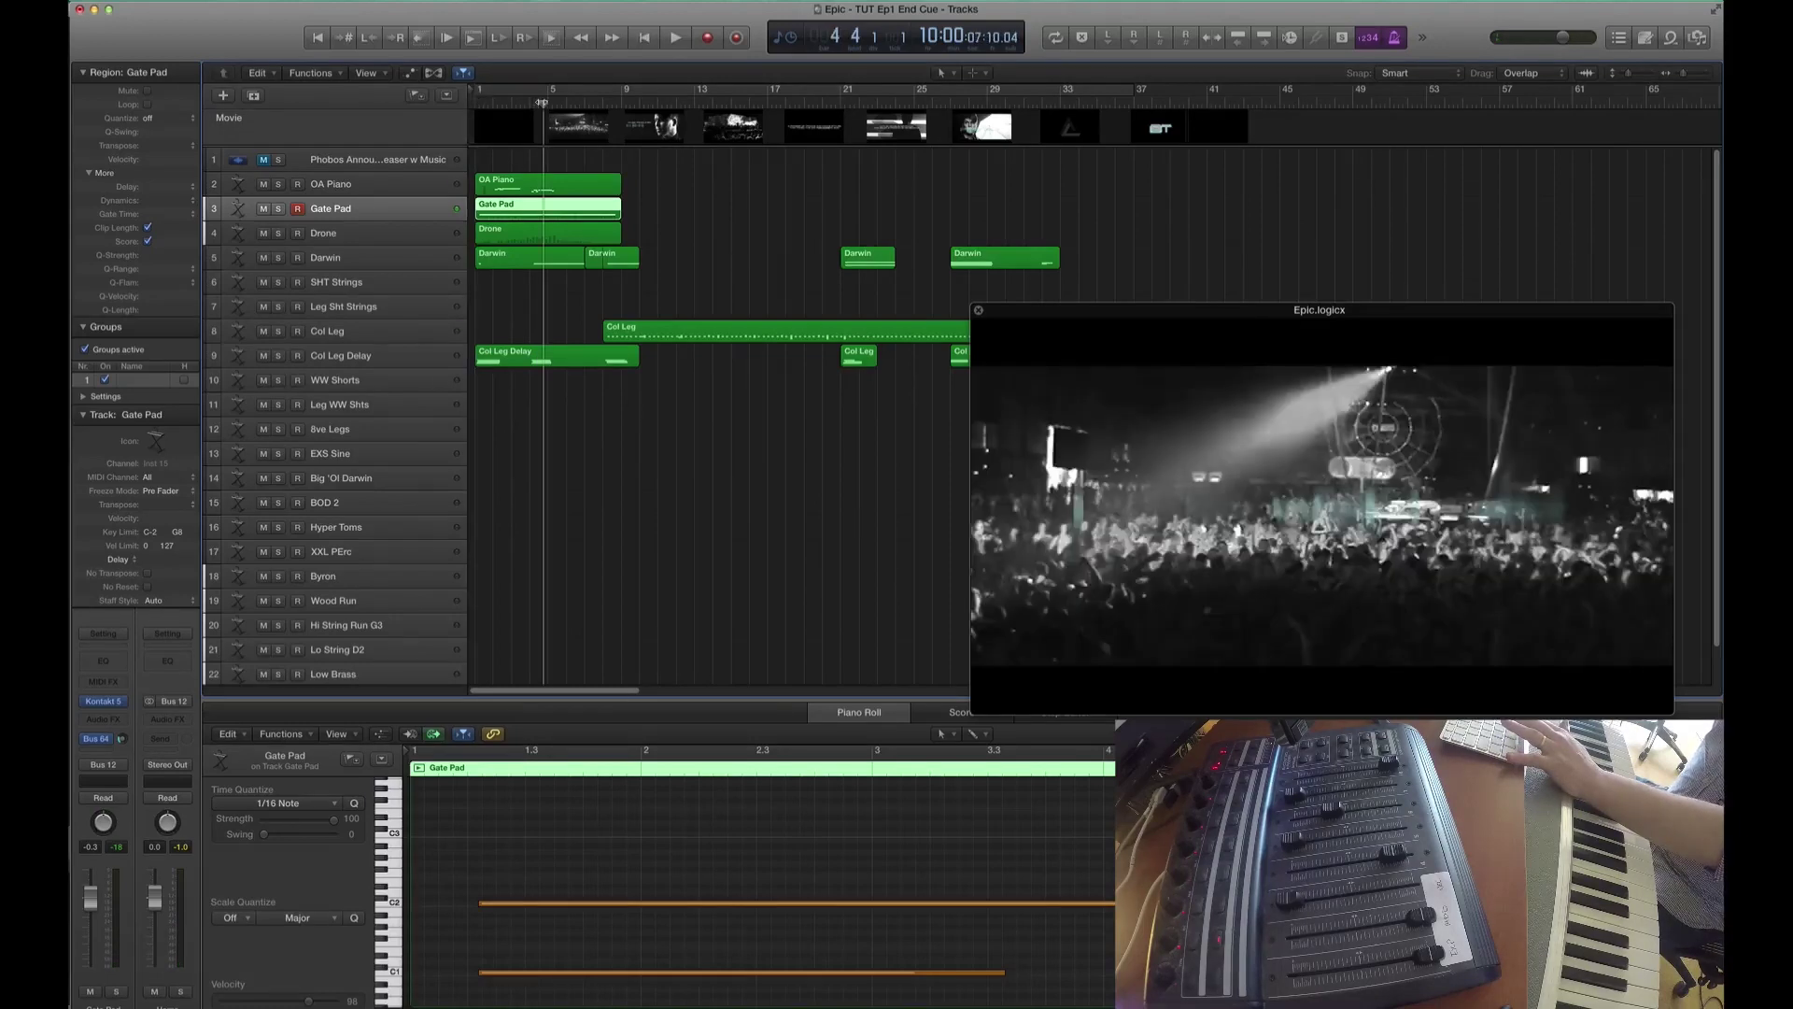
{"action": "left_click", "coordinate": [361, 282]}
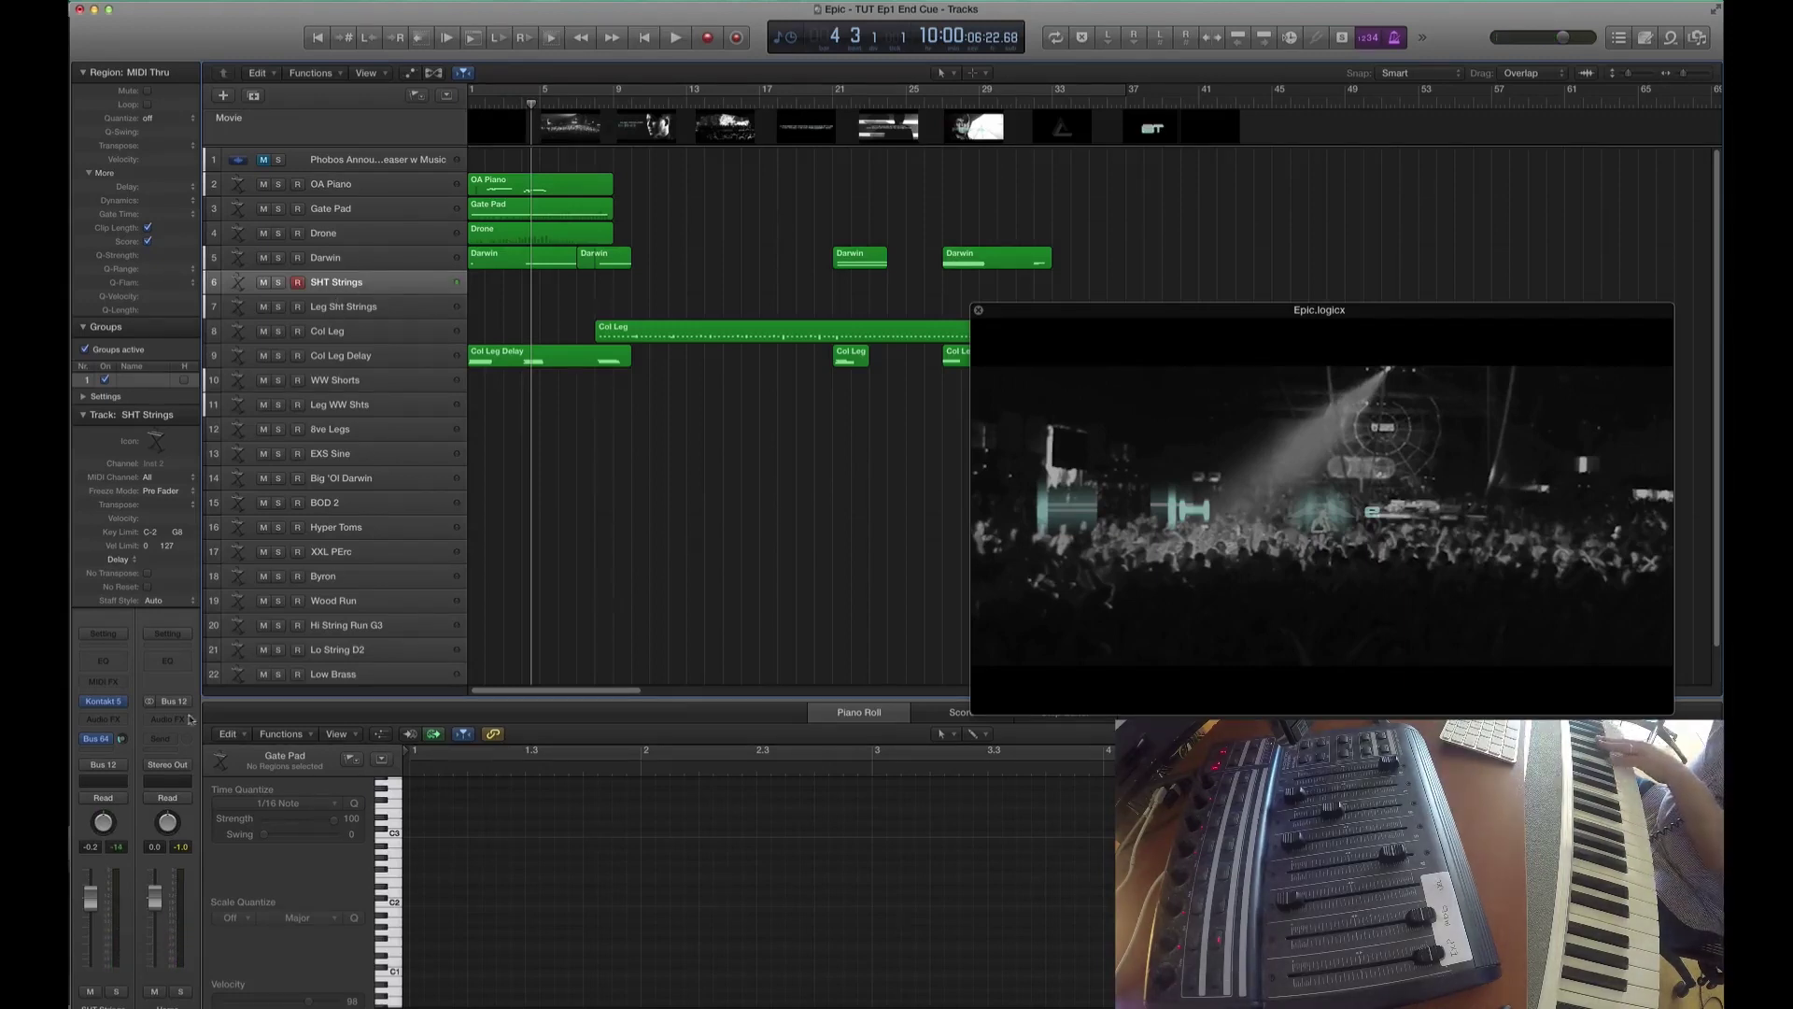
{"action": "left_click", "coordinate": [357, 305]}
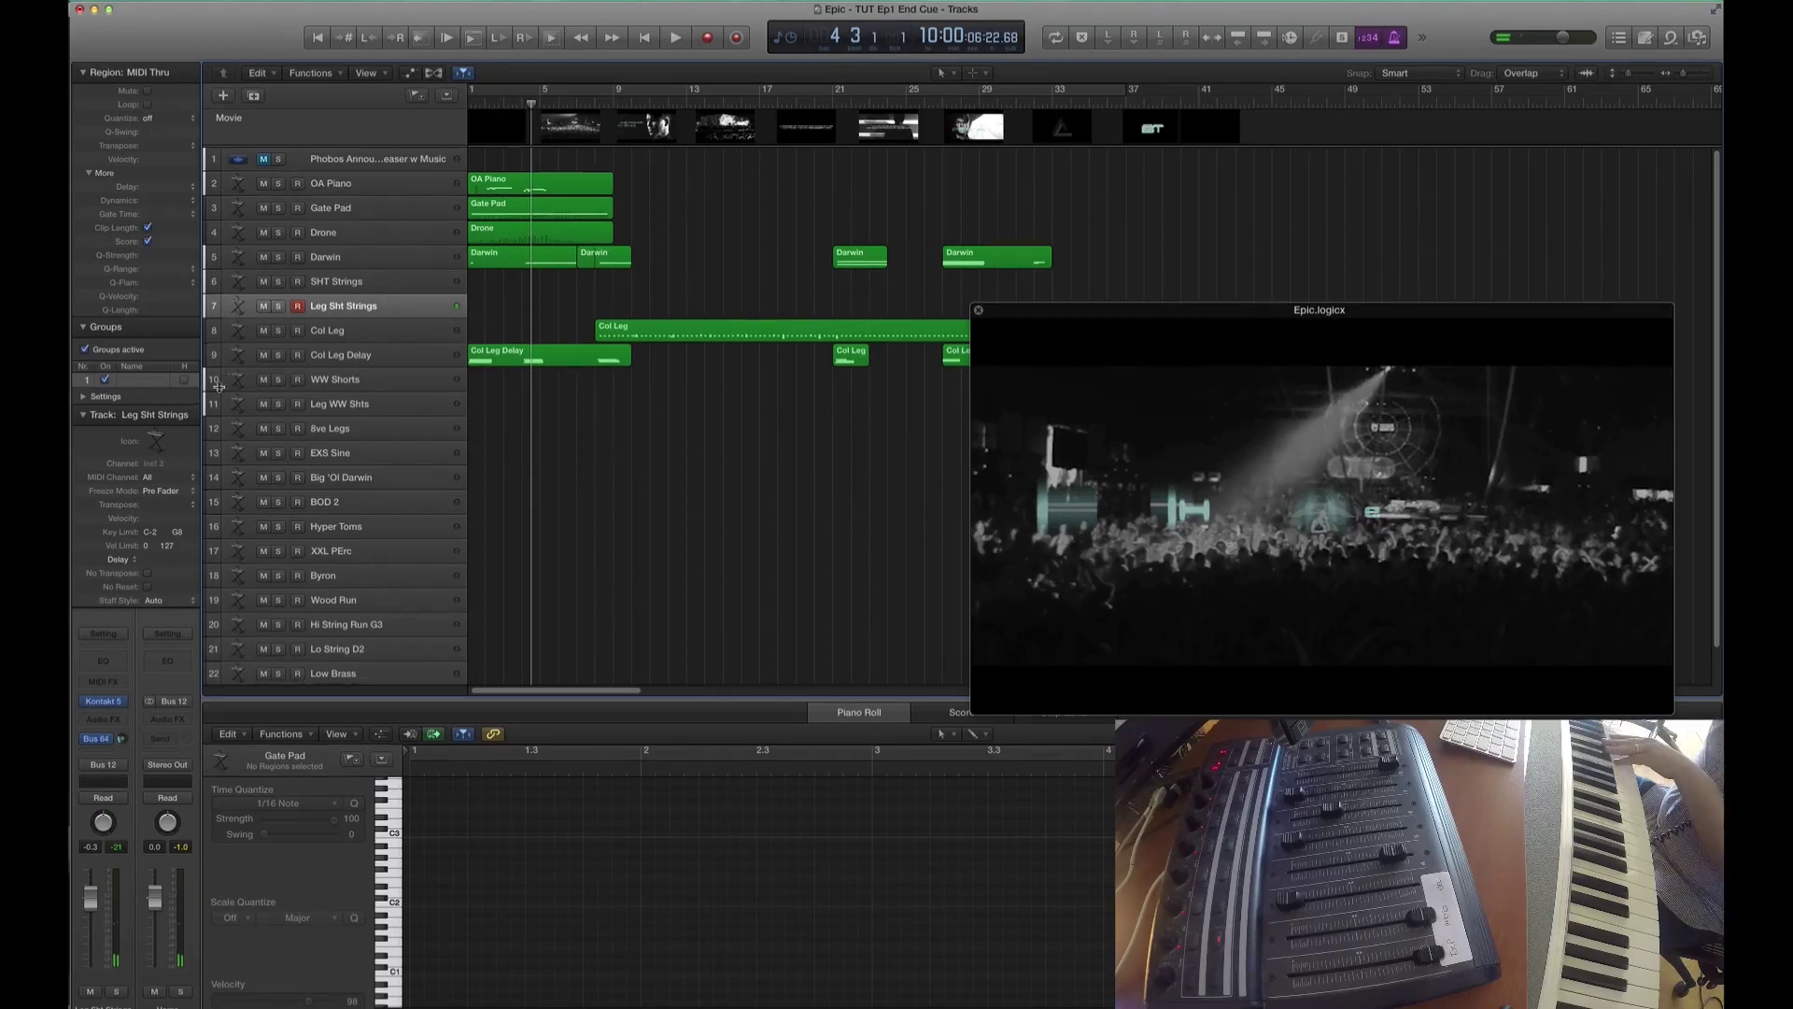
- Record an SHT Strings region from bar 8 to about bar 22
{"action": "left_click", "coordinate": [353, 280]}
{"action": "left_click", "coordinate": [594, 102]}
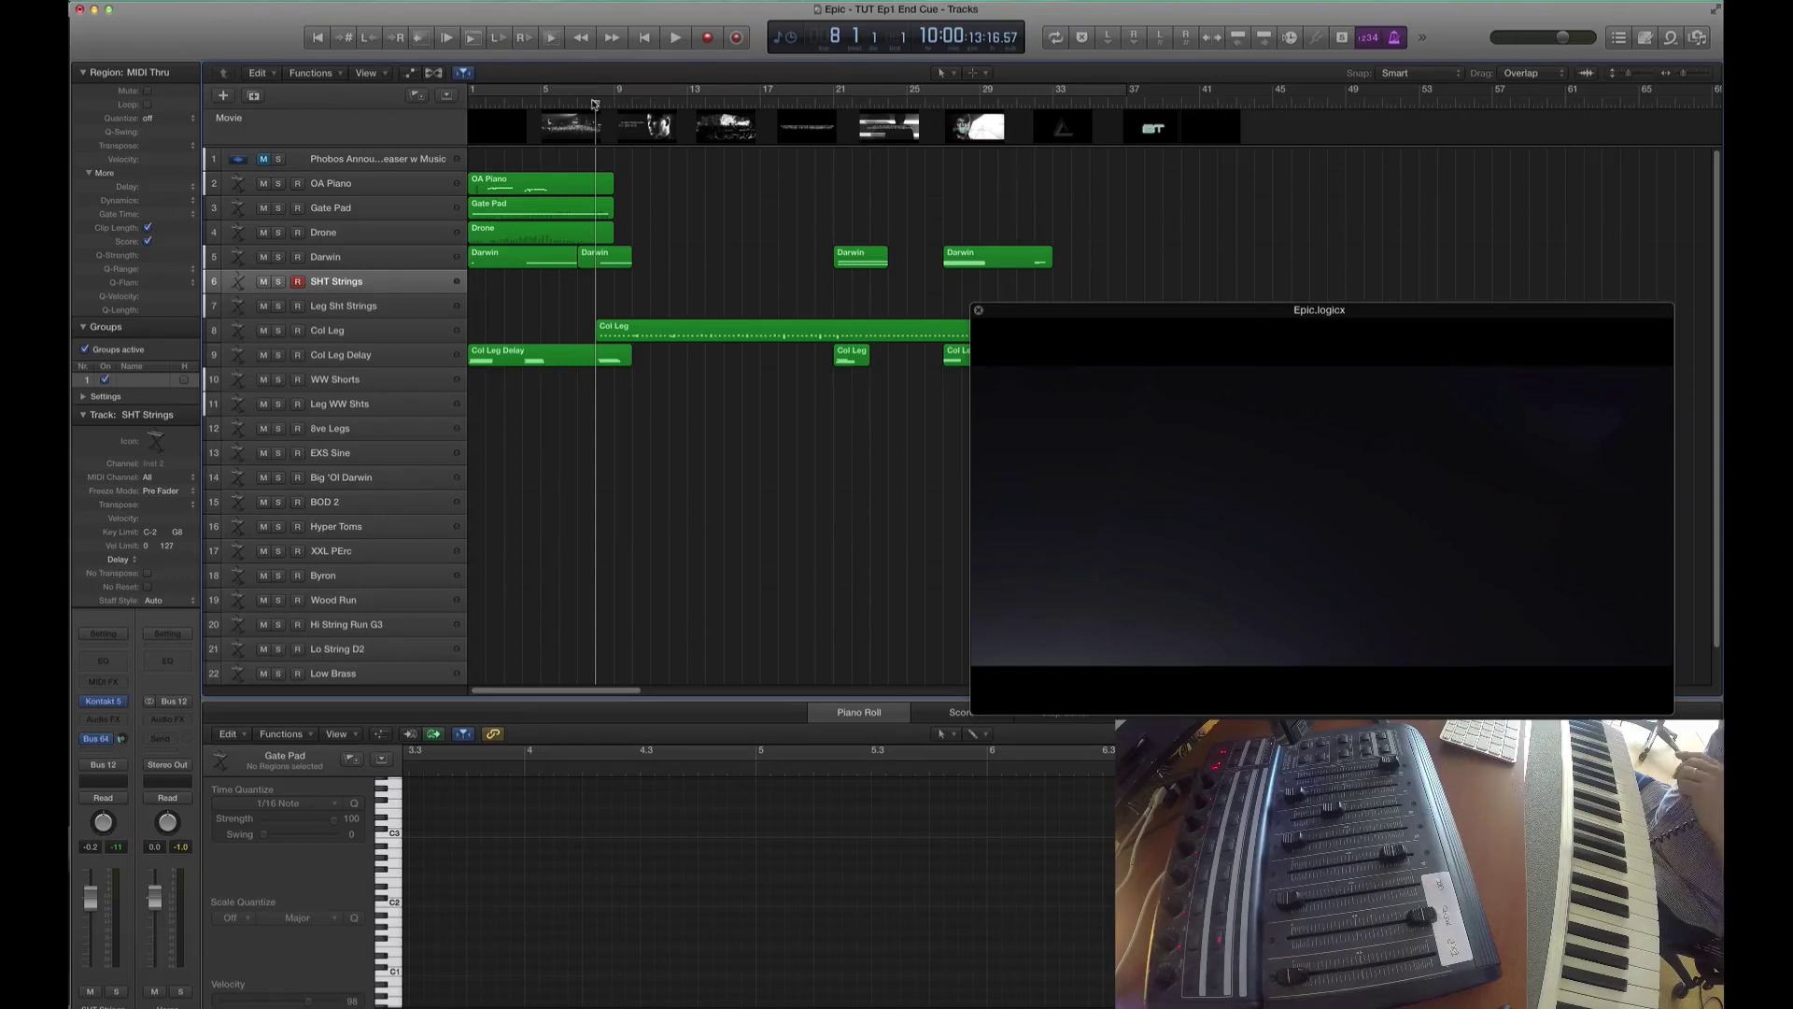
{"action": "key", "text": "r"}
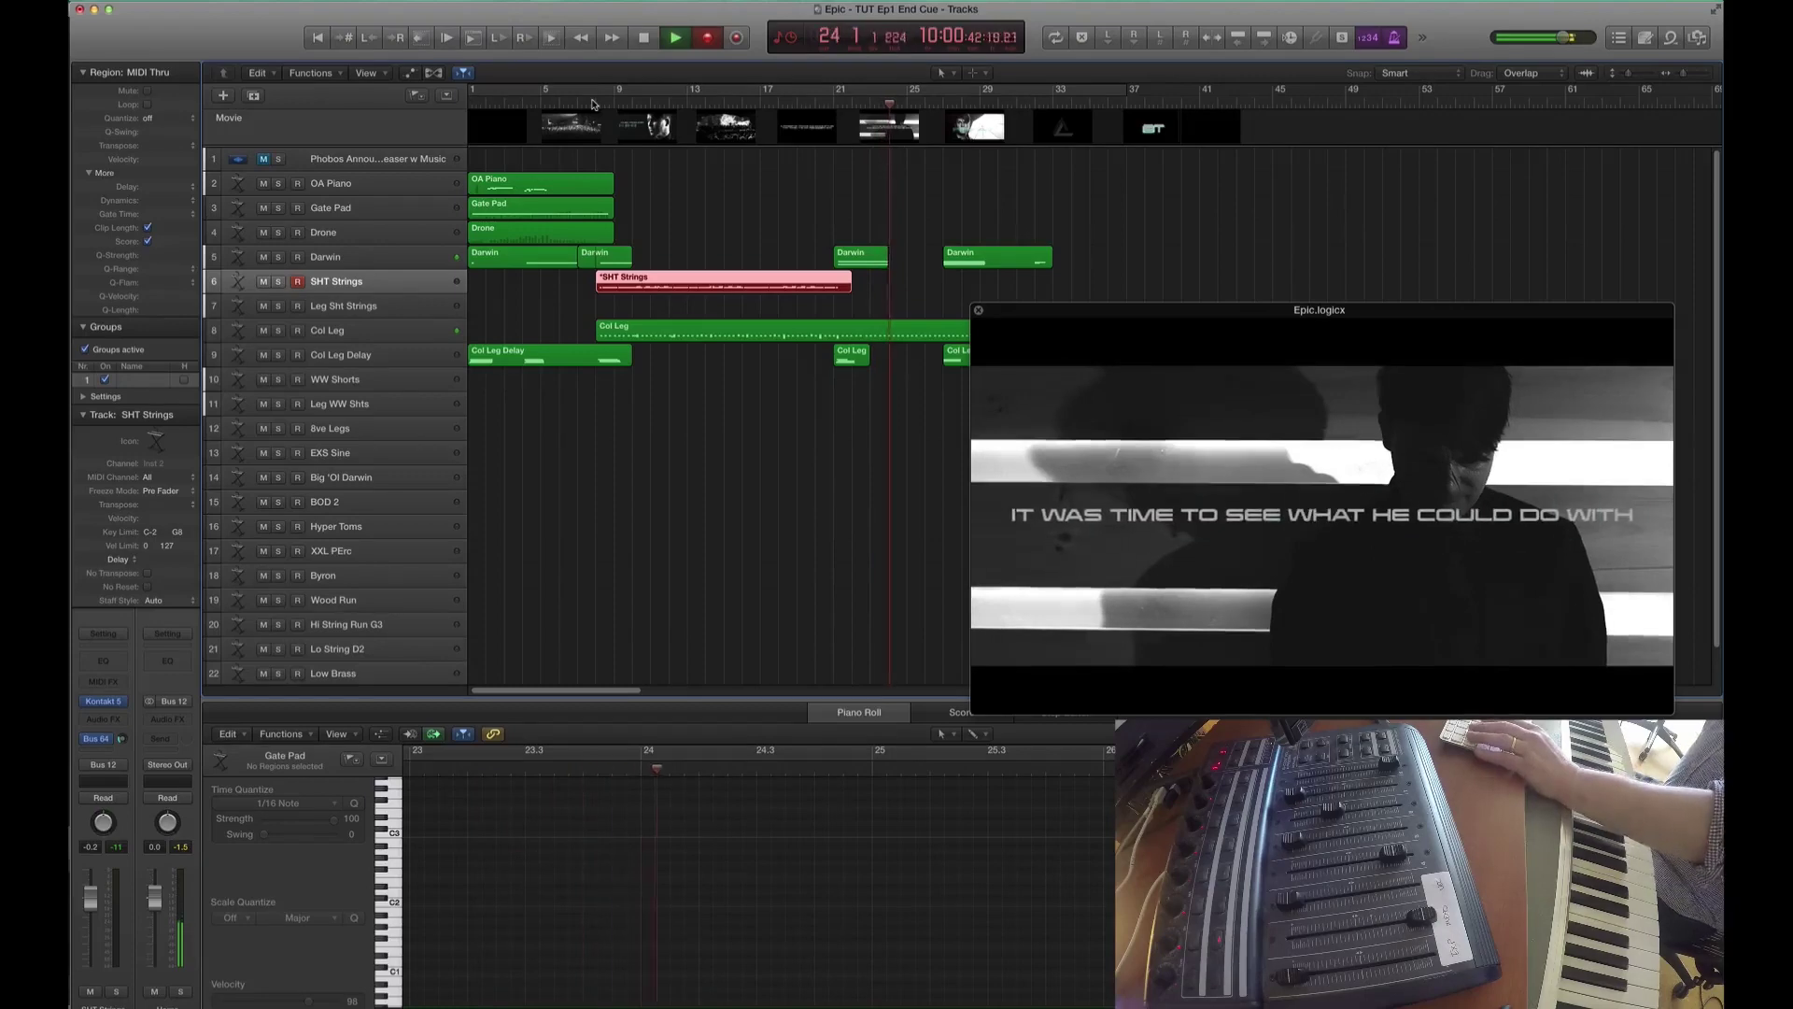
{"action": "key", "text": "shift+r"}
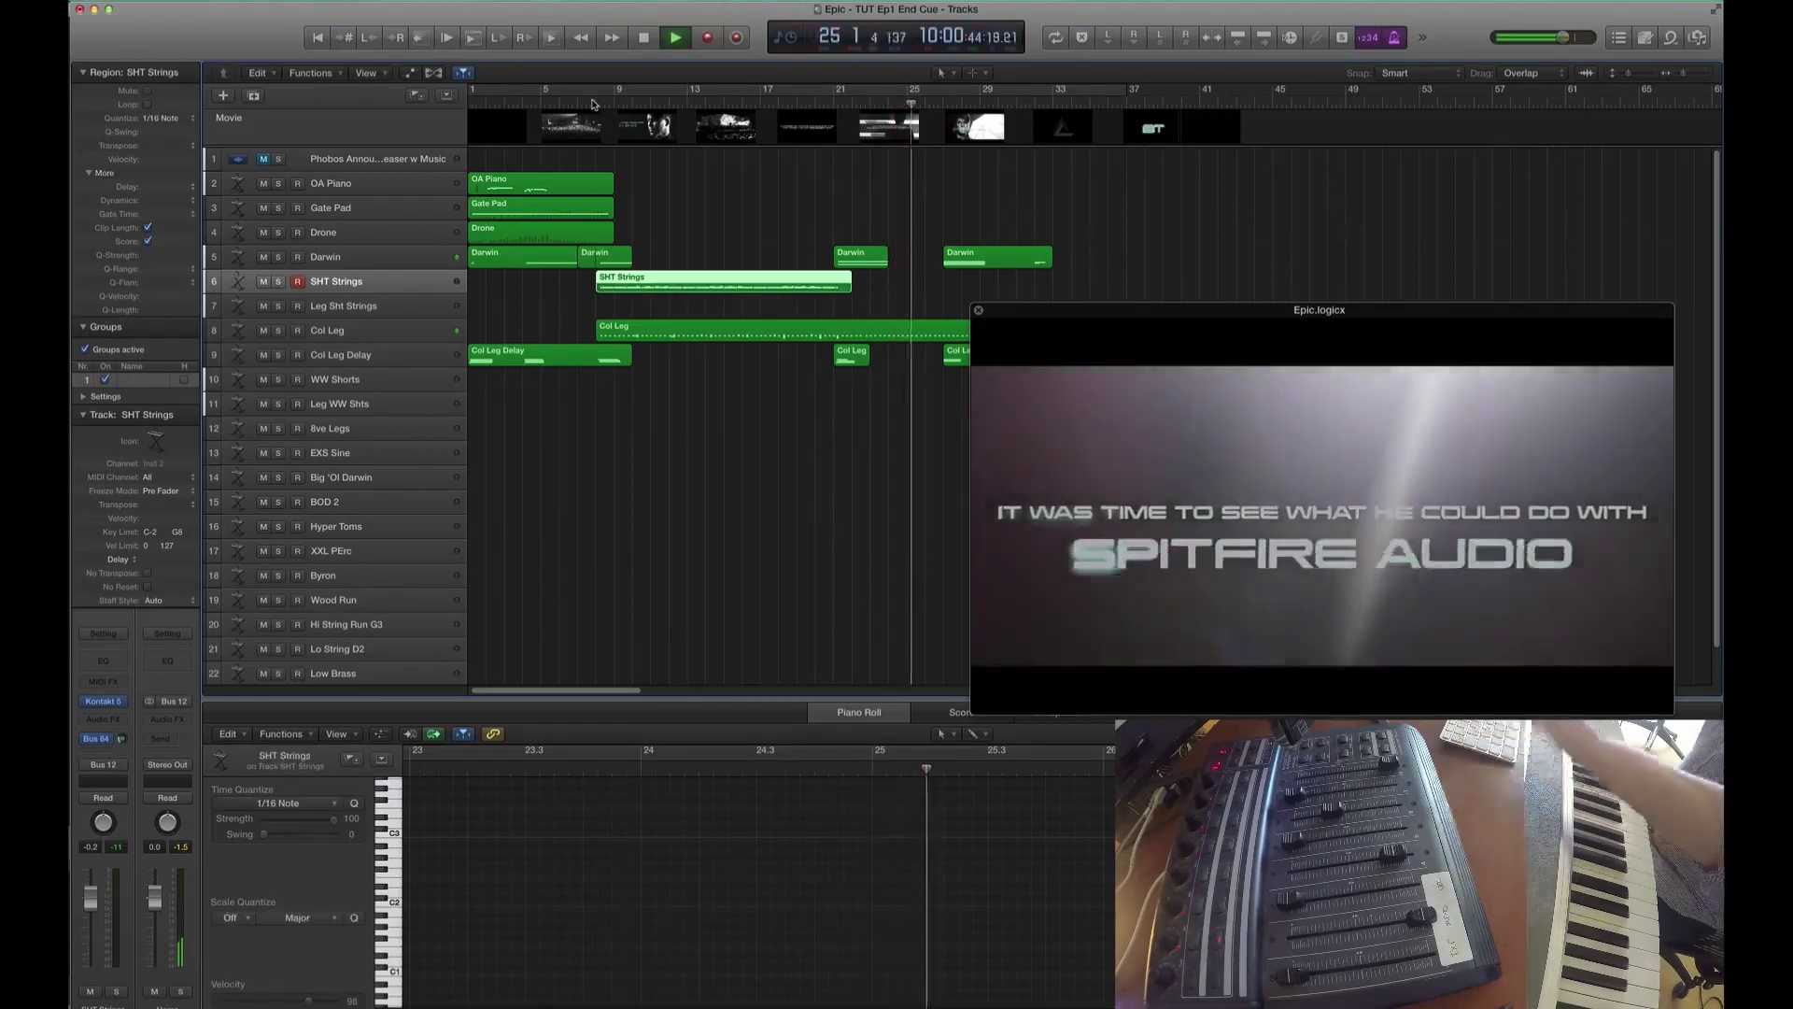
{"action": "key", "text": "space"}
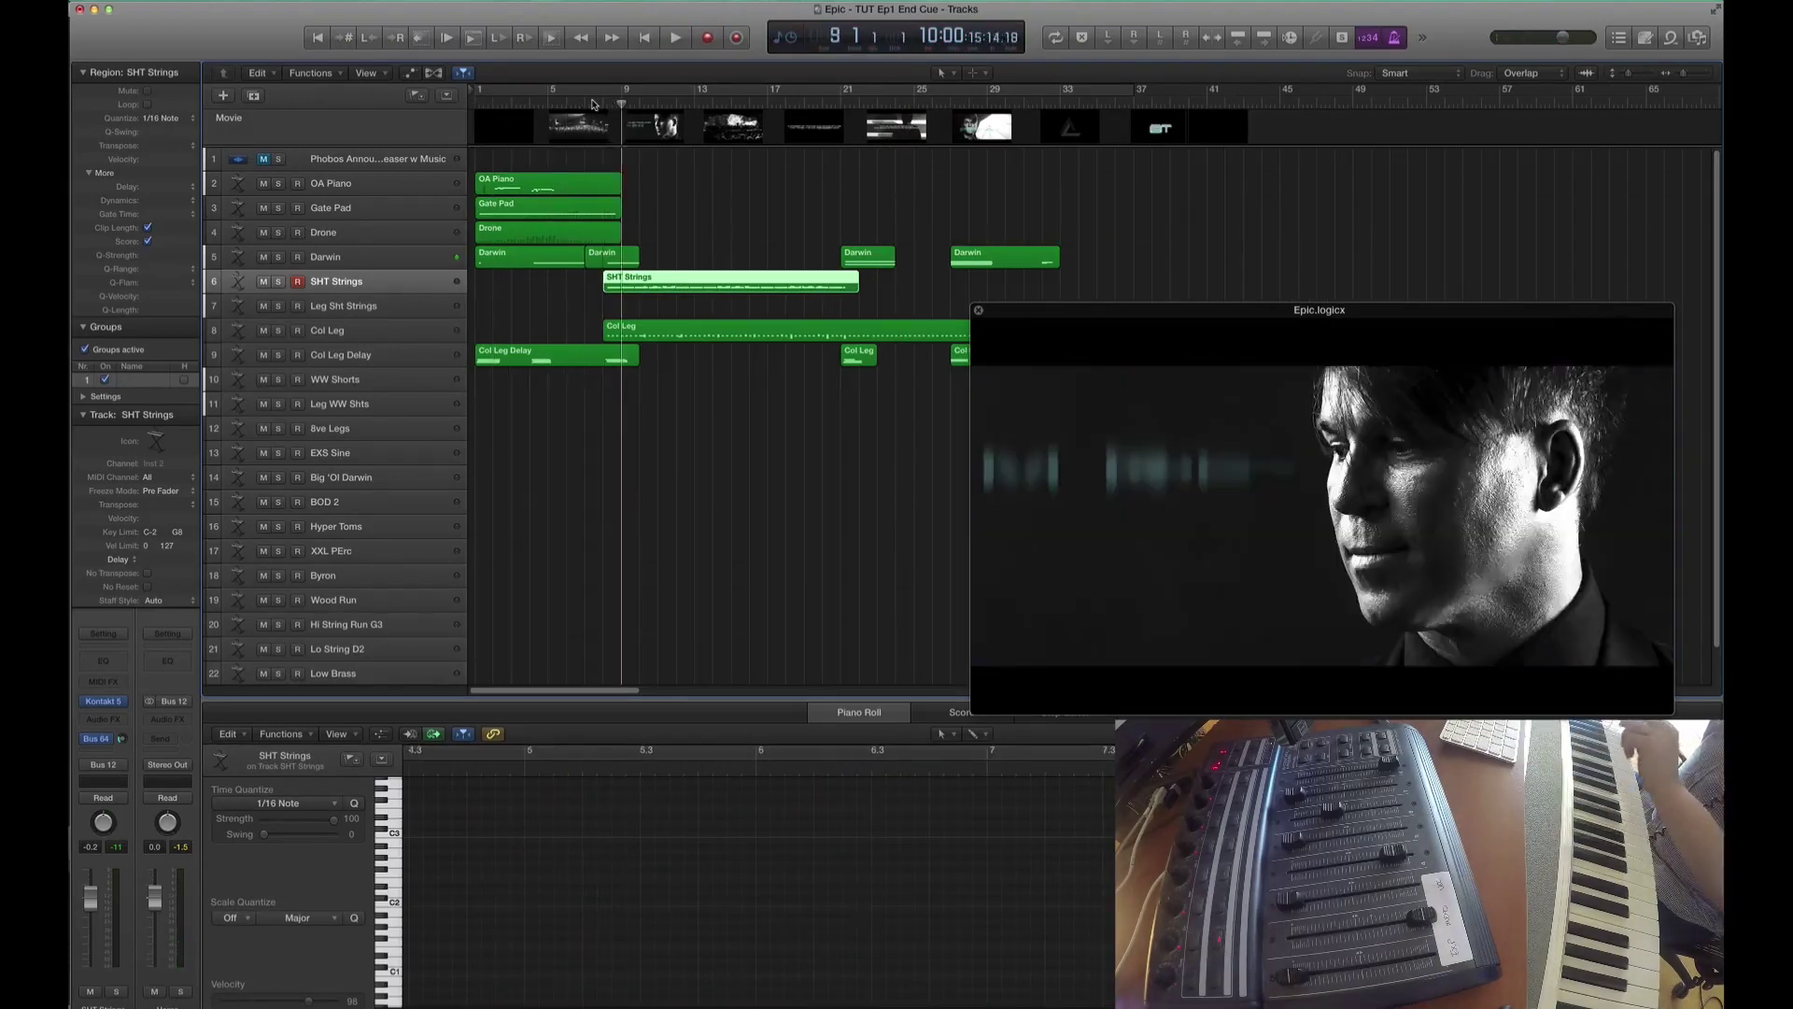
- Copy the SHT Strings region onto the Leg Sht Strings track at bar 8 and play back the layered result
{"action": "key", "text": "comma"}
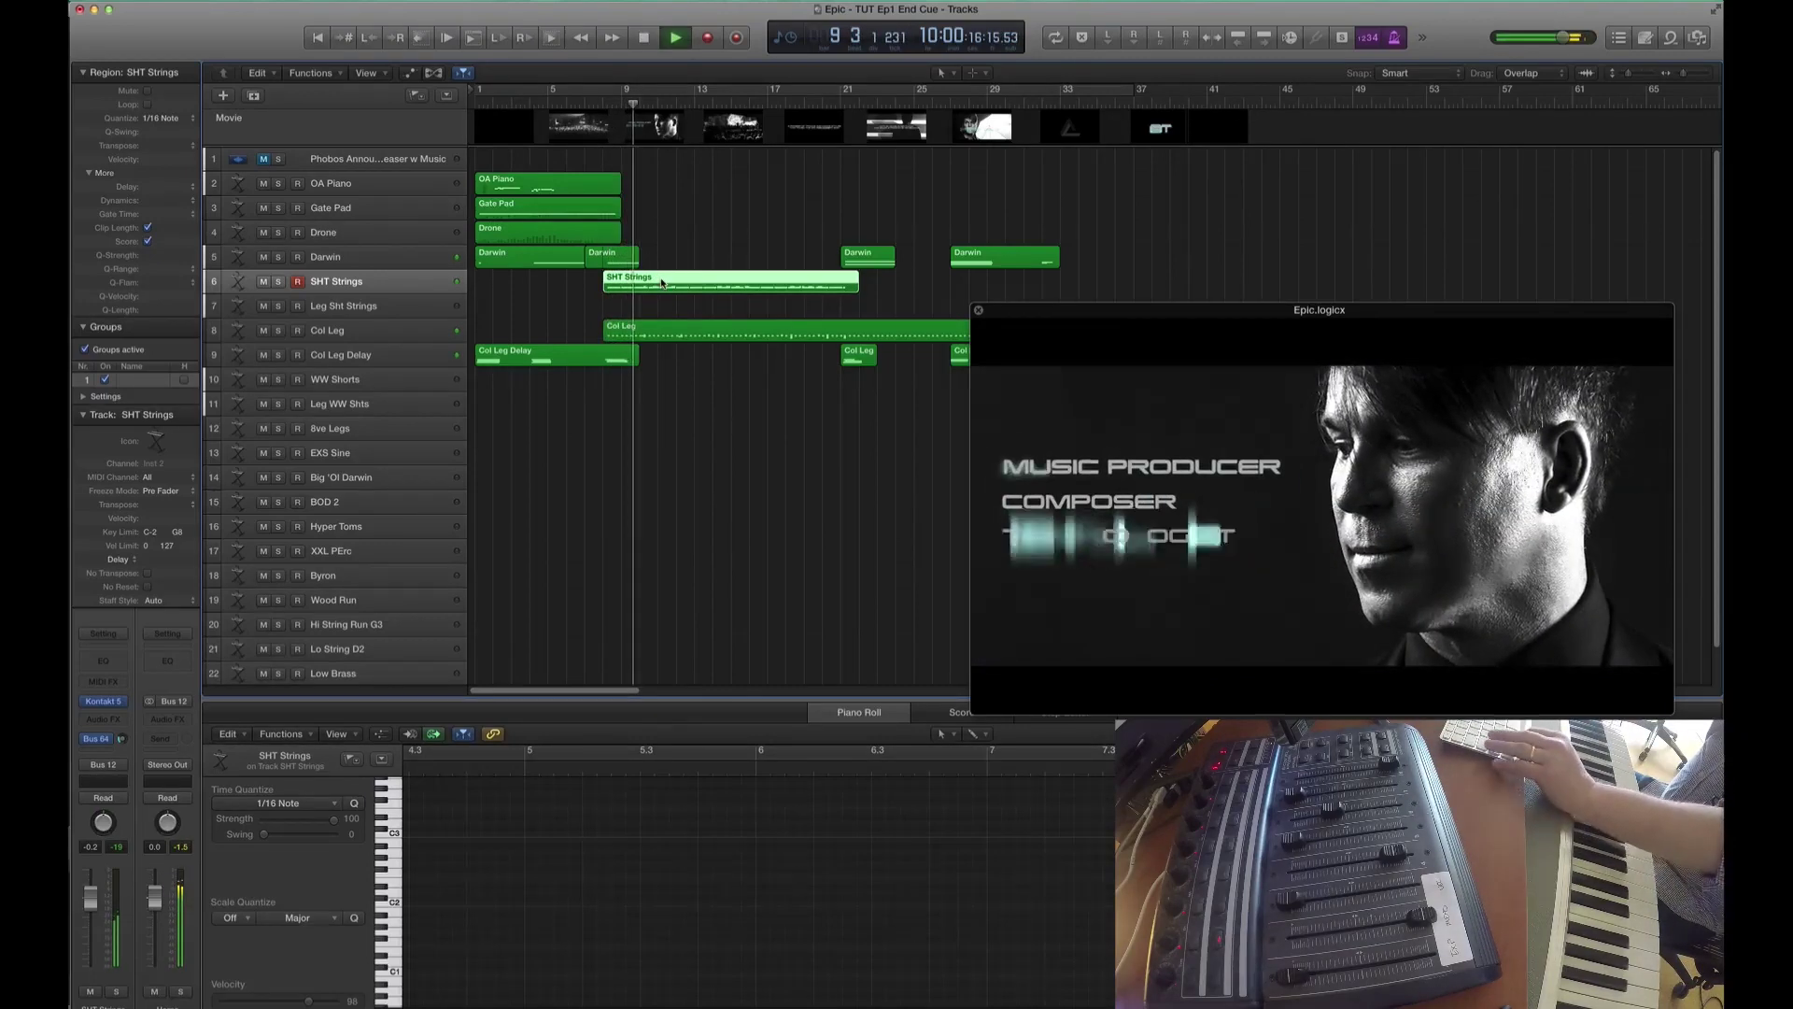
{"action": "left_click_drag", "start_coordinate": [659, 284], "coordinate": [662, 316]}
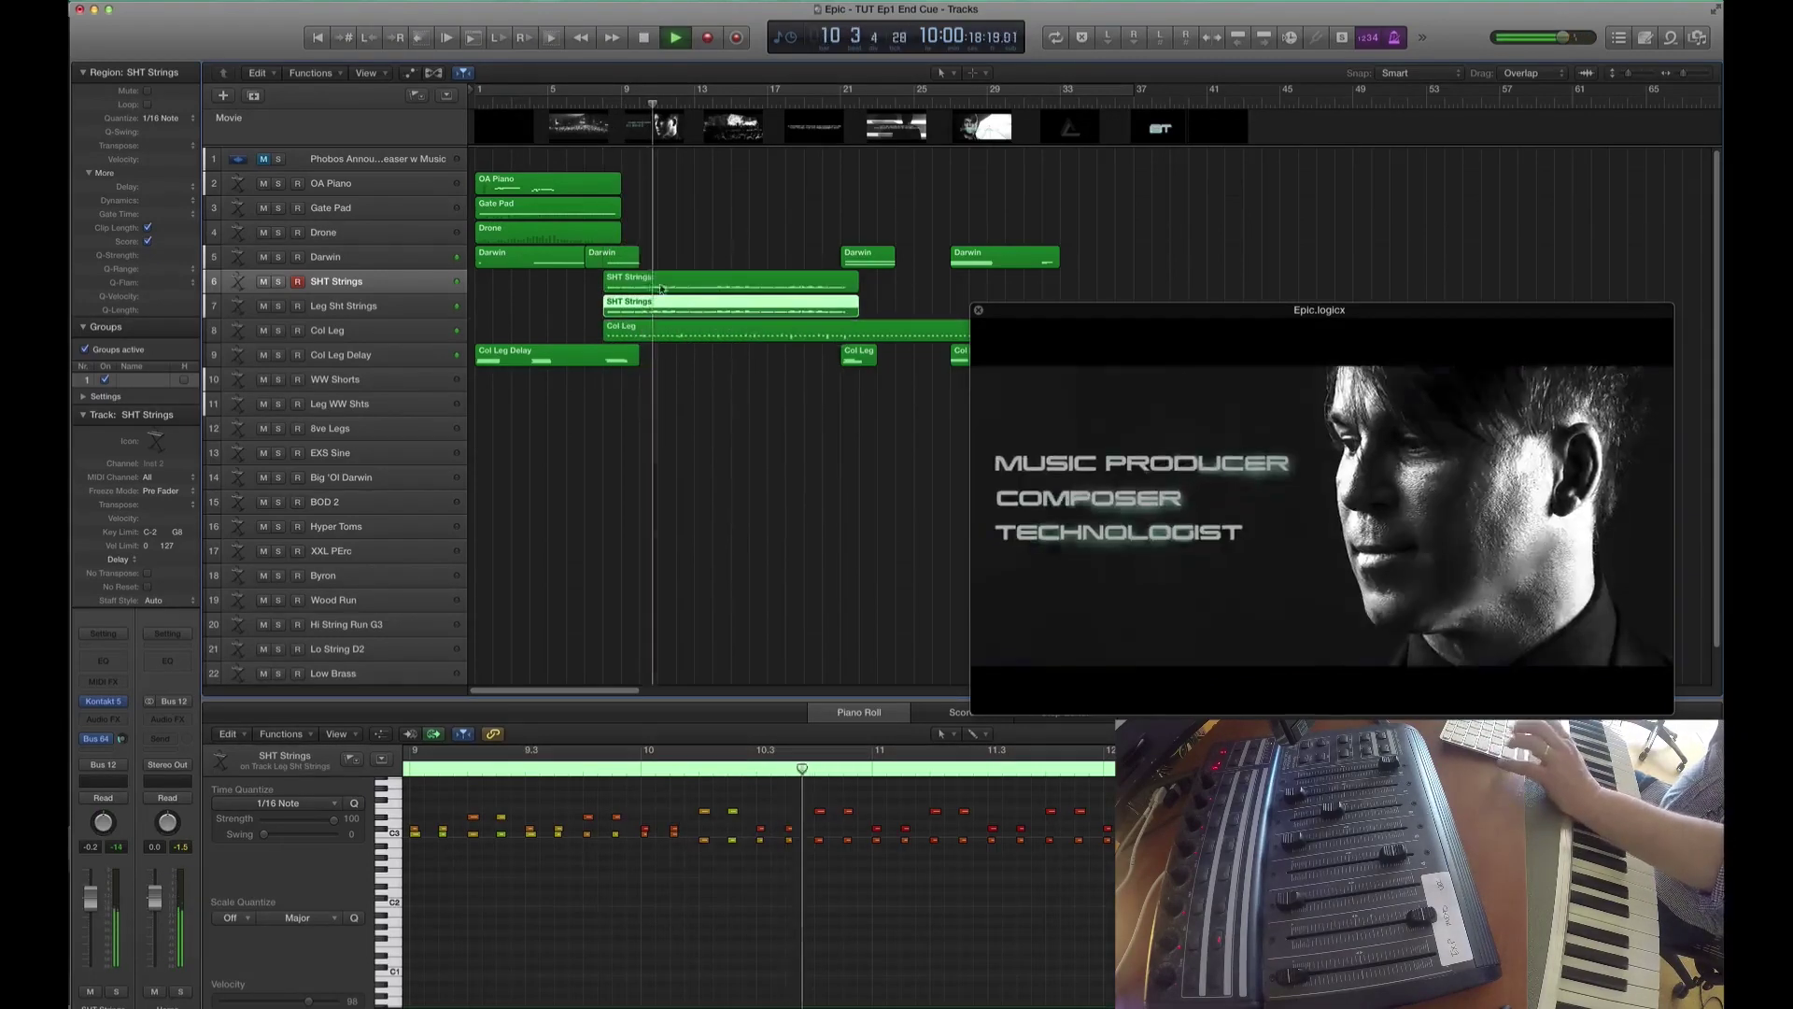
{"action": "left_click", "coordinate": [381, 304]}
{"action": "key", "text": "space"}
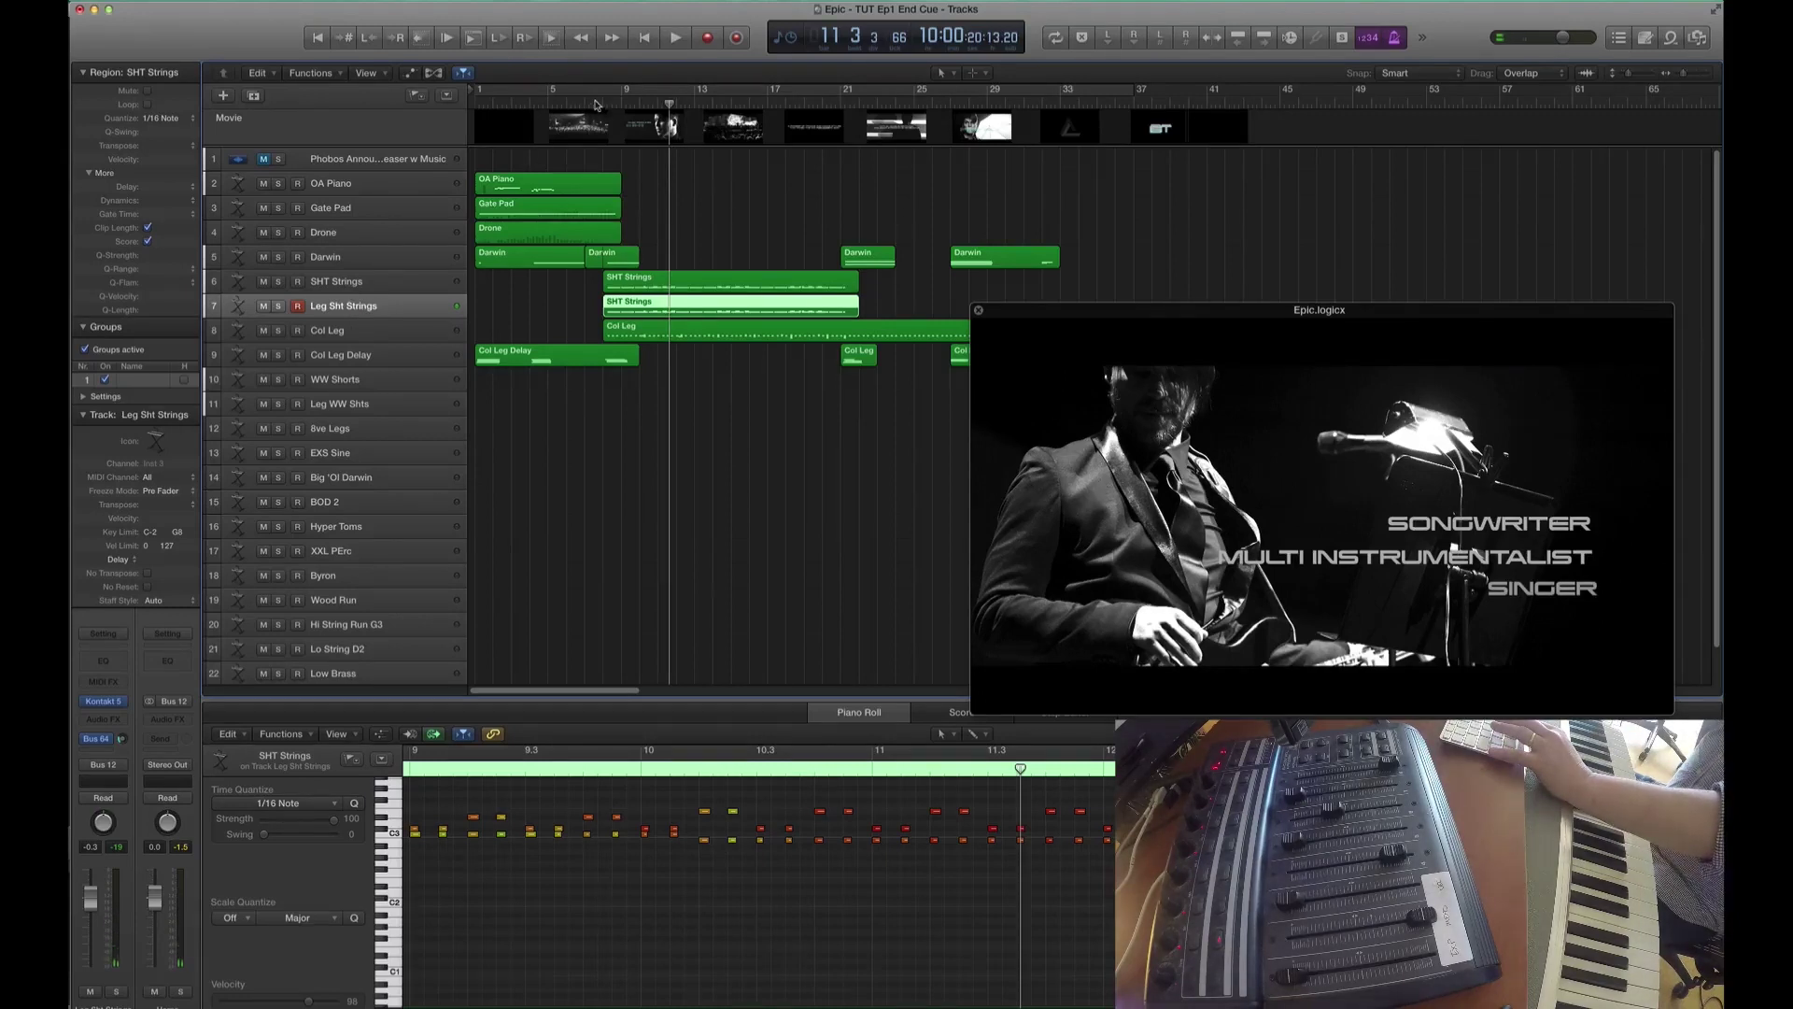
{"action": "left_click", "coordinate": [595, 105]}
{"action": "key", "text": "space"}
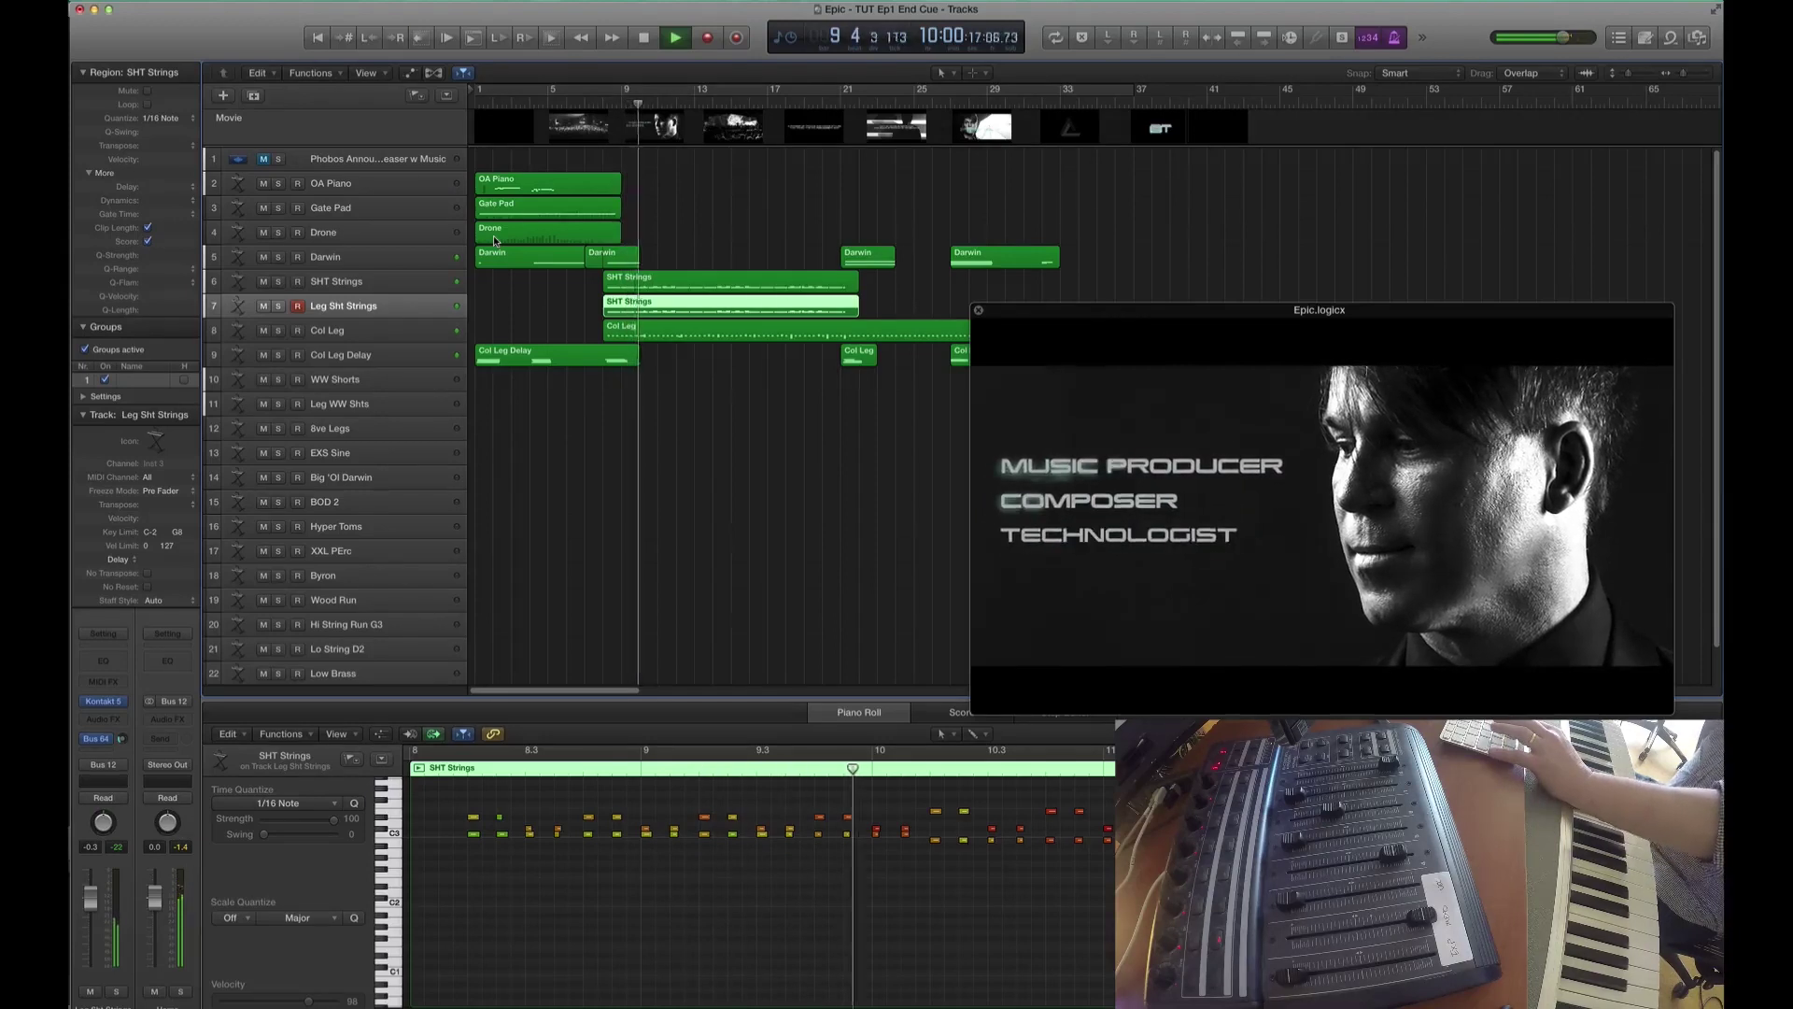
- Discard a first WW Shorts take started around bar 7 and record a WW Shorts region from bar 10 to about bar 22
{"action": "left_click", "coordinate": [334, 377]}
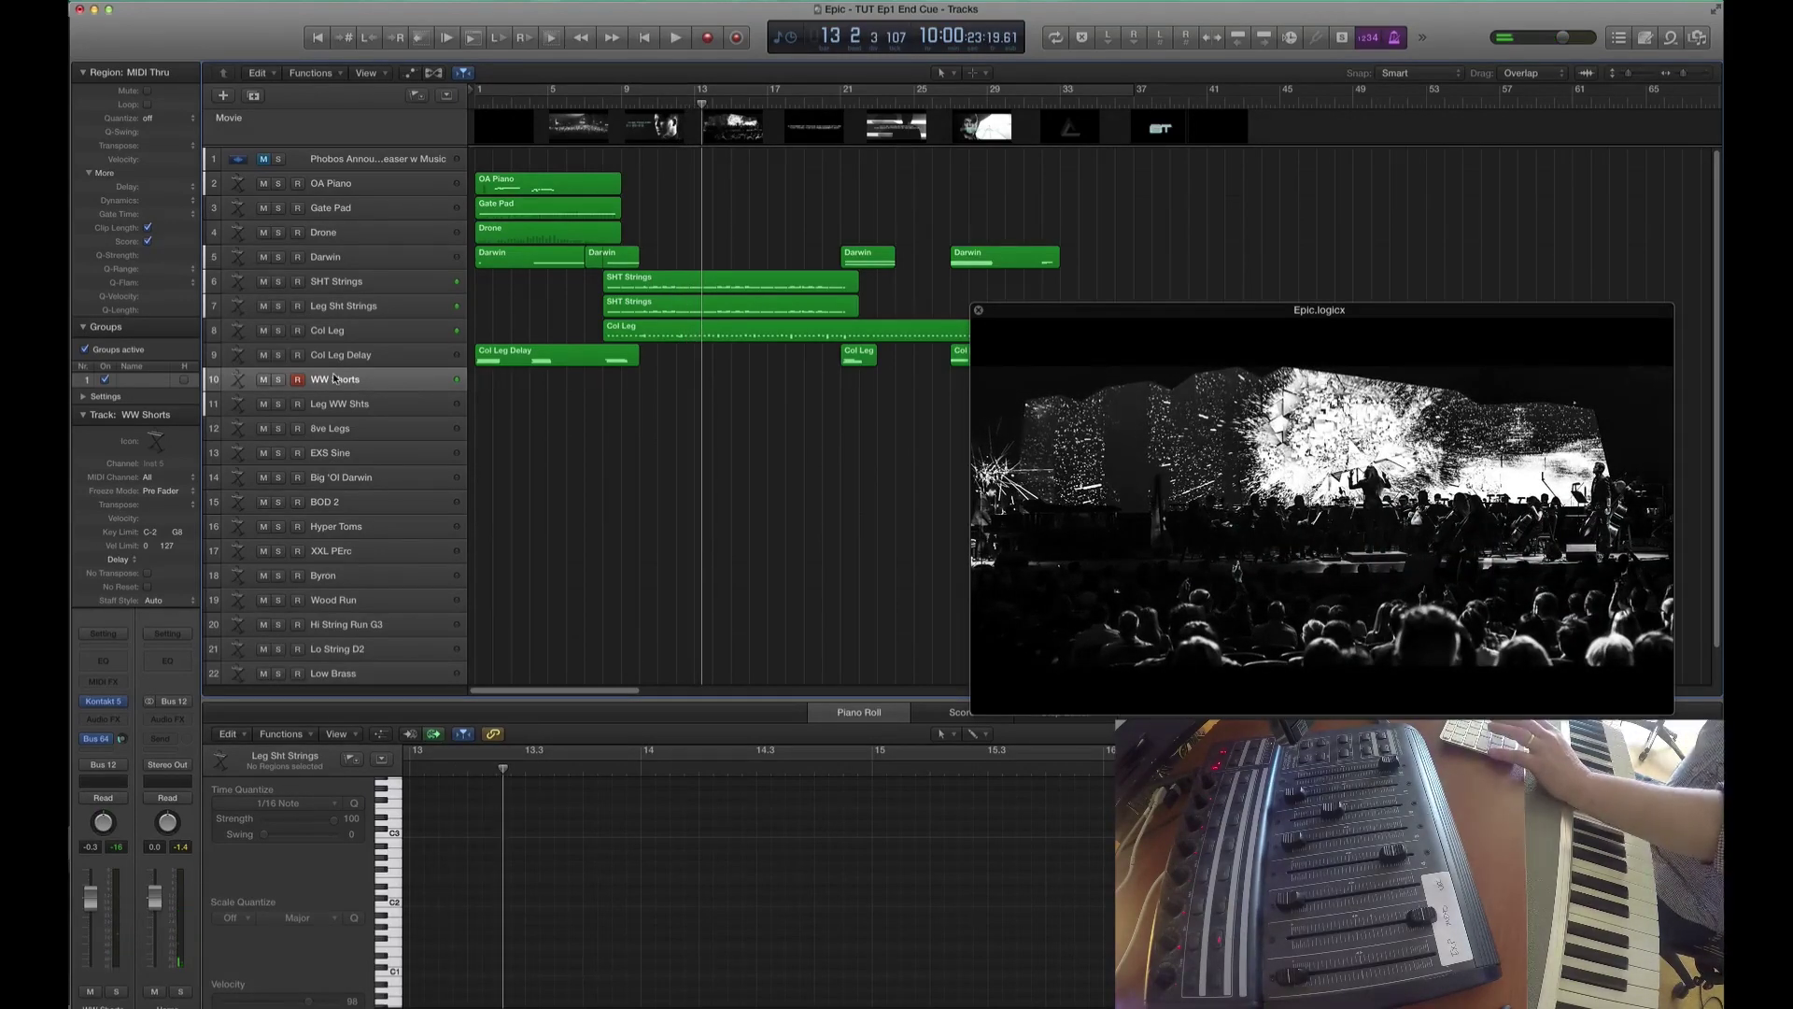
{"action": "key", "text": "comma"}
{"action": "key", "text": "comma"}
{"action": "key", "text": "comma"}
{"action": "key", "text": "comma"}
{"action": "key", "text": "comma"}
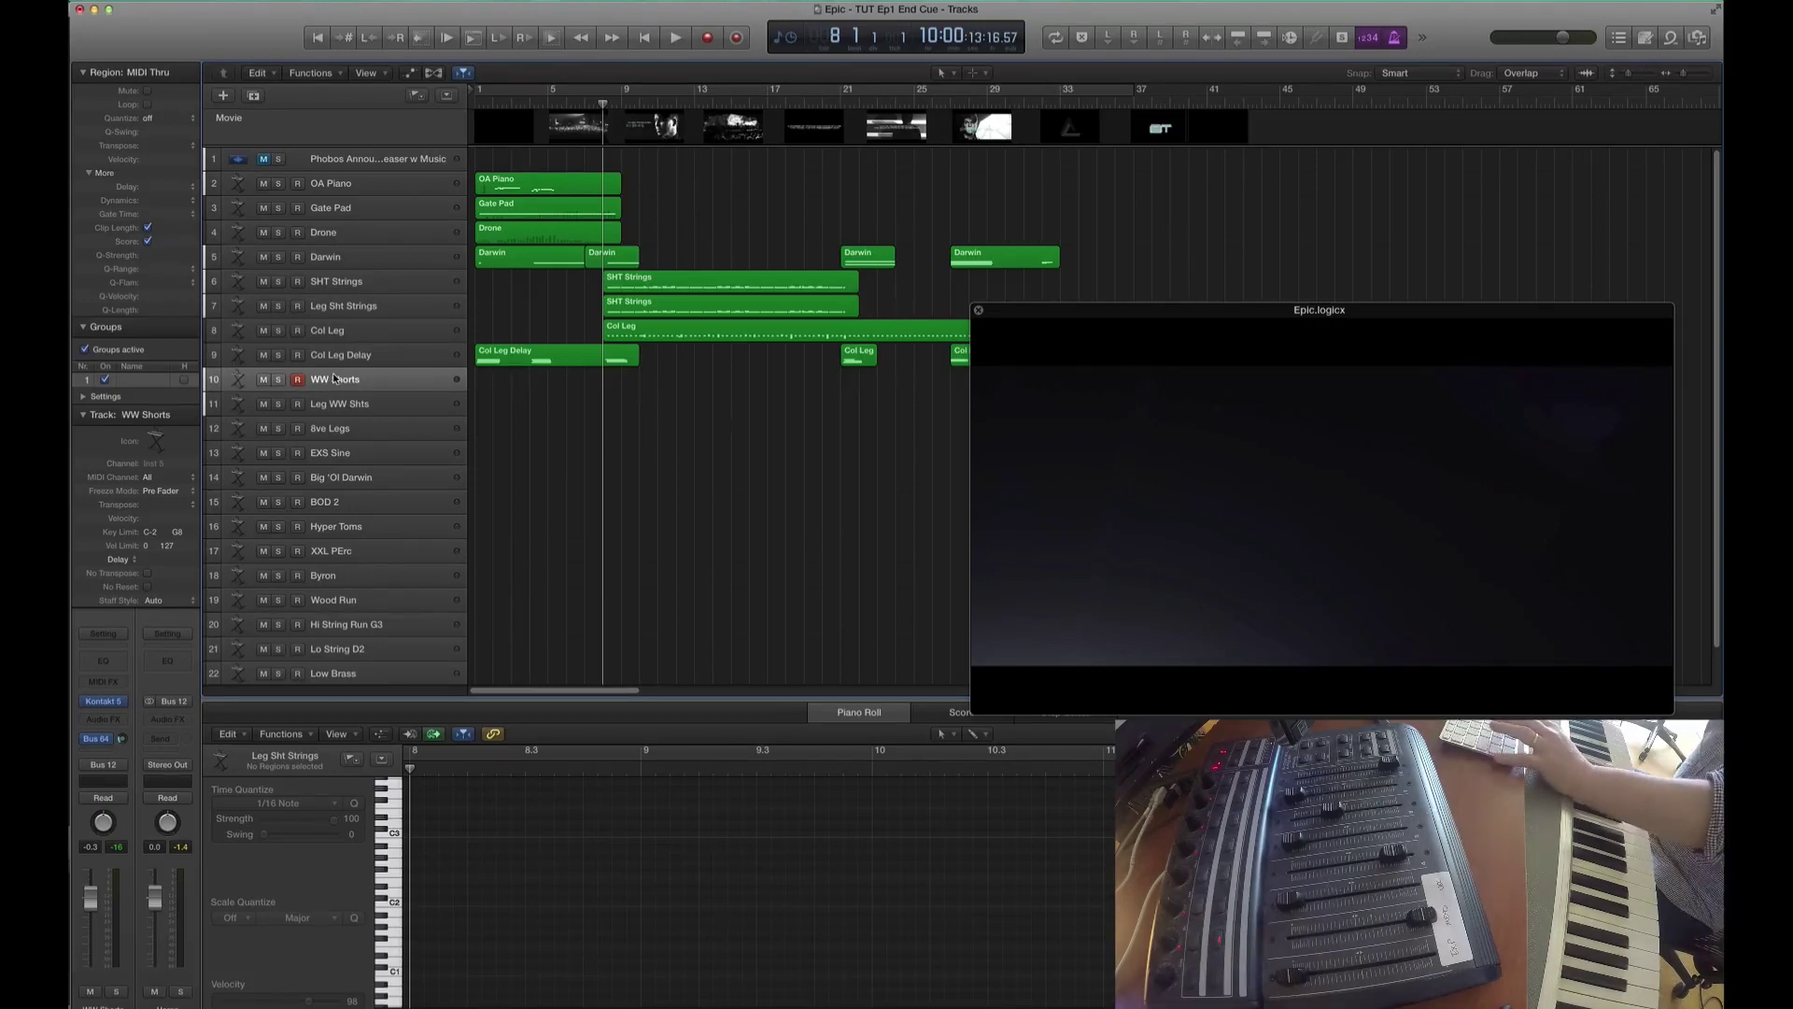
{"action": "key", "text": "r"}
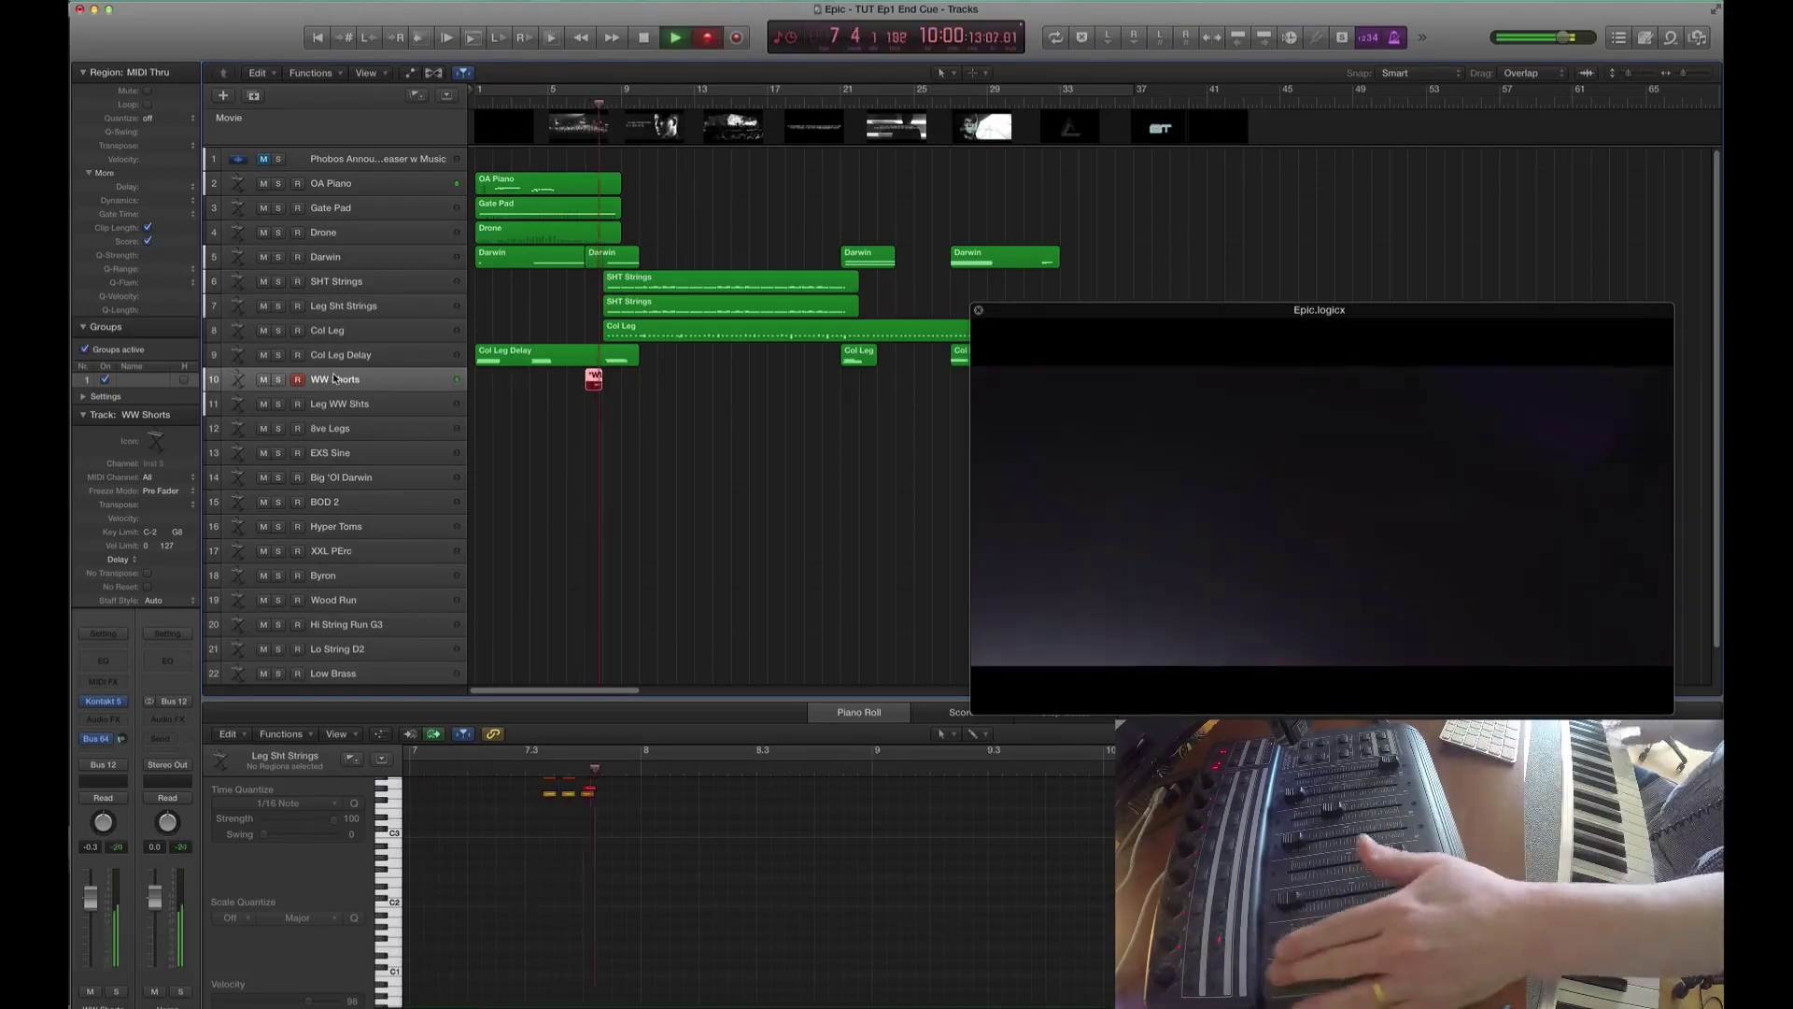
{"action": "key", "text": "space"}
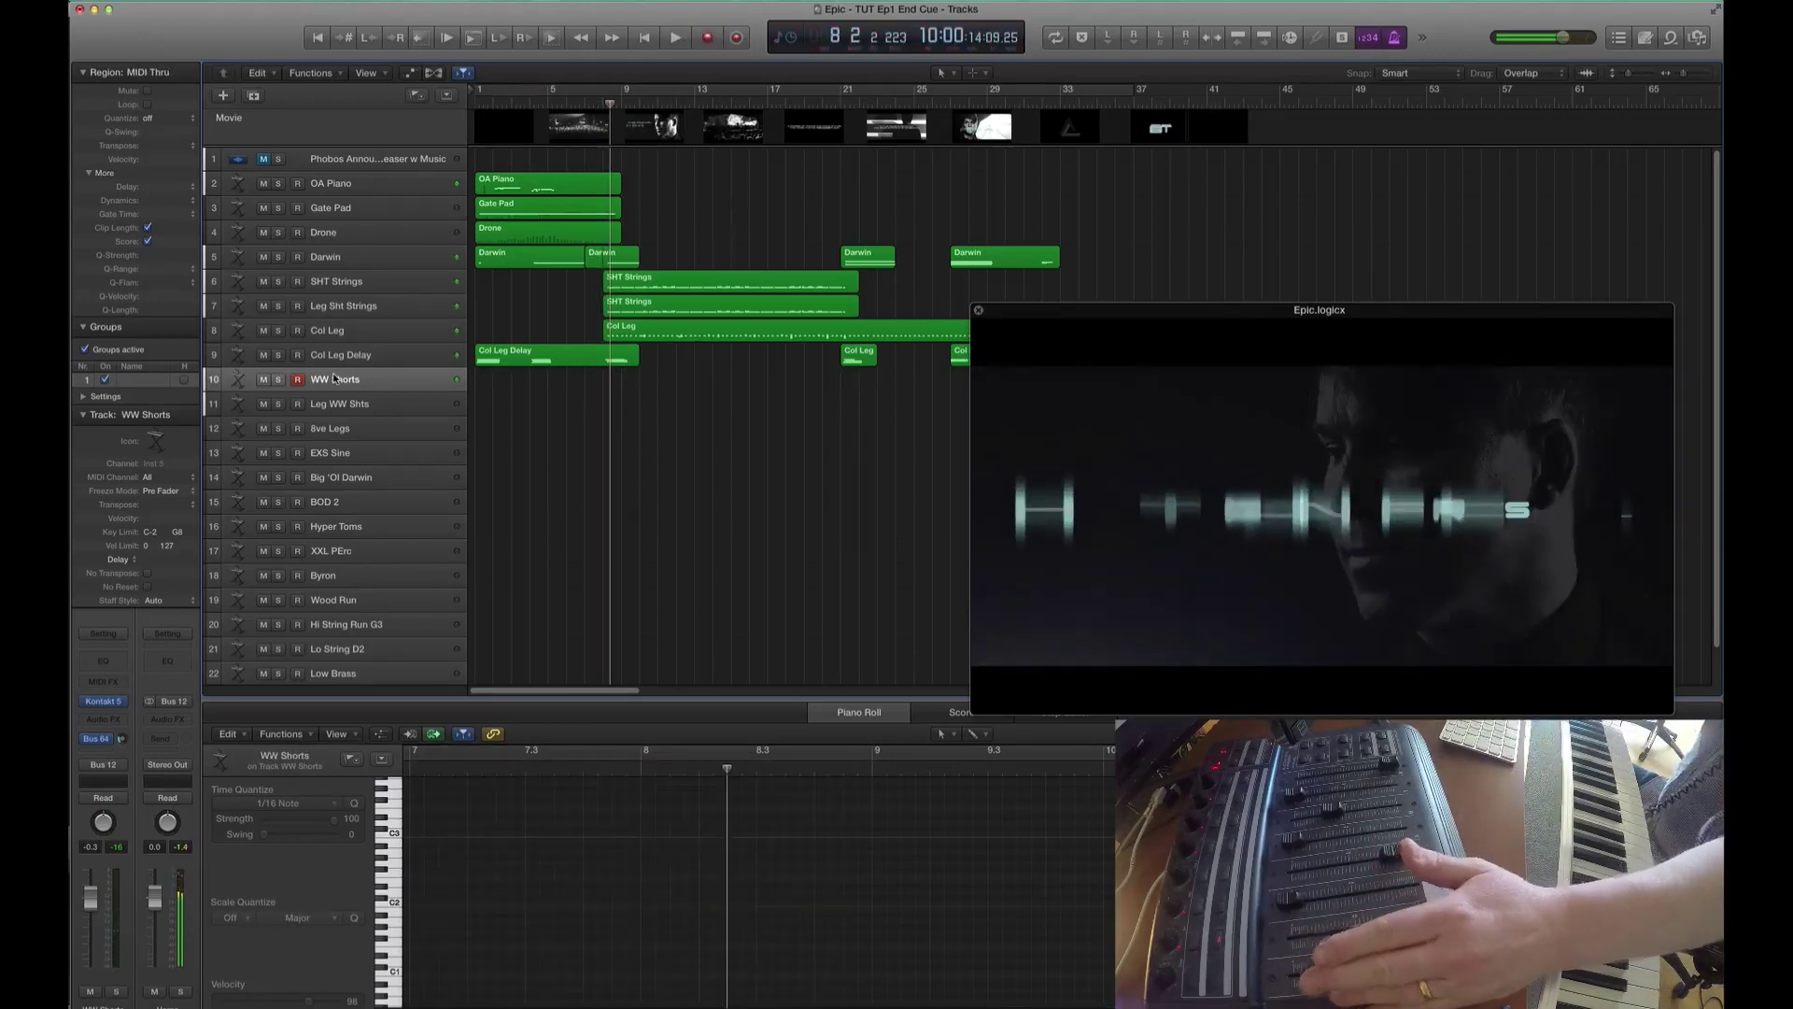
{"action": "key", "text": "r"}
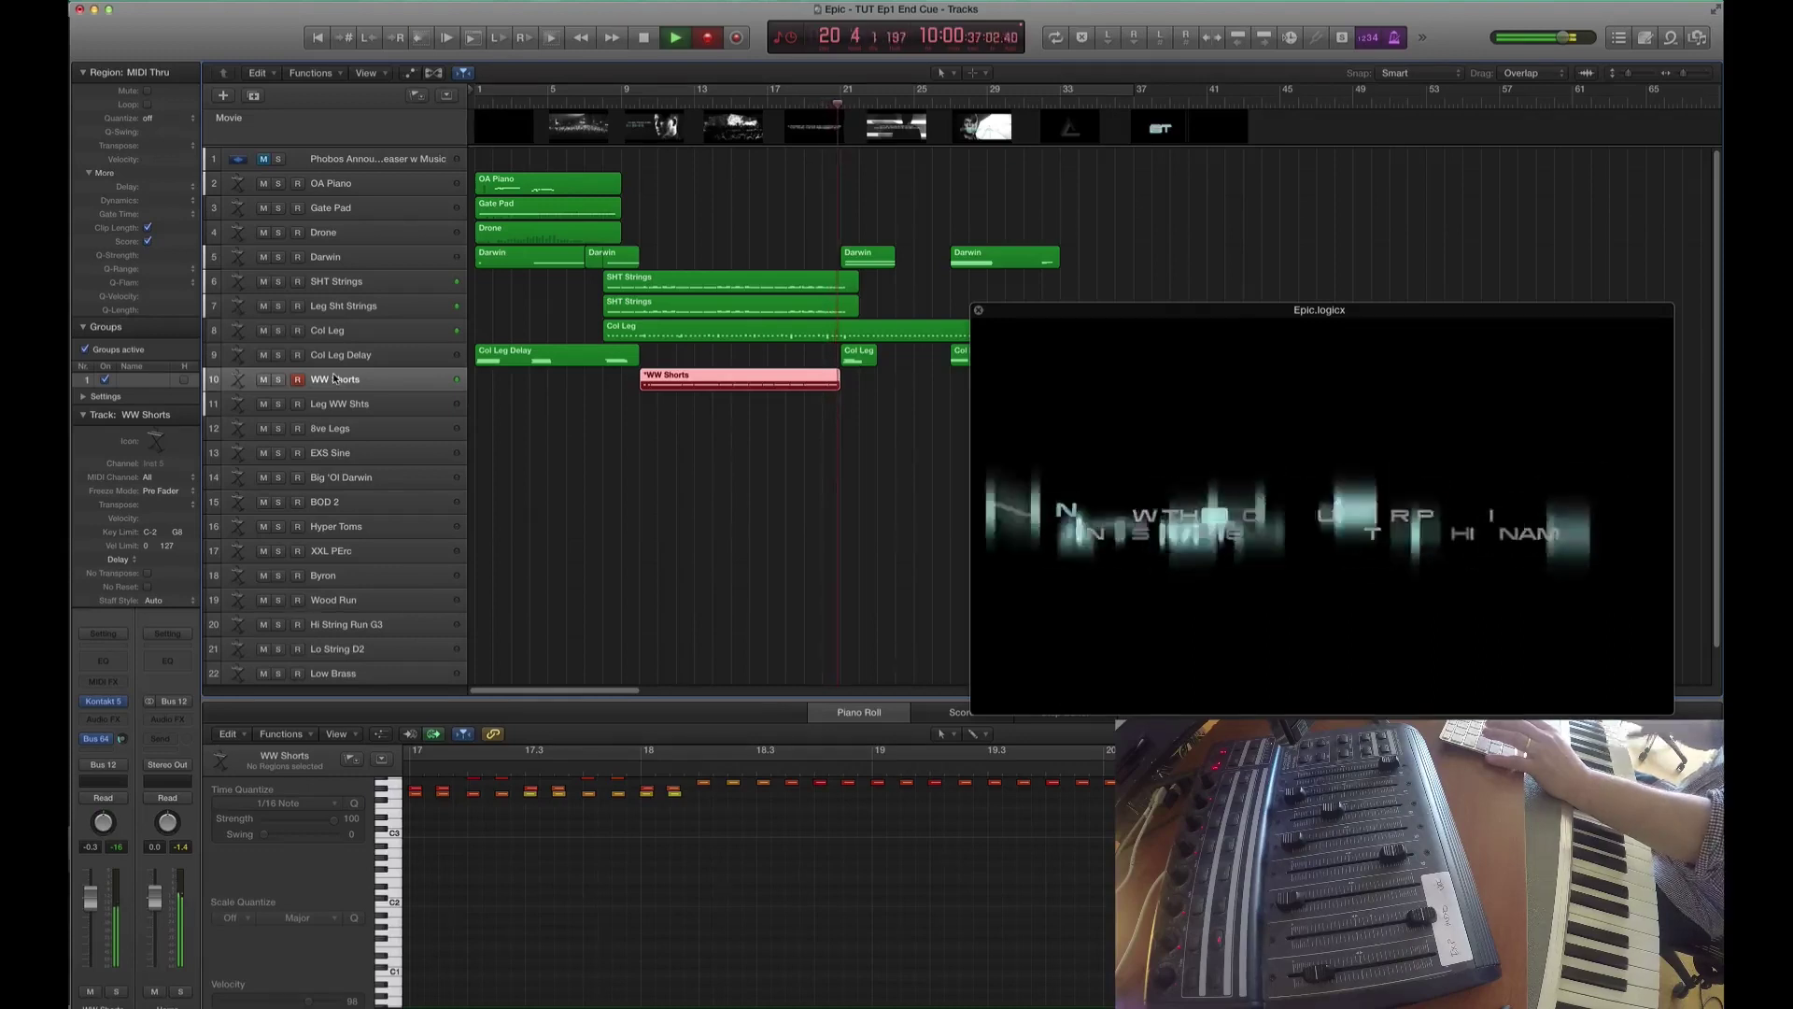
{"action": "key", "text": "shift+r"}
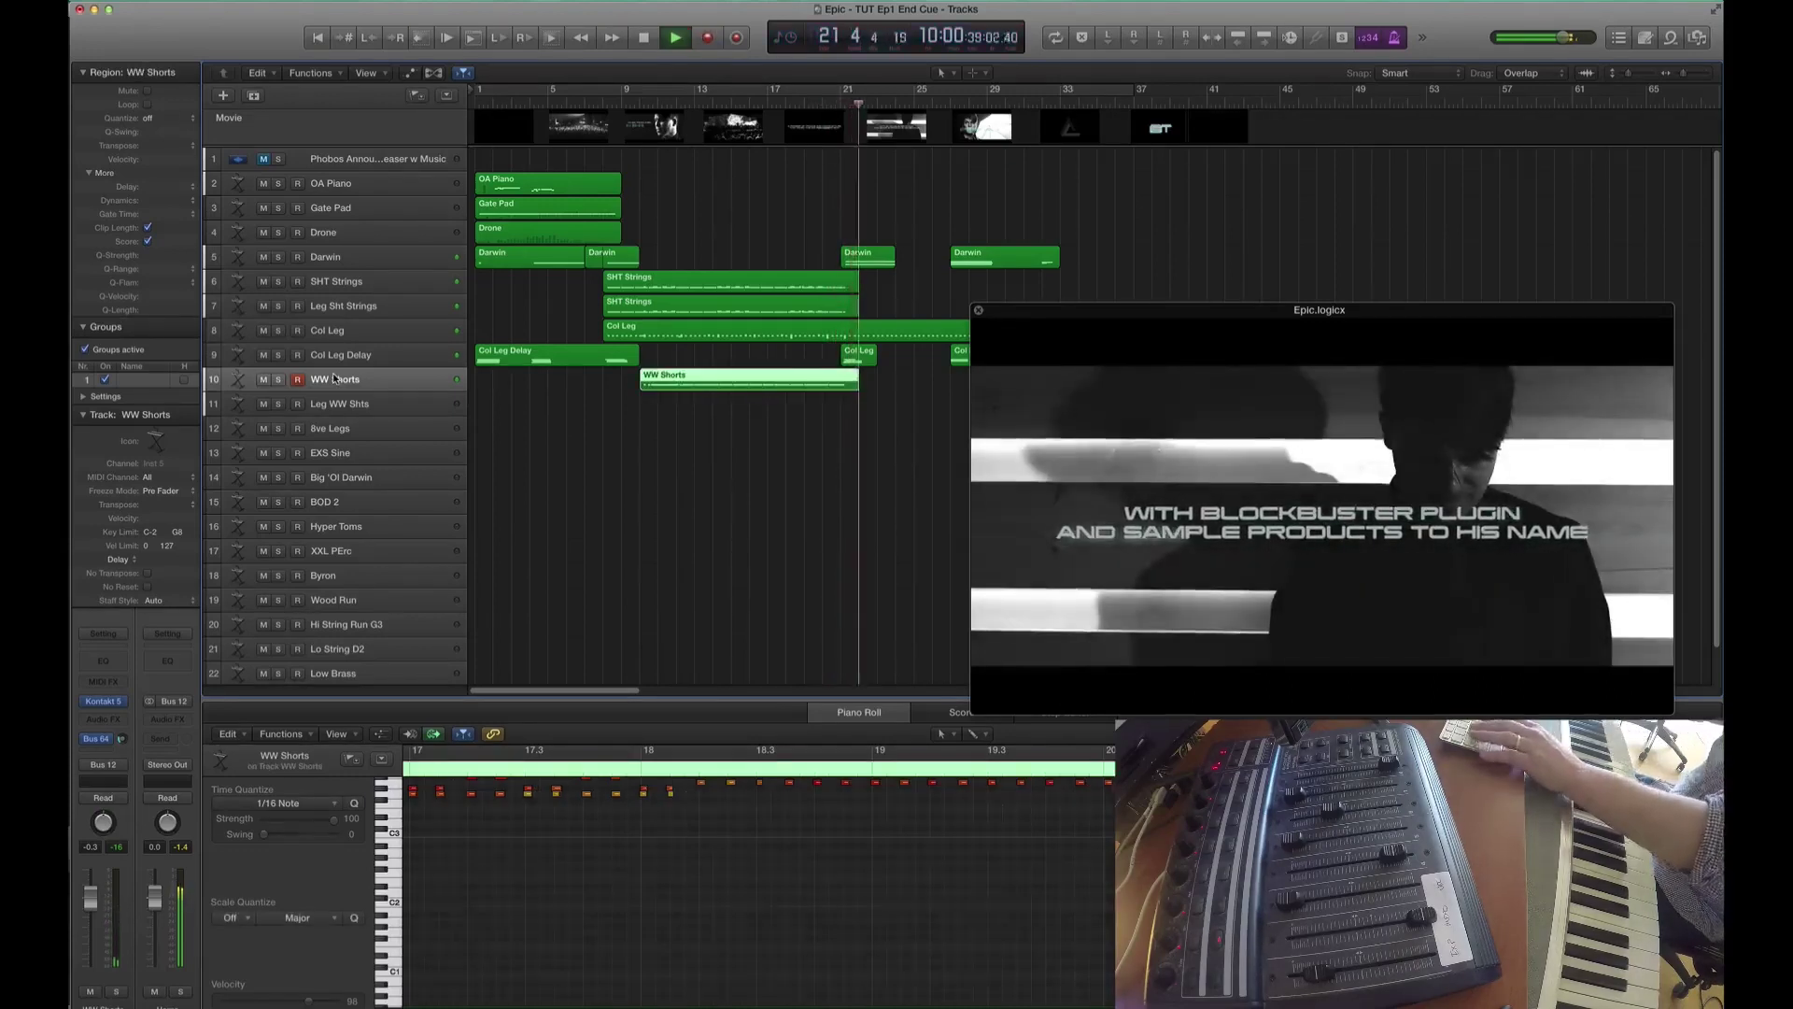
- Stop playback and copy the WW Shorts region onto the Leg WW Shts track at bar 10
{"action": "key", "text": "space"}
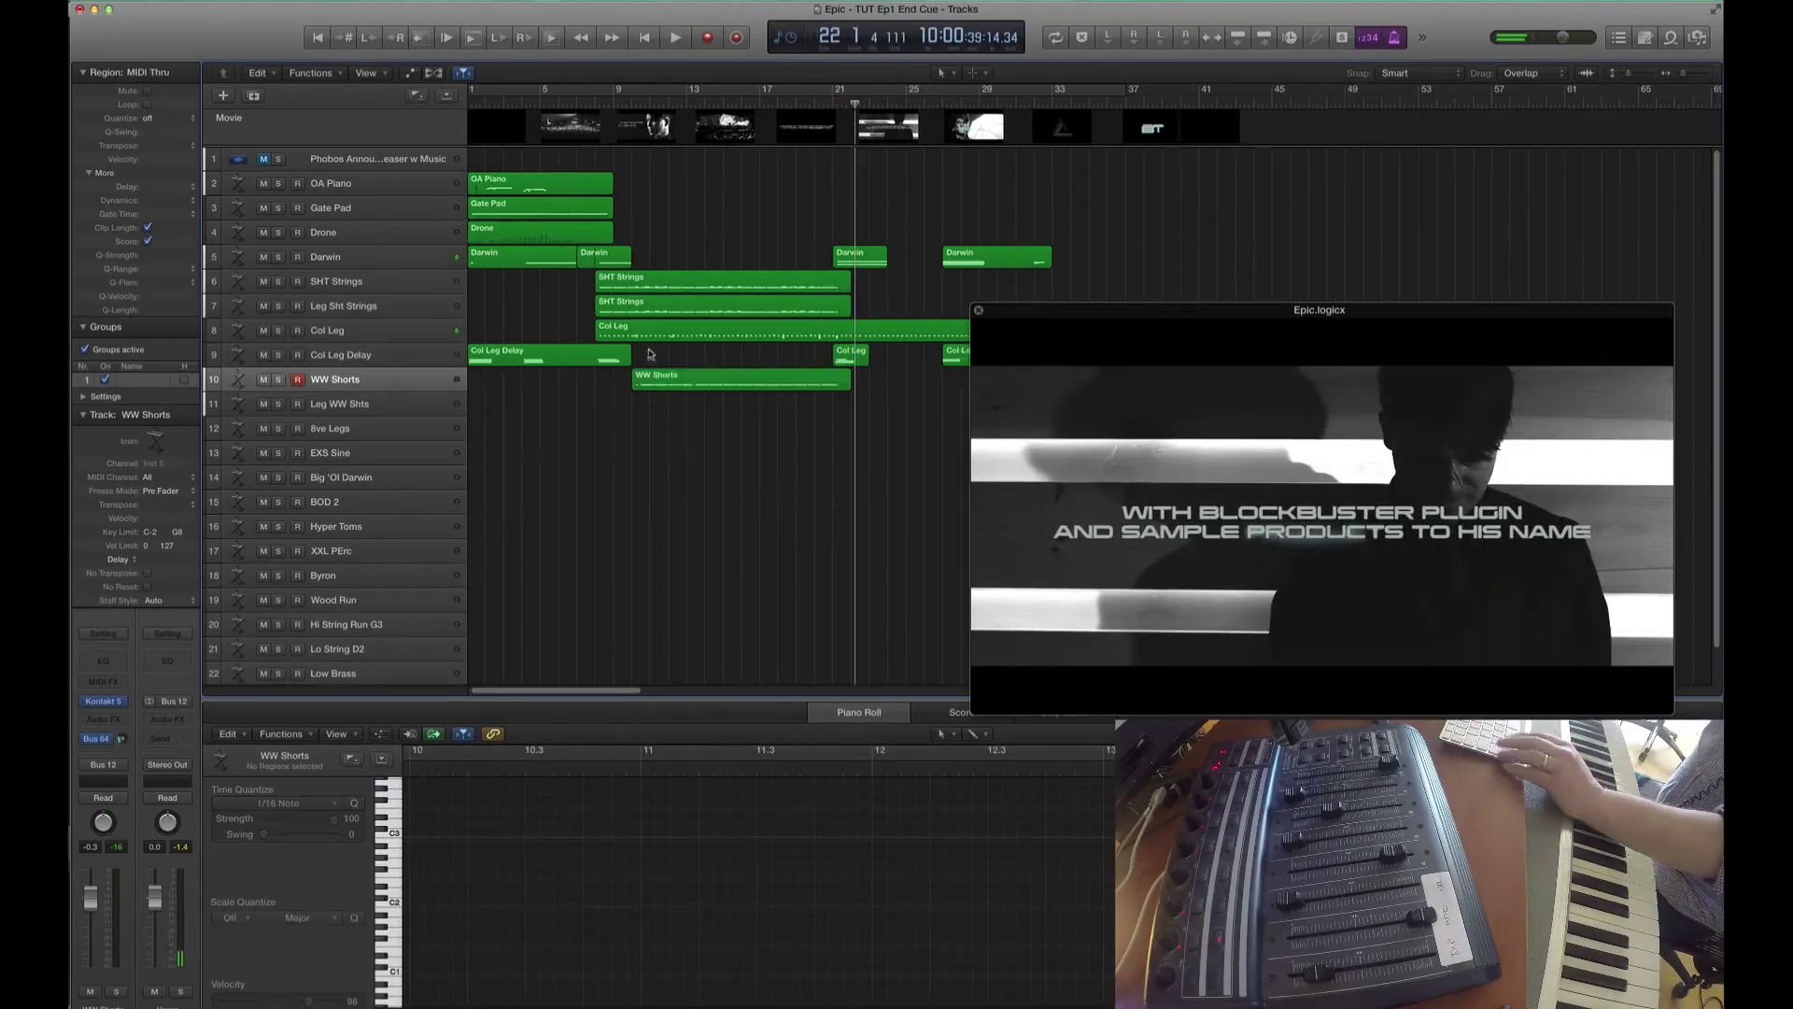
{"action": "left_click_drag", "start_coordinate": [748, 380], "coordinate": [742, 404]}
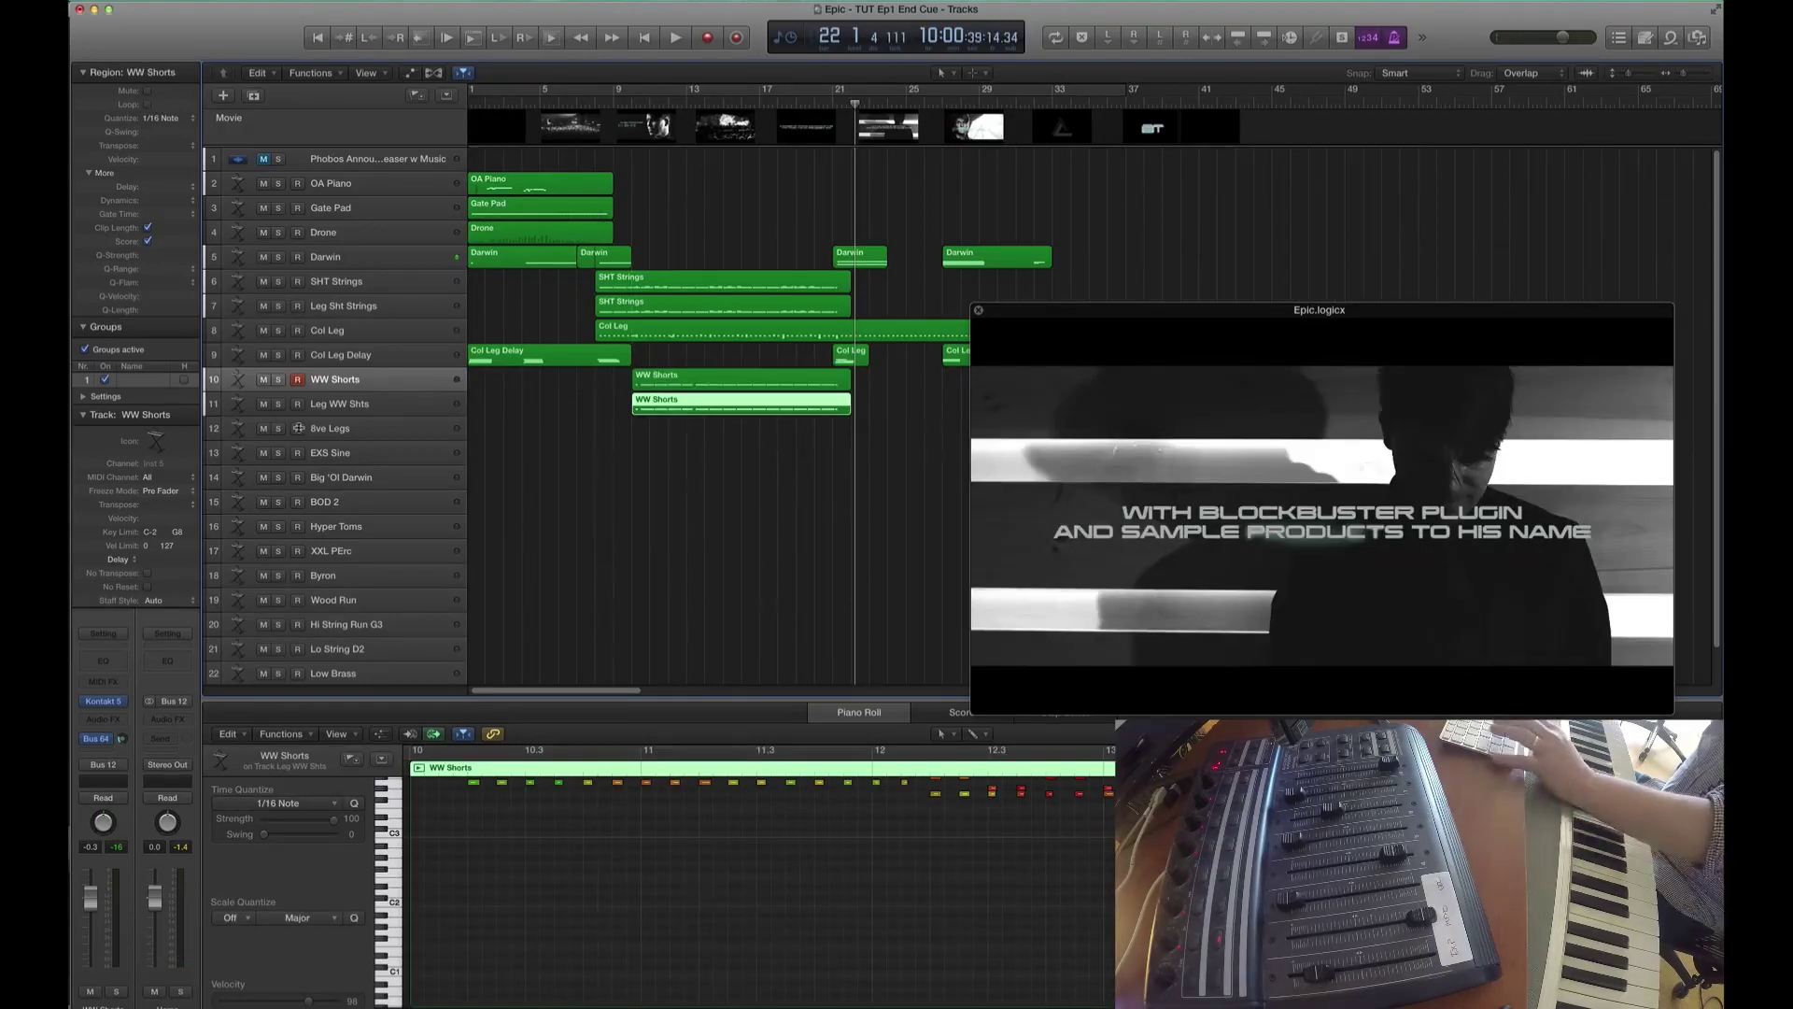
- Select the Leg WW Shts track and play back the layered woodwinds from about bar 8
{"action": "left_click", "coordinate": [353, 413]}
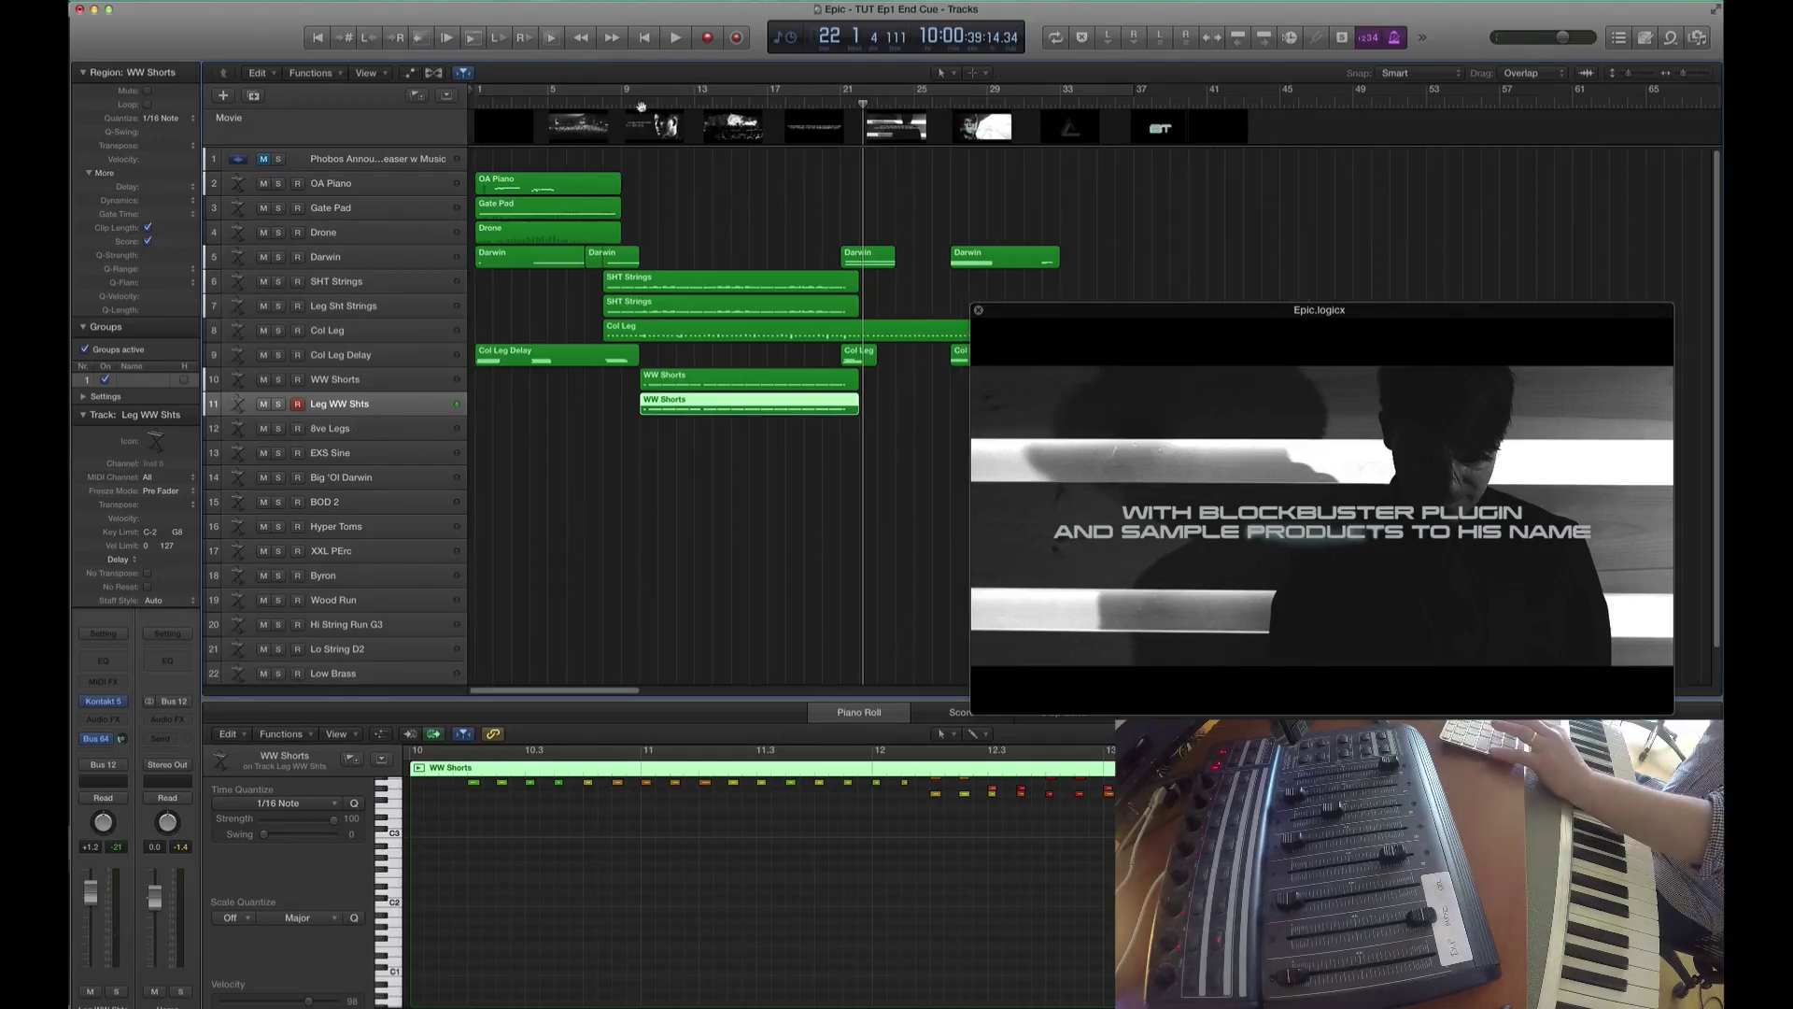
{"action": "double_click", "coordinate": [603, 97]}
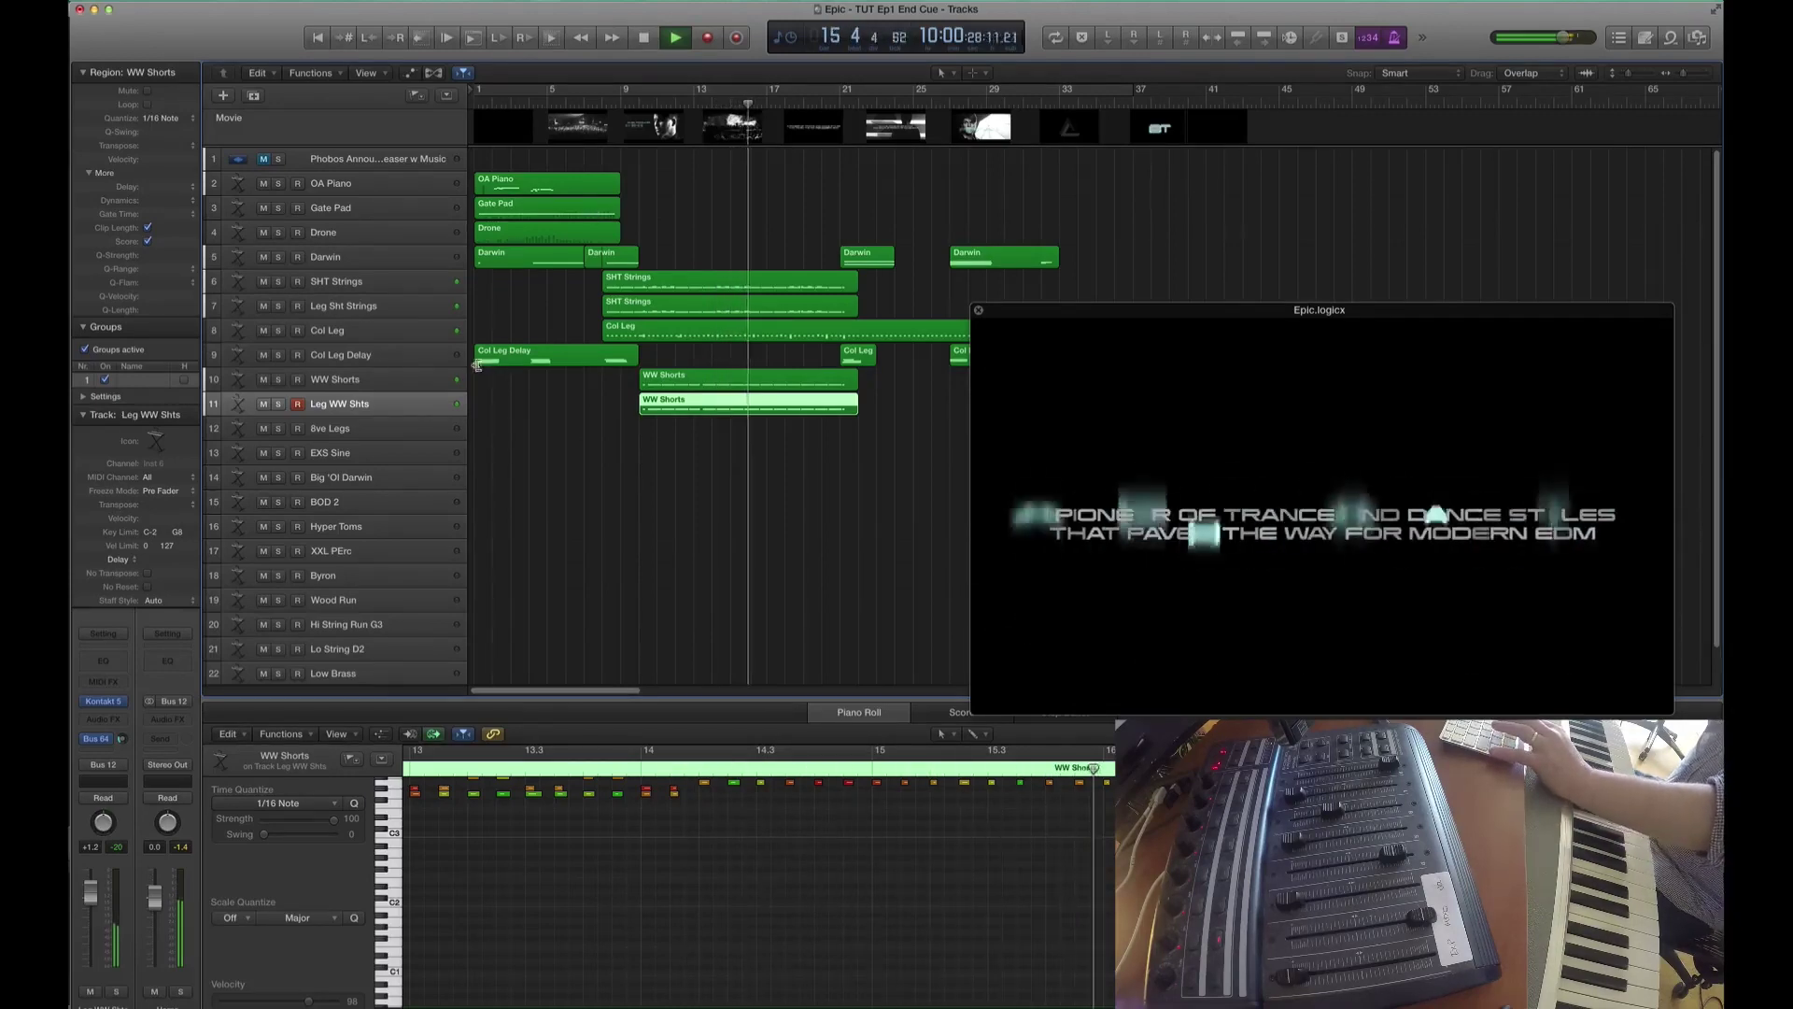
- Record a long melodic region on the 8ve Legs track from about bar 7 to bar 22
{"action": "left_click", "coordinate": [358, 432]}
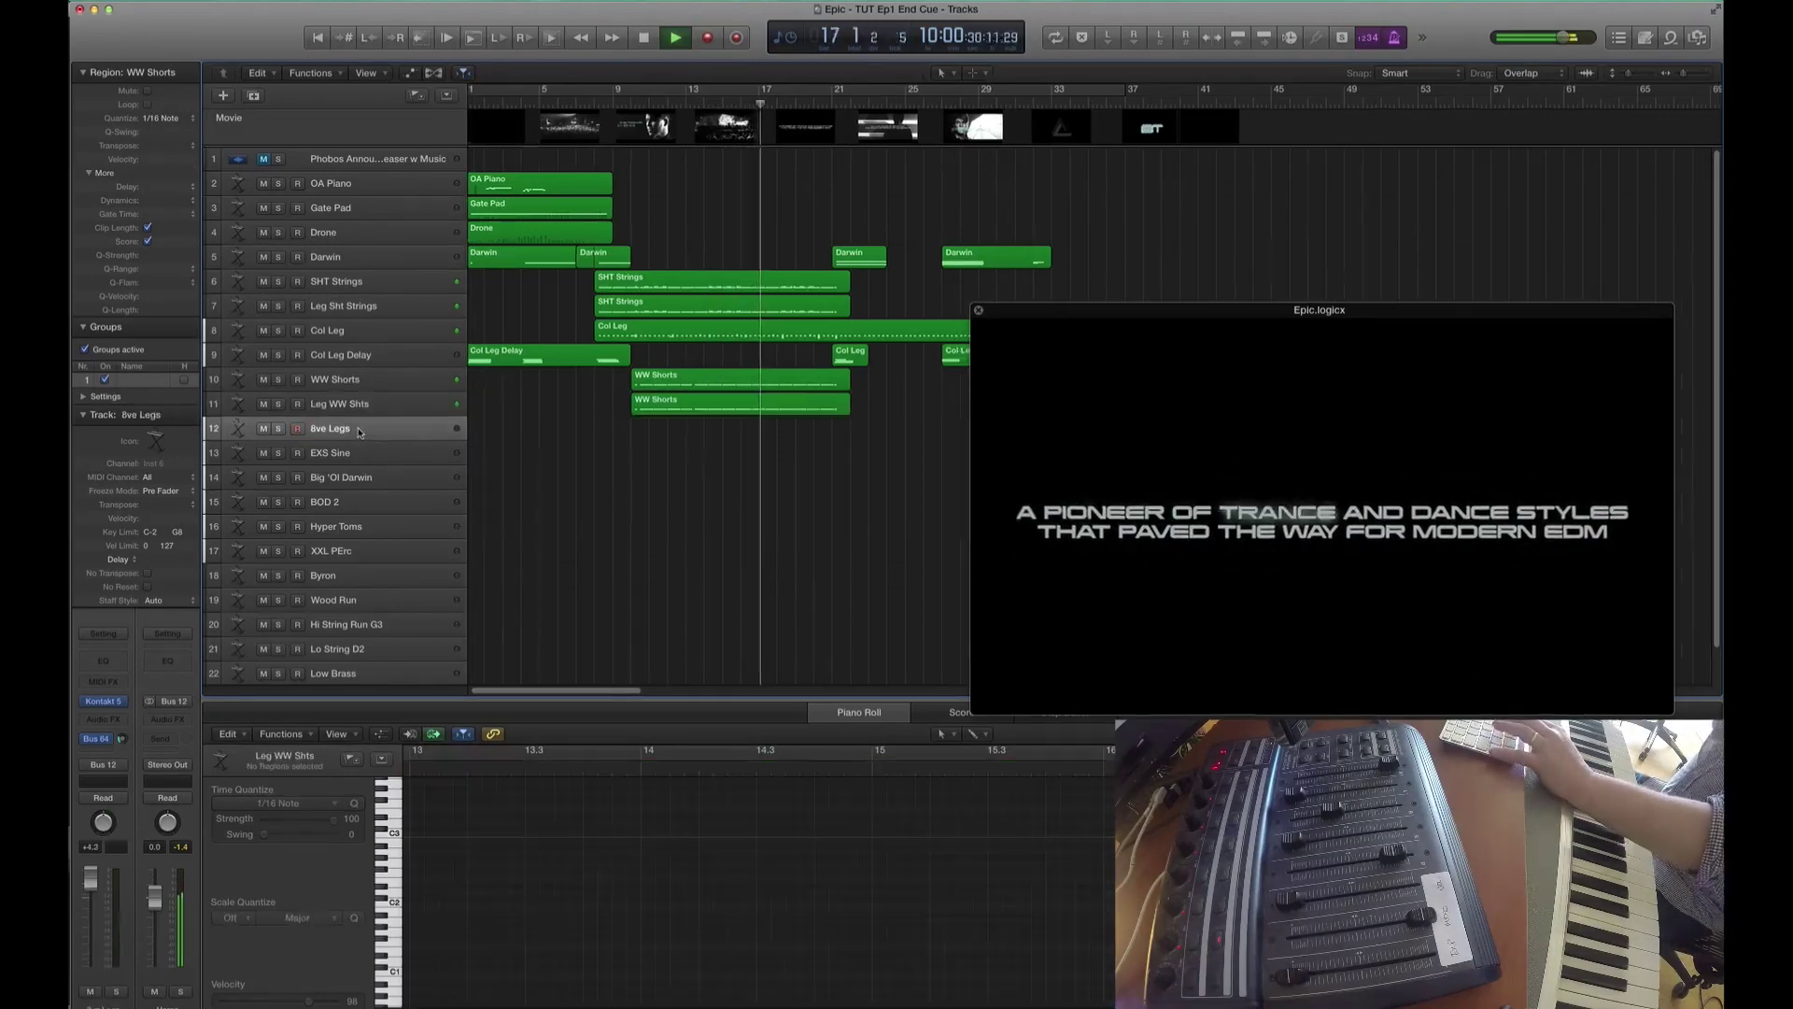
{"action": "key", "text": "space"}
{"action": "left_click", "coordinate": [590, 106]}
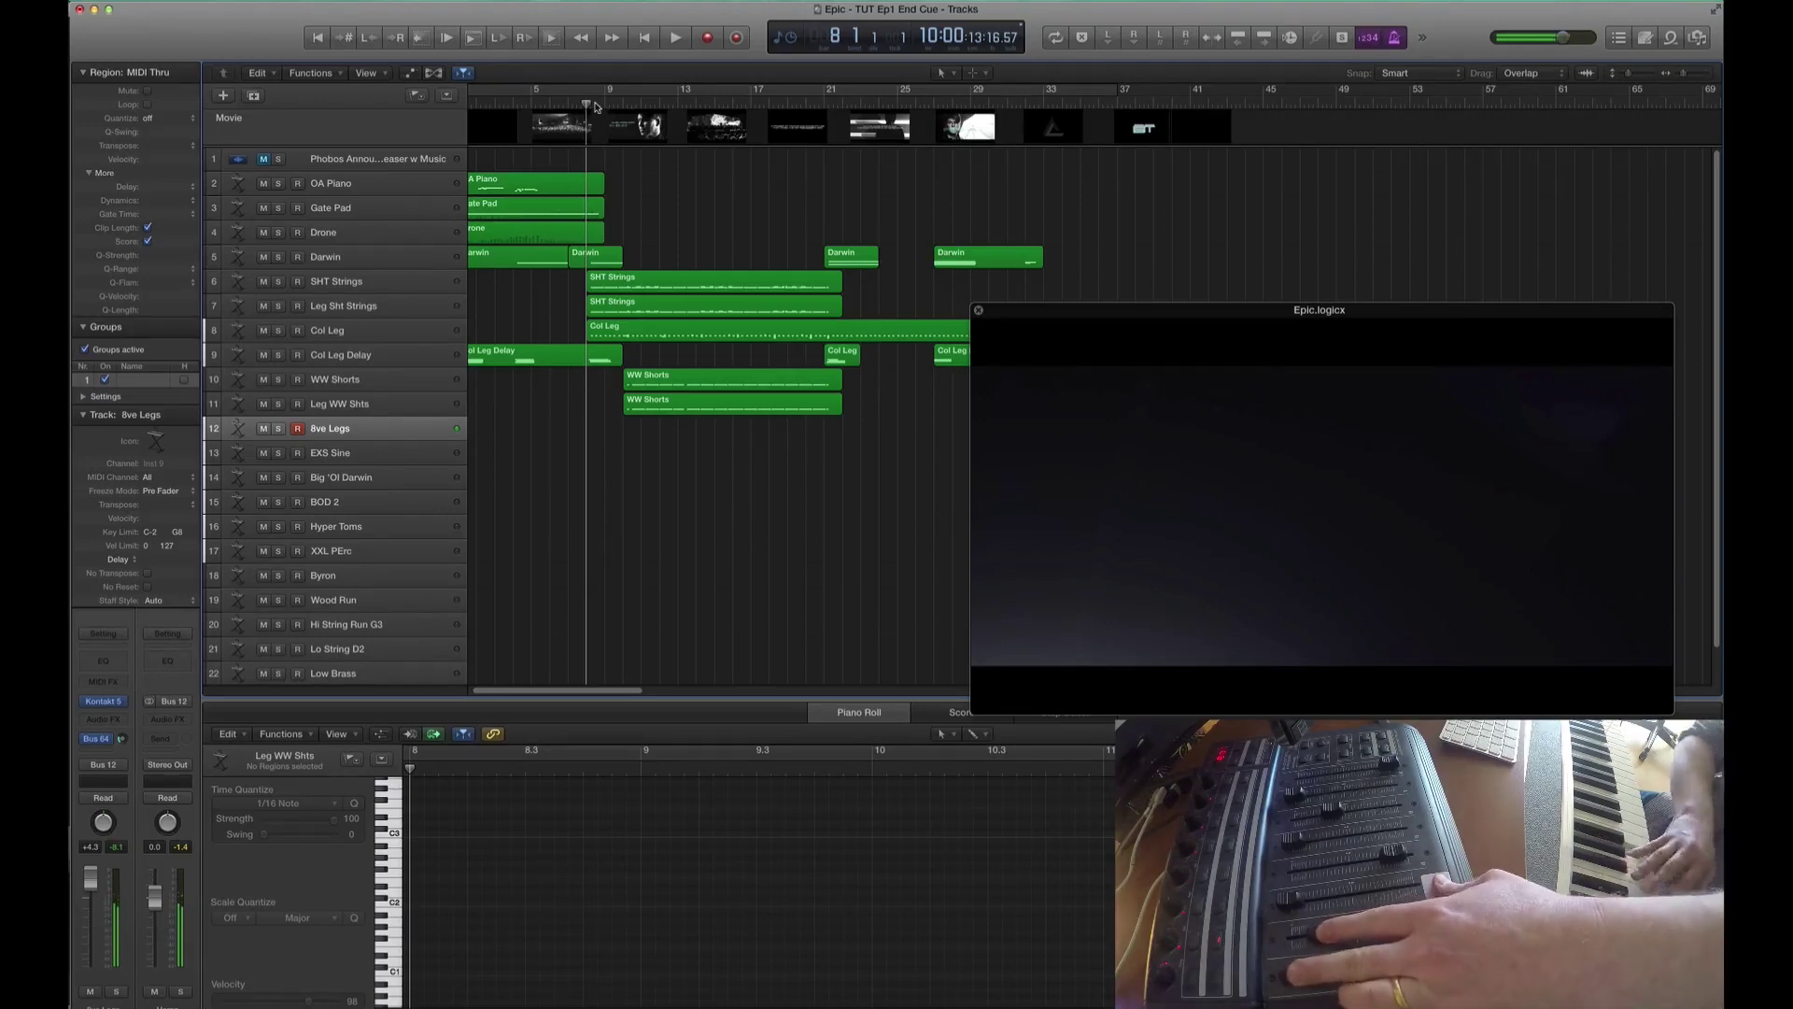
{"action": "key", "text": "space"}
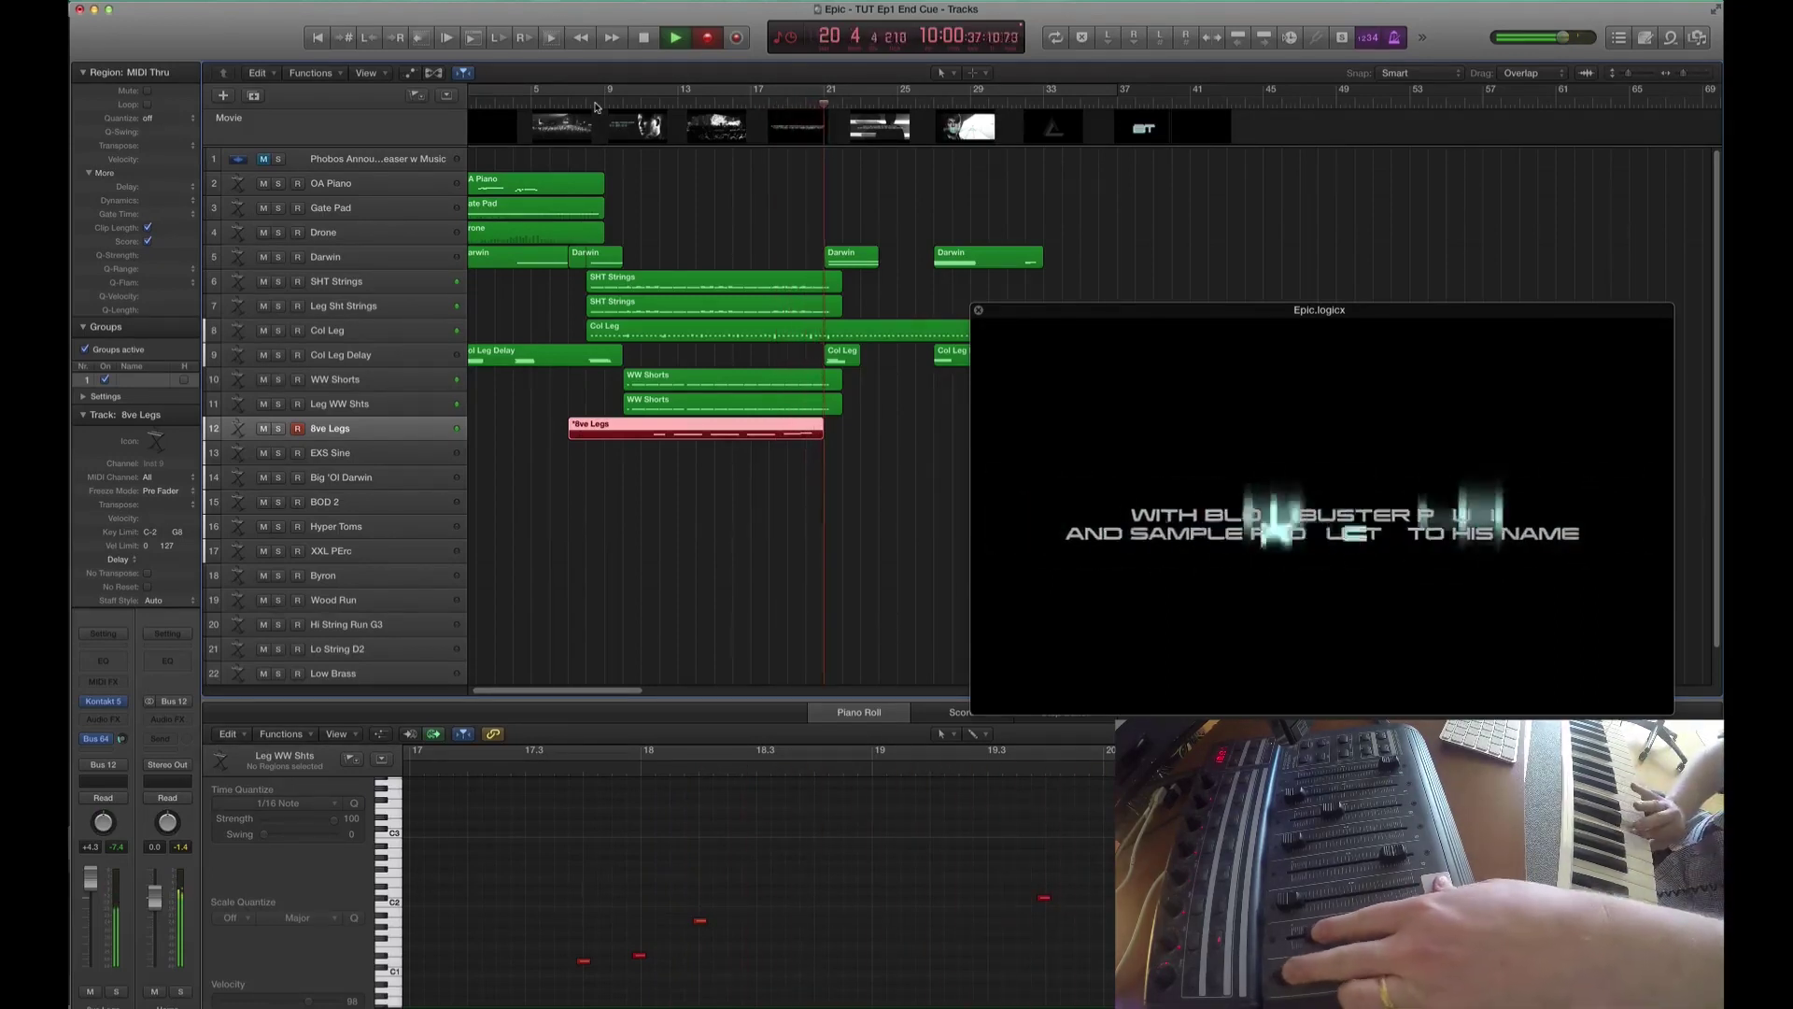
{"action": "key", "text": "shift+r"}
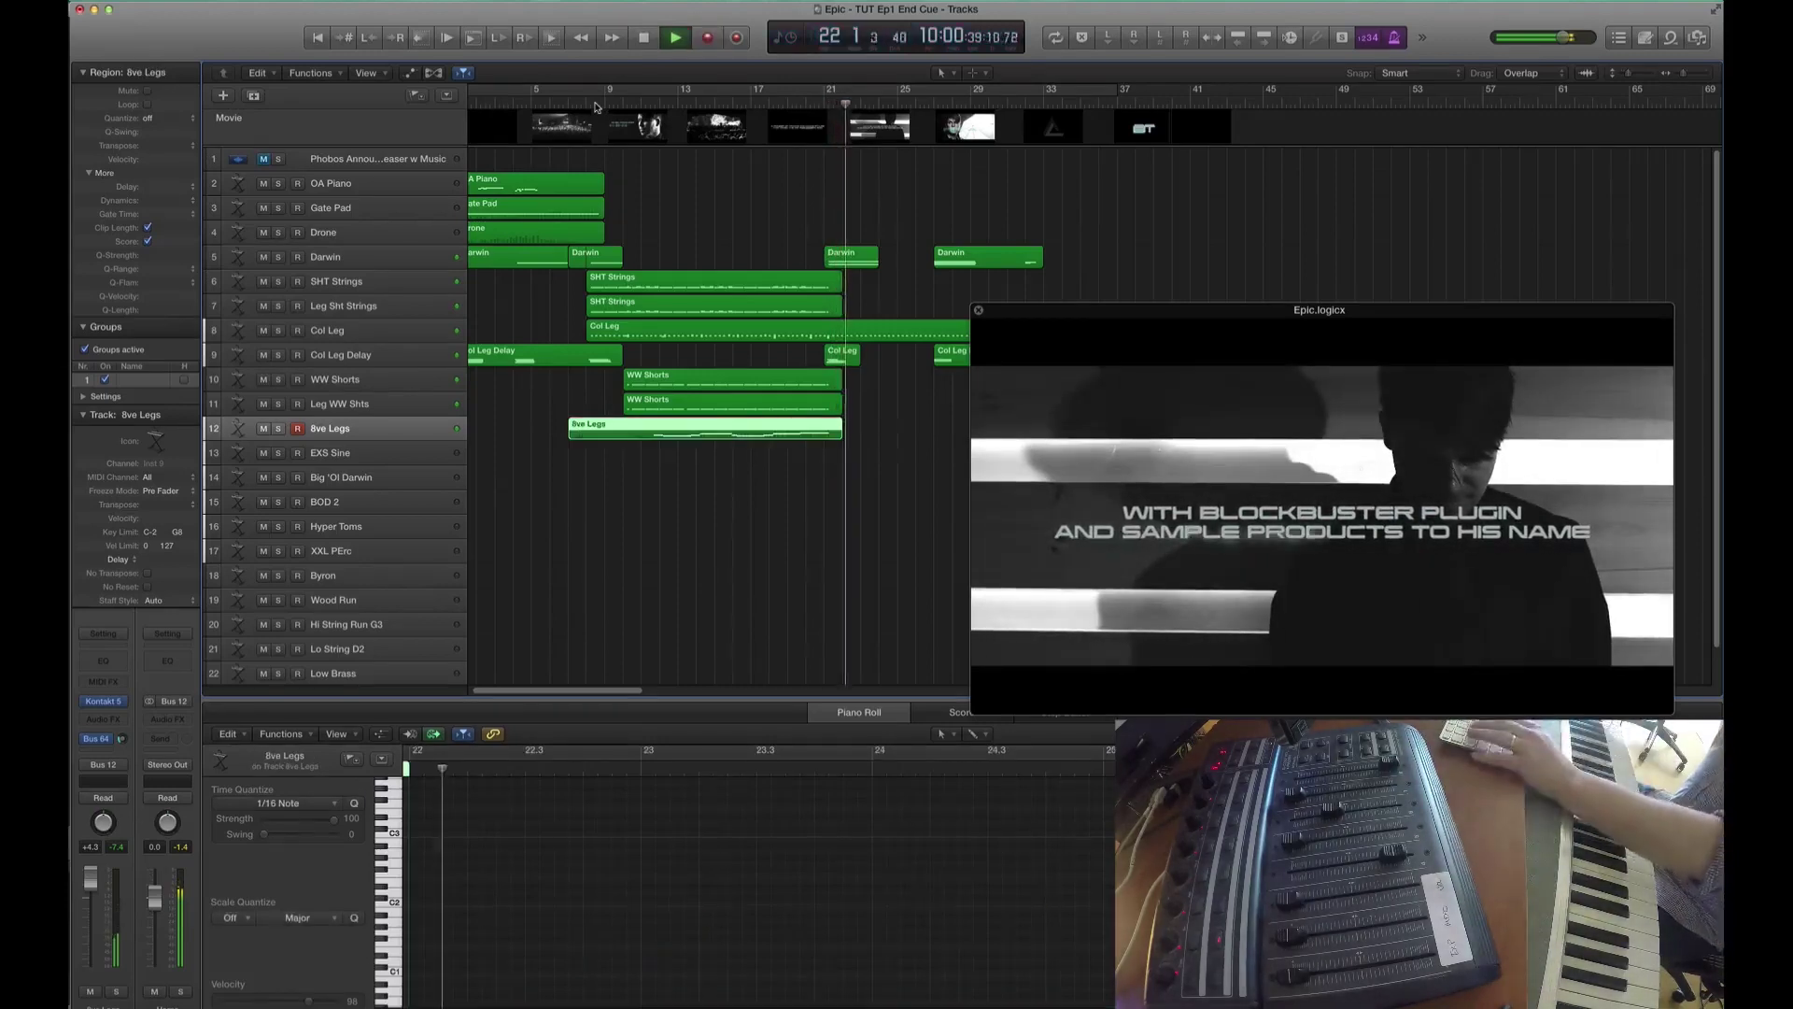
{"action": "key", "text": "space"}
- Record a short Low Brass region from bar 20 to bar 22, leading into the hit point
{"action": "scroll", "coordinate": [567, 320], "scroll_direction": "down", "scroll_amount": 2}
{"action": "left_click", "coordinate": [341, 638]}
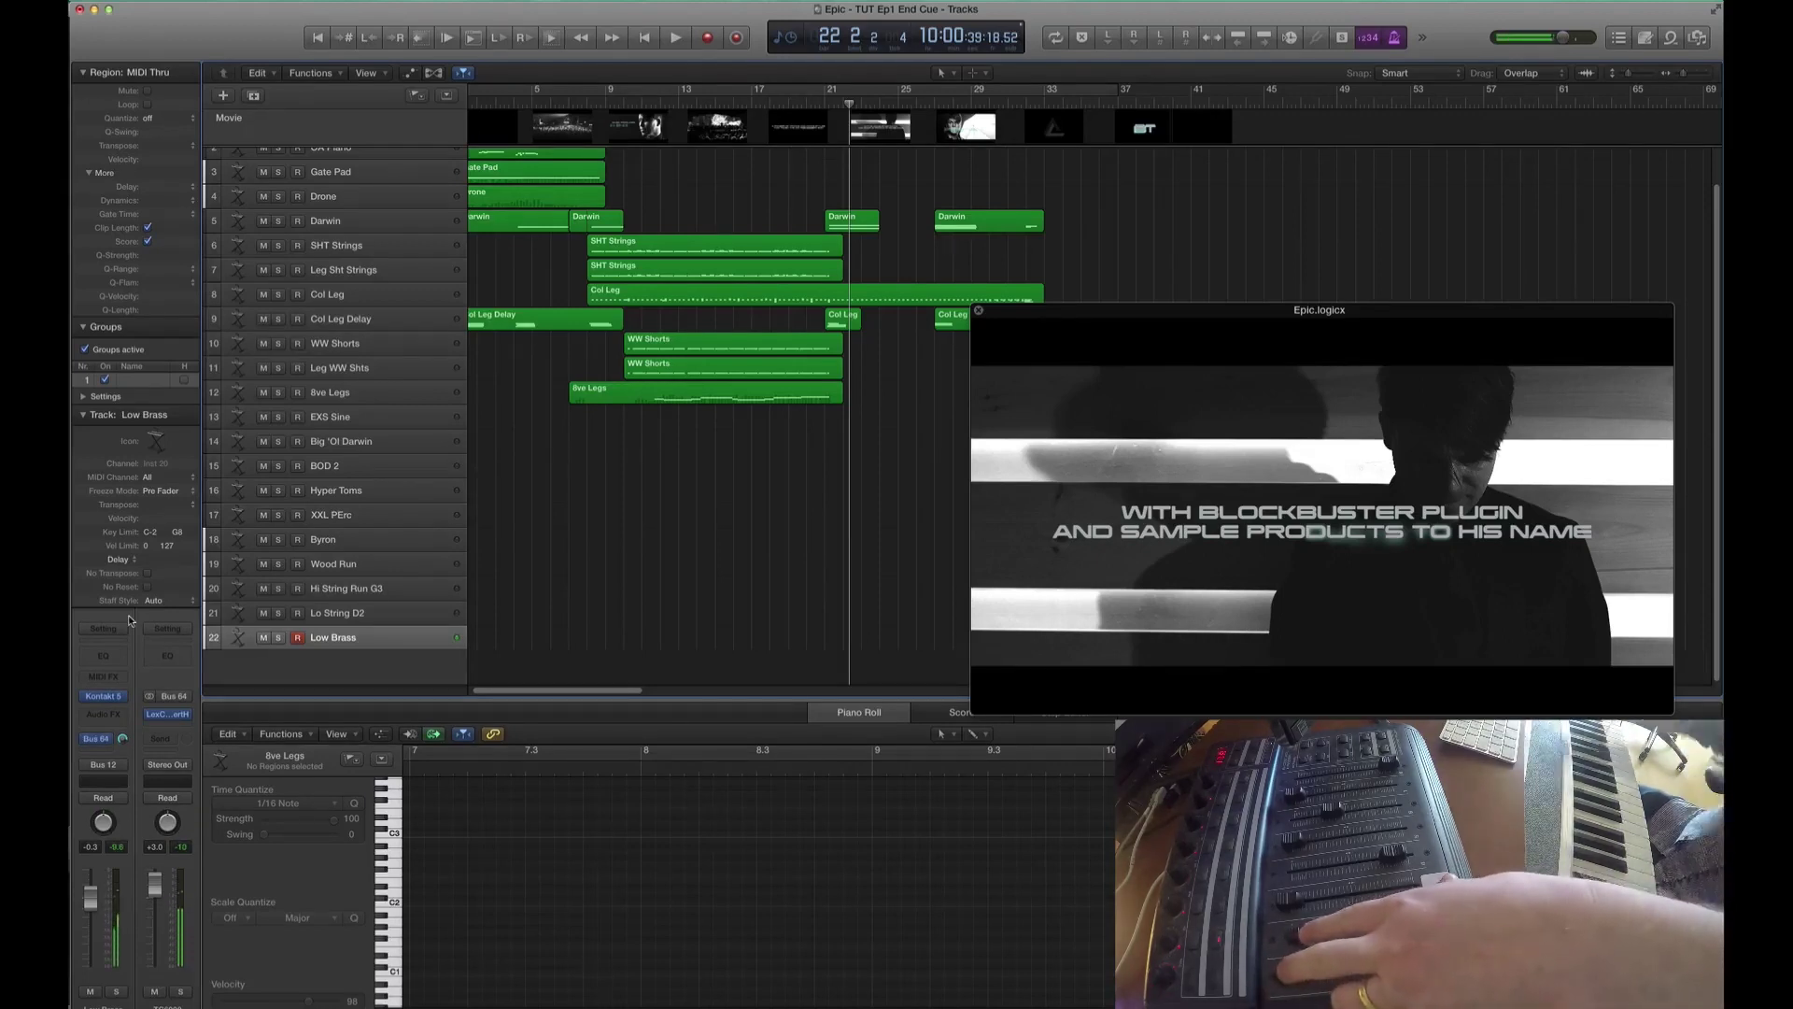
{"action": "key", "text": "space"}
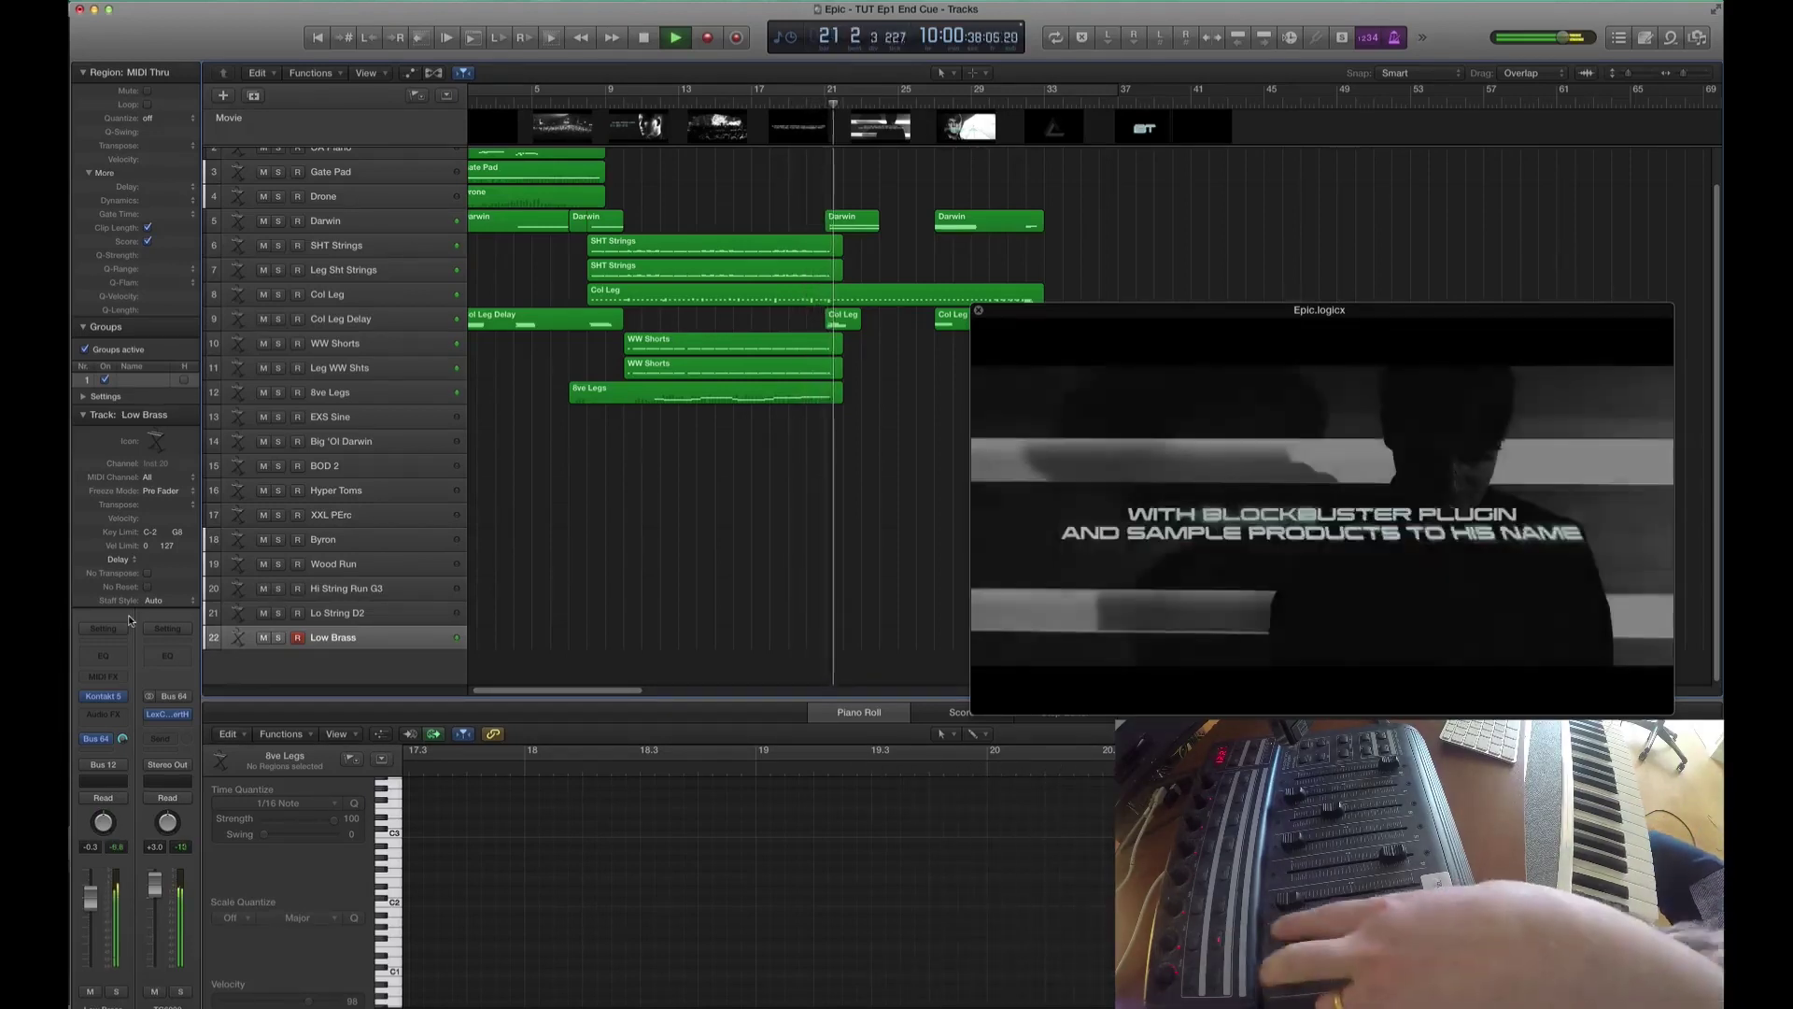
{"action": "key", "text": "r"}
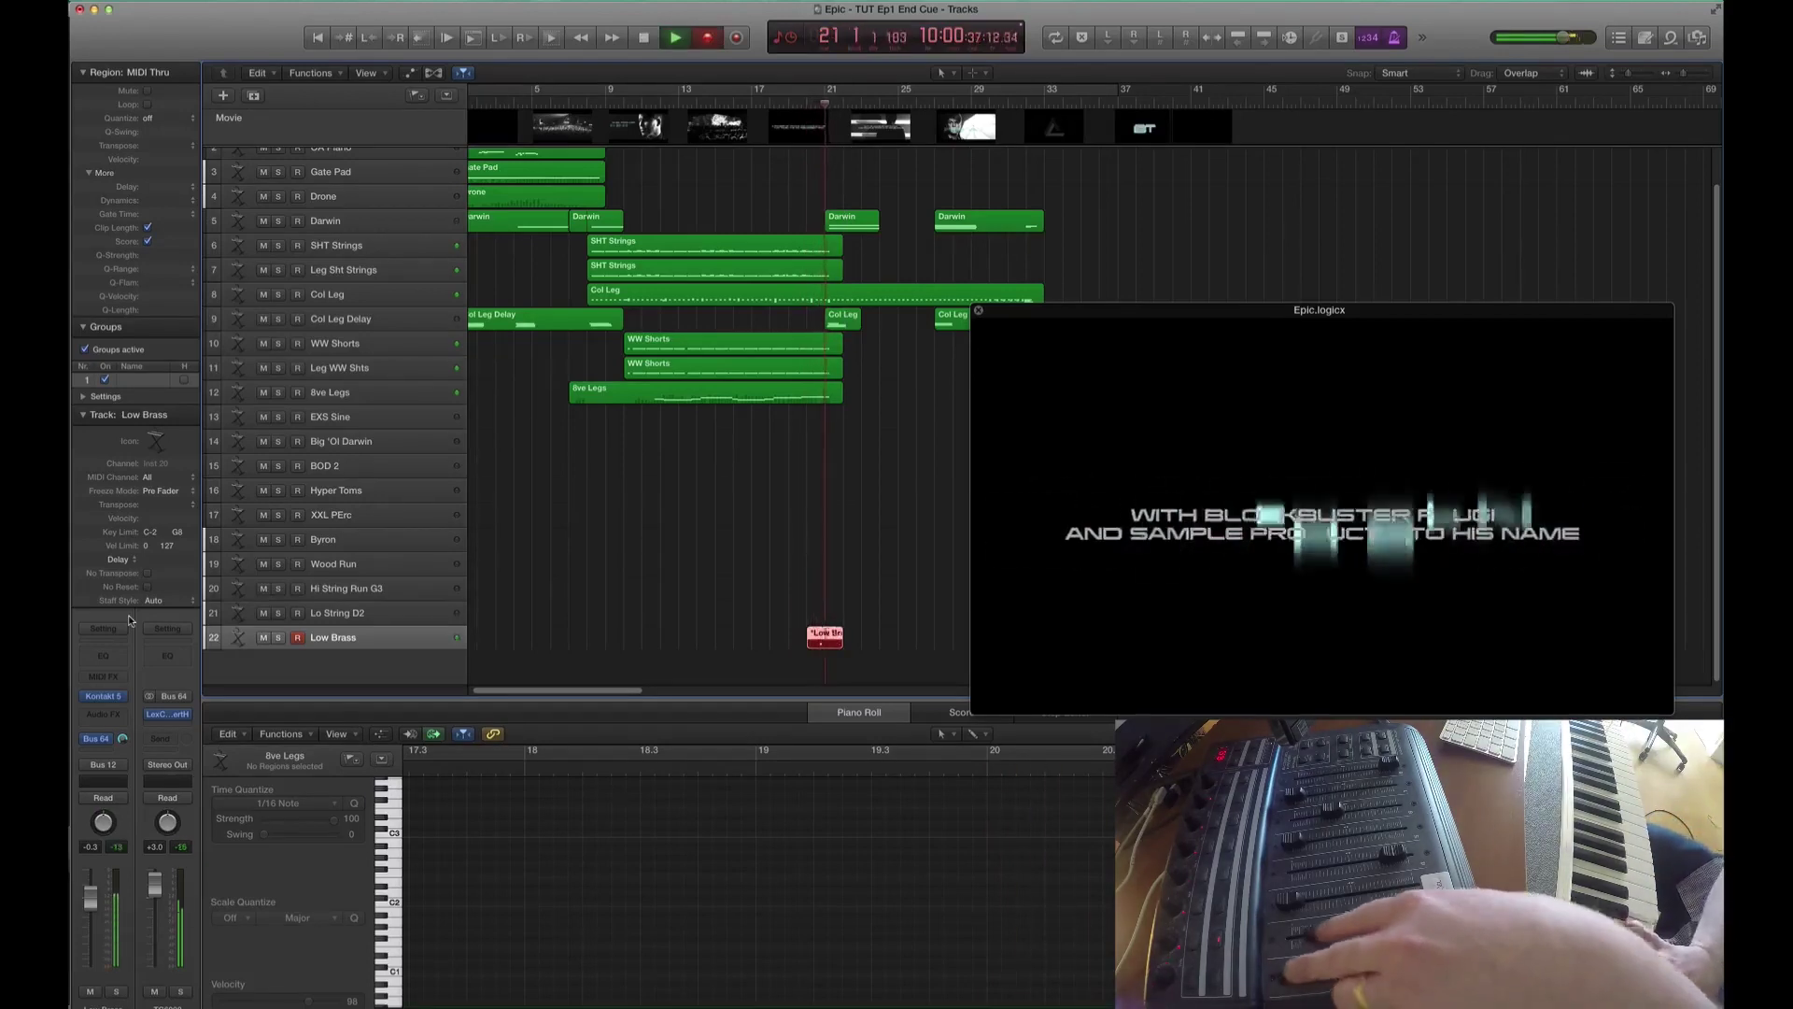
{"action": "key", "text": "space"}
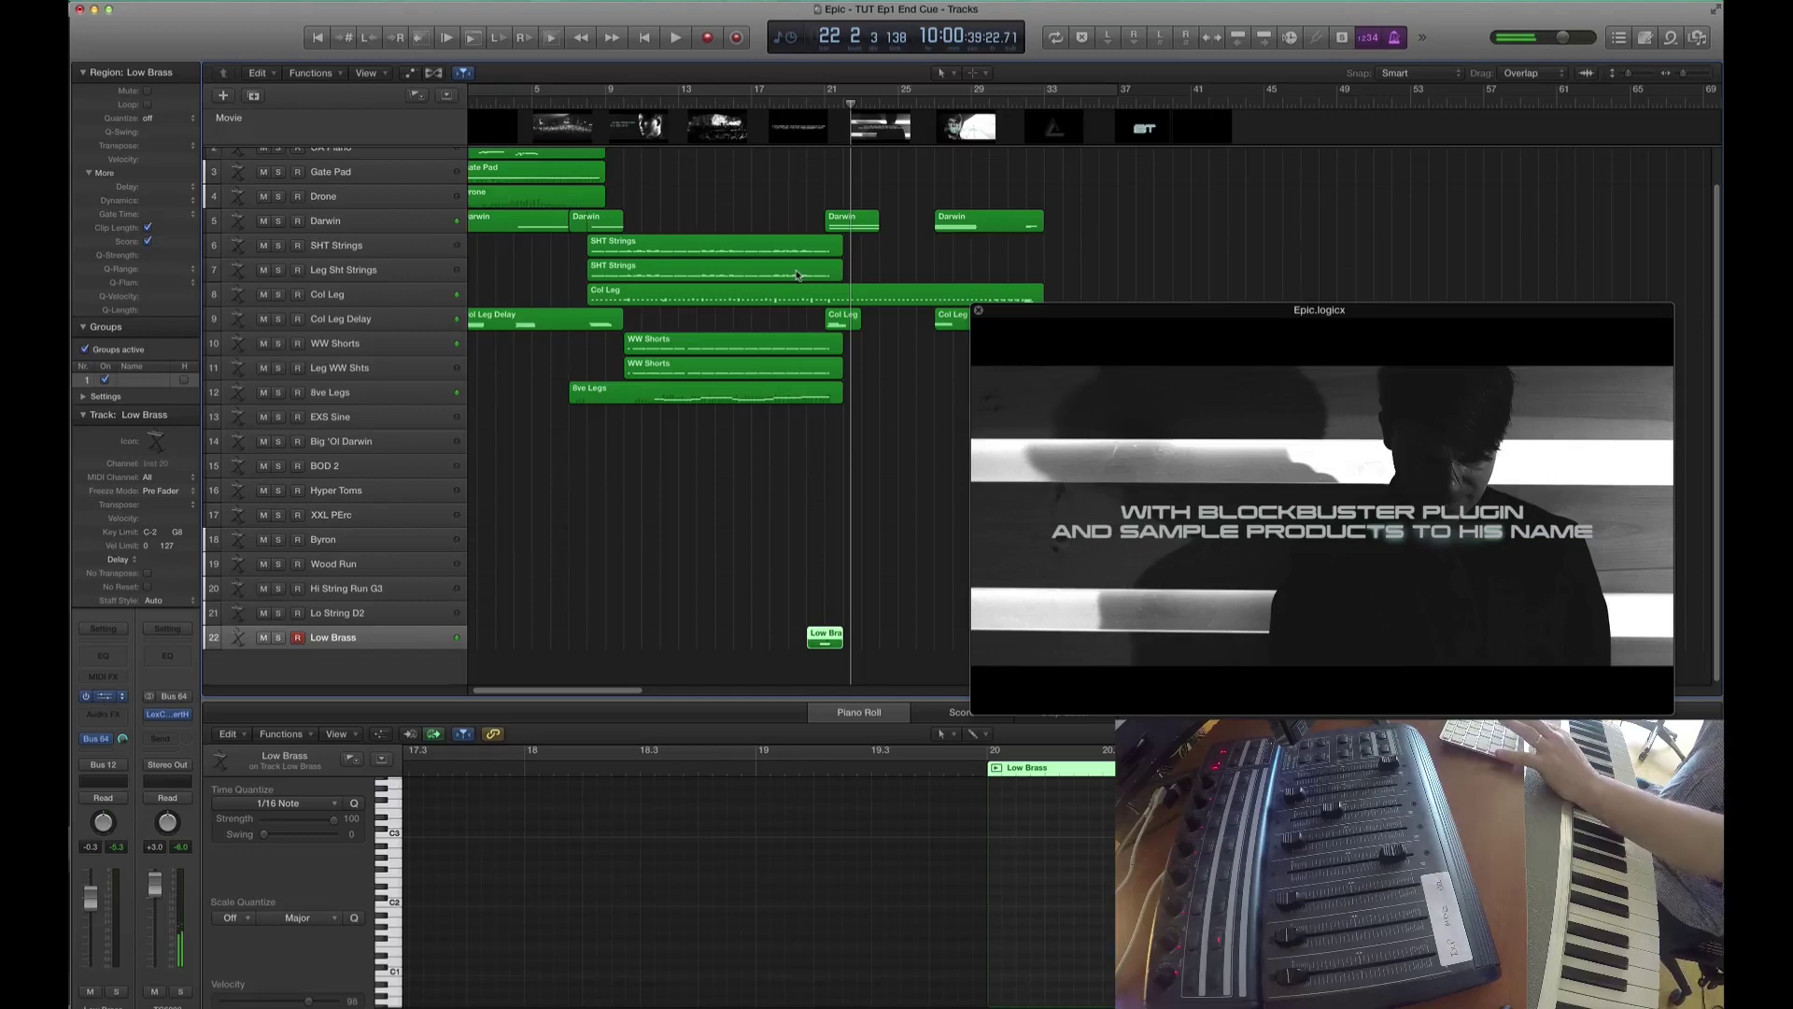
- Check the Low Brass track's Kontakt instrument and play back the recorded passage from about bar 20
{"action": "key", "text": "v"}
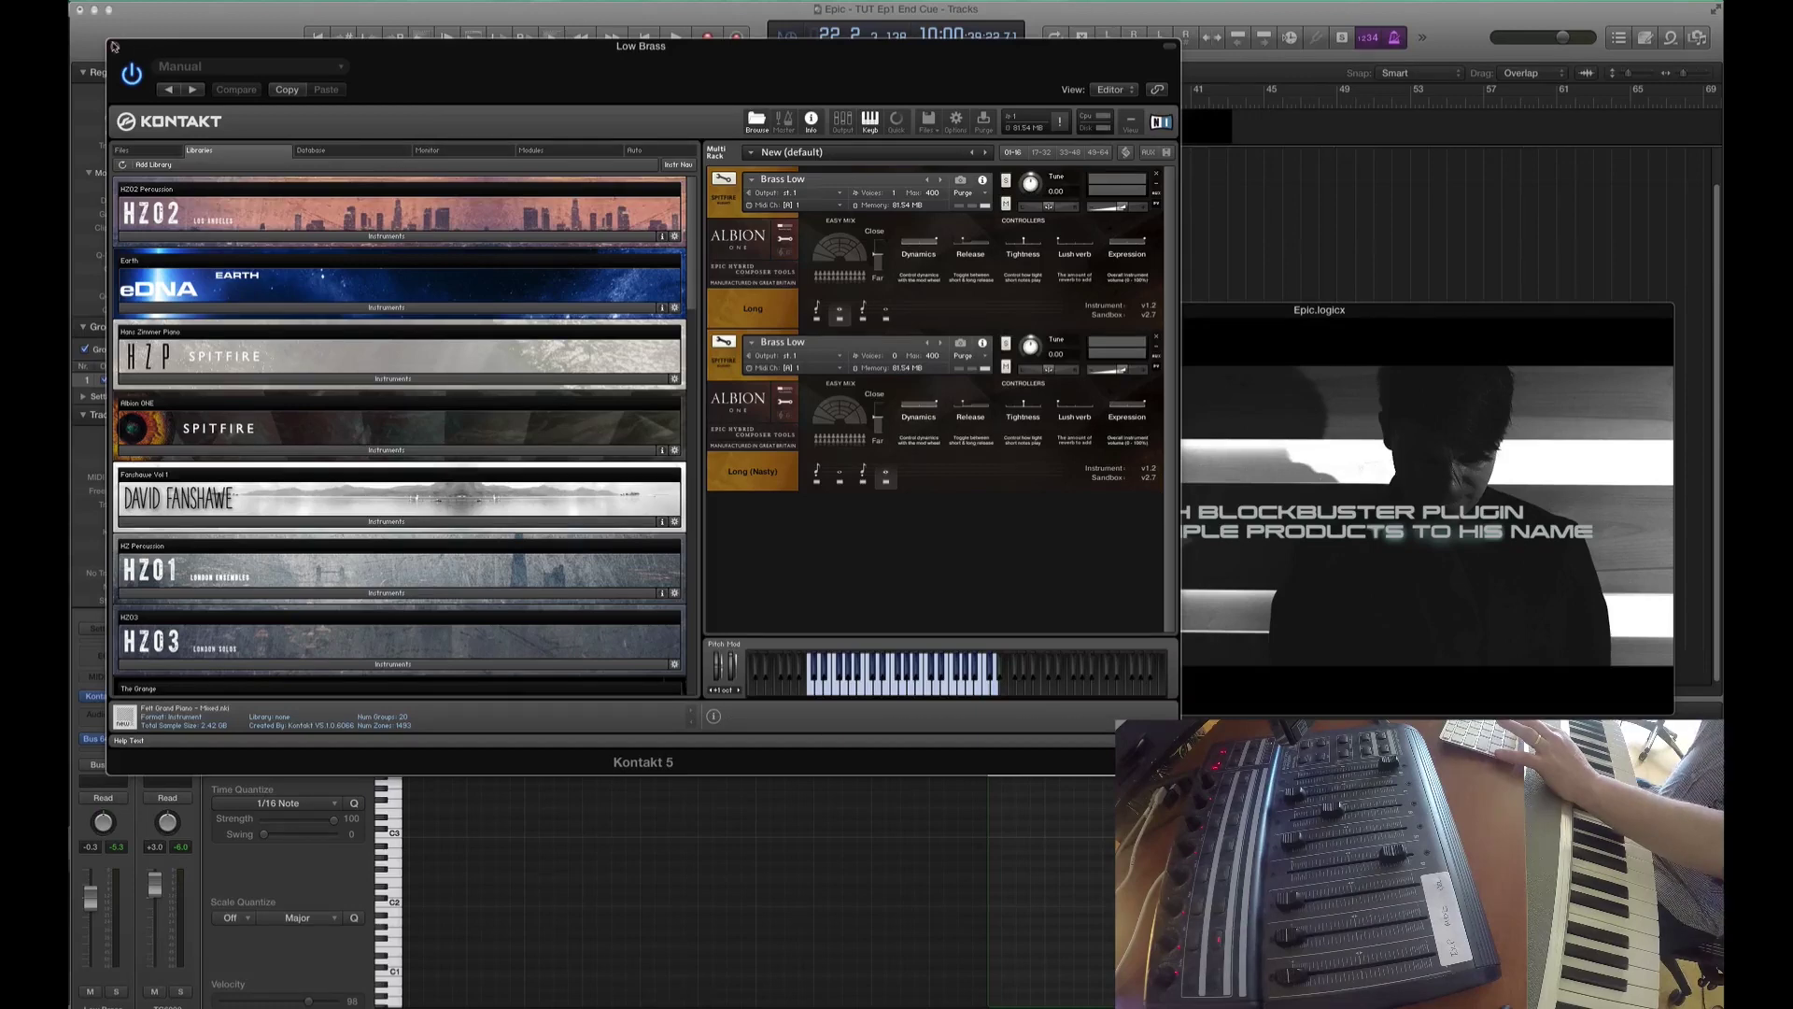
{"action": "left_click", "coordinate": [113, 46]}
{"action": "double_click", "coordinate": [807, 97]}
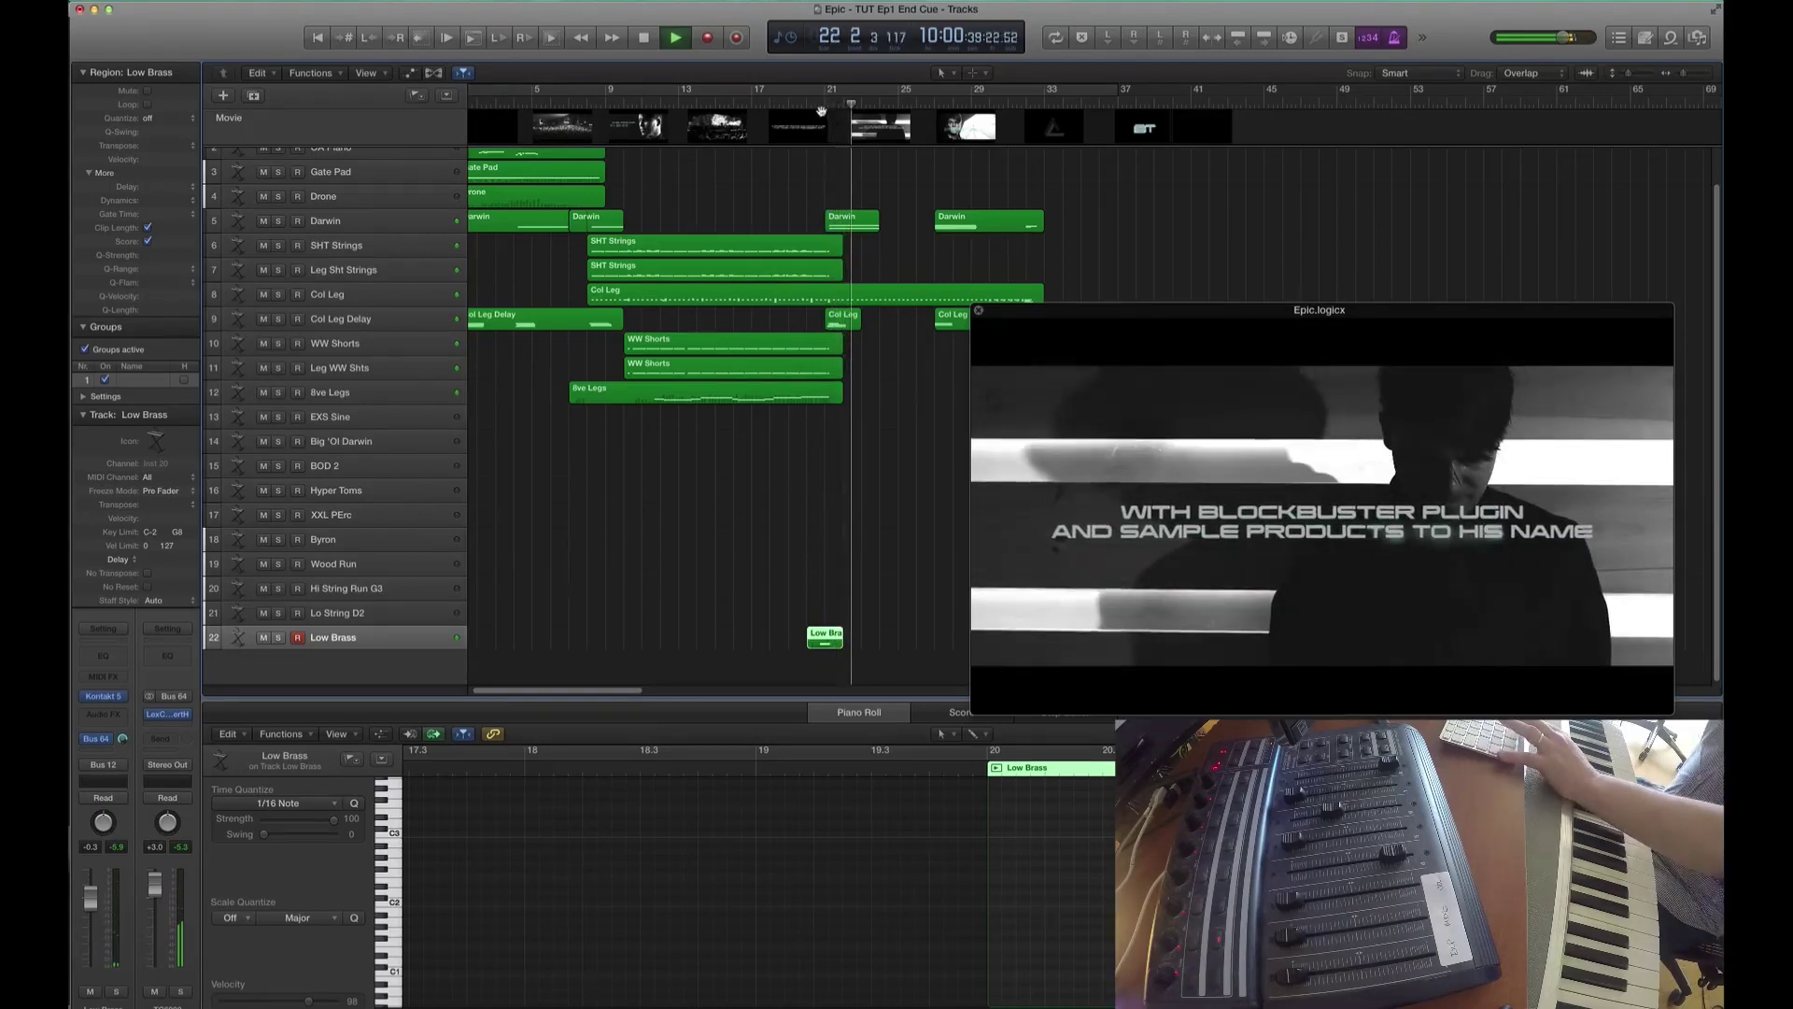
{"action": "key", "text": "space"}
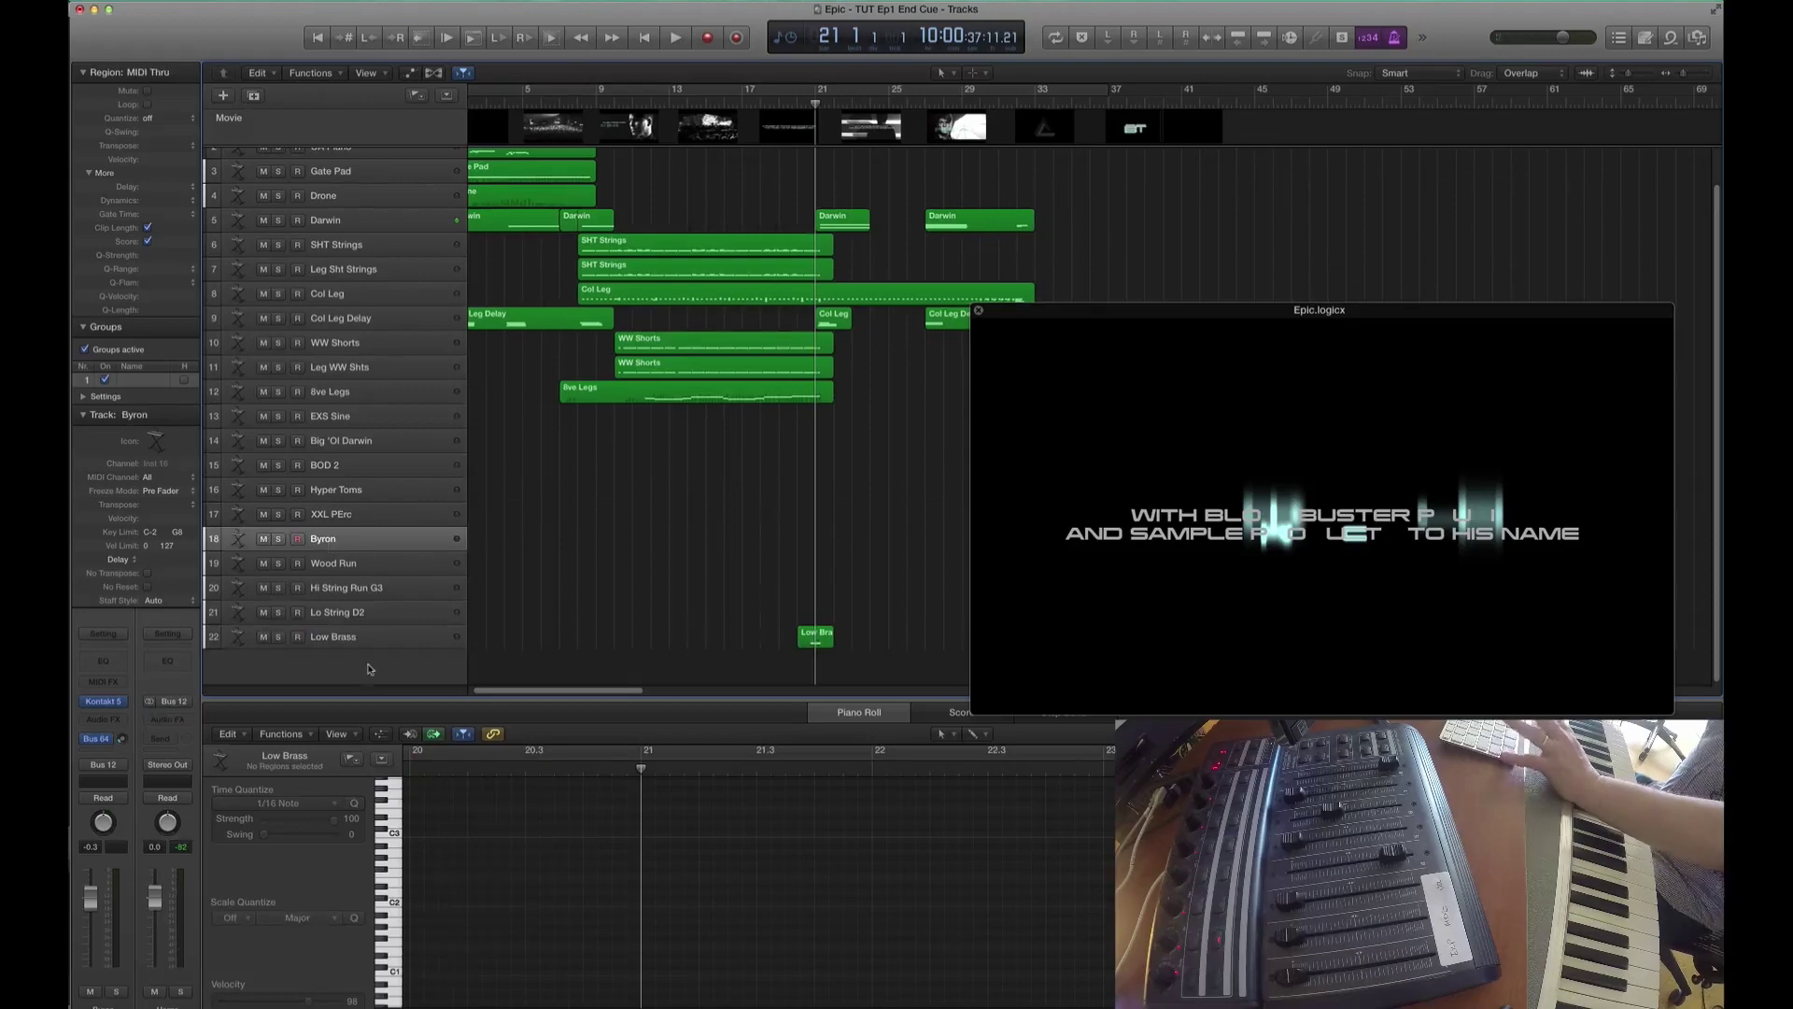
- Examine the eDNA patch loaded in the Byron track's Kontakt instrument and close its window
{"action": "left_click", "coordinate": [107, 702]}
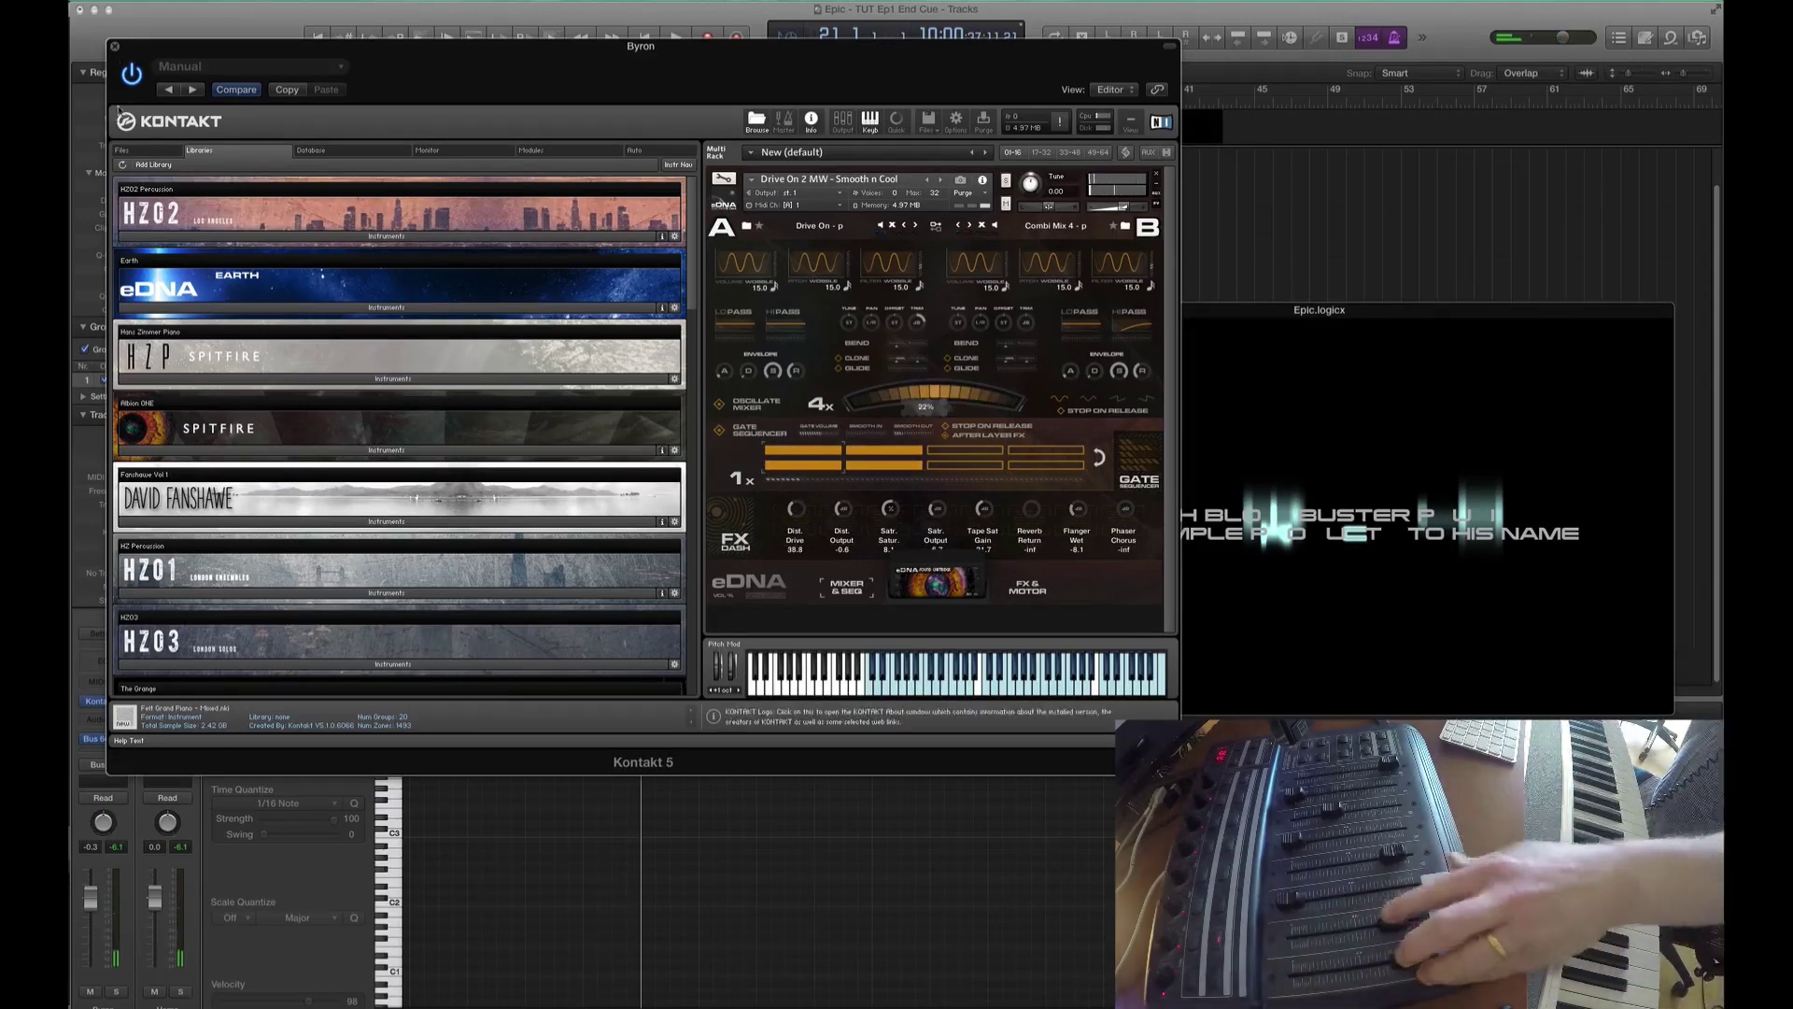
{"action": "left_click", "coordinate": [115, 47]}
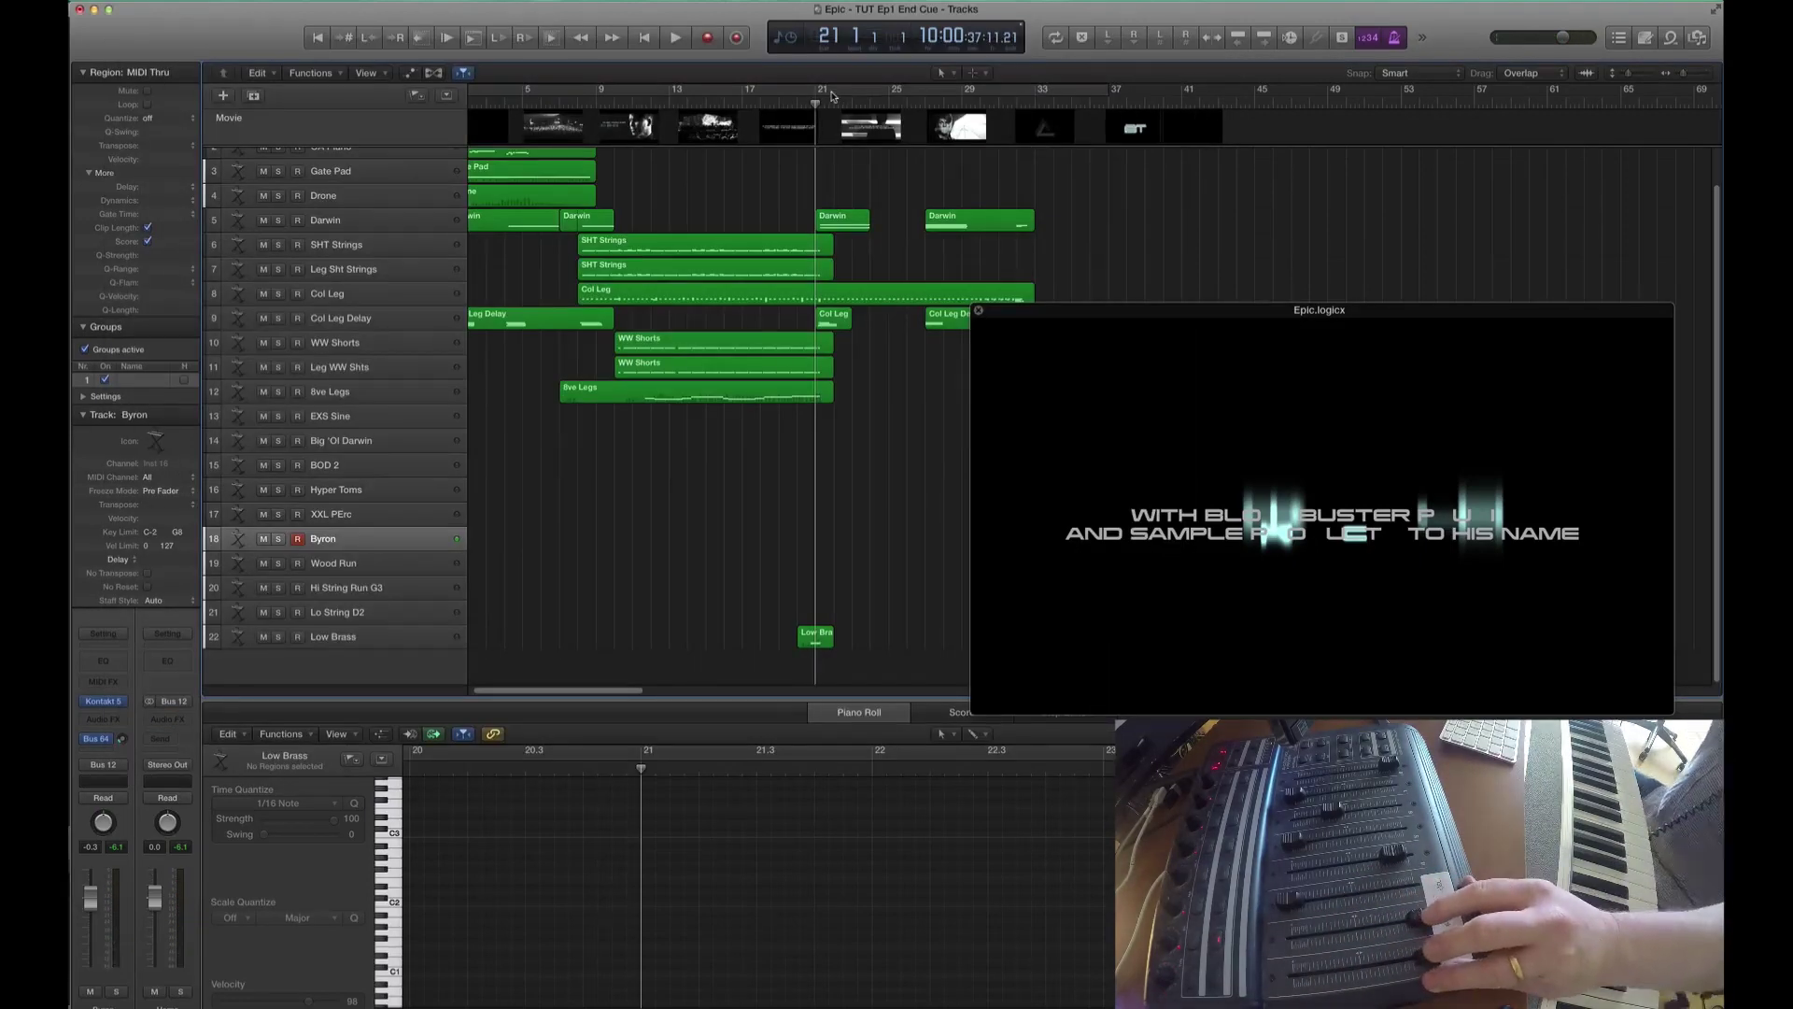
{"action": "key", "text": "r"}
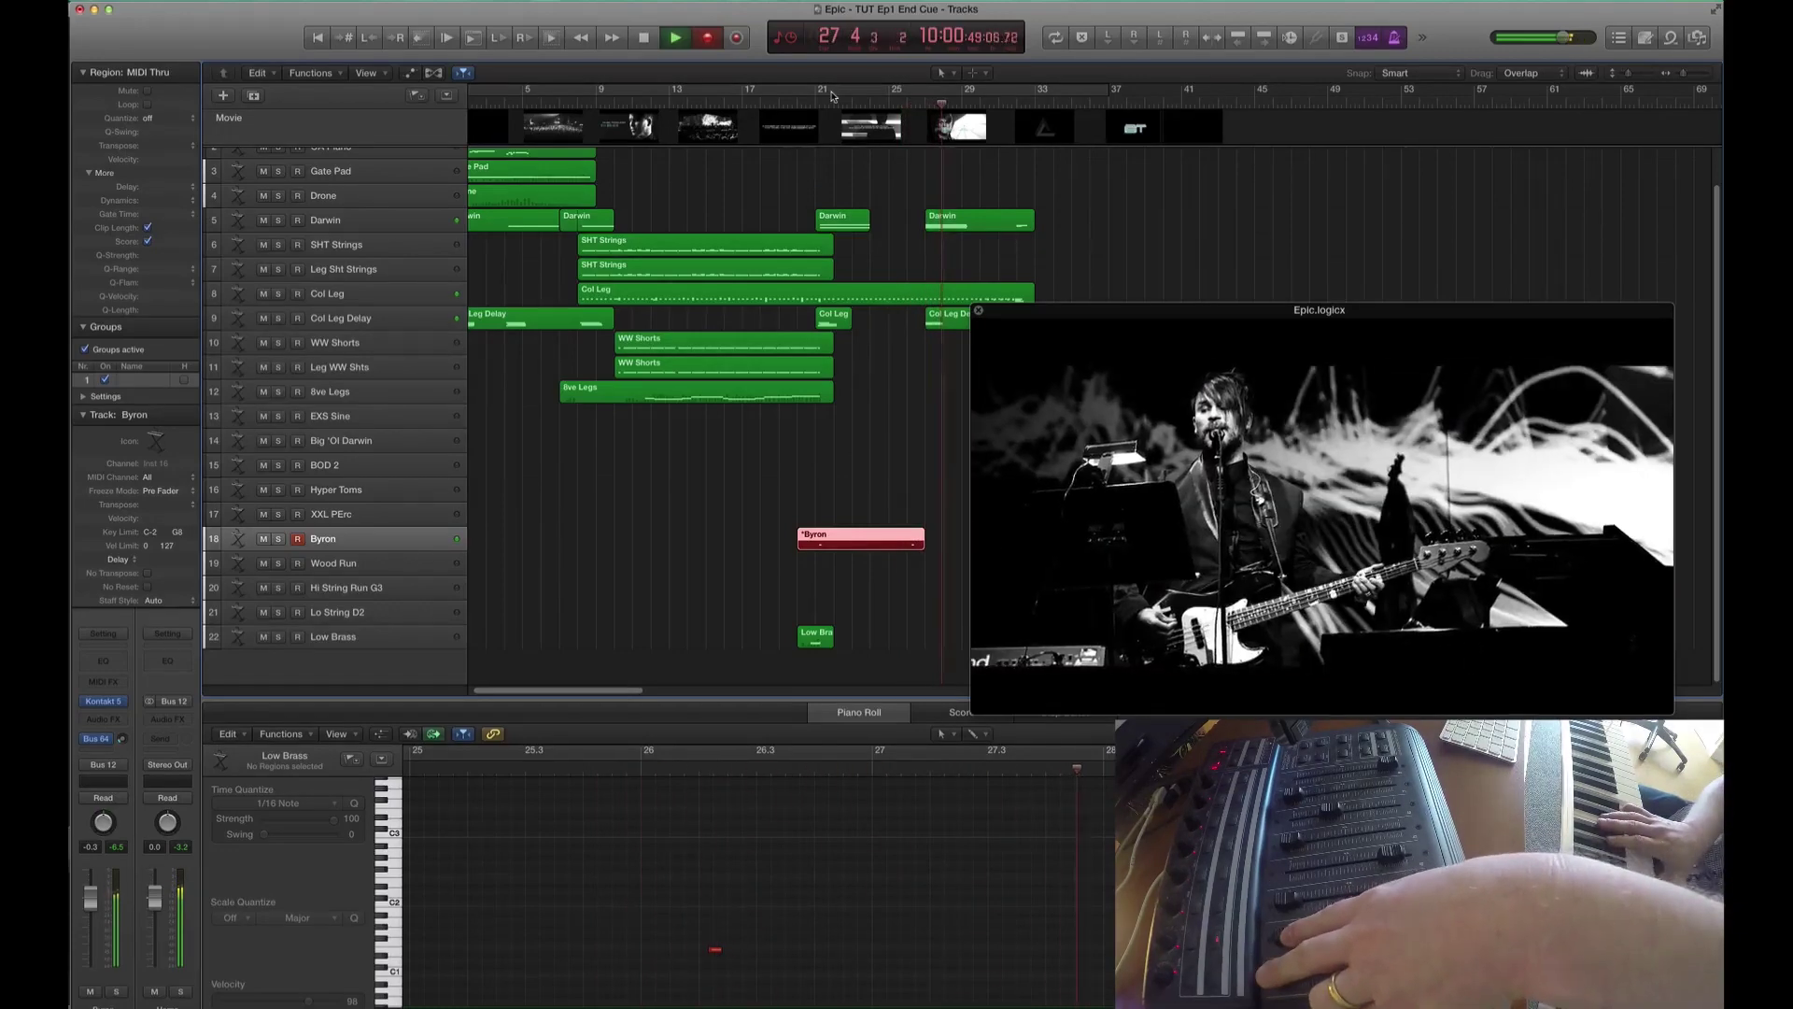
{"action": "key", "text": "space"}
{"action": "key", "text": "shift+Return"}
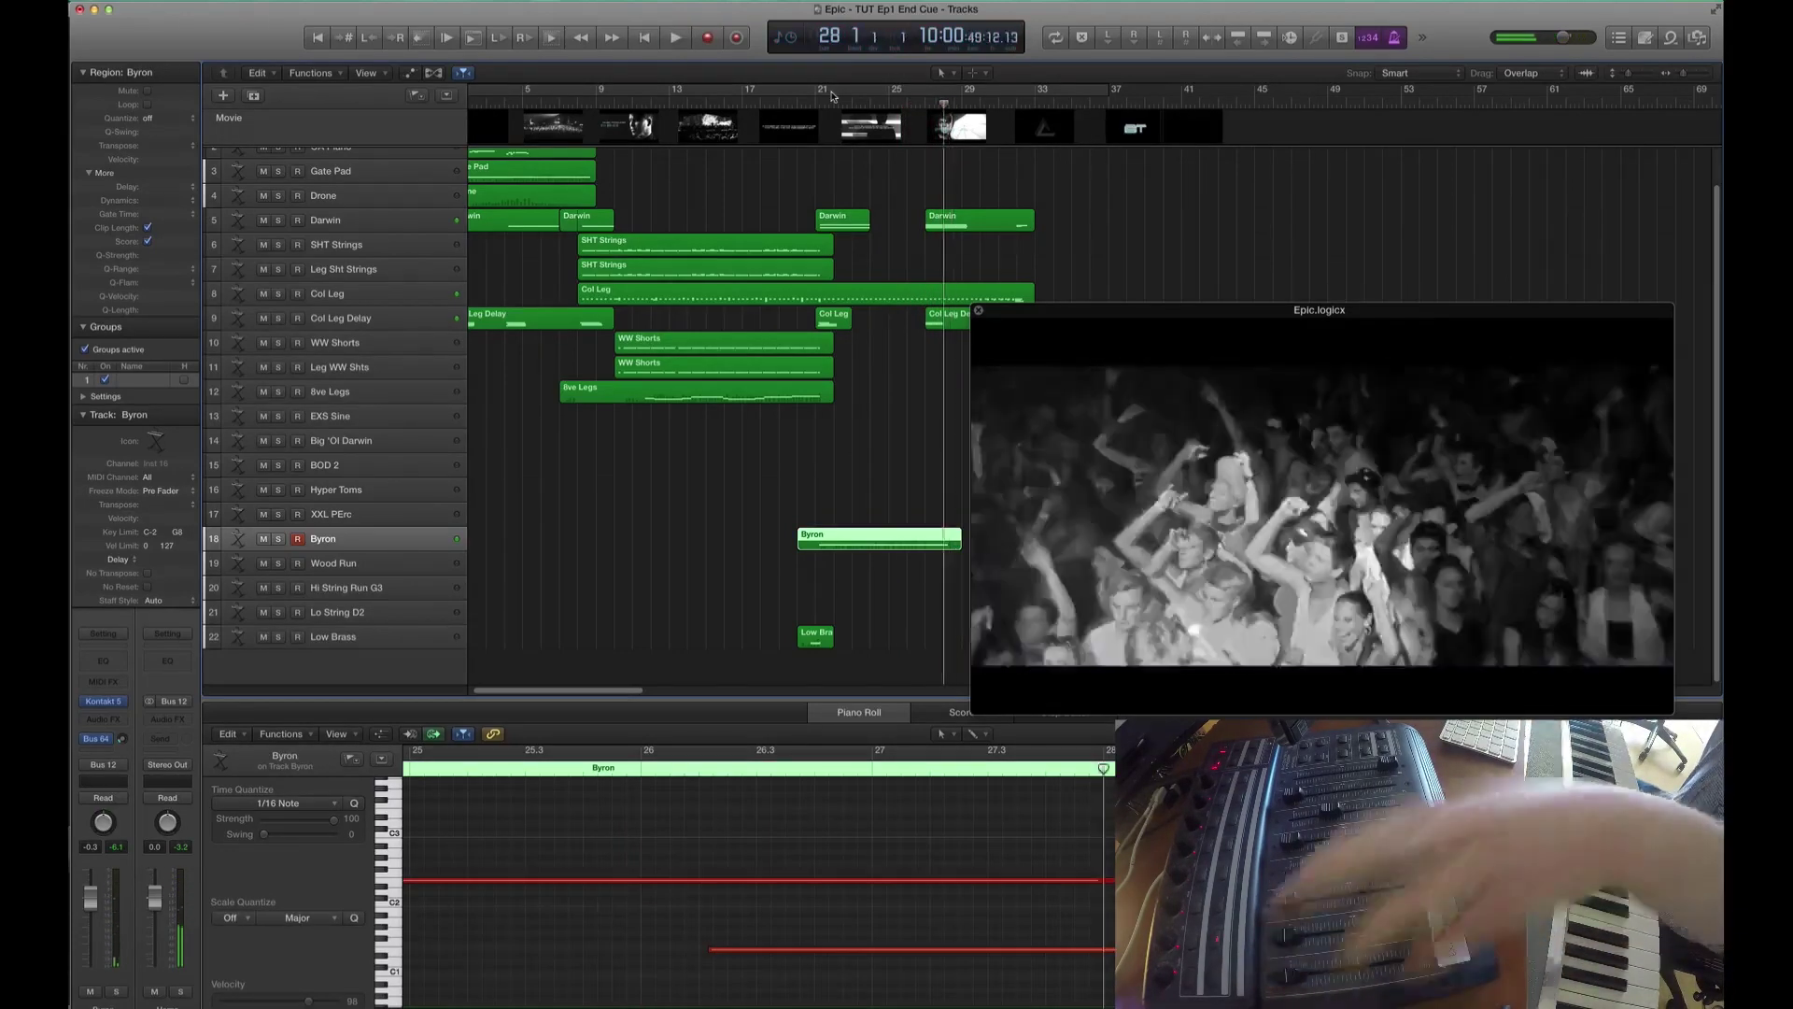
{"action": "key", "text": "Delete"}
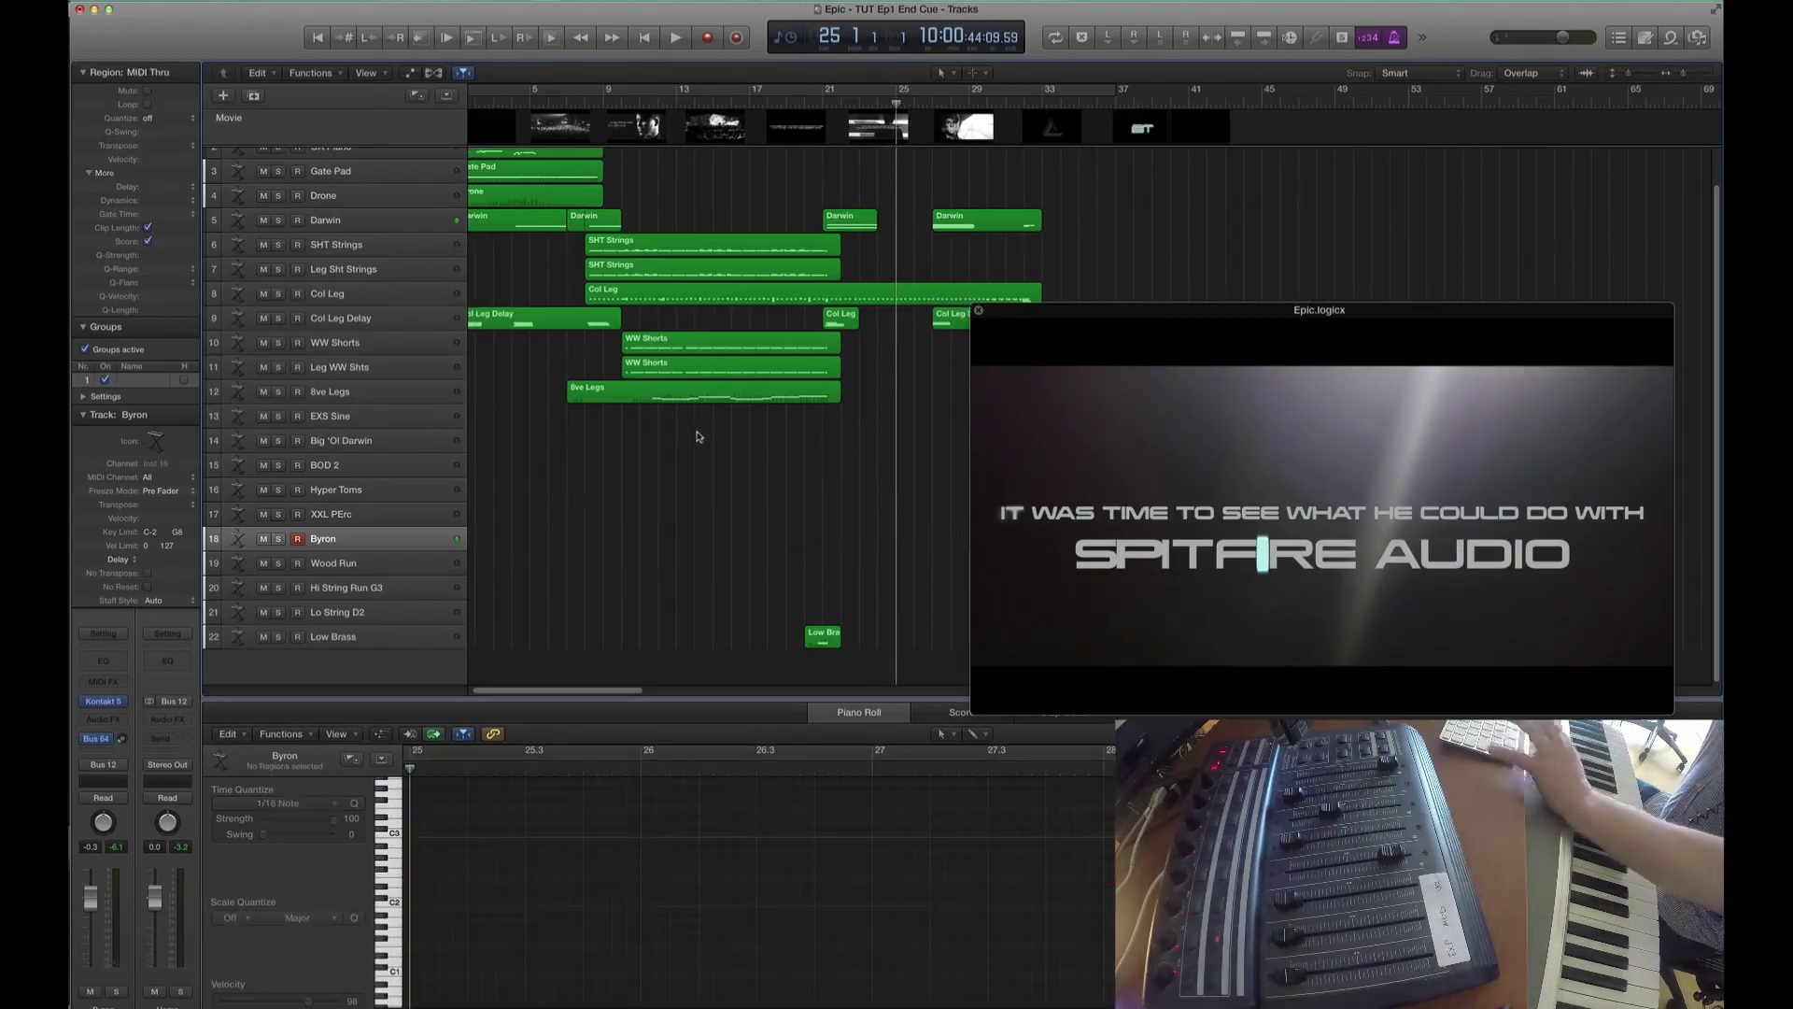
{"action": "key", "text": "comma"}
{"action": "key", "text": "comma"}
{"action": "key", "text": "comma"}
{"action": "key", "text": "r"}
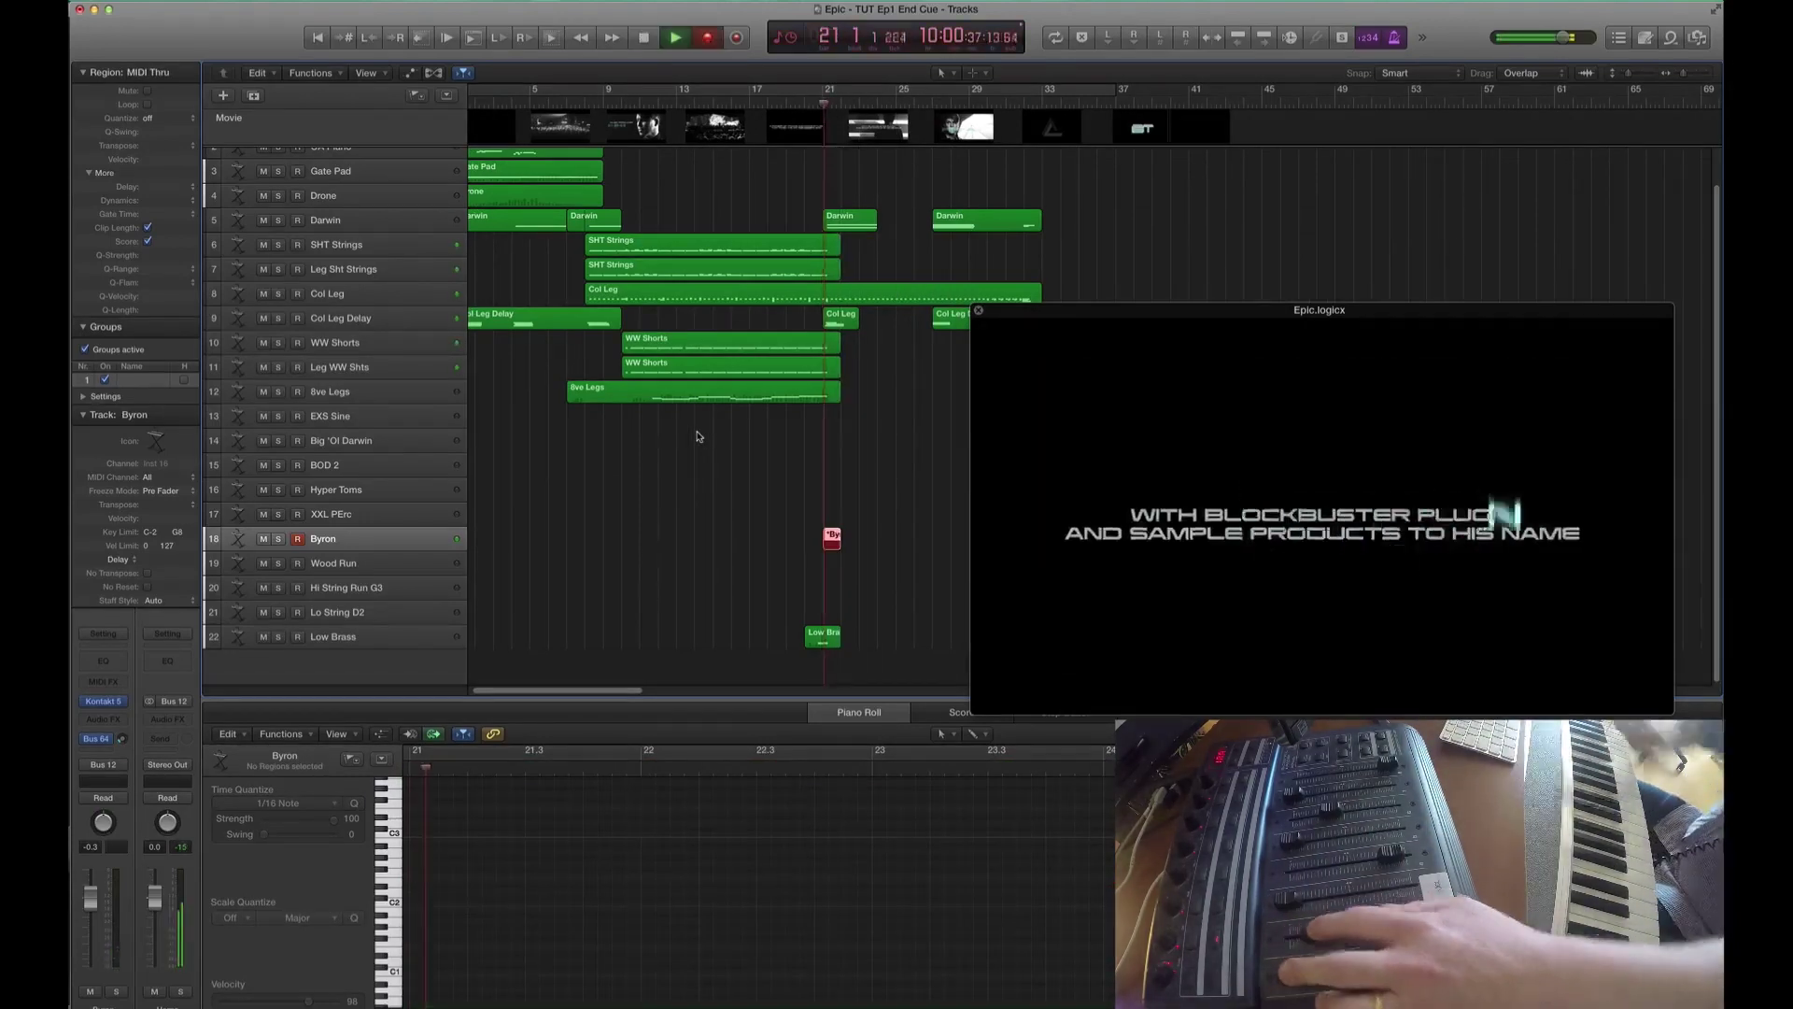
{"action": "key", "text": "space"}
{"action": "key", "text": "Delete"}
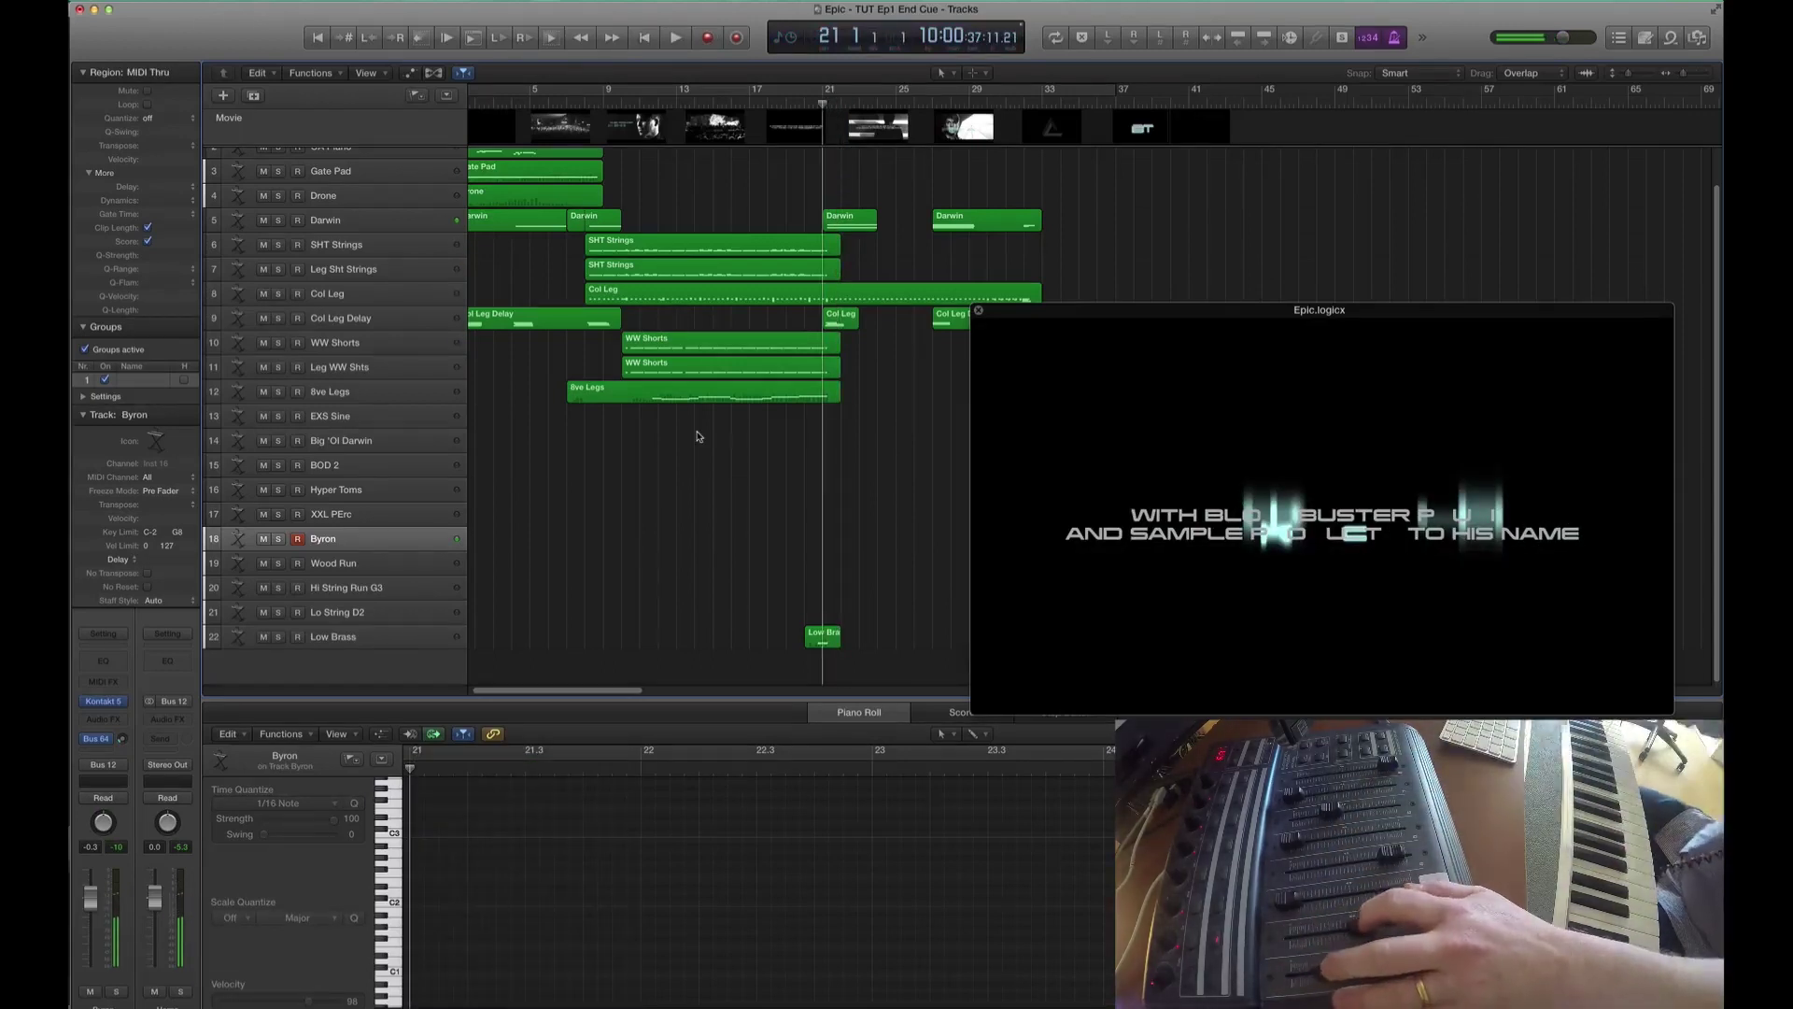
- Record a Byron region from about bar 20 to bar 32 and move the movie window off the timeline regions
{"action": "key", "text": "r"}
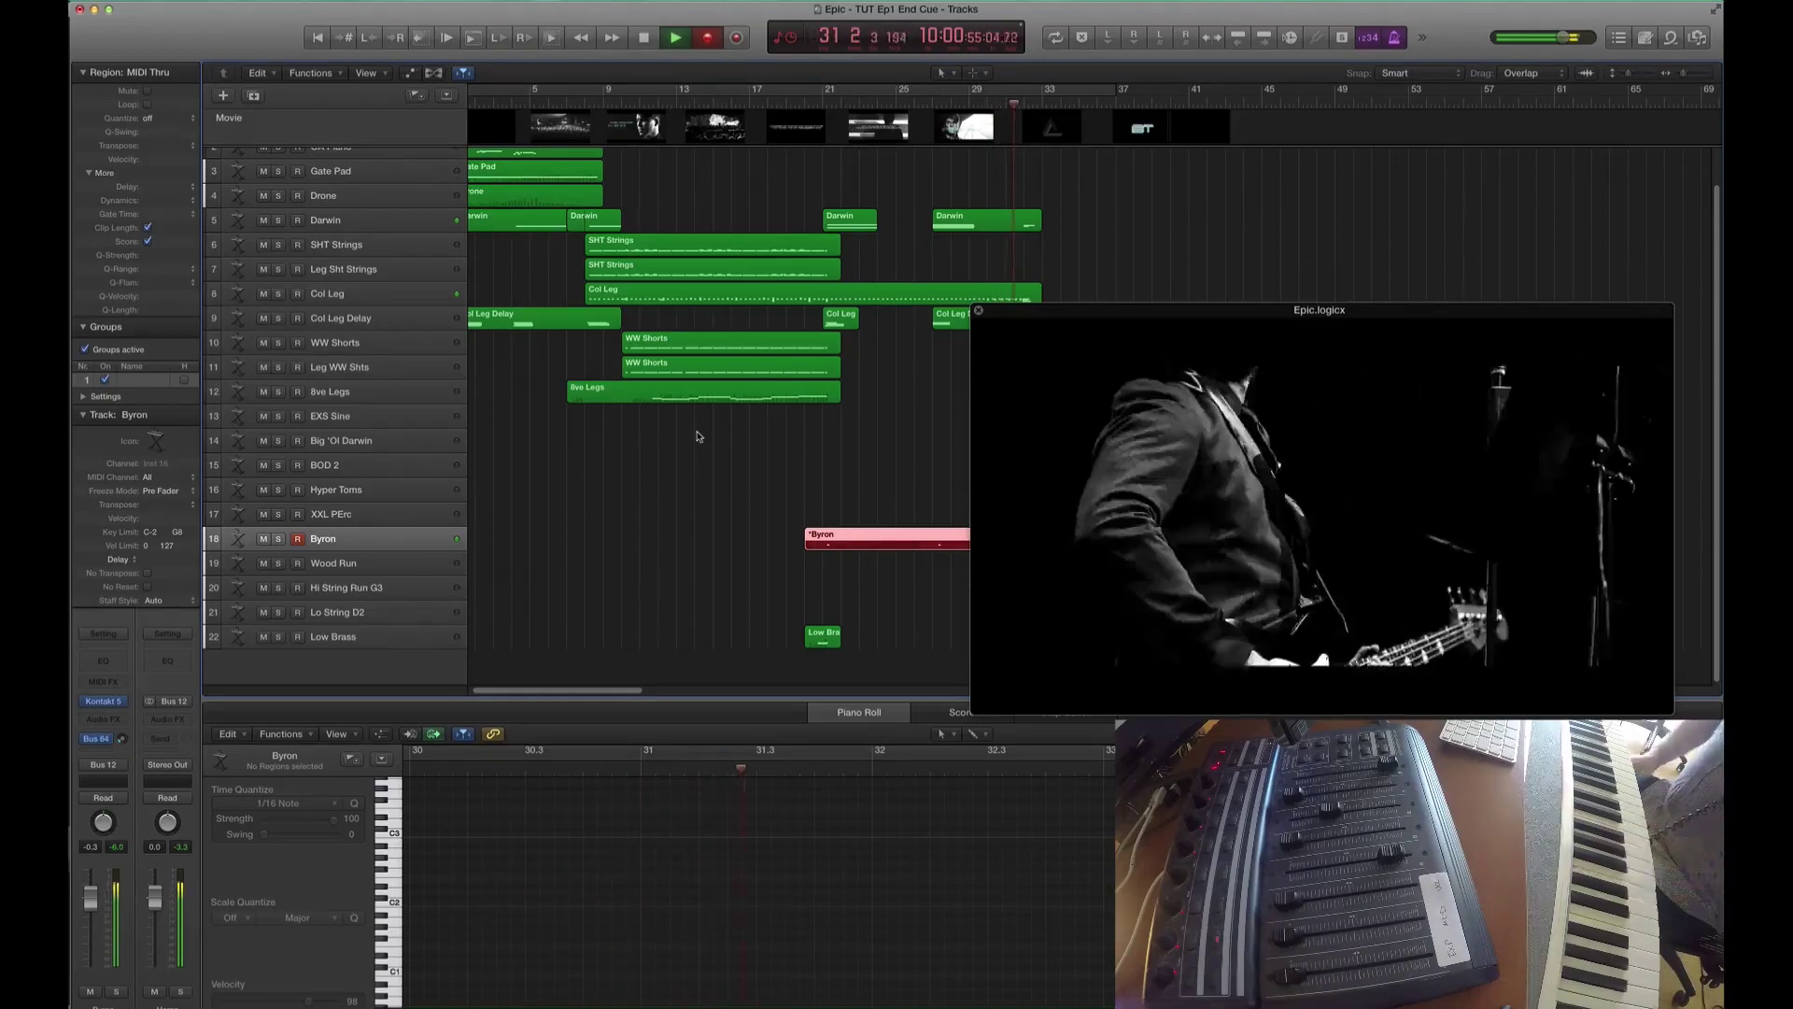
{"action": "key", "text": "space"}
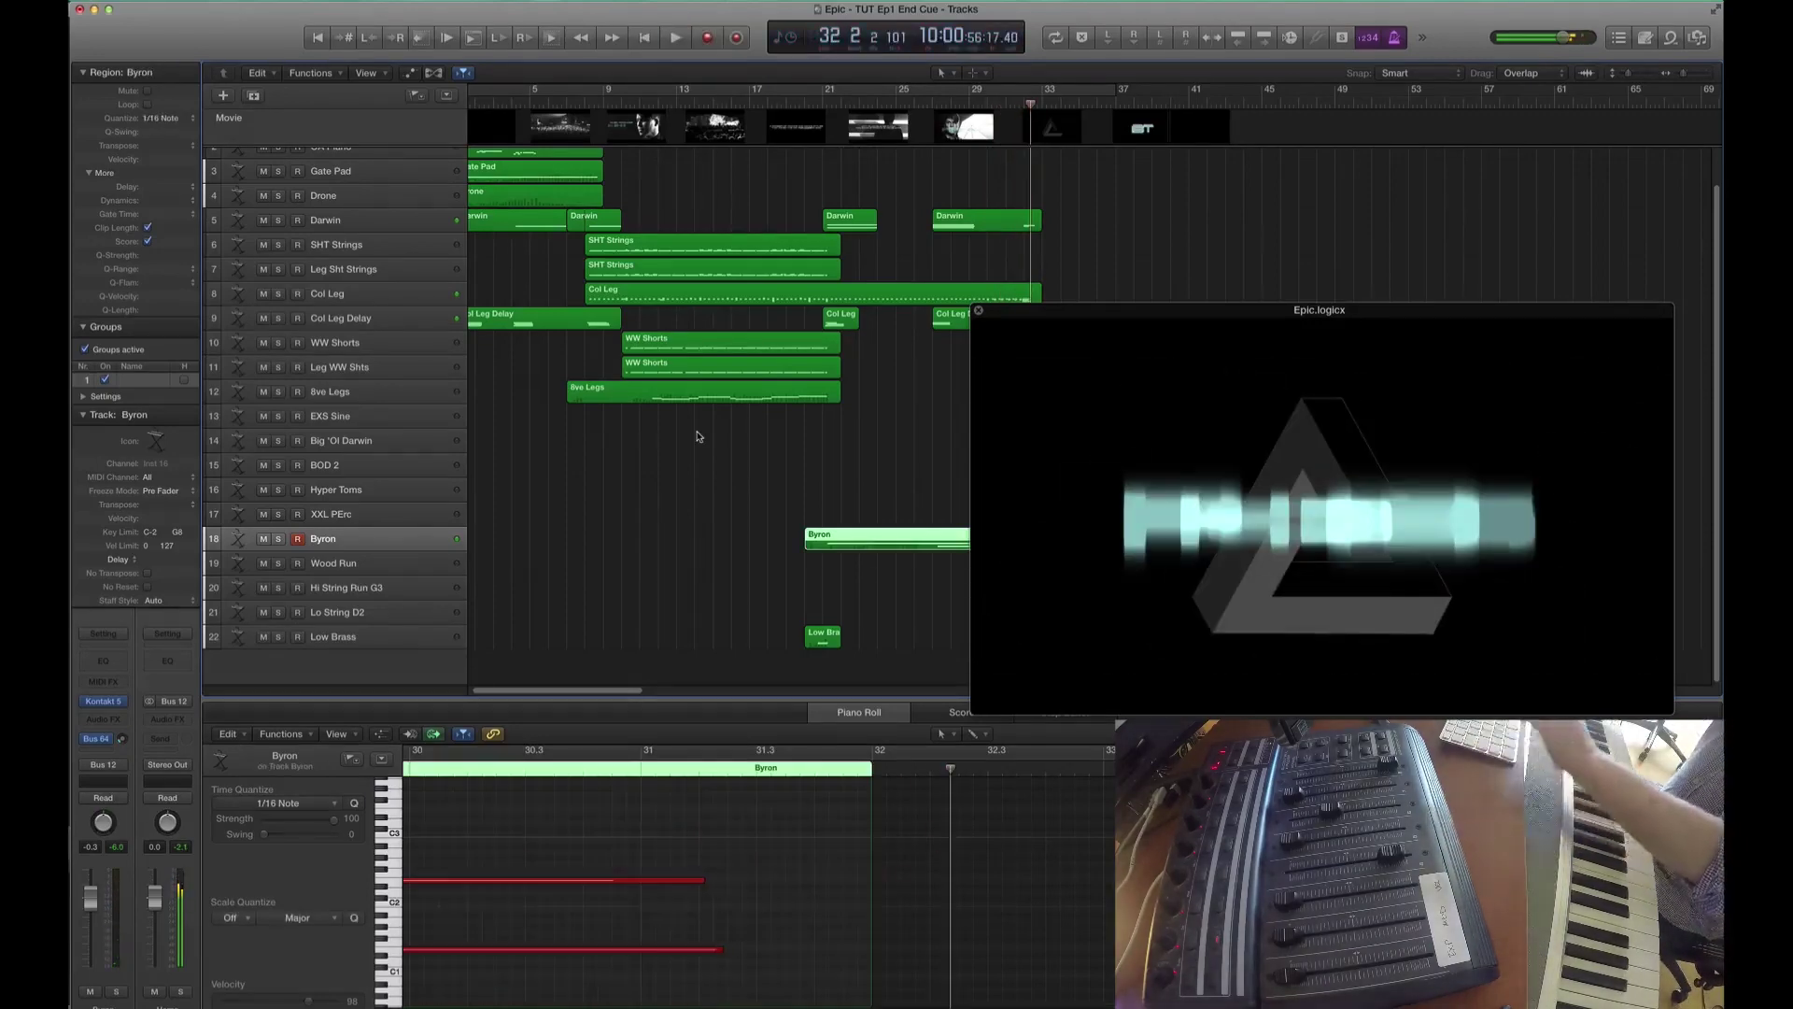
{"action": "left_click_drag", "start_coordinate": [1214, 309], "coordinate": [1511, 279]}
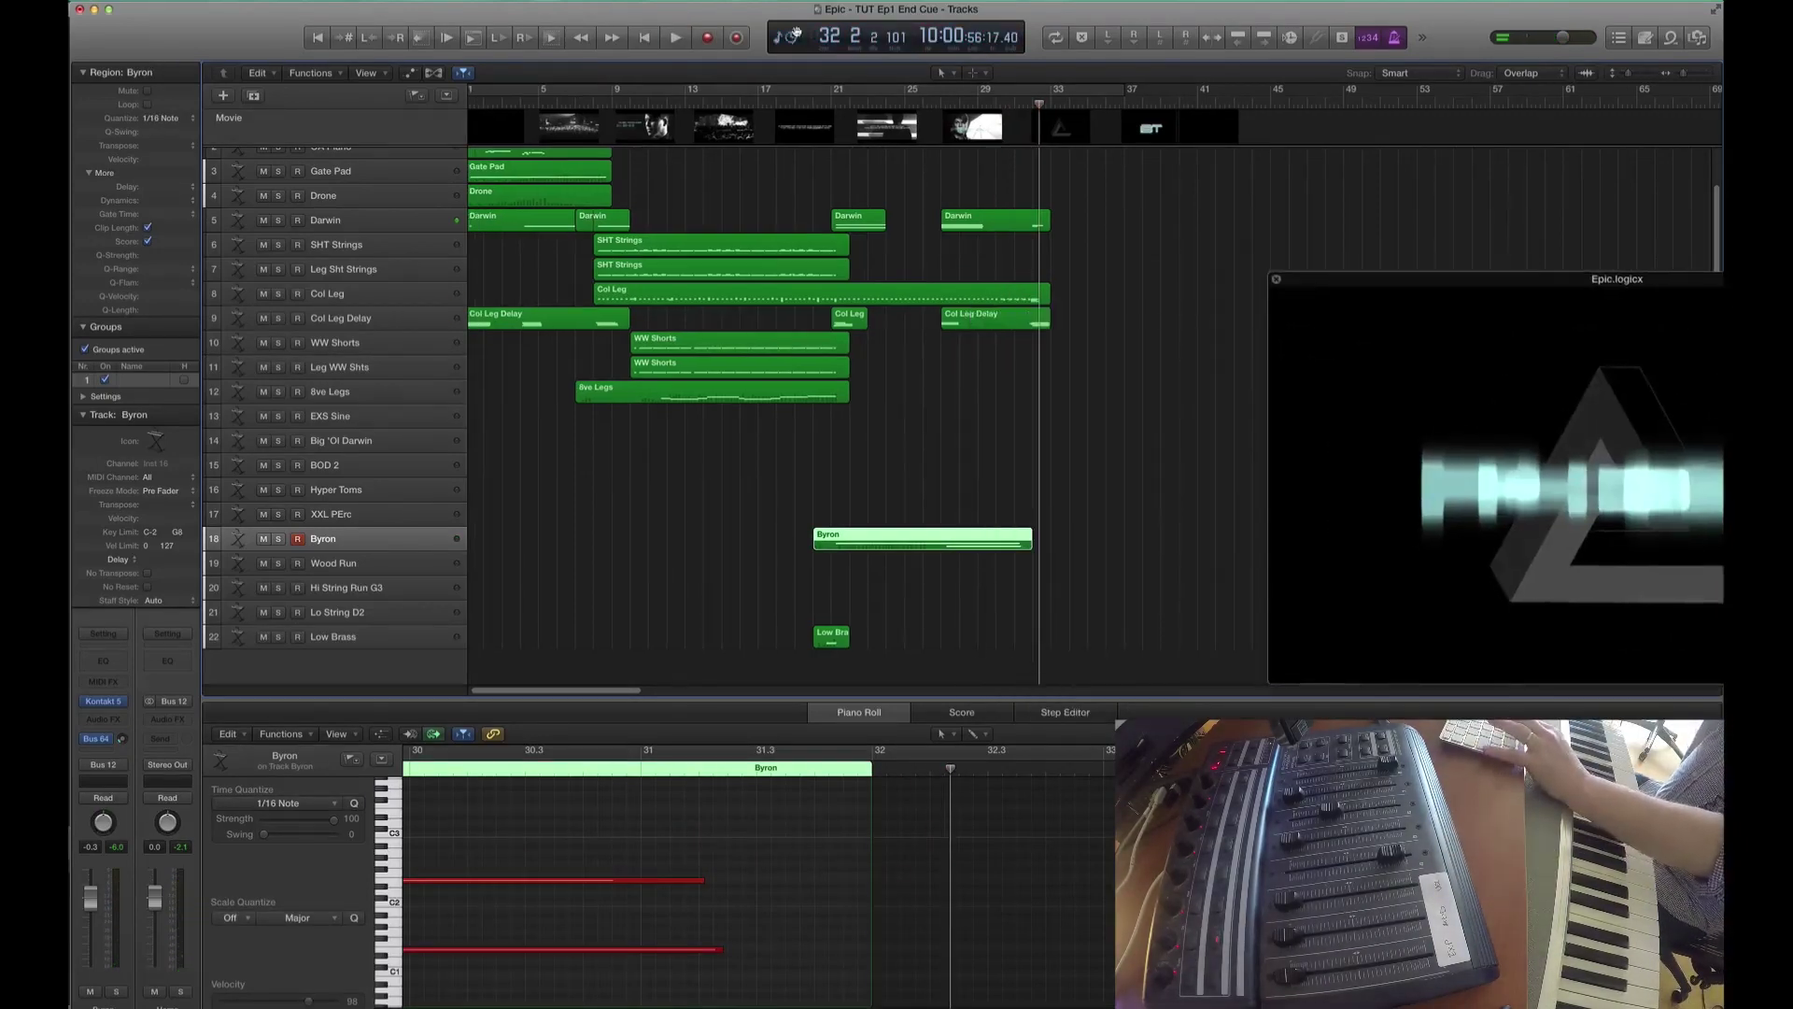
- Play the second half of the Byron region from about bar 26 and select its long sustained notes in turn
{"action": "left_click", "coordinate": [931, 104]}
{"action": "key", "text": "space"}
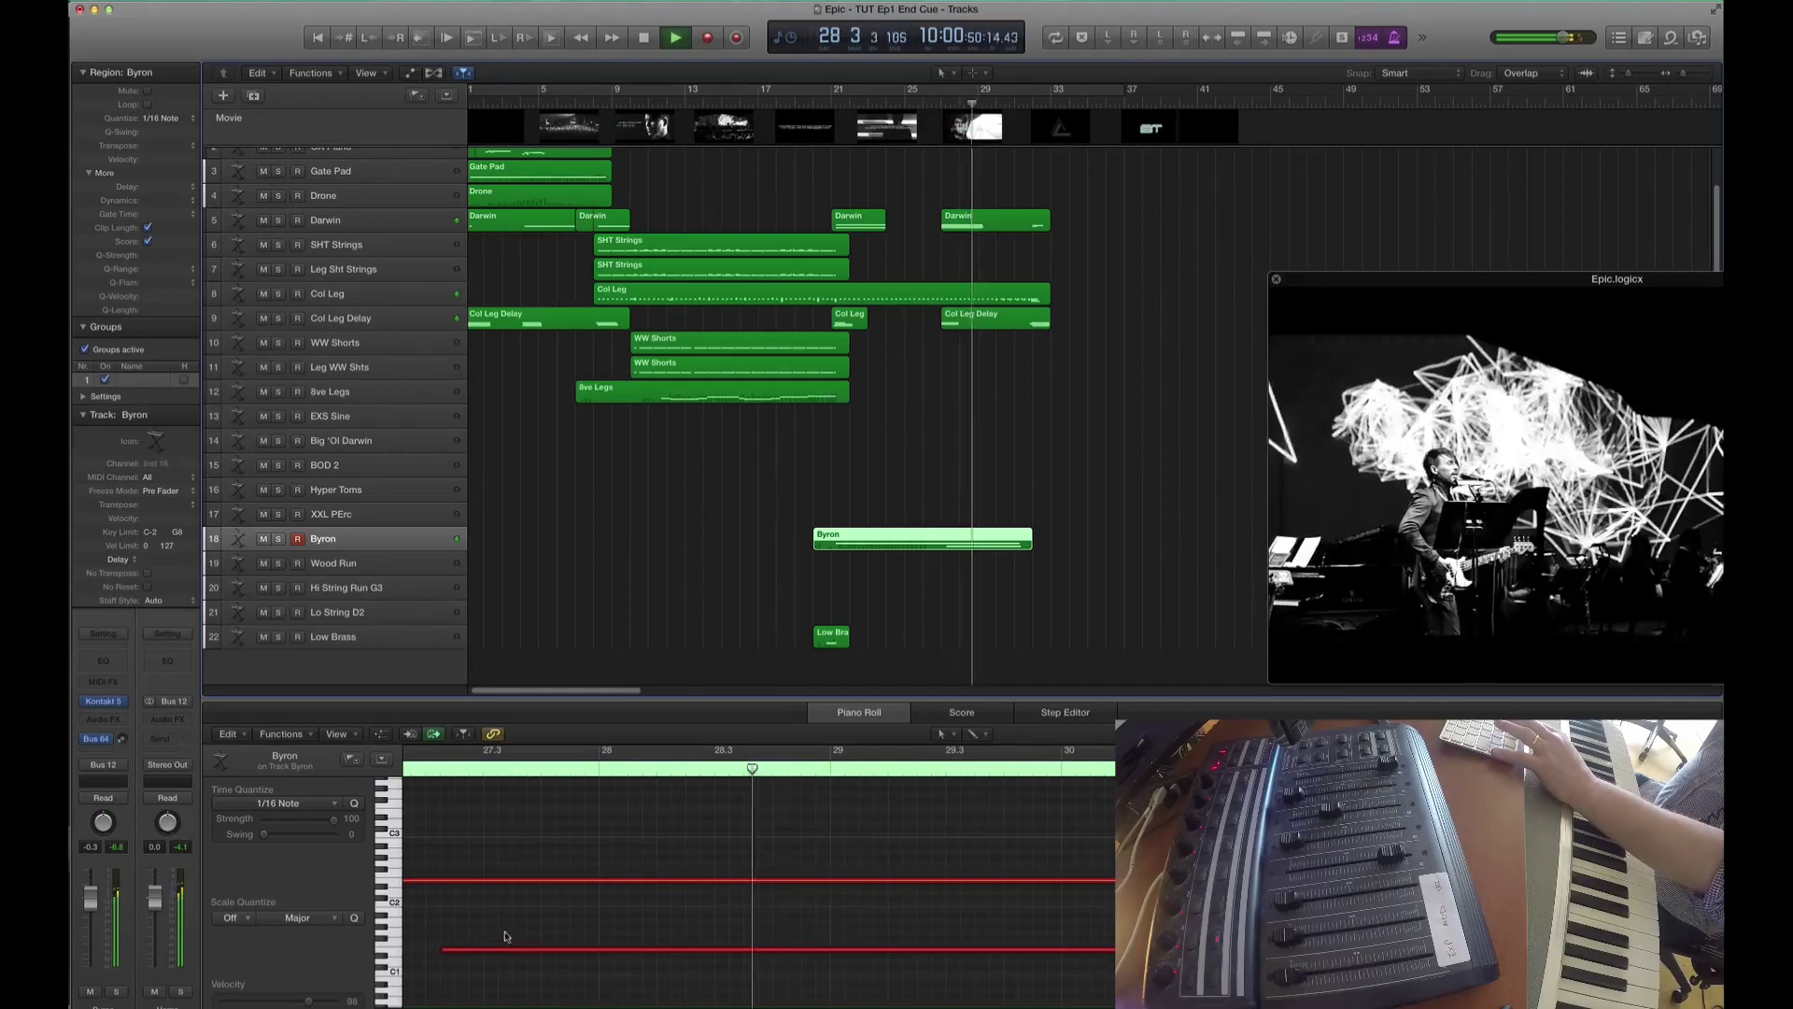
{"action": "key", "text": "space"}
{"action": "left_click", "coordinate": [446, 948]}
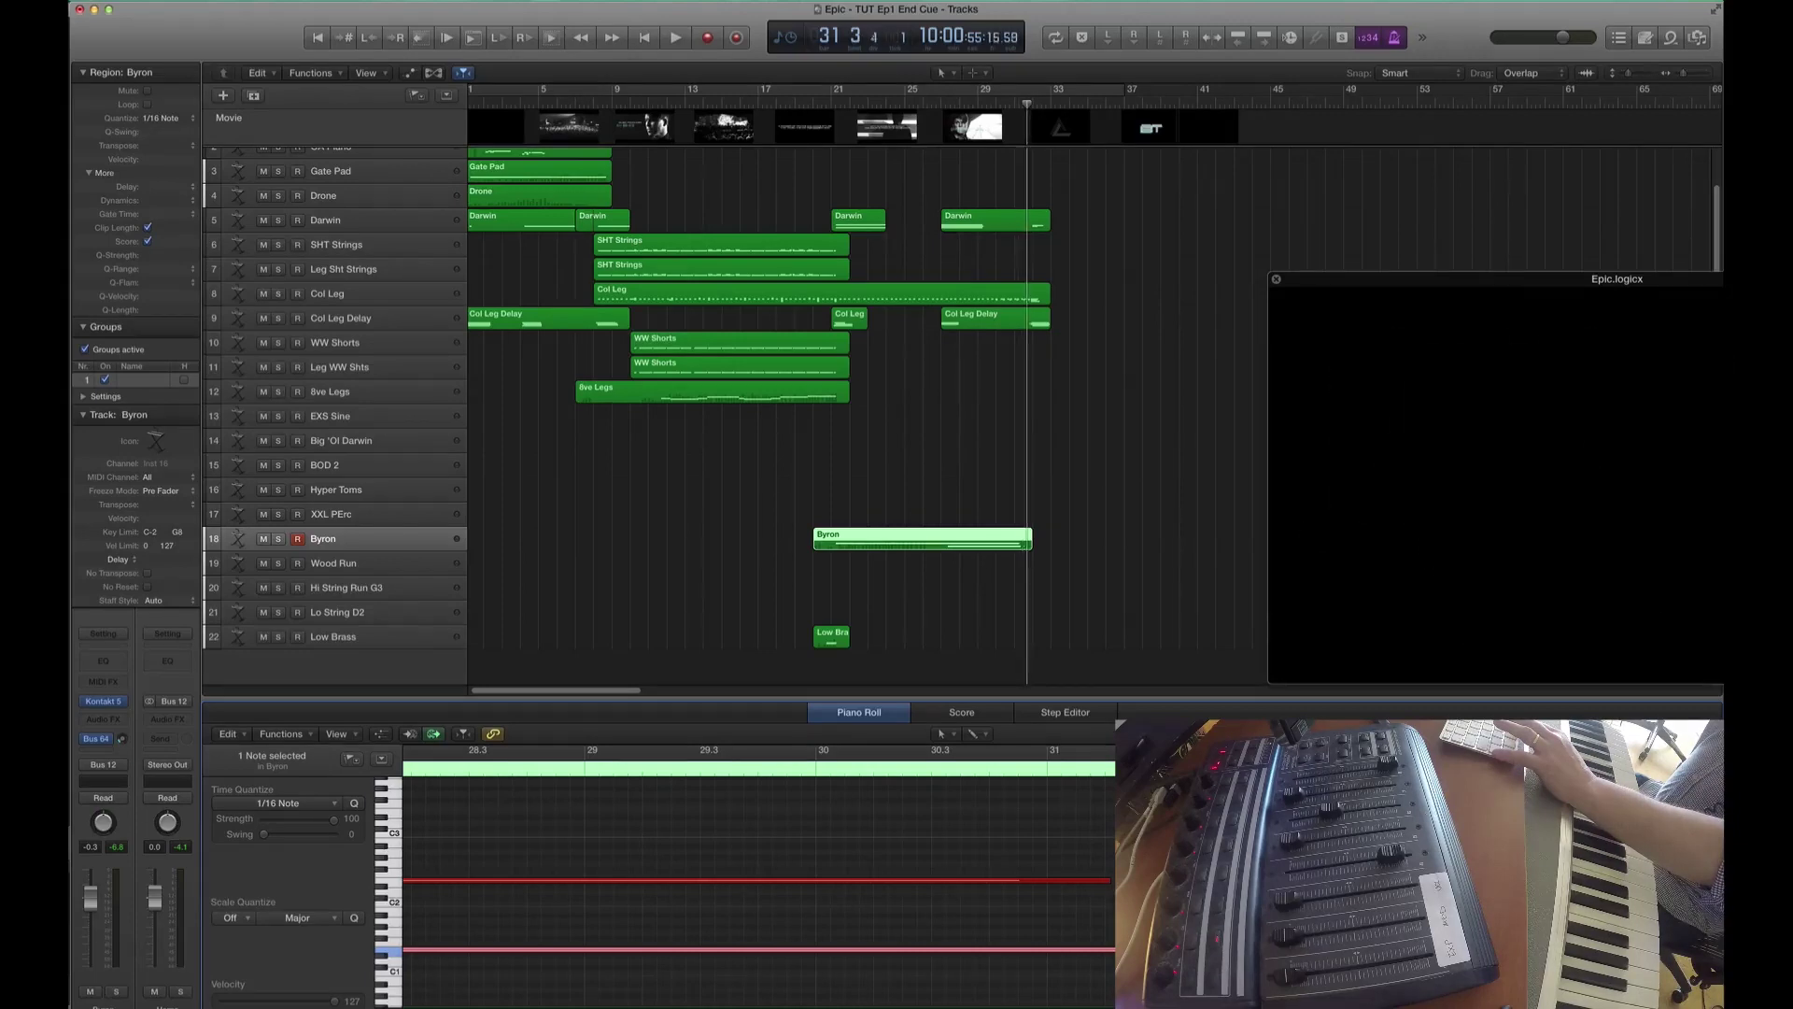
{"action": "left_click_drag", "start_coordinate": [1031, 849], "coordinate": [1095, 925]}
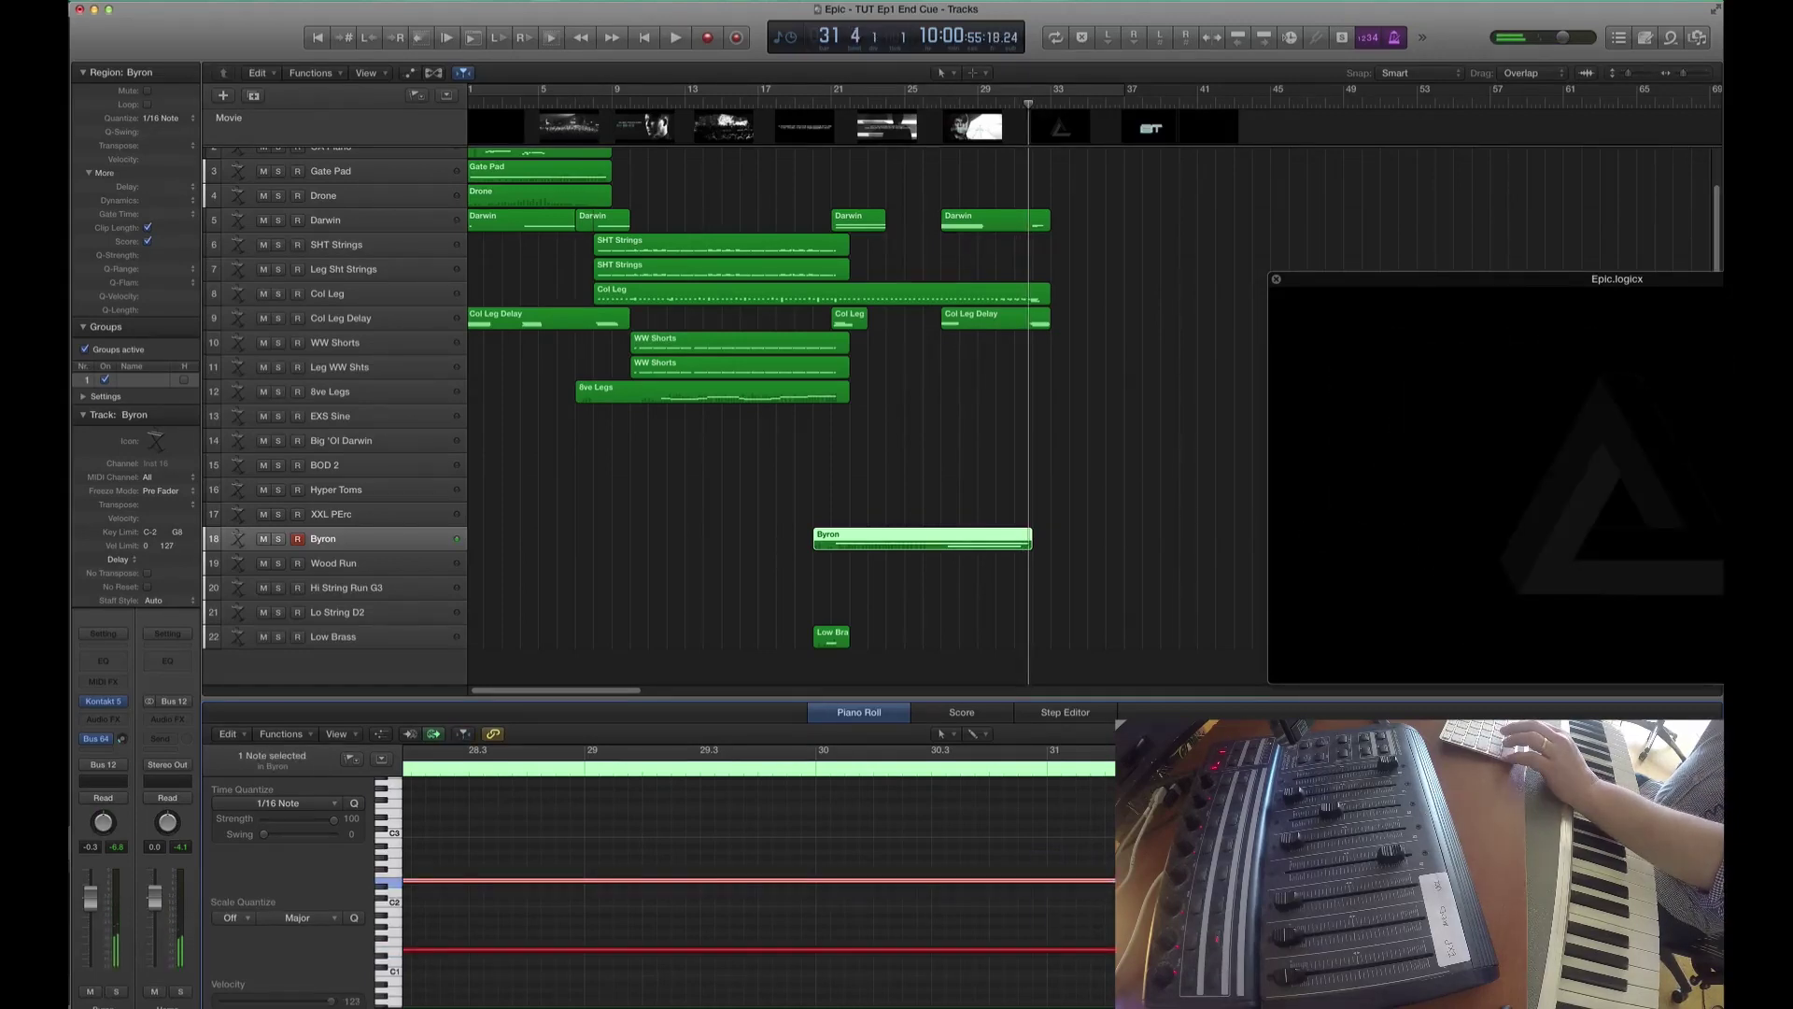
{"action": "key", "text": "Left"}
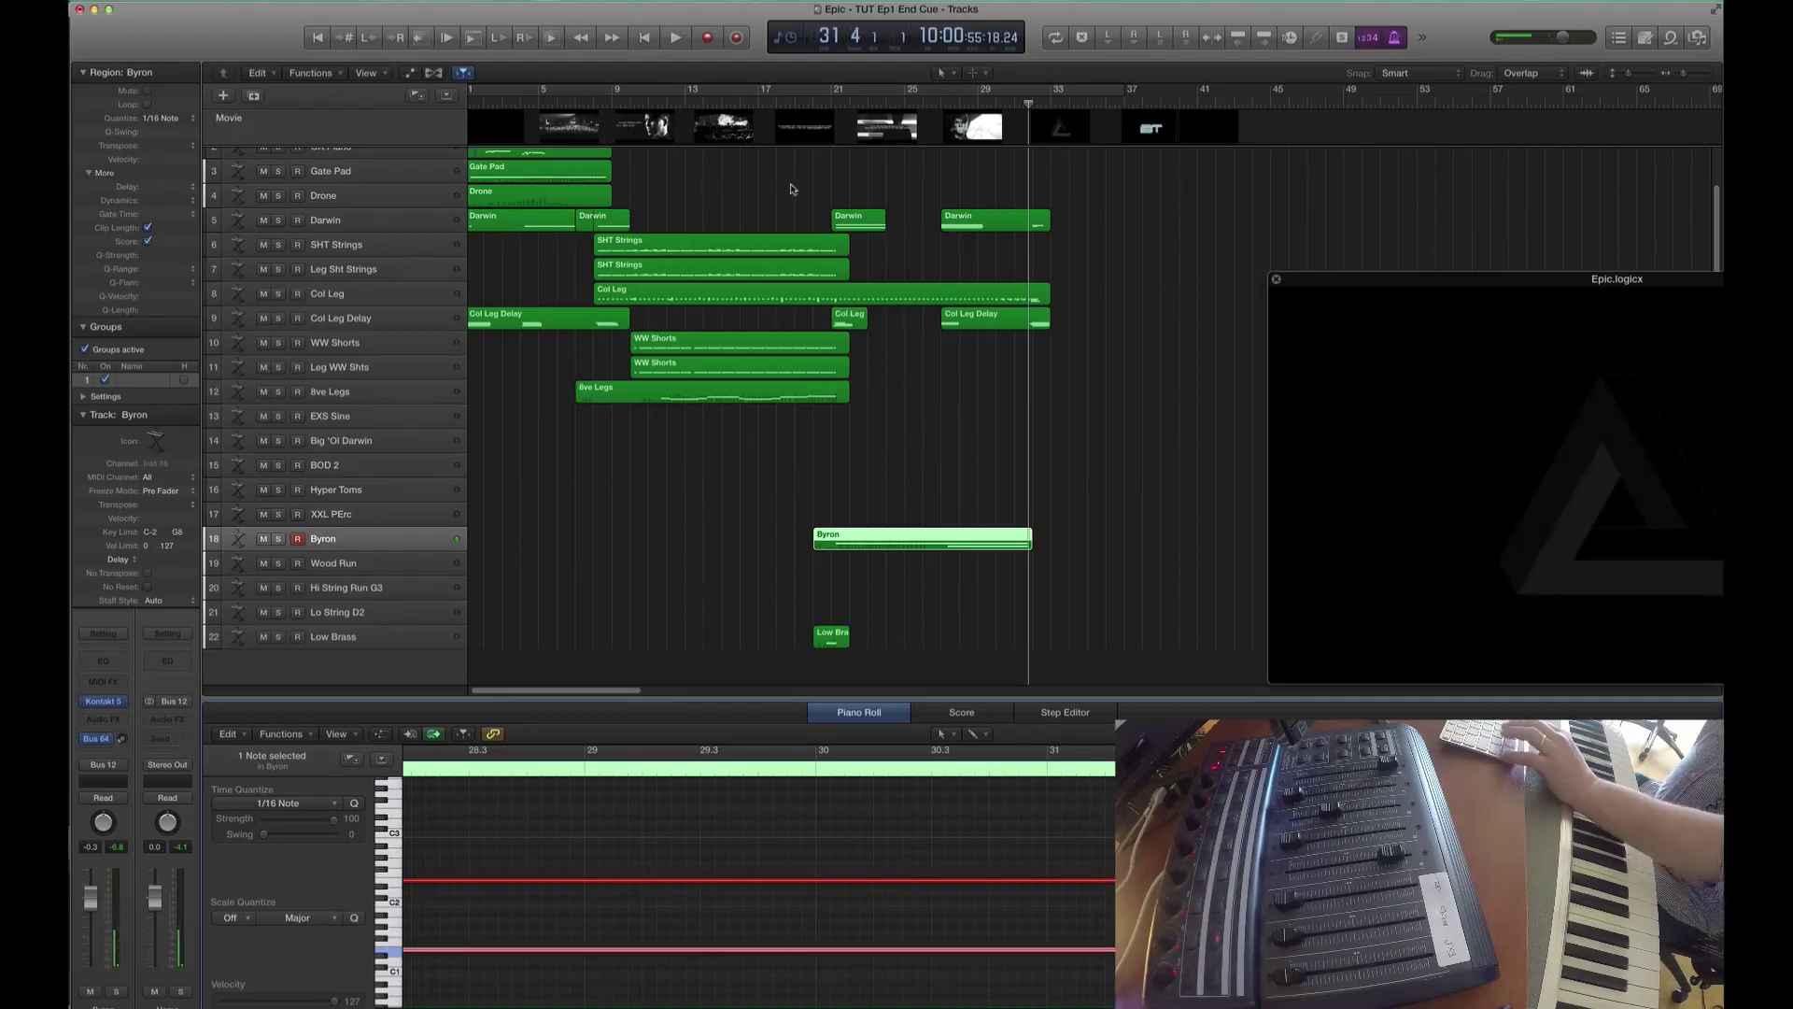
- Play the Byron region from about bar 20 and extend the start of its low sustained note slightly earlier in bar 27
{"action": "left_click", "coordinate": [816, 99]}
{"action": "key", "text": "space"}
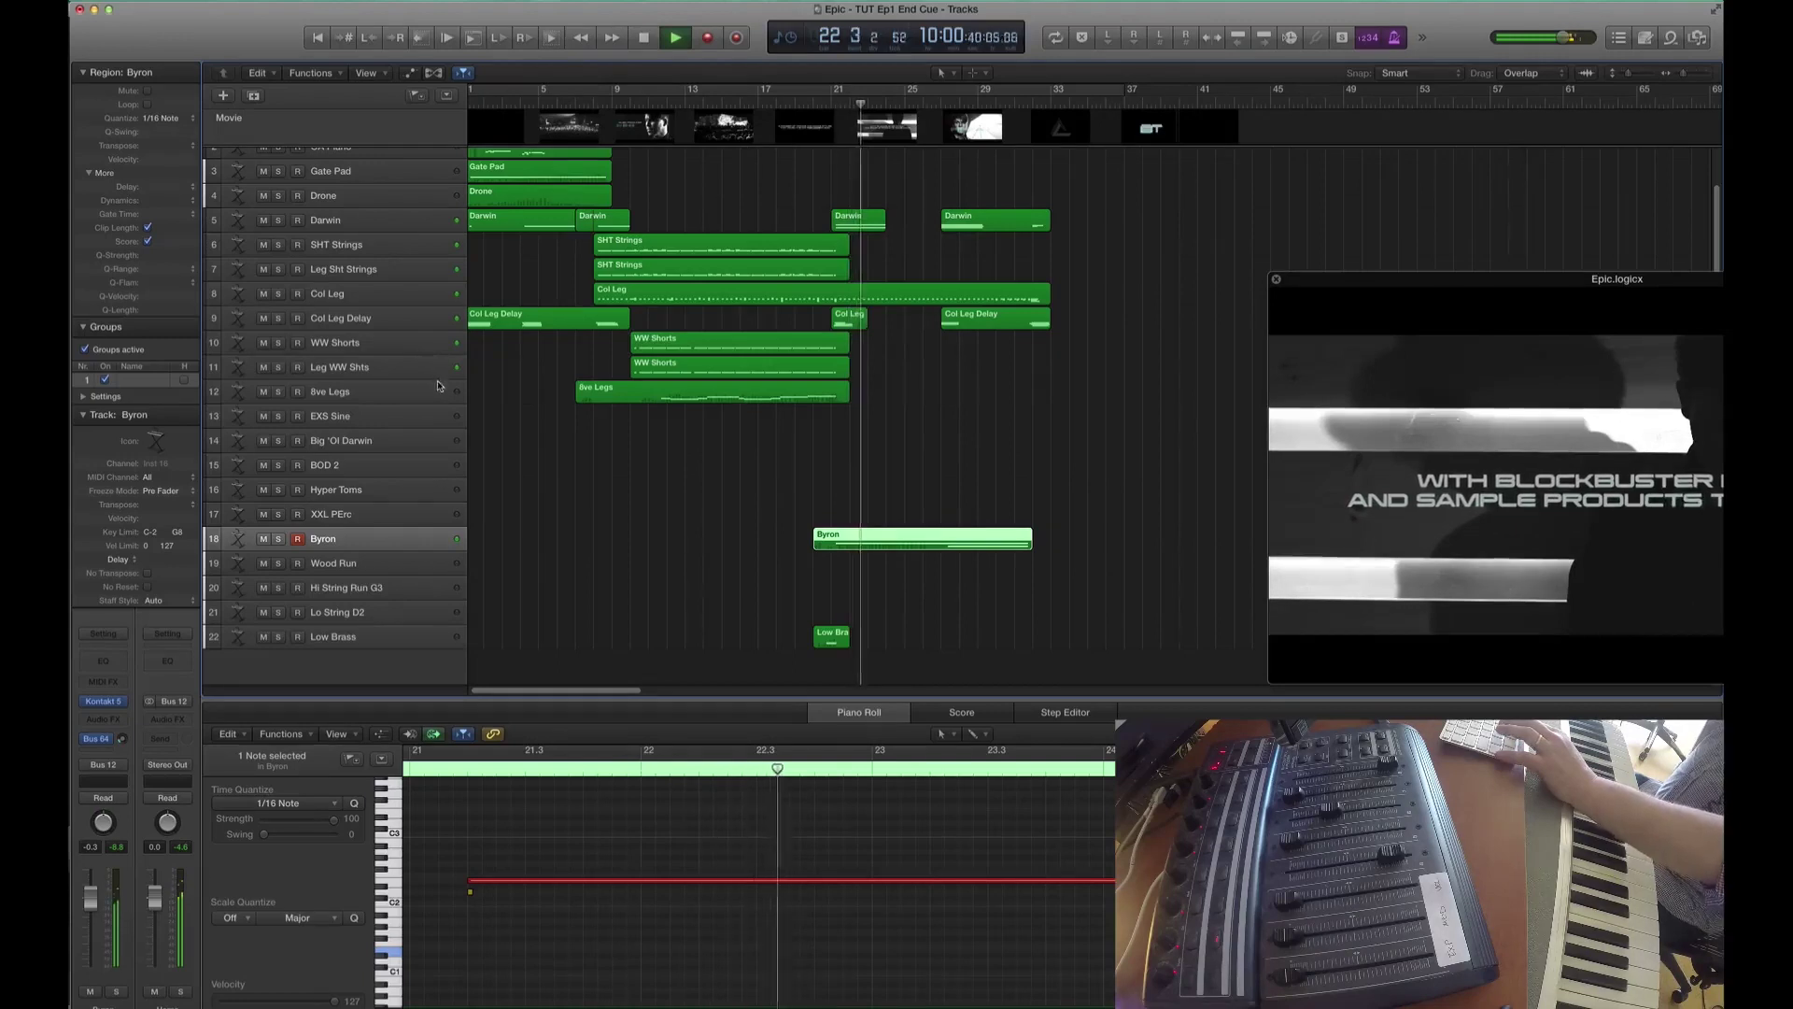
{"action": "left_click", "coordinate": [383, 446]}
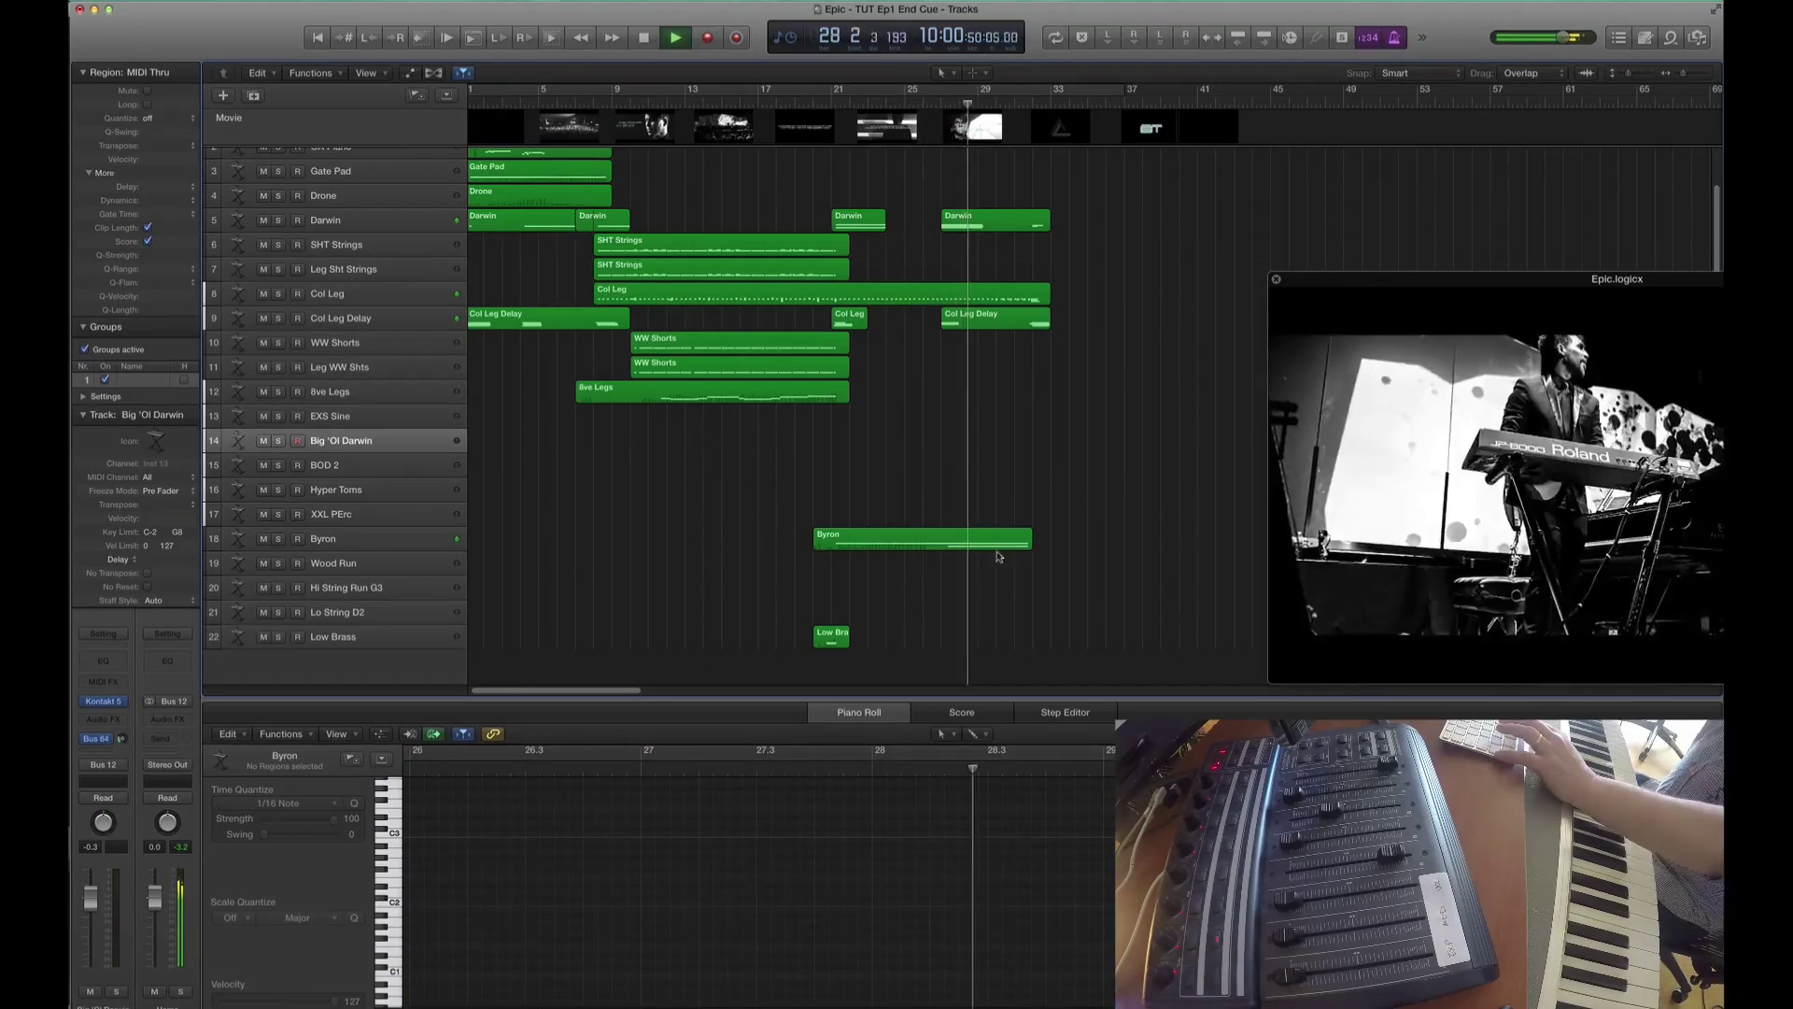
{"action": "left_click", "coordinate": [966, 536]}
{"action": "key", "text": "space"}
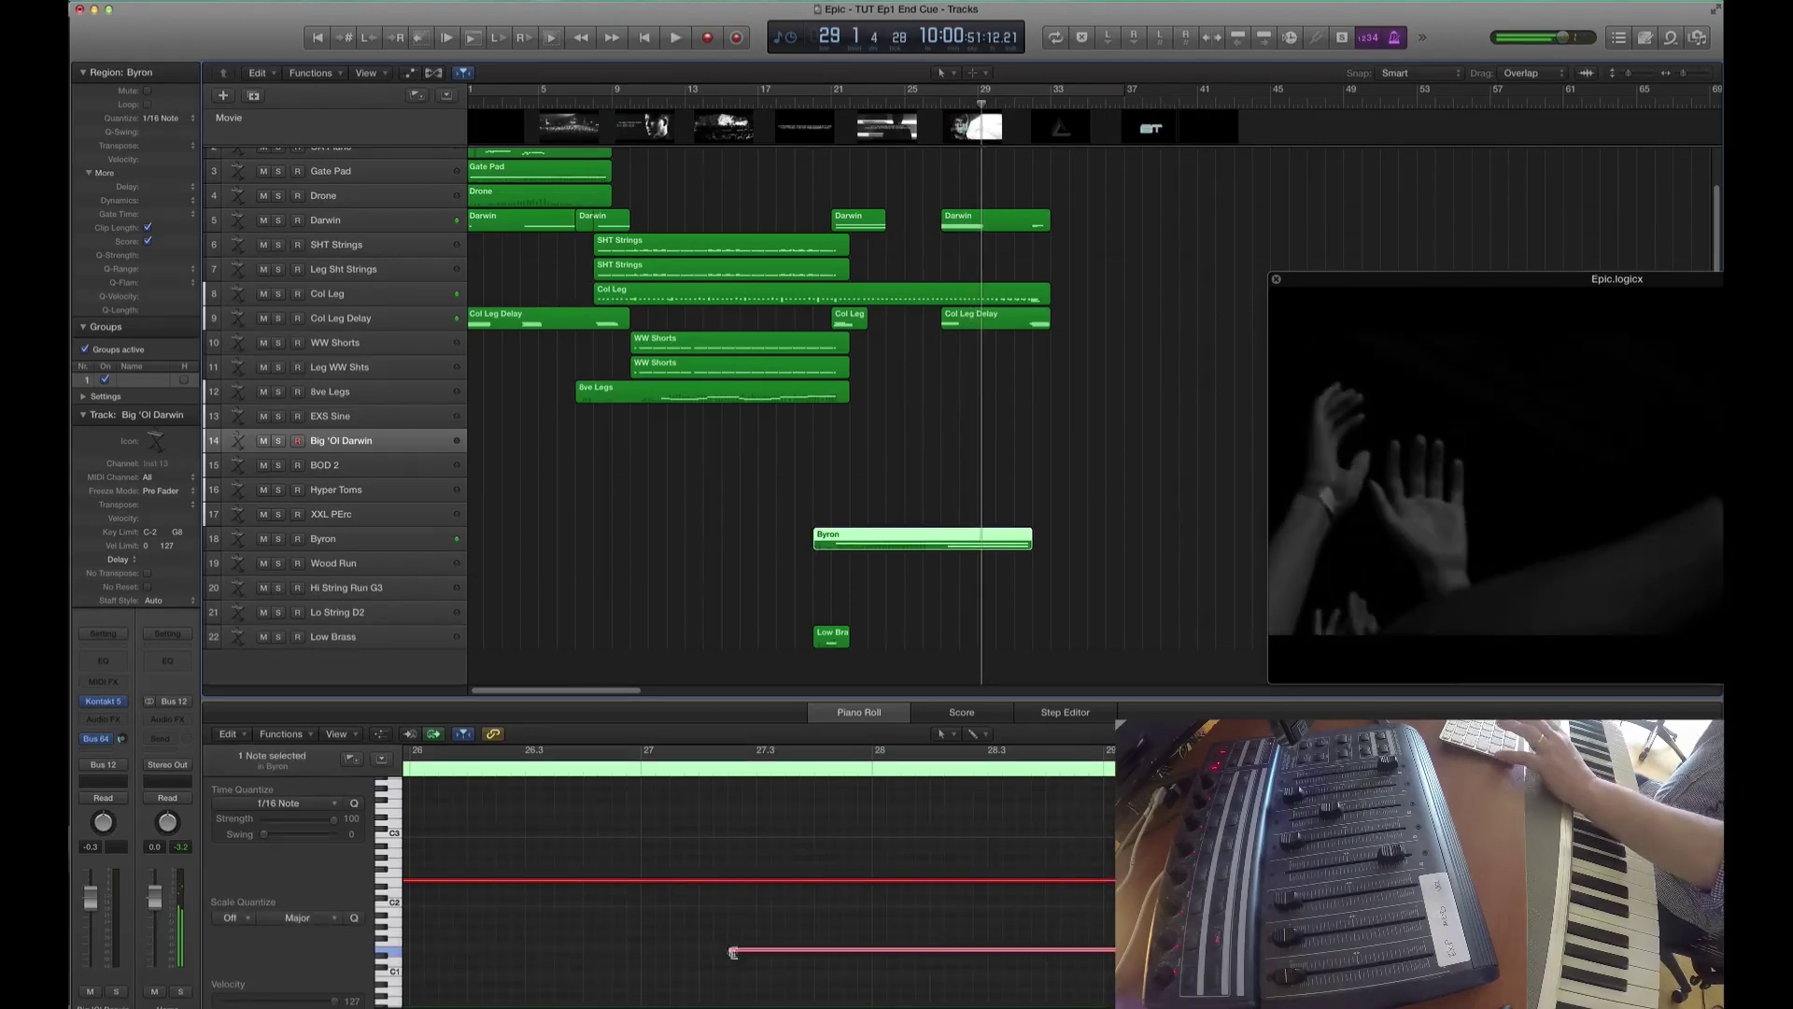
{"action": "left_click_drag", "start_coordinate": [729, 951], "coordinate": [715, 950]}
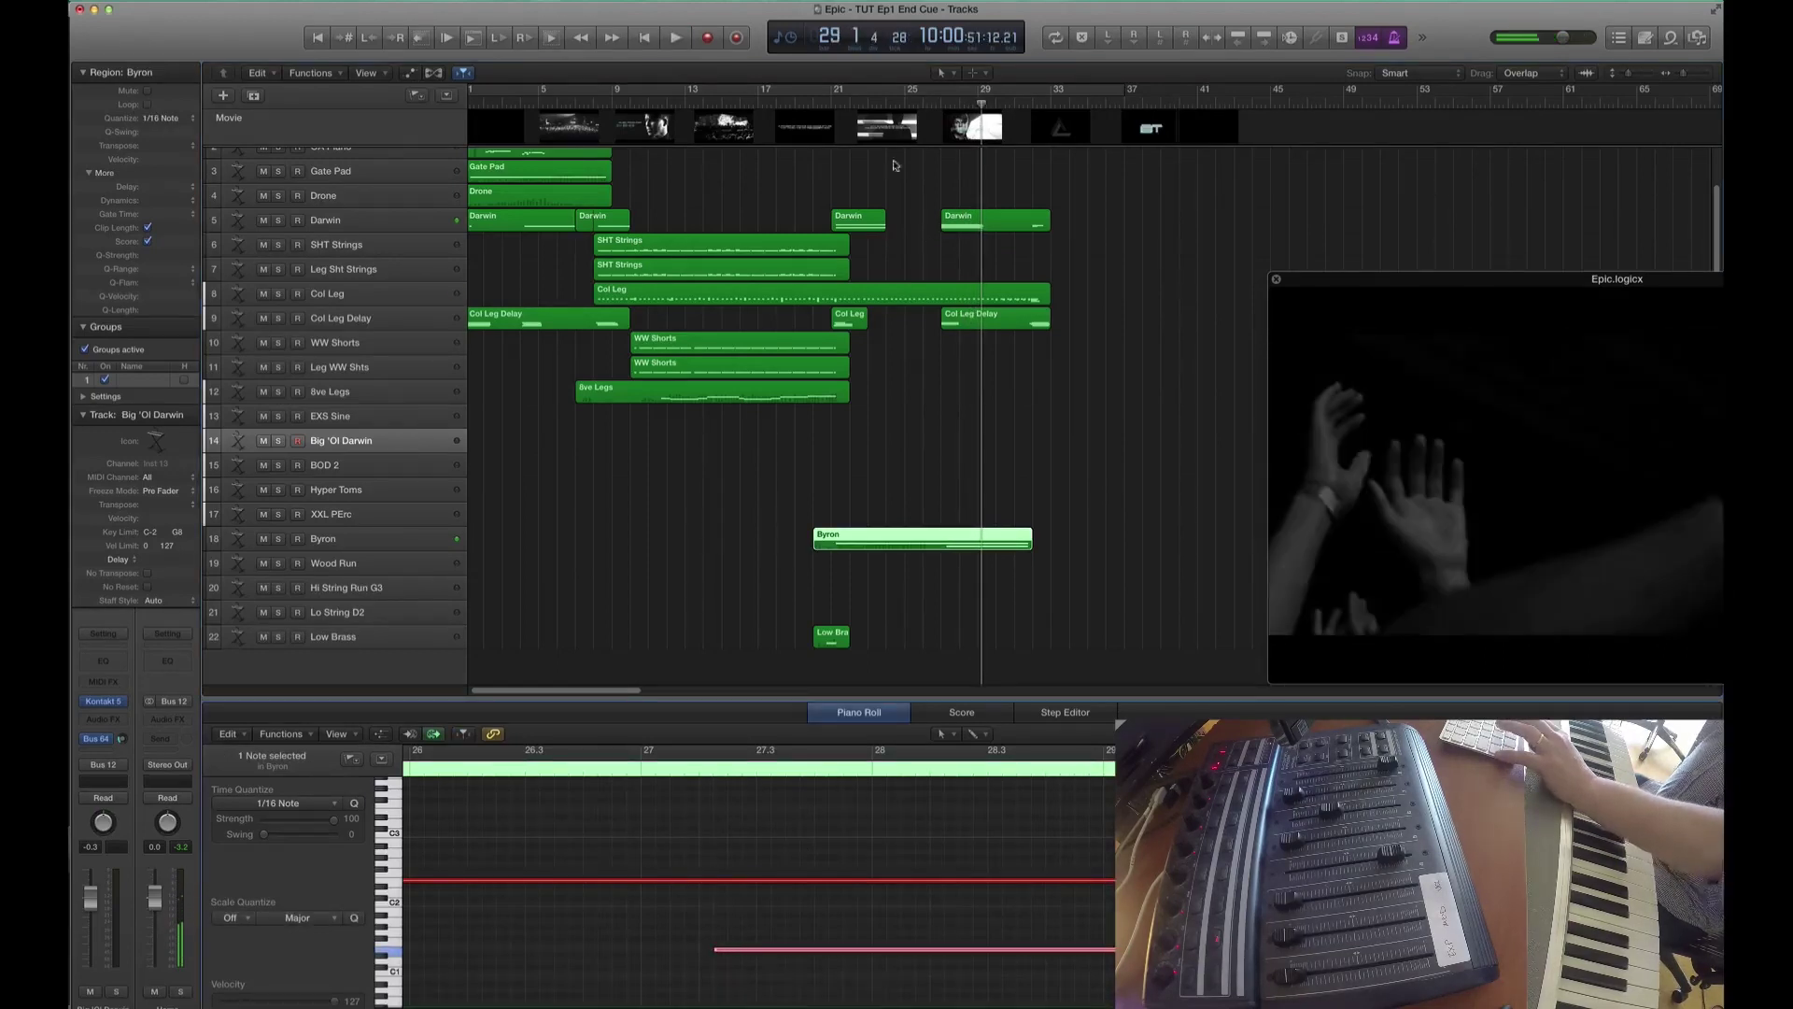
- Return to bar 21 and check the Byron and EXS Sine tracks in turn
{"action": "left_click", "coordinate": [834, 106]}
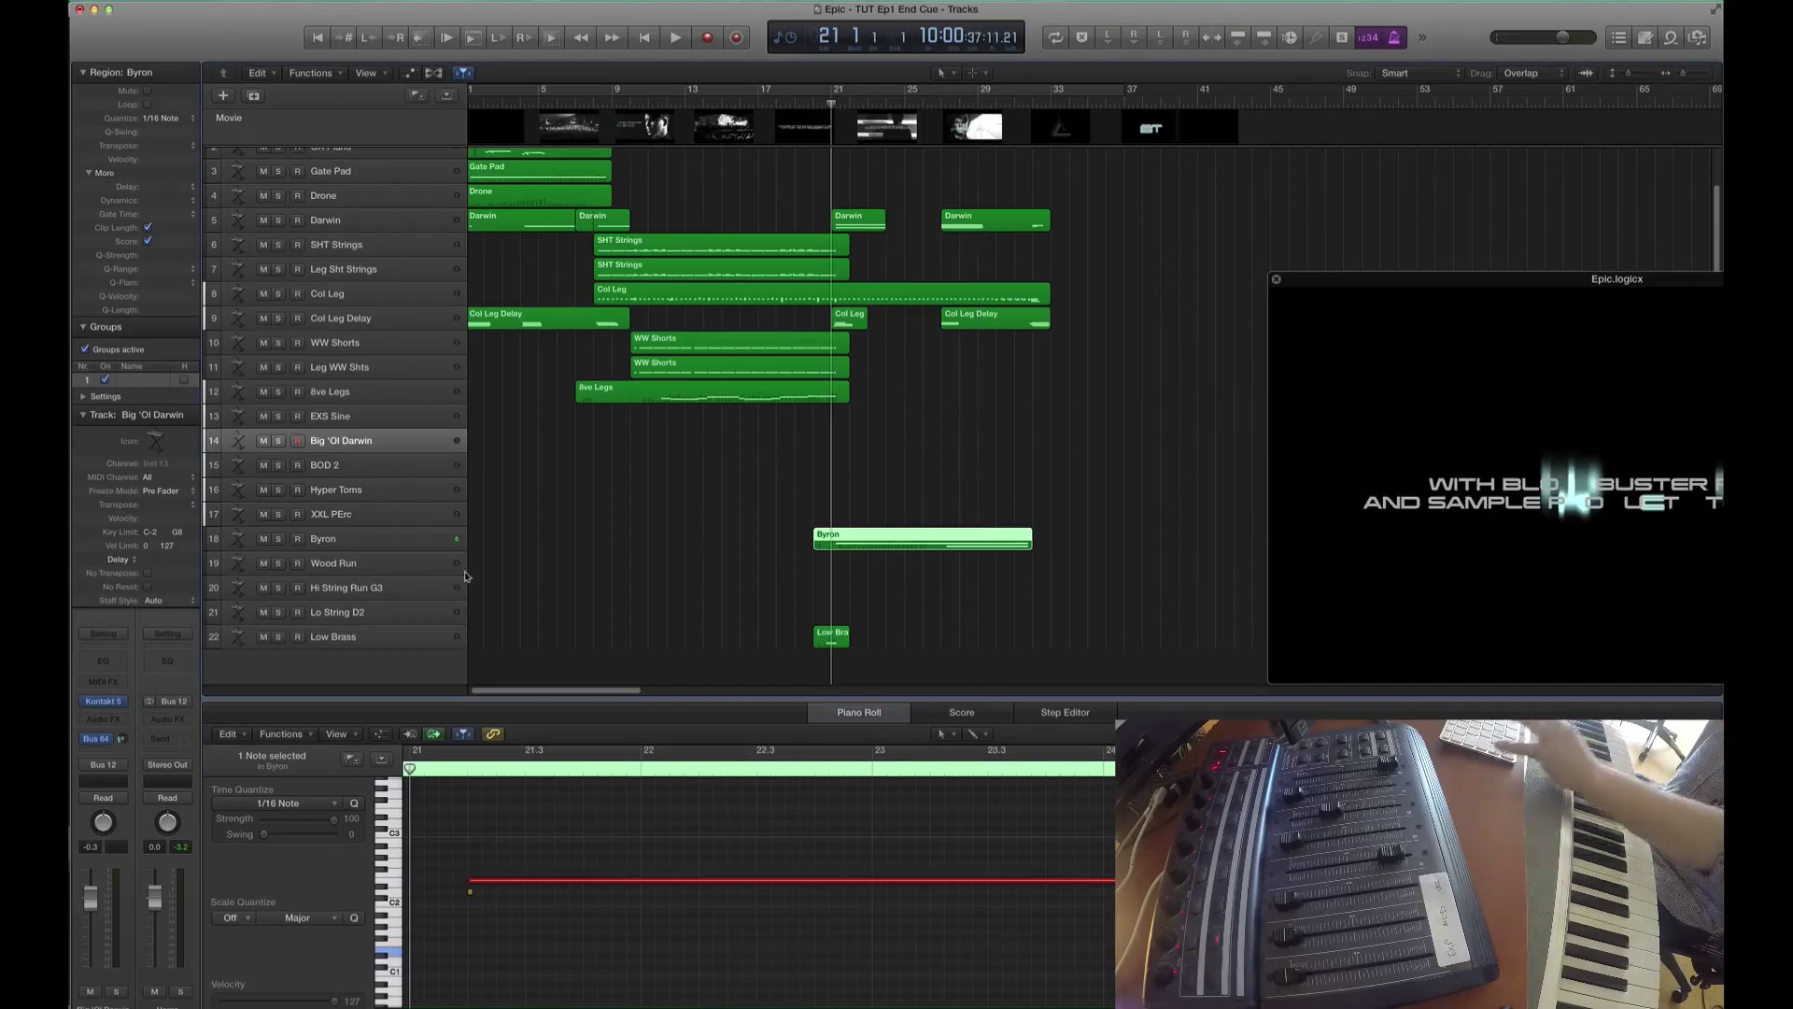
{"action": "left_click", "coordinate": [348, 542]}
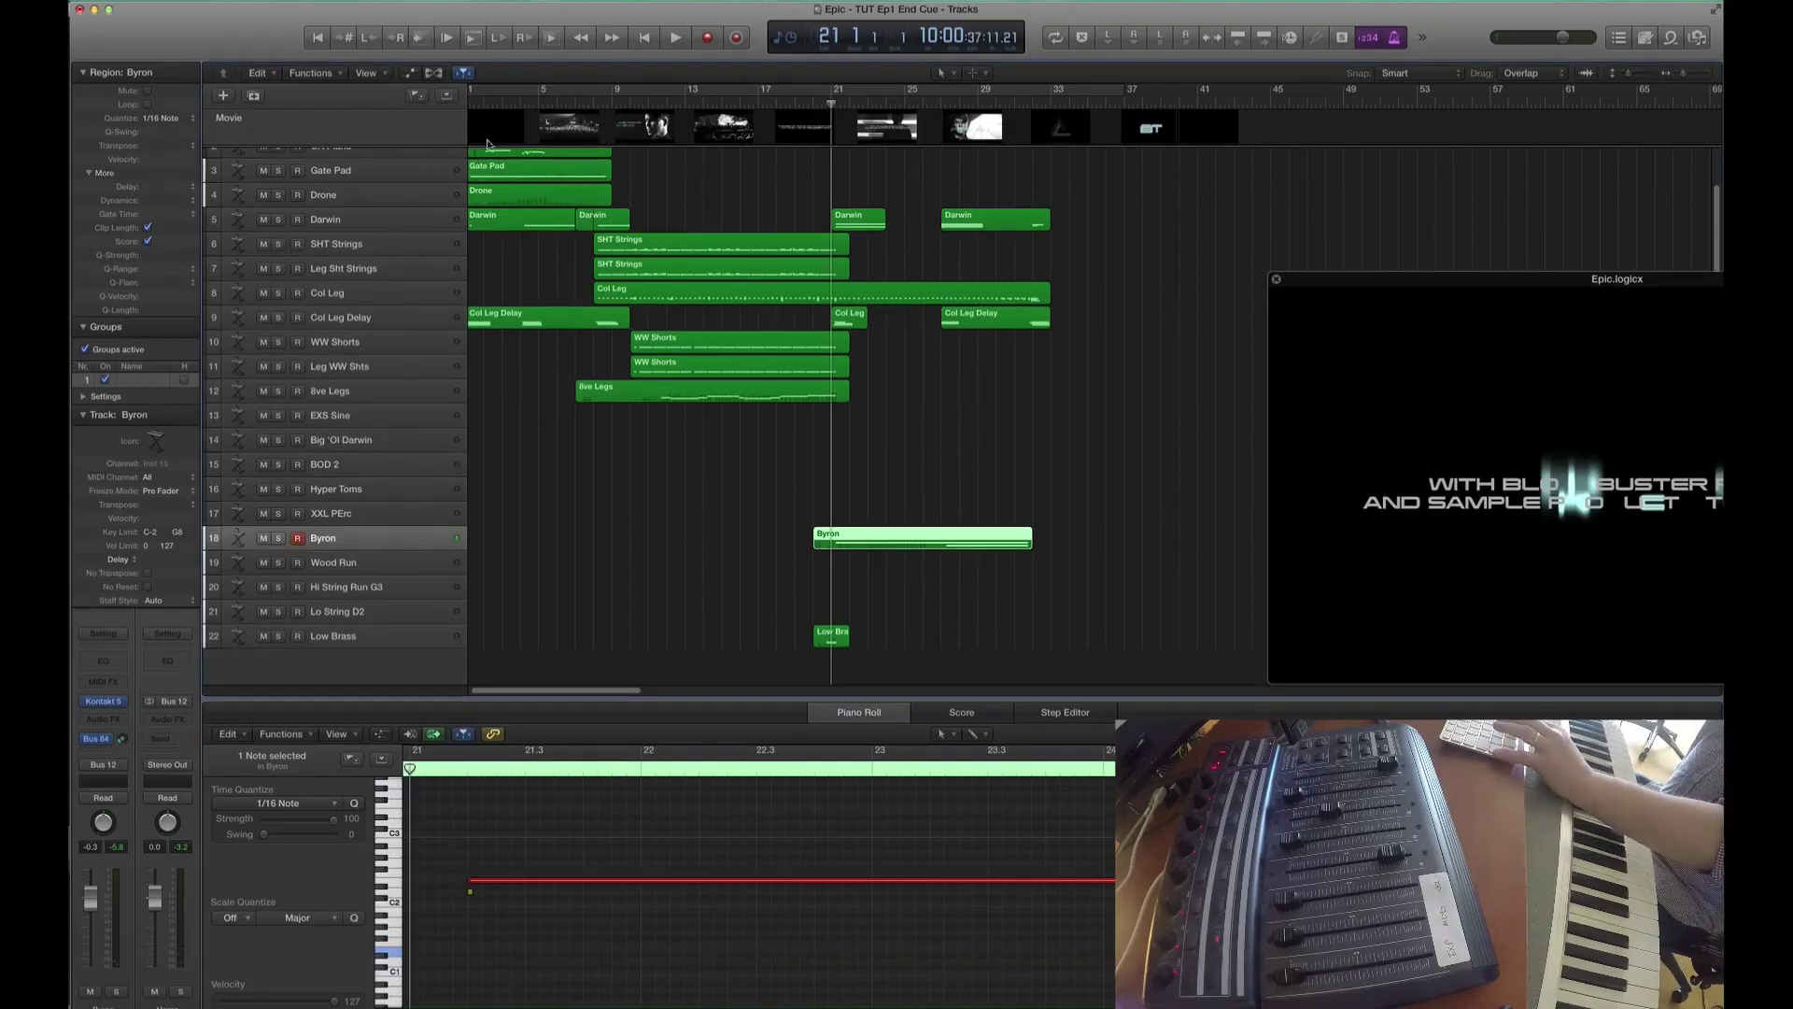
{"action": "left_click", "coordinate": [339, 415]}
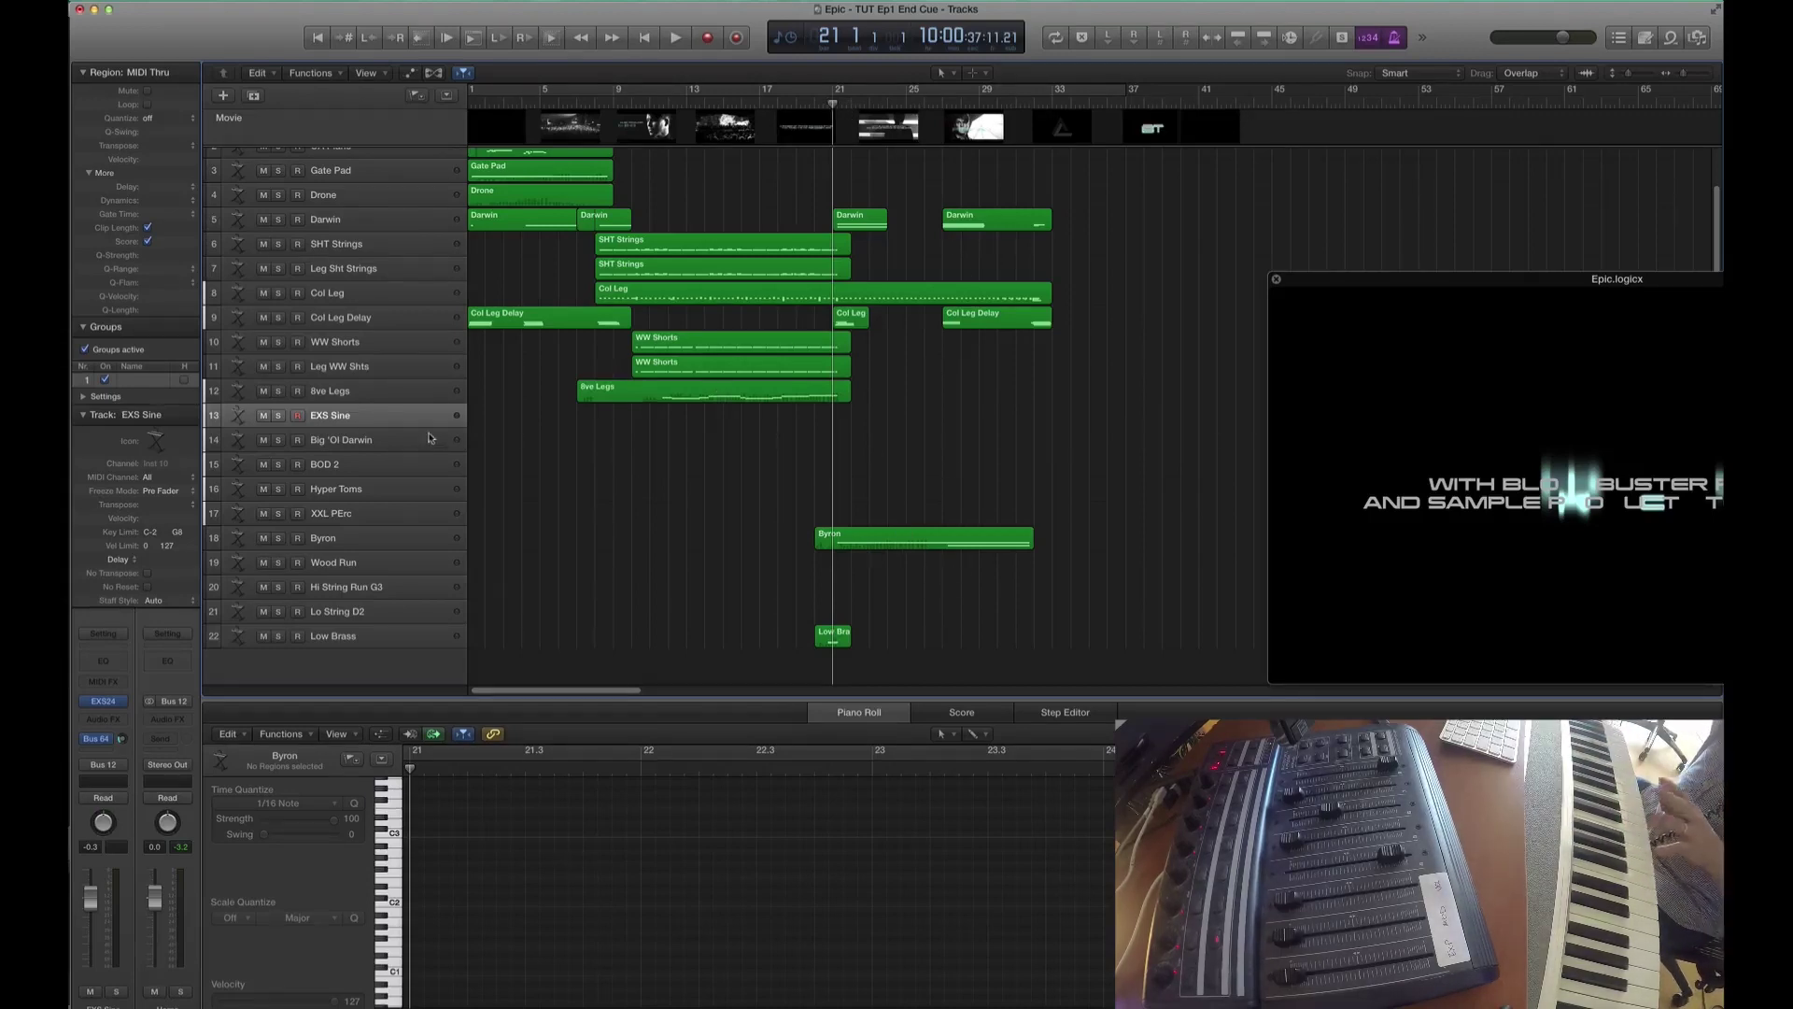
- Mute the Byron track and record a Big 'Ol Darwin region from bar 27 to bar 33, retaking the first attempt
{"action": "left_click", "coordinate": [372, 443]}
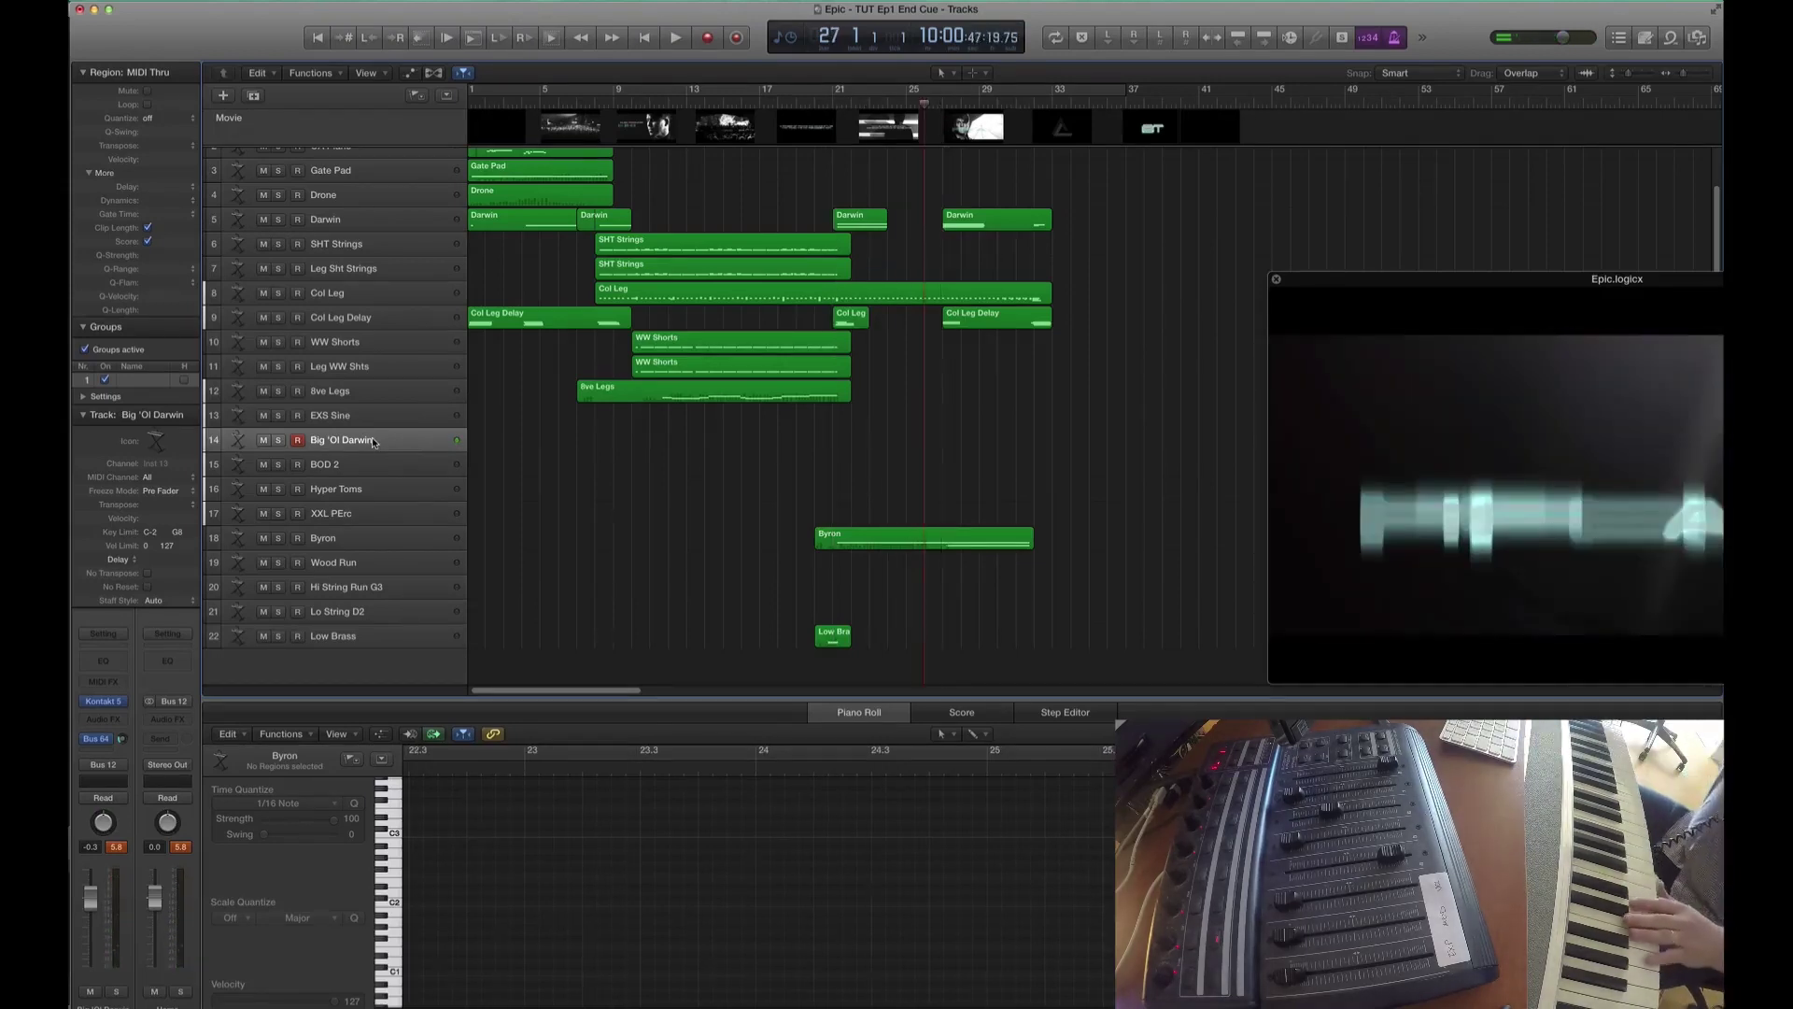
{"action": "key", "text": "r"}
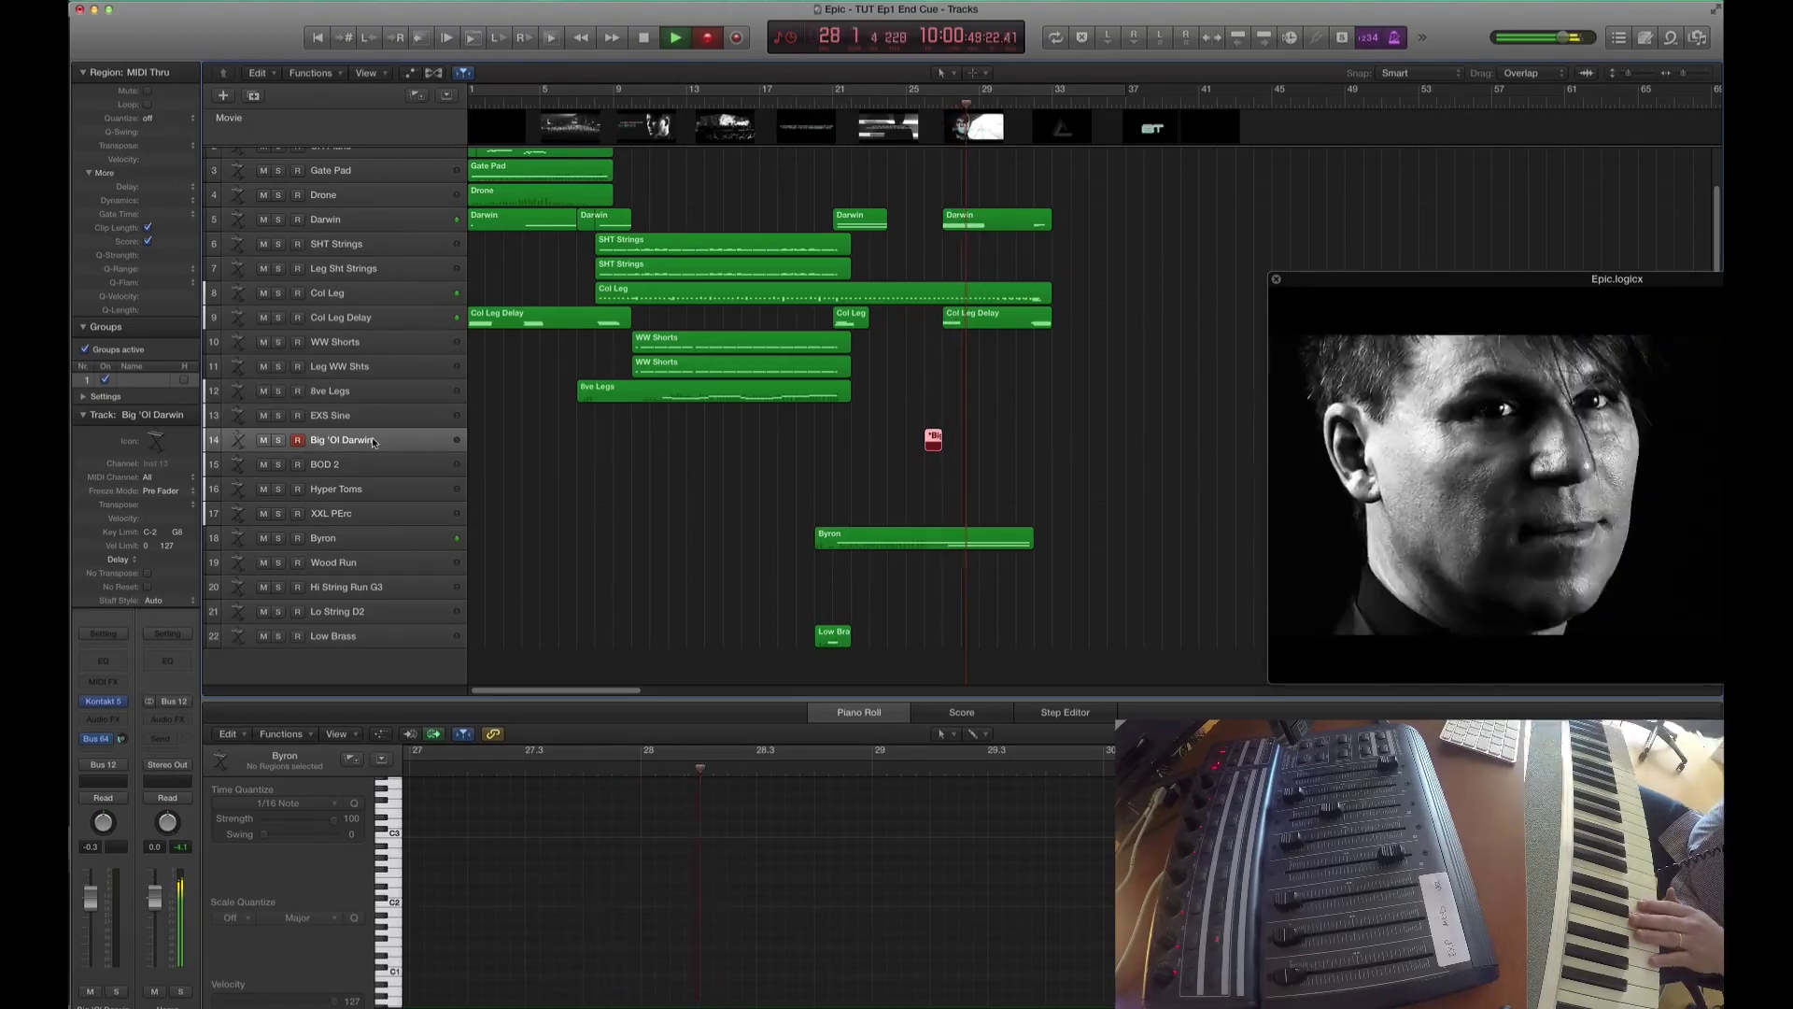
{"action": "key", "text": "space"}
{"action": "left_click", "coordinate": [263, 539]}
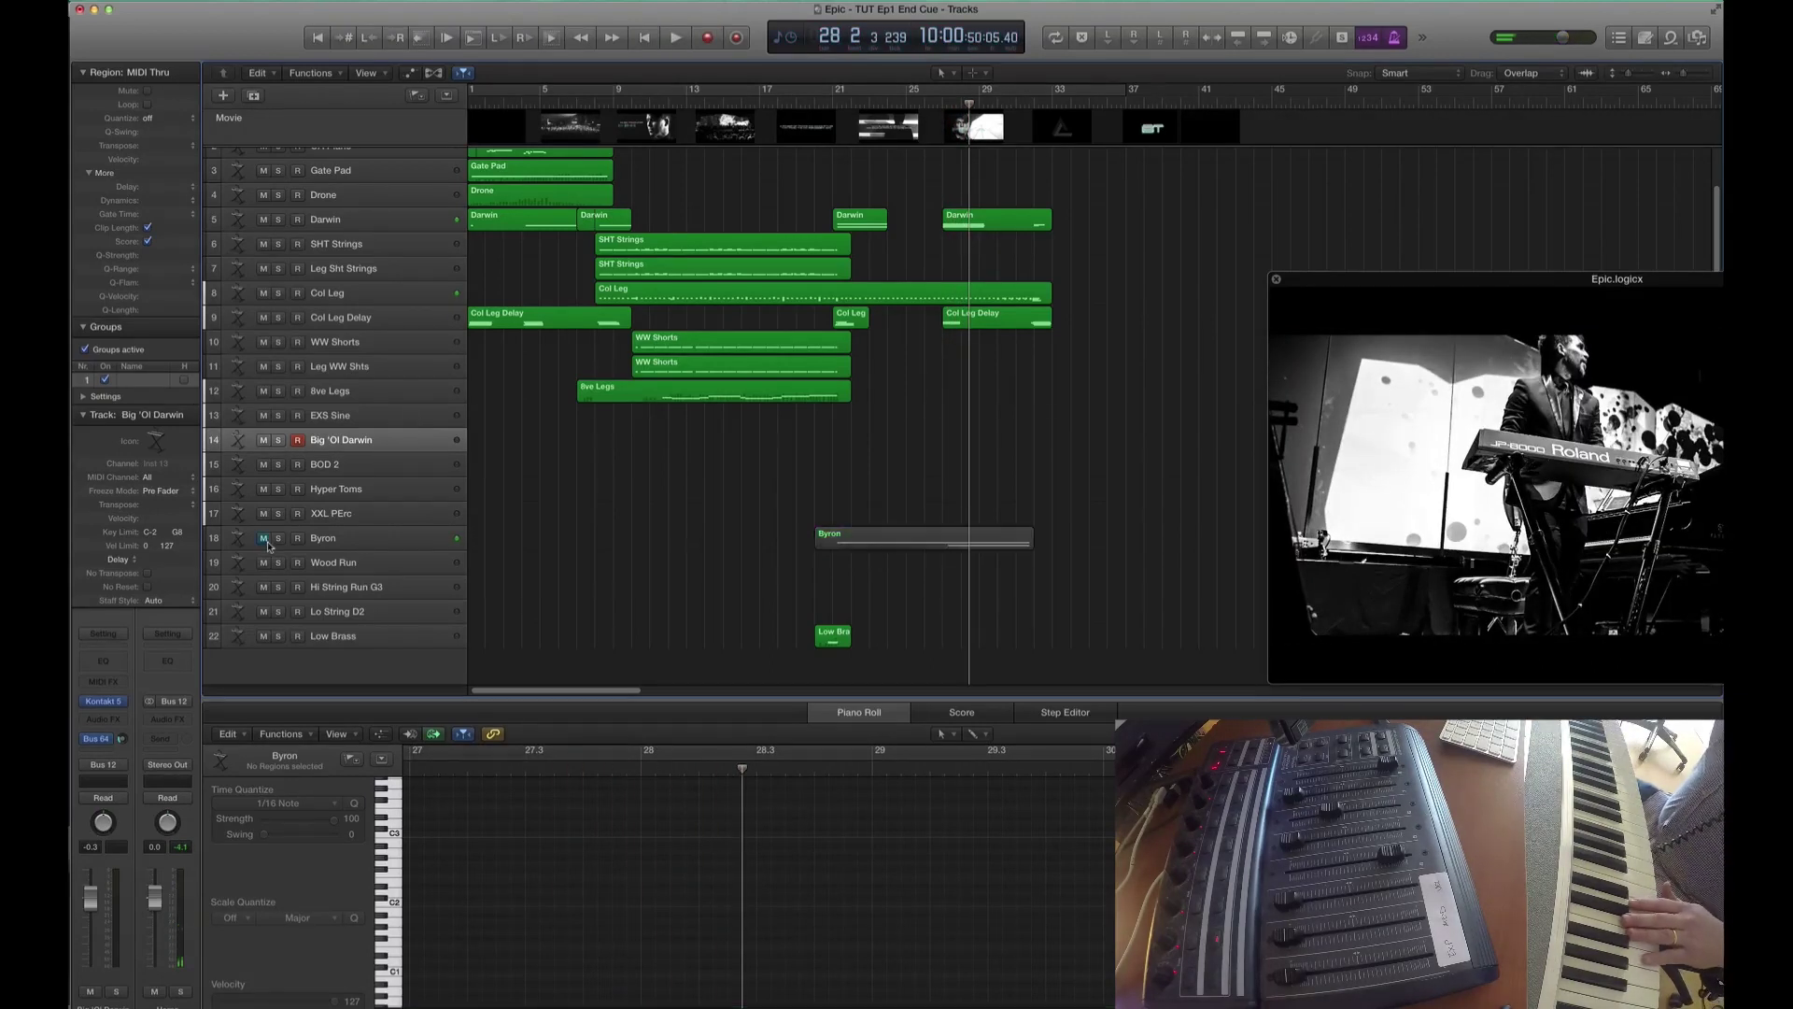
{"action": "key", "text": "comma"}
{"action": "key", "text": "comma"}
{"action": "key", "text": "r"}
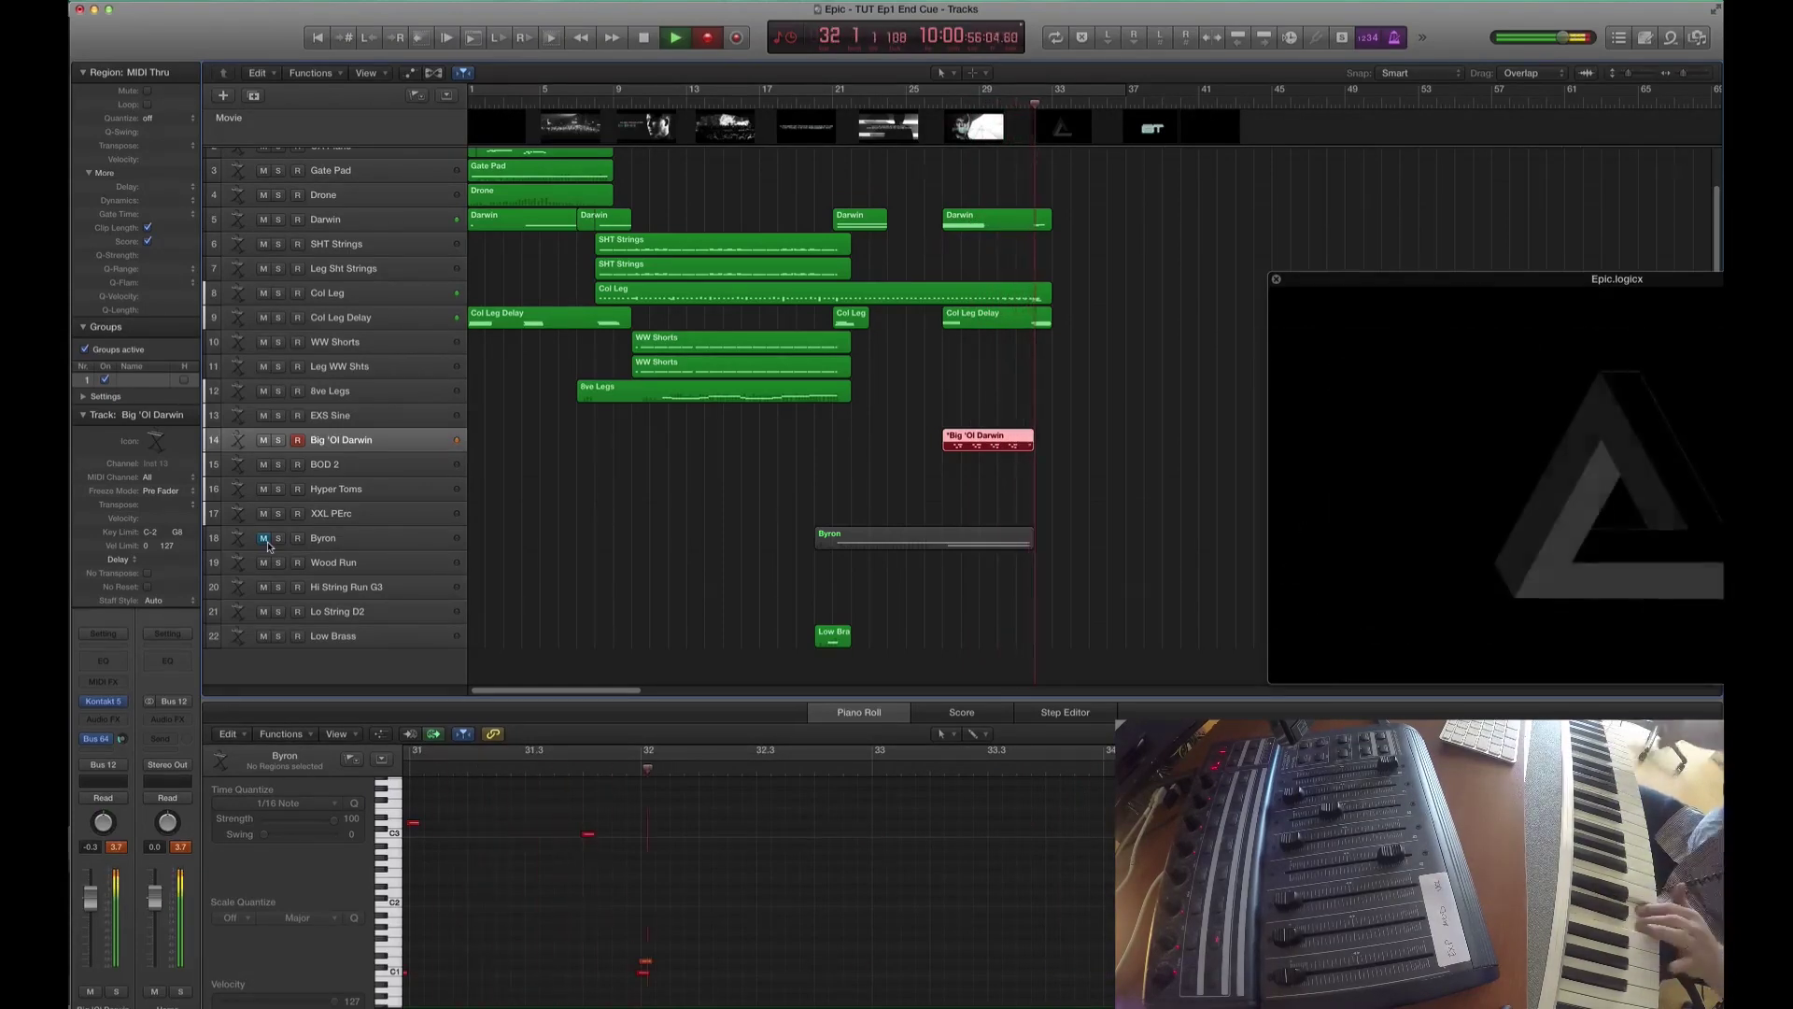
{"action": "key", "text": "shift+r"}
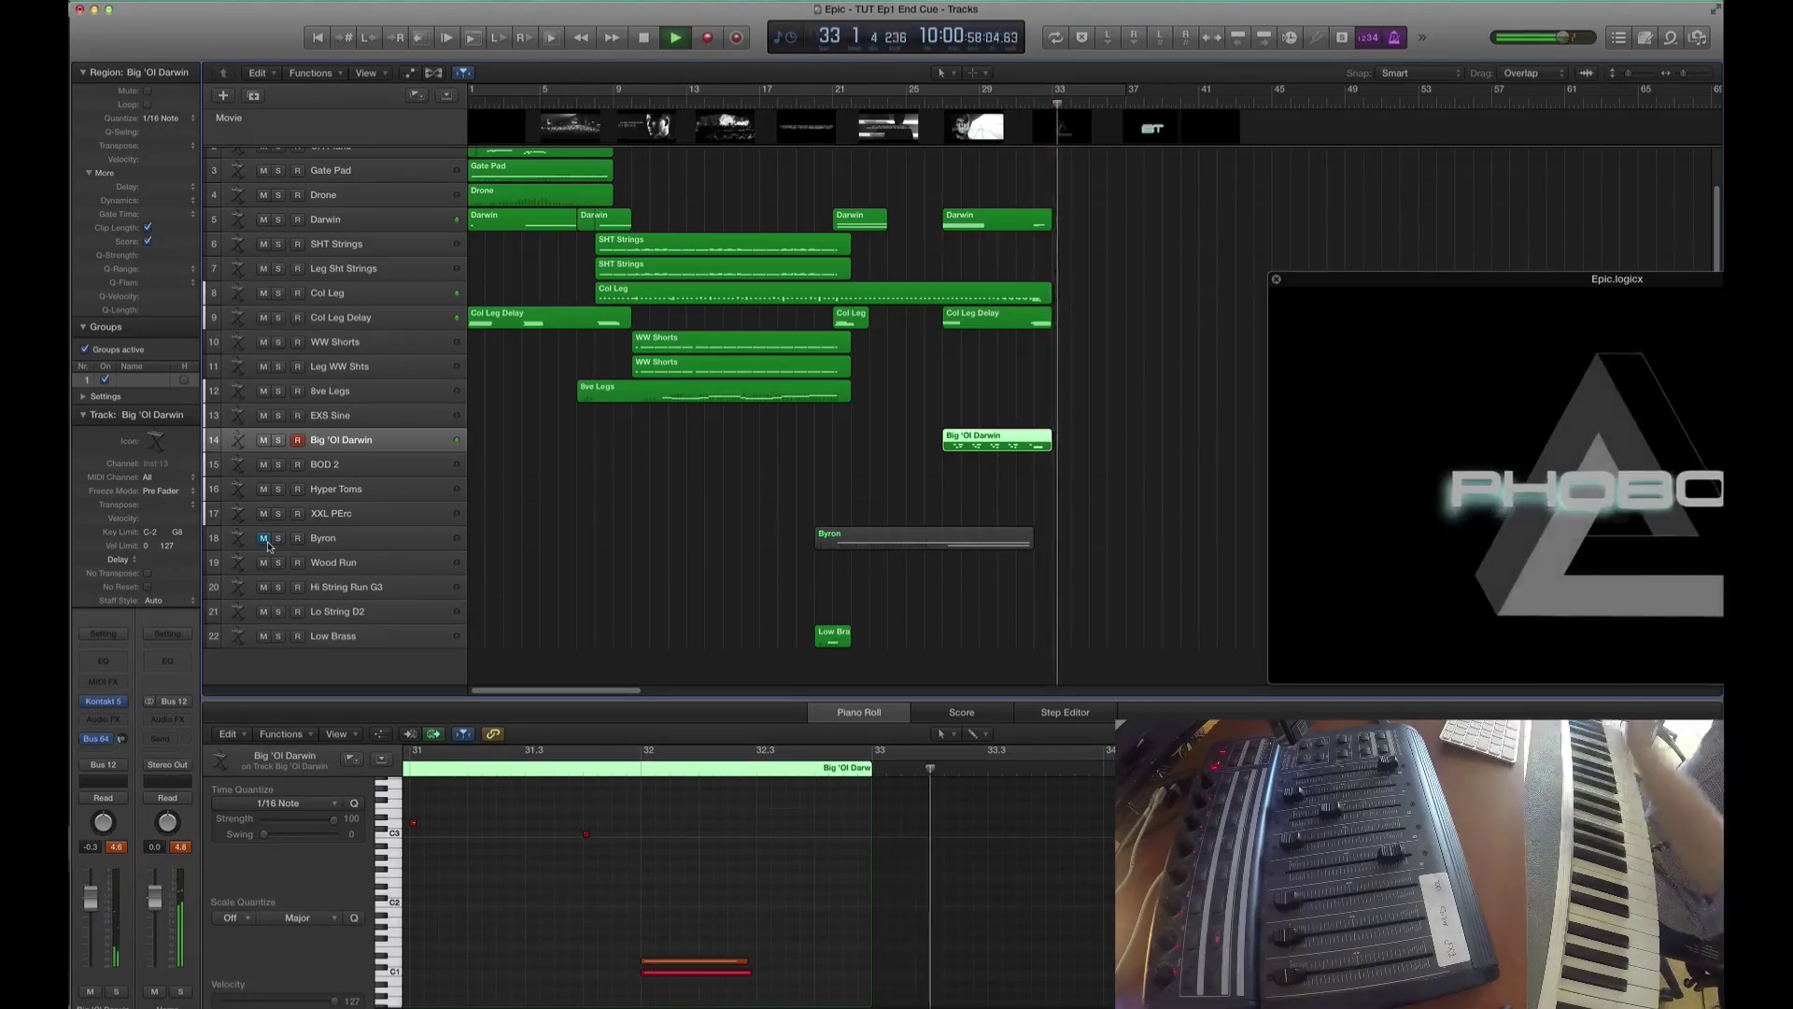
{"action": "key", "text": "space"}
- Try recording a take on the BOD 2 track, starting from bar 27
{"action": "left_click", "coordinate": [340, 464]}
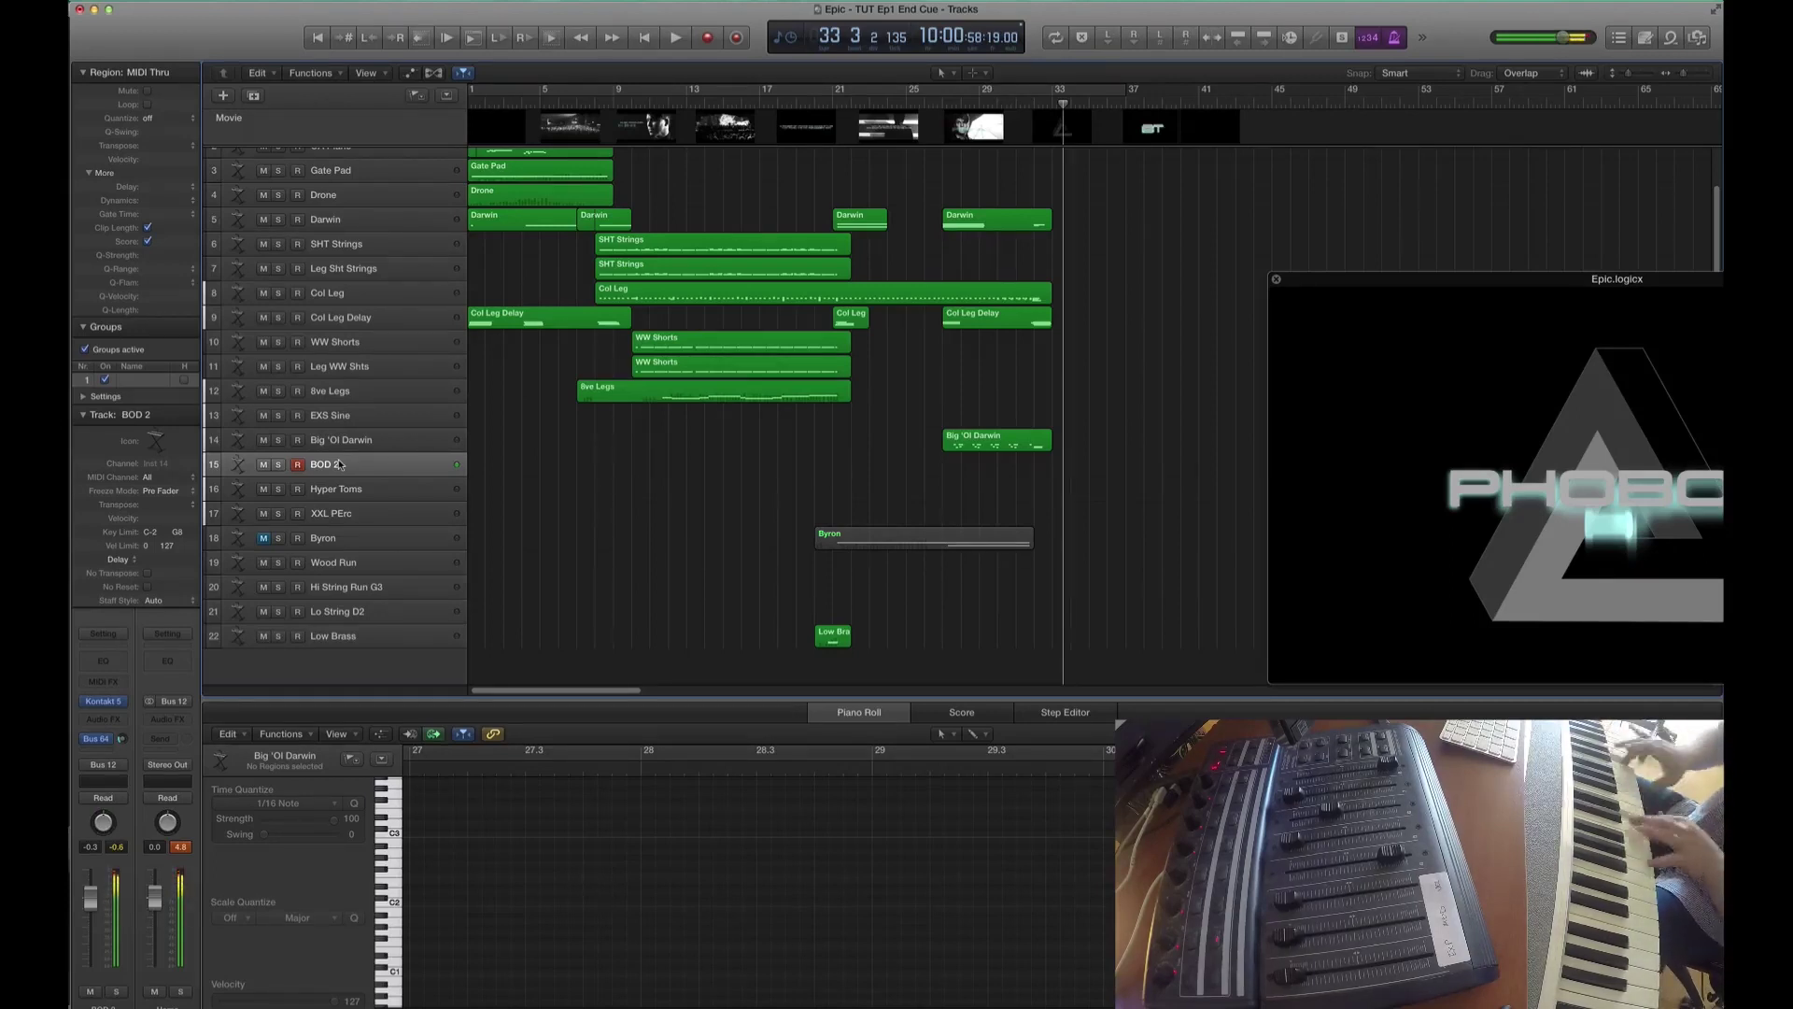
{"action": "key", "text": "comma"}
{"action": "key", "text": "comma"}
{"action": "key", "text": "comma"}
{"action": "key", "text": "comma"}
{"action": "key", "text": "comma"}
{"action": "key", "text": "comma"}
{"action": "key", "text": "comma"}
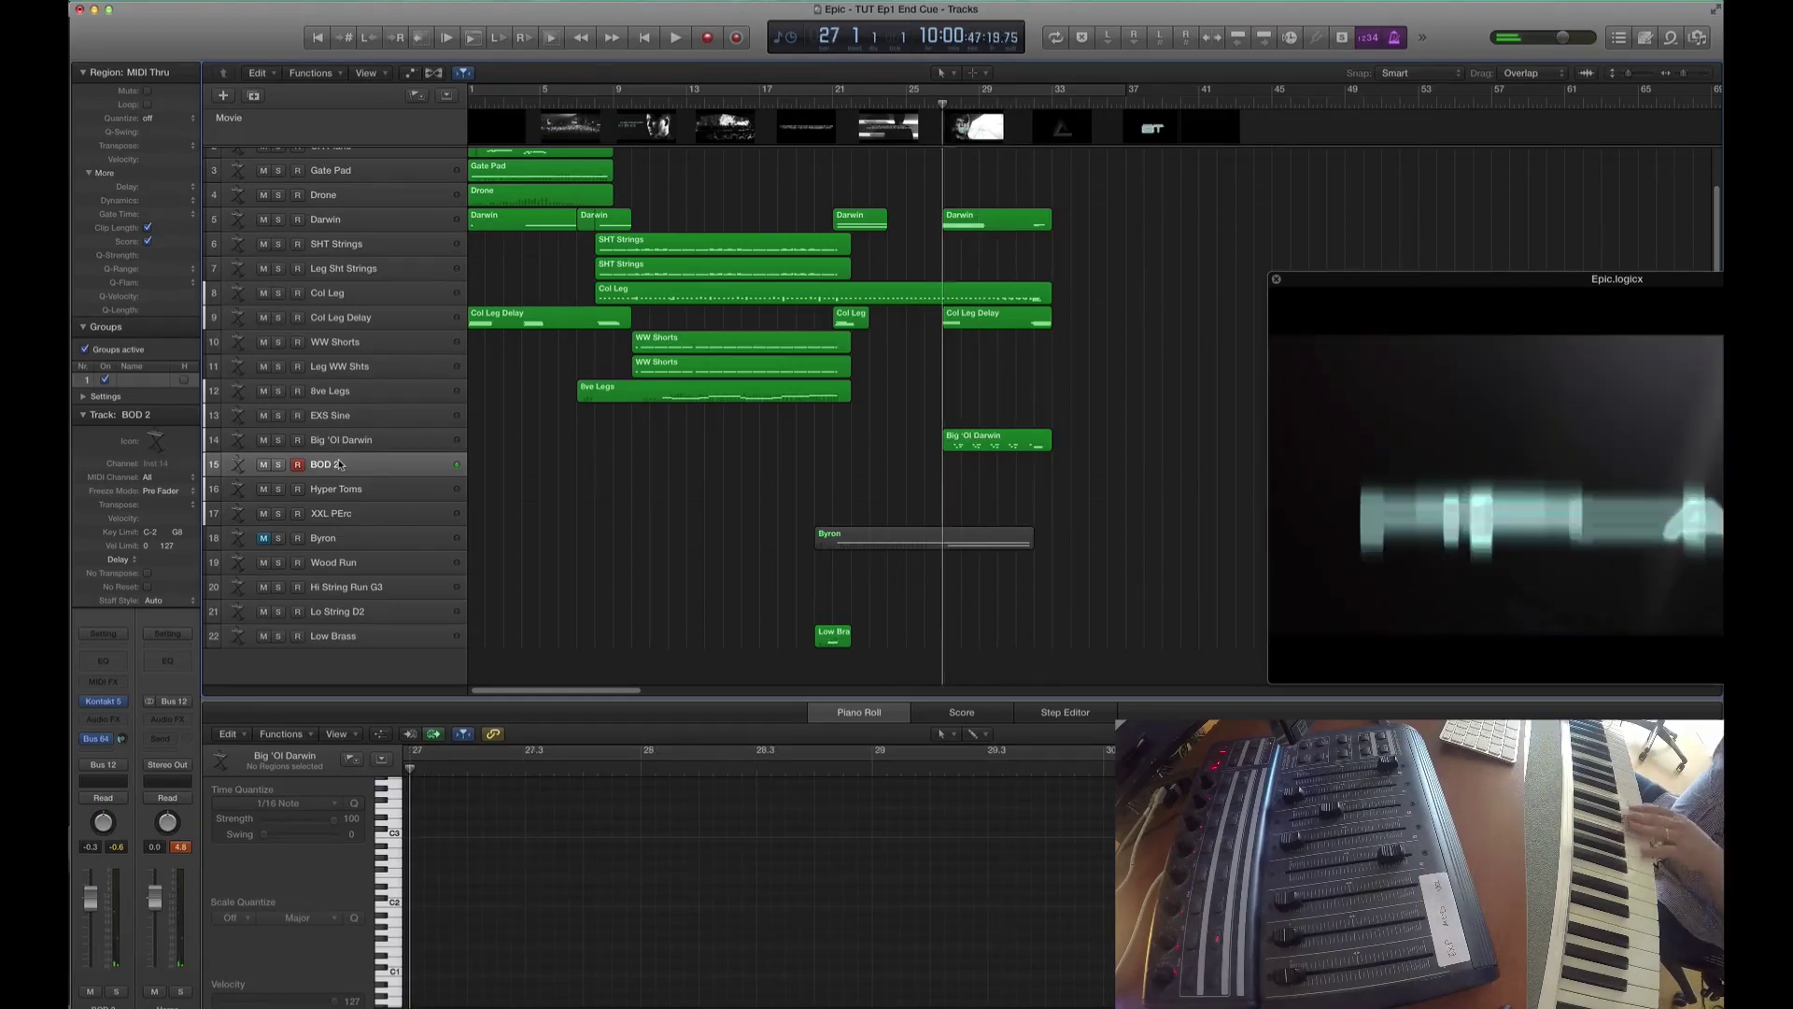
{"action": "key", "text": "r"}
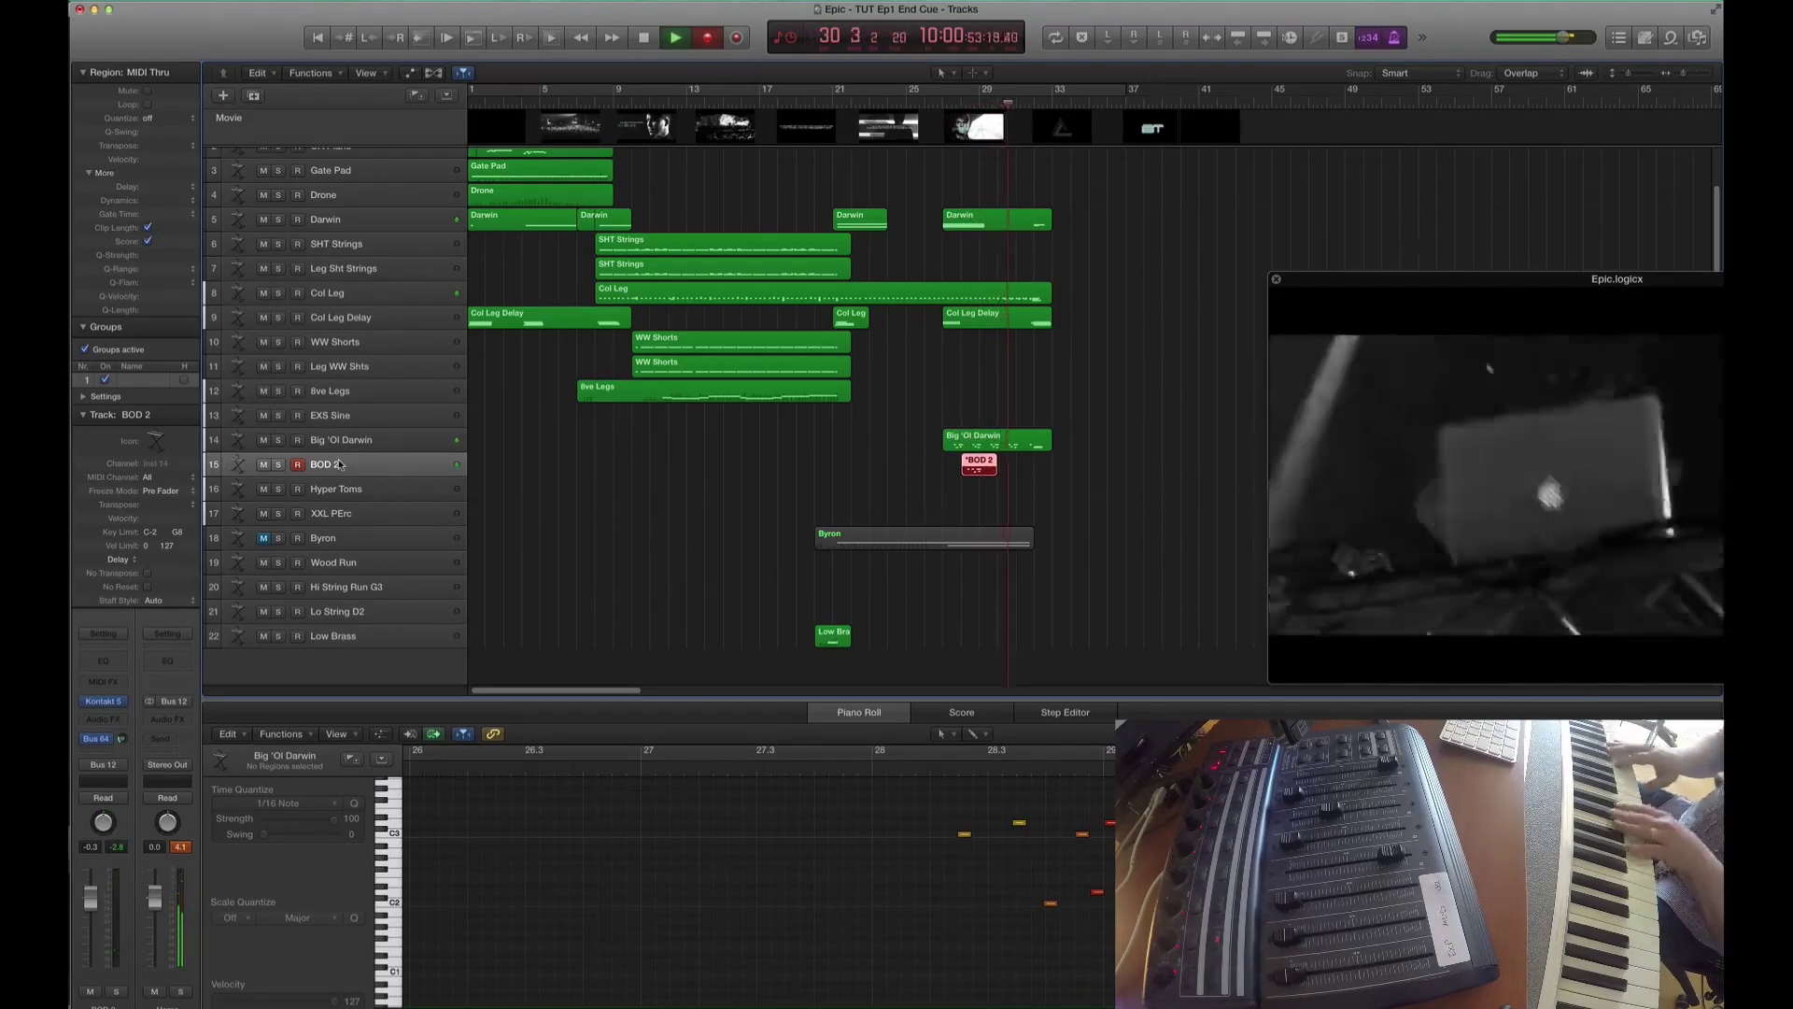
{"action": "key", "text": "space"}
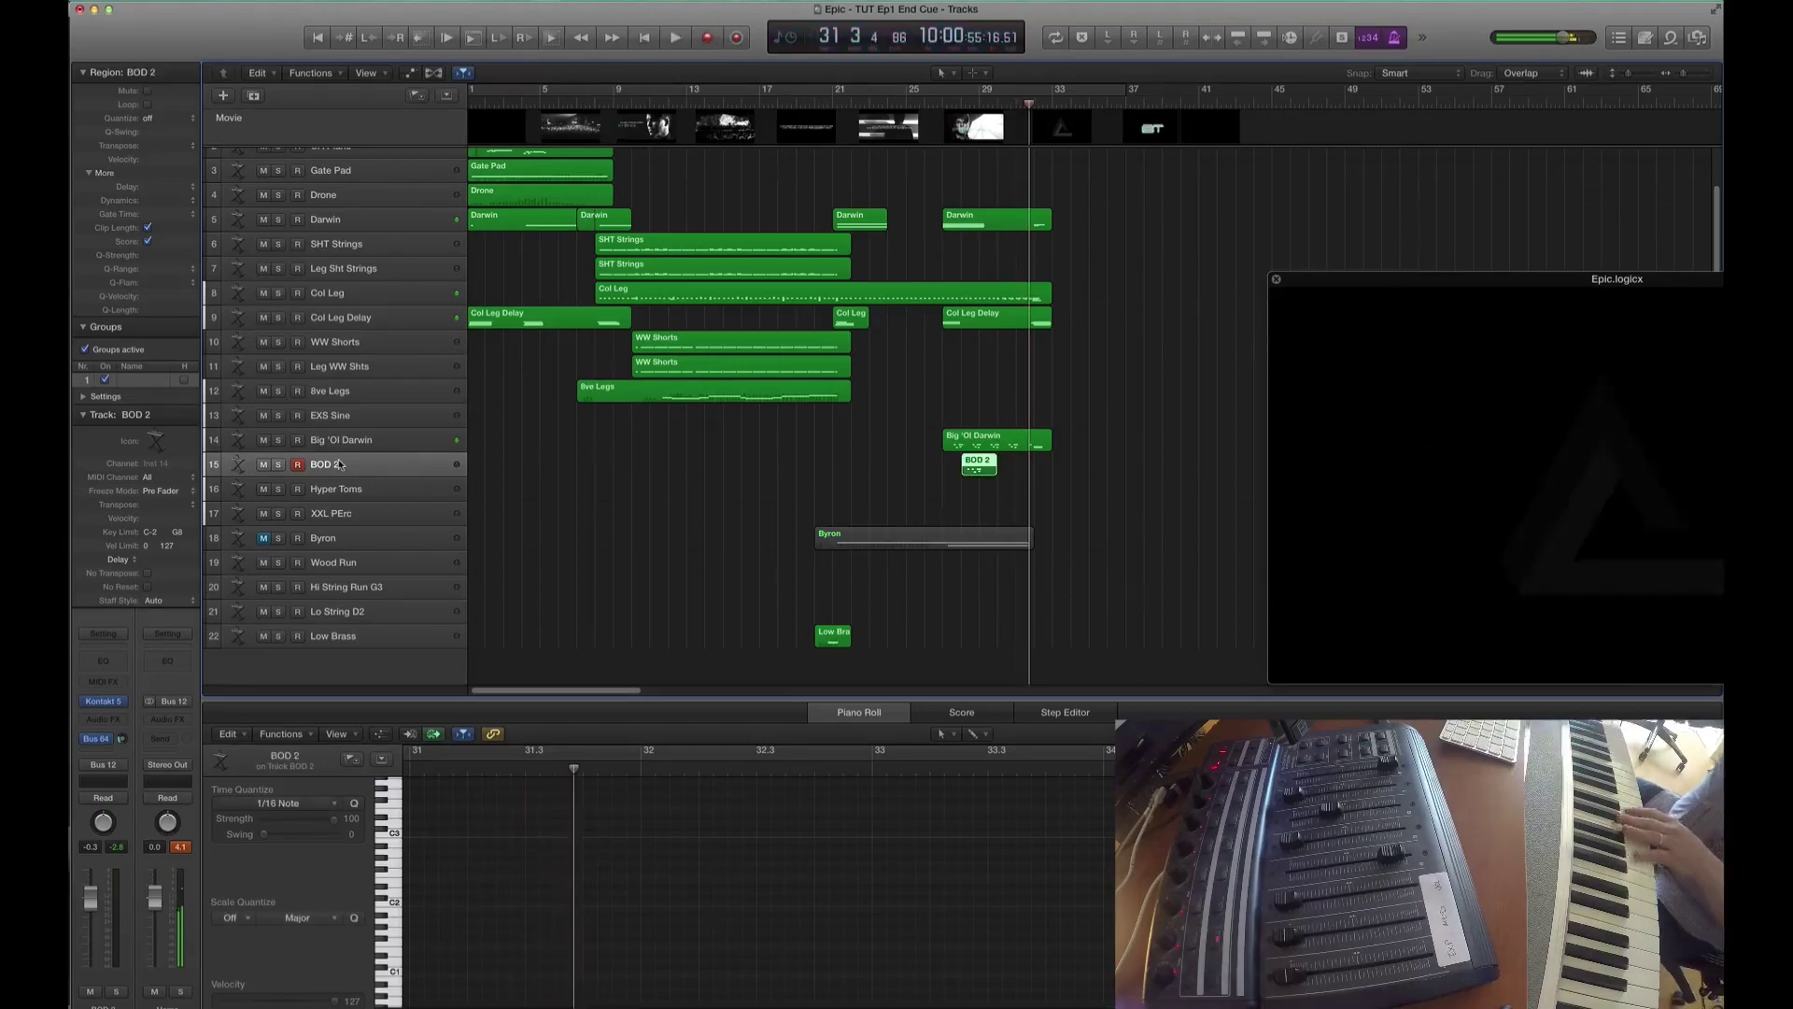
- Record a BOD 2 region from bar 31 to bar 33 and select the Hyper Toms track
{"action": "key", "text": "r"}
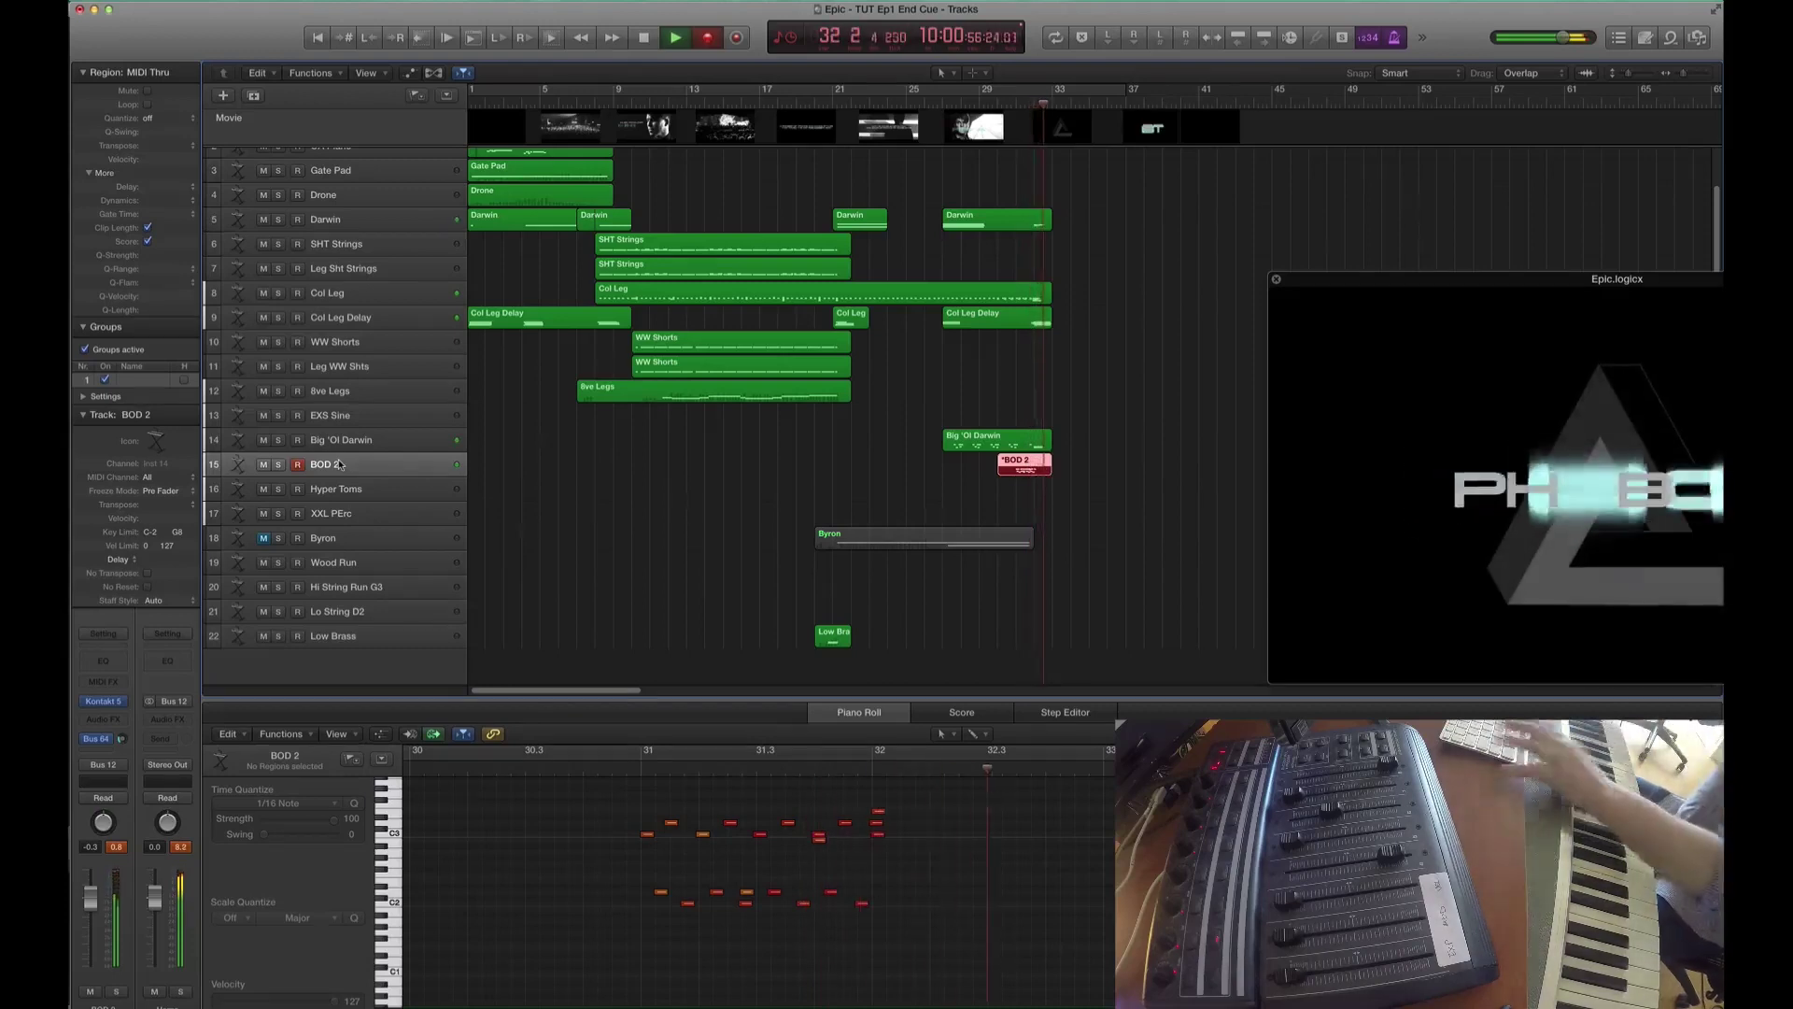
{"action": "key", "text": "shift+r"}
{"action": "key", "text": "Down"}
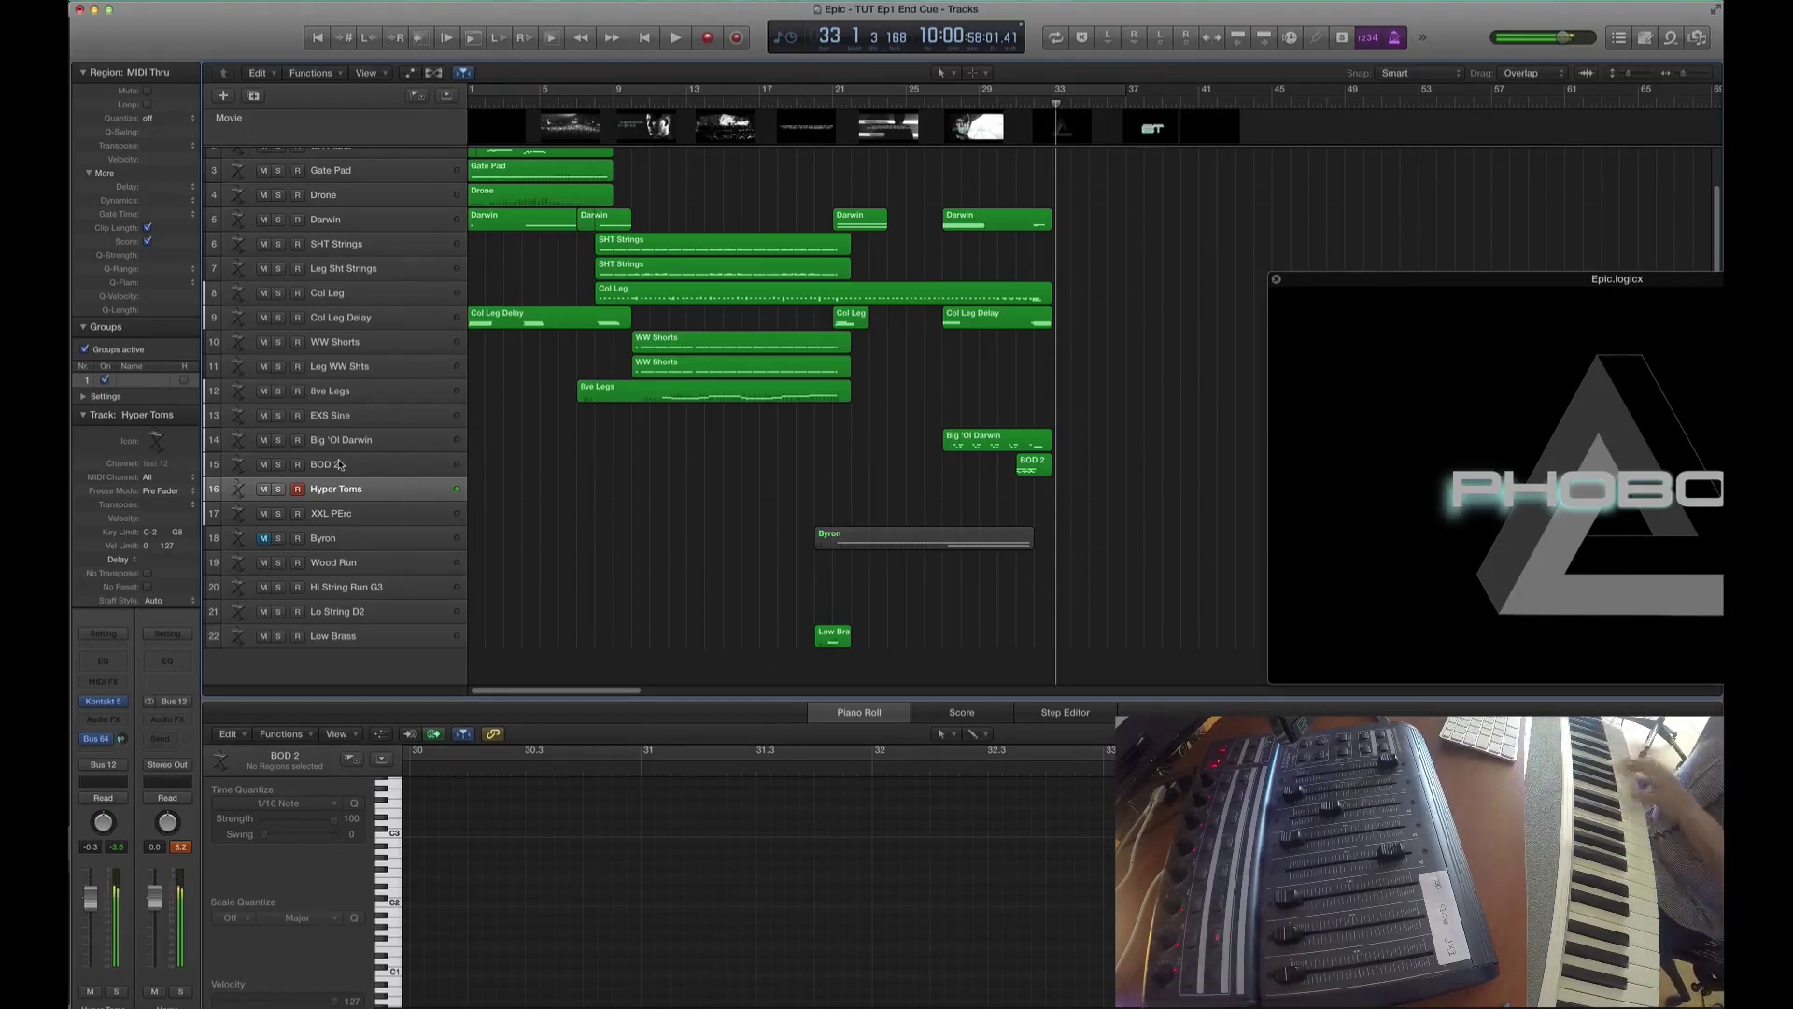
- Try recording a Hyper Toms take from bar 27 through bar 32, and delete the recorded region
{"action": "key", "text": "comma"}
{"action": "key", "text": "comma"}
{"action": "key", "text": "comma"}
{"action": "key", "text": "comma"}
{"action": "key", "text": "comma"}
{"action": "key", "text": "comma"}
{"action": "key", "text": "comma"}
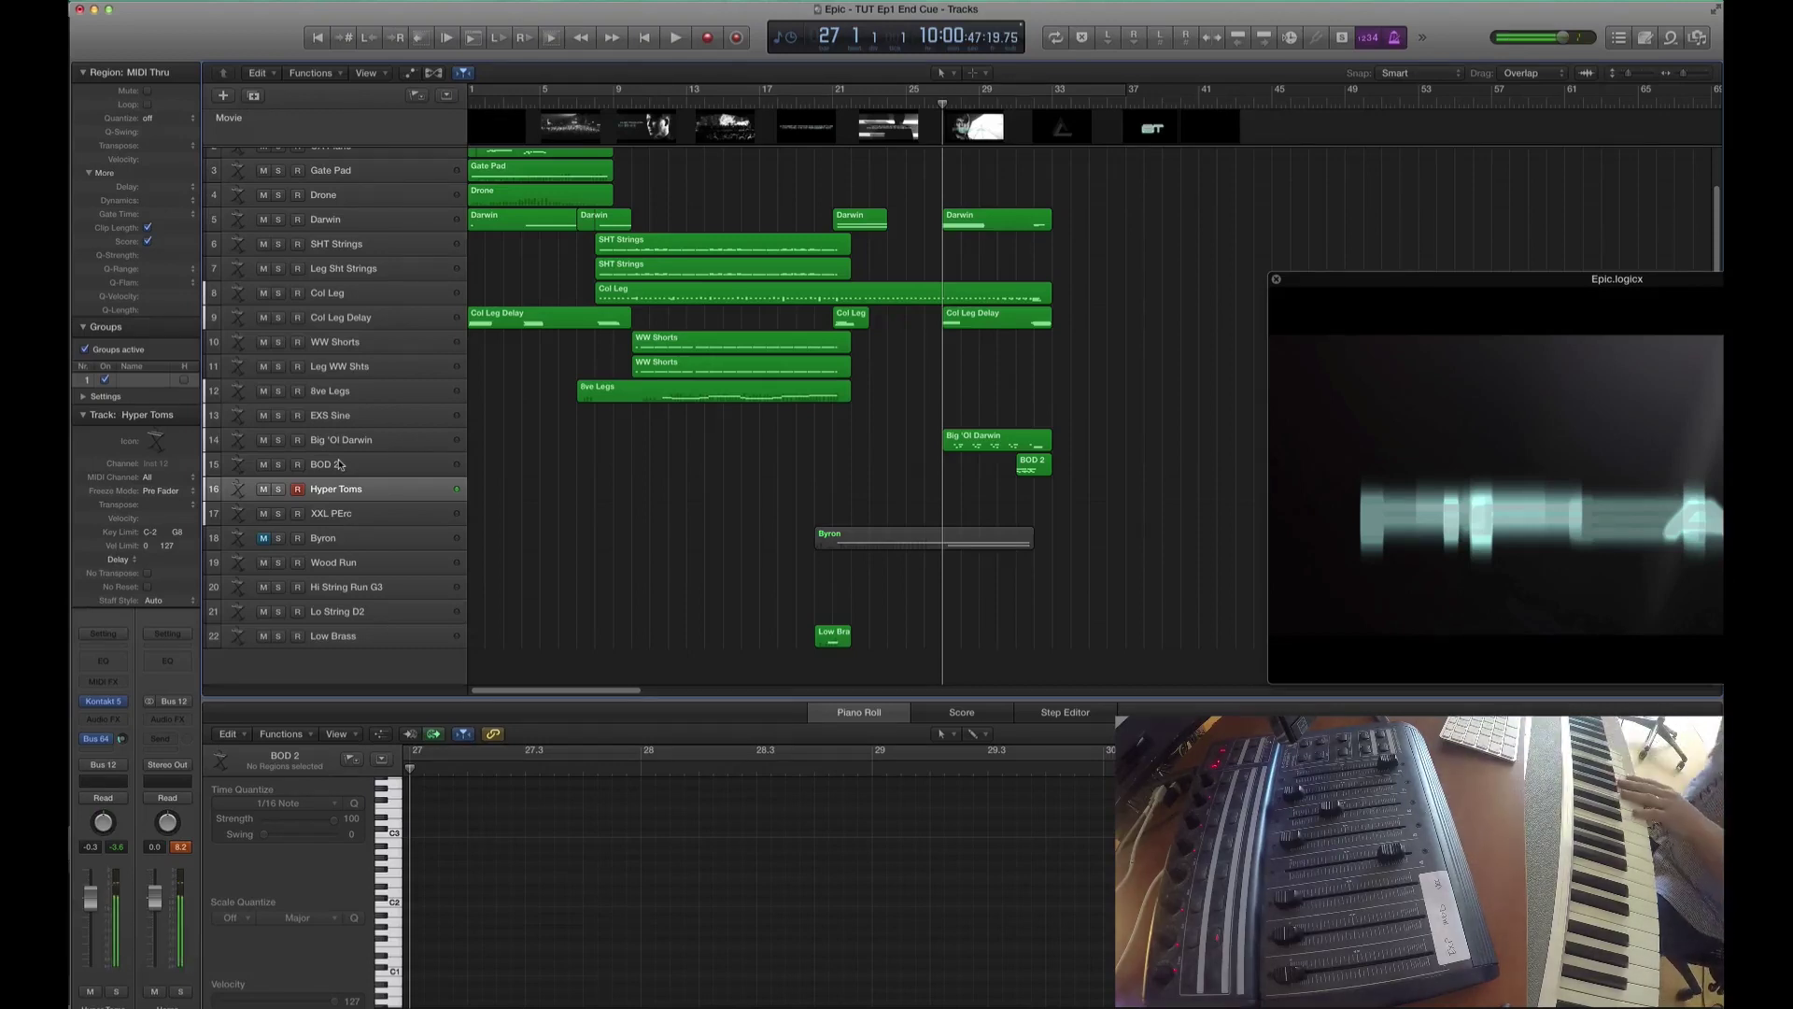
{"action": "key", "text": "r"}
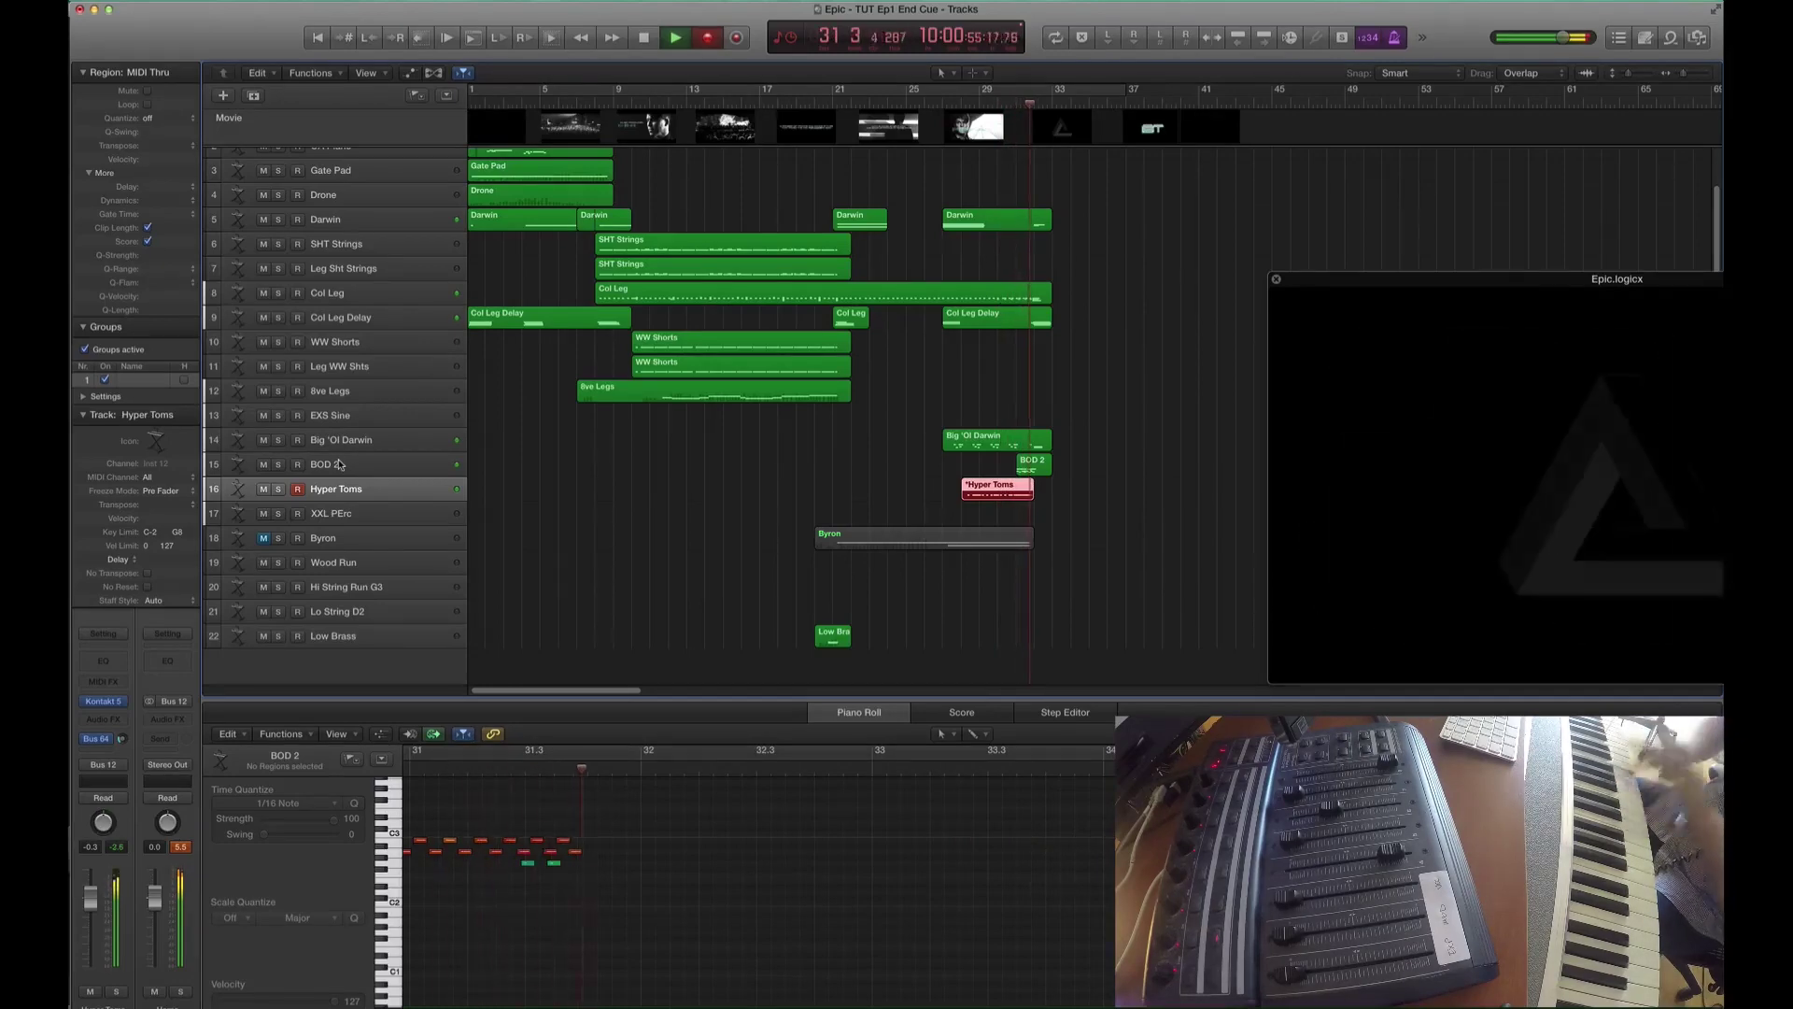
{"action": "key", "text": "space"}
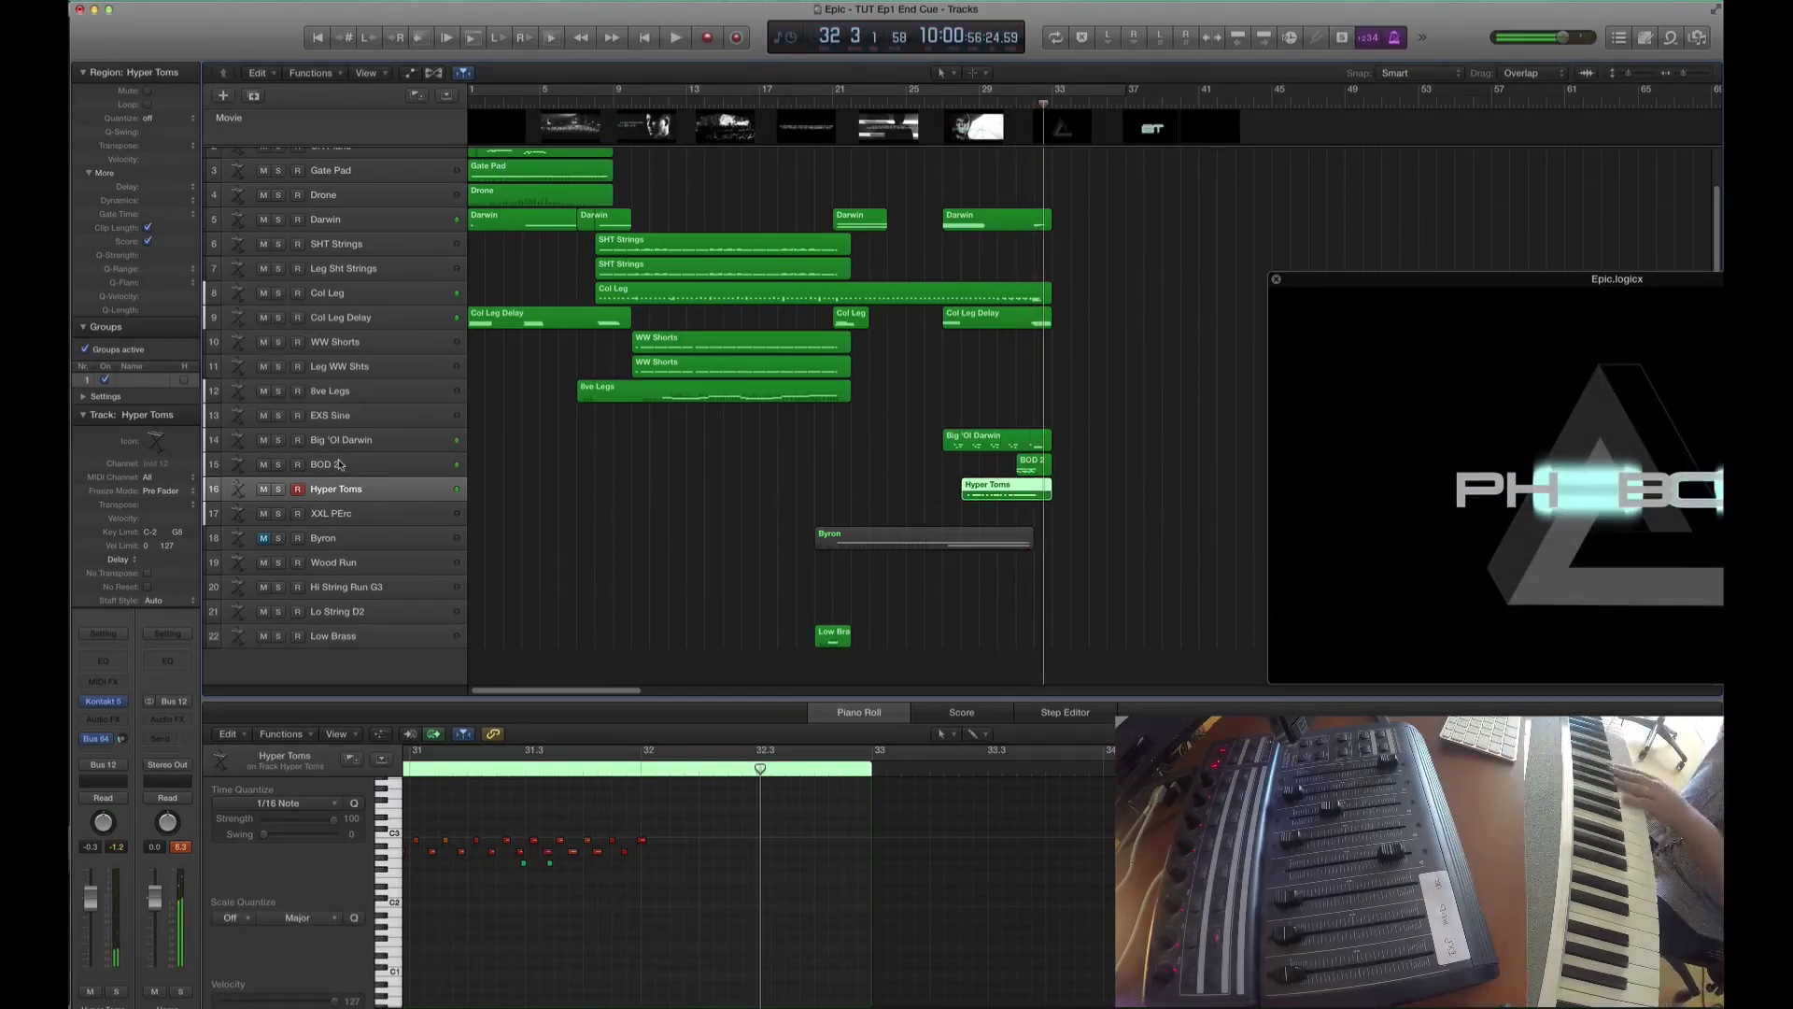
{"action": "key", "text": "Delete"}
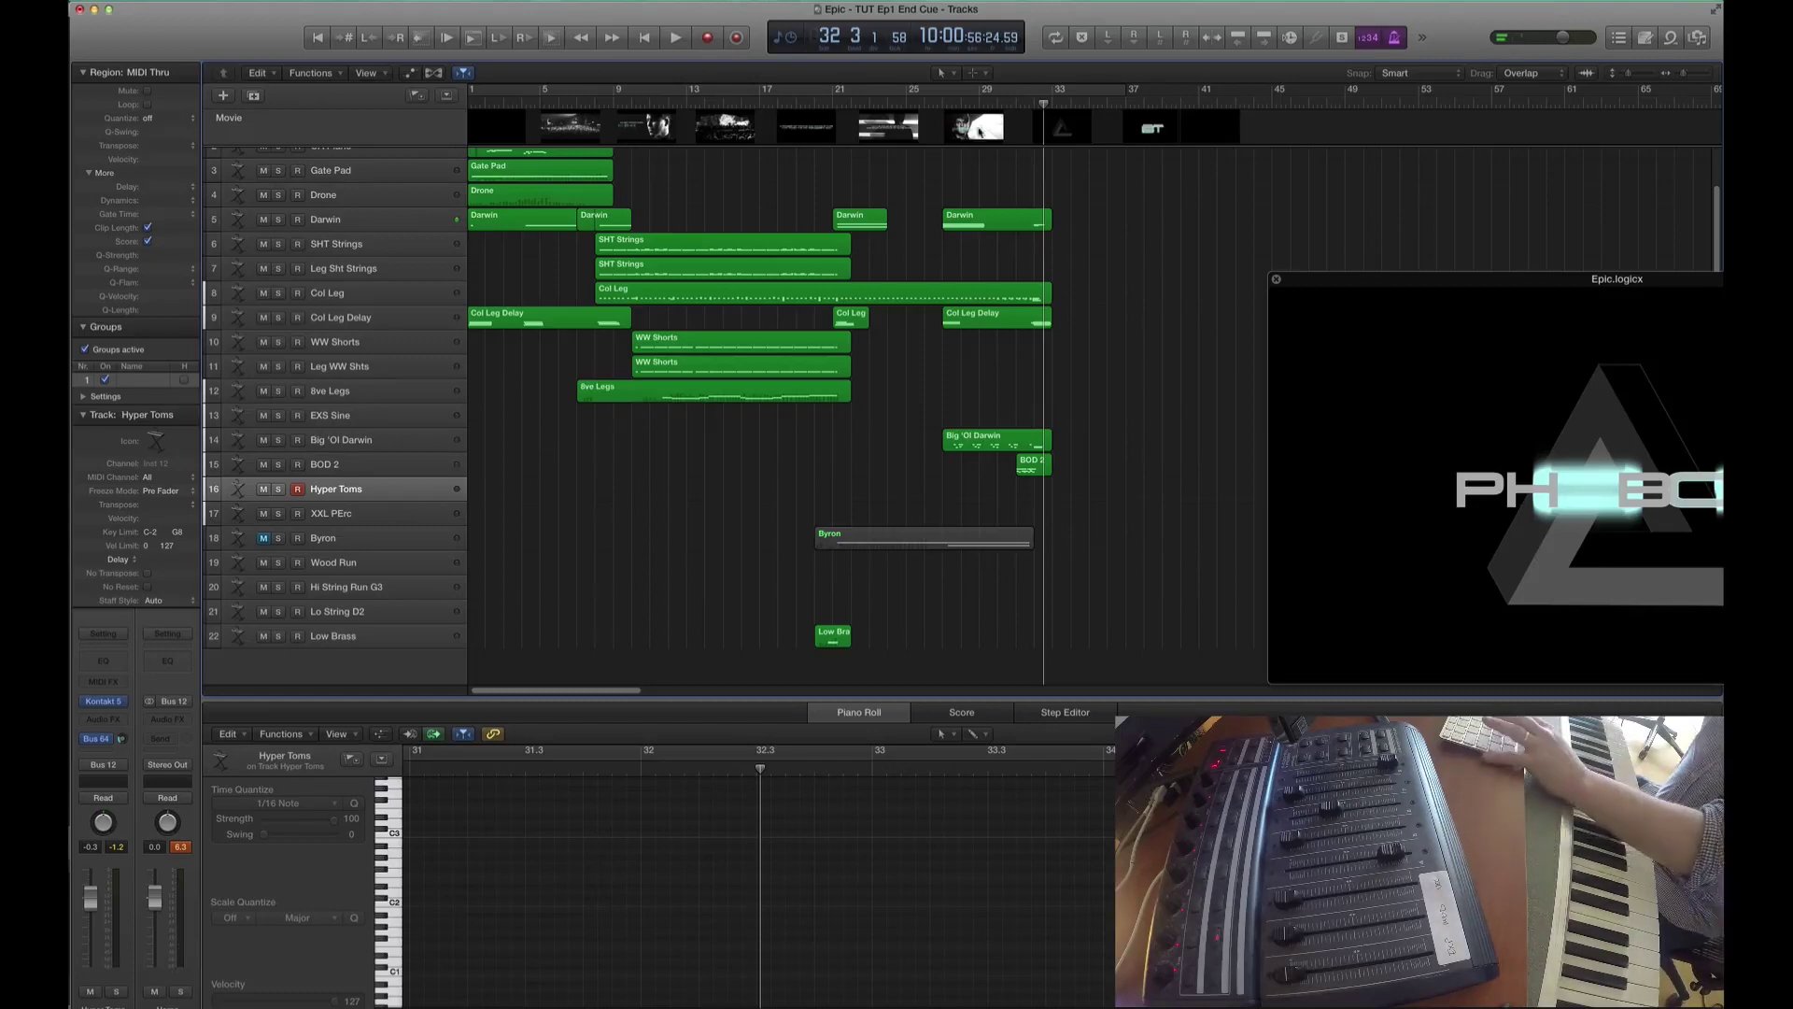
- Play the cue from bar 27 to bar 32 and view the Big 'Ol Darwin region's notes
{"action": "left_click", "coordinate": [945, 103]}
{"action": "key", "text": "space"}
{"action": "left_click", "coordinate": [977, 439]}
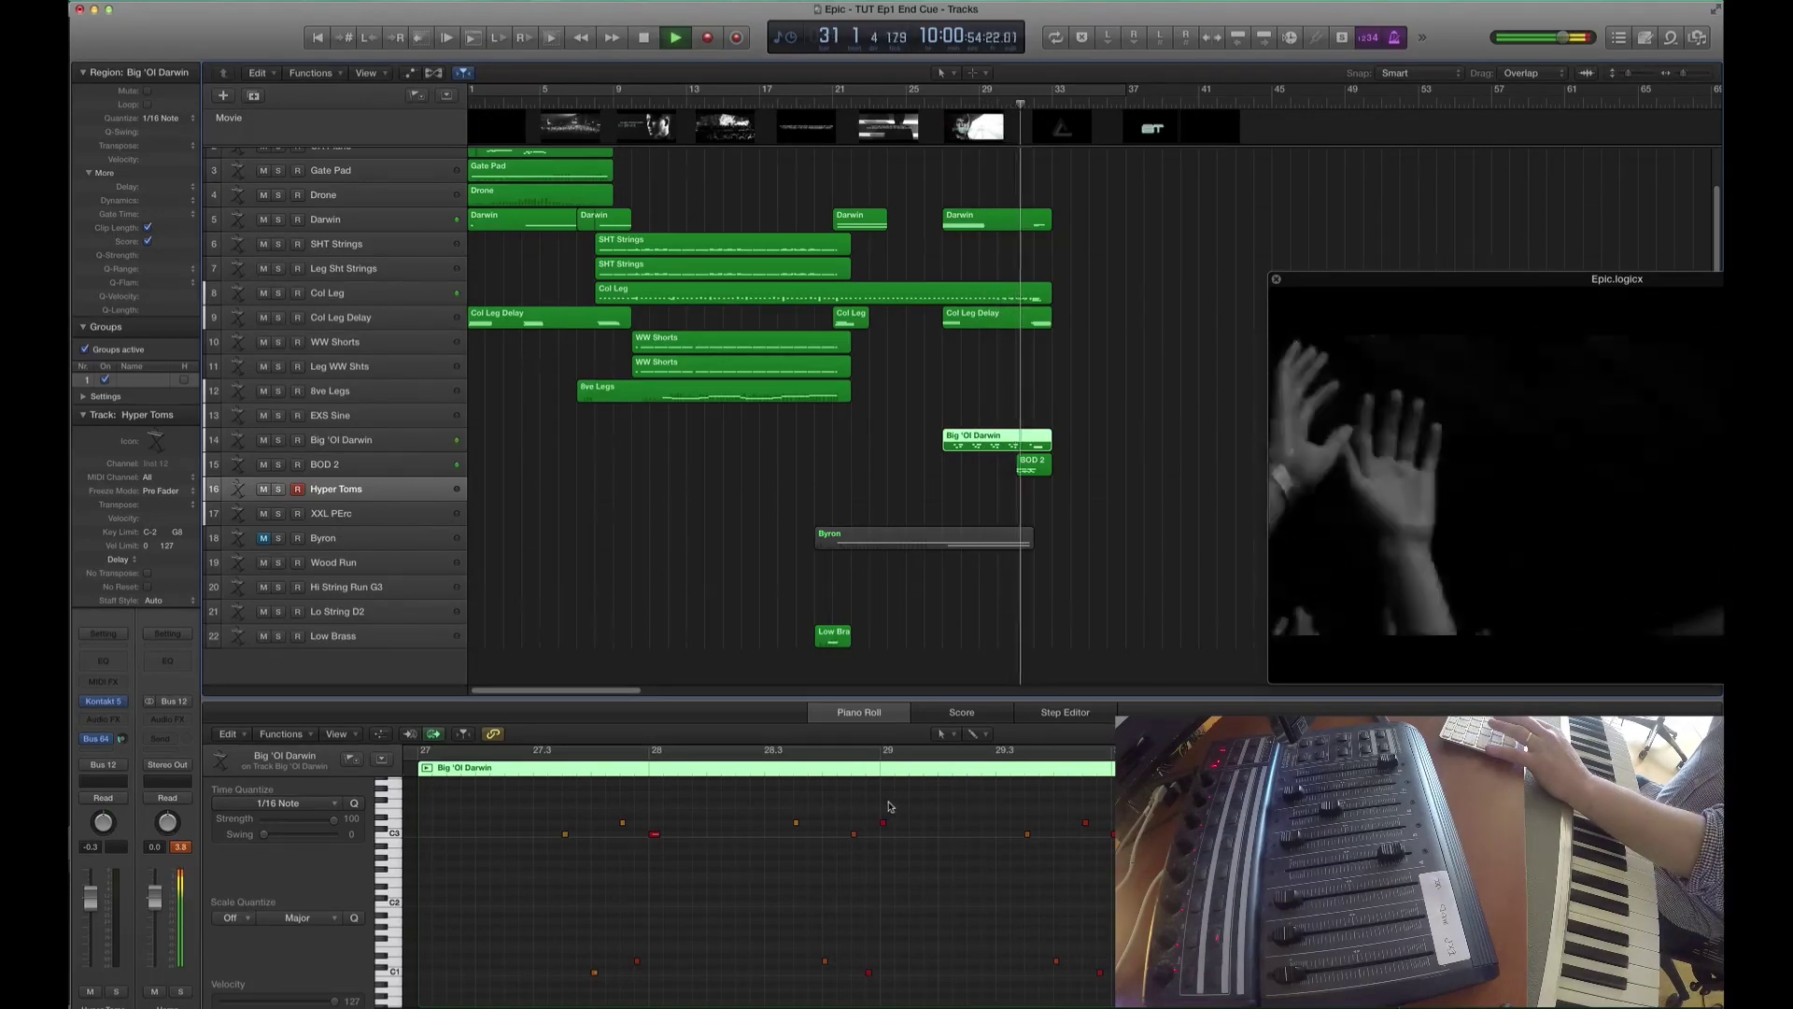
{"action": "key", "text": "space"}
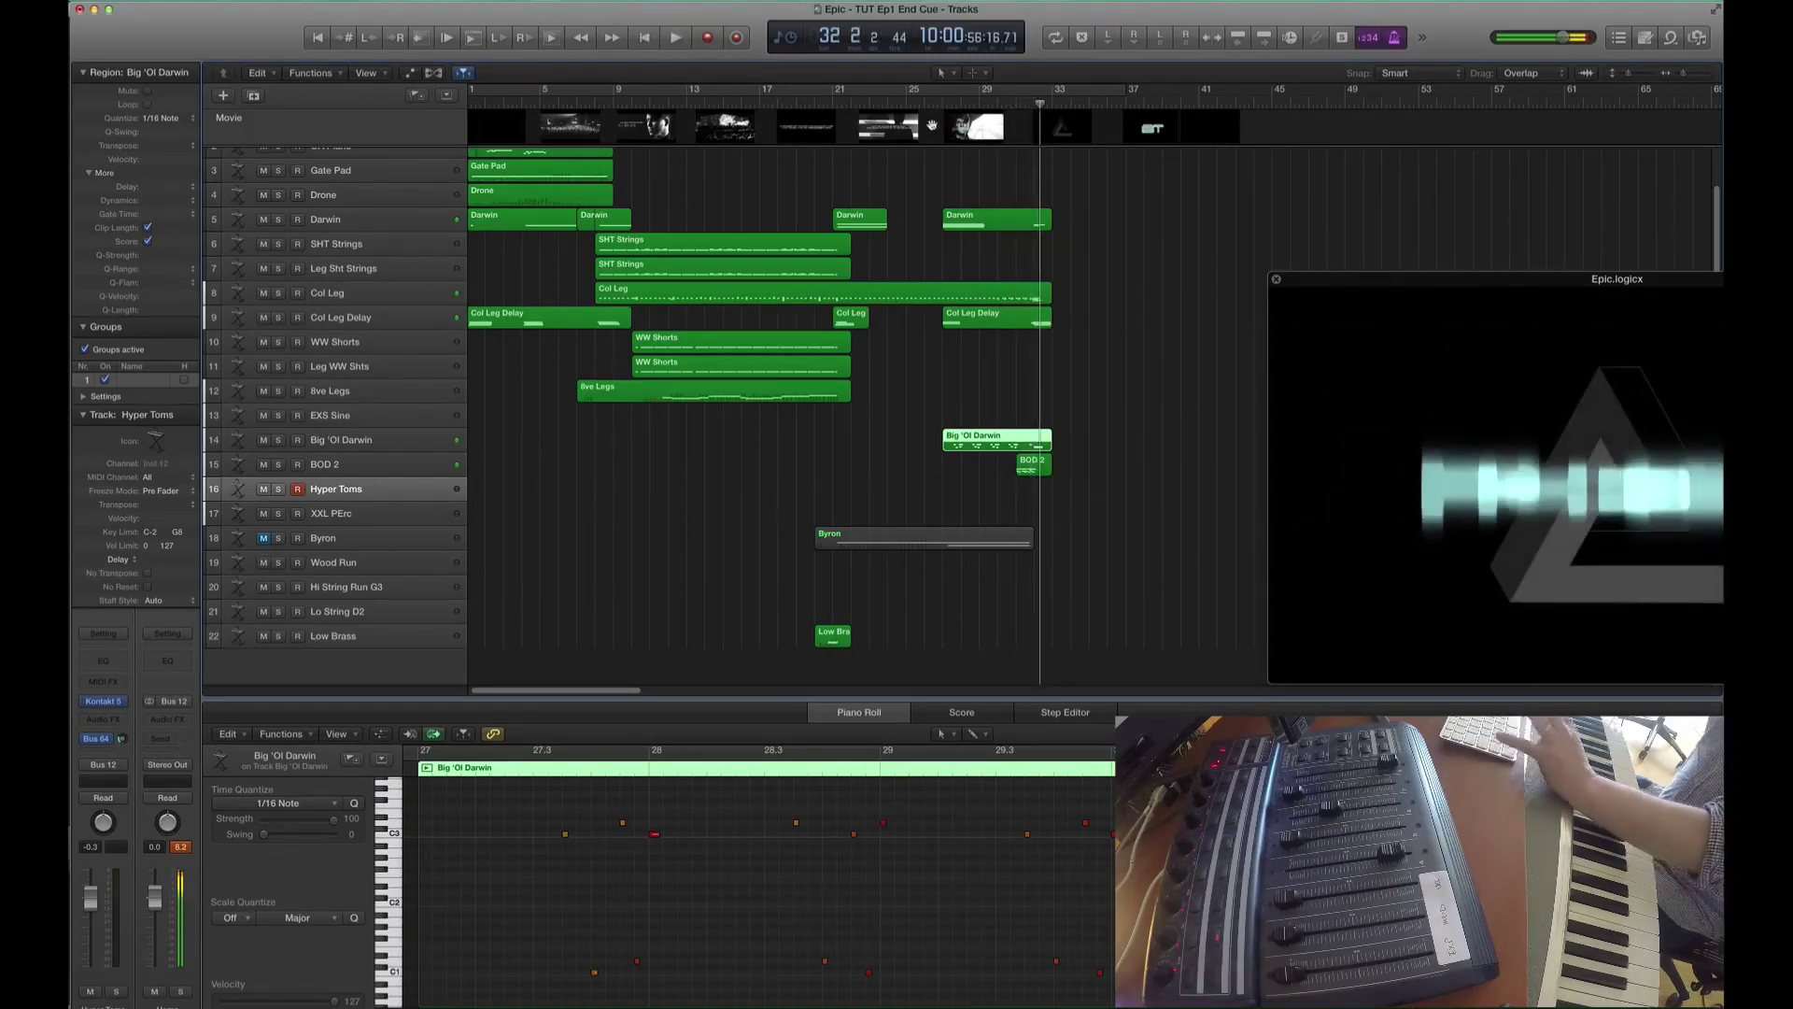
- Try another short Hyper Toms take from bar 27 and delete its region
{"action": "left_click", "coordinate": [942, 106]}
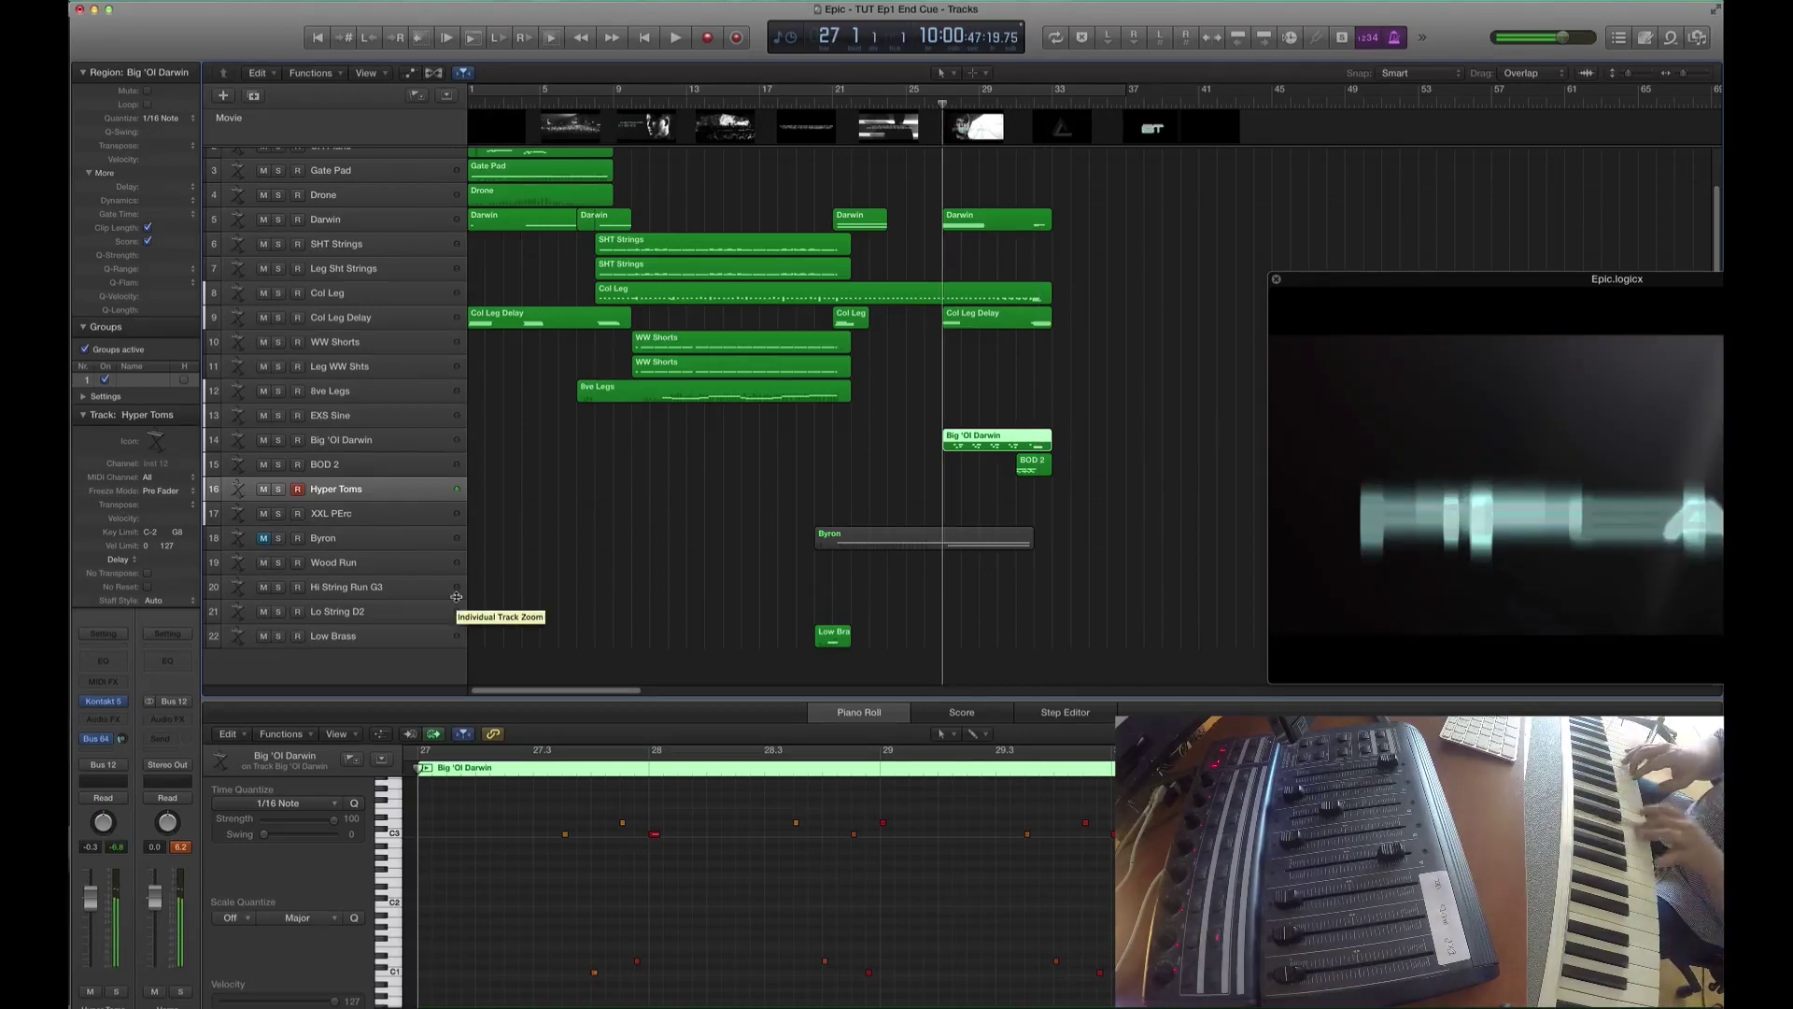
{"action": "key", "text": "r"}
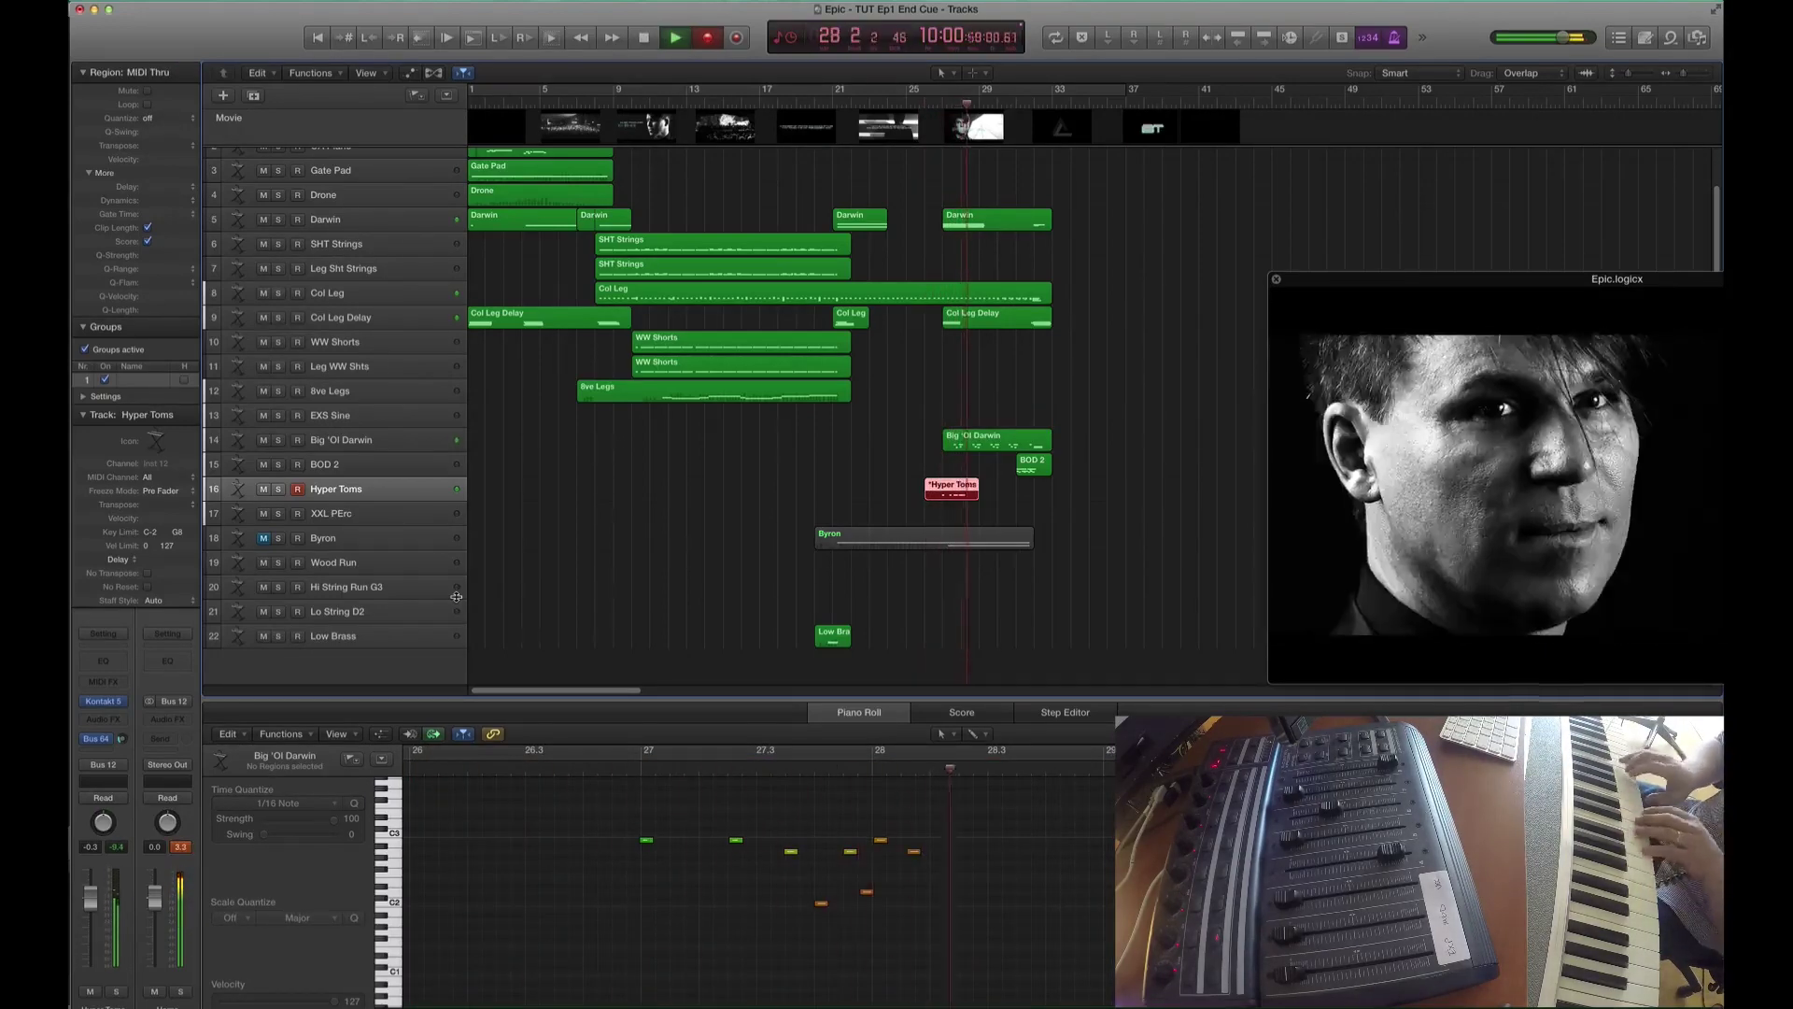
{"action": "key", "text": "space"}
{"action": "key", "text": "slash"}
{"action": "key", "text": "Return"}
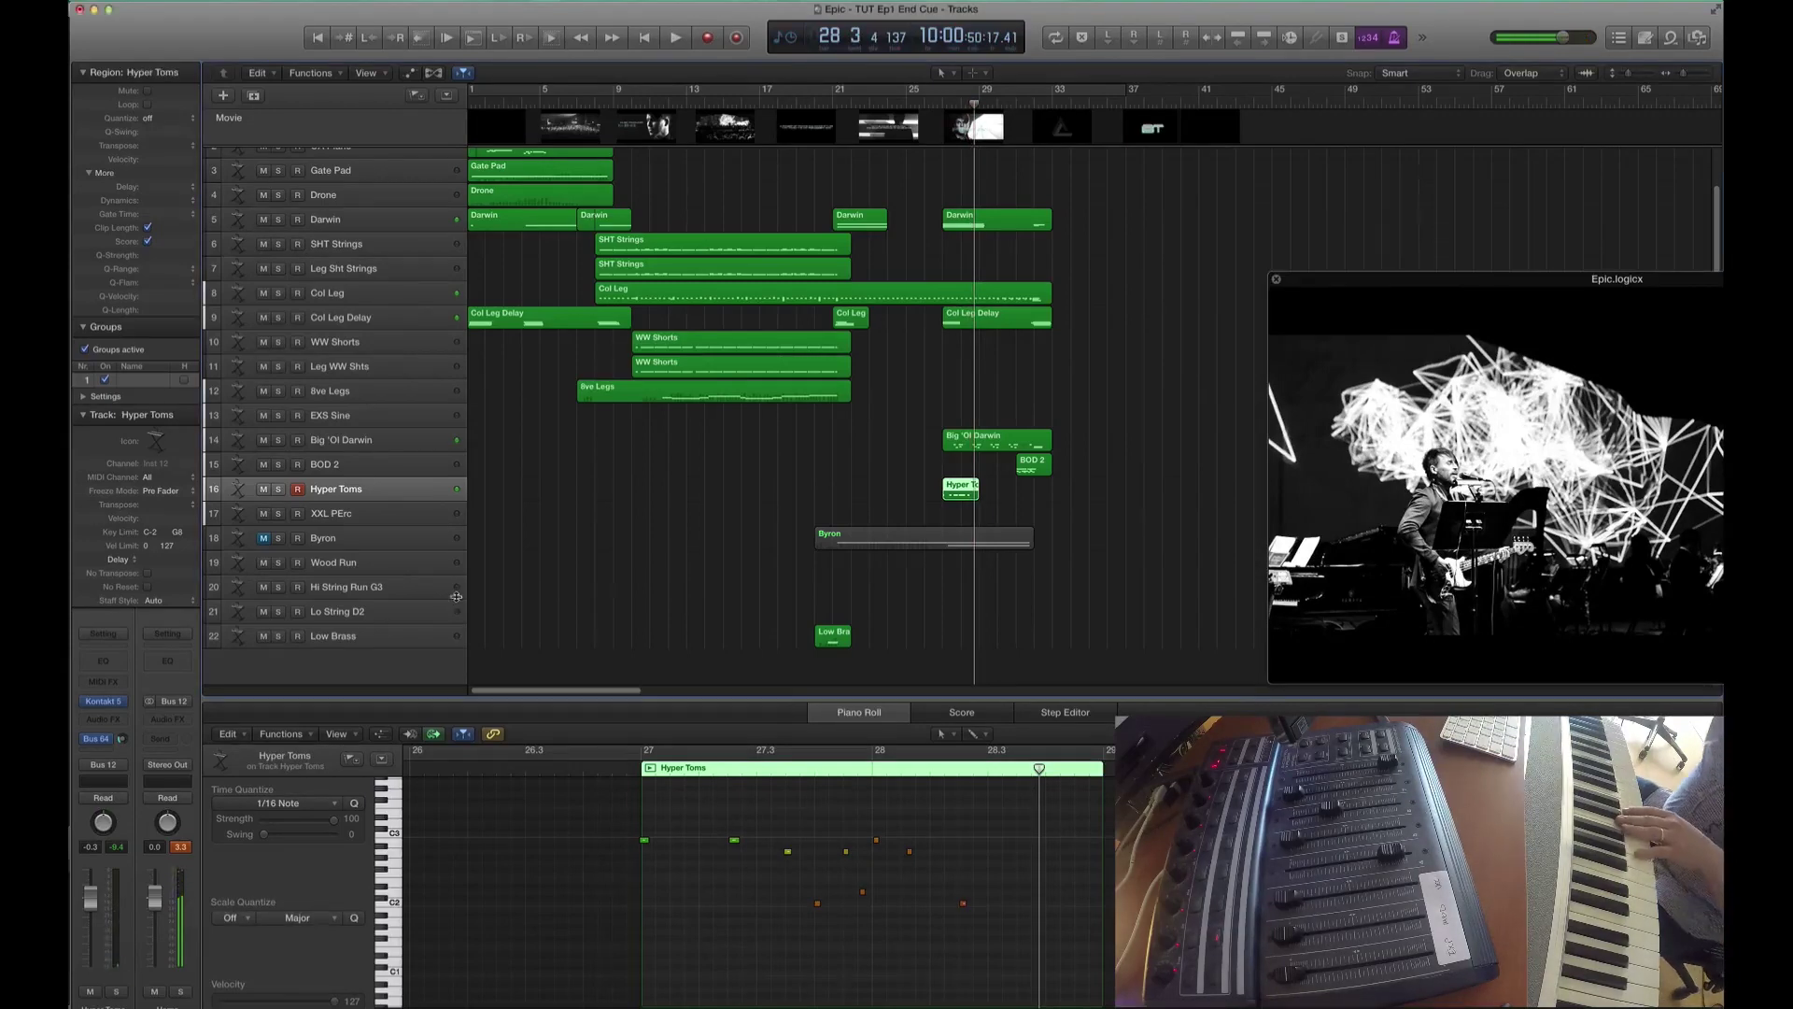
{"action": "key", "text": "Delete"}
{"action": "key", "text": "super+z"}
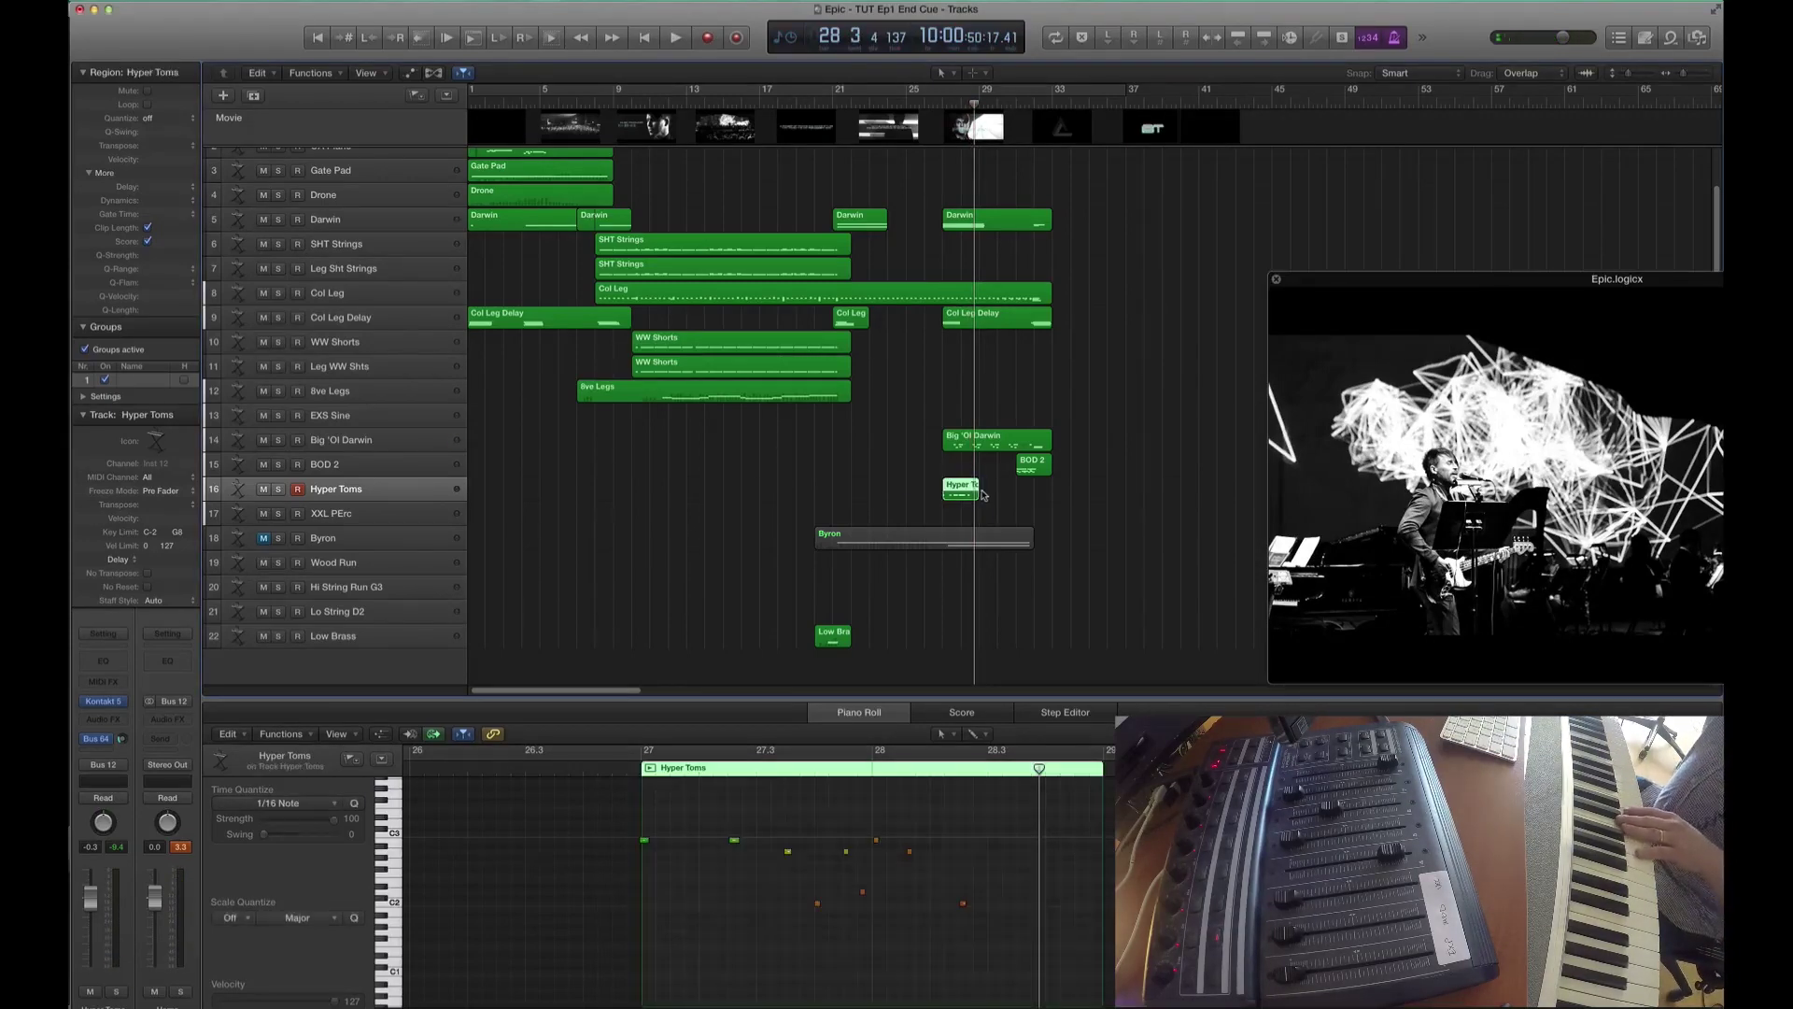
{"action": "key", "text": "Delete"}
- Record a Hyper Toms region from bar 28 to bar 33
{"action": "key", "text": "comma"}
{"action": "key", "text": "r"}
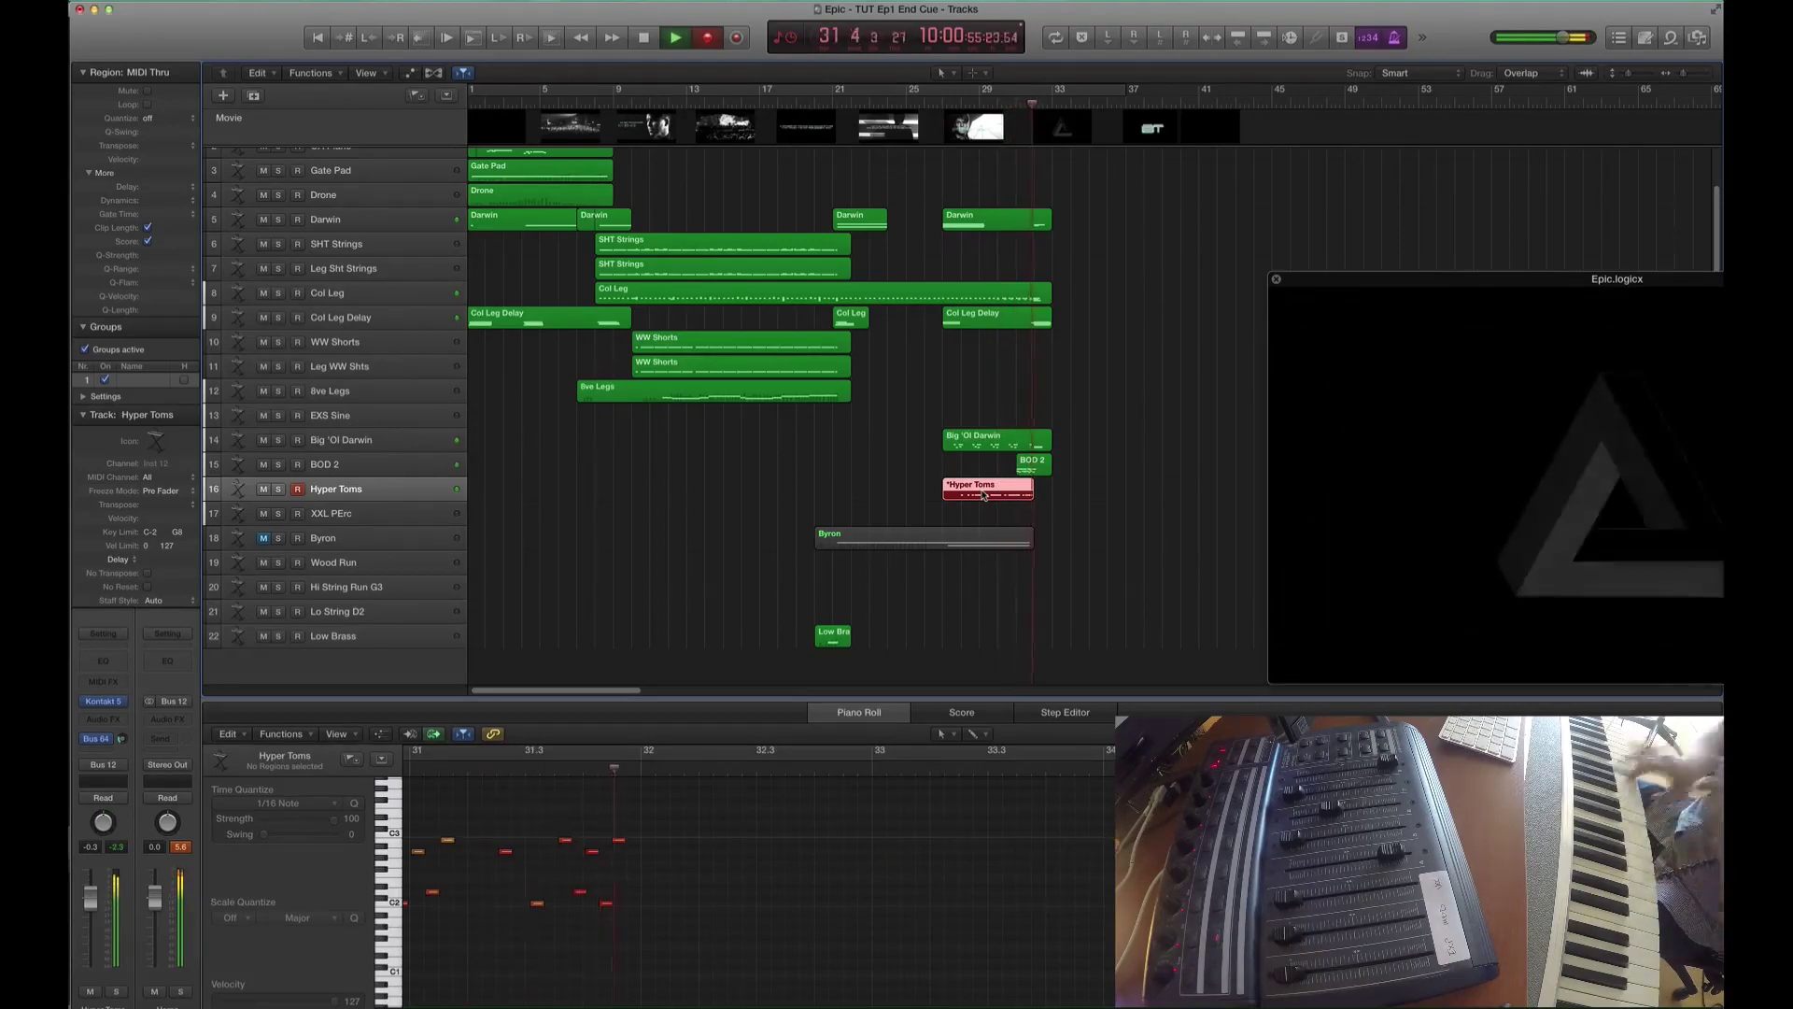
{"action": "key", "text": "space"}
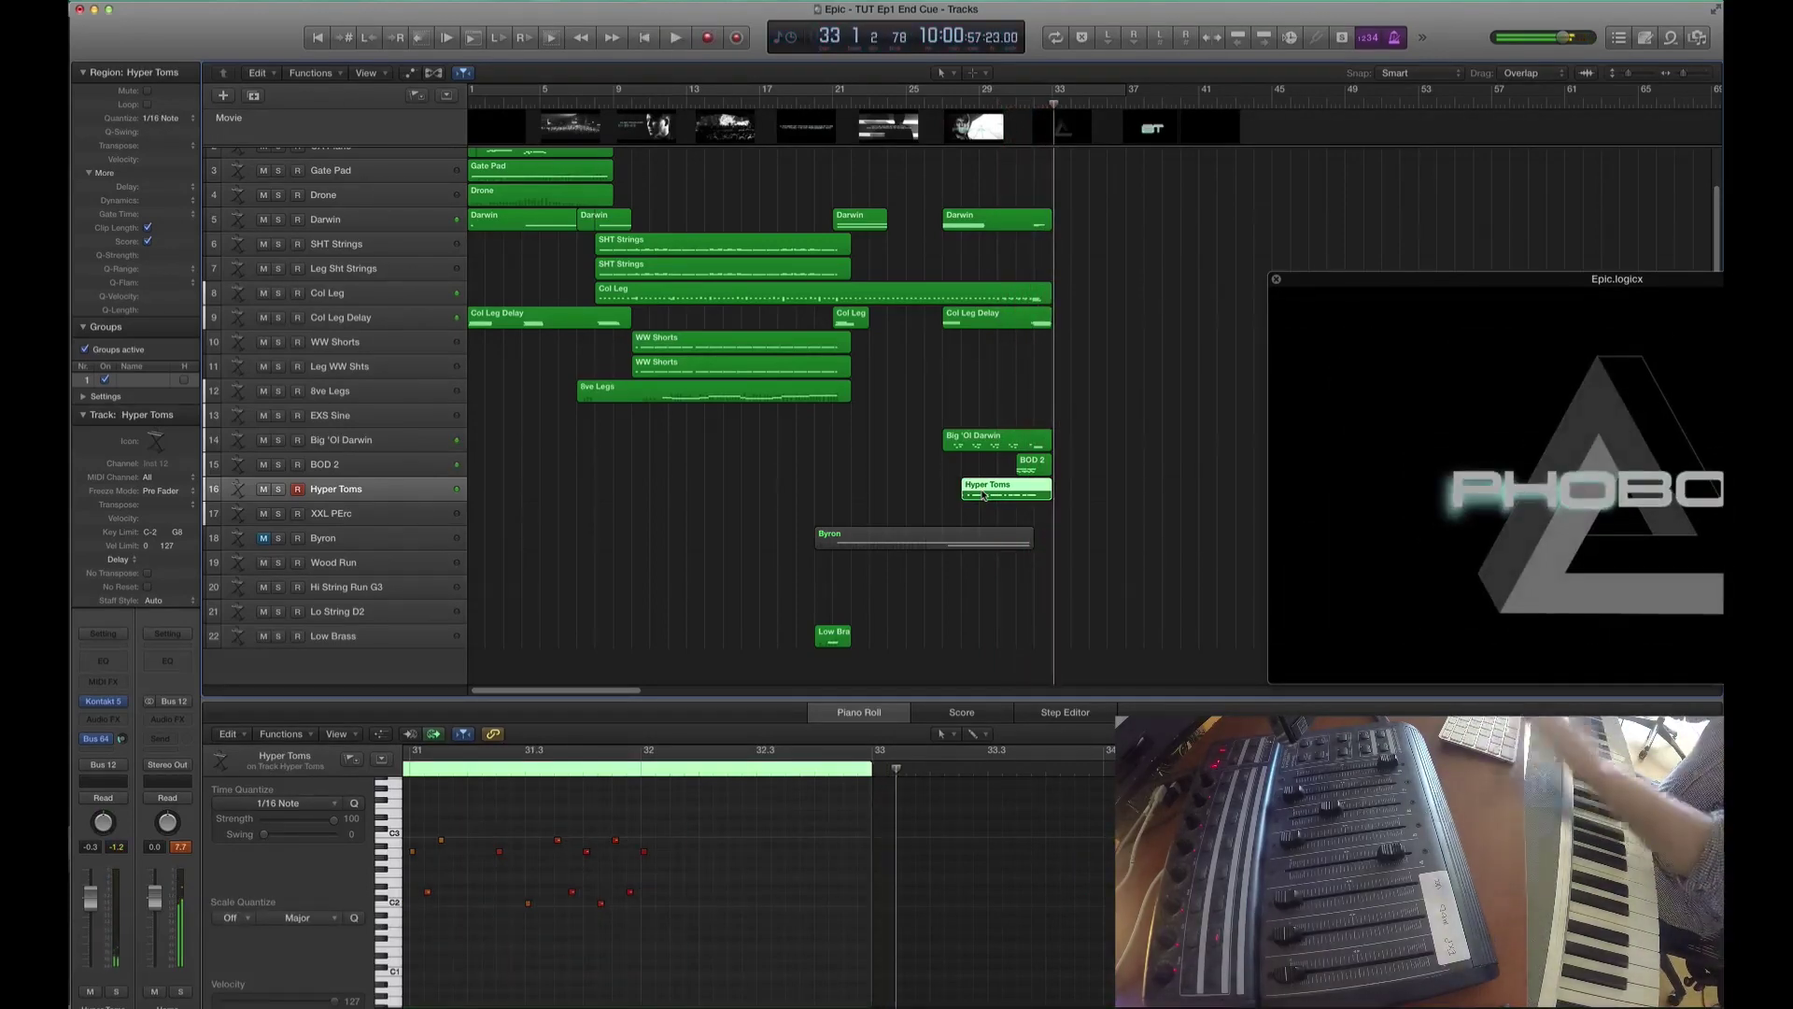
- Record a region on the XXL PErc track from bar 28 to bar 33
{"action": "key", "text": "Down"}
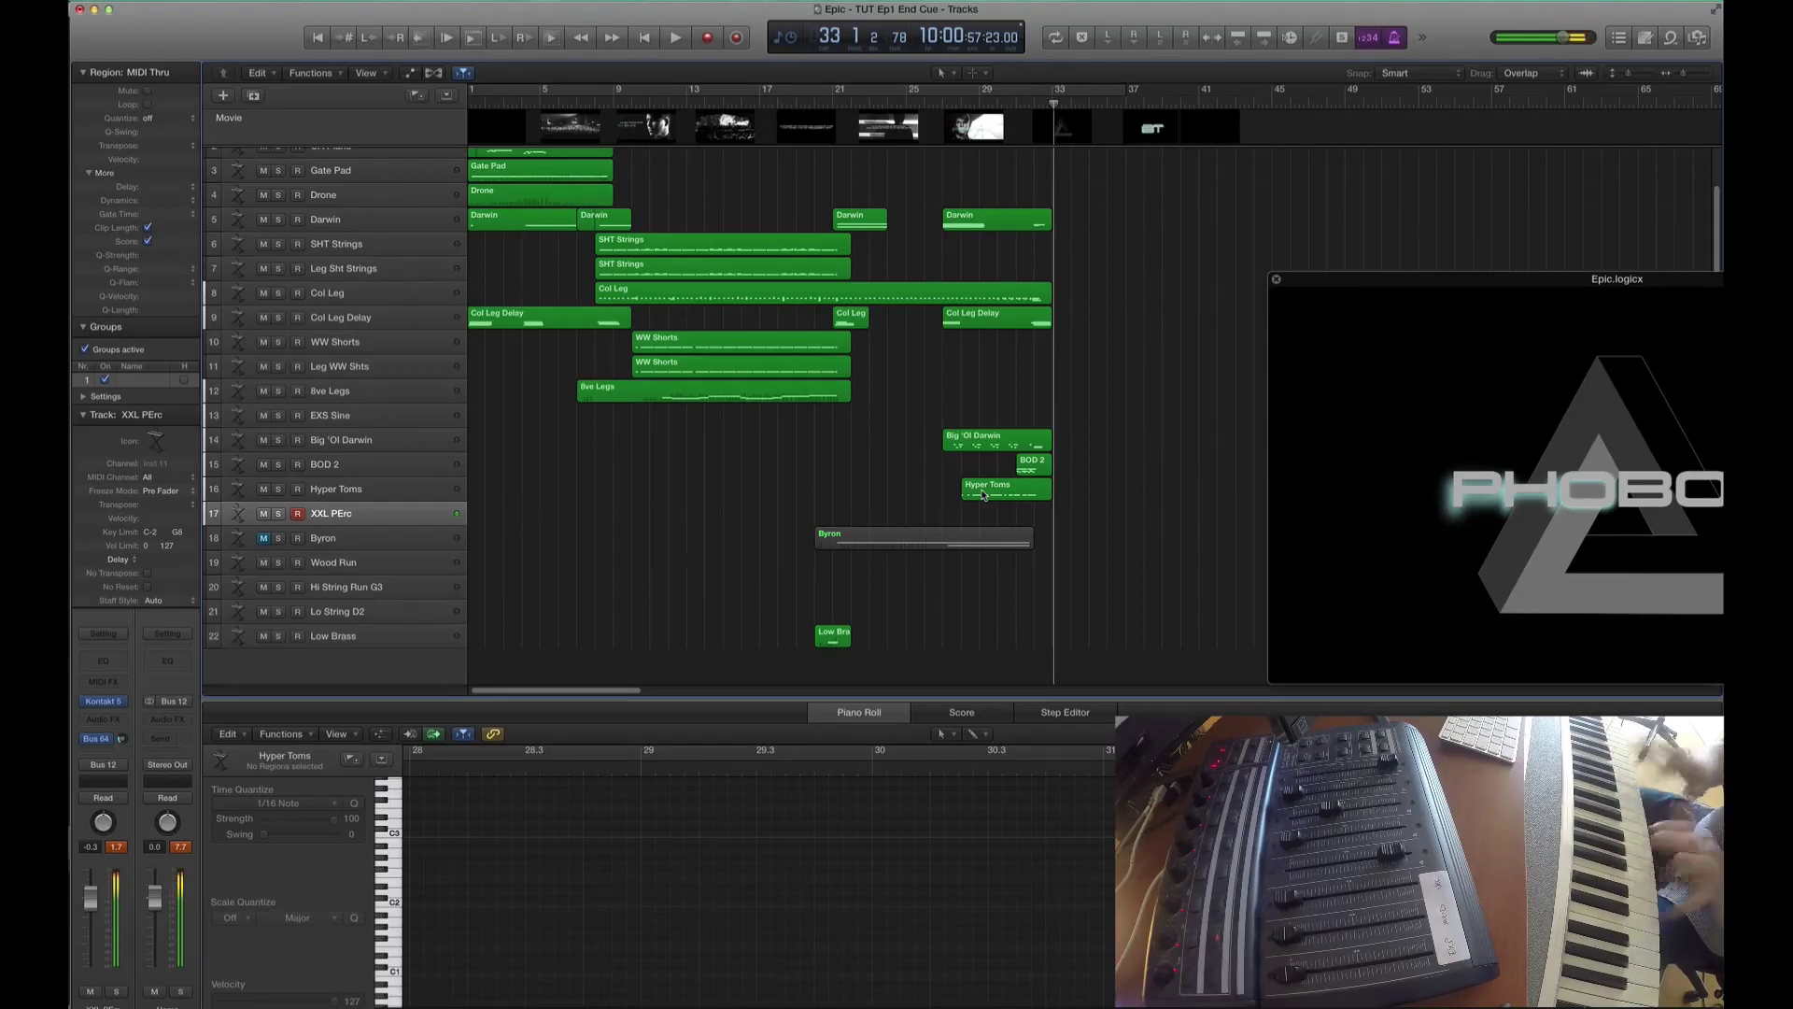
{"action": "key", "text": "comma"}
{"action": "key", "text": "comma"}
{"action": "key", "text": "comma"}
{"action": "key", "text": "comma"}
{"action": "key", "text": "comma"}
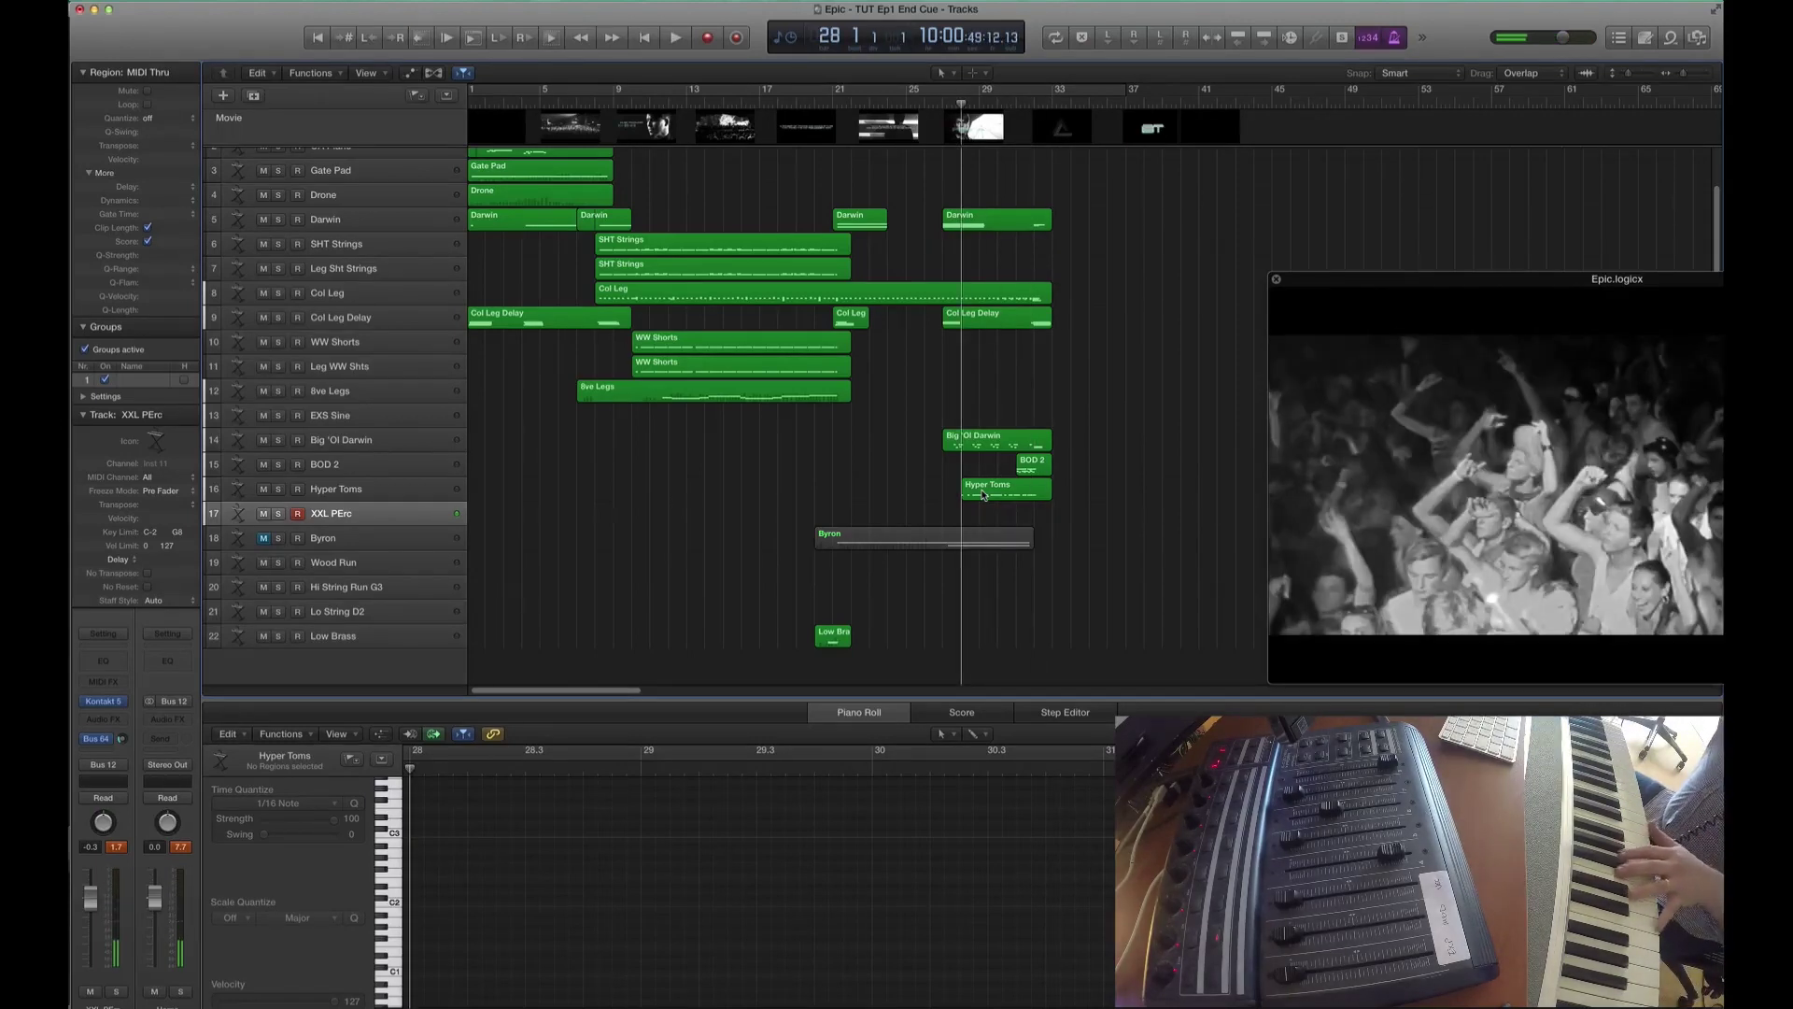
{"action": "key", "text": "r"}
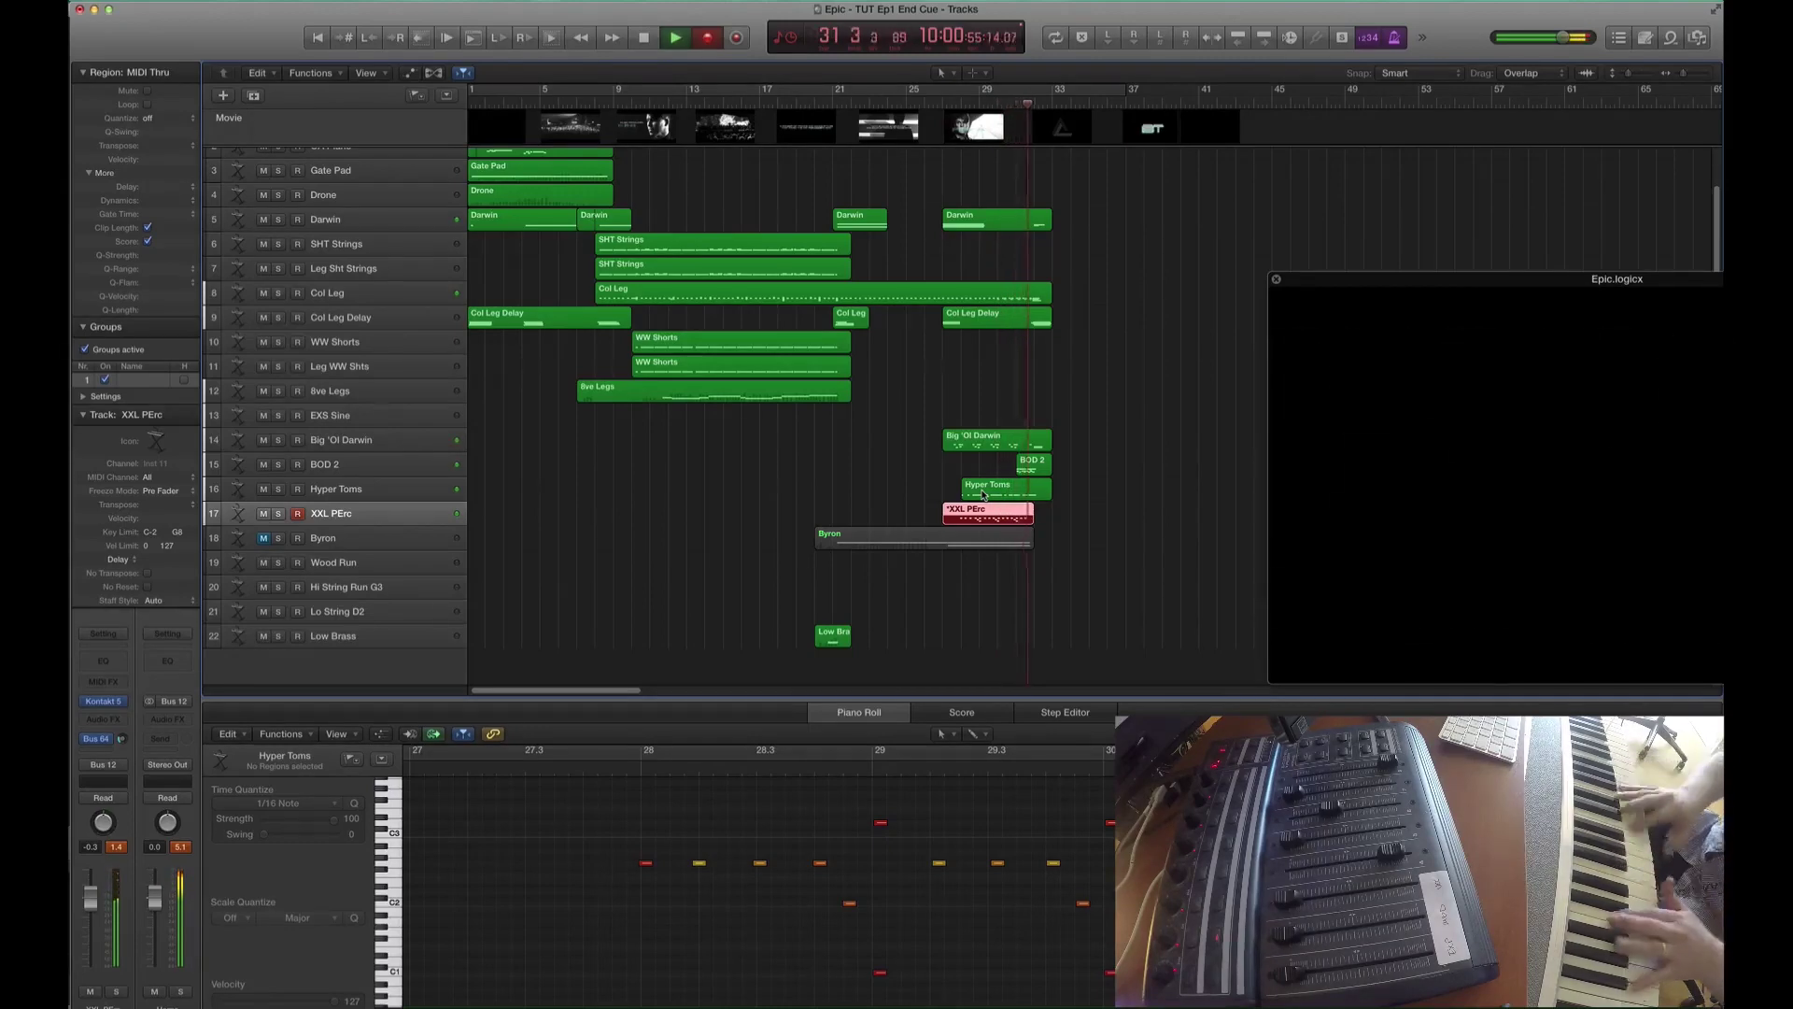
{"action": "key", "text": "shift+r"}
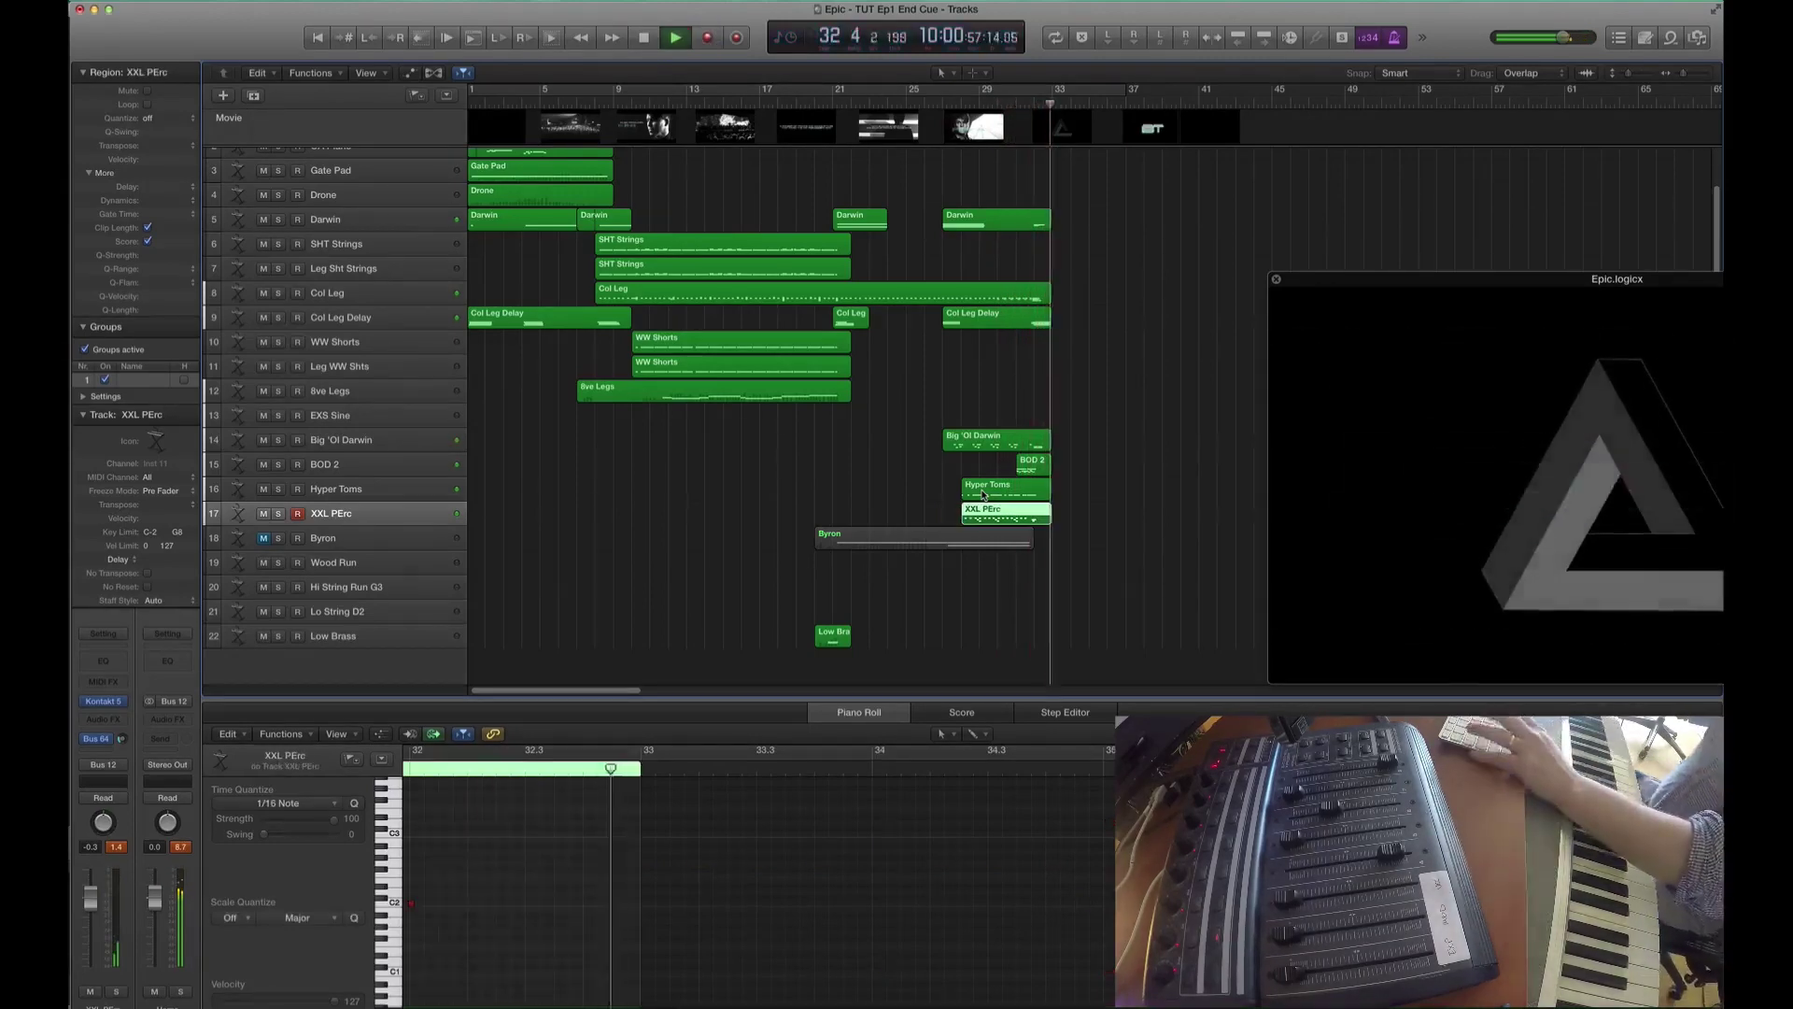
{"action": "key", "text": "space"}
- Select the Byron region and unmute the Byron track
{"action": "left_click_drag", "start_coordinate": [774, 454], "coordinate": [917, 562]}
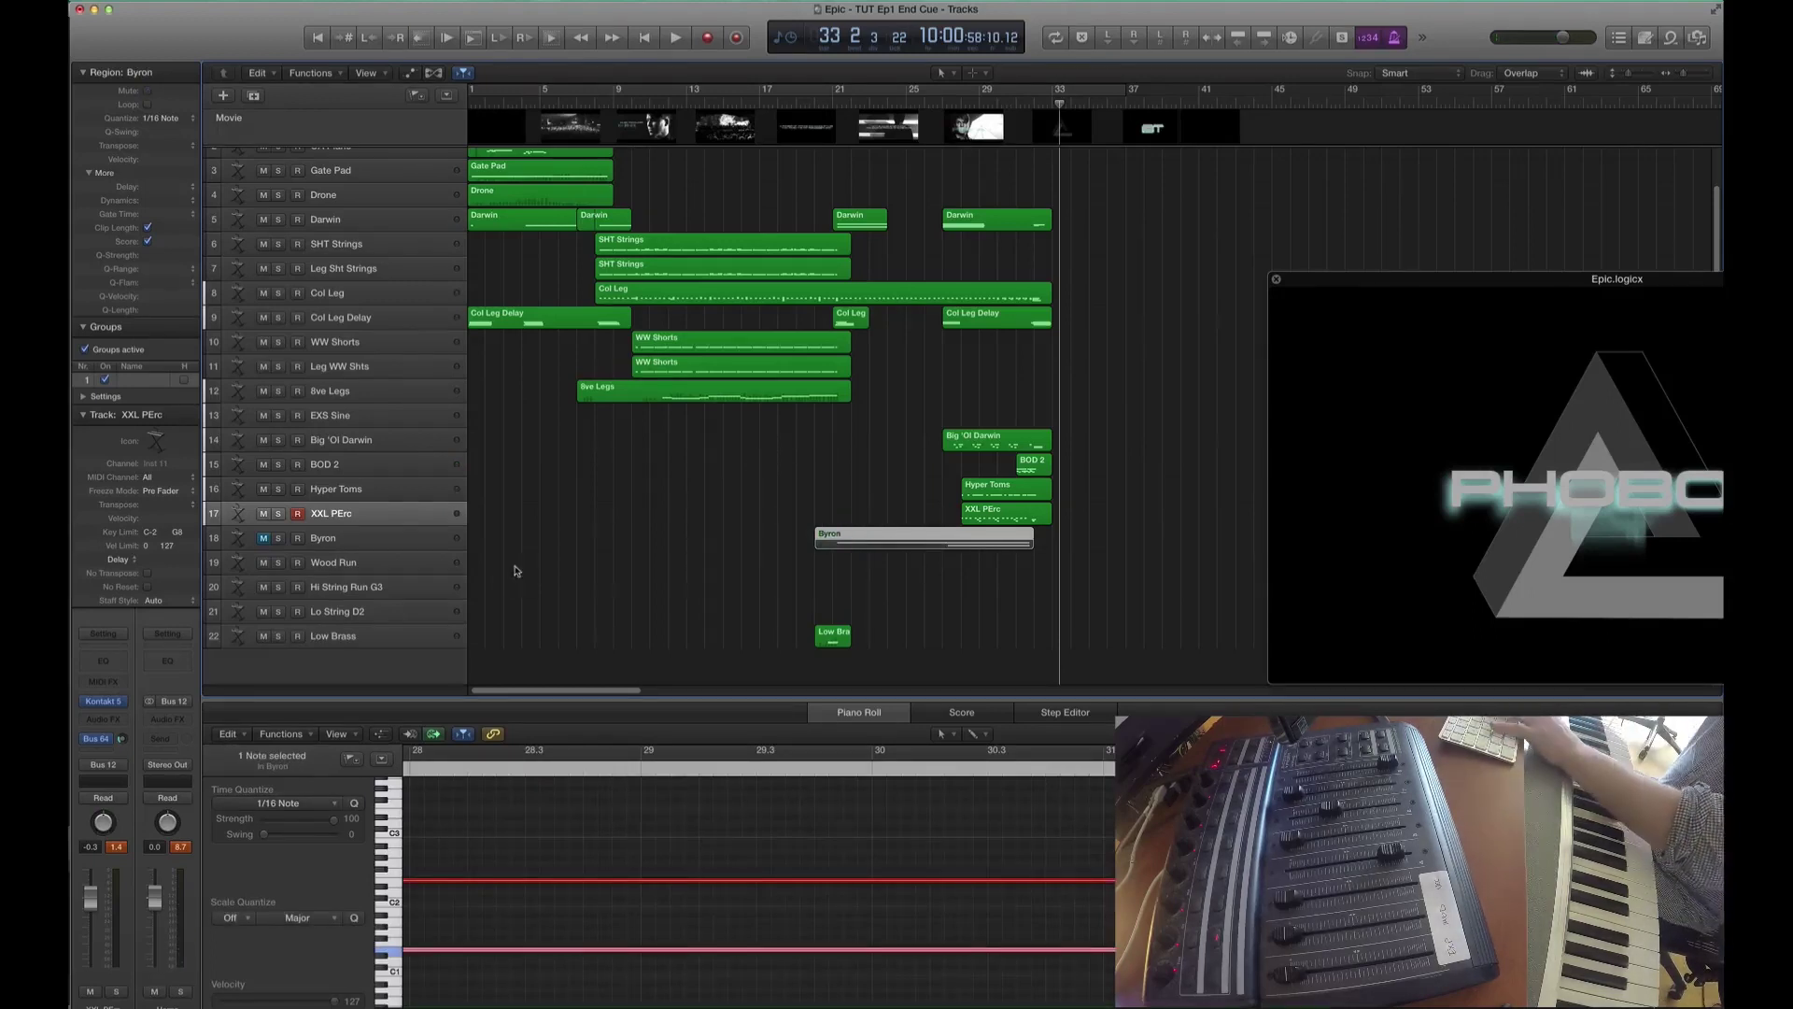
{"action": "left_click", "coordinate": [265, 539]}
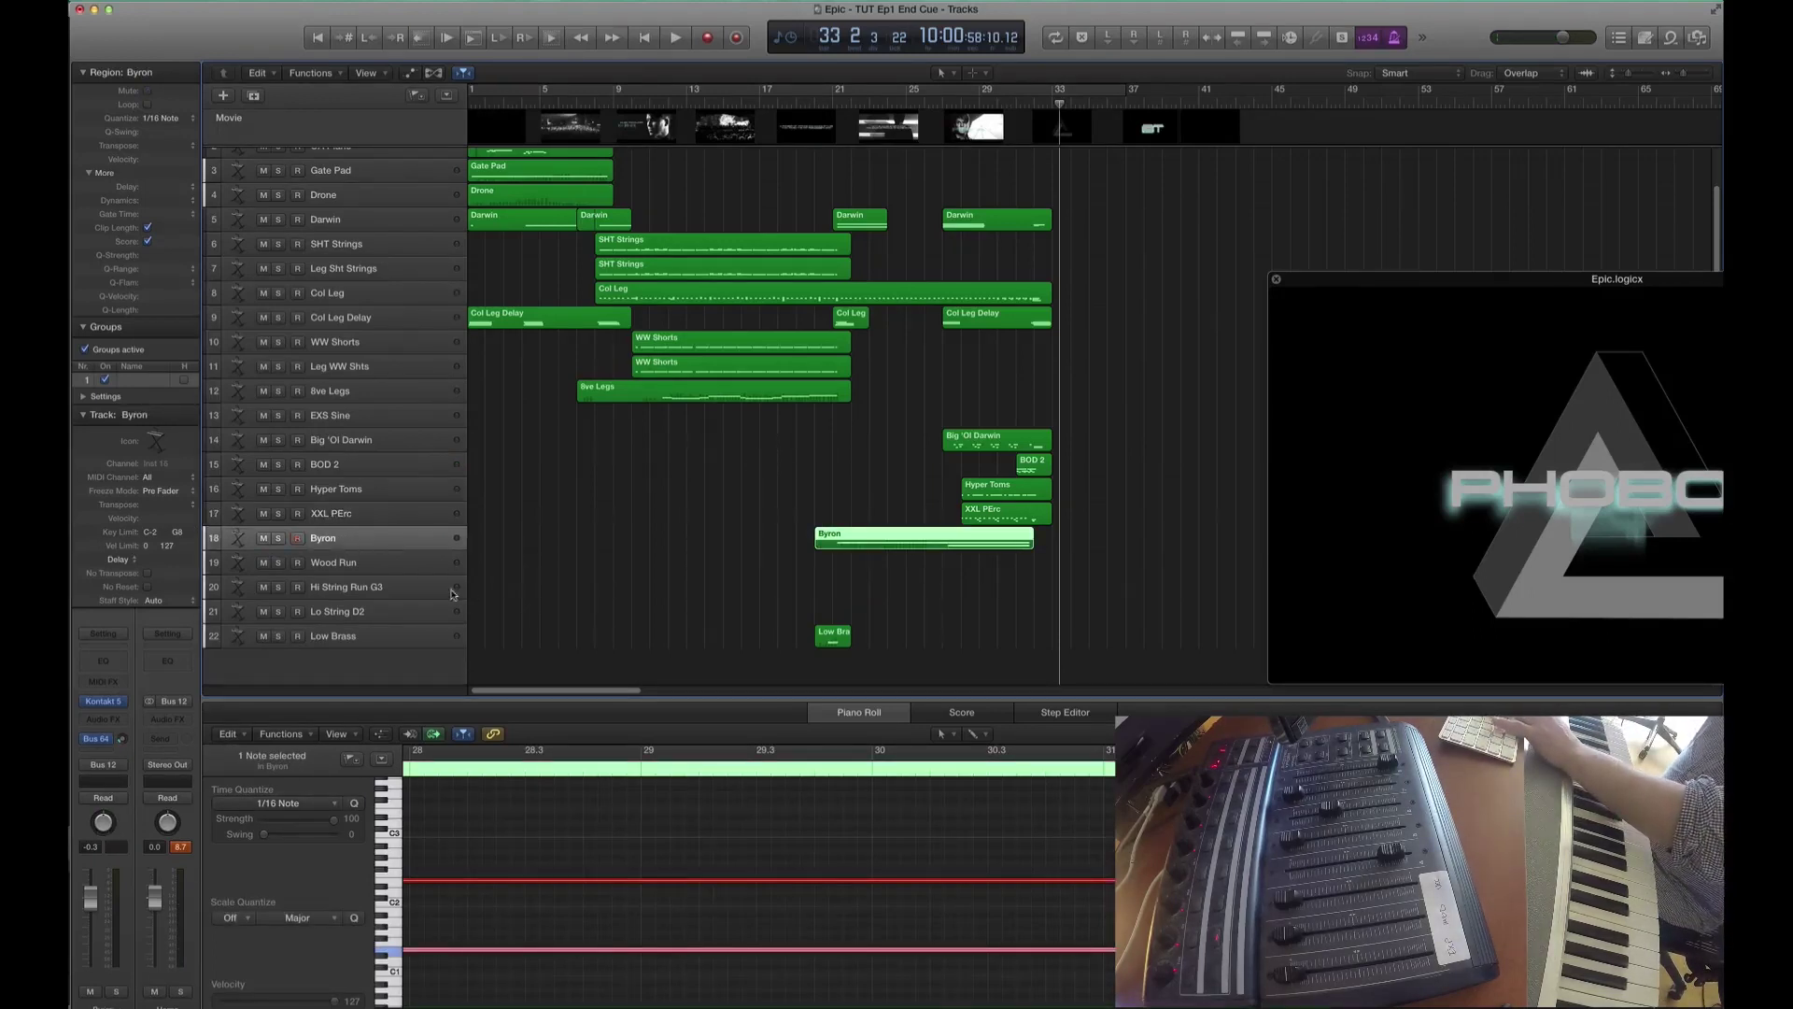
- Set the Lo String D2 track's volume to +6.0 dB and record a region on it from bar 36
{"action": "left_click", "coordinate": [357, 613]}
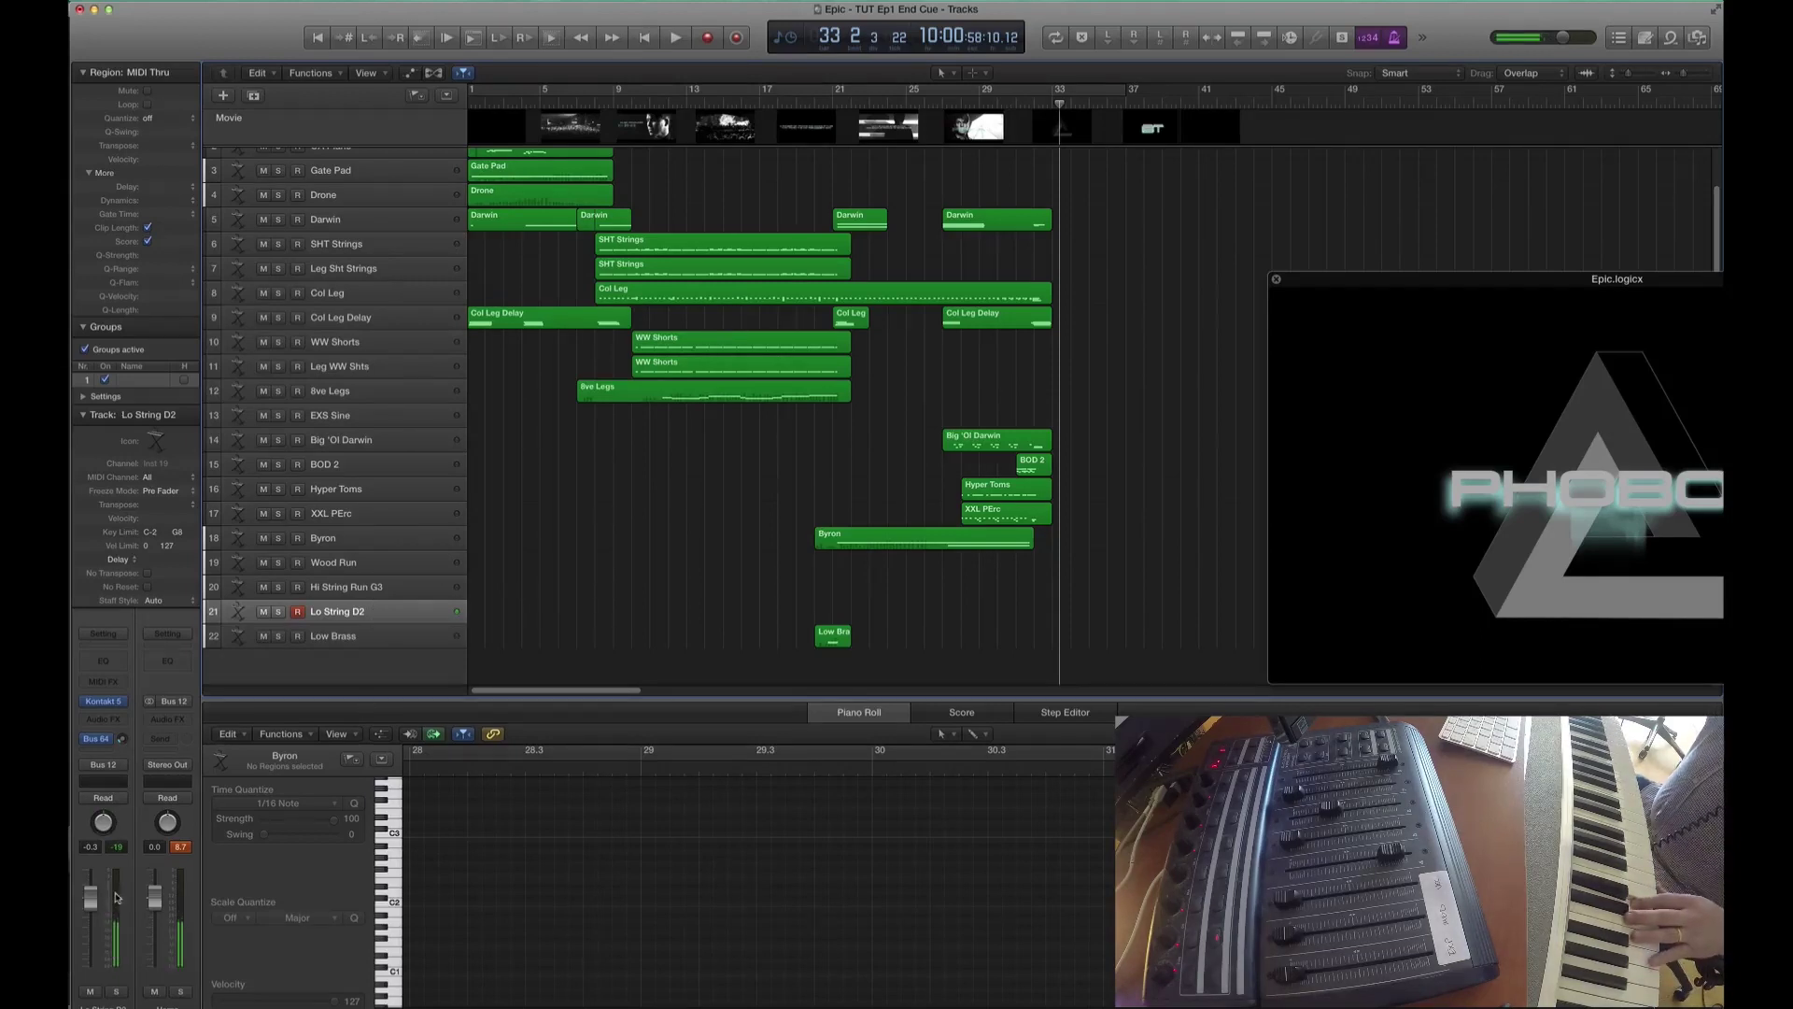
{"action": "left_click", "coordinate": [122, 738]}
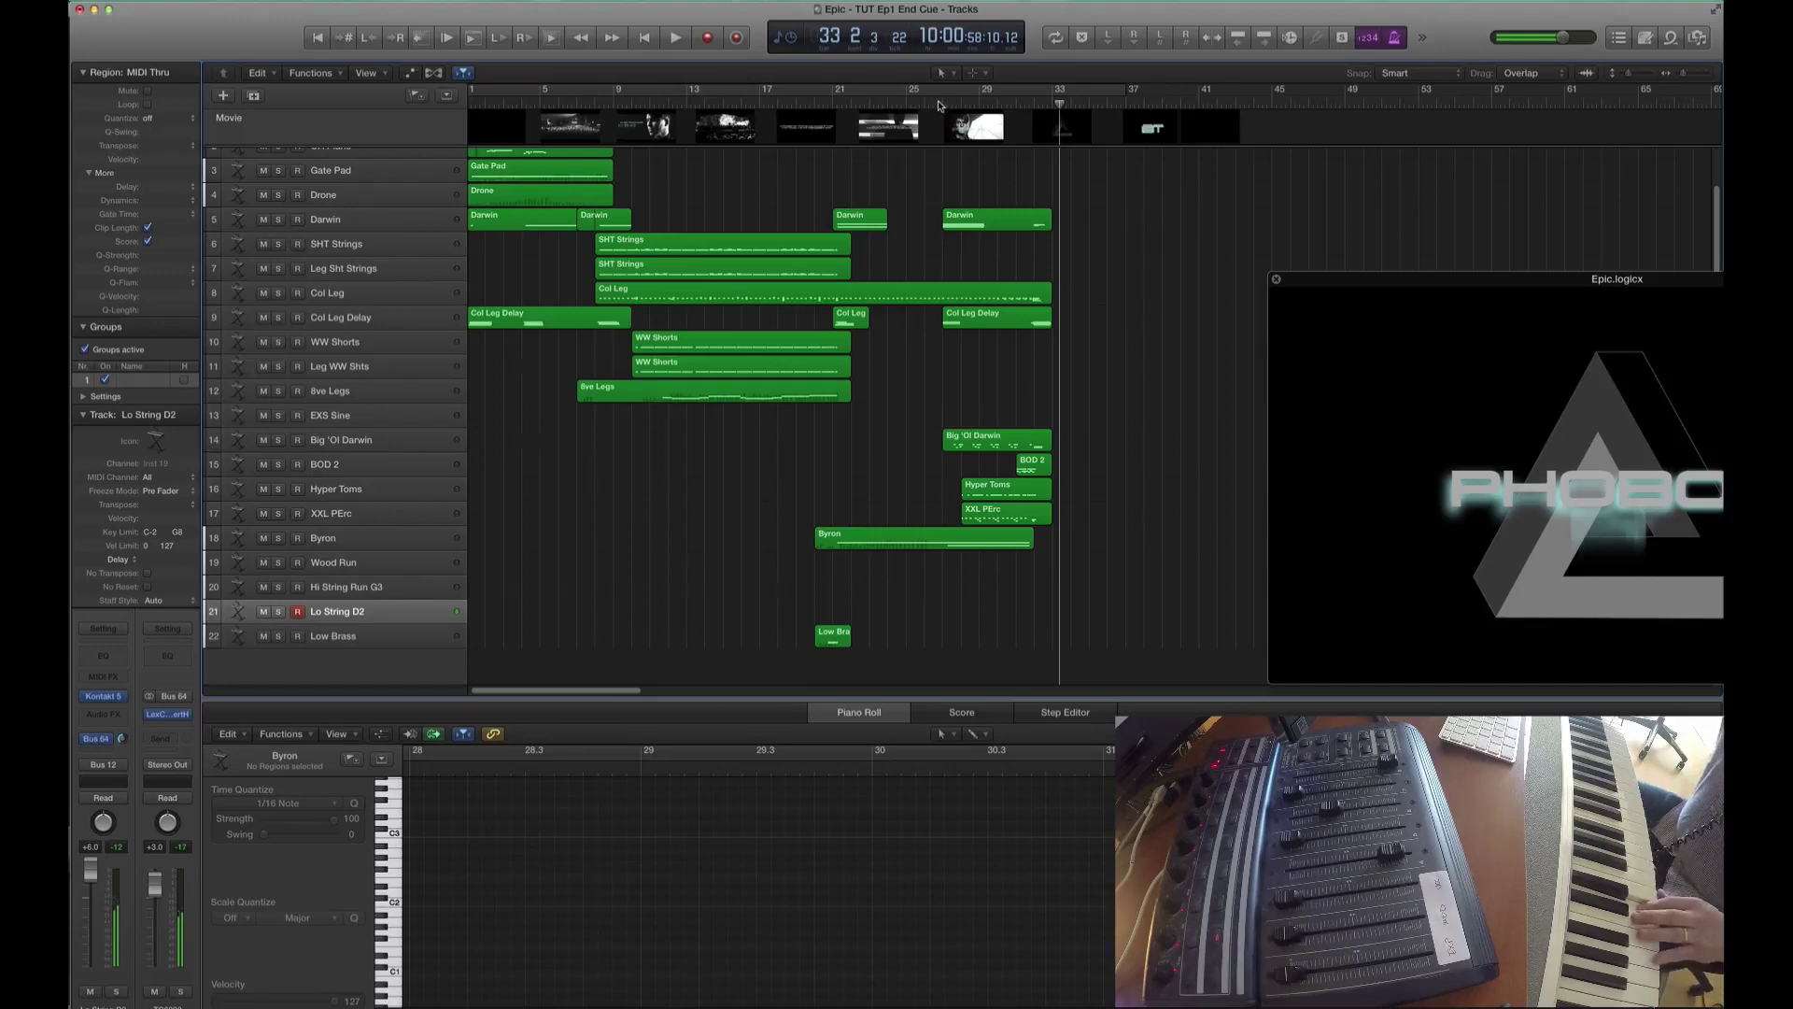
{"action": "left_click", "coordinate": [1119, 101]}
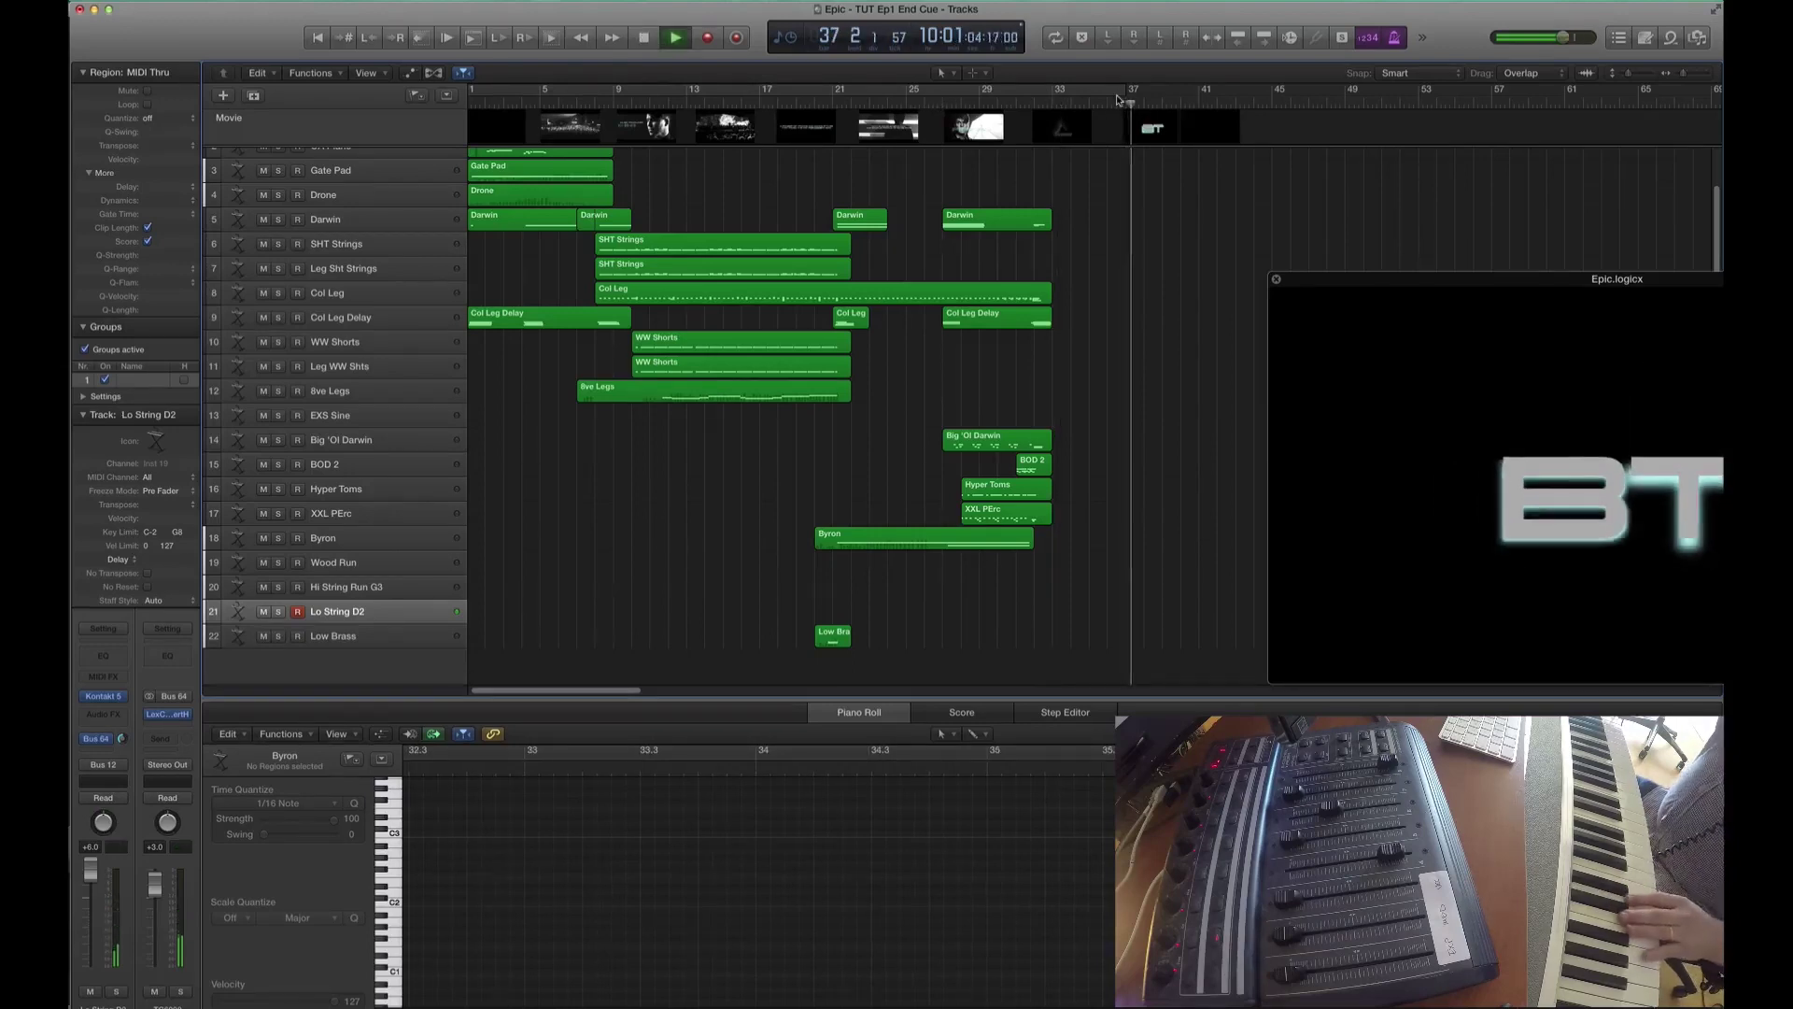
{"action": "key", "text": "r"}
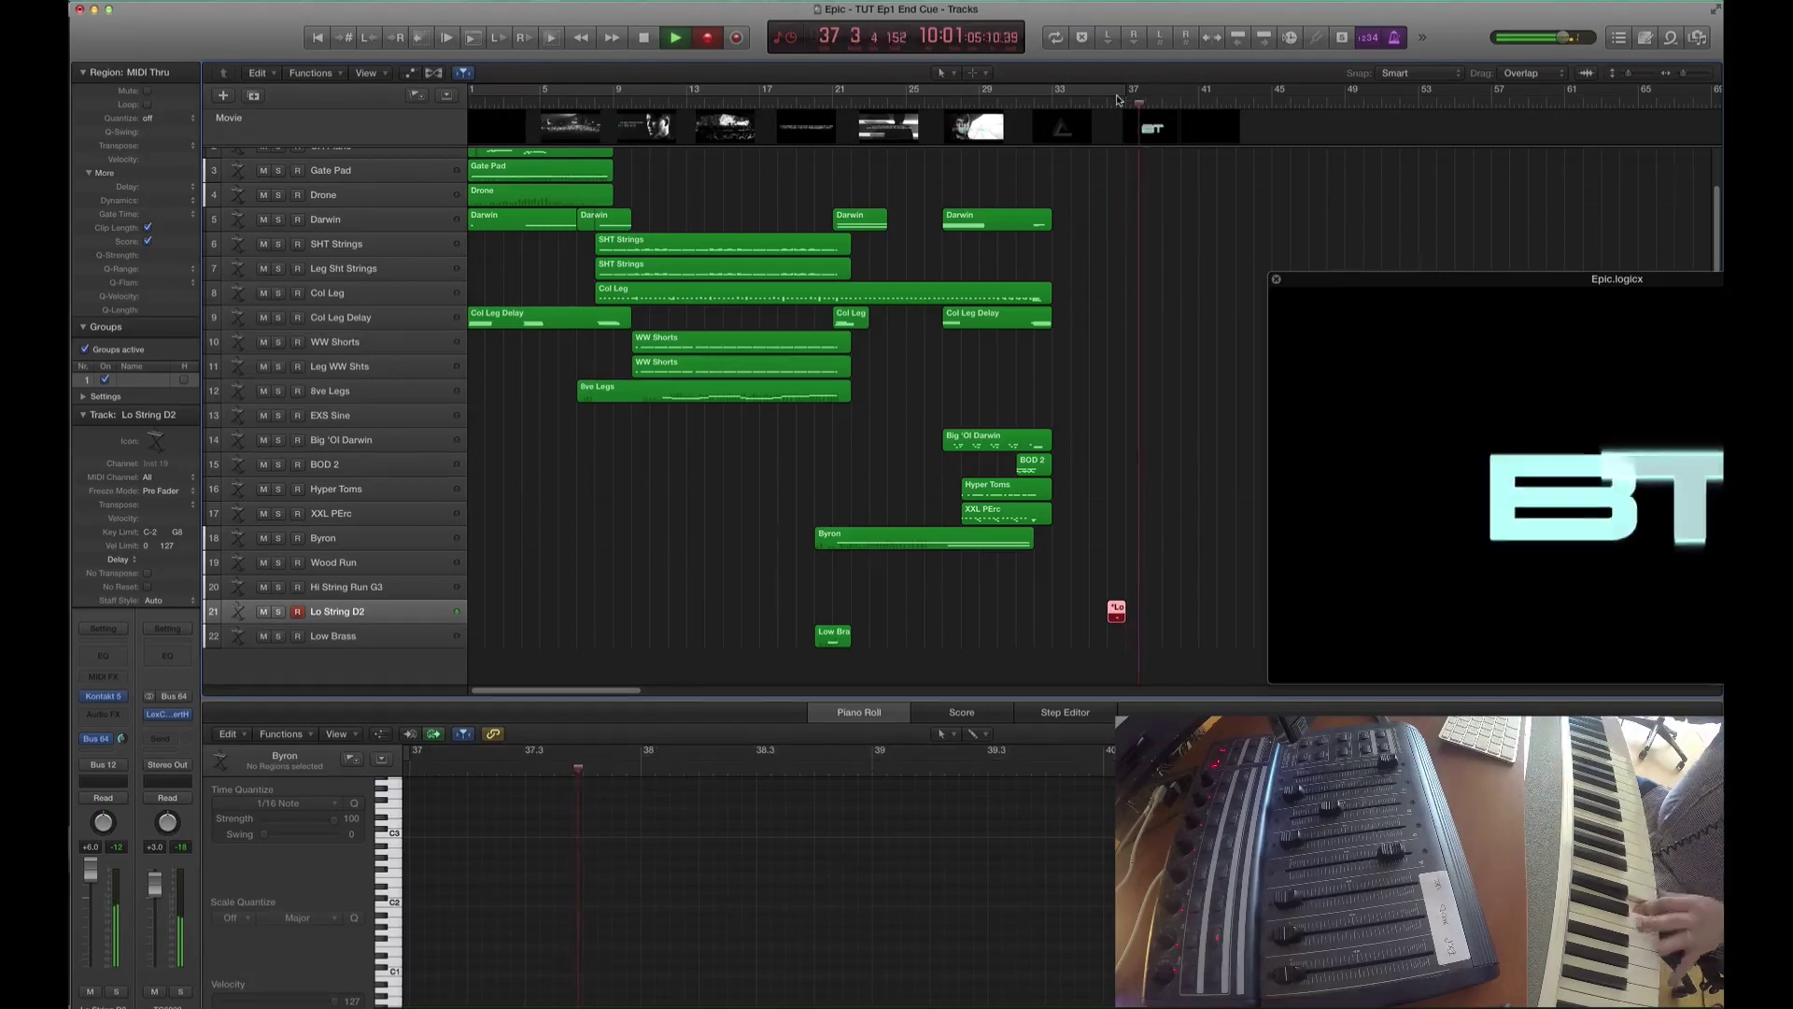
{"action": "key", "text": "space"}
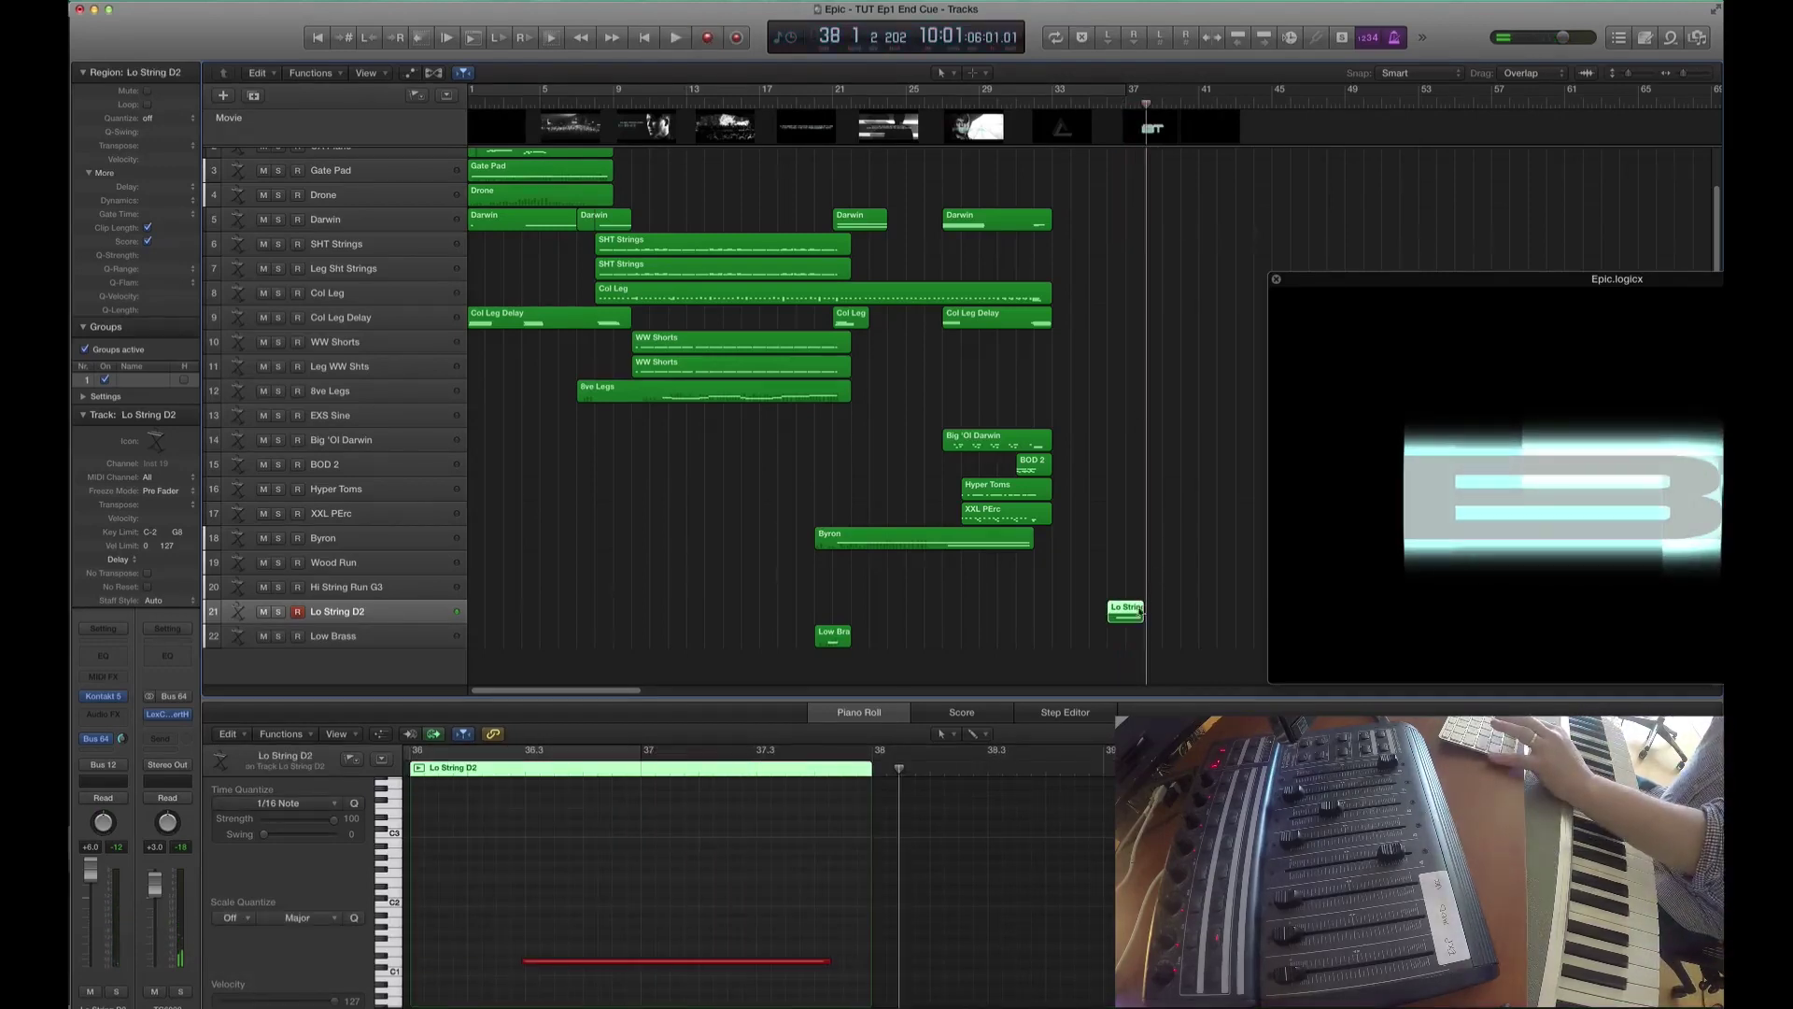
- Extend the Lo String D2 region to bar 40 and move it to about bar 30, so its note ends near bar 32
{"action": "left_click_drag", "start_coordinate": [1140, 619], "coordinate": [1181, 619]}
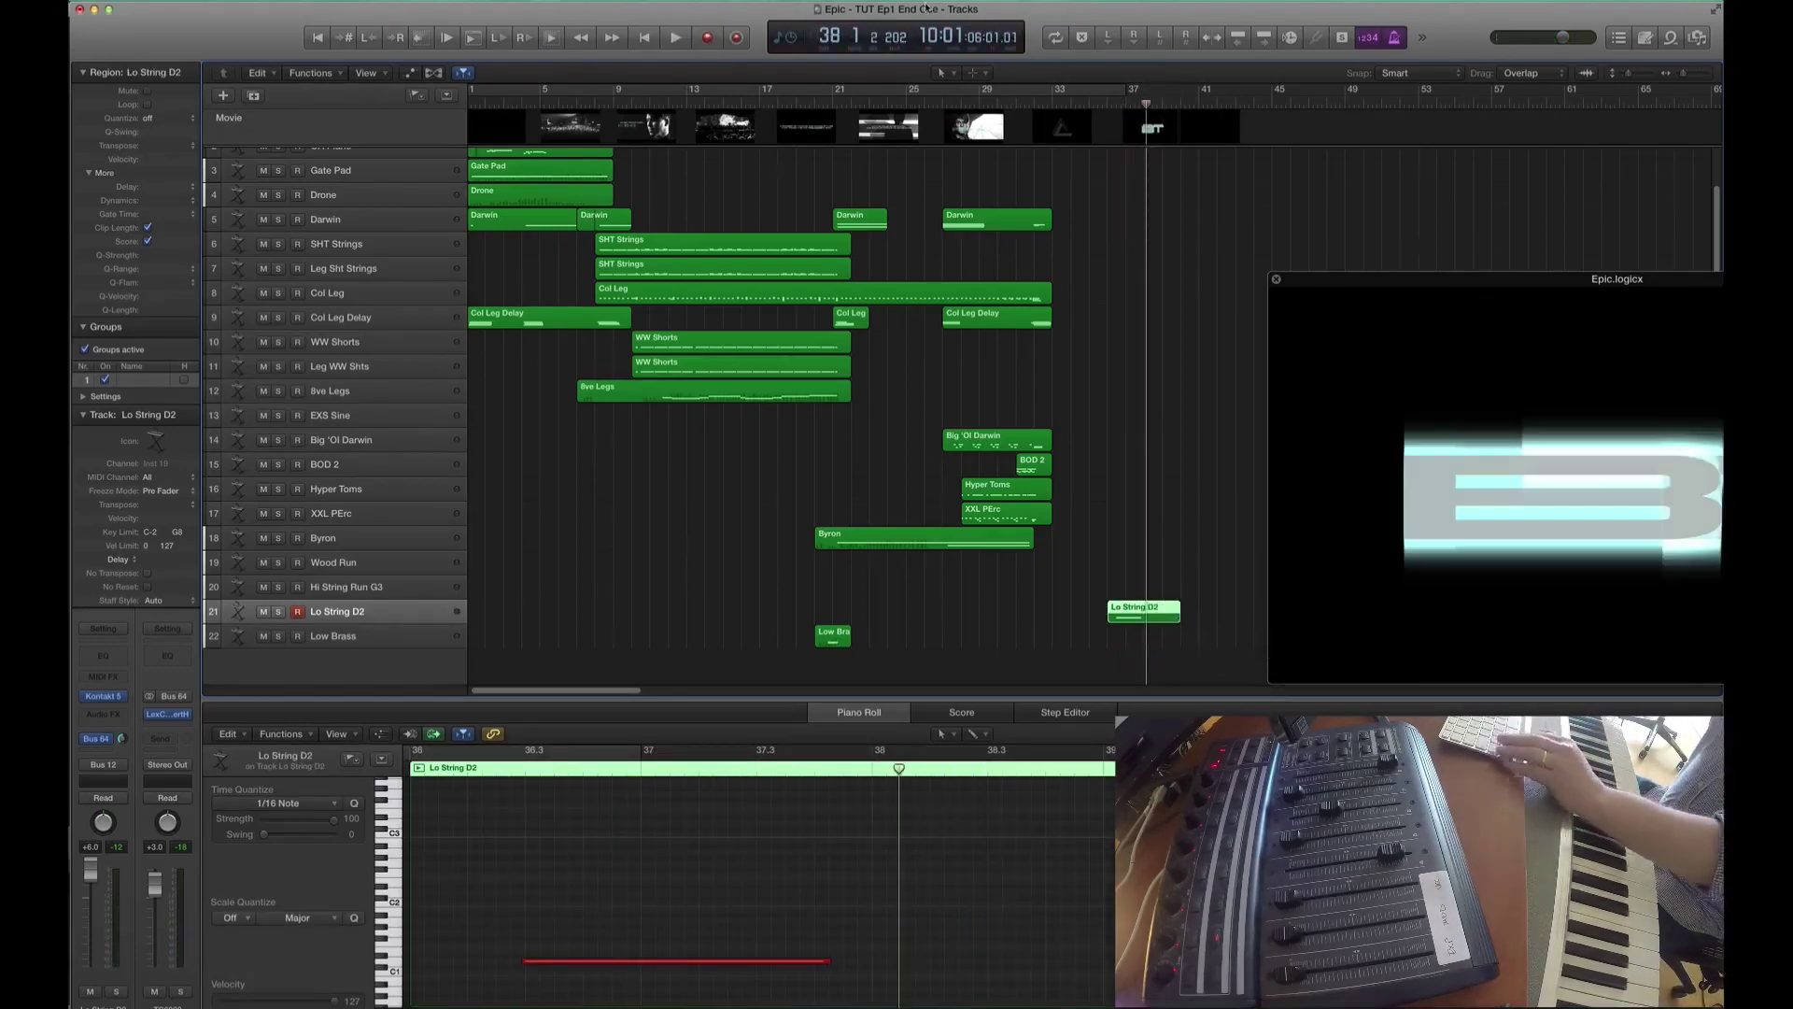
{"action": "left_click", "coordinate": [1030, 83]}
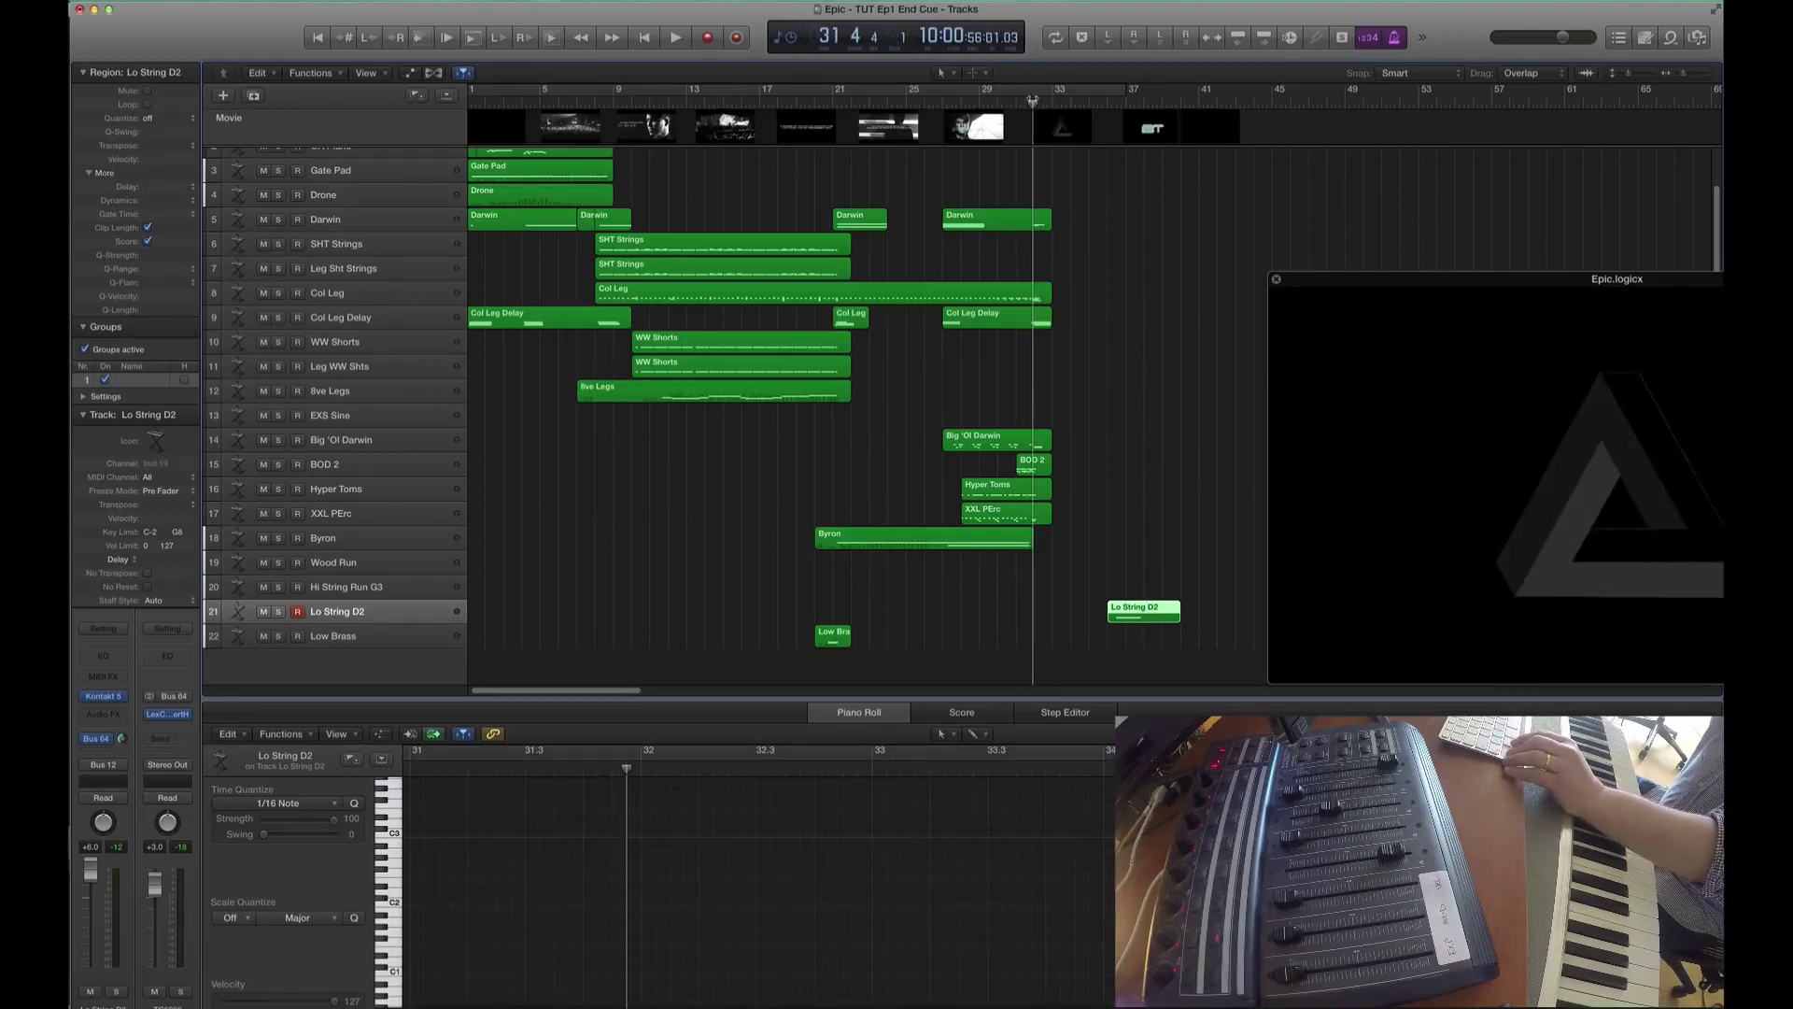
{"action": "left_click", "coordinate": [1034, 91]}
{"action": "left_click_drag", "start_coordinate": [1145, 618], "coordinate": [1028, 605]}
{"action": "right_click", "coordinate": [1047, 611]}
{"action": "left_click", "coordinate": [1030, 605]}
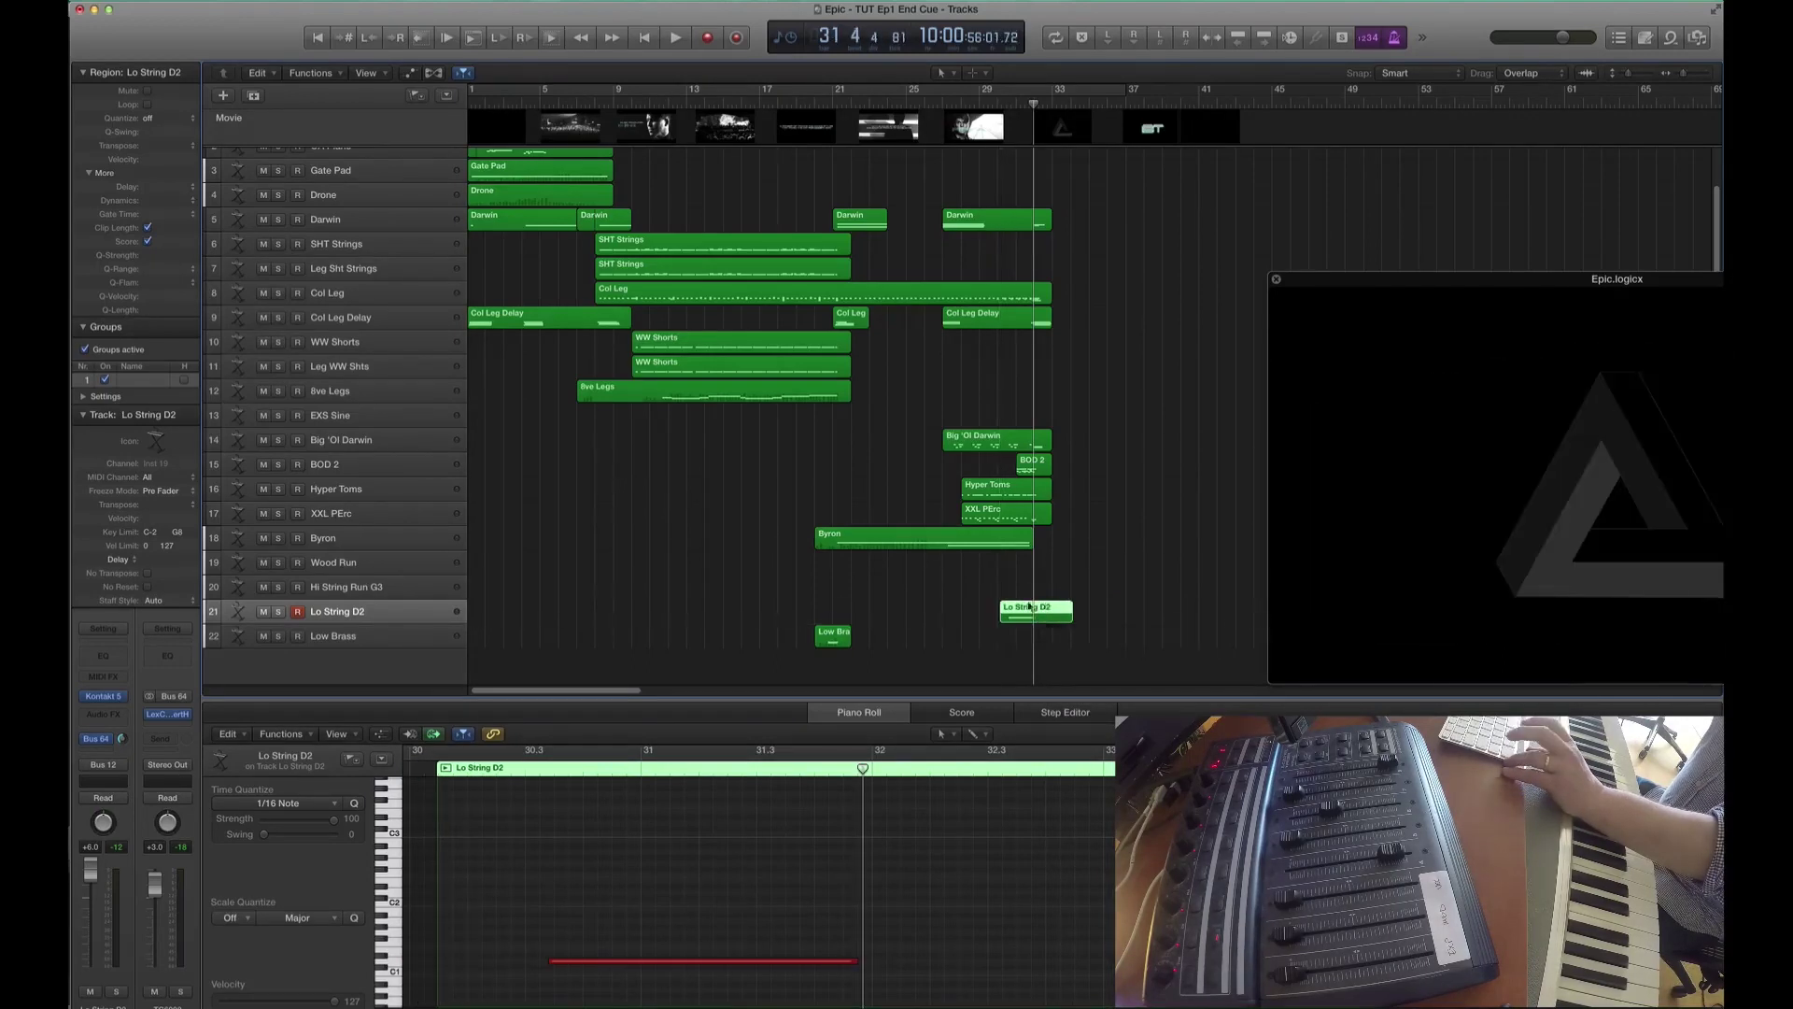
- Check the Lo String D2 track's Kontakt instrument and play the cue from about bar 30
{"action": "left_click", "coordinate": [102, 697]}
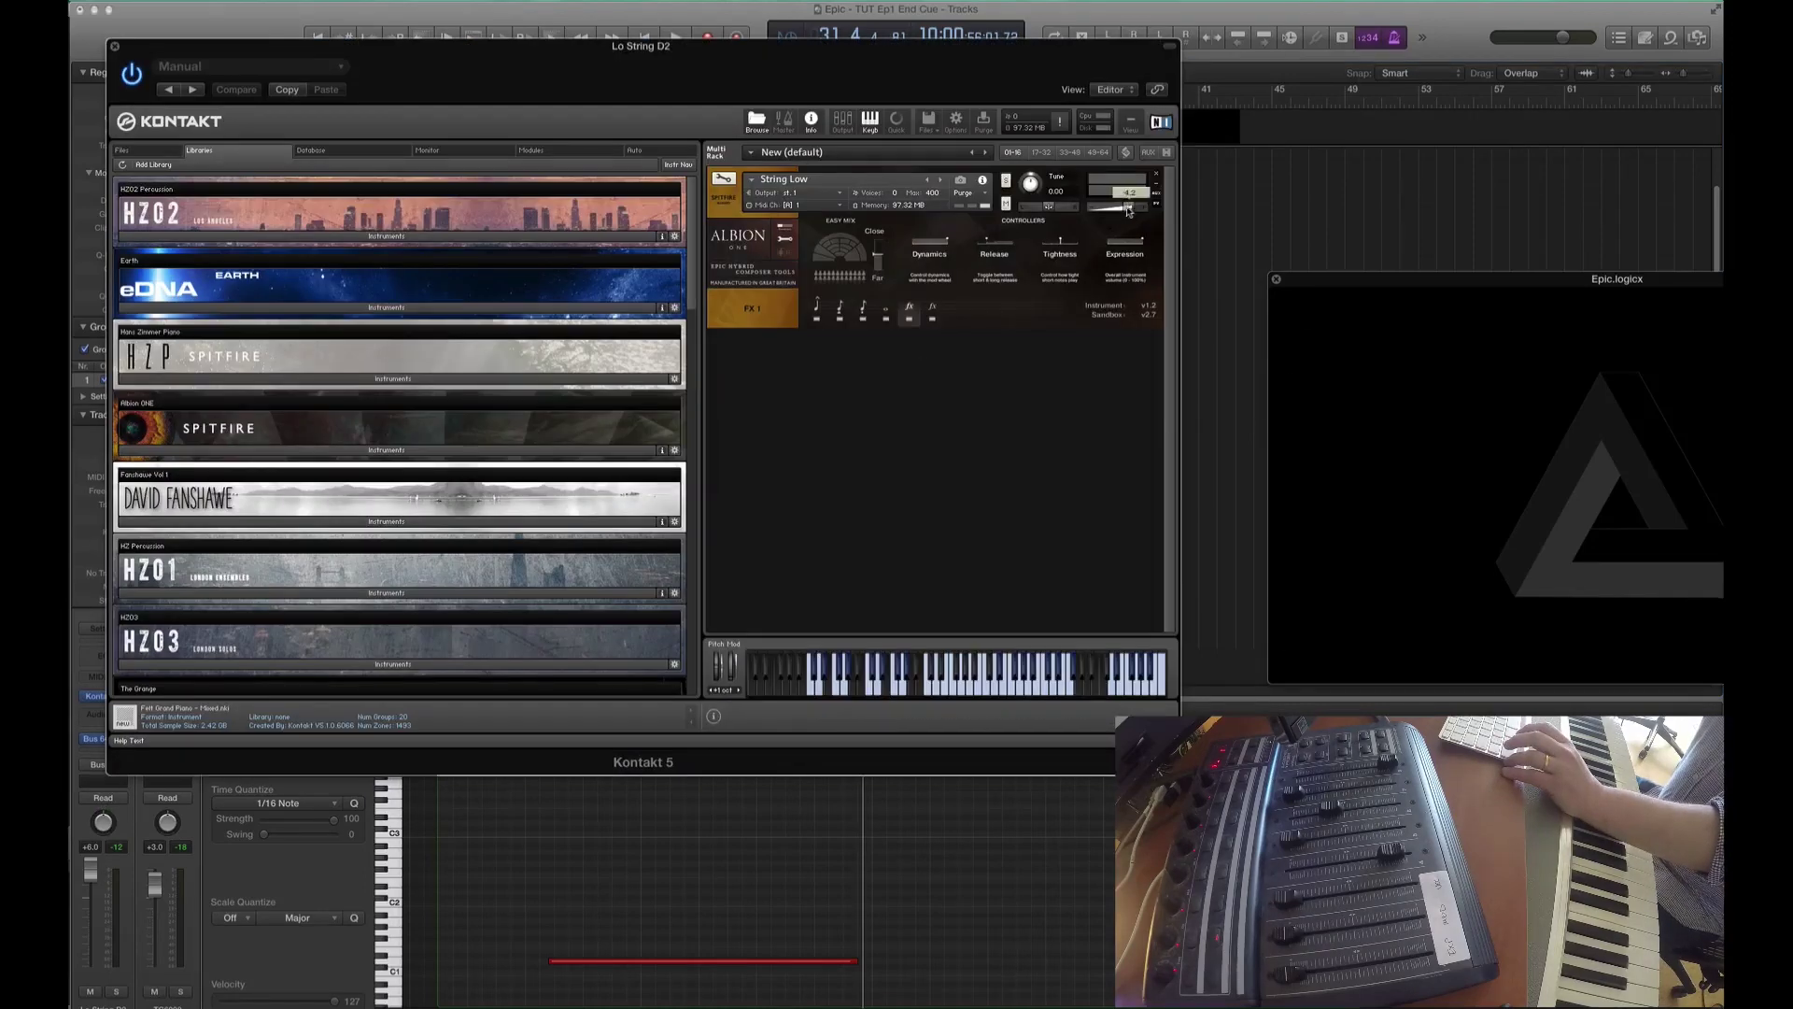
{"action": "left_click", "coordinate": [112, 45]}
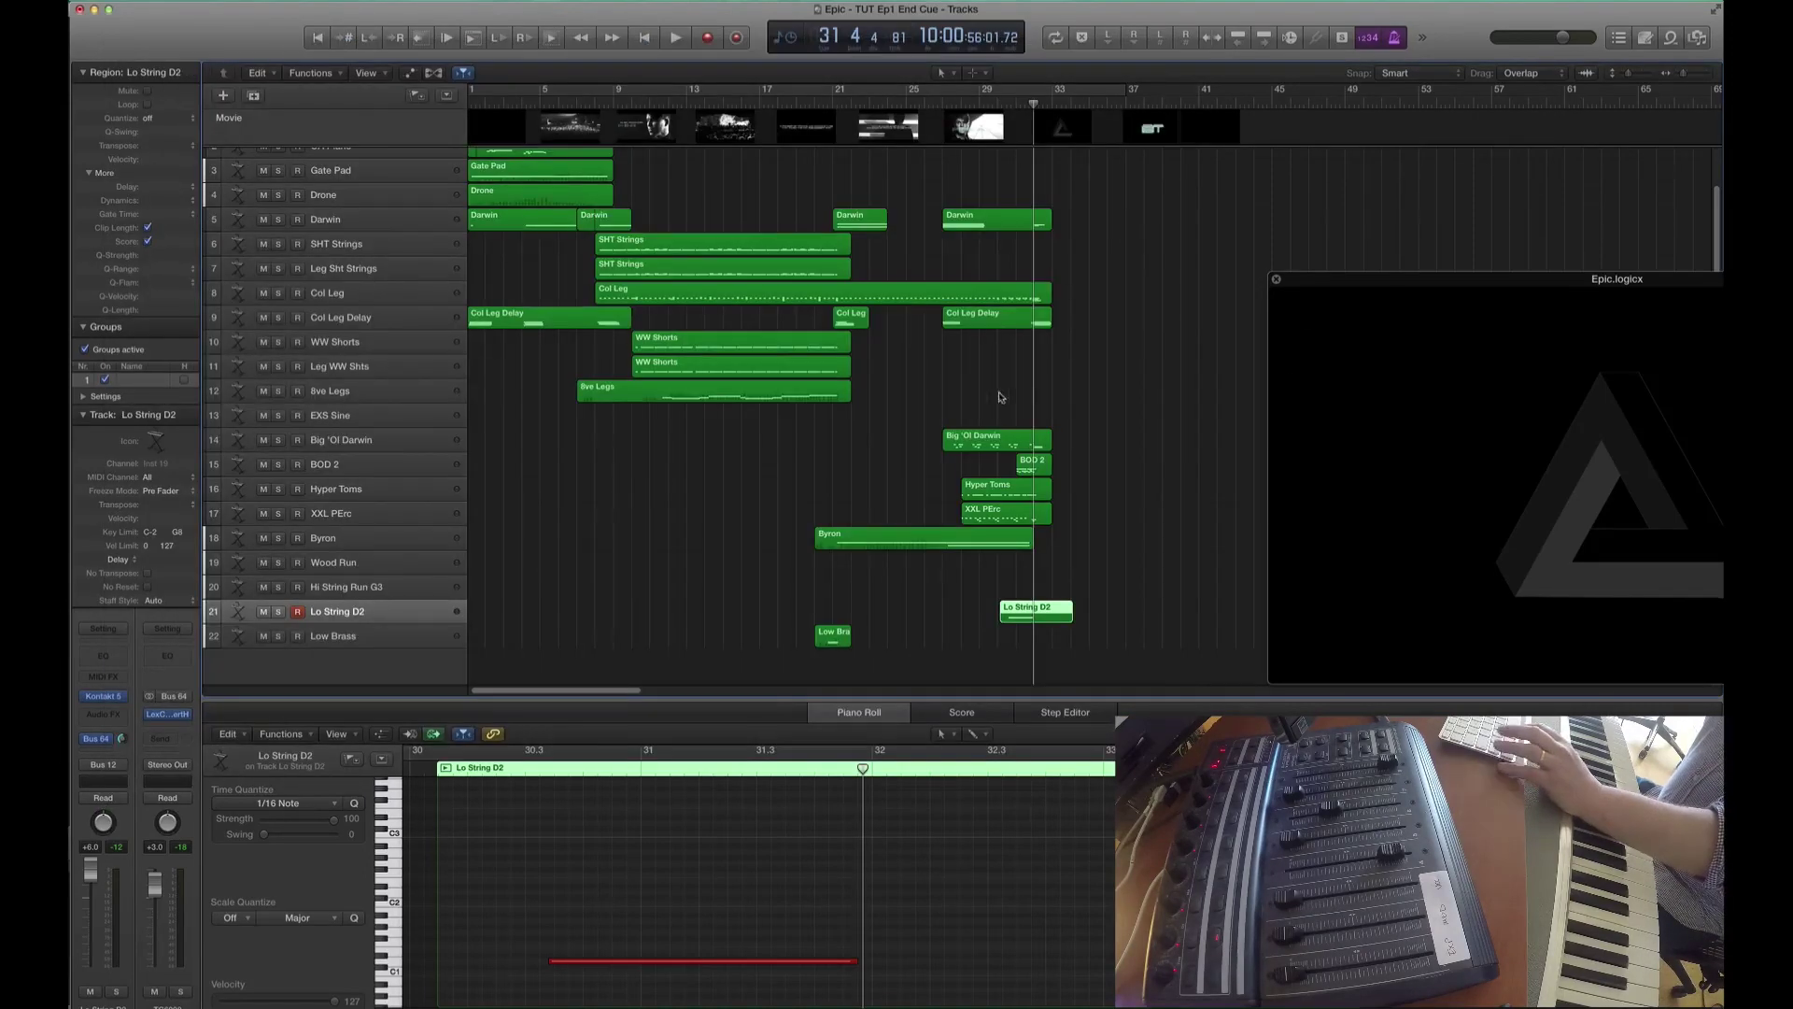
{"action": "left_click", "coordinate": [995, 105]}
{"action": "key", "text": "space"}
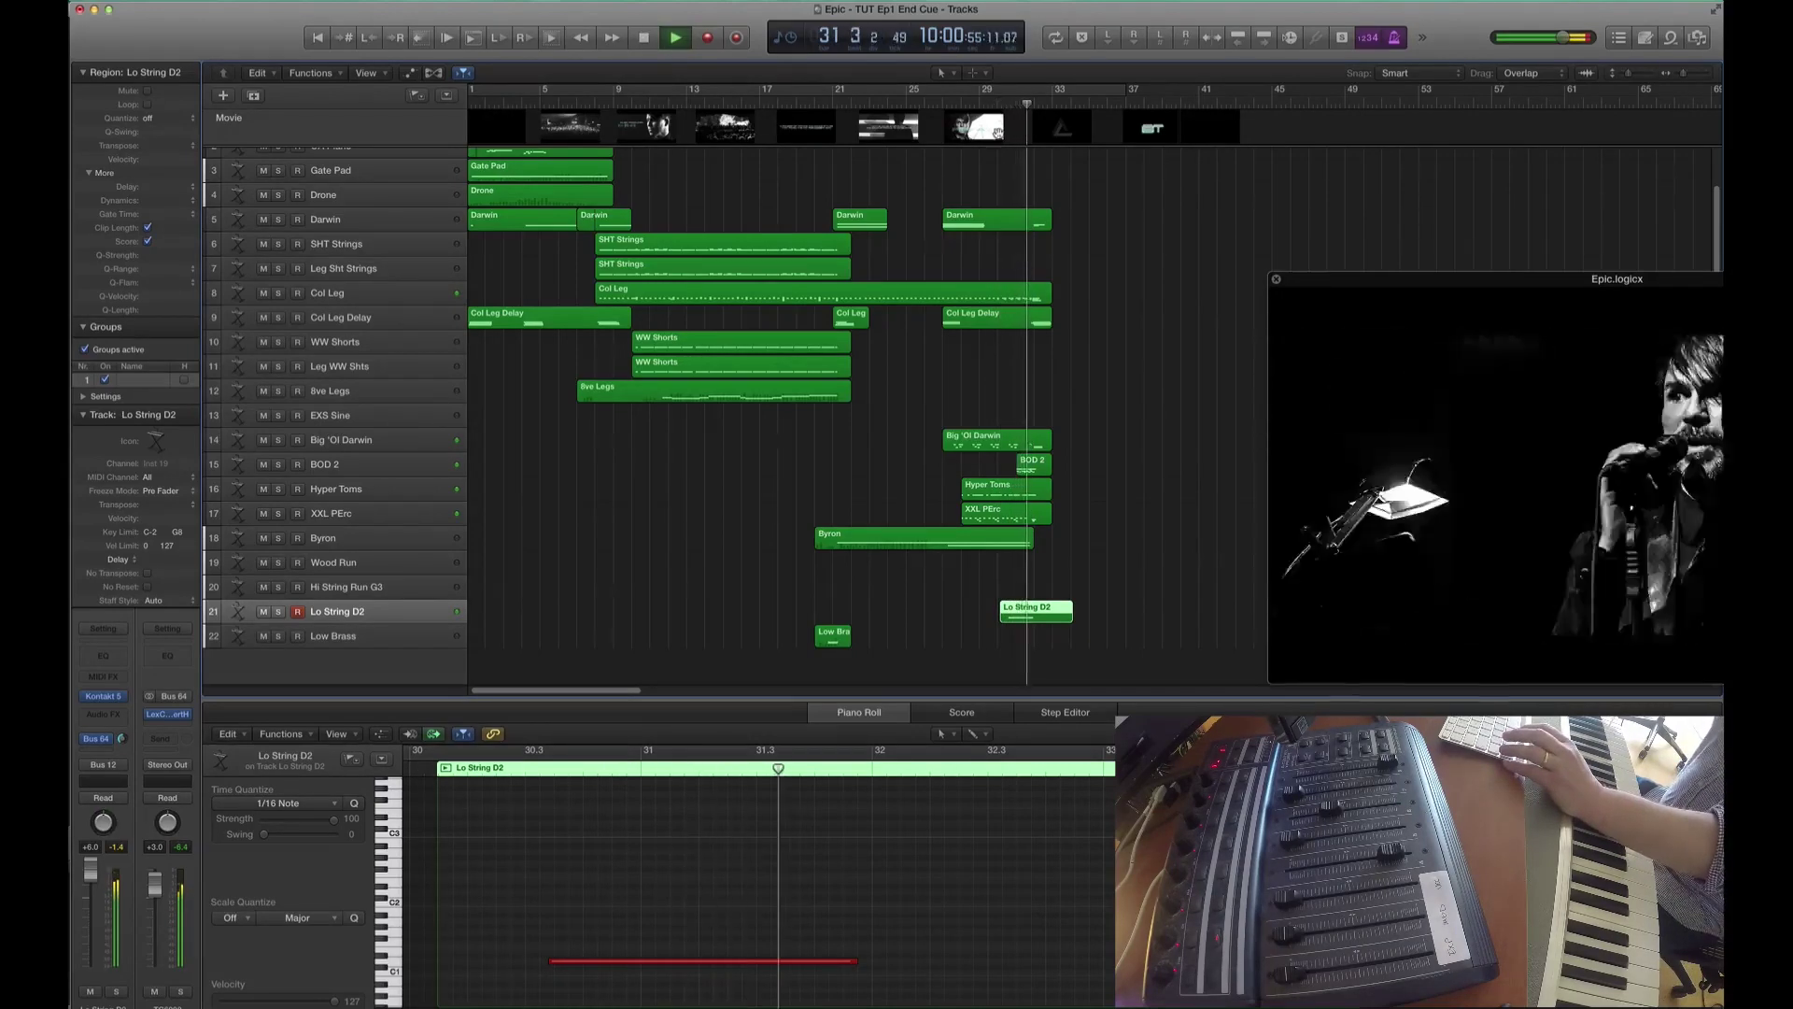
- Set the Hi String Run G3 track's volume to +6.0 dB, record a region from bar 37 to 41, and move it to about bar 29
{"action": "left_click", "coordinate": [356, 591]}
{"action": "key", "text": "space"}
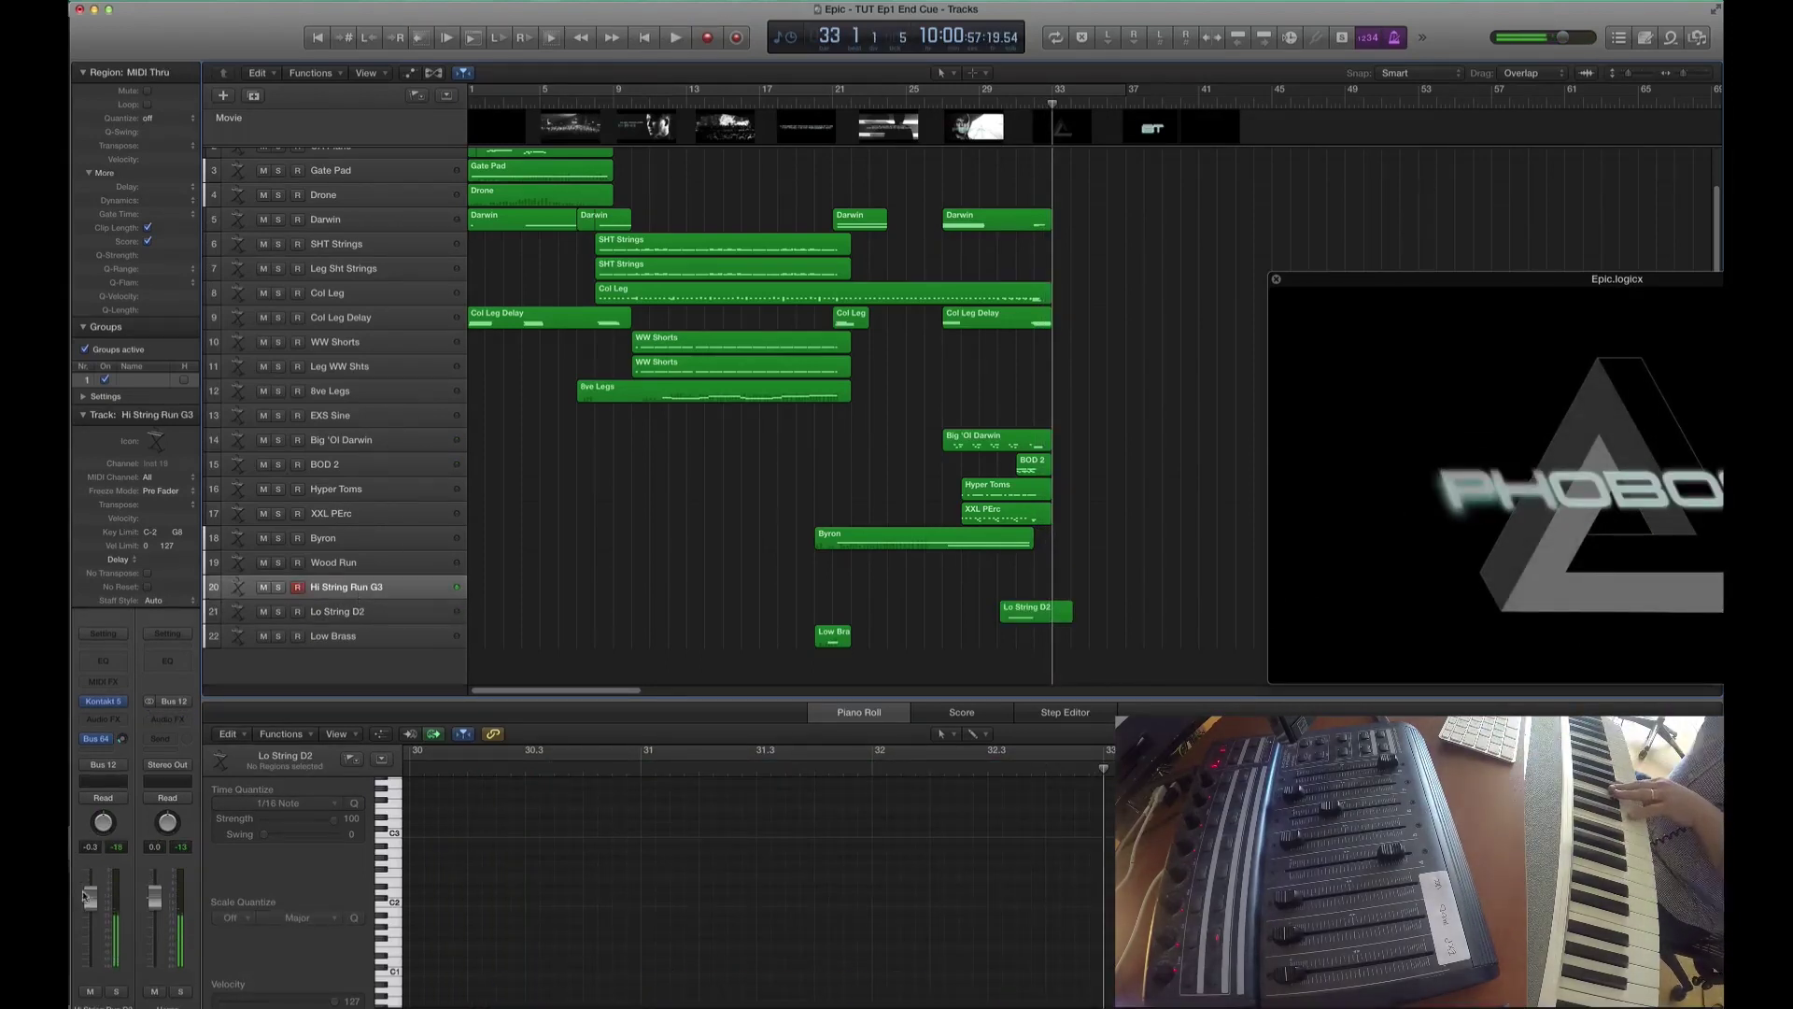
{"action": "left_click", "coordinate": [120, 738]}
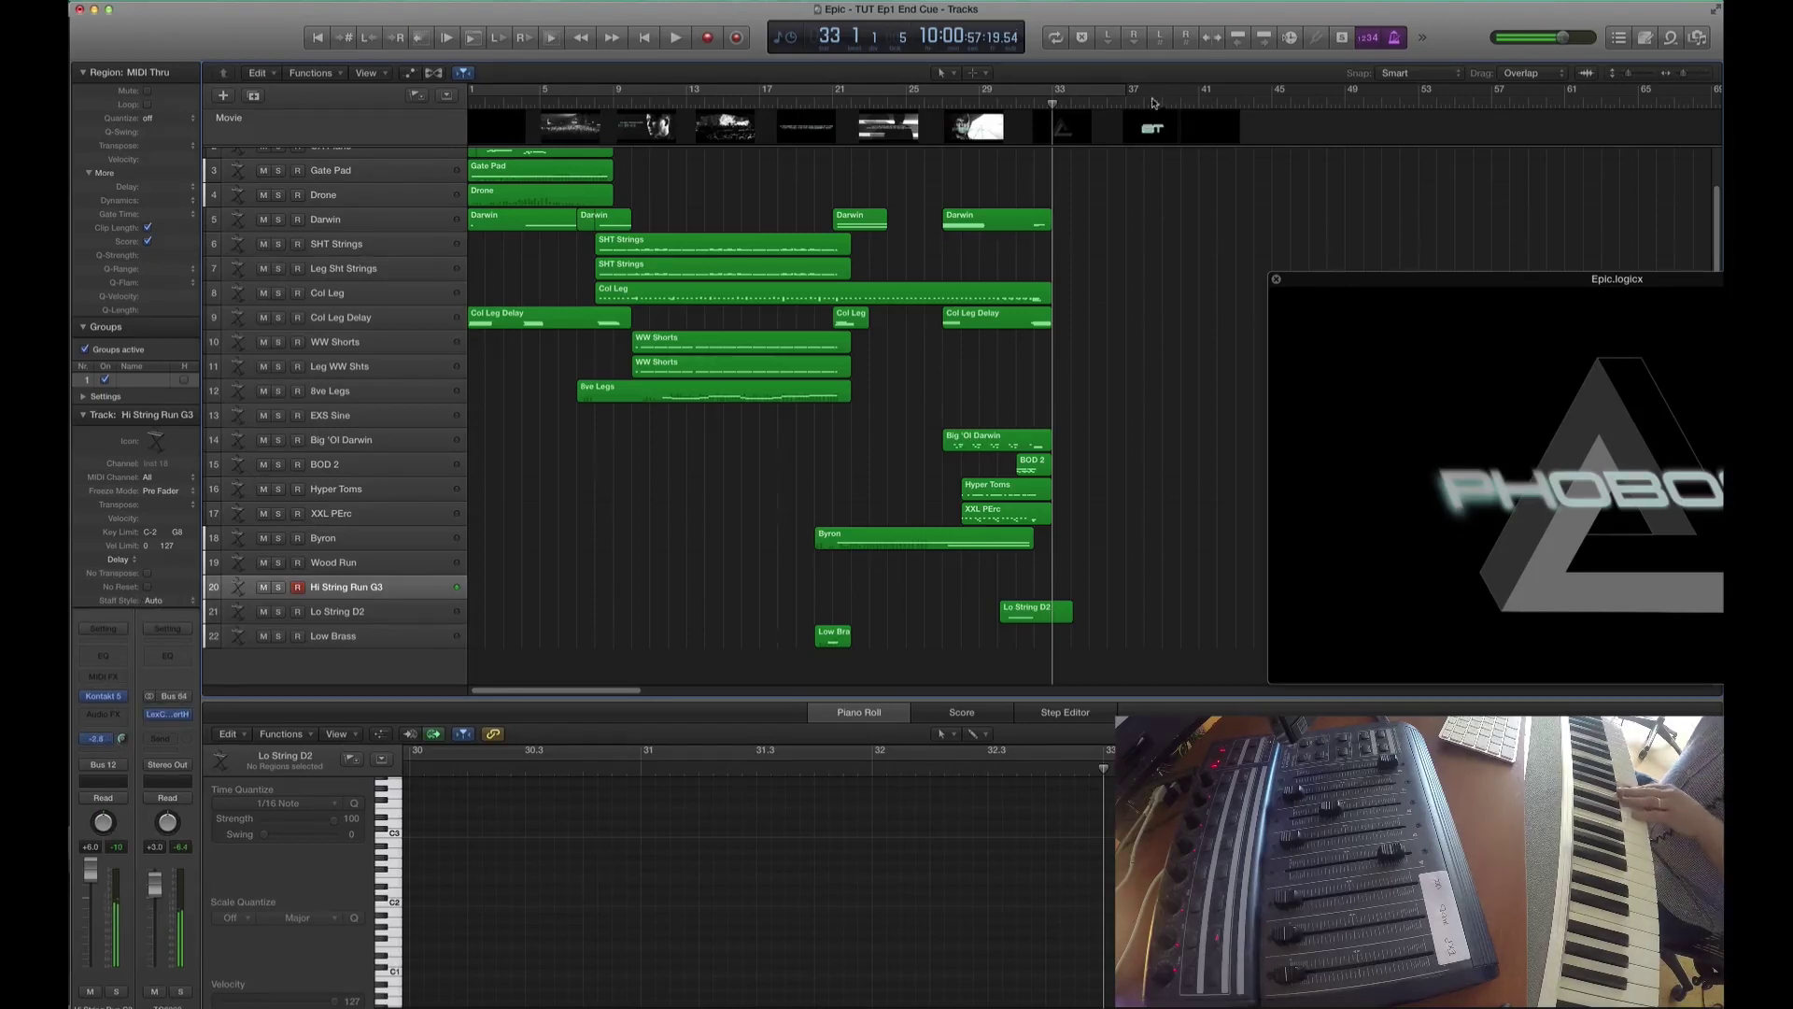
{"action": "left_click", "coordinate": [1155, 100]}
{"action": "key", "text": "r"}
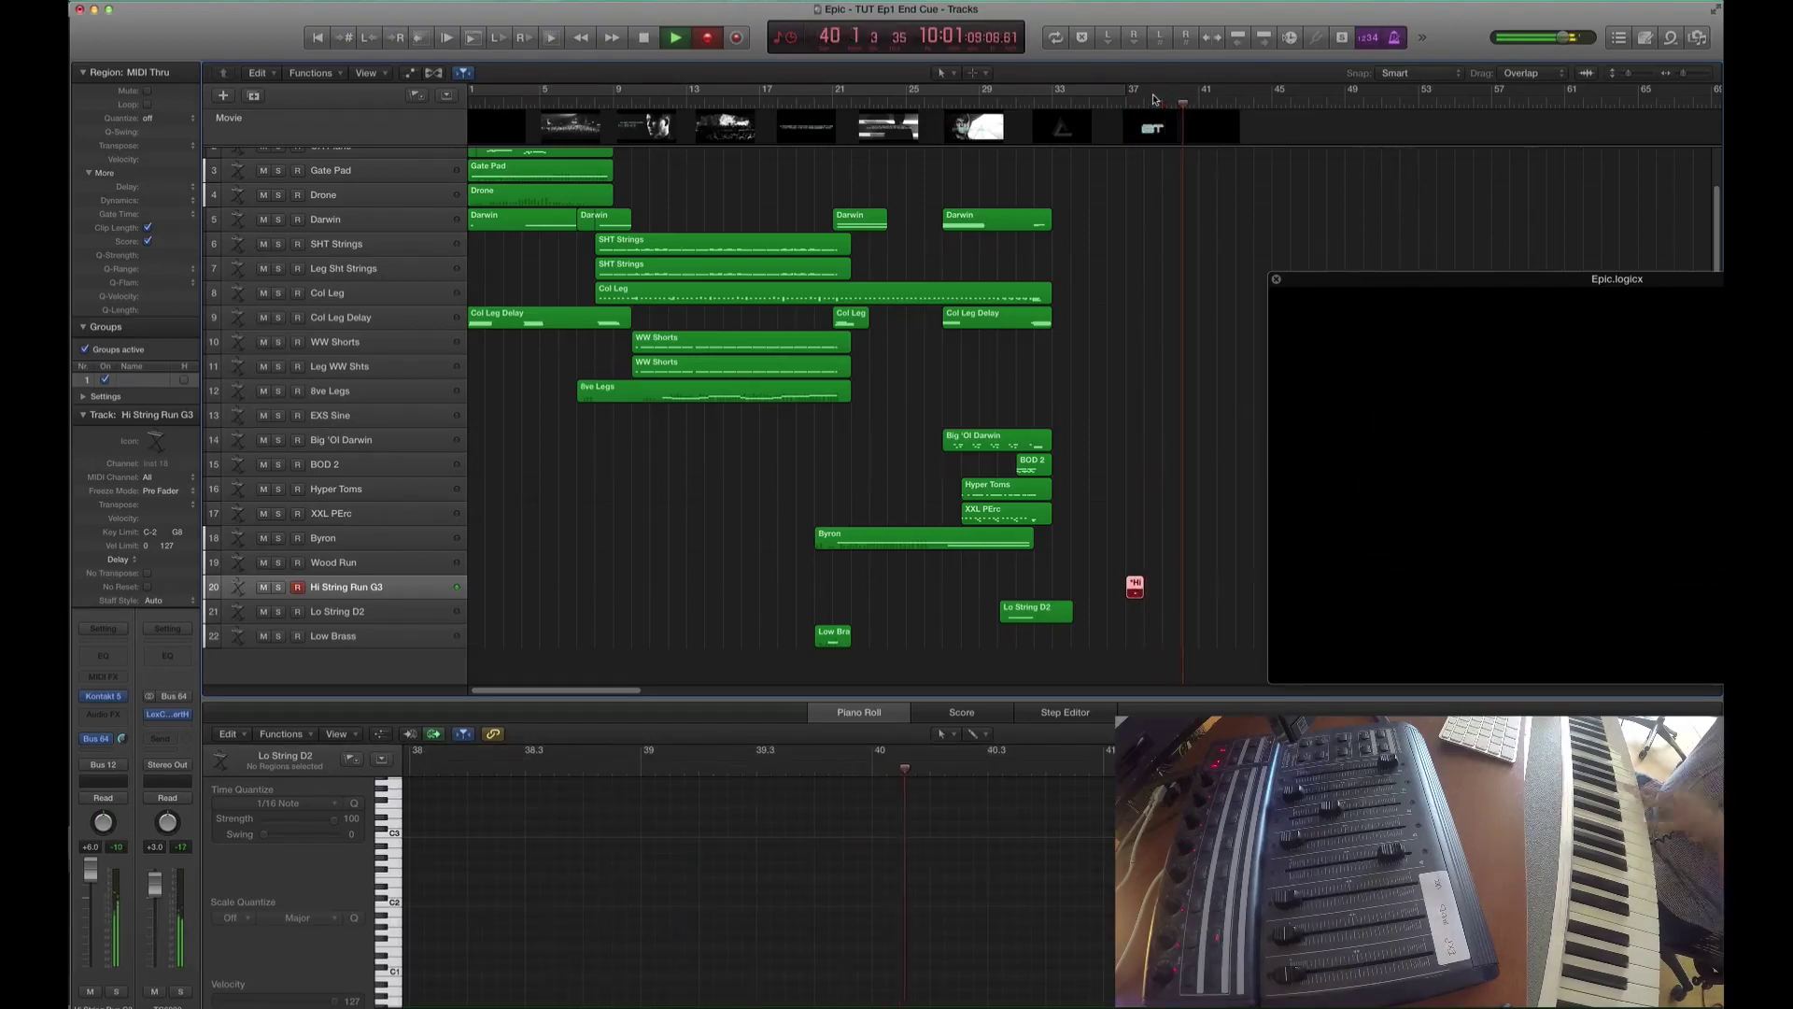
{"action": "key", "text": "space"}
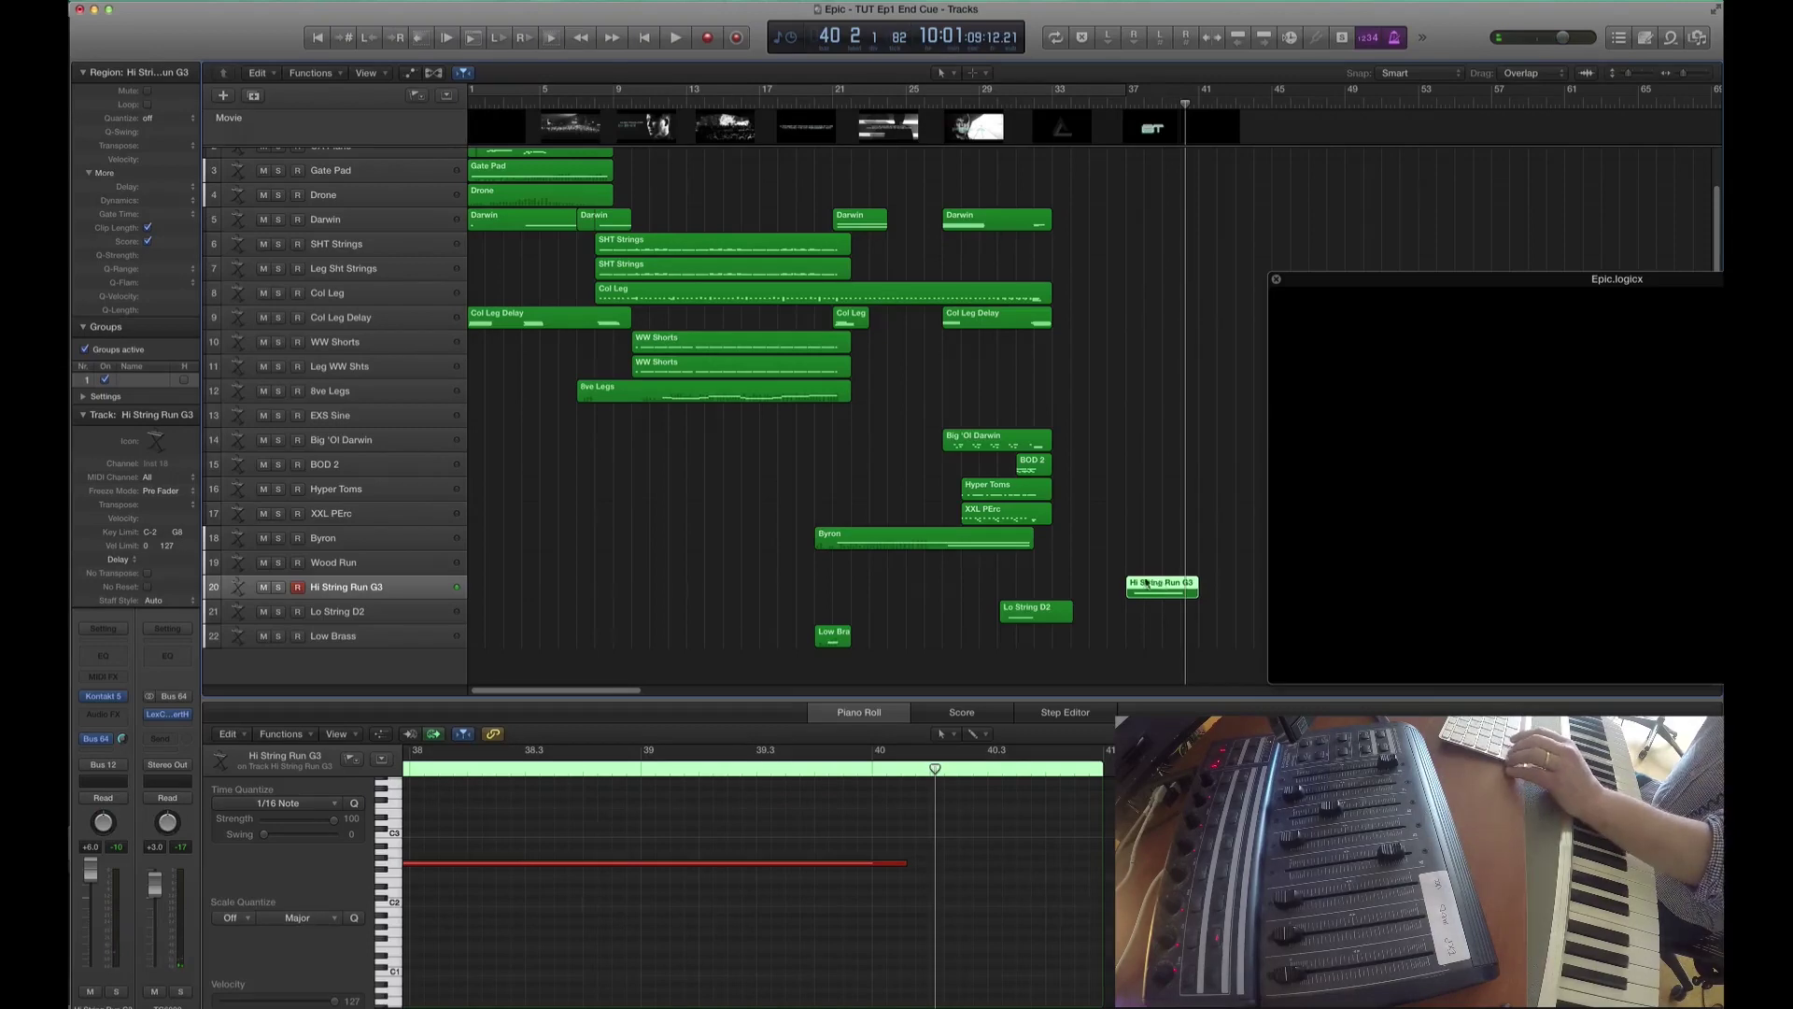
{"action": "left_click_drag", "start_coordinate": [1147, 584], "coordinate": [1034, 584]}
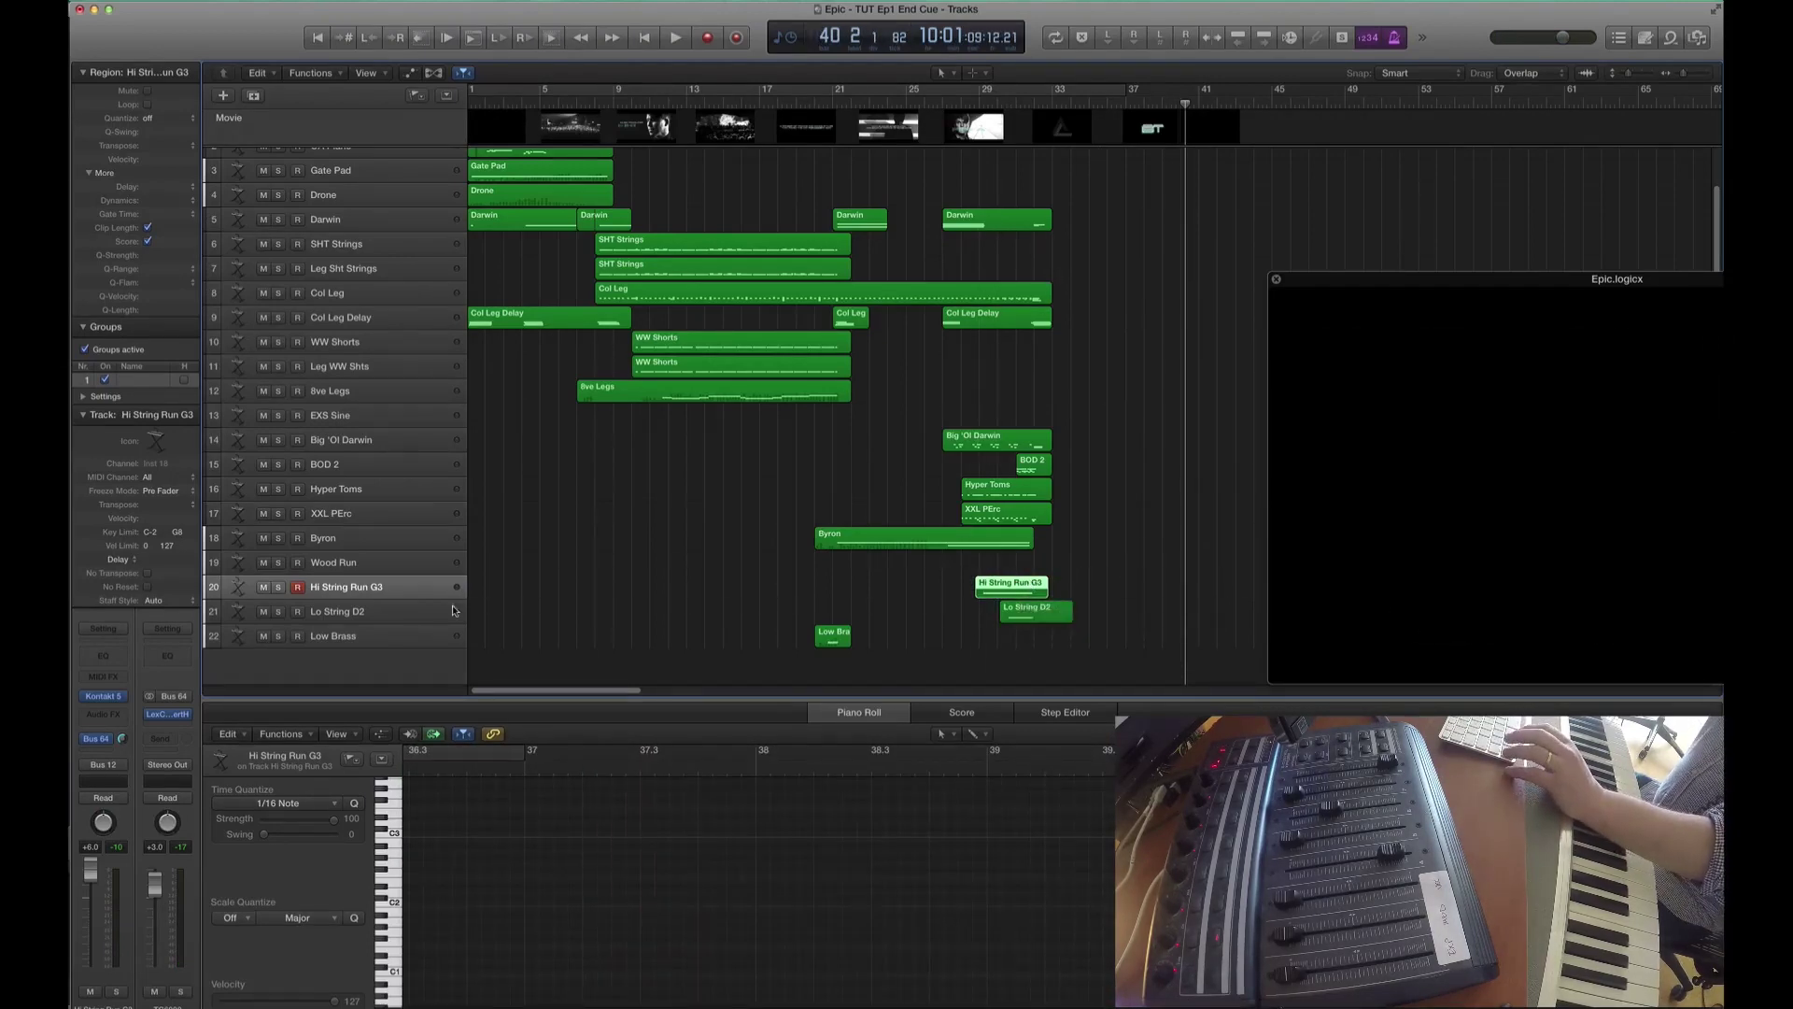
- Record a region on the Wood Run track from bar 31 to bar 33
{"action": "left_click", "coordinate": [371, 565]}
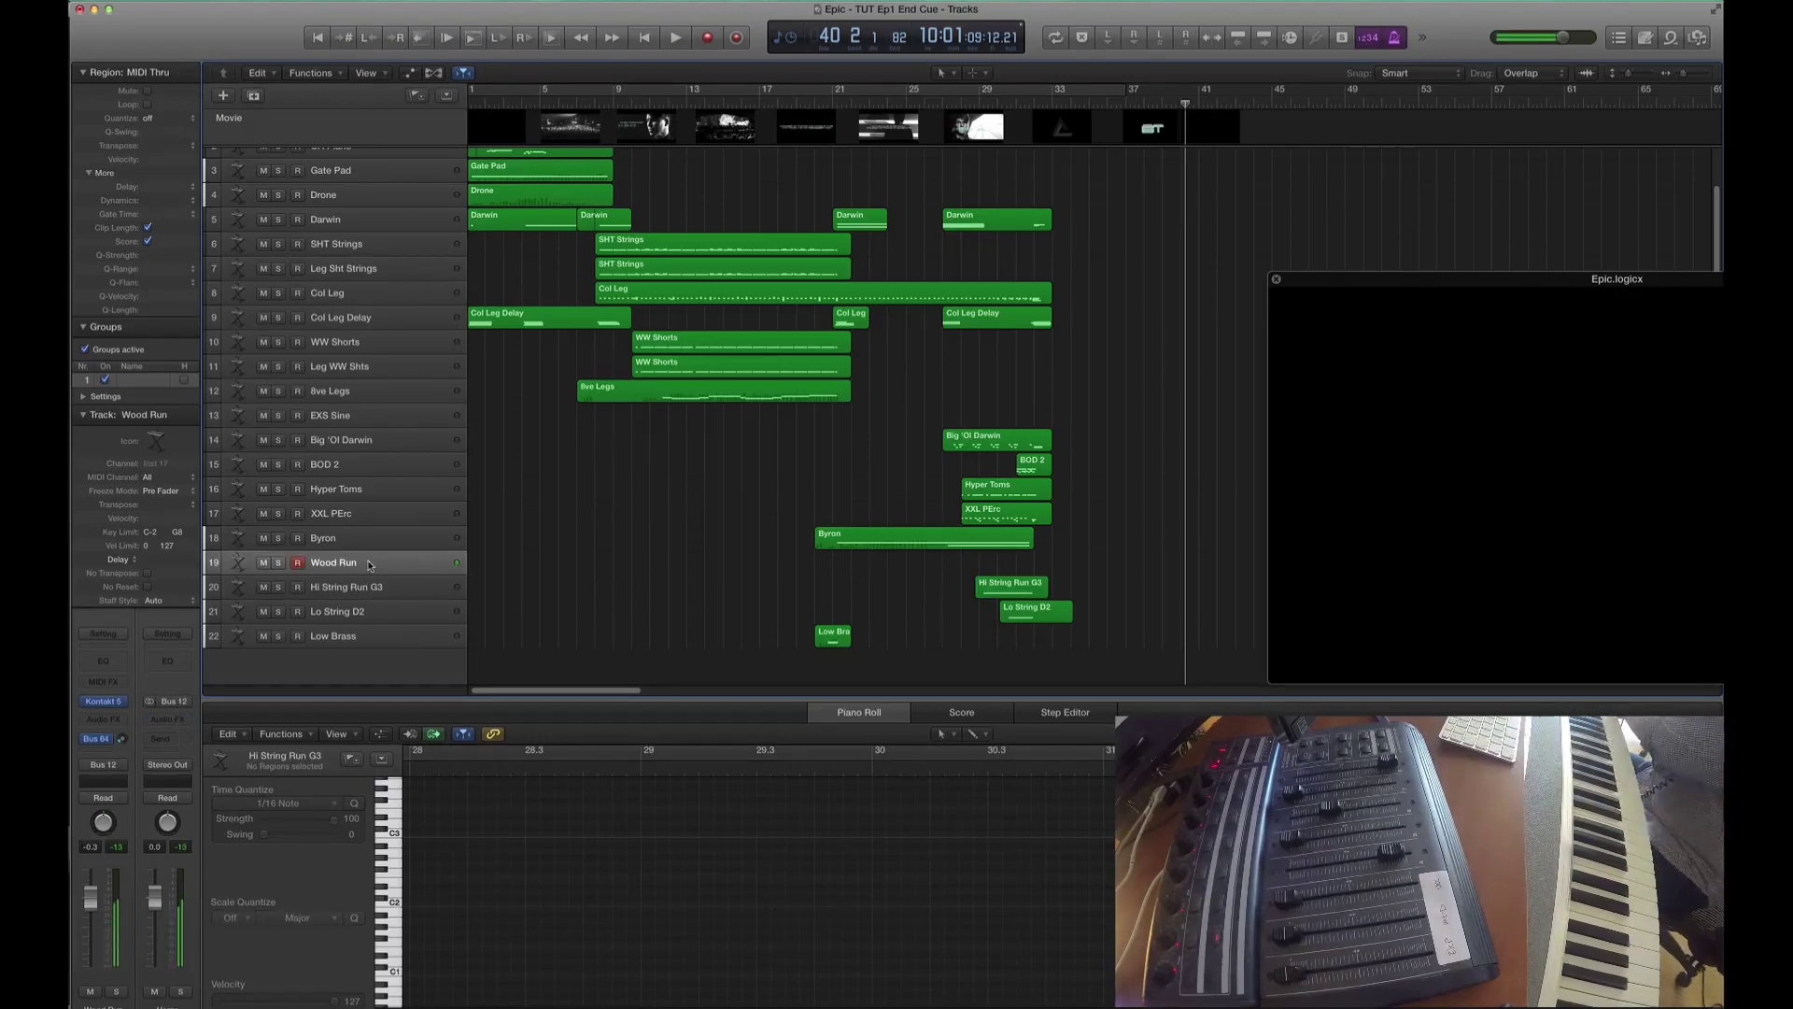
{"action": "left_click", "coordinate": [997, 101]}
{"action": "key", "text": "r"}
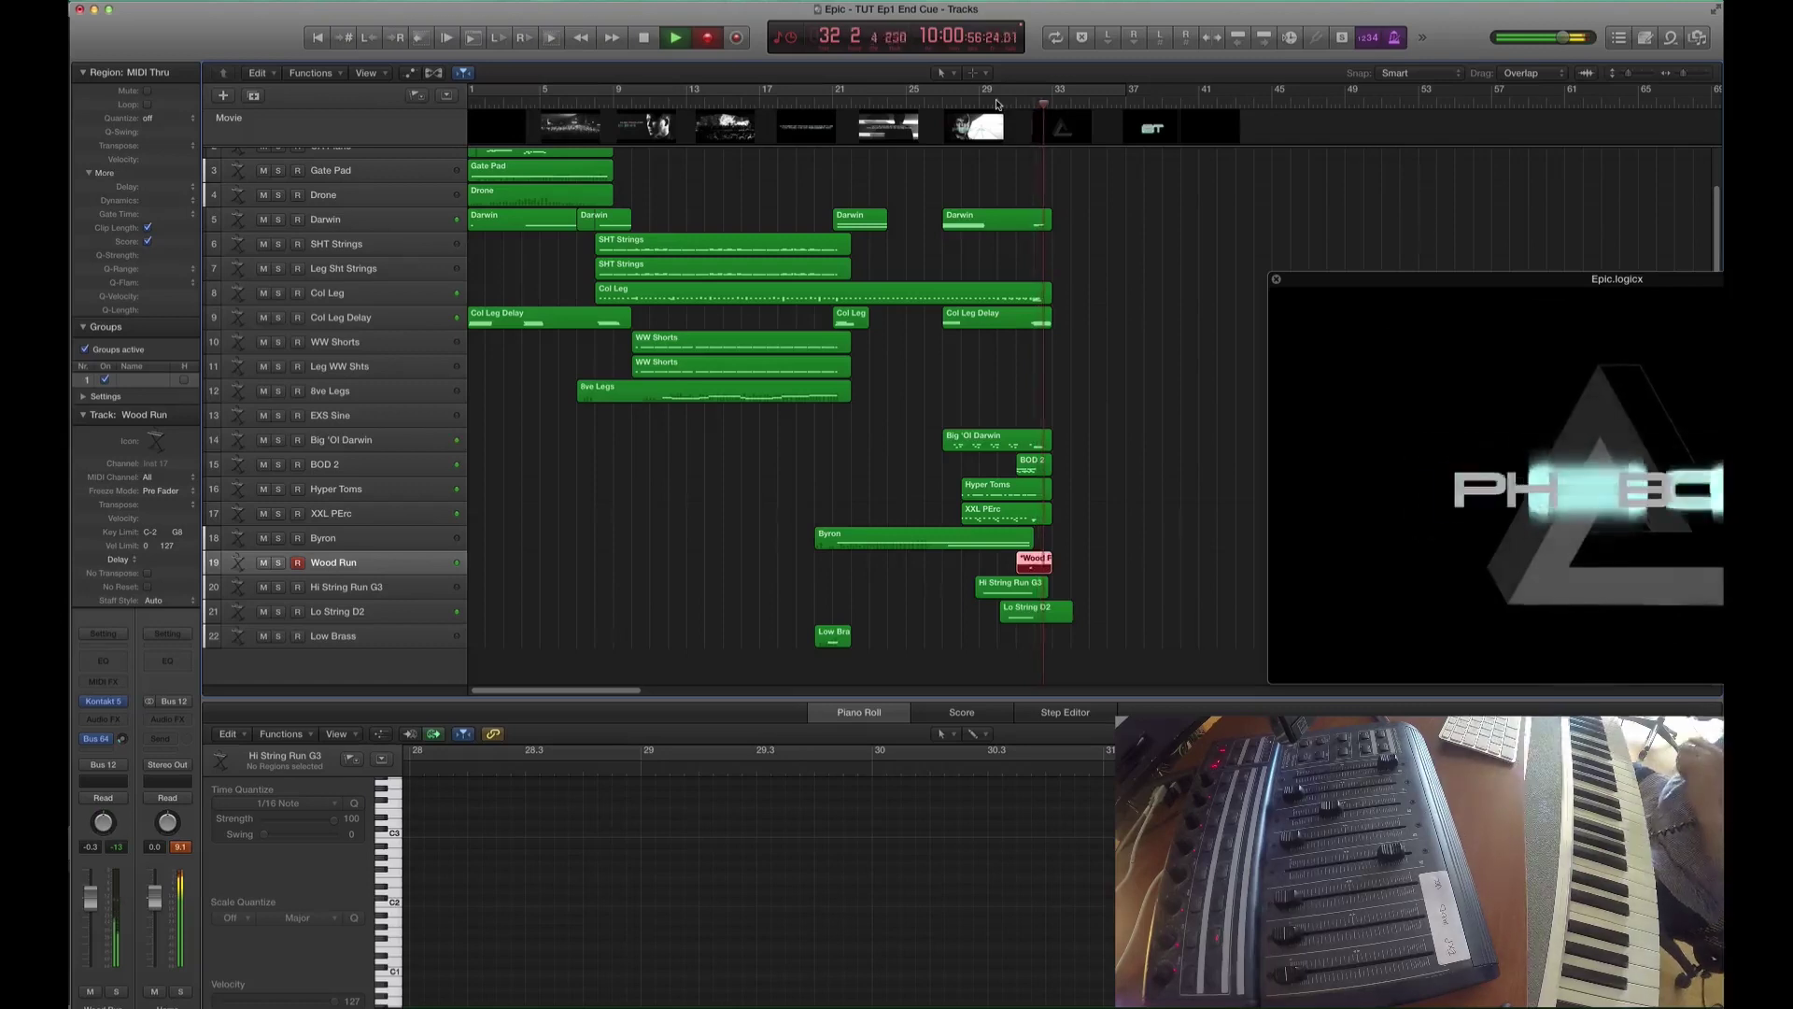
{"action": "key", "text": "r"}
{"action": "key", "text": "space"}
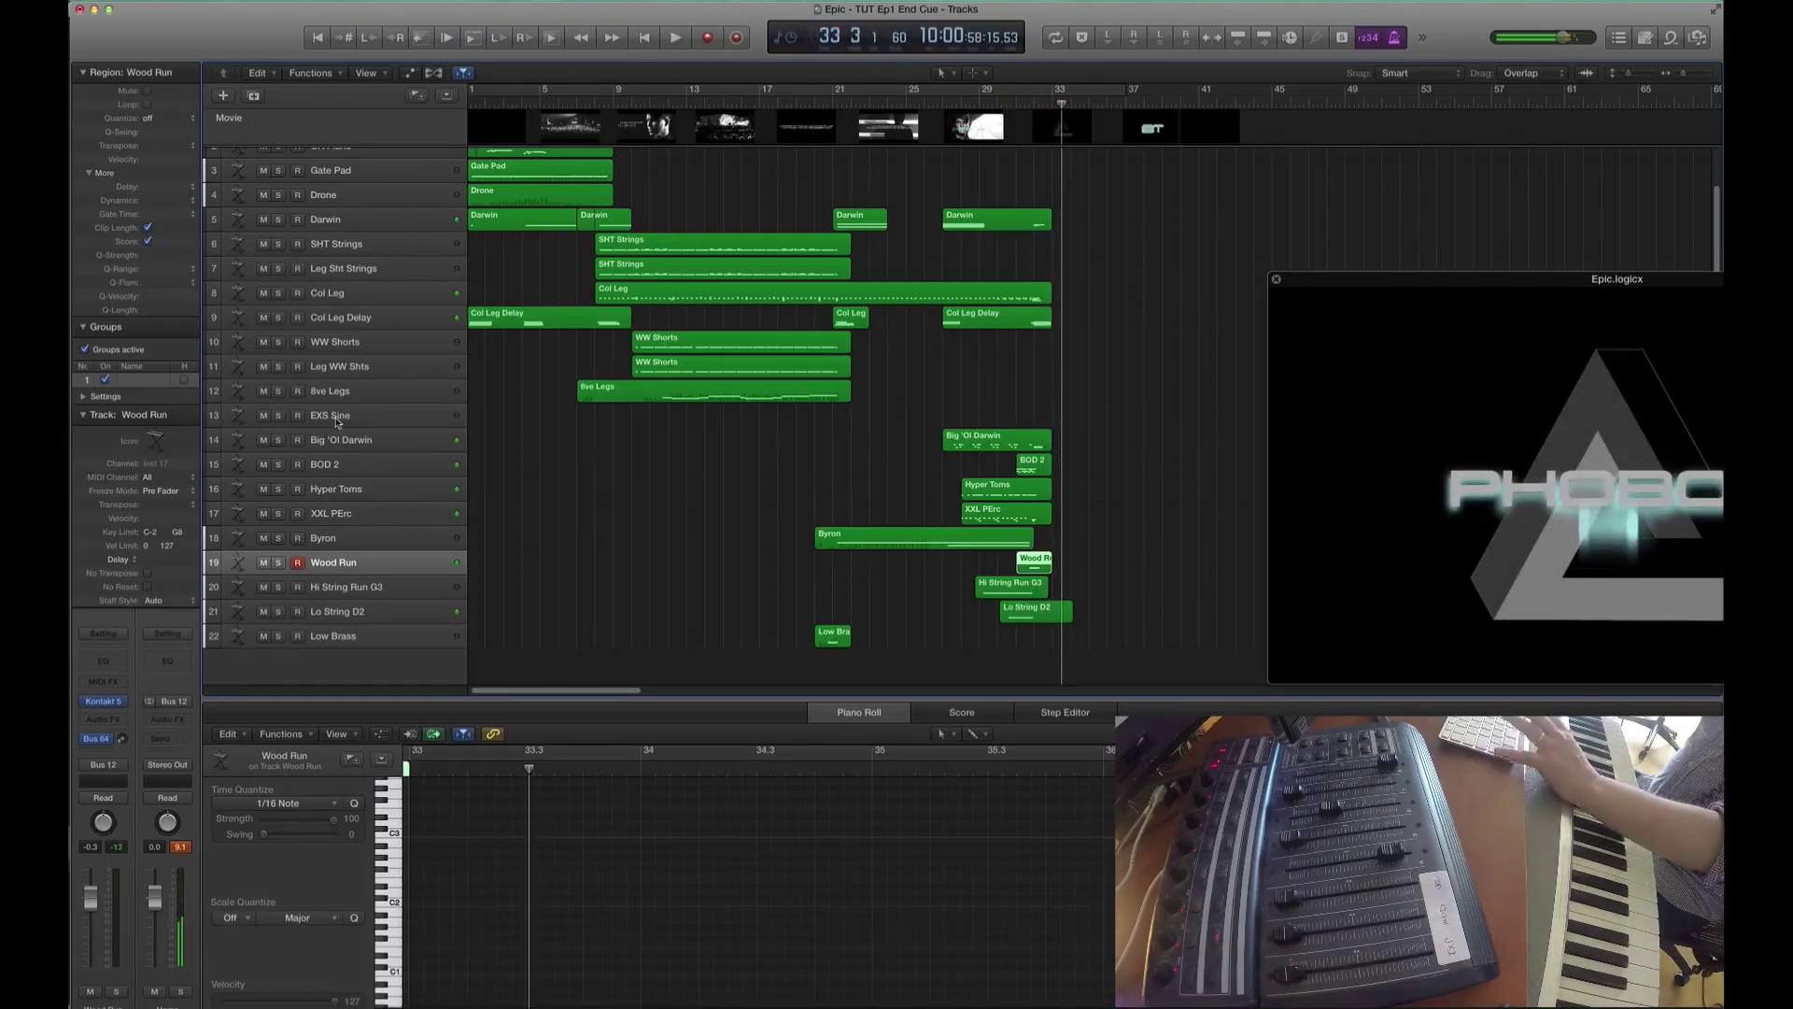
- Copy the 8ve Legs region onto the EXS Sine track, solo the copy and check the EXS24 instrument
{"action": "left_click", "coordinate": [335, 417]}
{"action": "left_click", "coordinate": [686, 401]}
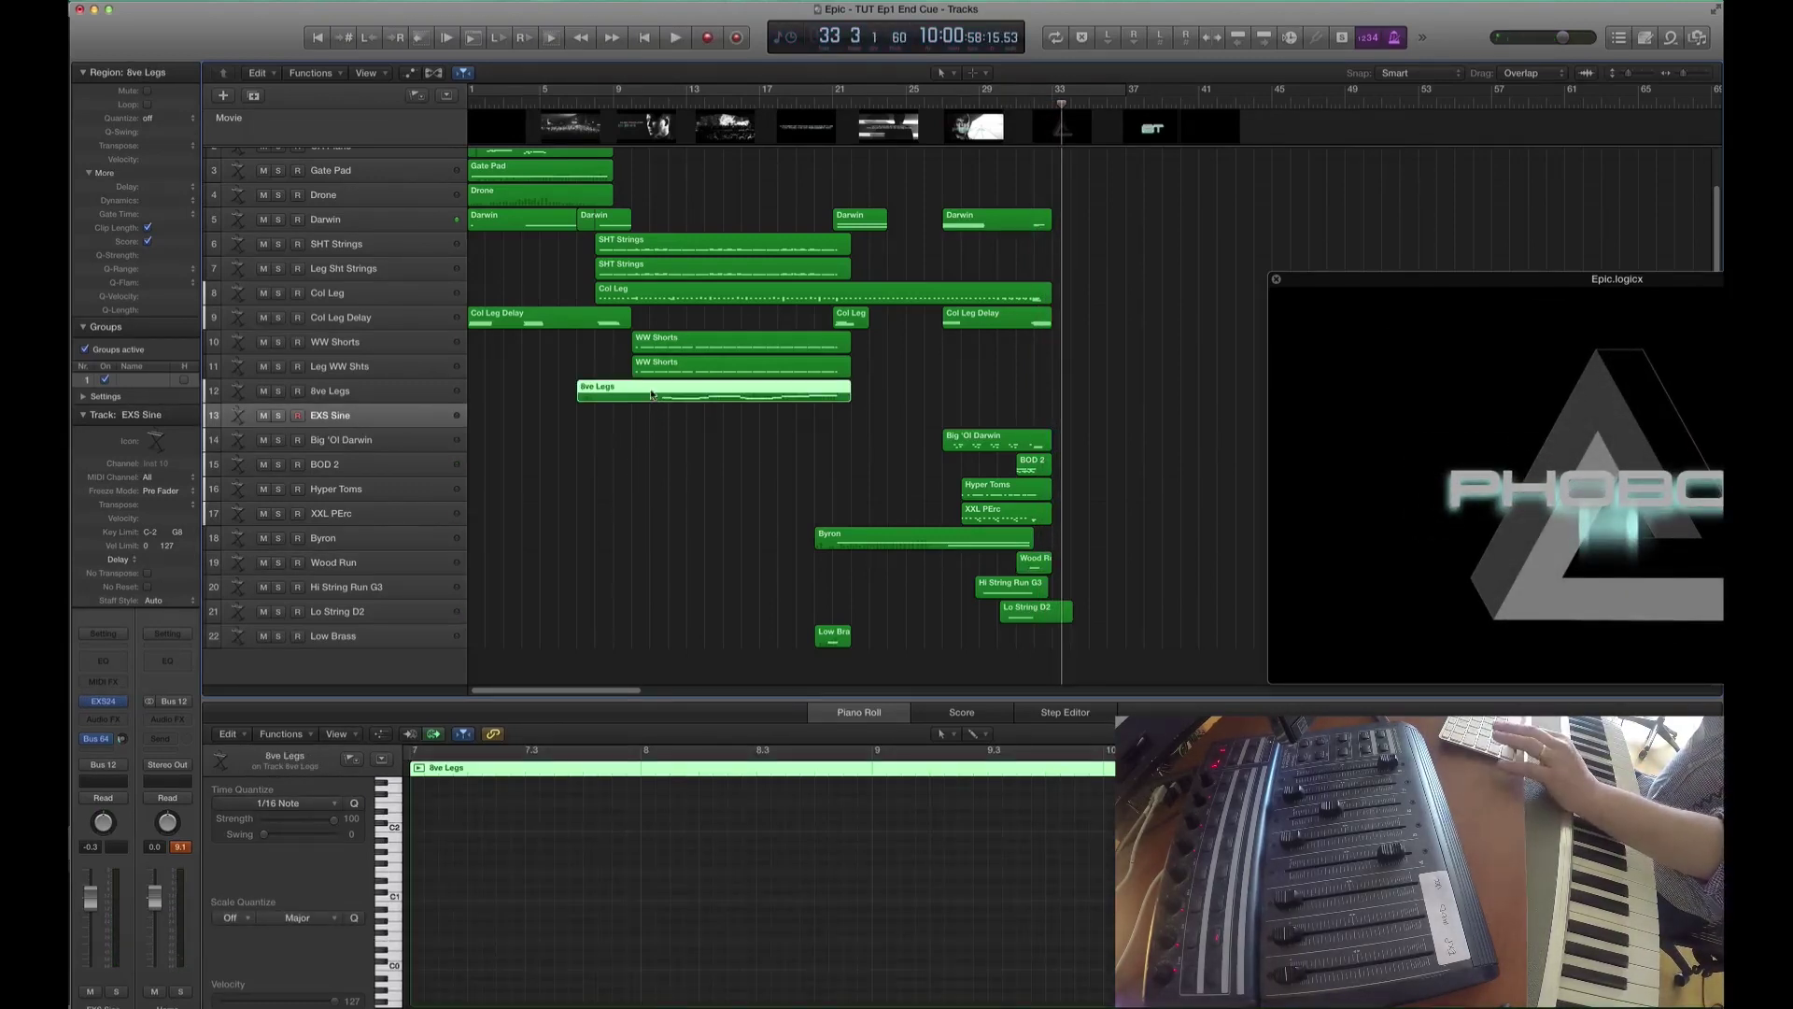
{"action": "left_click_drag", "start_coordinate": [652, 394], "coordinate": [656, 419]}
{"action": "key", "text": "ctrl+s"}
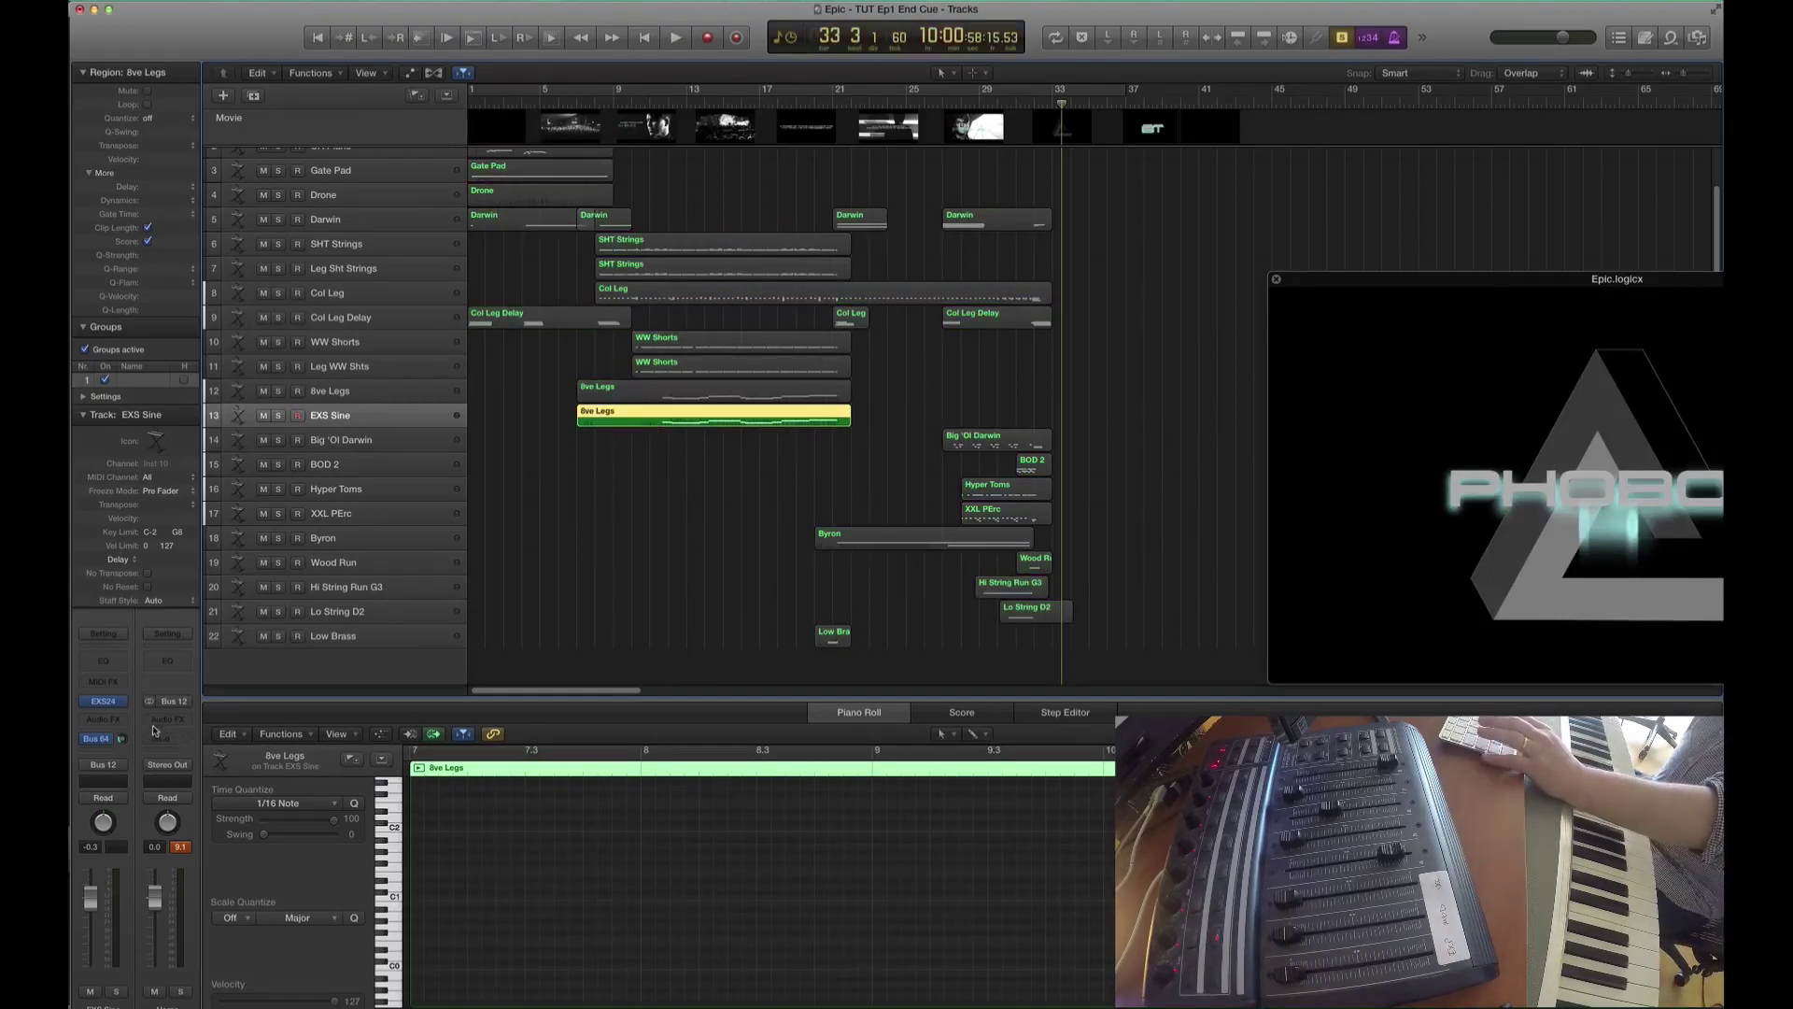
{"action": "left_click", "coordinate": [105, 701]}
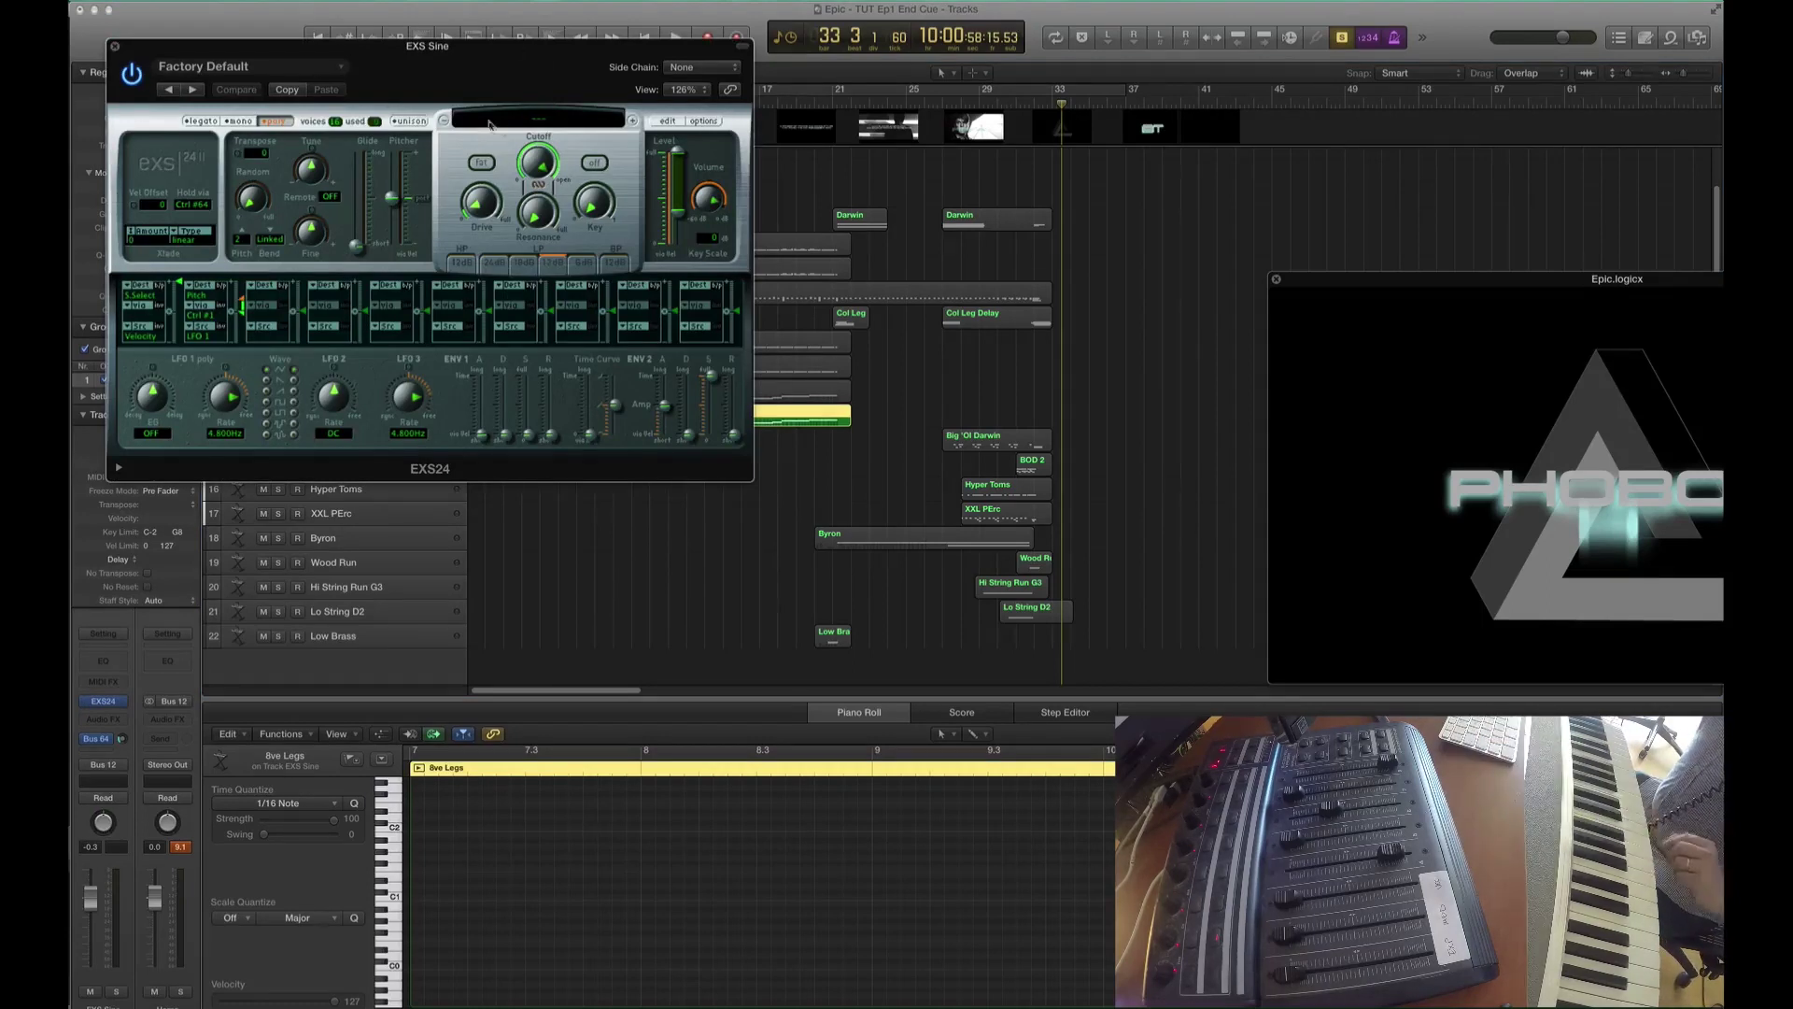
{"action": "left_click", "coordinate": [114, 46]}
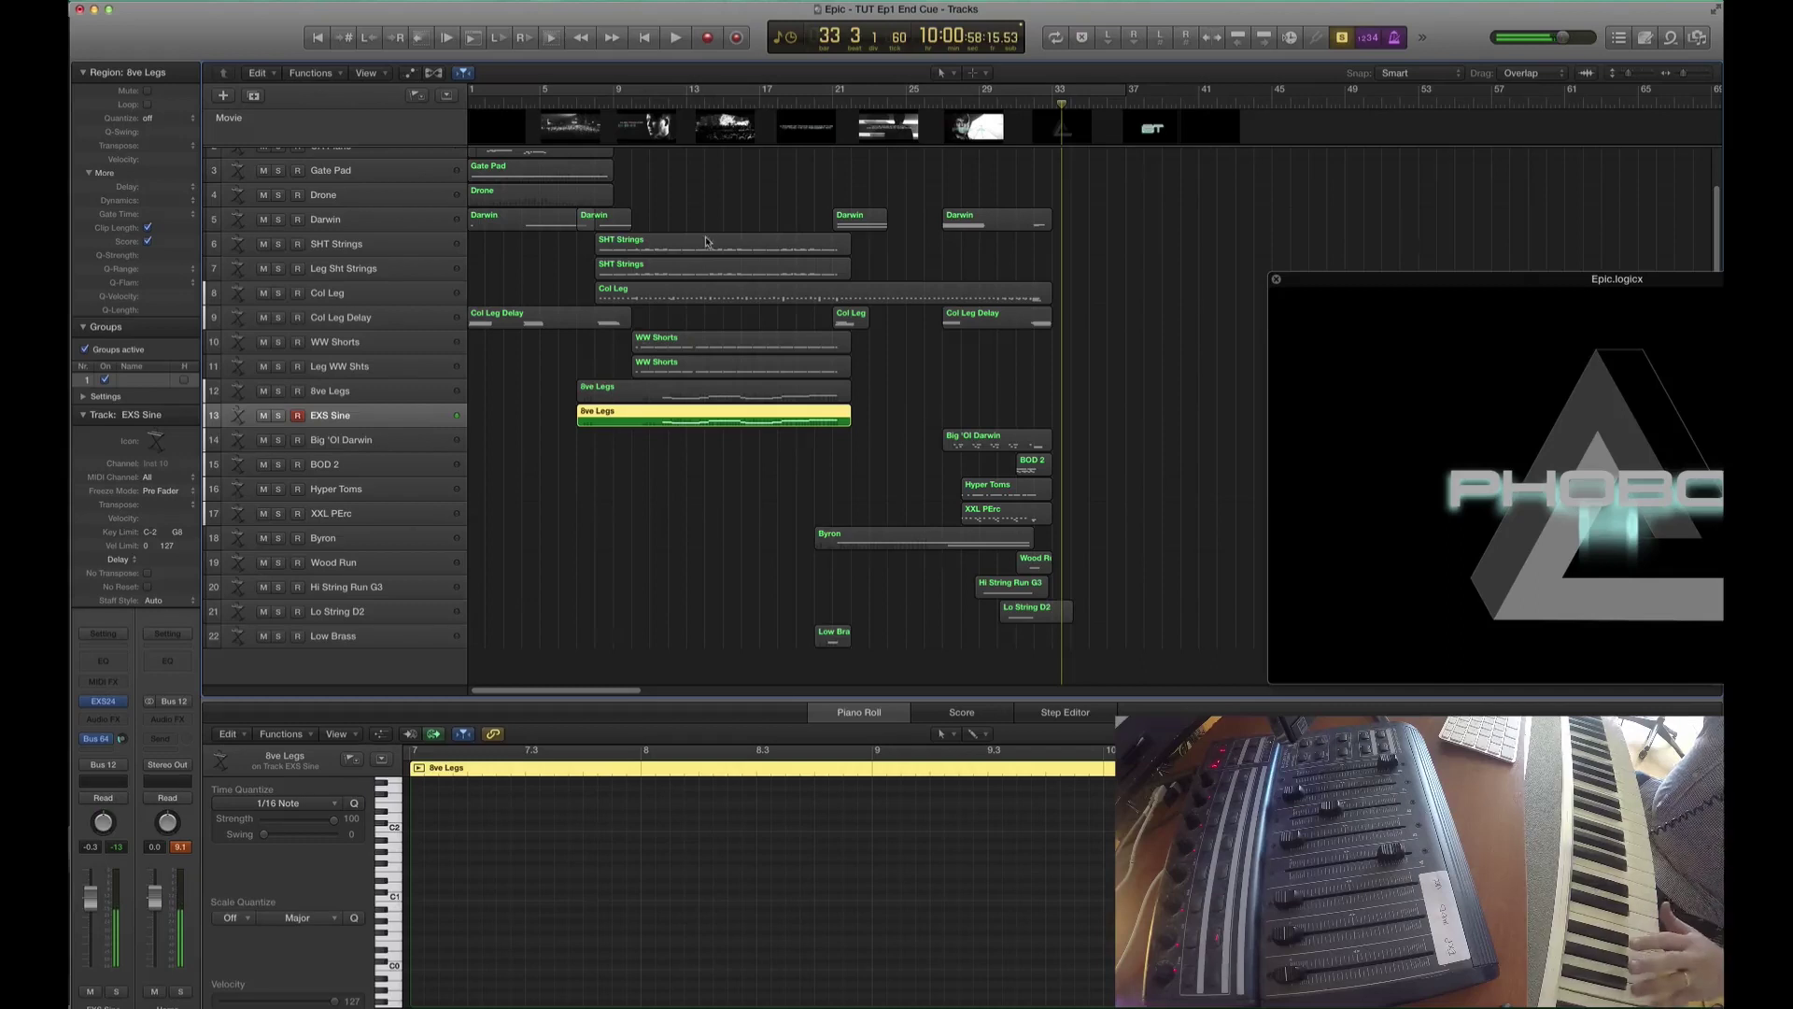
- Clear the modulation curve from the copied region on the EXS Sine track
{"action": "left_click", "coordinate": [654, 425]}
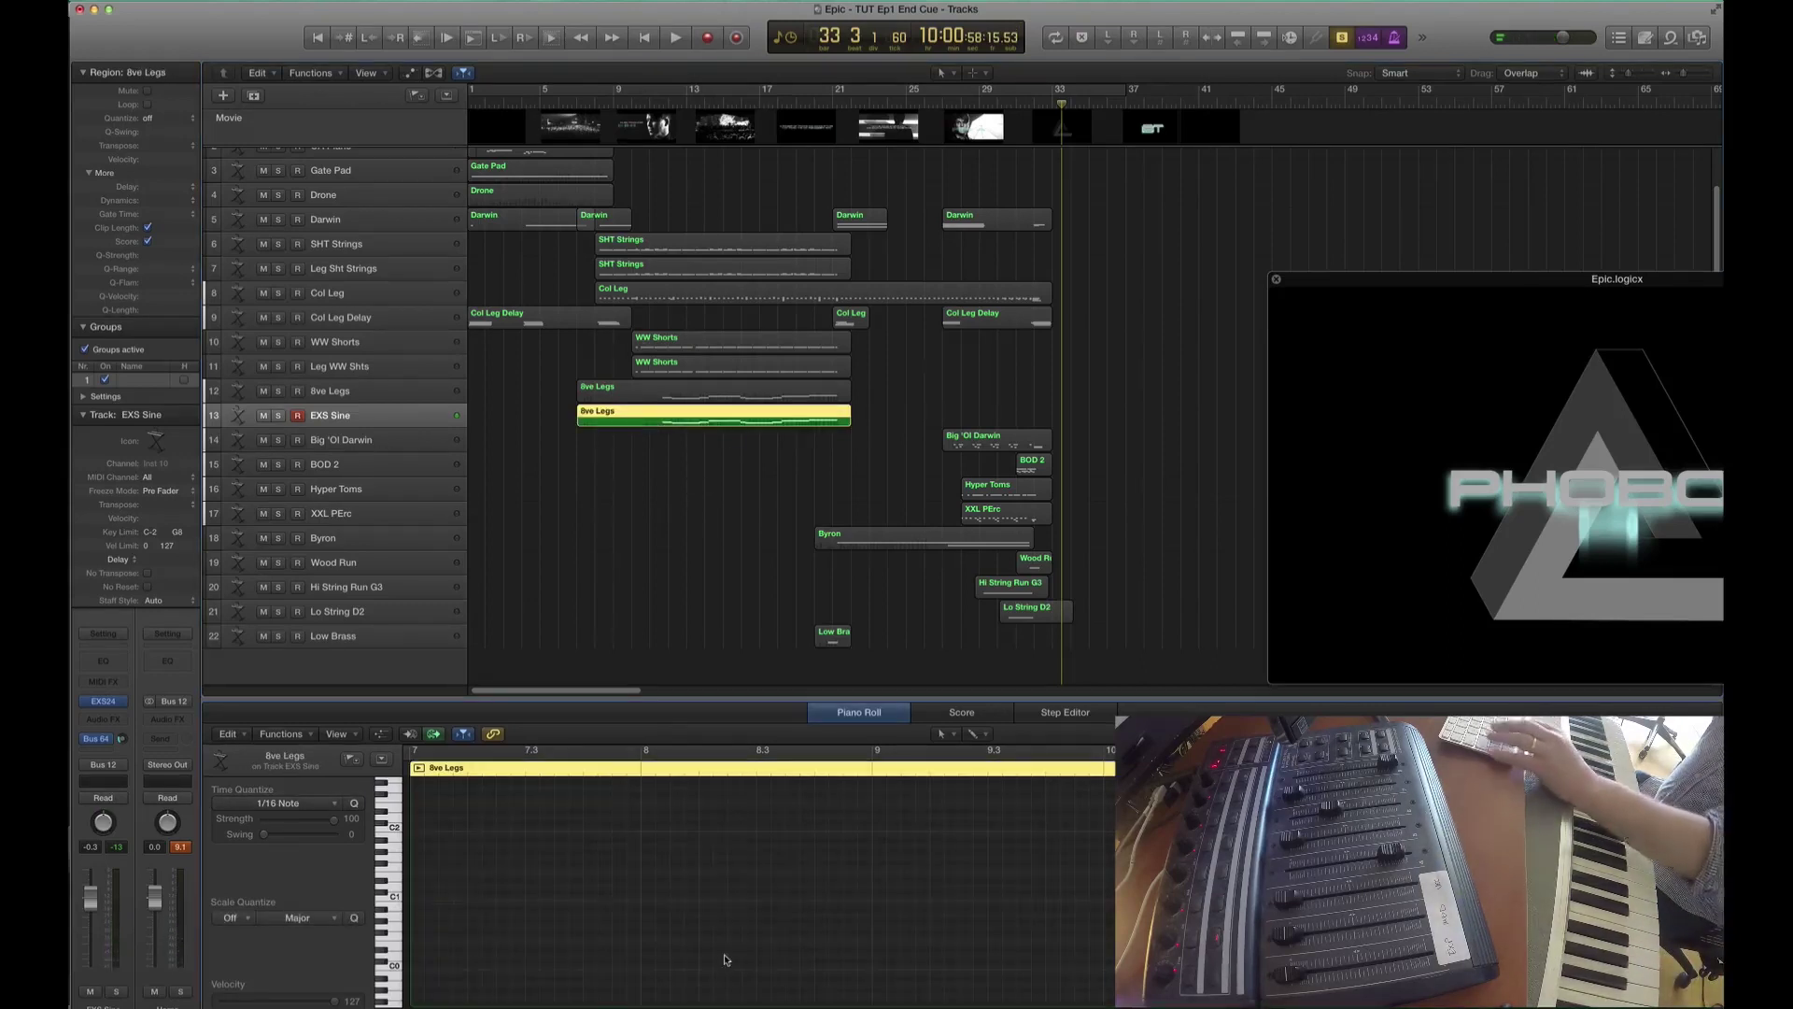
{"action": "key", "text": "super+Left"}
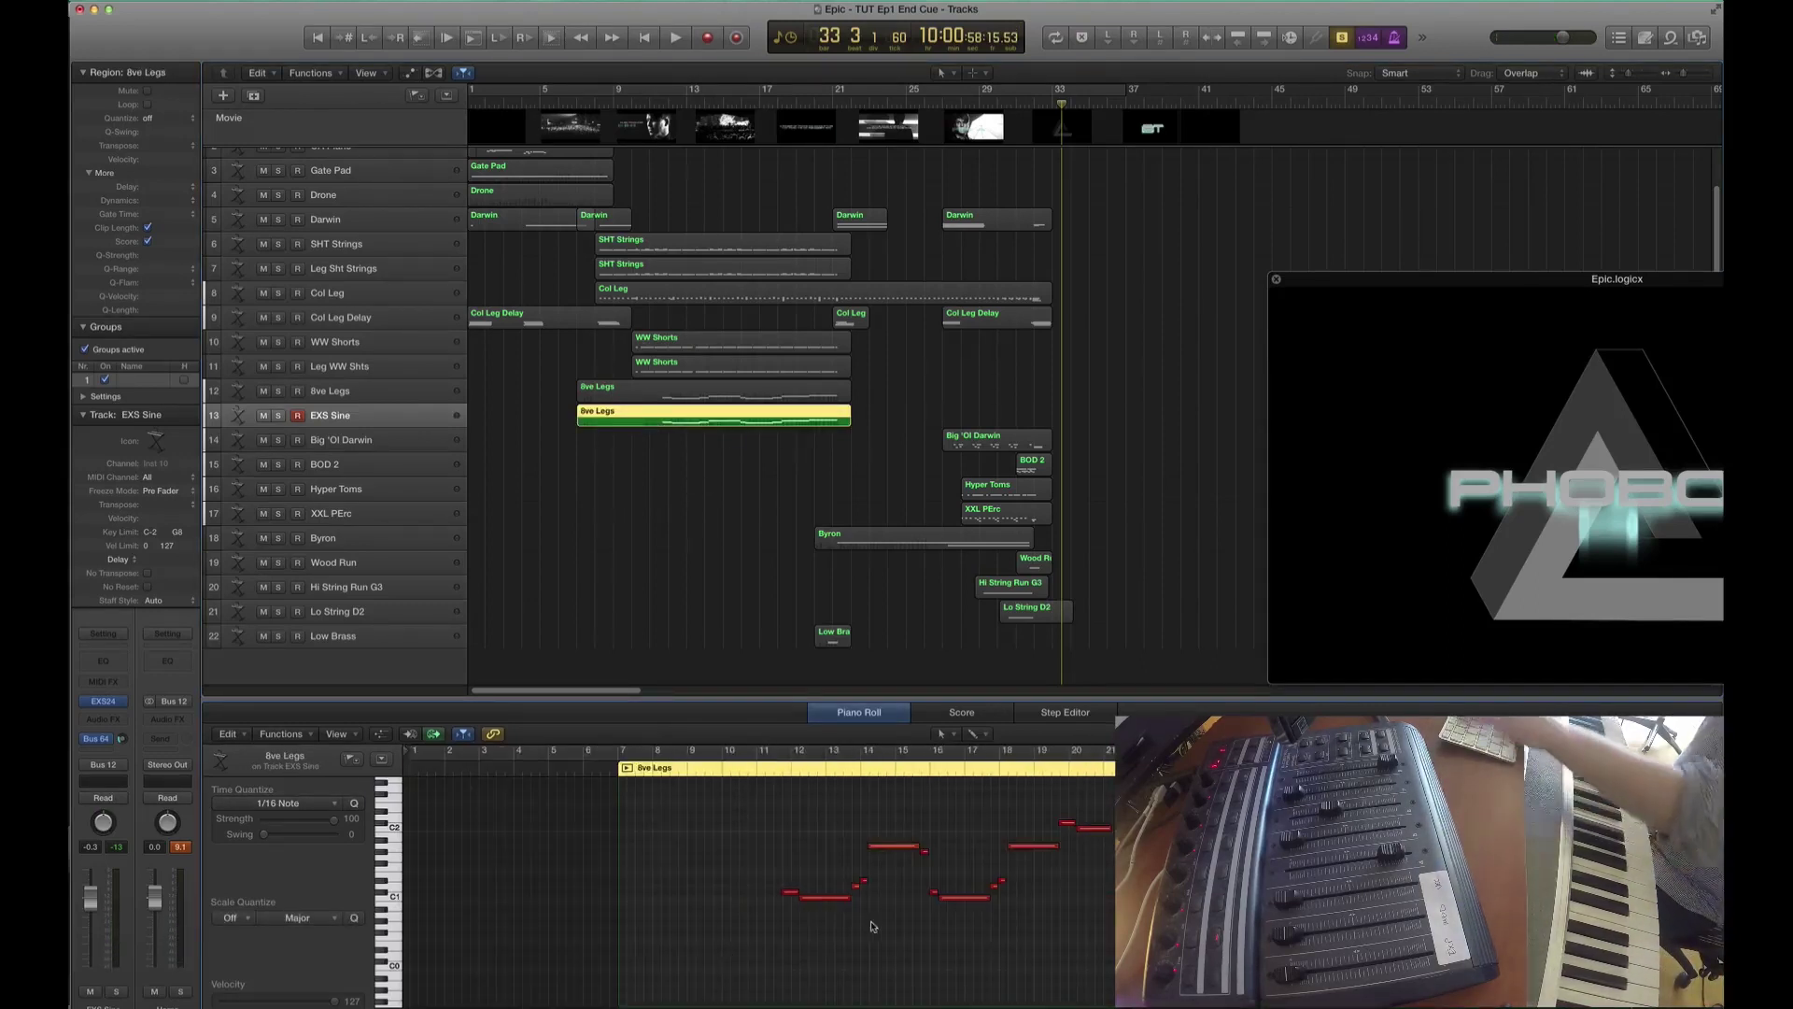
{"action": "key", "text": "a"}
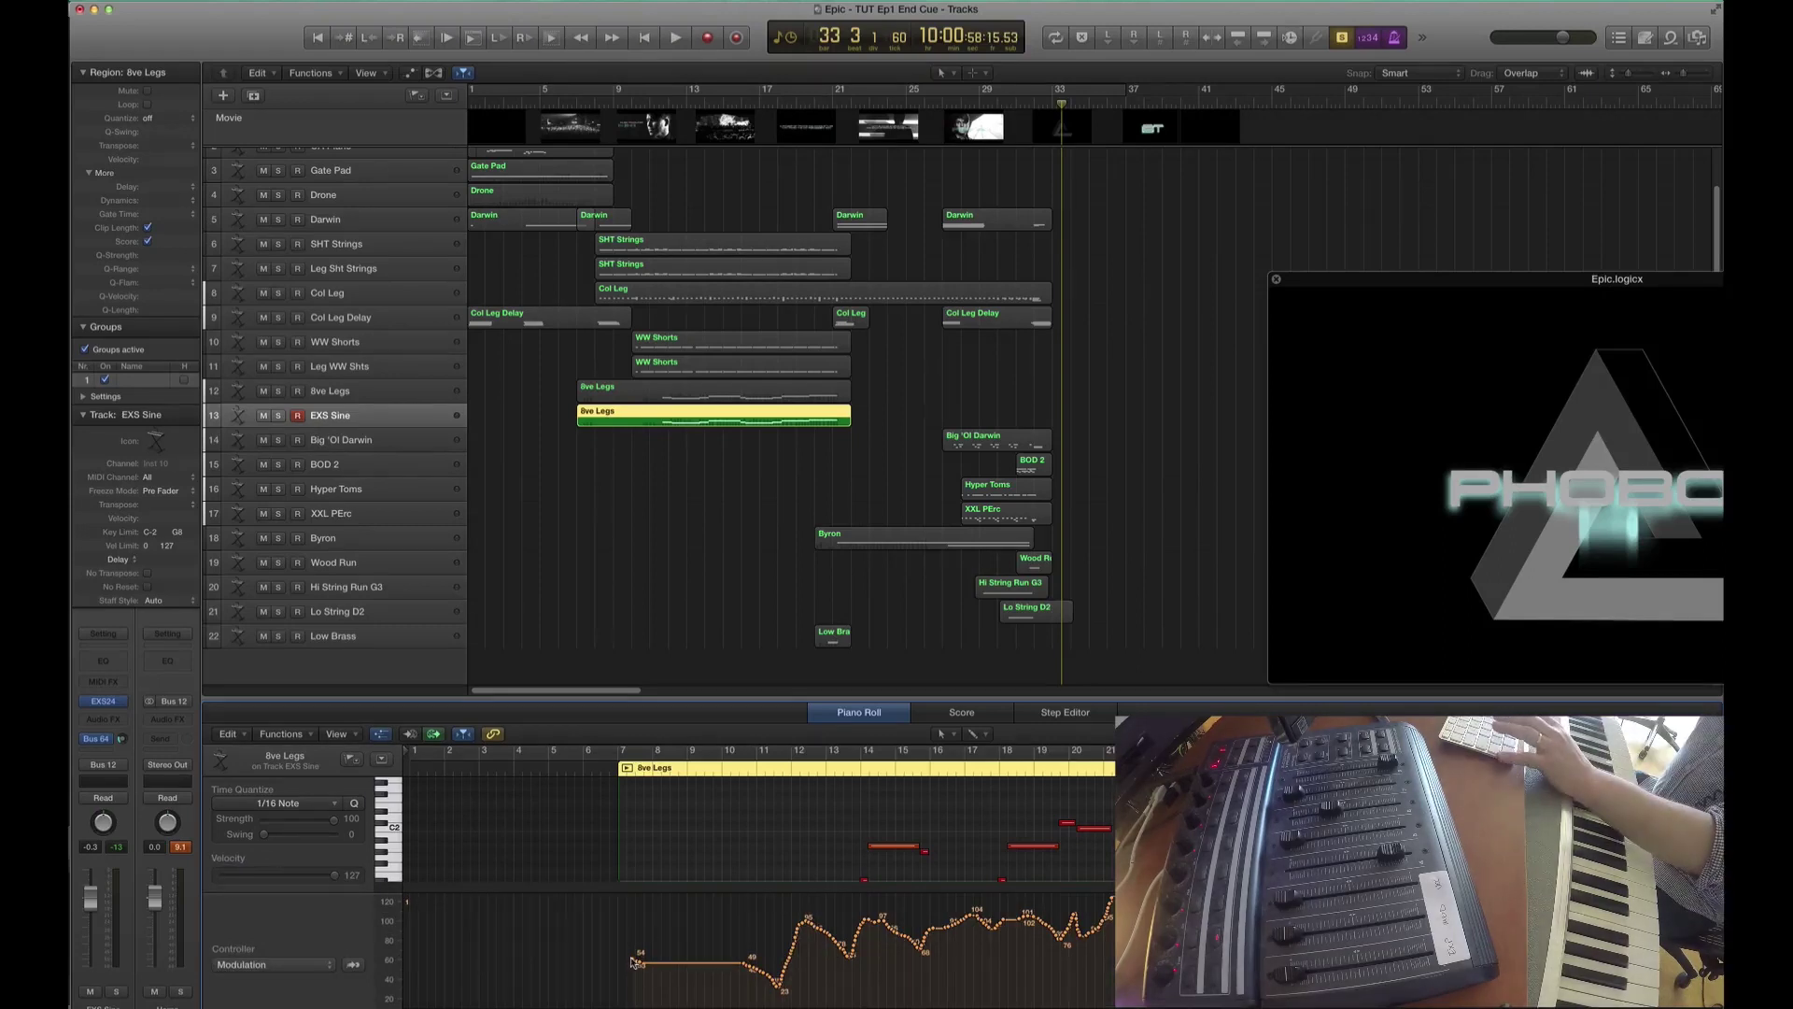
{"action": "mouse_move", "coordinate": [632, 962]}
{"action": "left_mouse_down"}
{"action": "mouse_move", "coordinate": [892, 1002]}
{"action": "mouse_move", "coordinate": [841, 999]}
{"action": "left_mouse_up"}
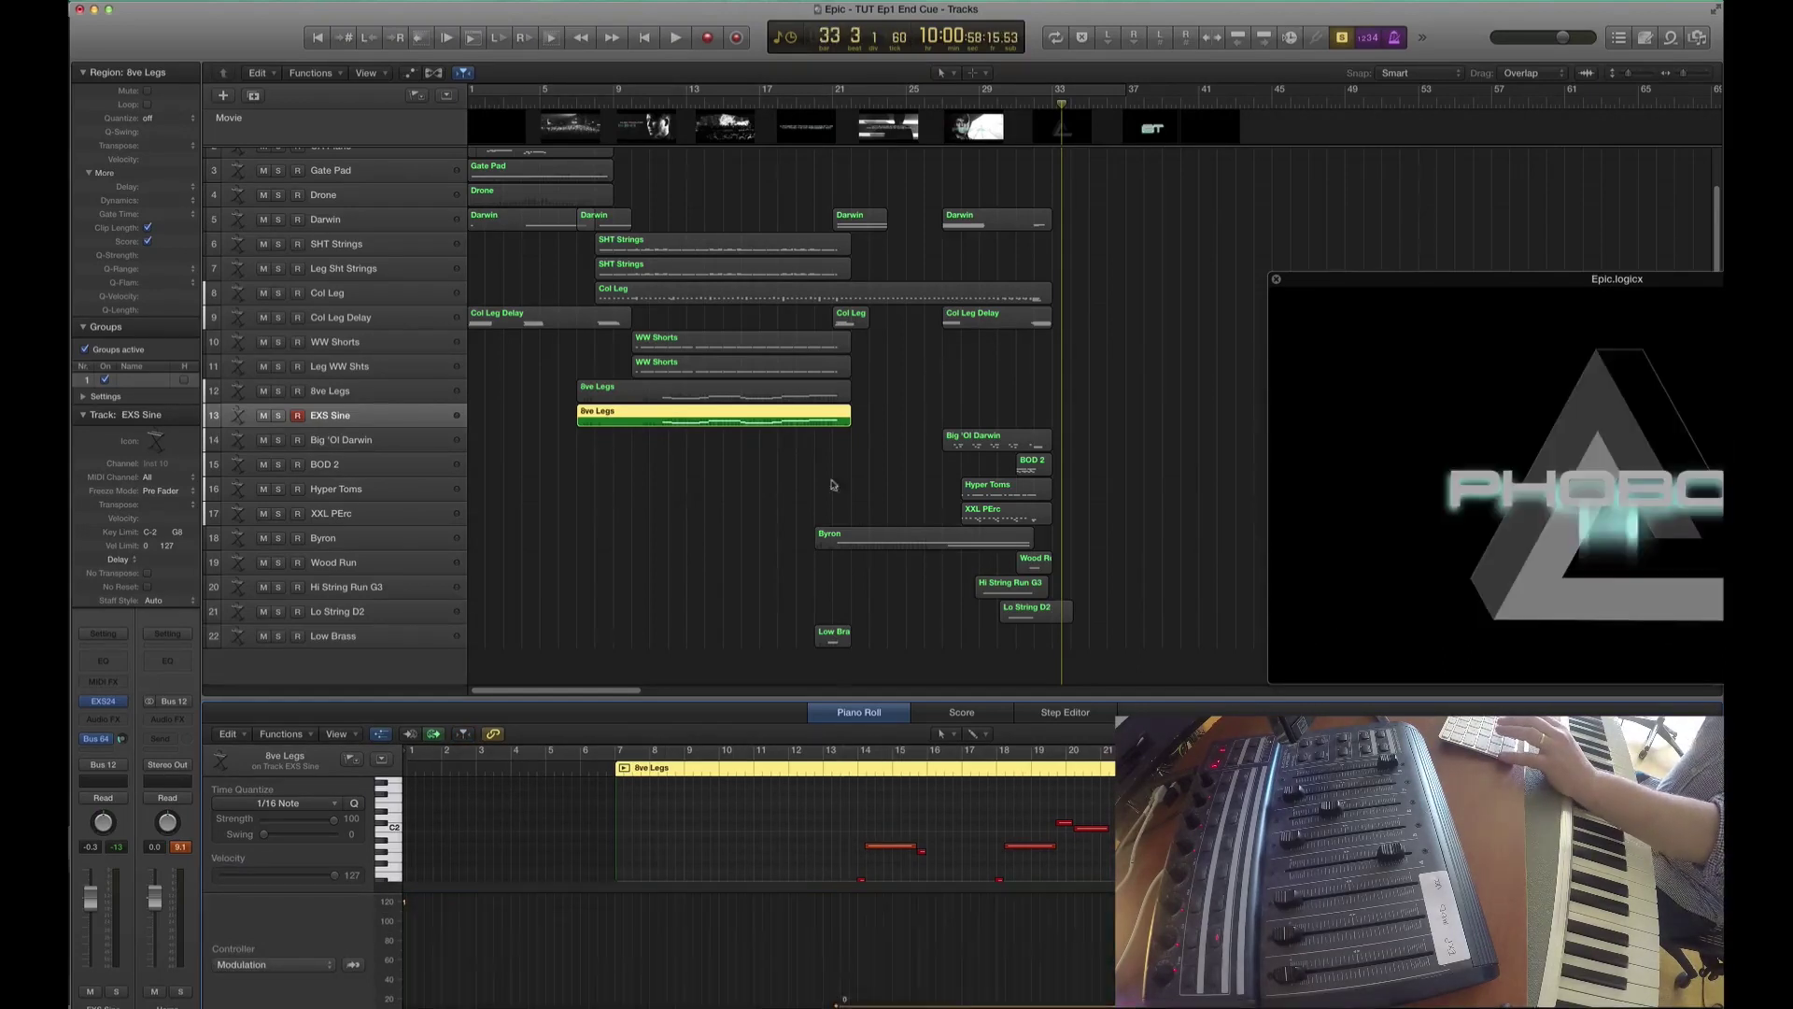
- Audition the 8ve Legs region and its EXS Sine copy together from bar 11, and set the copy's transposition to -12
{"action": "left_click_drag", "start_coordinate": [672, 537], "coordinate": [654, 392]}
{"action": "left_click", "coordinate": [654, 392]}
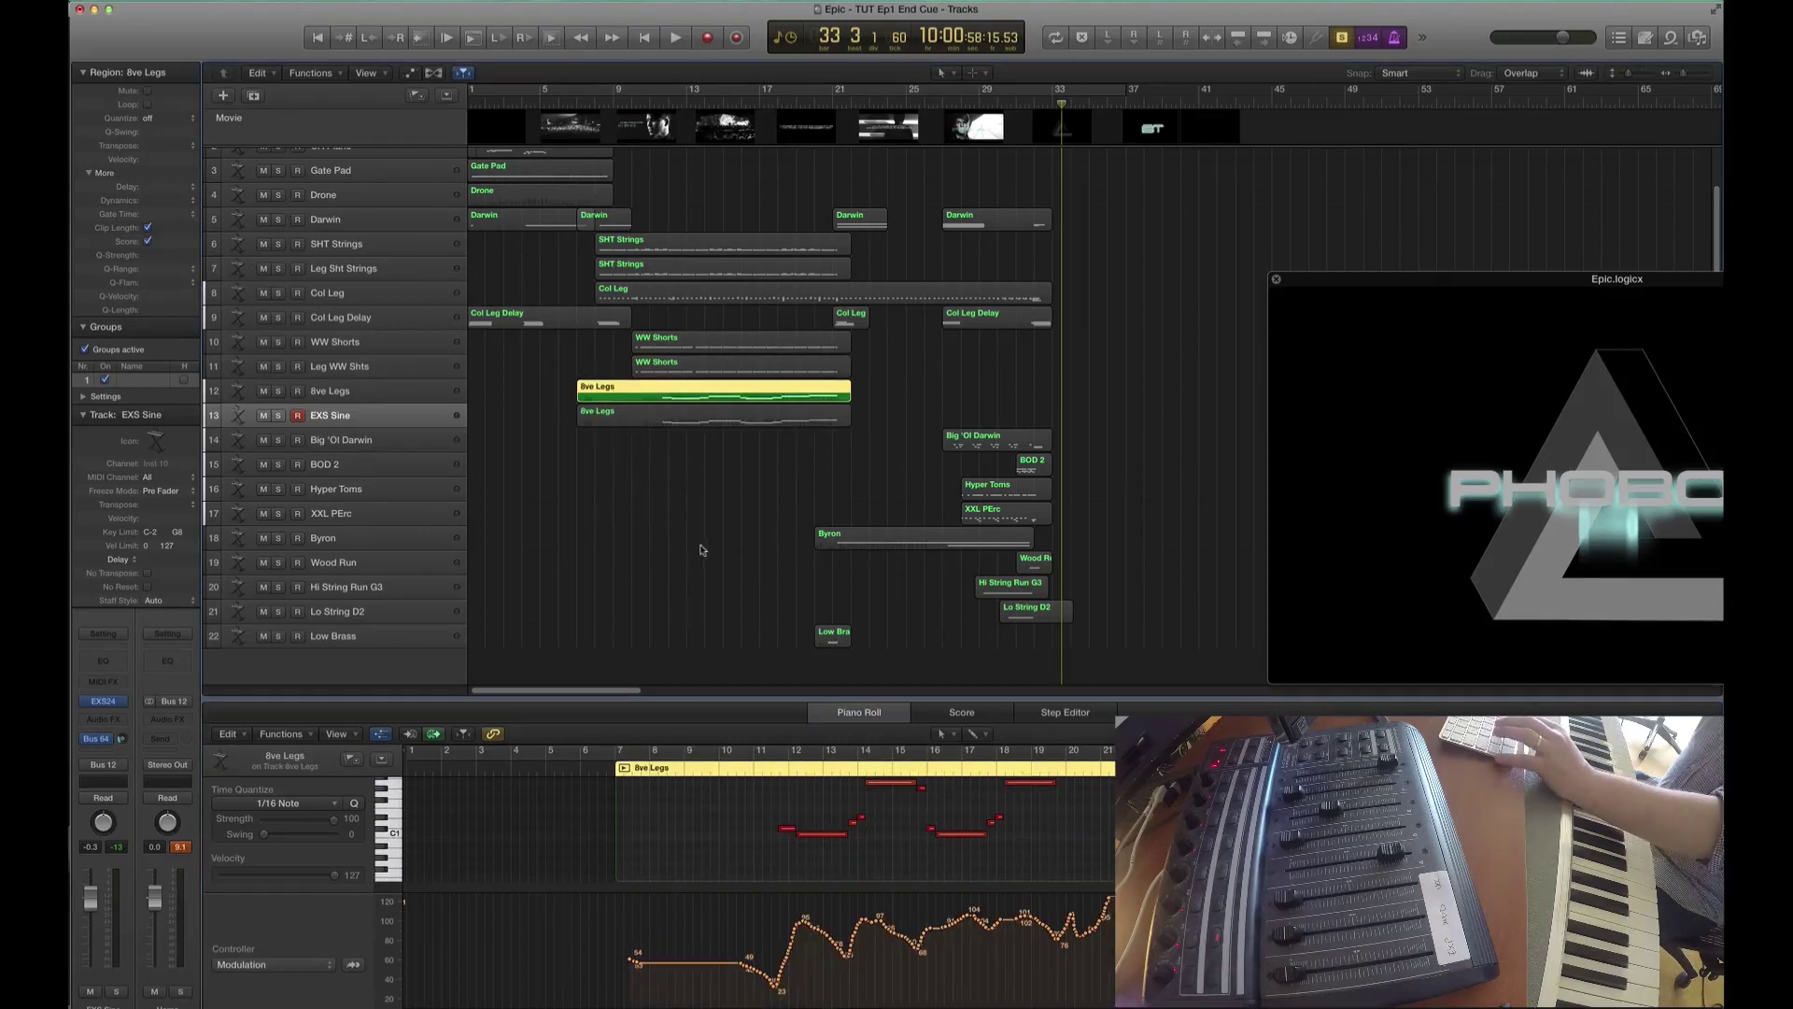
{"action": "left_click_drag", "start_coordinate": [700, 548], "coordinate": [641, 403]}
{"action": "double_click", "coordinate": [651, 106]}
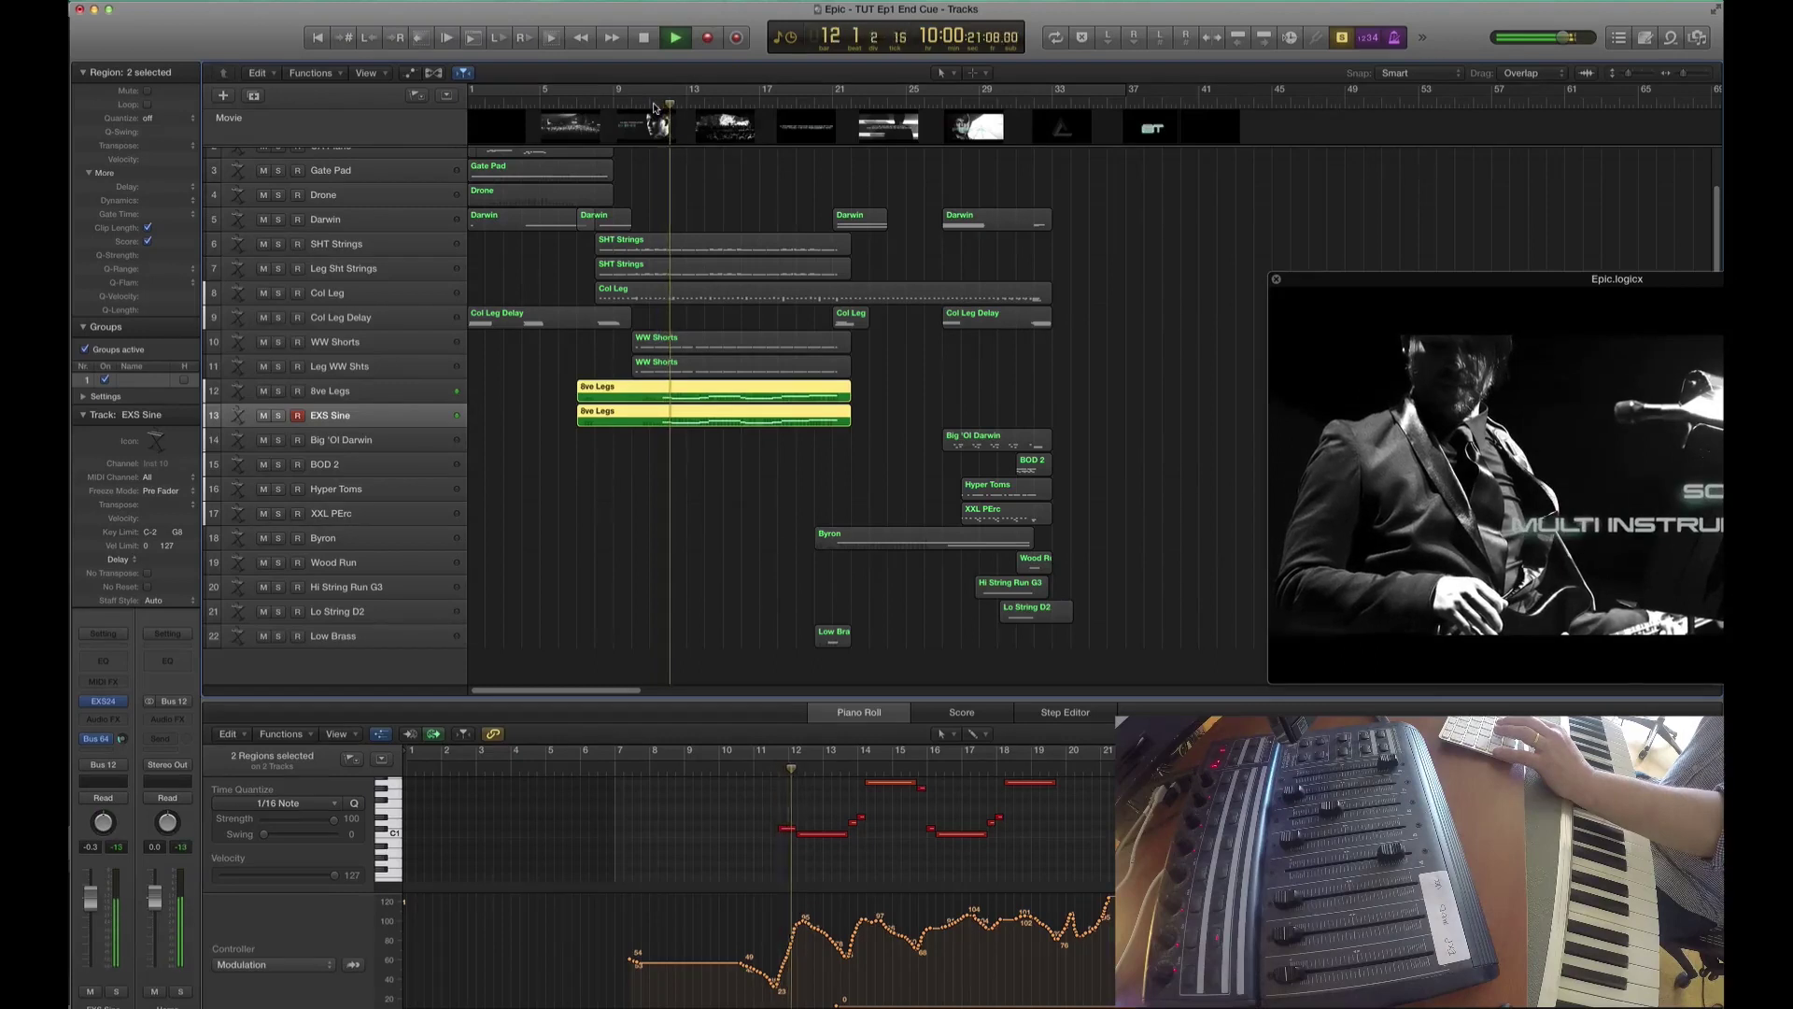
{"action": "key", "text": "space"}
{"action": "left_click", "coordinate": [715, 482]}
{"action": "left_click", "coordinate": [678, 420]}
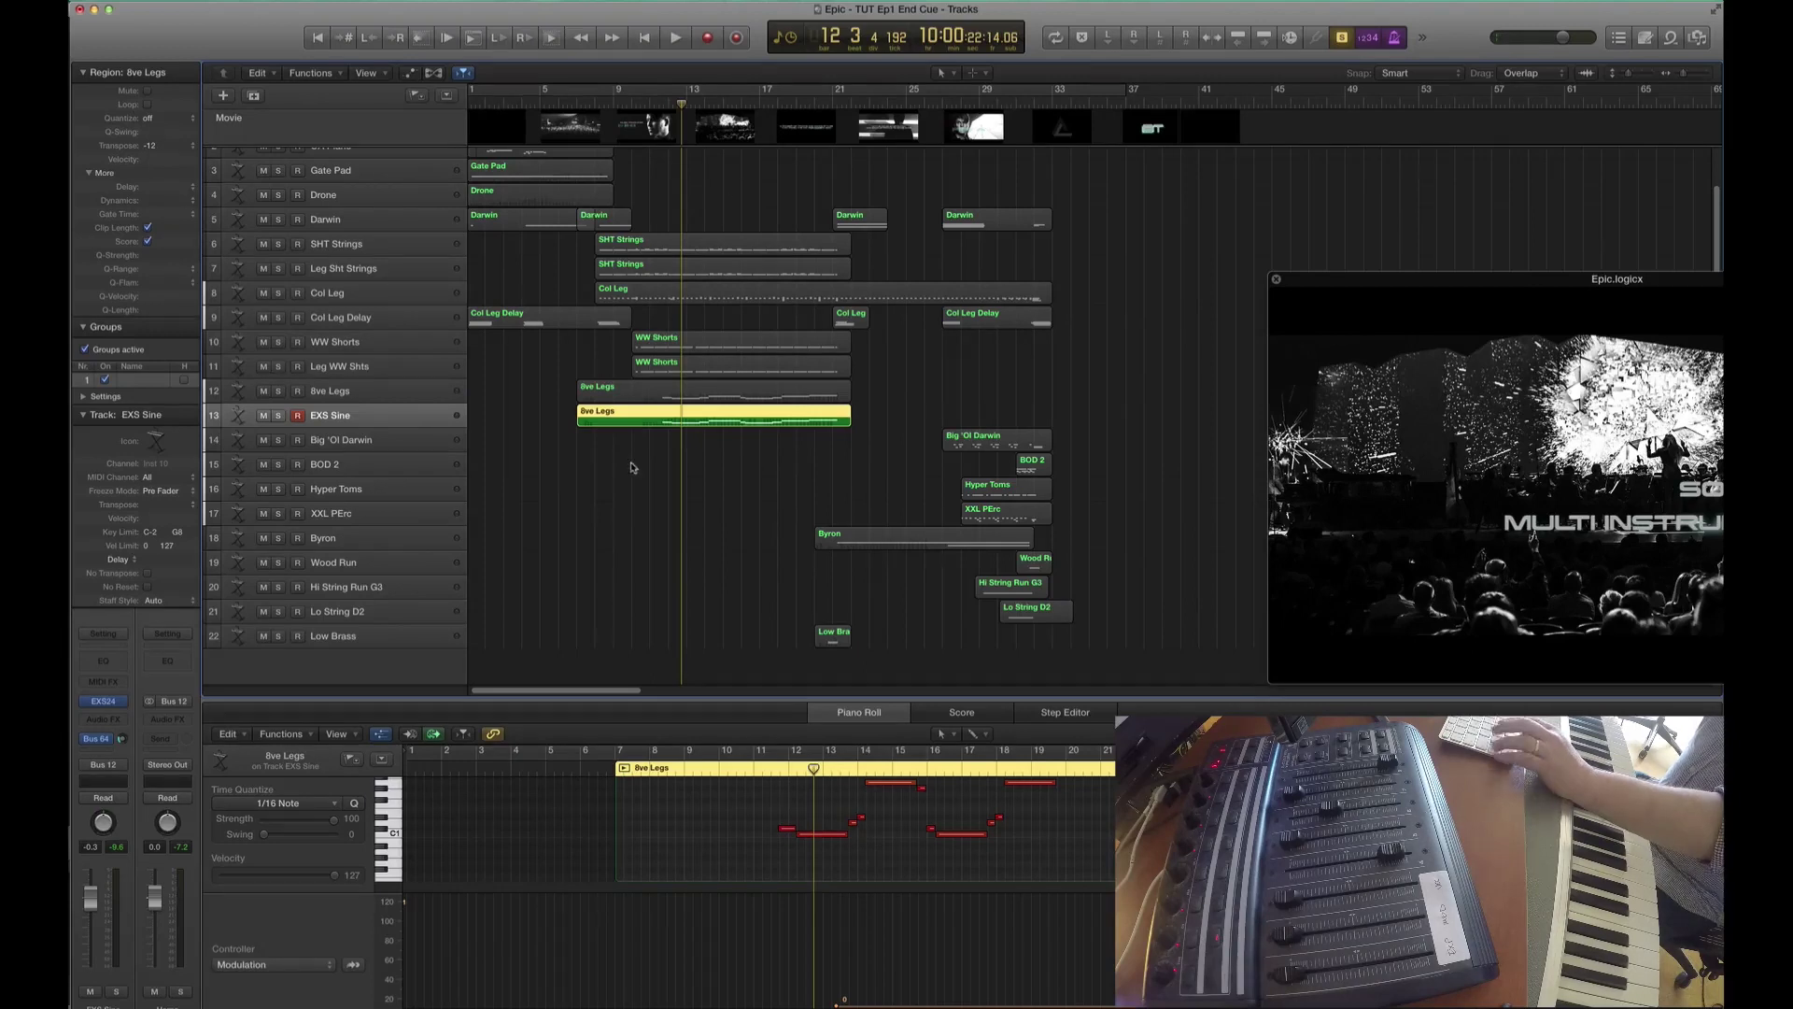
- Replay both soloed regions from about bar 11 and lower the EXS Sine track's volume to -9.4 dB
{"action": "left_click", "coordinate": [643, 394], "text": "shift"}
{"action": "left_click", "coordinate": [655, 105]}
{"action": "key", "text": "space"}
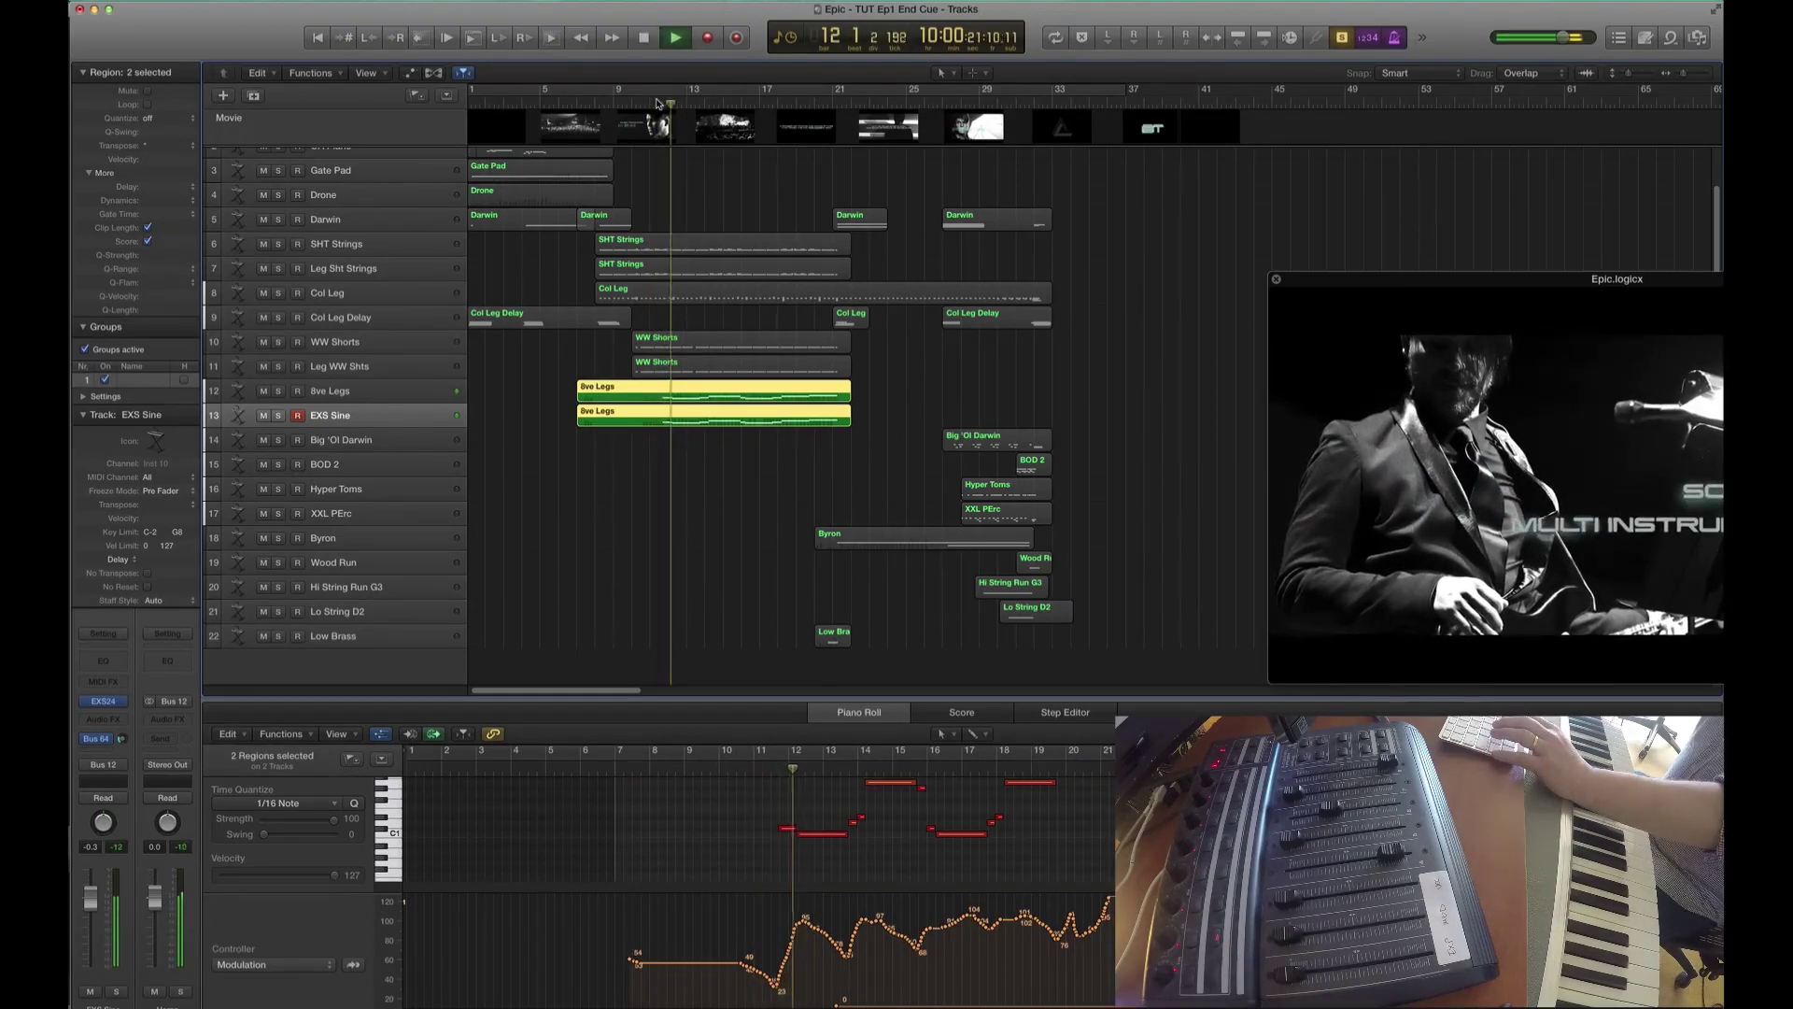
{"action": "left_click", "coordinate": [352, 414]}
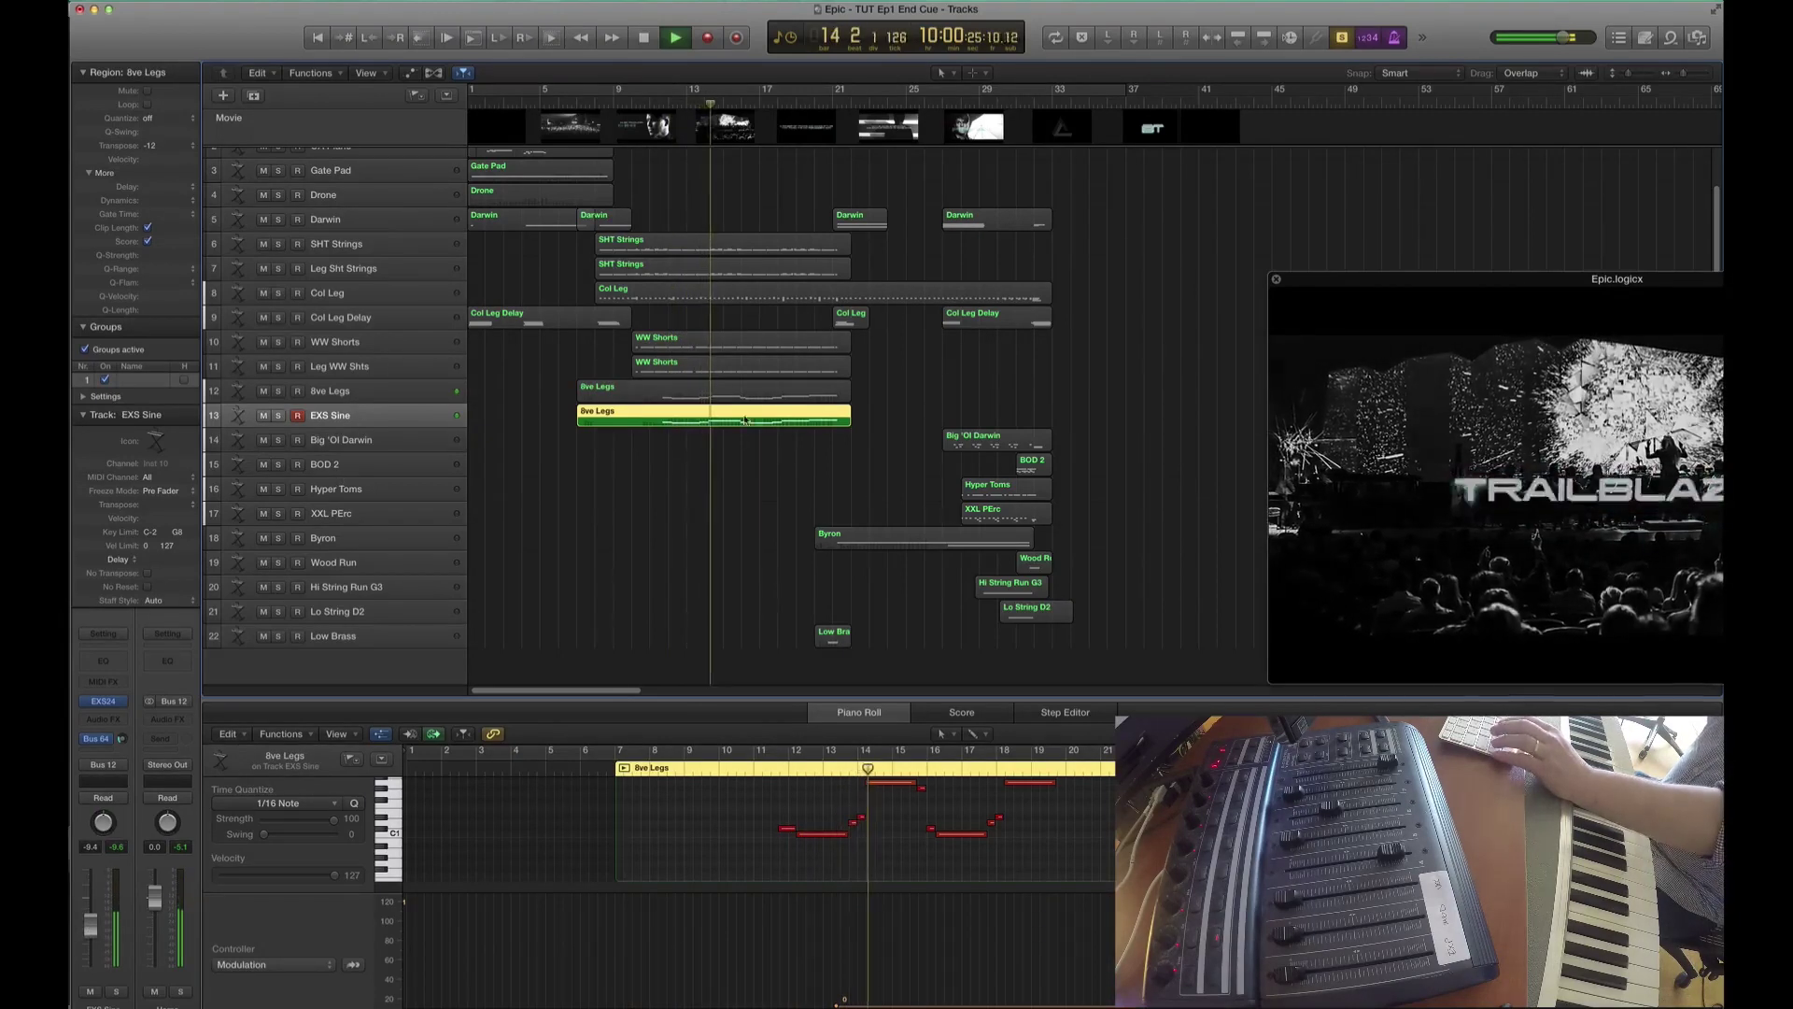
{"action": "left_click", "coordinate": [612, 392], "text": "shift"}
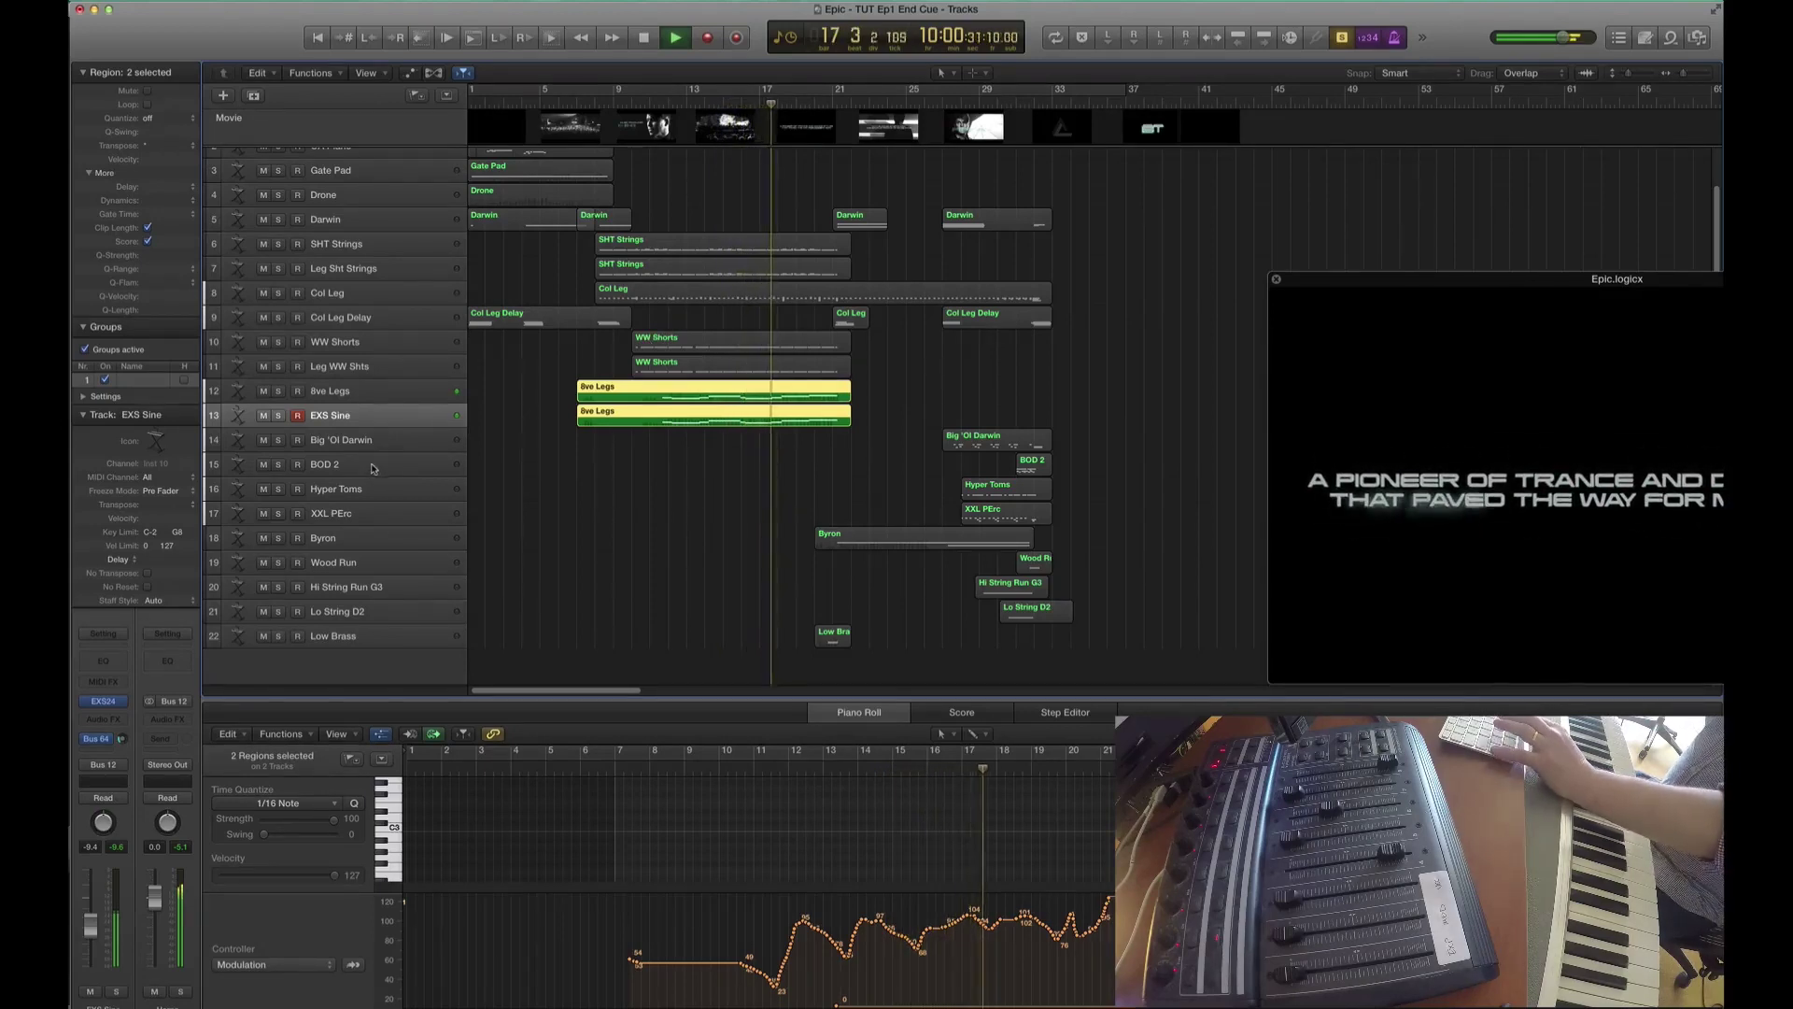
- Stop playback and add a new track below Low Brass with duplicate settings
{"action": "left_click", "coordinate": [351, 637]}
{"action": "key", "text": "space"}
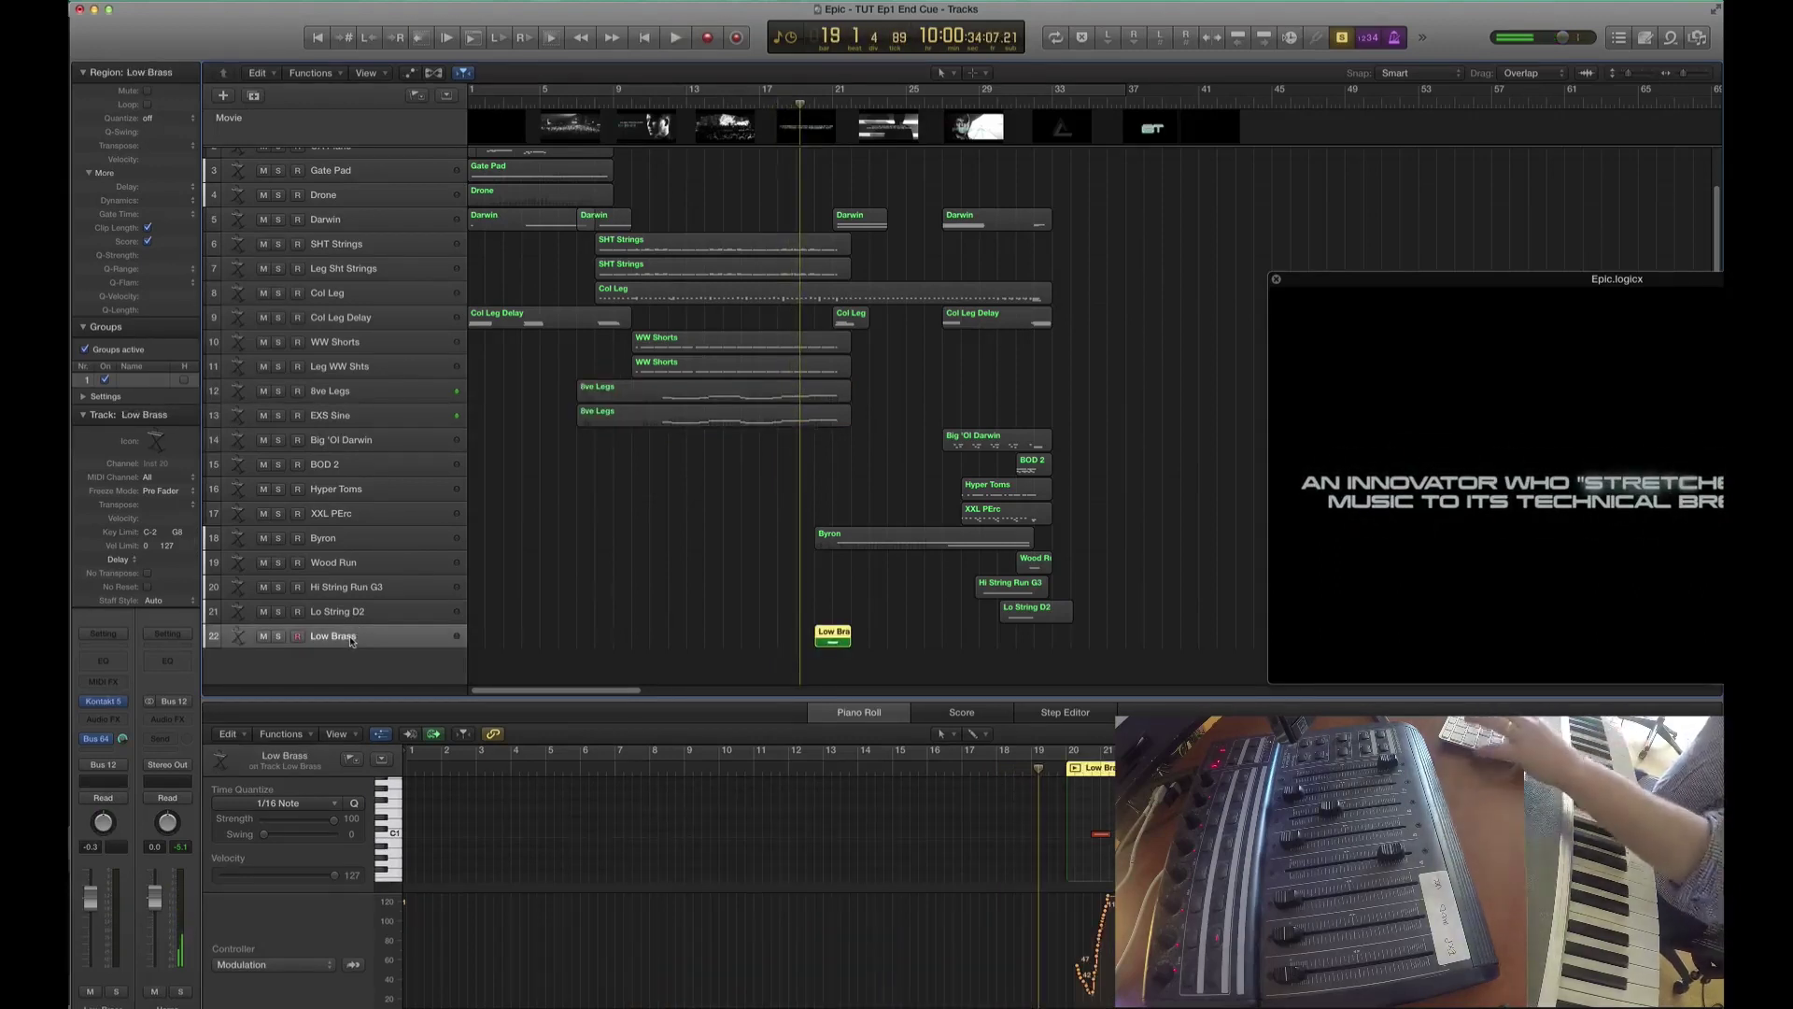
{"action": "key", "text": "super+d"}
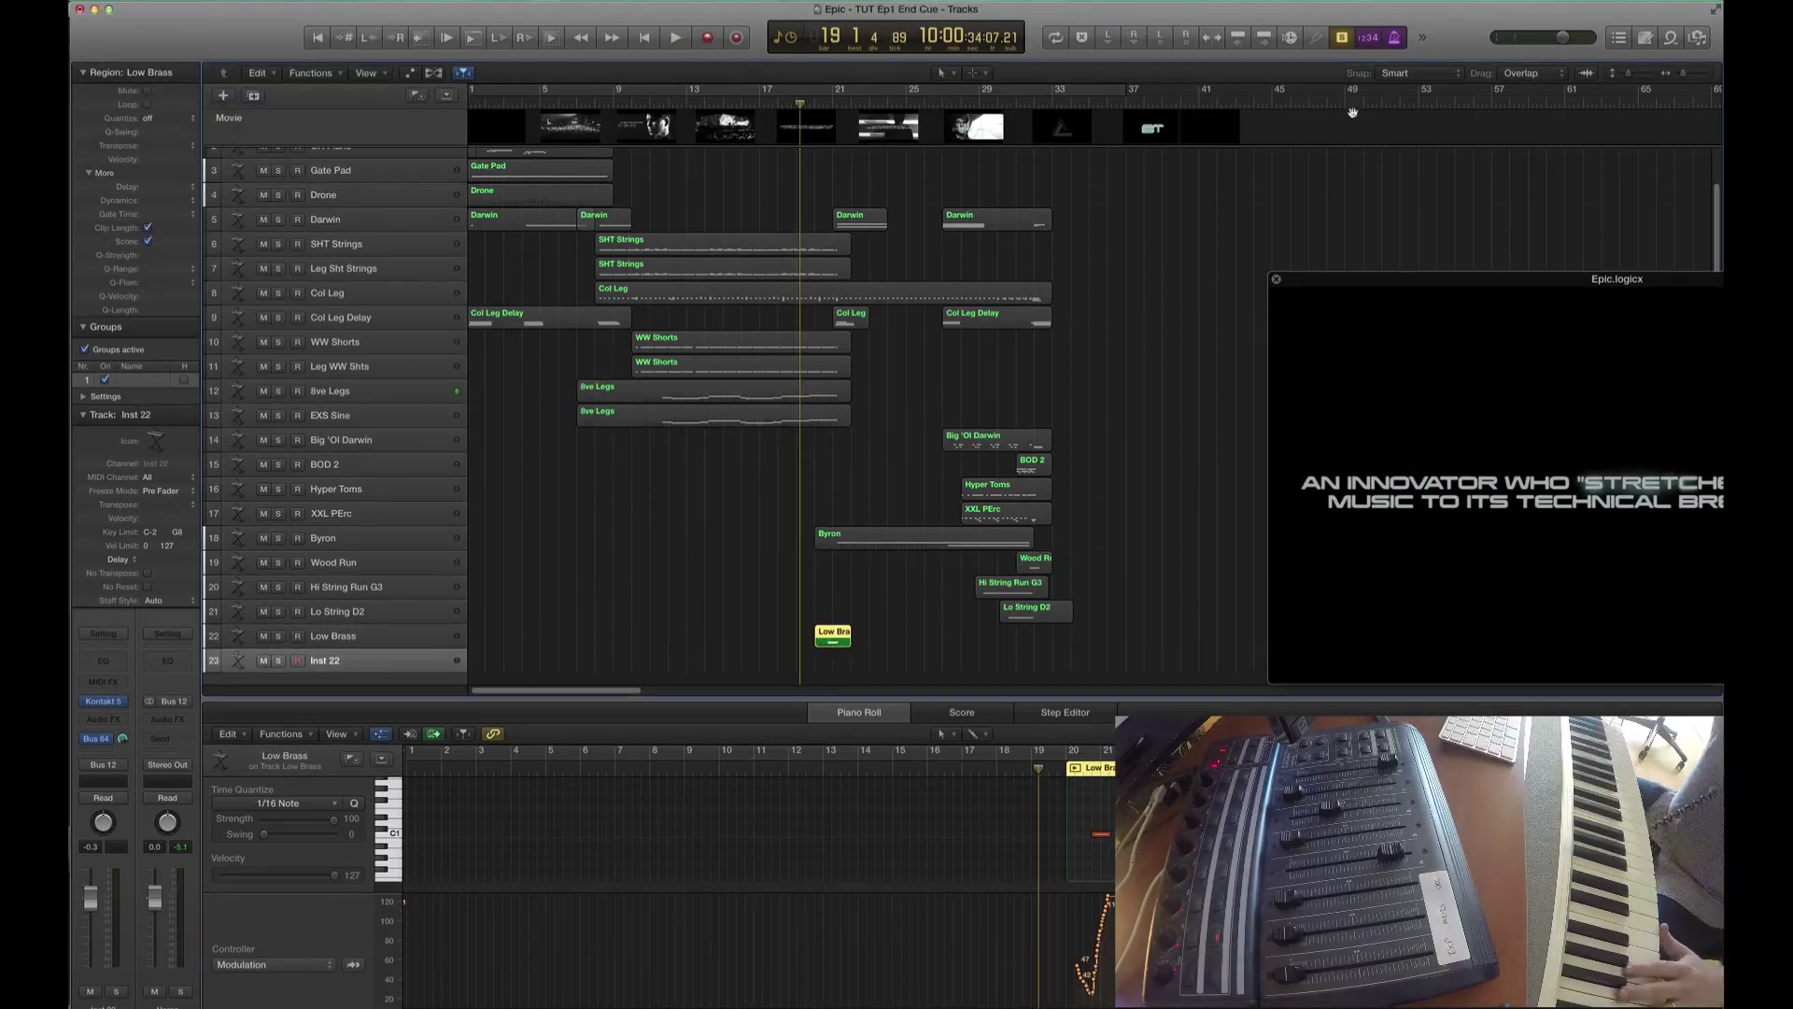
{"action": "left_click", "coordinate": [1053, 99]}
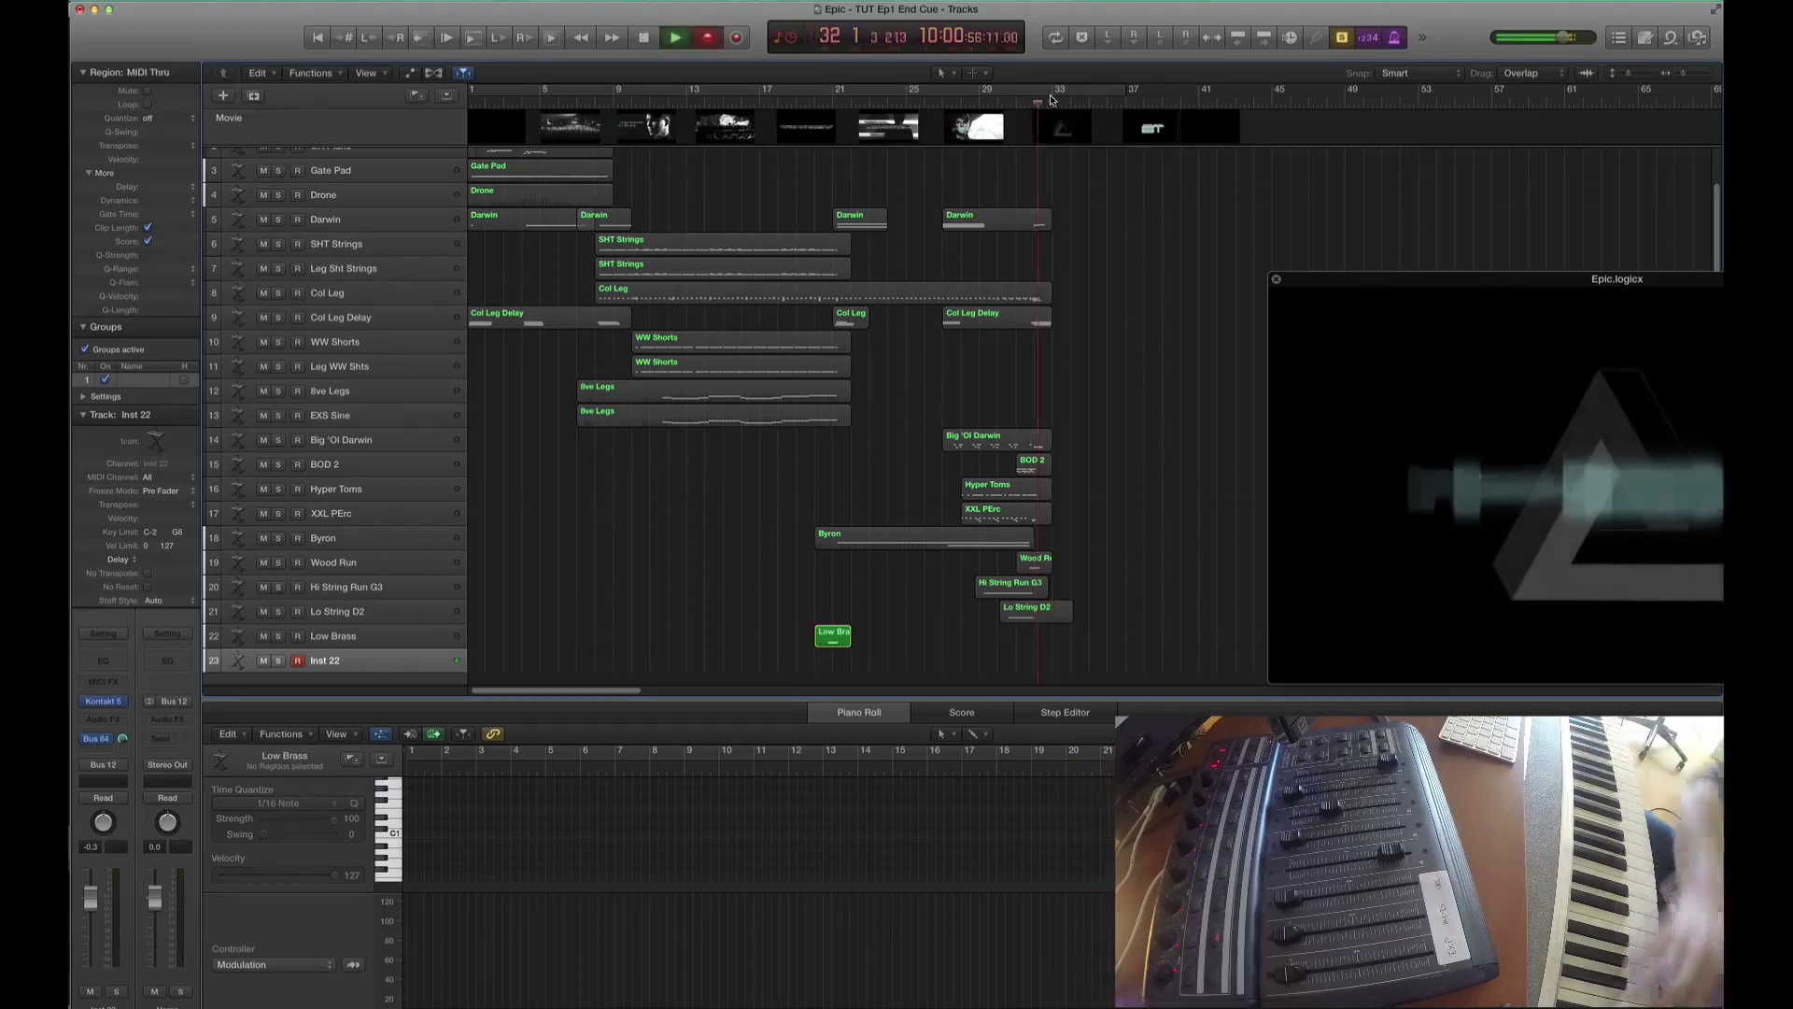
{"action": "key", "text": "r"}
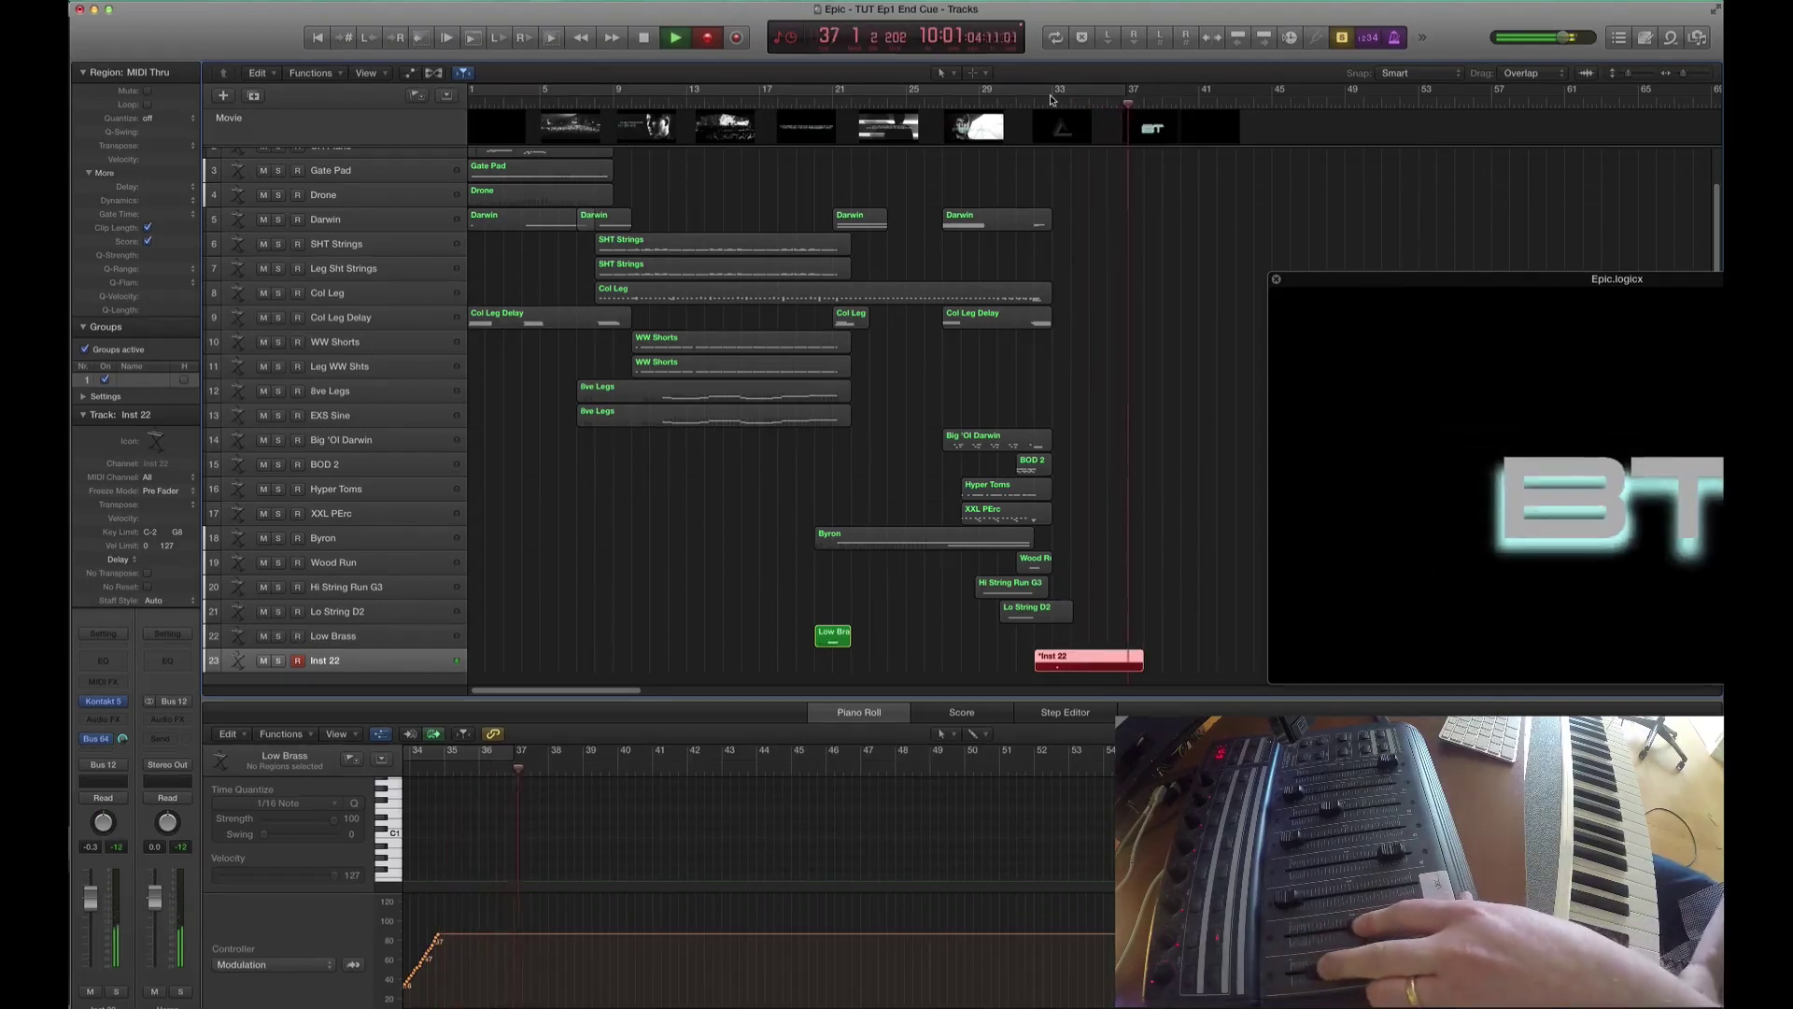
{"action": "key", "text": "super+period"}
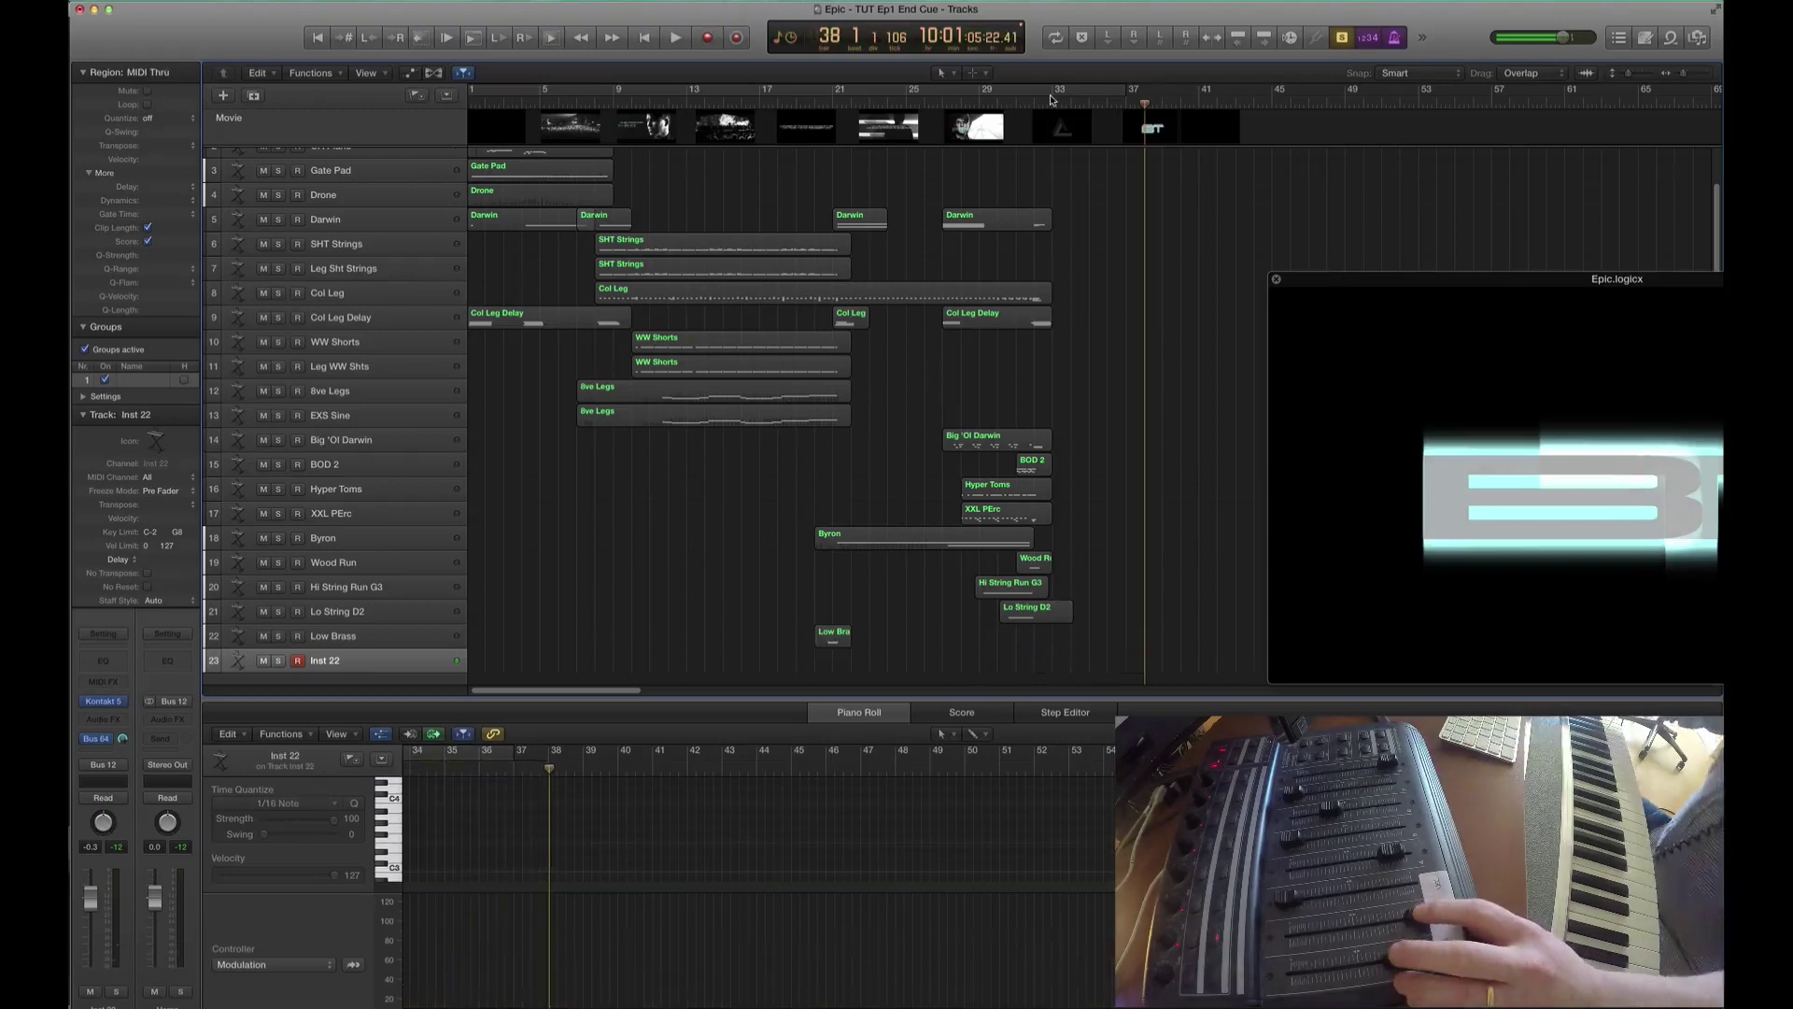
{"action": "key", "text": "r"}
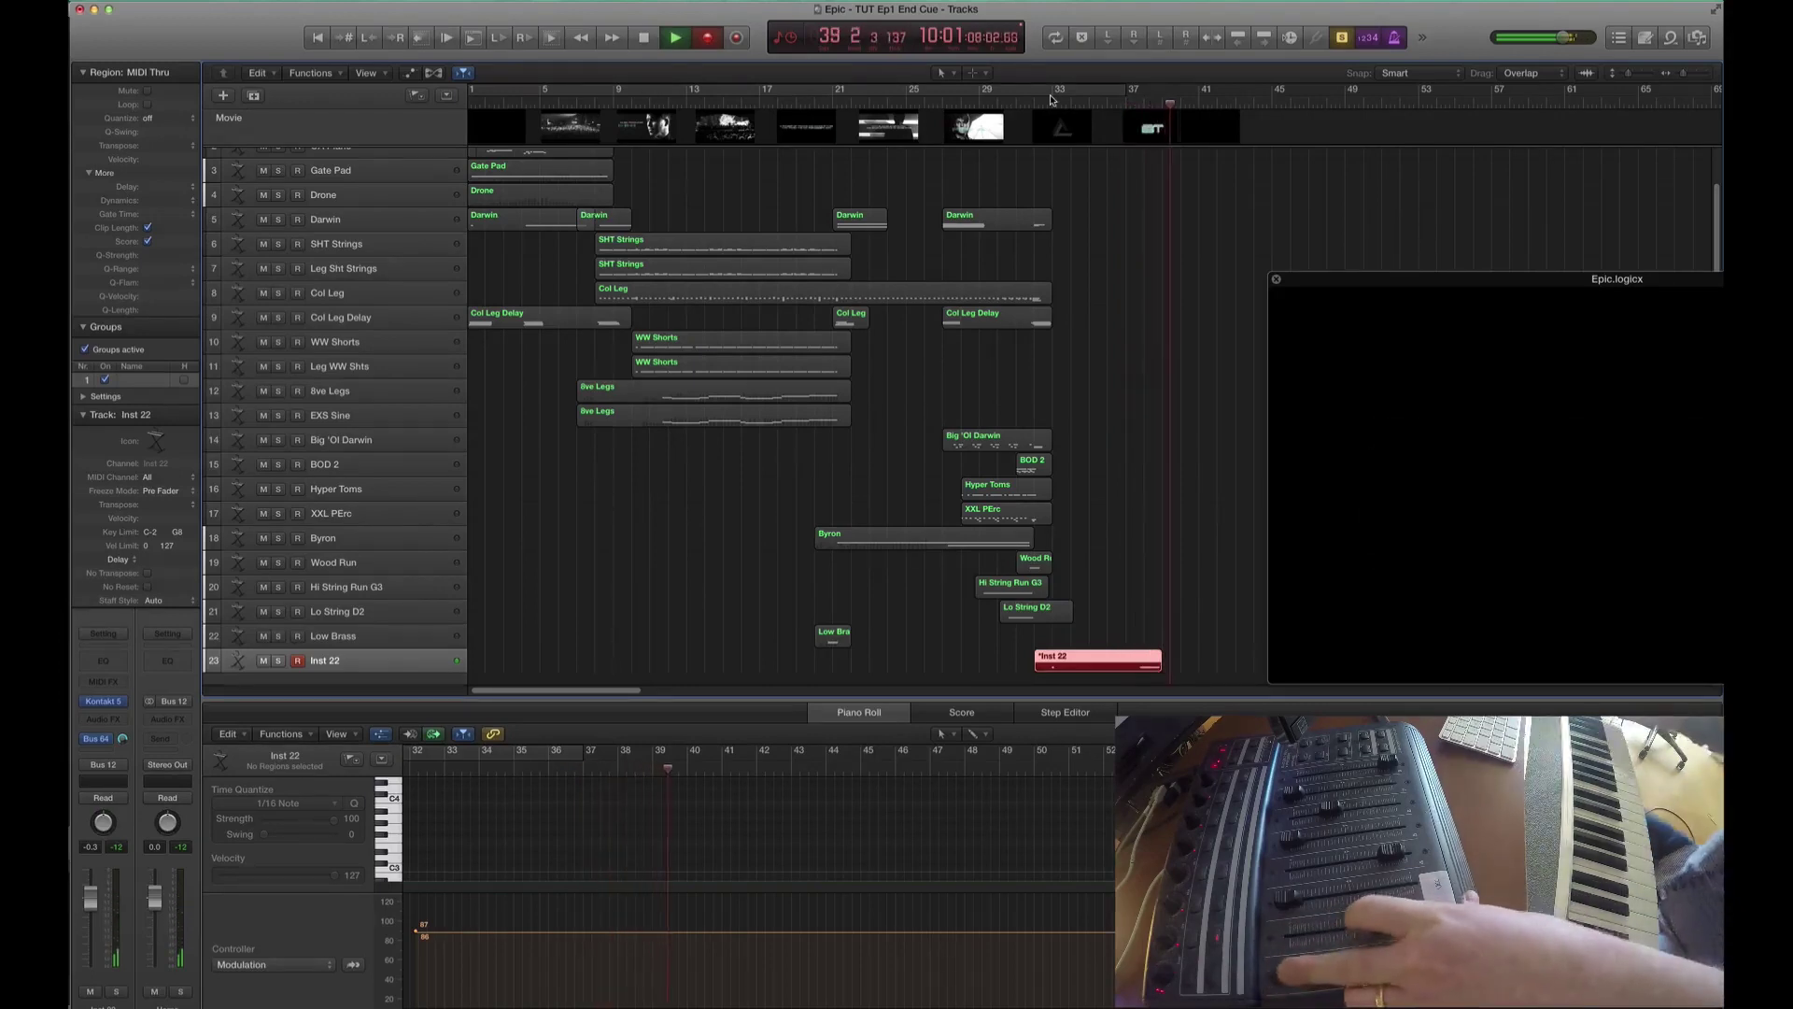
{"action": "key", "text": "space"}
{"action": "key", "text": "super+z"}
- Record a sustained note with a rising modulation swell on the Inst 22 track from bar 34 to about bar 39
{"action": "key", "text": "r"}
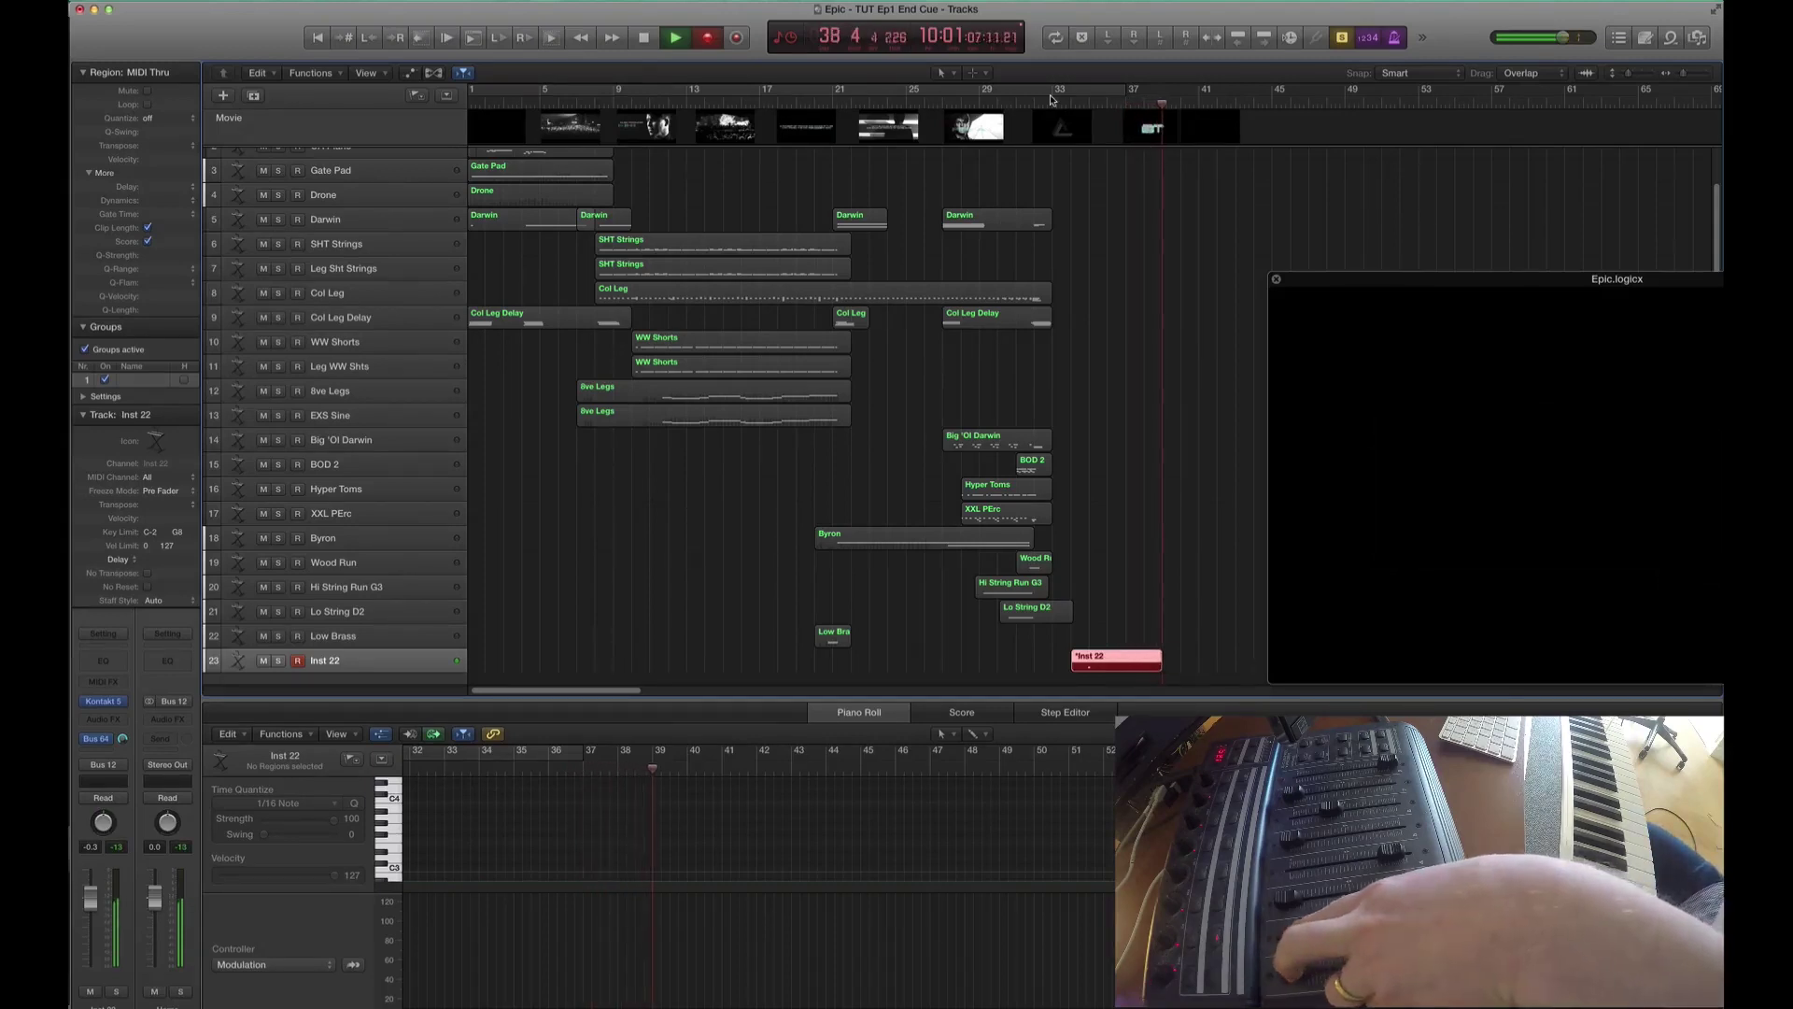
{"action": "key", "text": "space"}
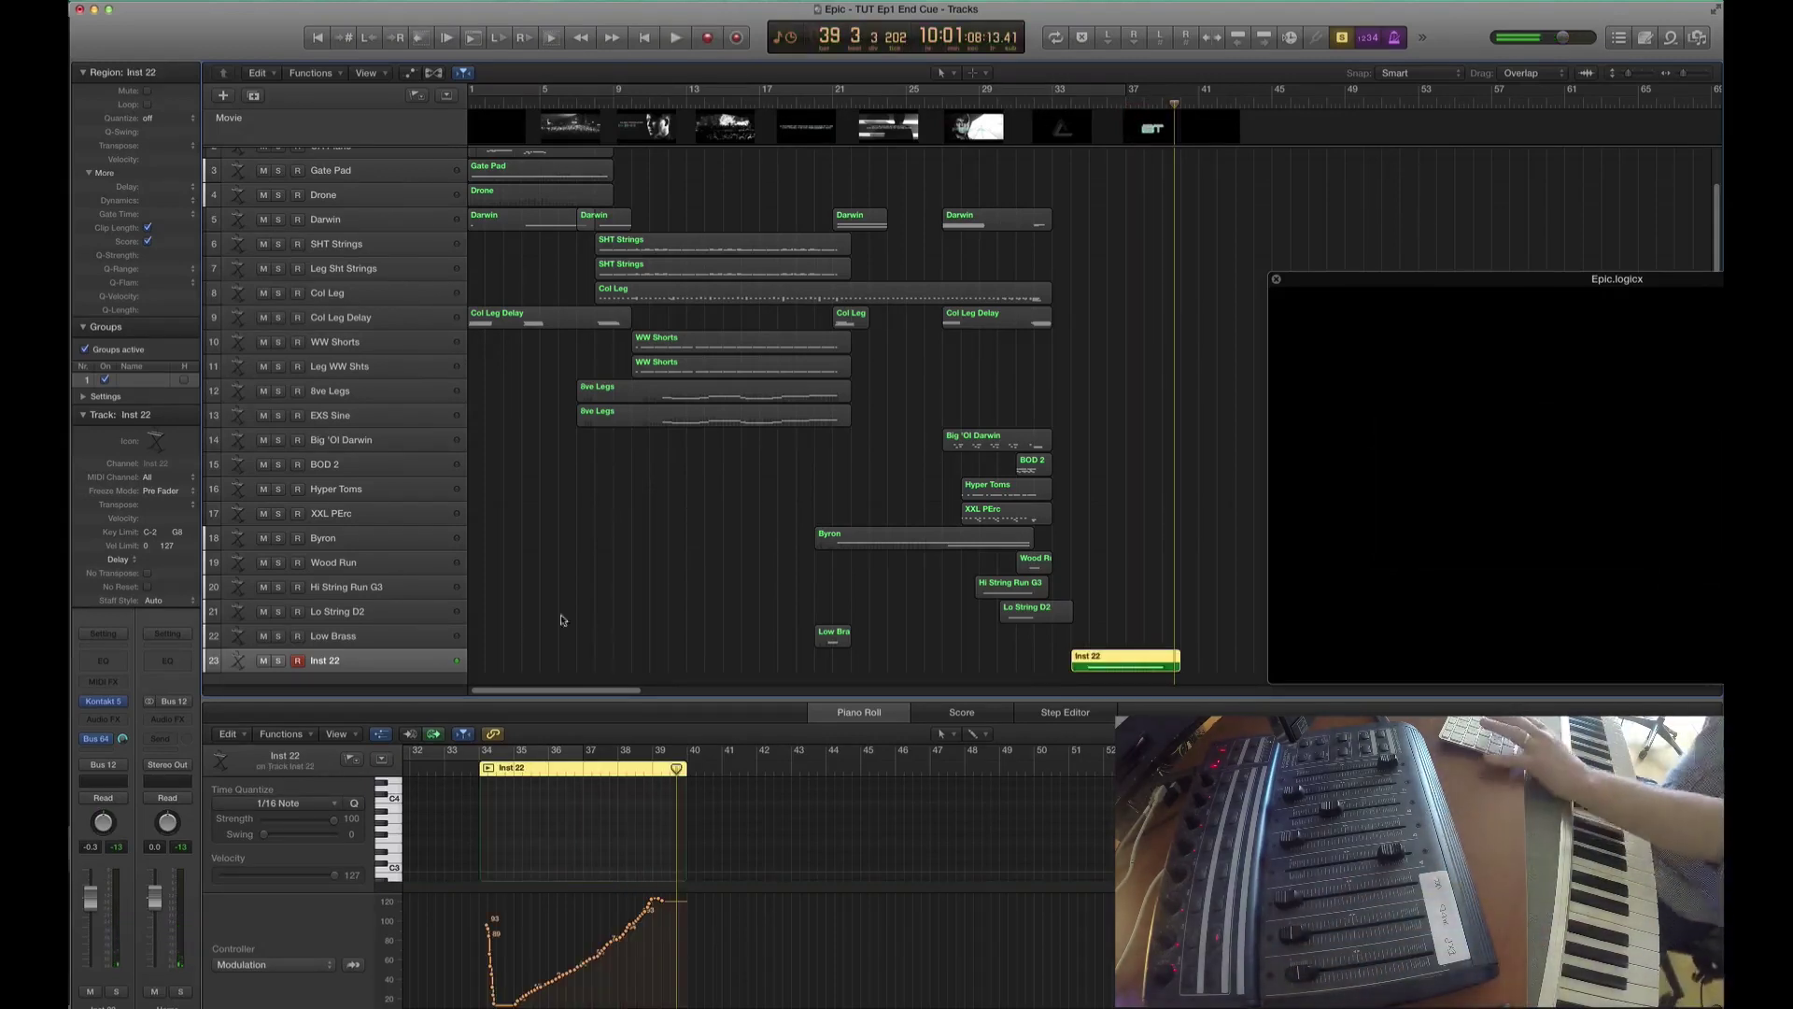
- Insert a Tremolo effect on the Inst 22 track with its phase at 0° and smoothing at 0%
{"action": "left_click", "coordinate": [123, 724]}
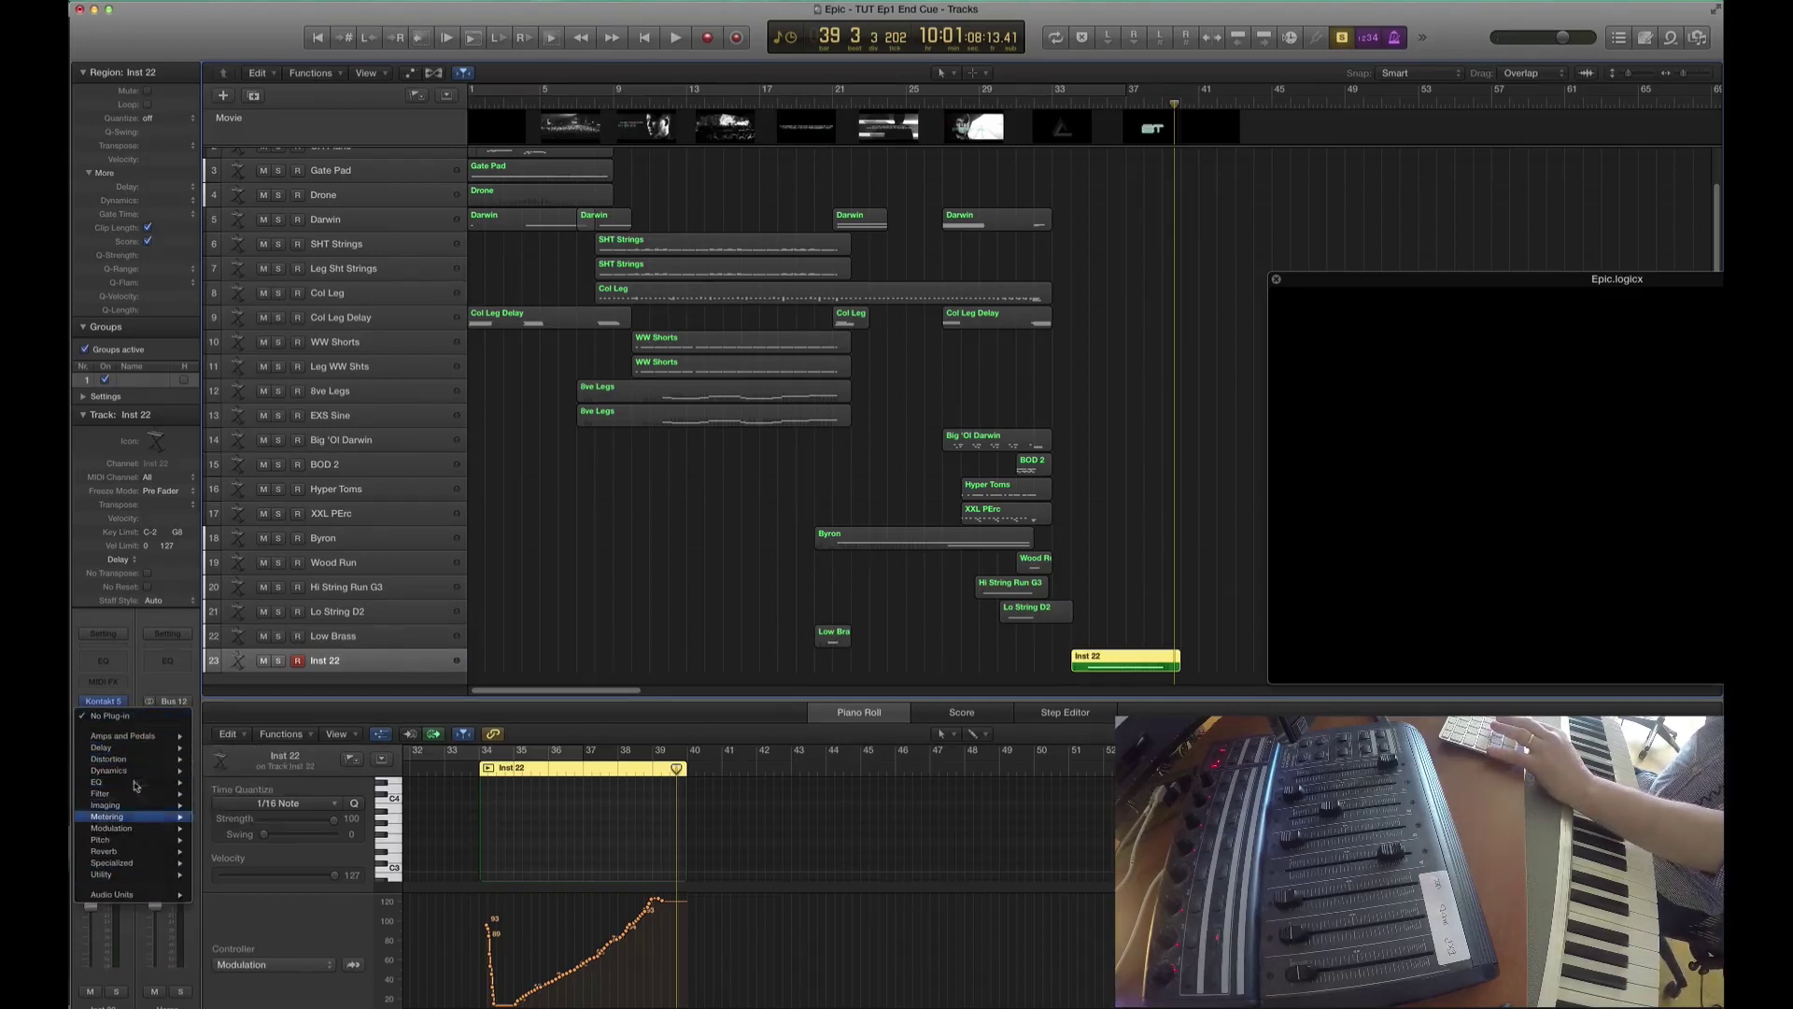
{"action": "mouse_move", "coordinate": [142, 831]}
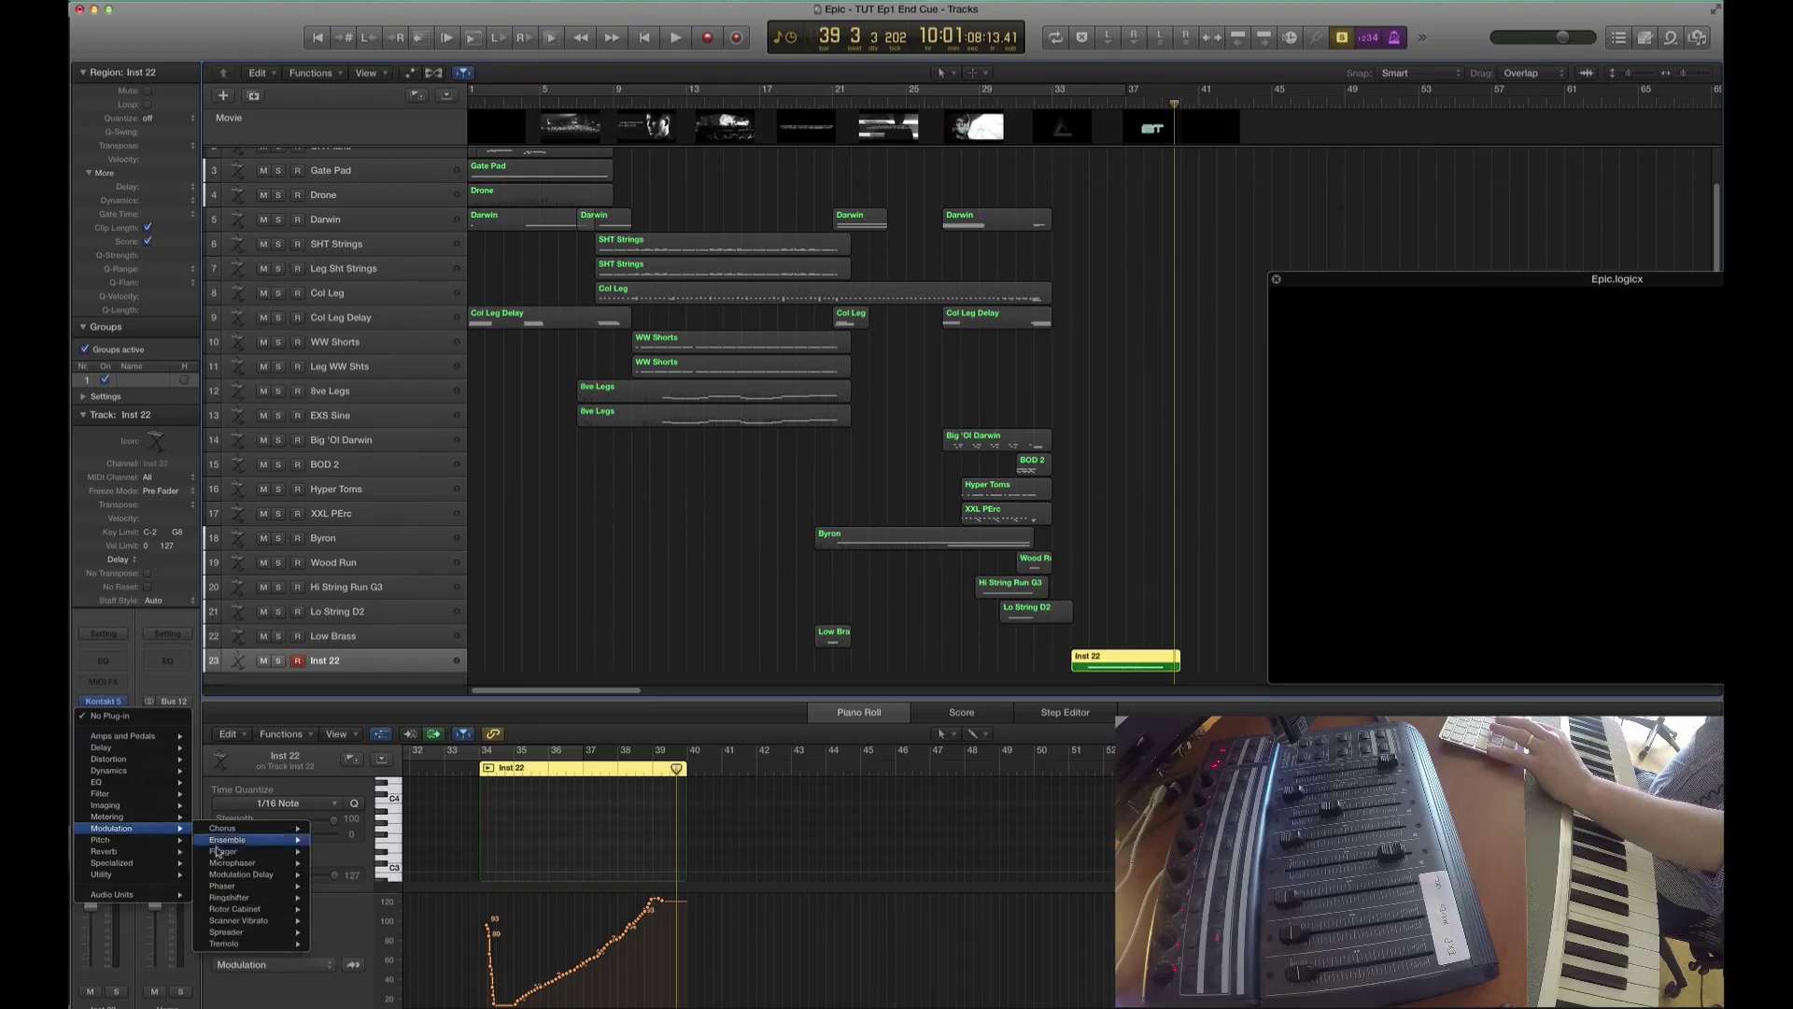
{"action": "left_click", "coordinate": [336, 945]}
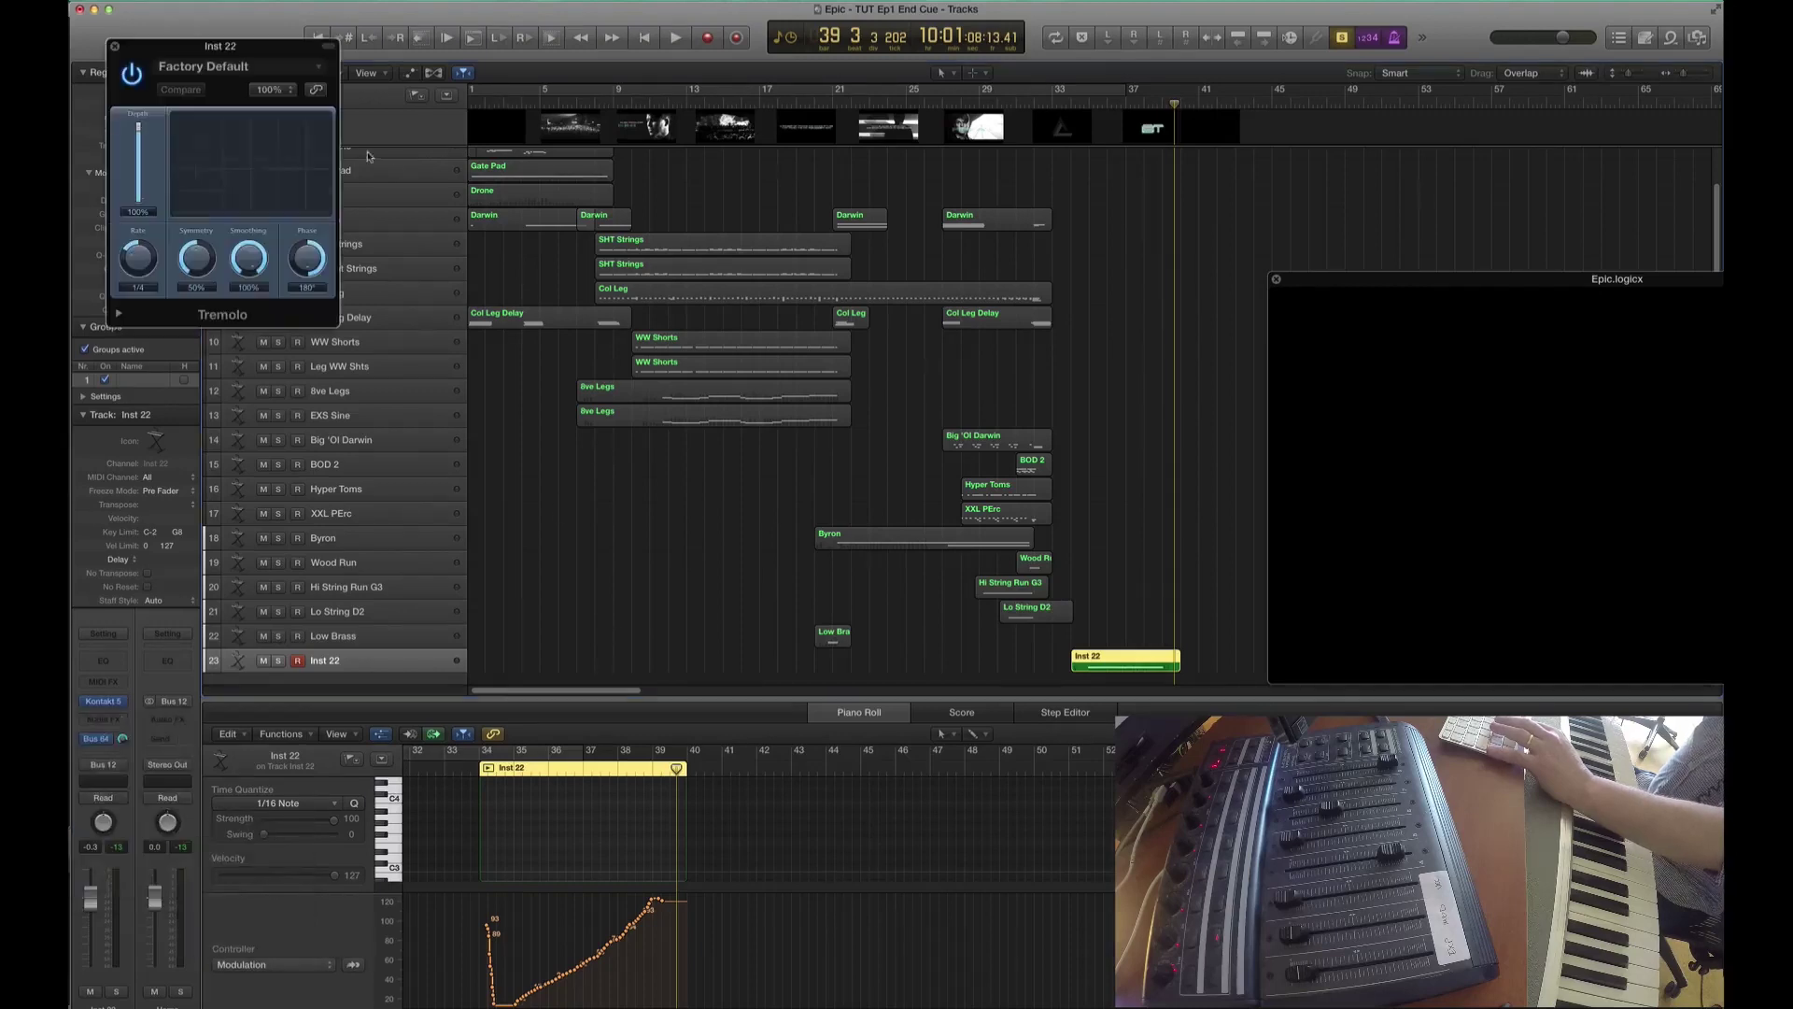
{"action": "left_click_drag", "start_coordinate": [315, 253], "coordinate": [301, 297]}
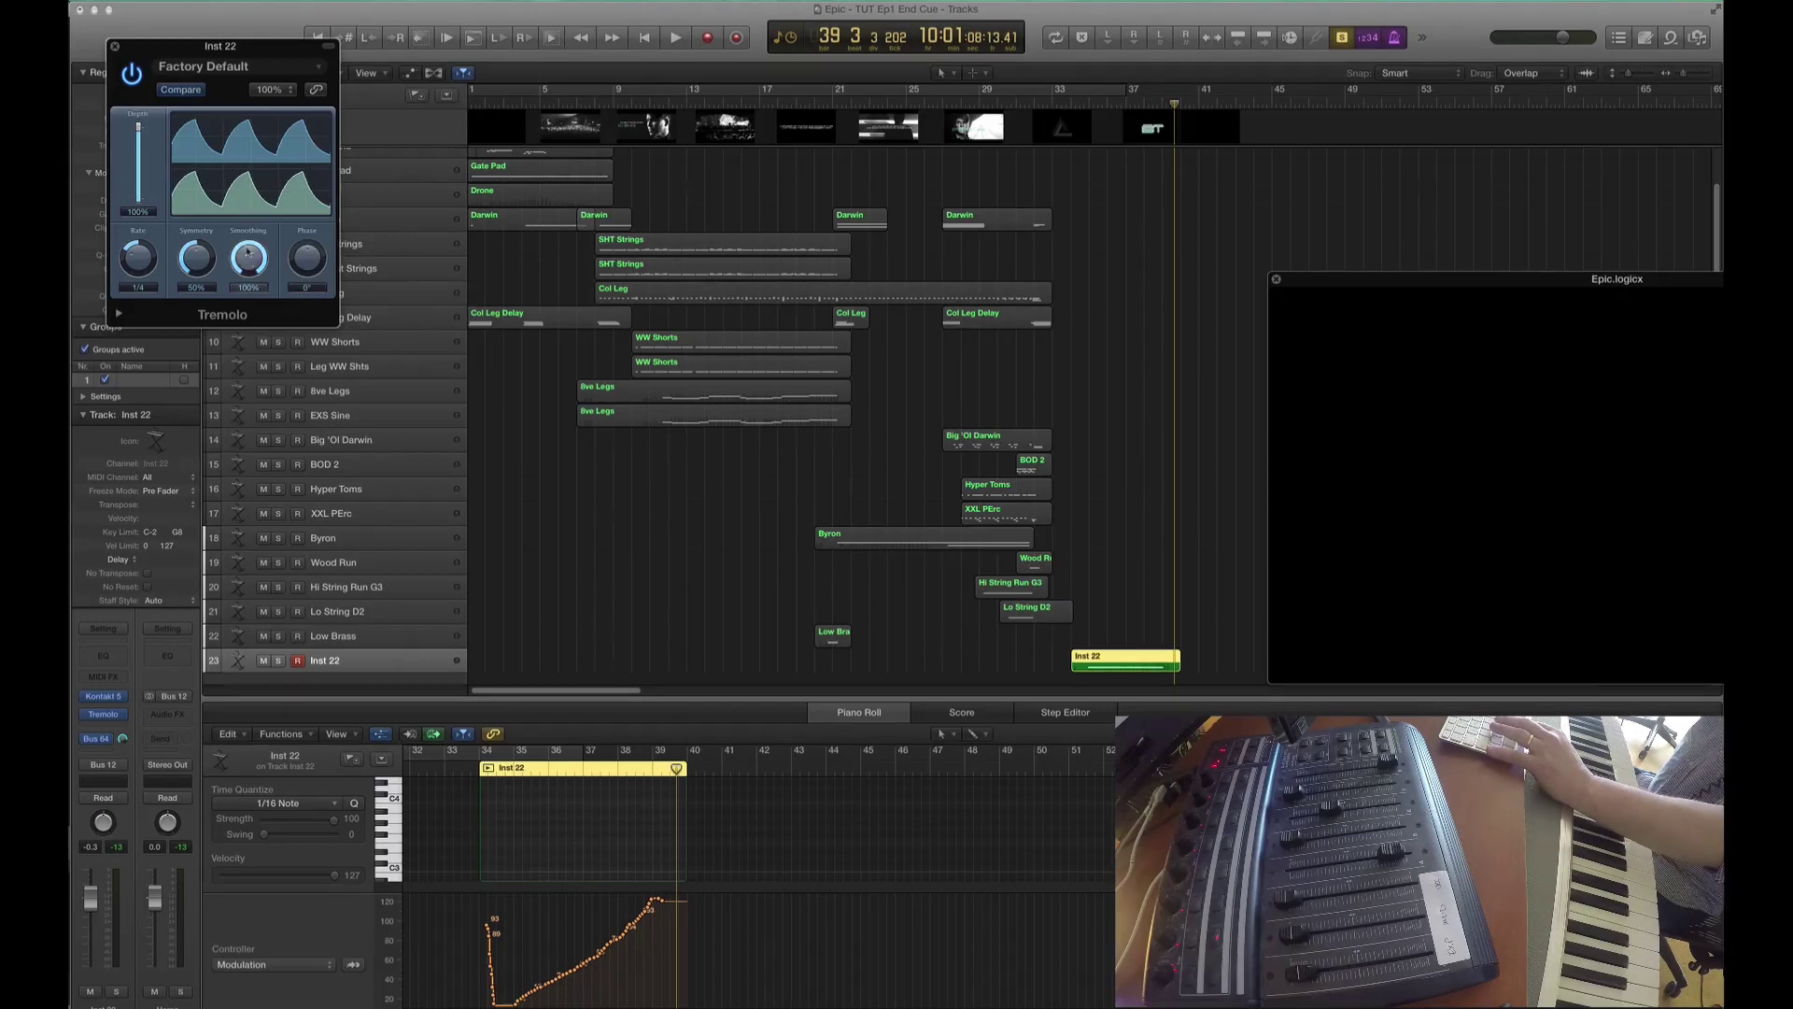
{"action": "left_click_drag", "start_coordinate": [248, 252], "coordinate": [266, 586]}
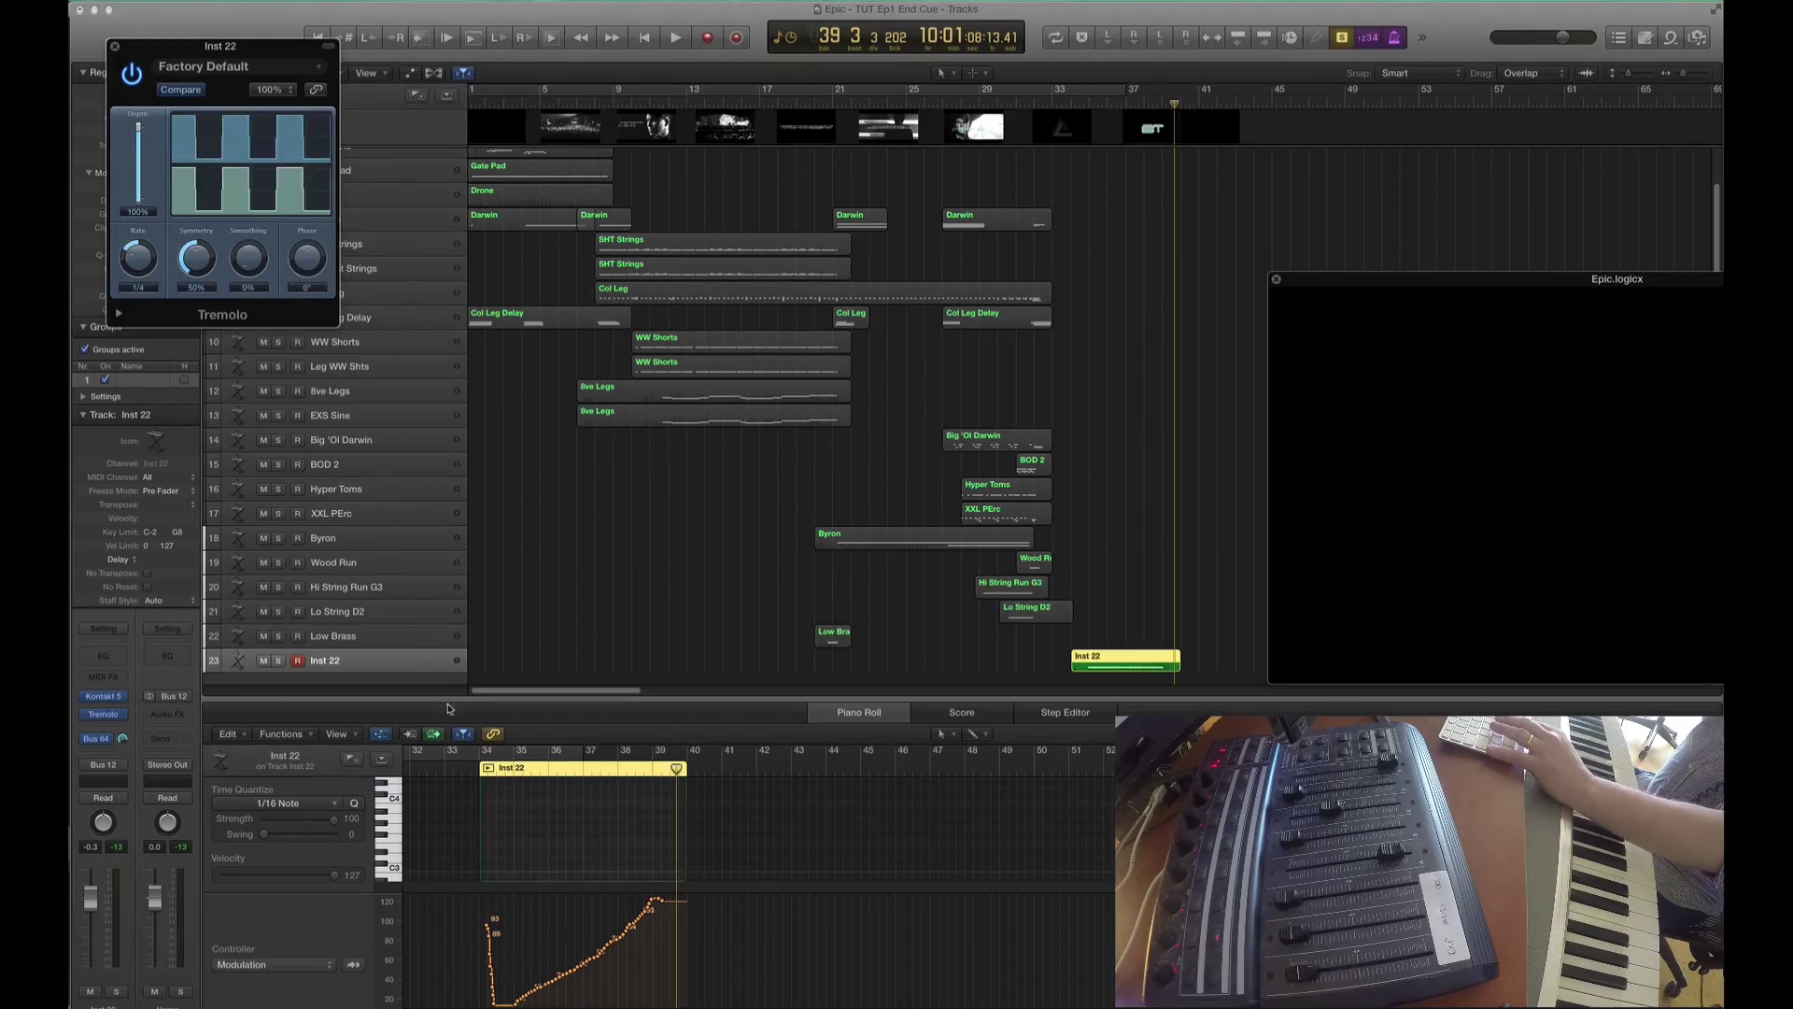
- Show track automation and set up two lanes on Inst 22 for Tremolo Rate and Tremolo Depth
{"action": "key", "text": "a"}
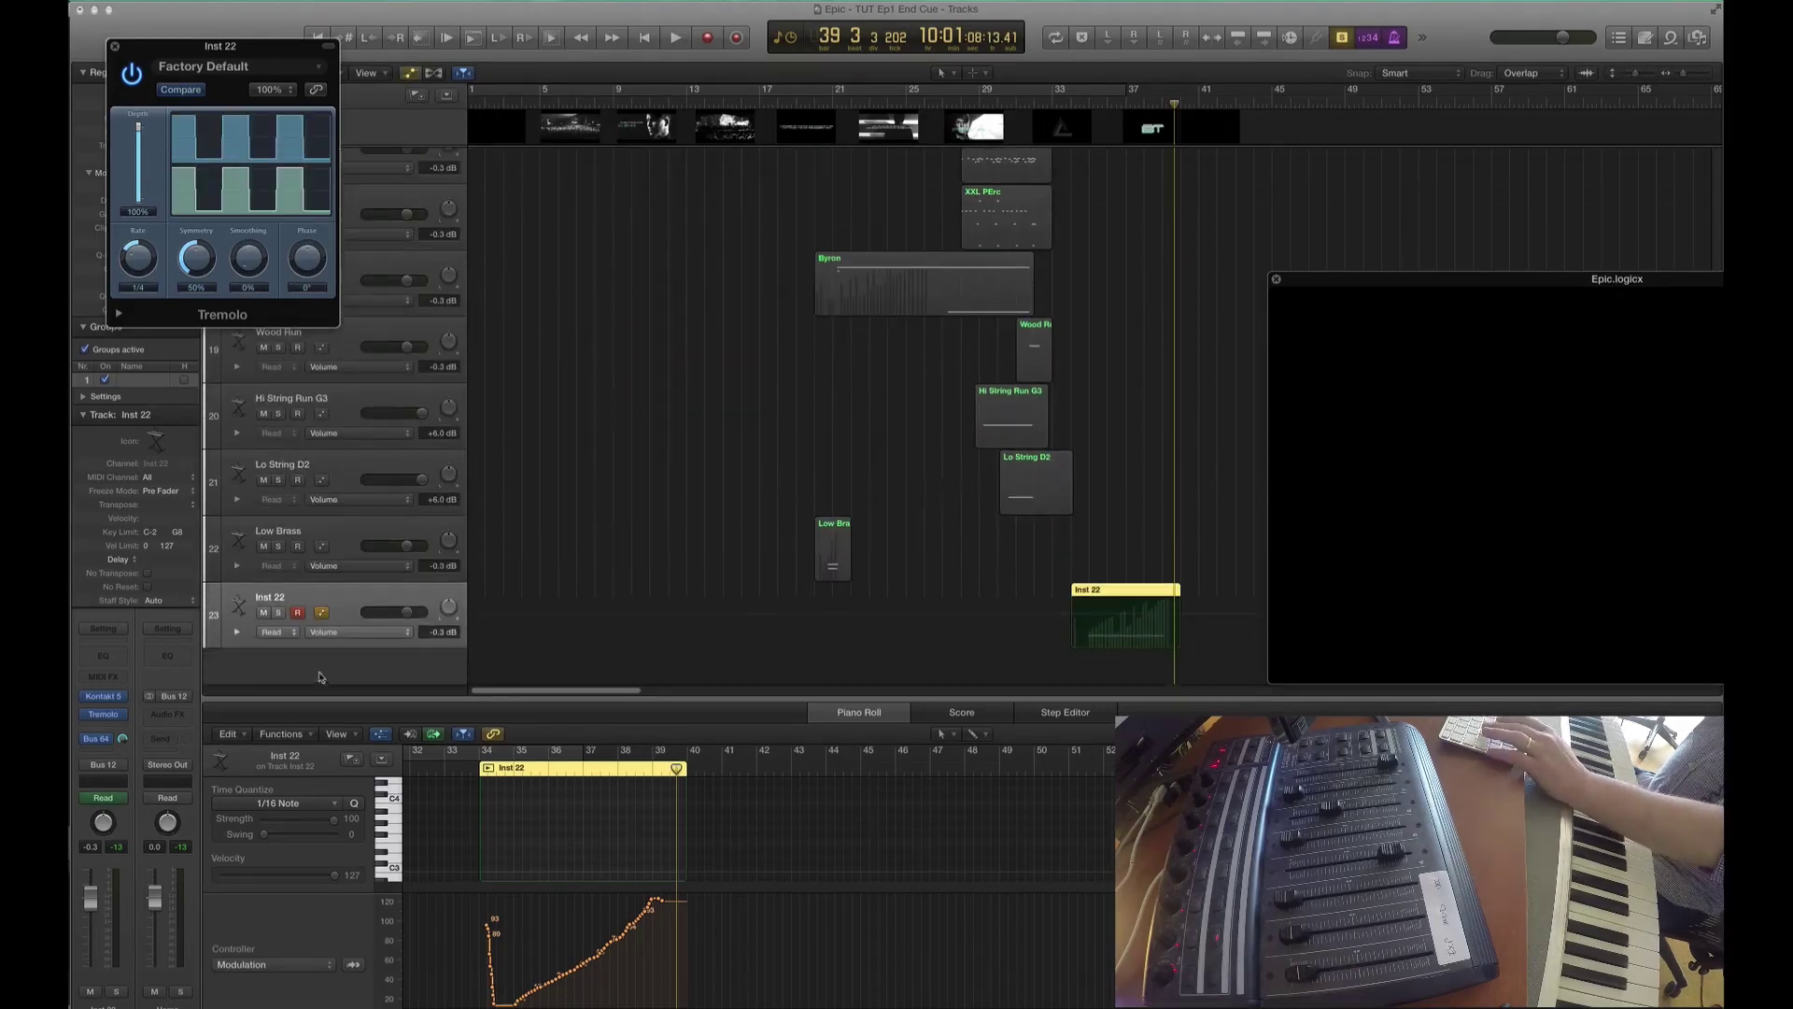
{"action": "left_click", "coordinate": [333, 641]}
{"action": "mouse_move", "coordinate": [367, 600]}
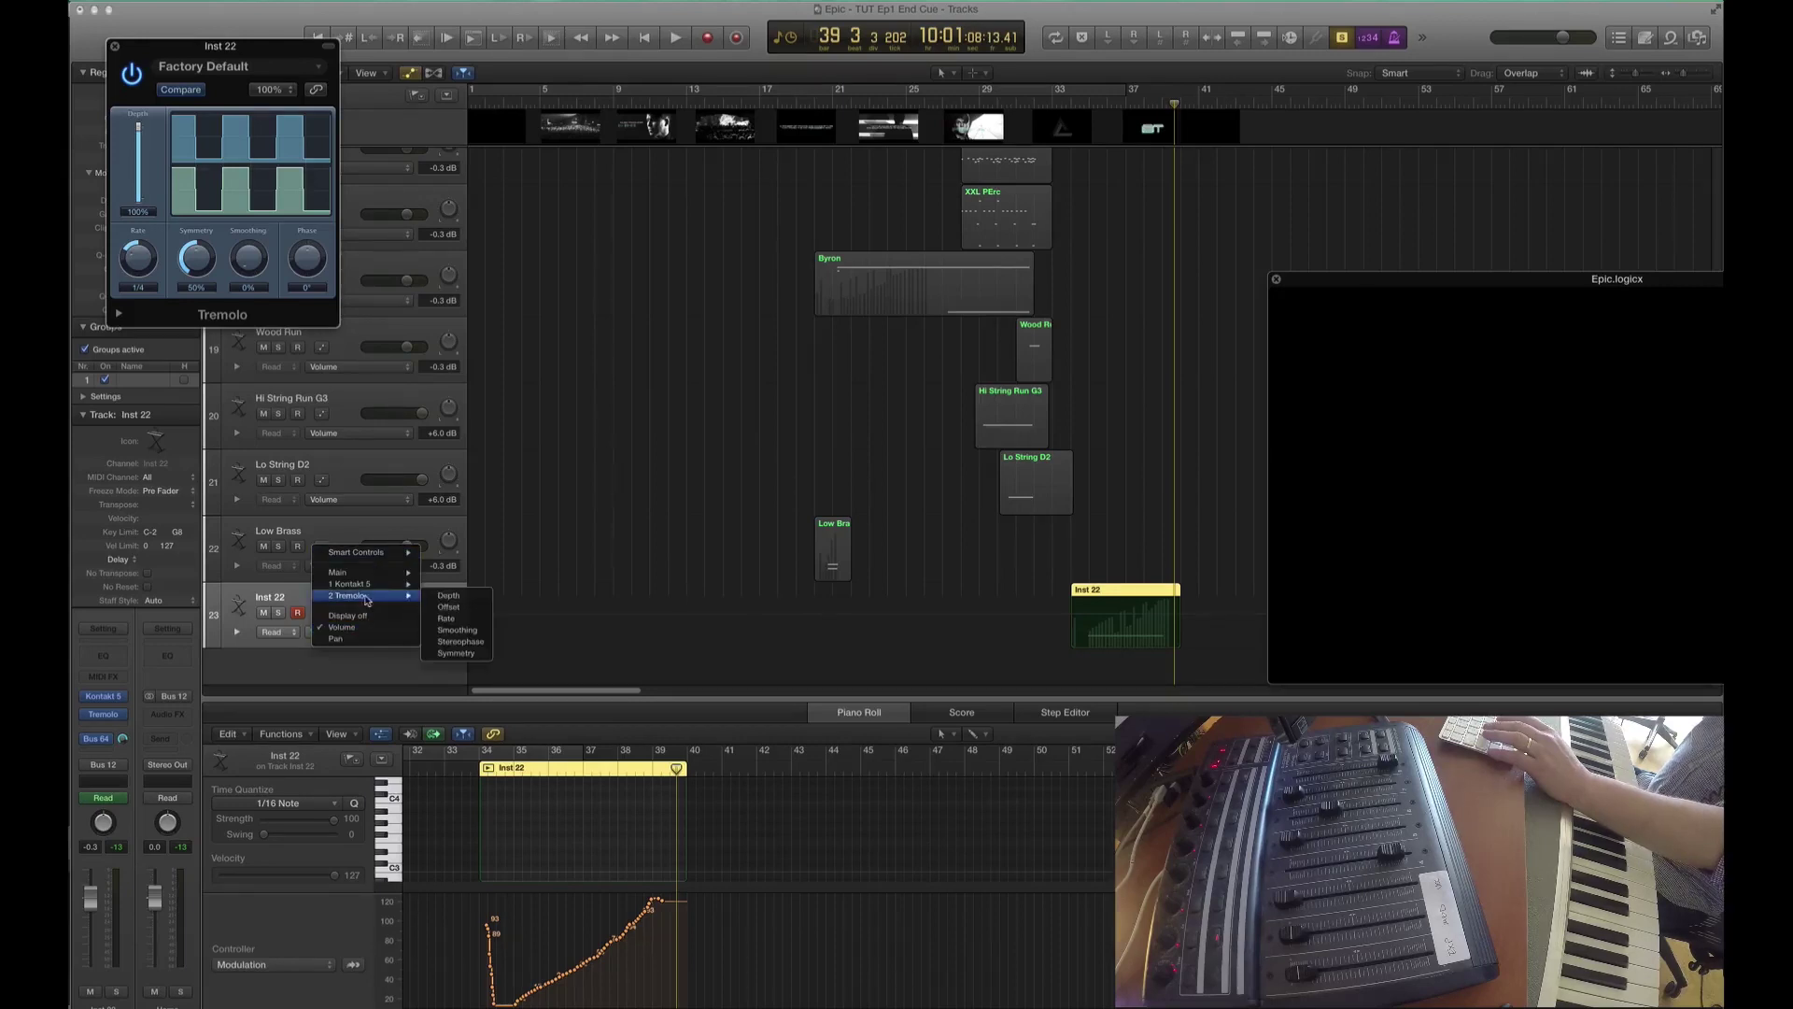
{"action": "left_click", "coordinate": [464, 619]}
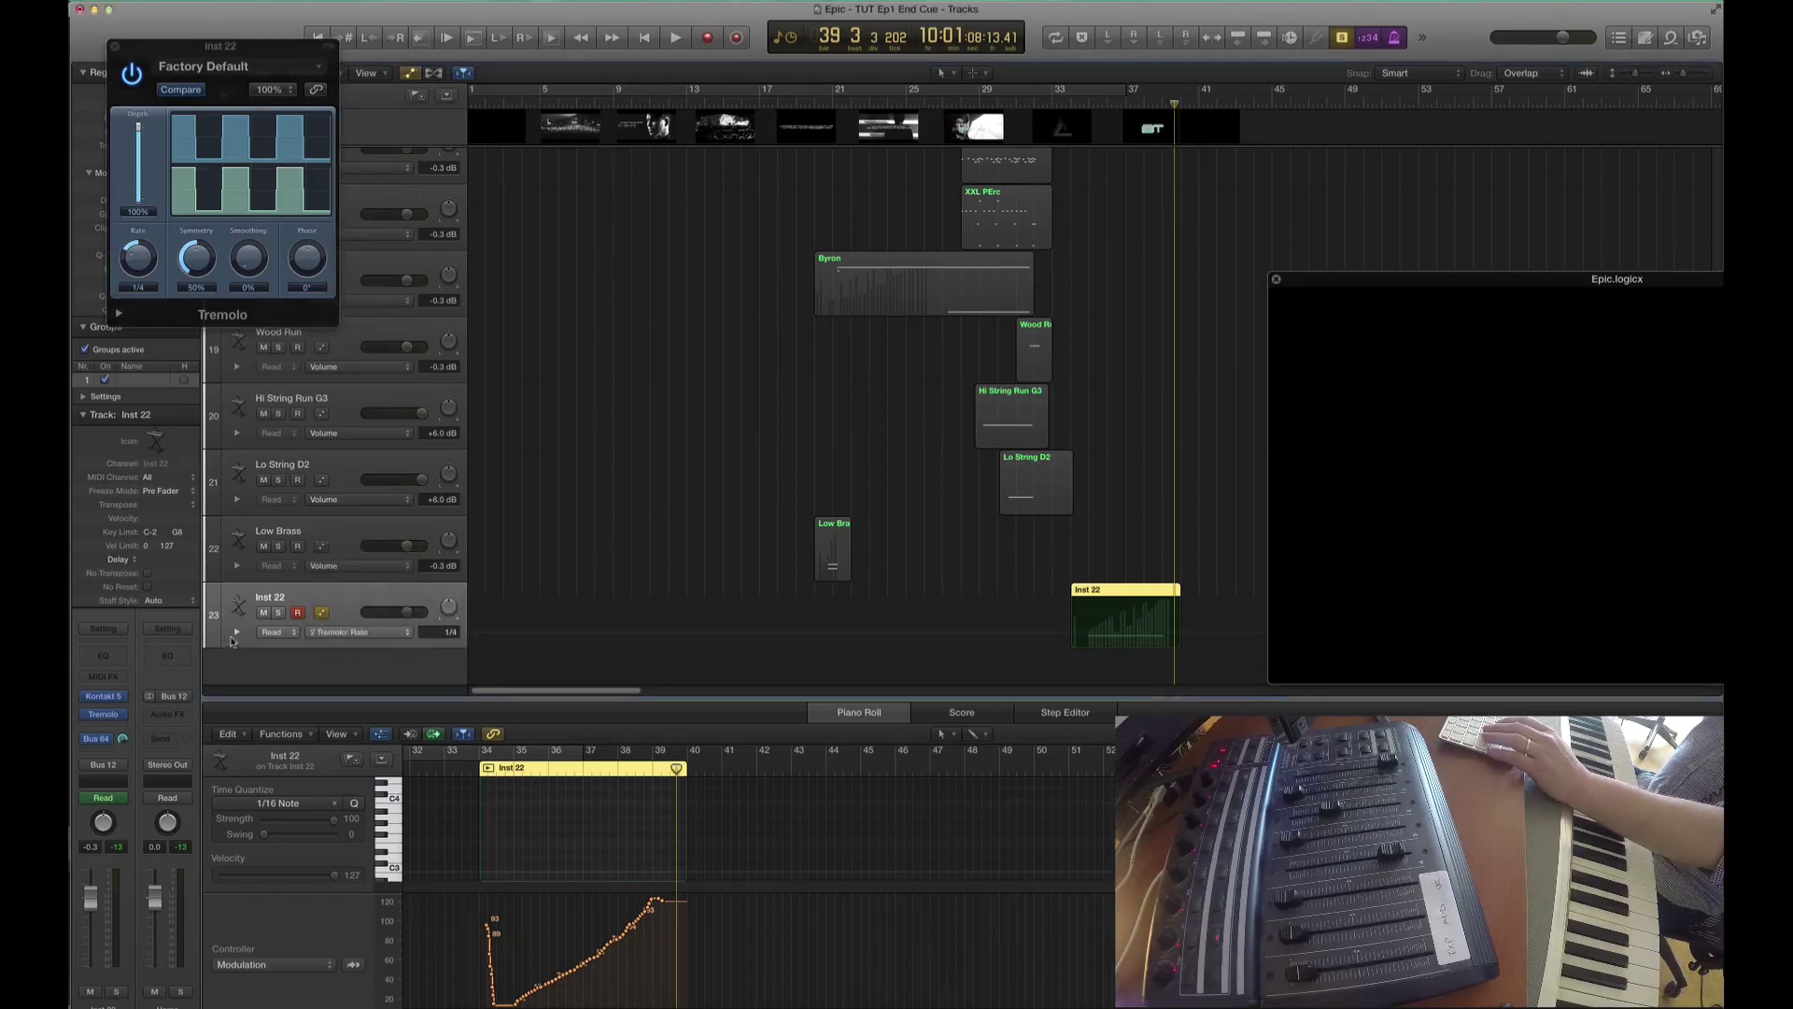
{"action": "left_click", "coordinate": [238, 631]}
{"action": "scroll", "coordinate": [302, 655], "scroll_direction": "down", "scroll_amount": 2}
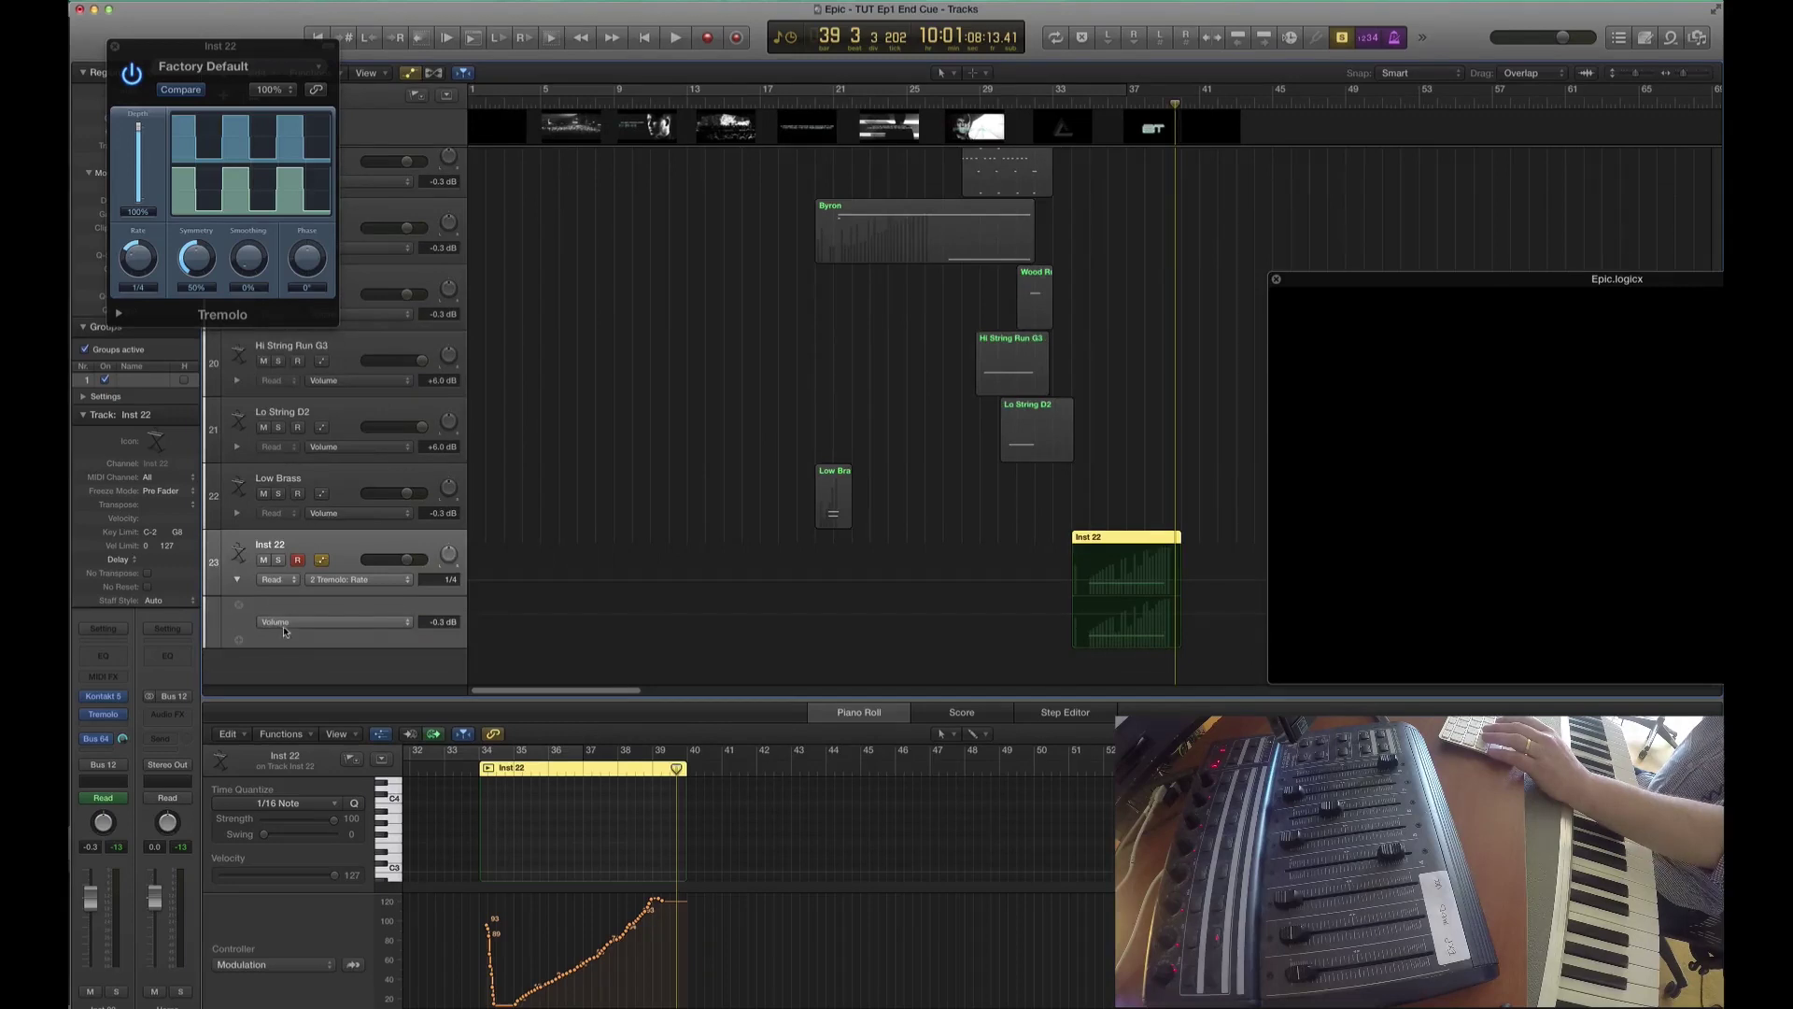
{"action": "left_click", "coordinate": [285, 632]}
{"action": "mouse_move", "coordinate": [317, 593]}
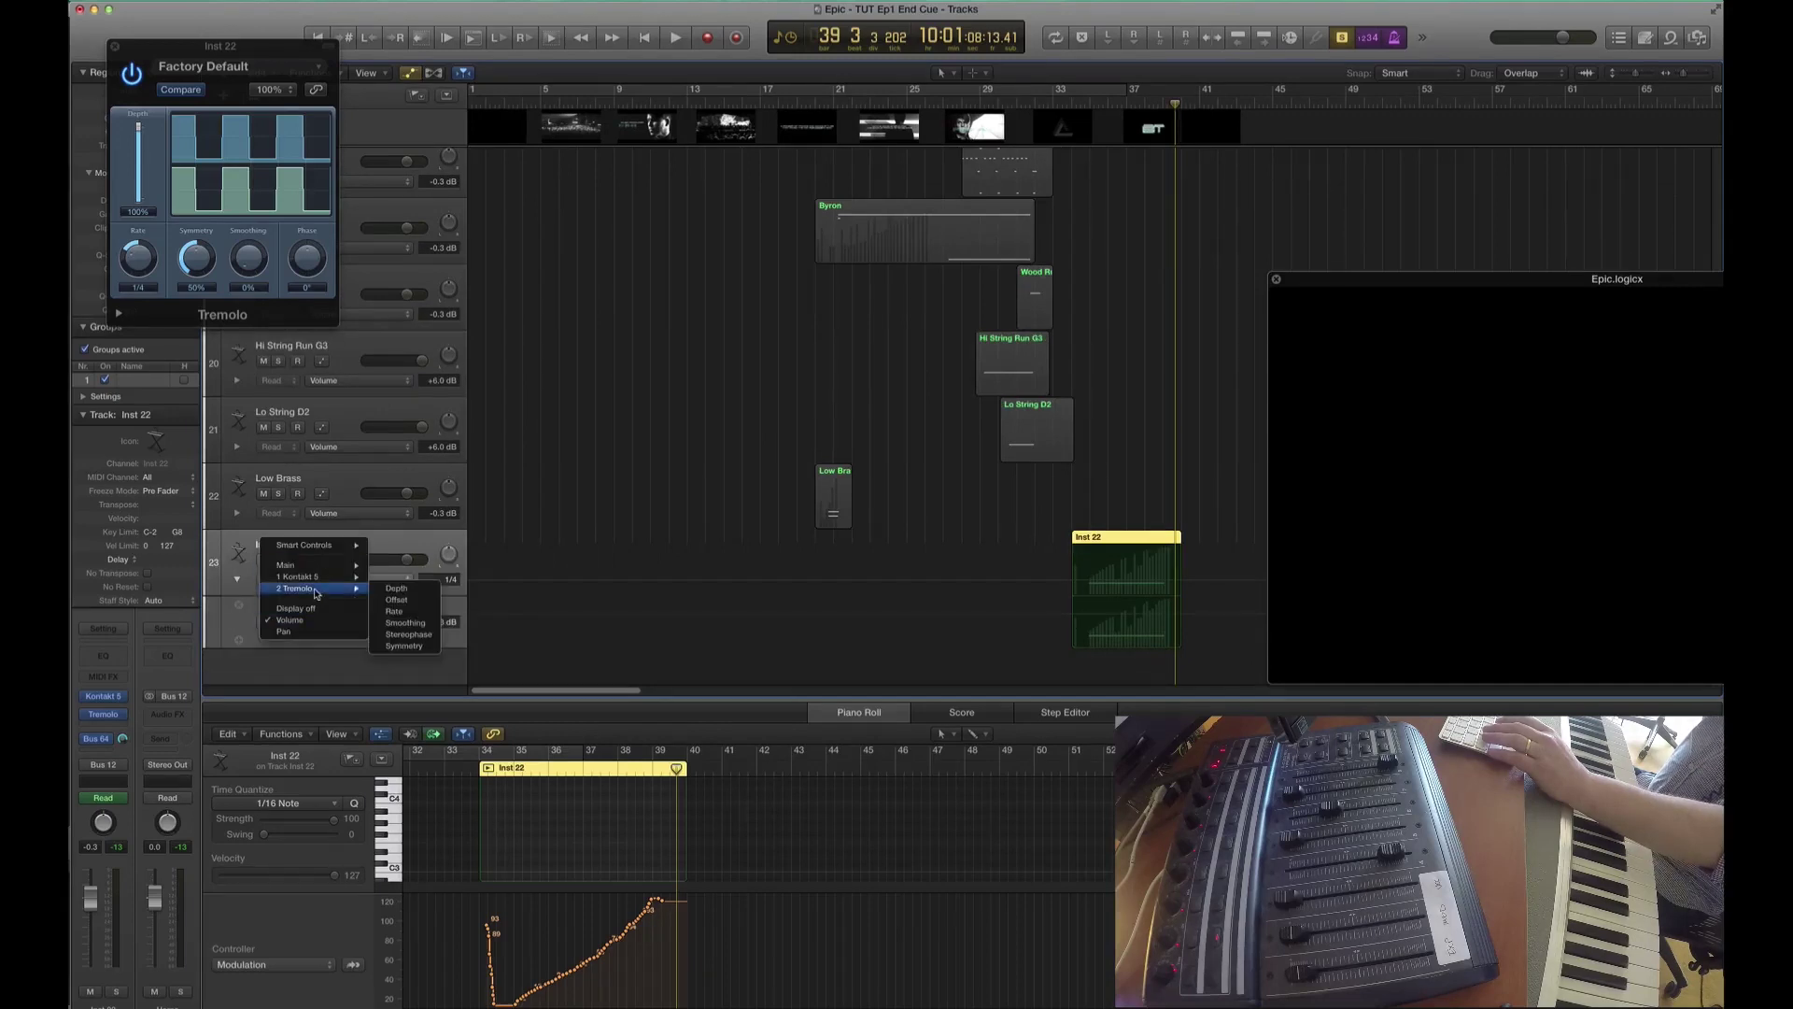
{"action": "left_click", "coordinate": [420, 591]}
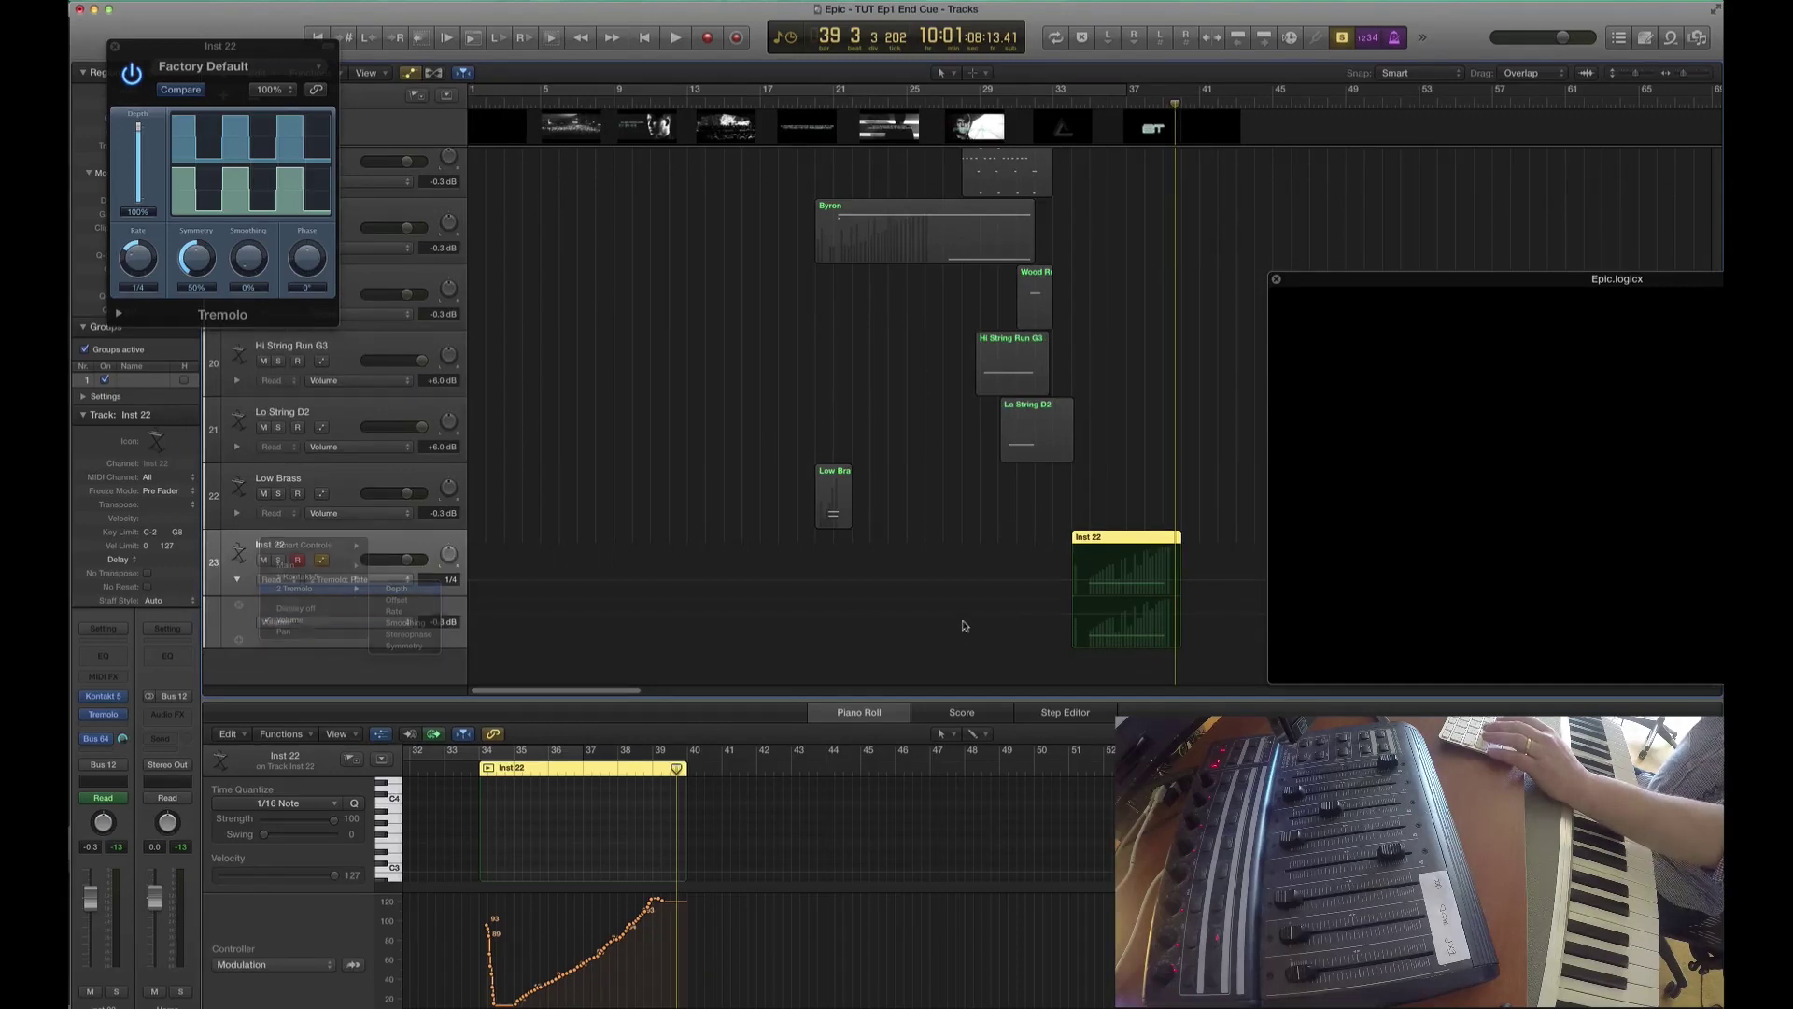
- Automate Tremolo Depth from 0% at bar 34 to 100% near bar 36, and Tremolo Rate from 1/4 through DC to 1/2d across the region
{"action": "left_click", "coordinate": [1113, 606]}
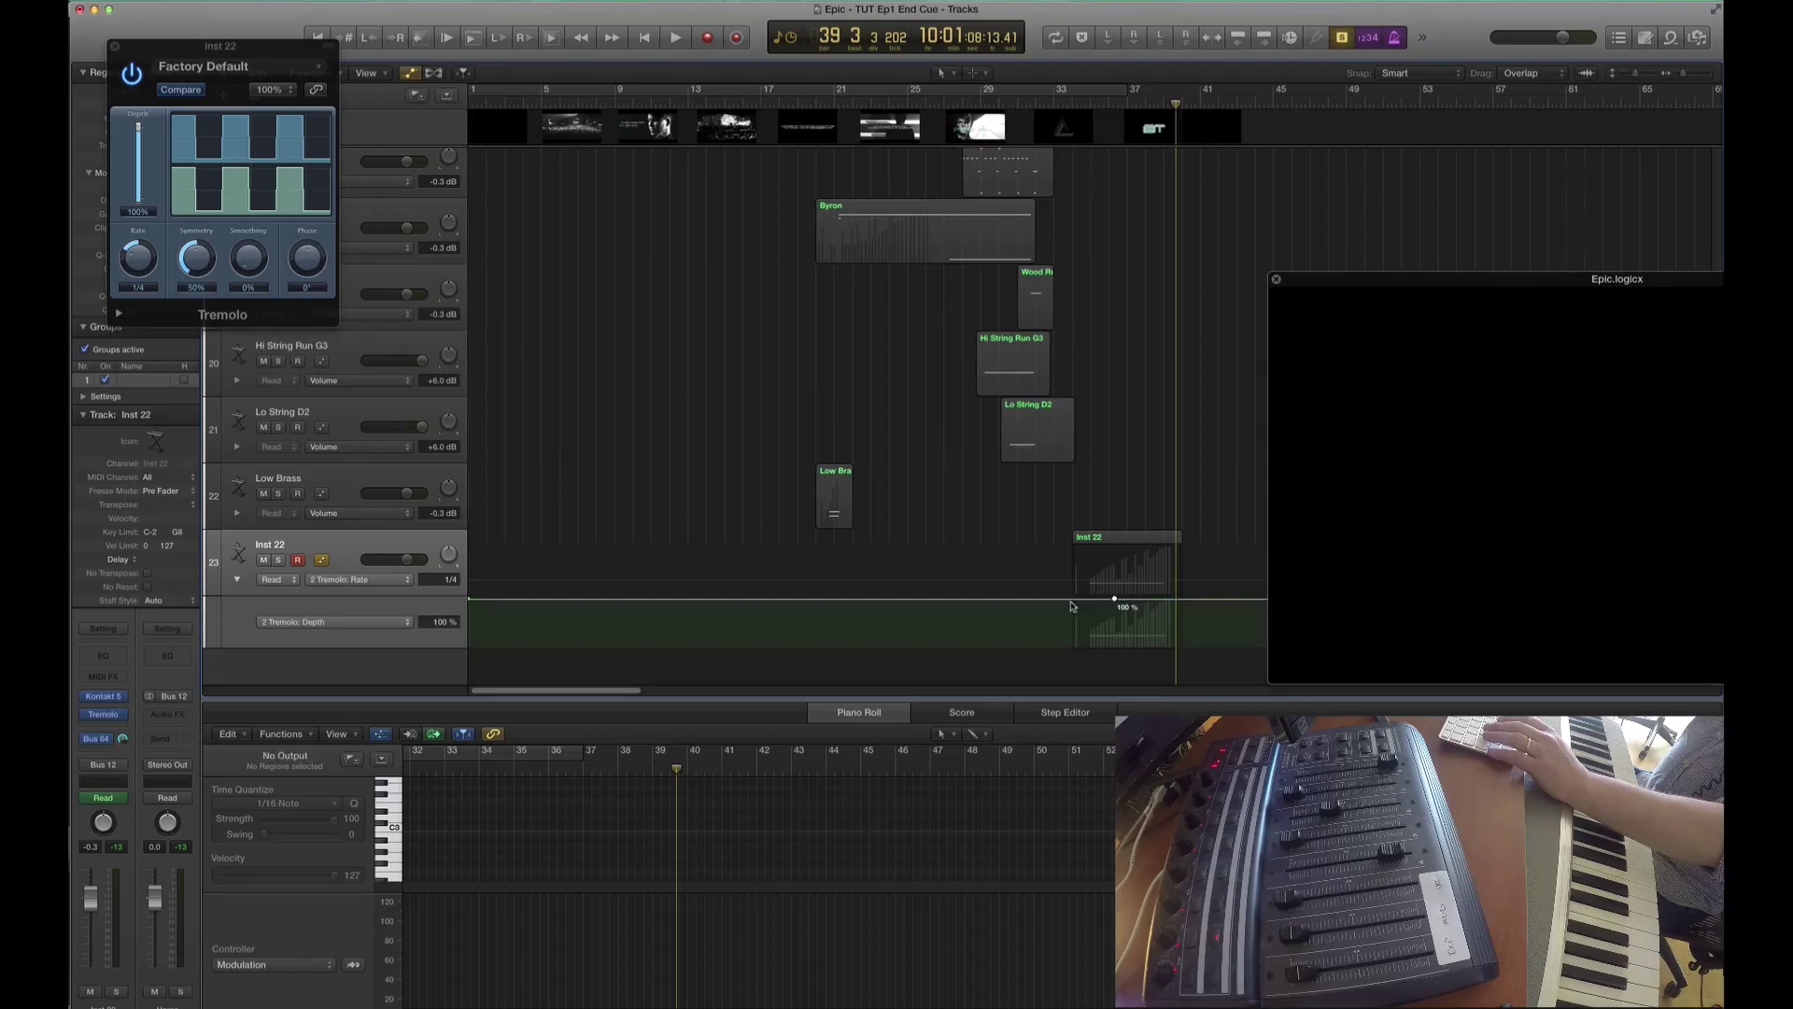
{"action": "left_click_drag", "start_coordinate": [1071, 597], "coordinate": [1072, 646]}
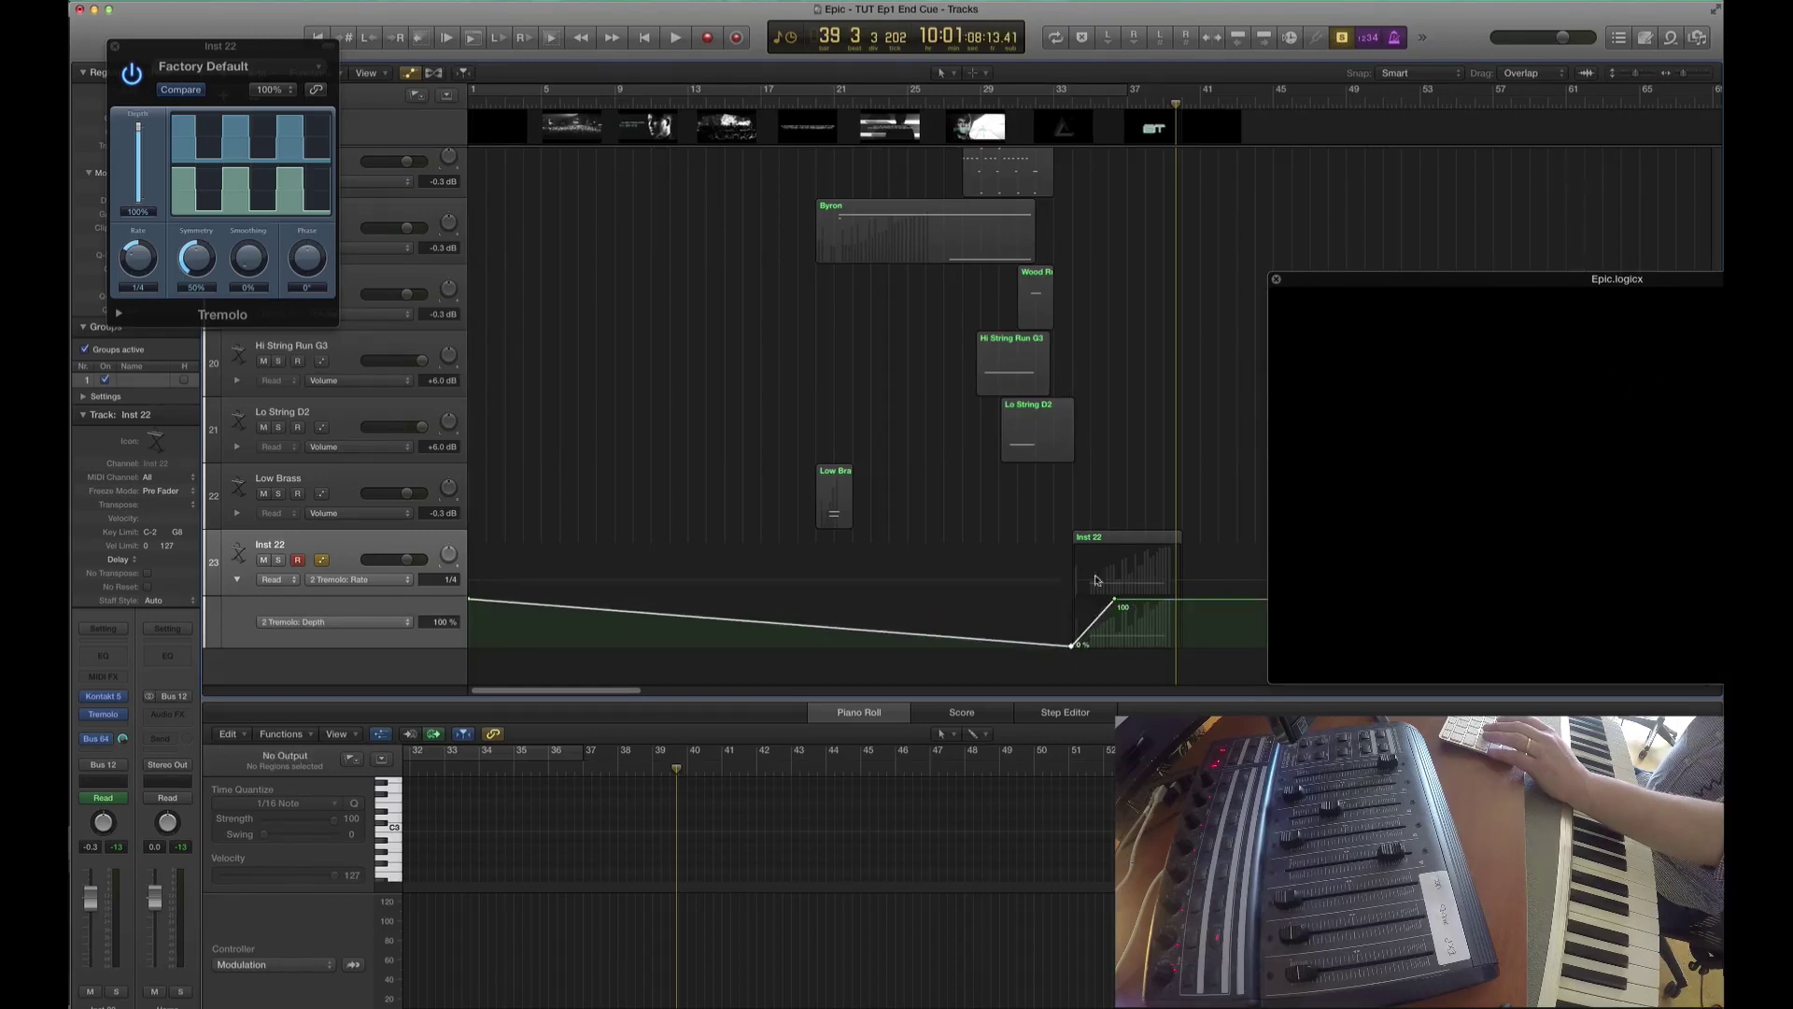
{"action": "left_click", "coordinate": [1096, 580]}
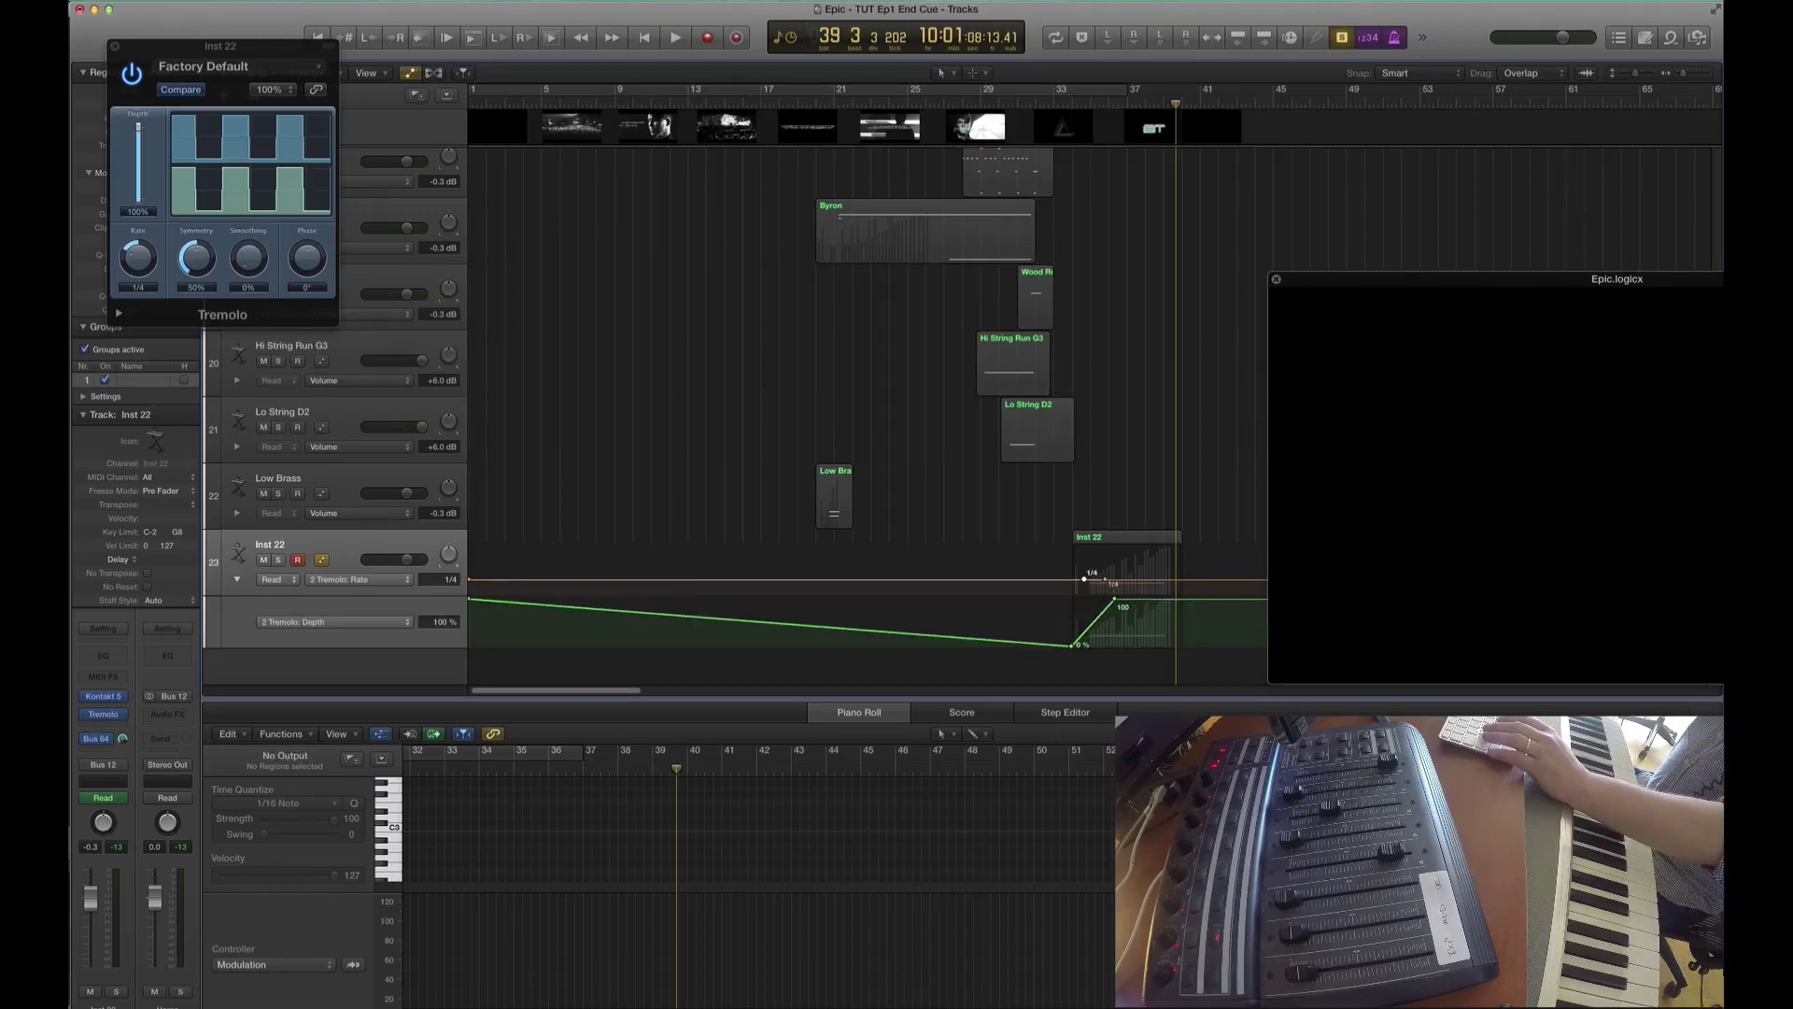
{"action": "left_click_drag", "start_coordinate": [1105, 579], "coordinate": [1126, 562]}
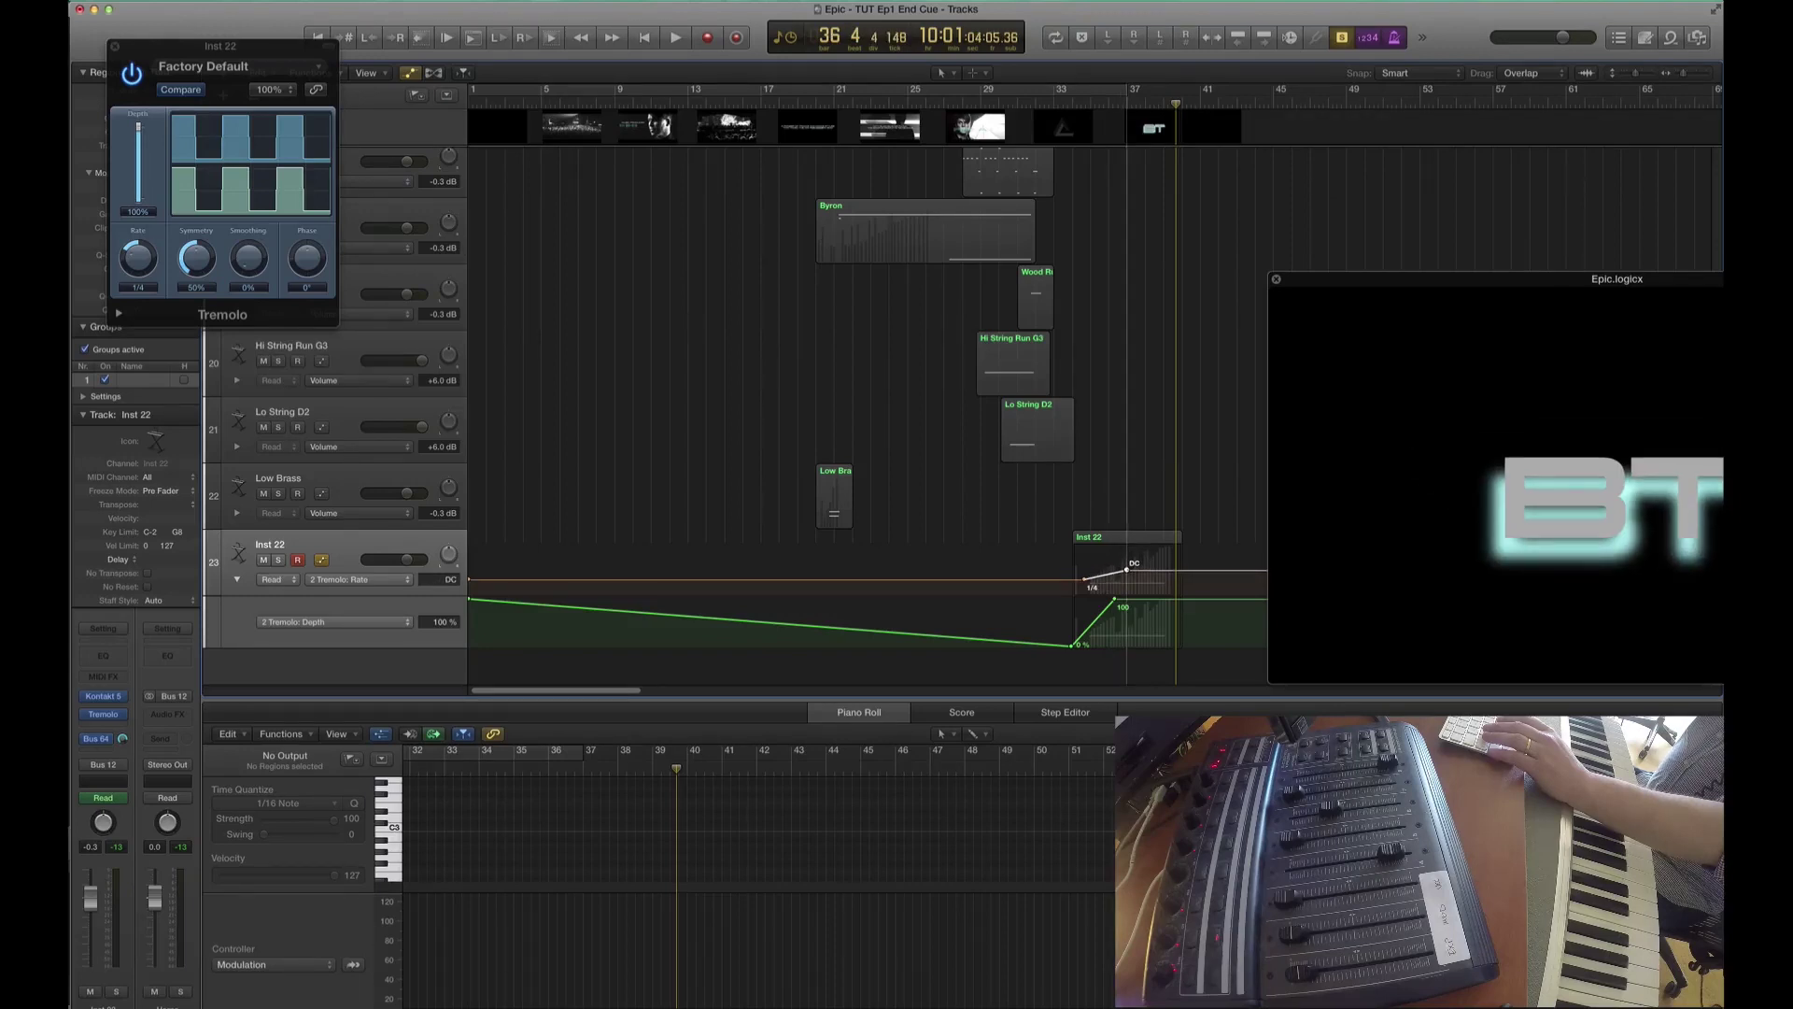
{"action": "left_click_drag", "start_coordinate": [1182, 570], "coordinate": [1166, 585]}
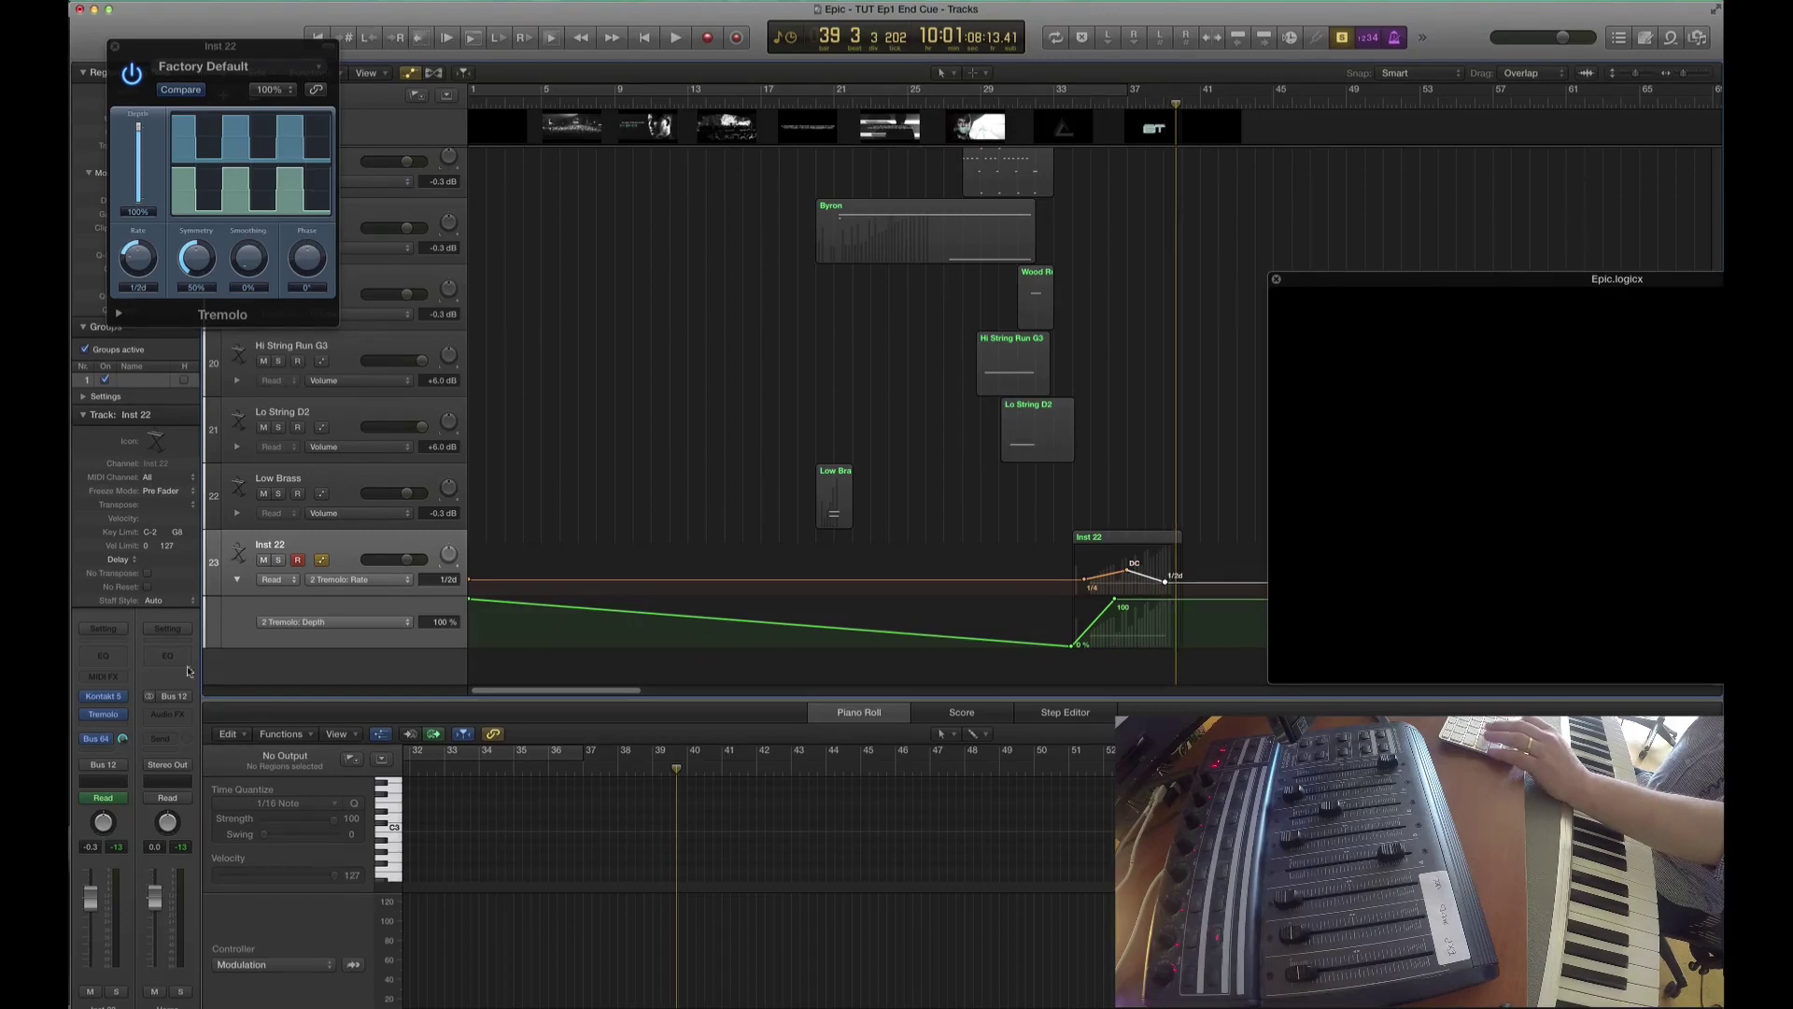
- Add a Bitcrusher after the Tremolo on Inst 22 and set its downsampling to 1x
{"action": "left_click", "coordinate": [103, 725]}
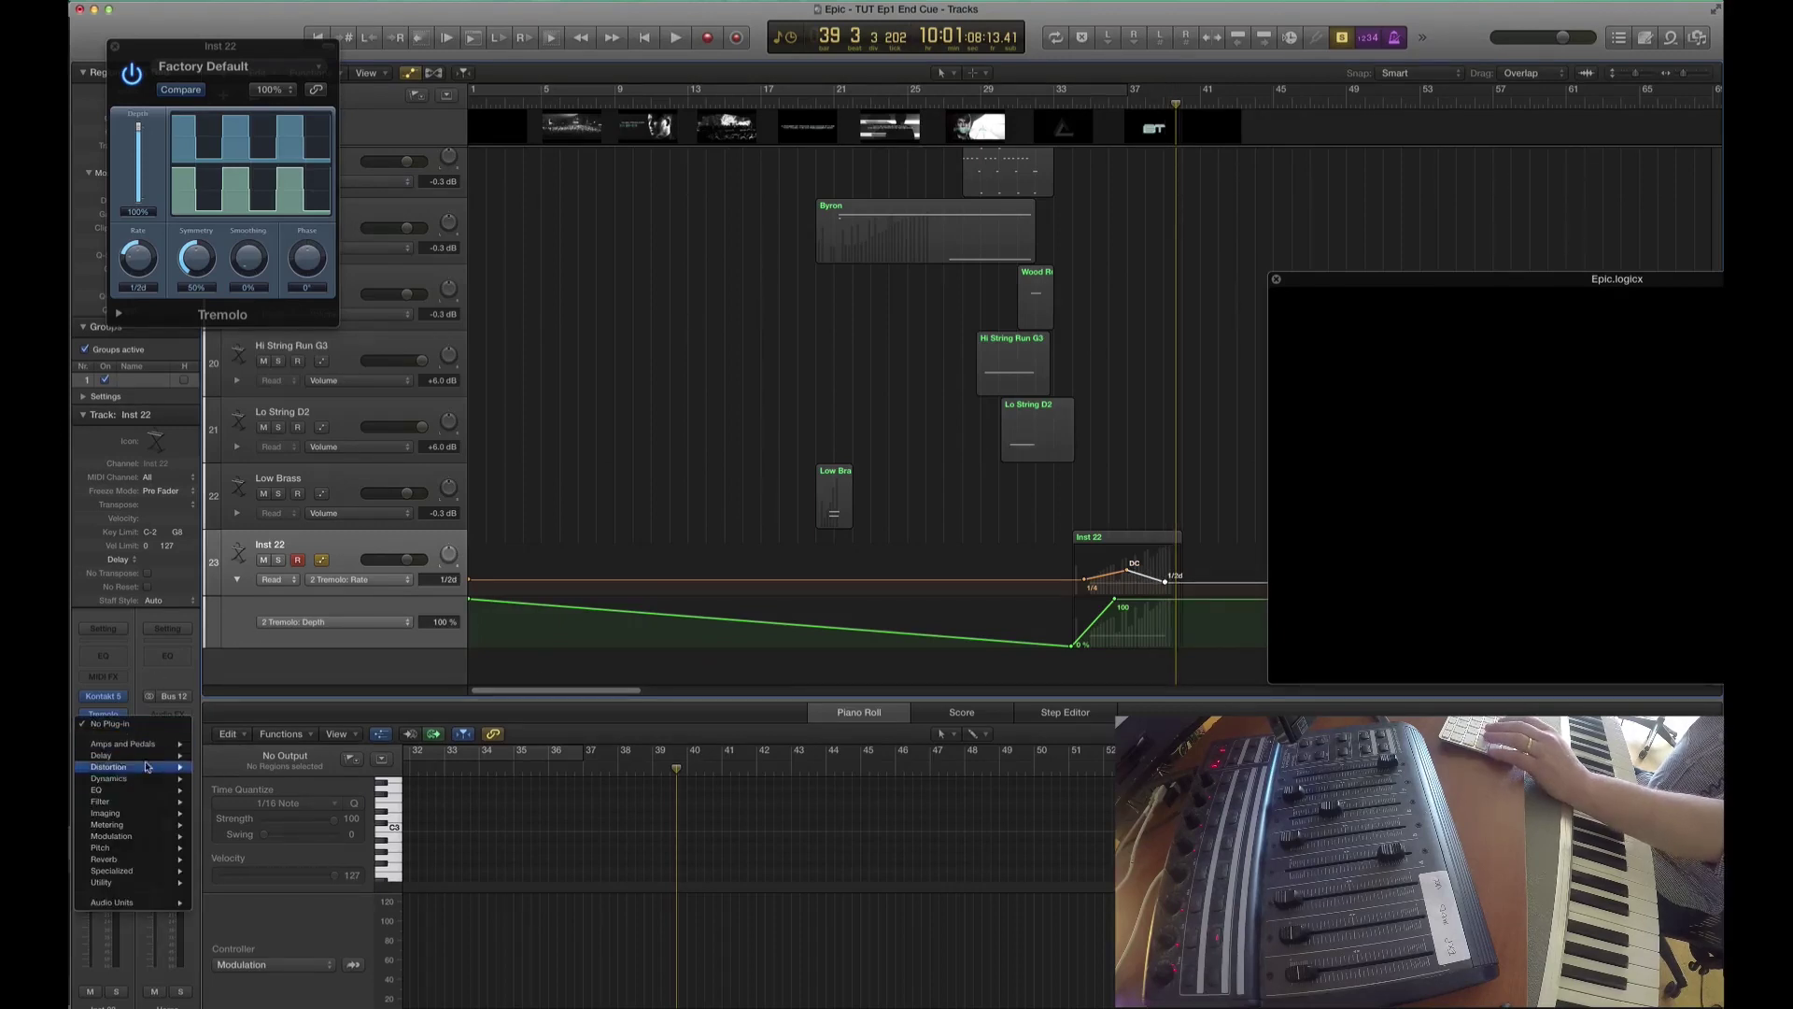
{"action": "mouse_move", "coordinate": [168, 773]}
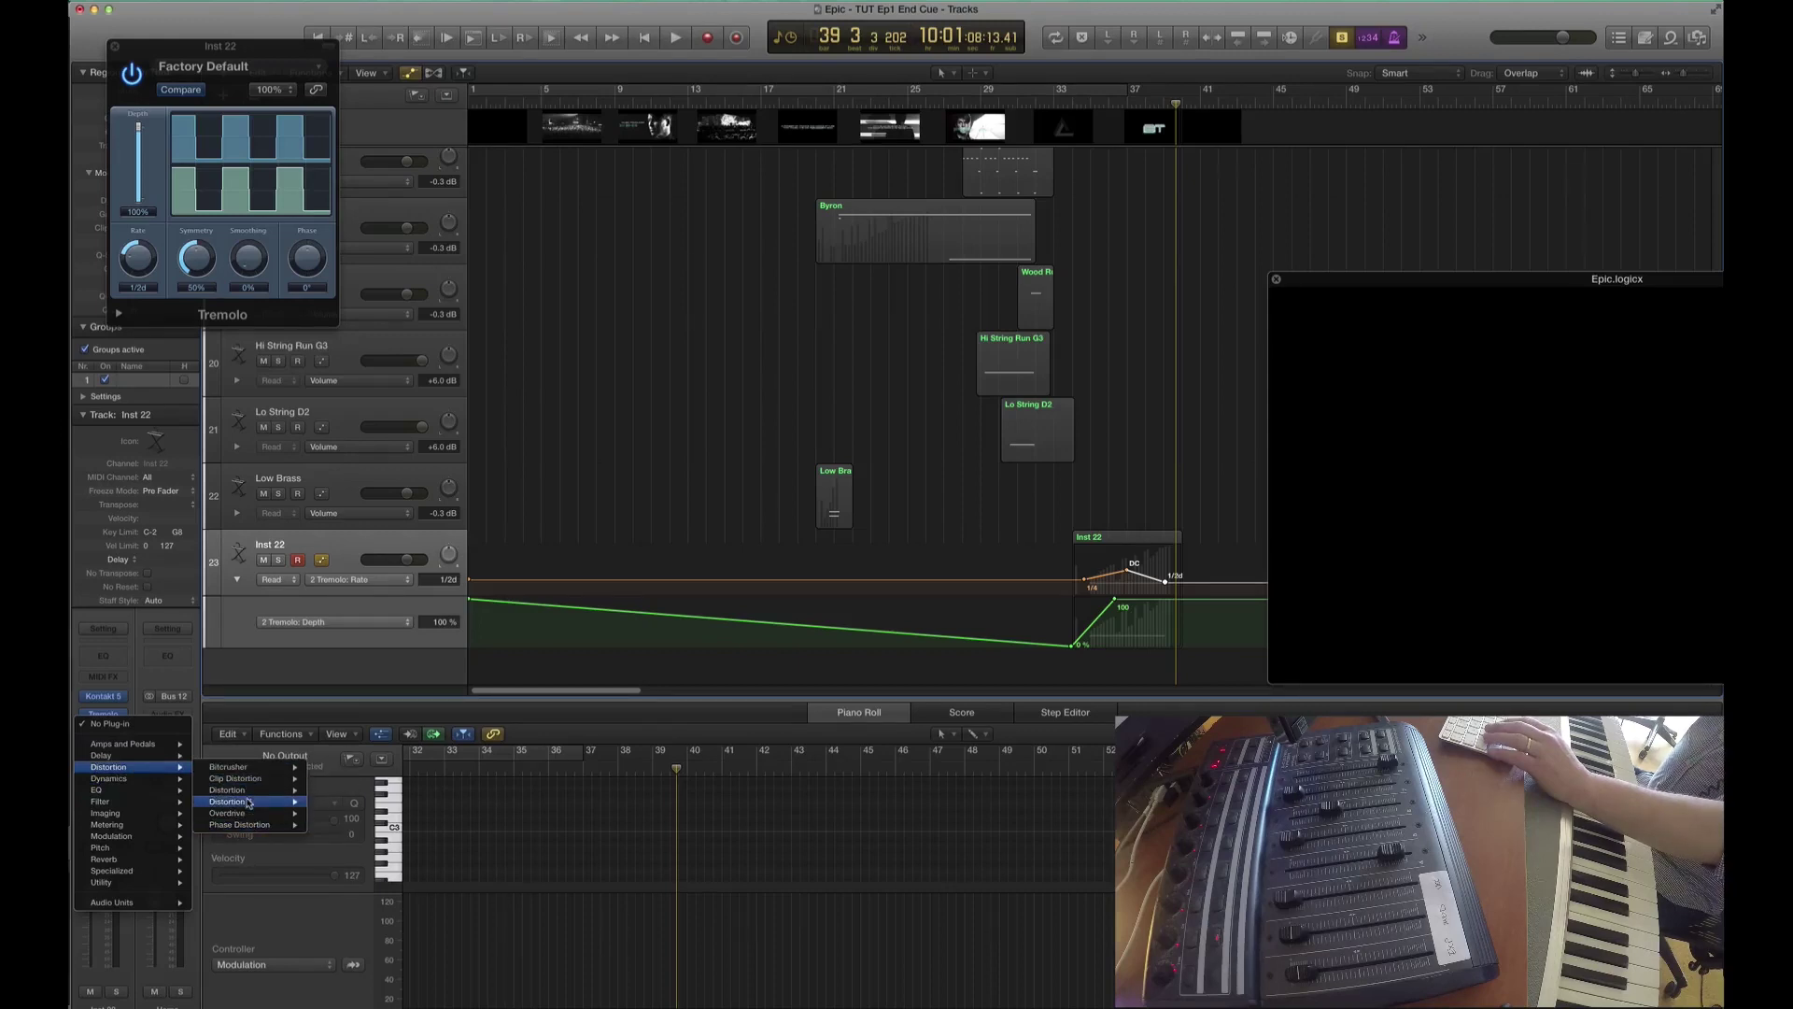
{"action": "mouse_move", "coordinate": [246, 792]}
{"action": "left_click", "coordinate": [334, 768]}
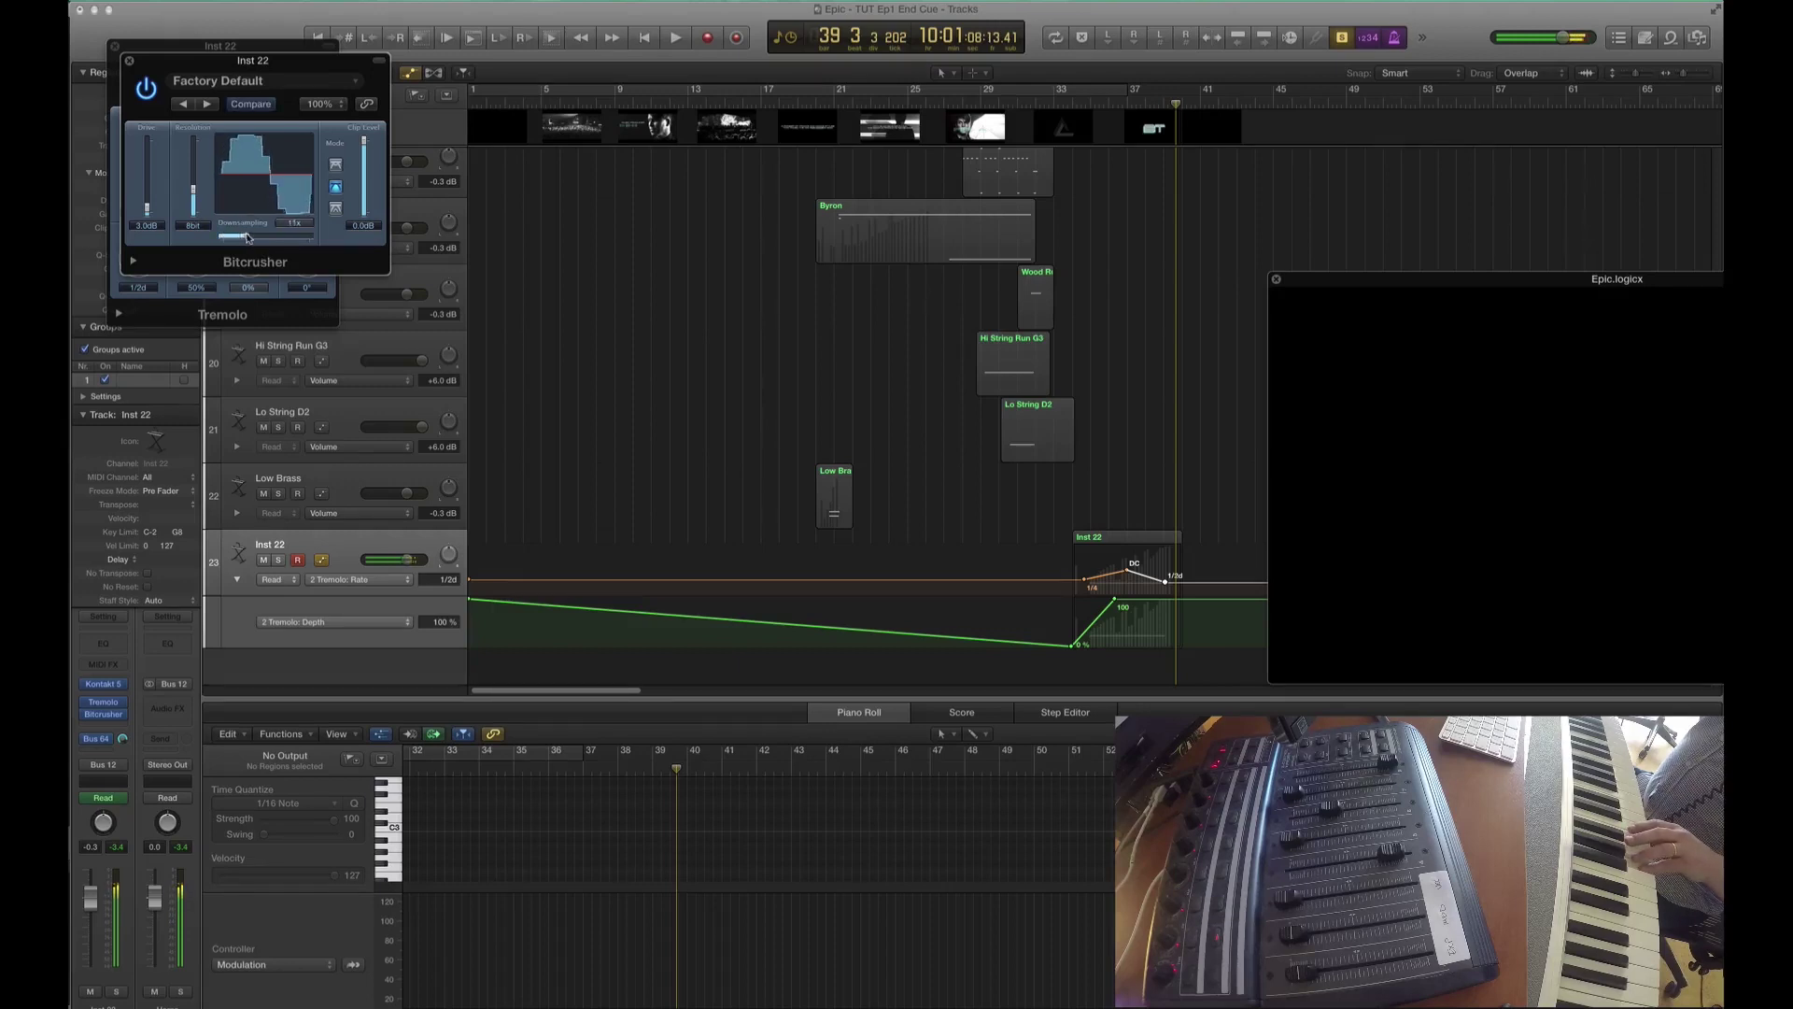
{"action": "left_click_drag", "start_coordinate": [235, 238], "coordinate": [222, 237]}
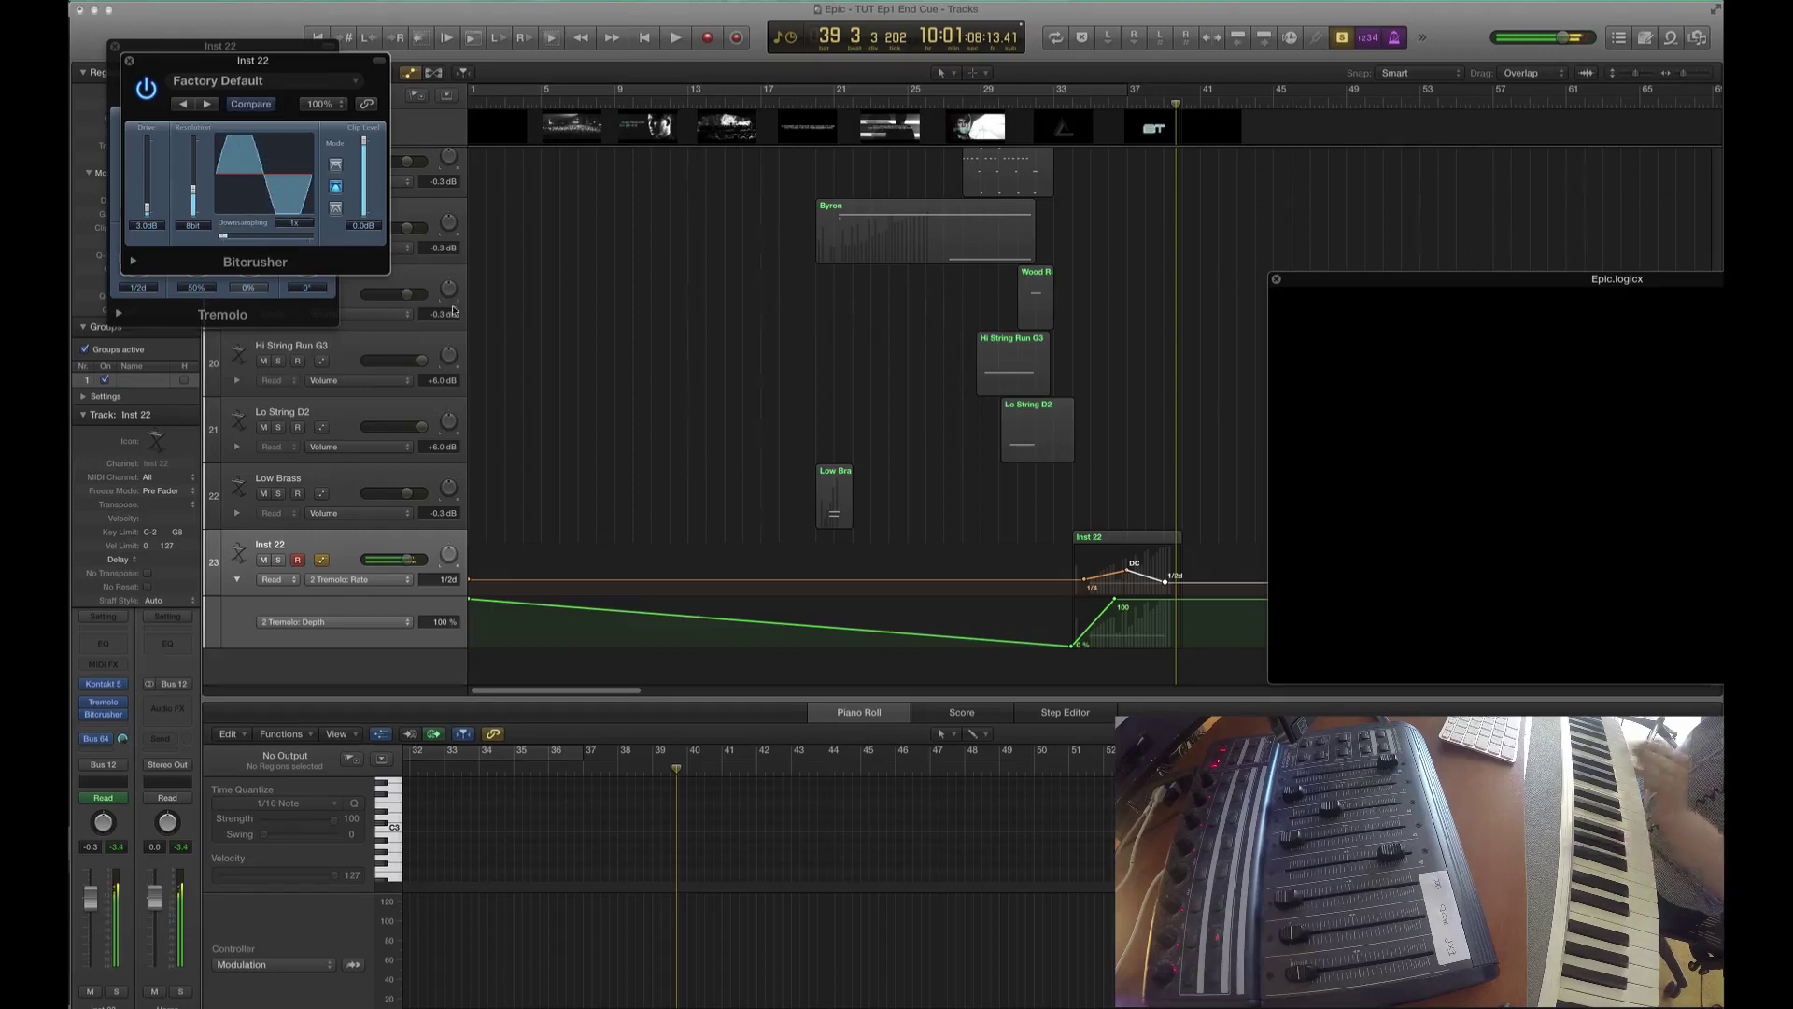
- Add a third automation lane to Inst 22 and assign it to Bitcrusher Downsampling
{"action": "left_click", "coordinate": [300, 622]}
{"action": "left_click", "coordinate": [326, 698]}
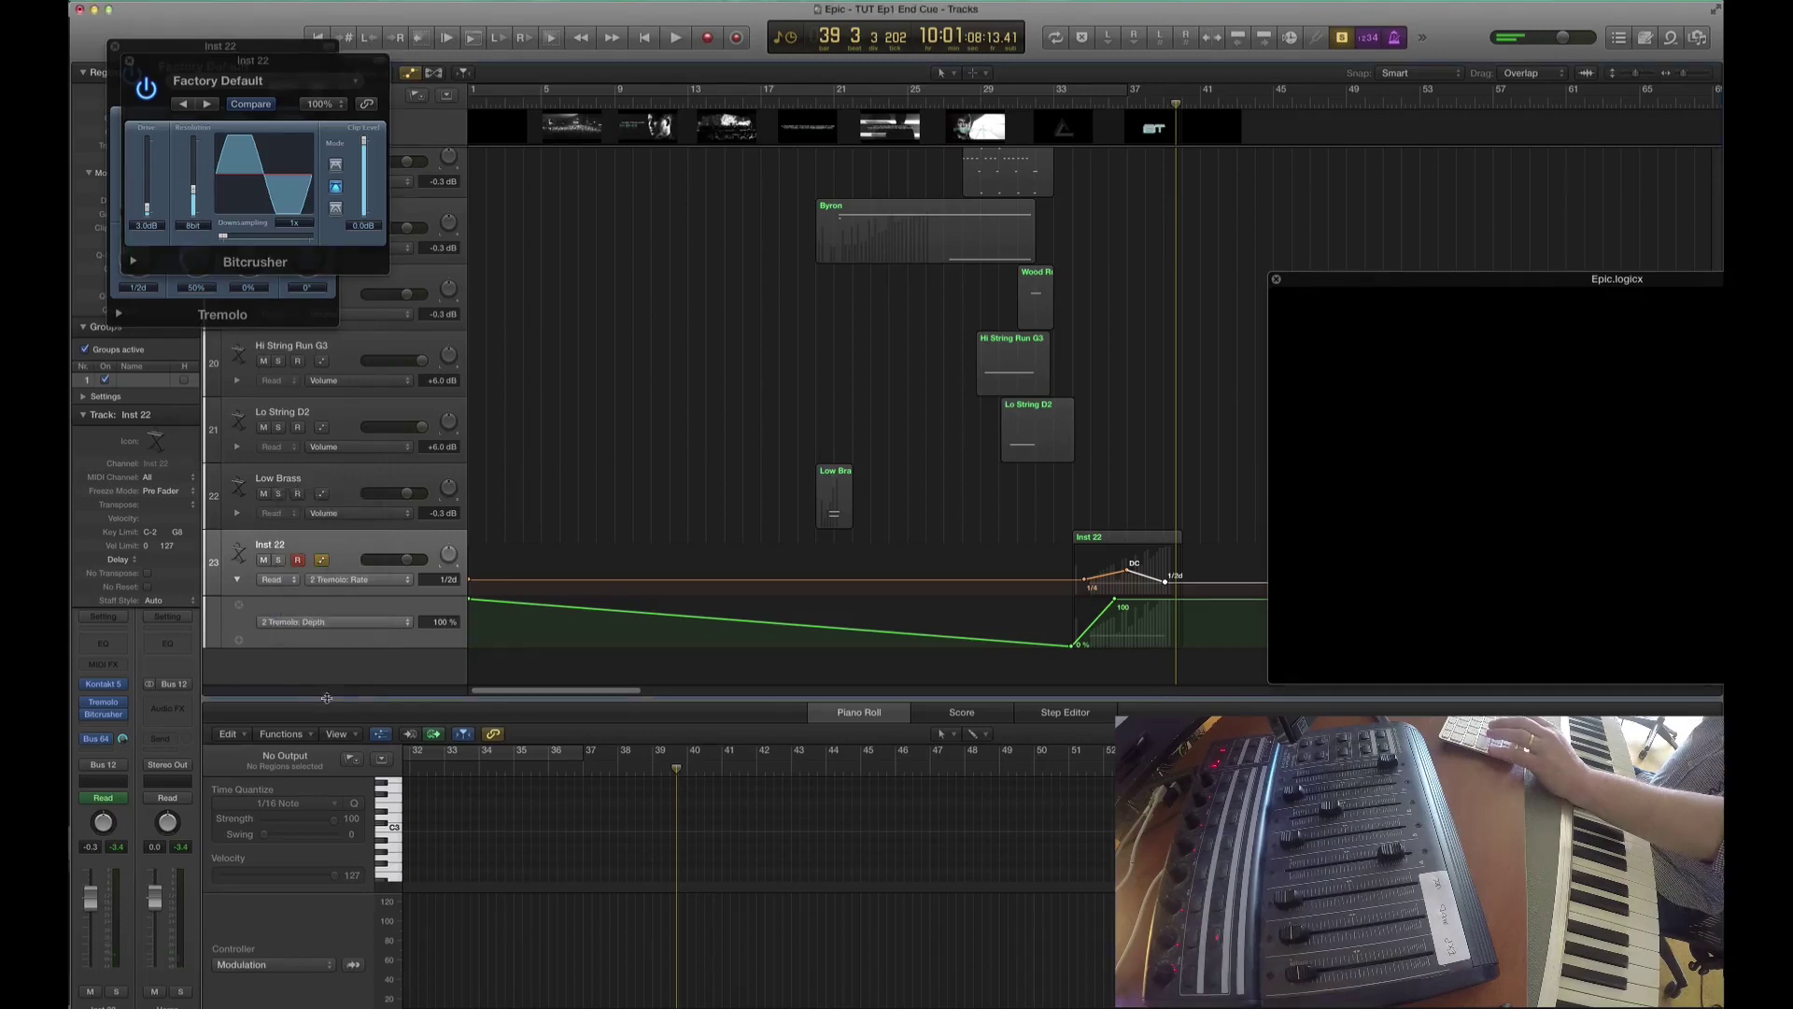
{"action": "left_click", "coordinate": [239, 642]}
{"action": "left_click", "coordinate": [289, 674]}
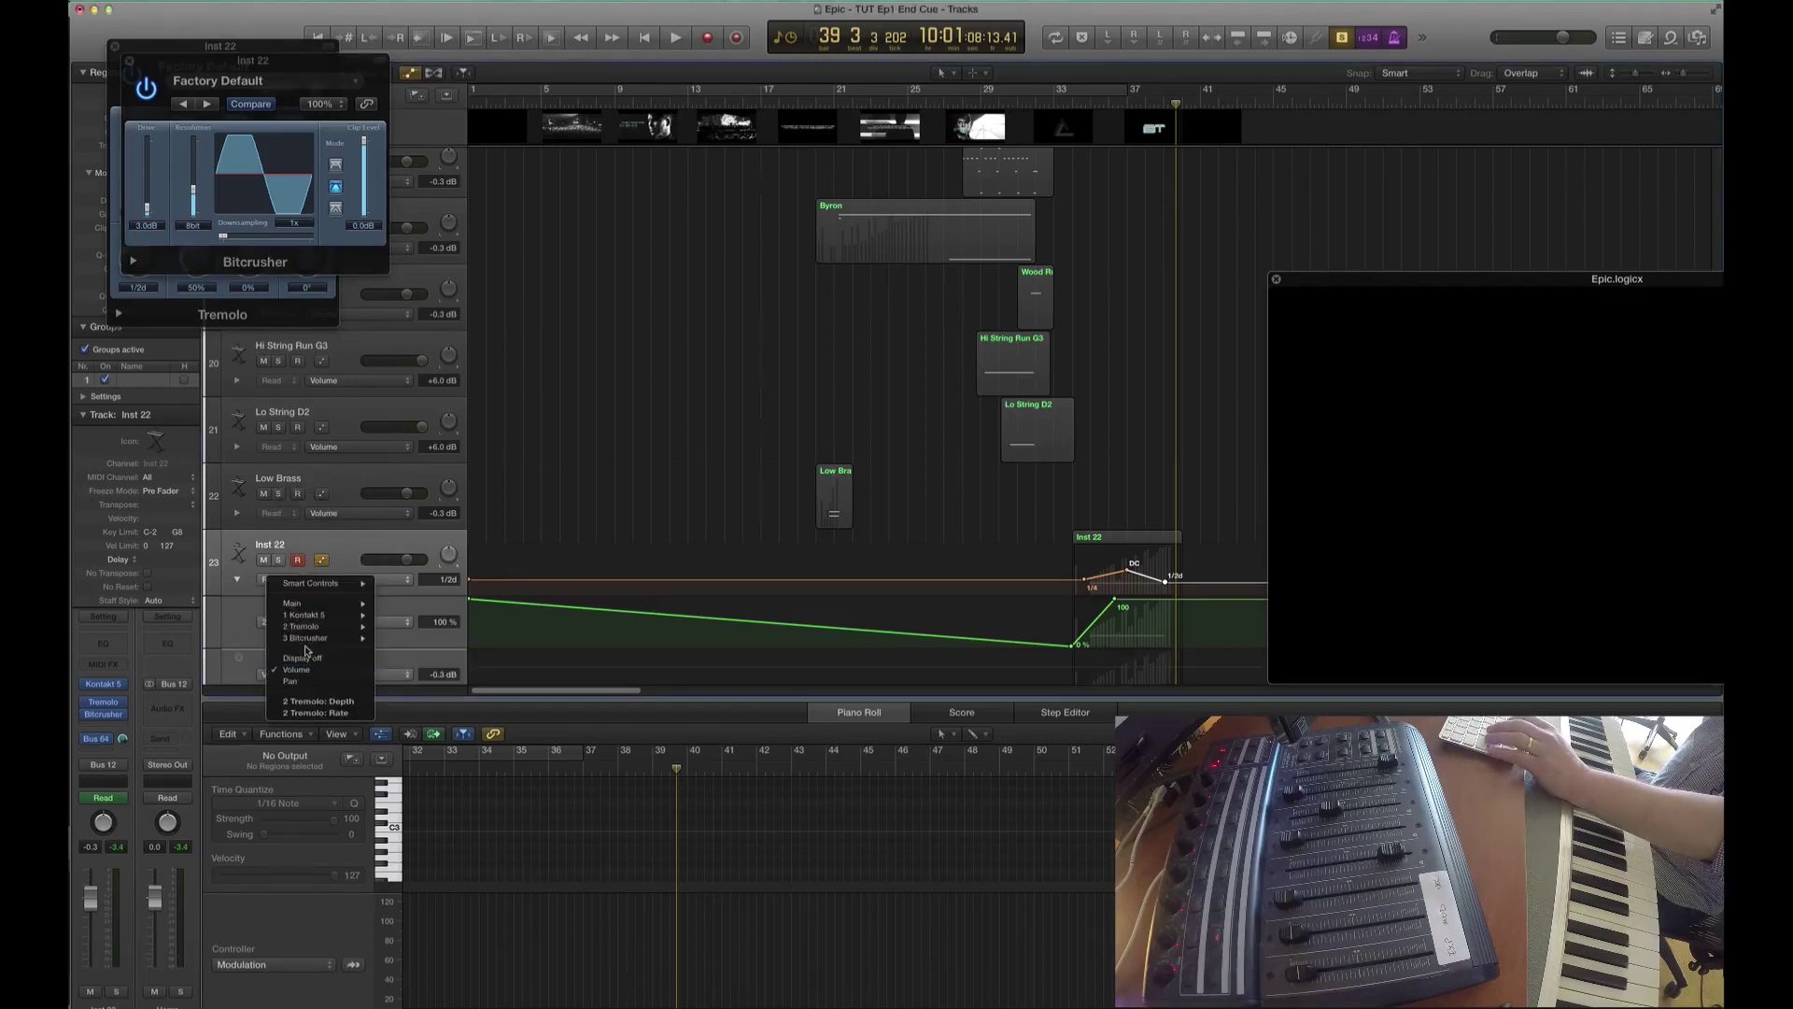
{"action": "mouse_move", "coordinate": [308, 638]}
{"action": "left_click", "coordinate": [411, 660]}
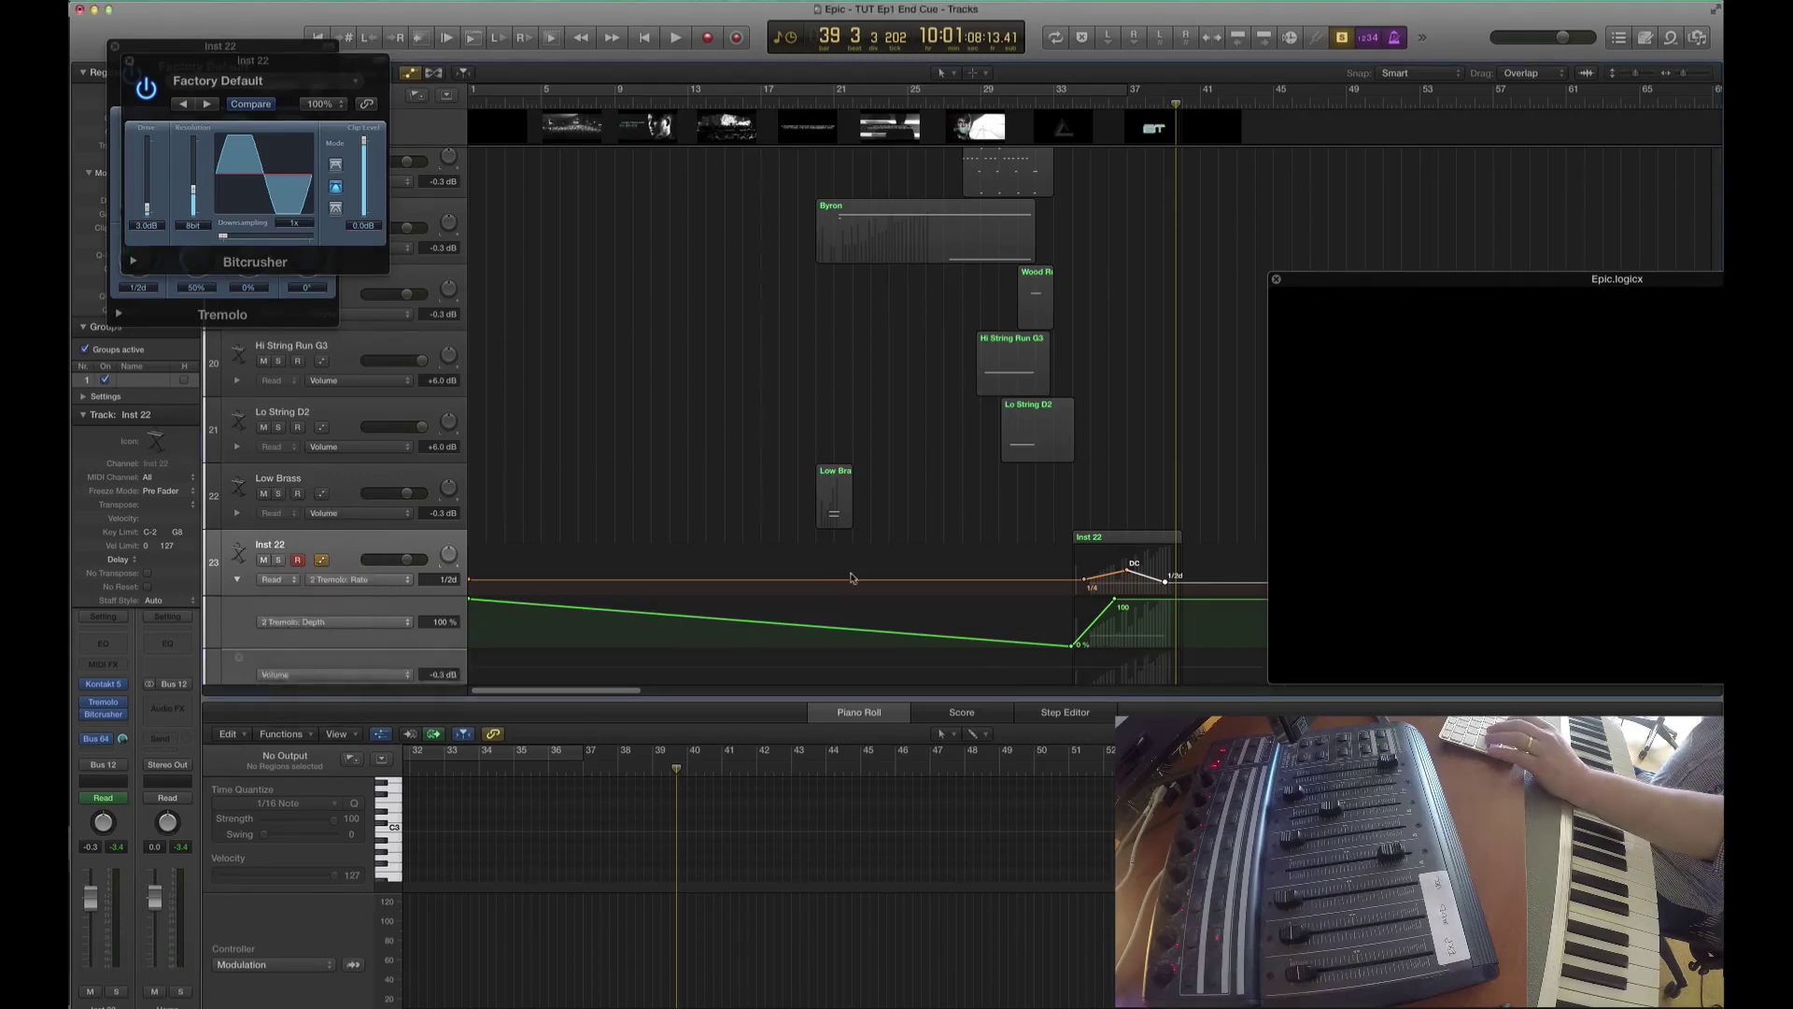
- Draw a Bitcrusher Downsampling ramp from 1x near bar 35 up to 15x past bar 37
{"action": "scroll", "coordinate": [1050, 518], "scroll_direction": "down", "scroll_amount": 1}
{"action": "left_click", "coordinate": [1089, 646]}
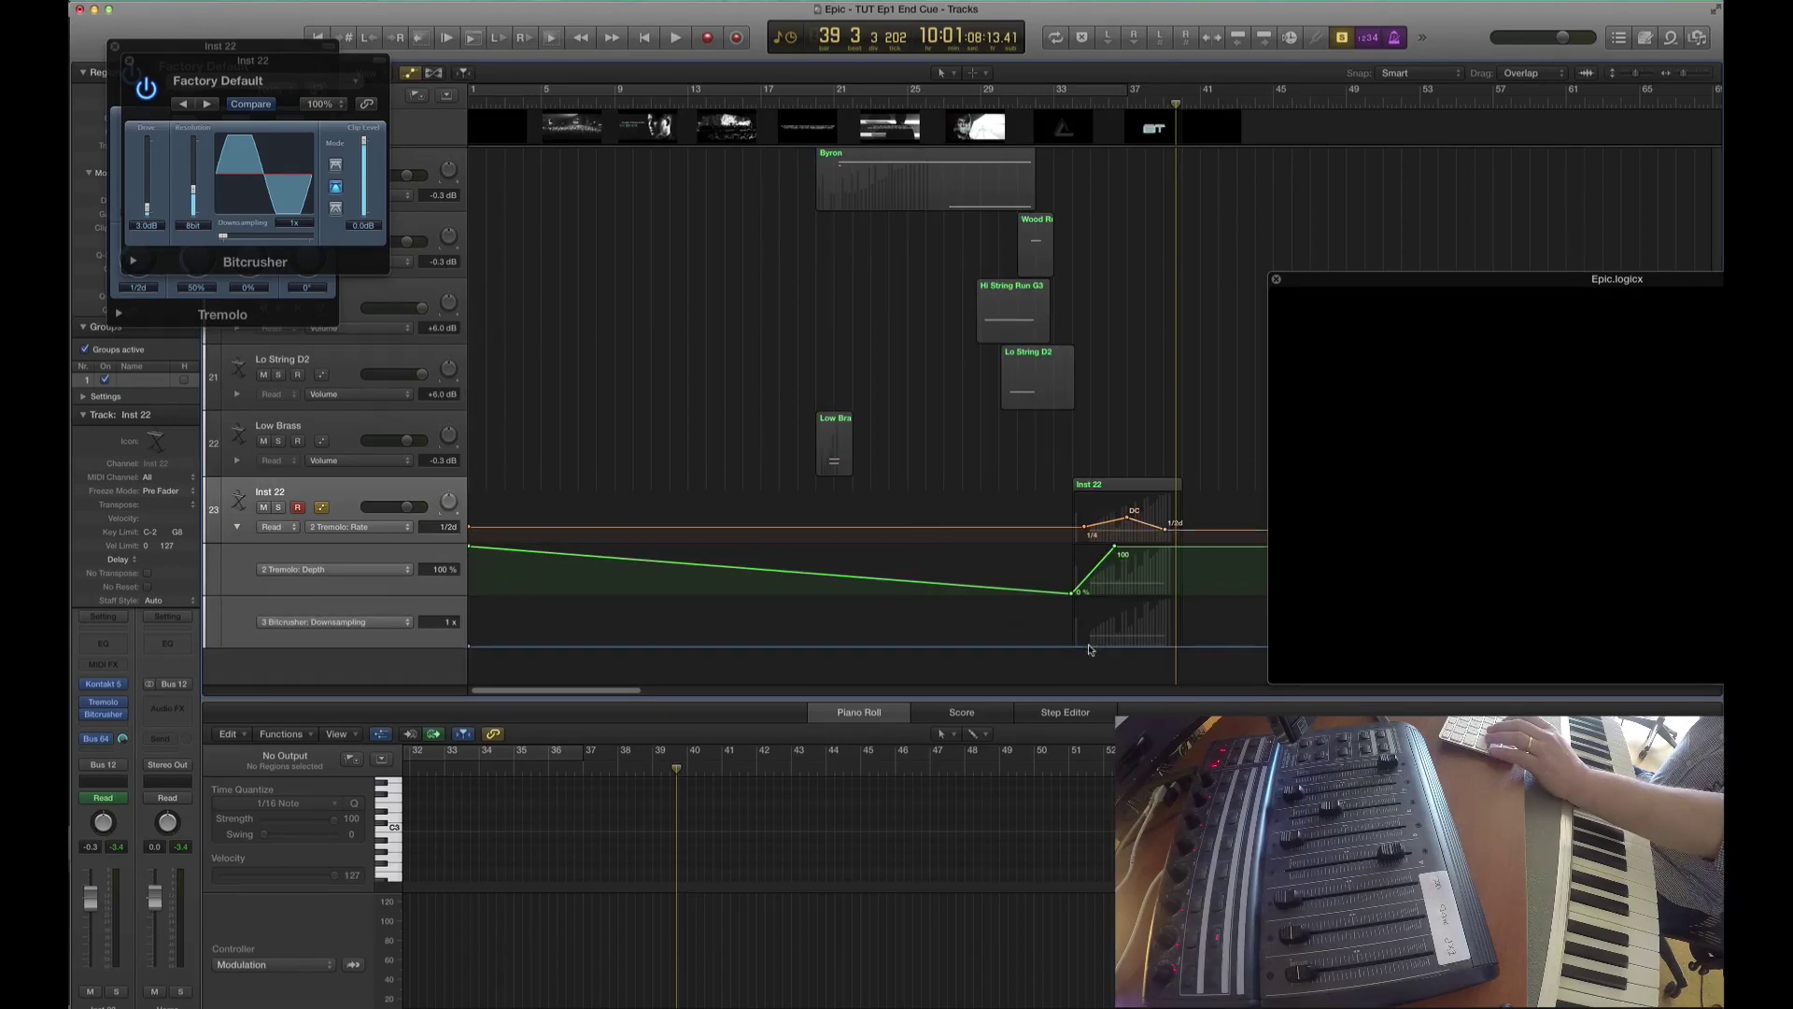
{"action": "left_click_drag", "start_coordinate": [1124, 646], "coordinate": [1139, 630]}
- Audition the automated Inst 22 region from about bar 34
{"action": "left_click", "coordinate": [1125, 486]}
{"action": "scroll", "coordinate": [1085, 317], "scroll_direction": "up", "scroll_amount": 10}
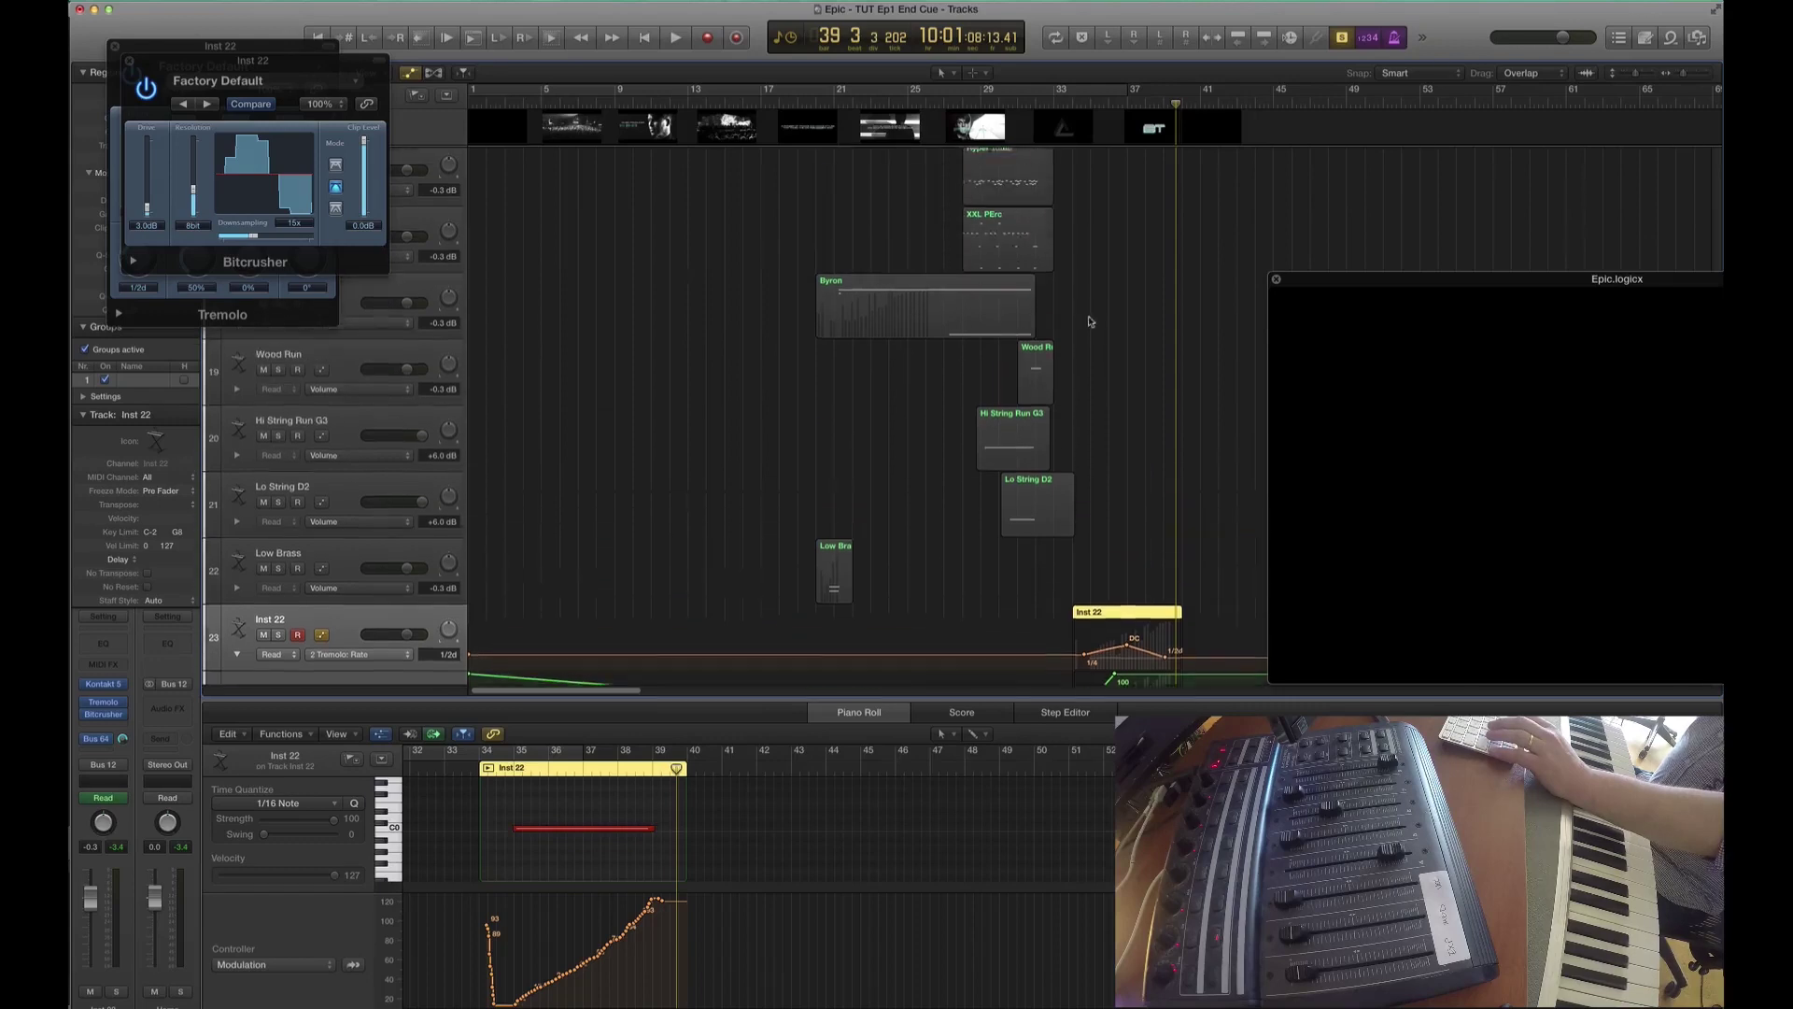
{"action": "scroll", "coordinate": [1085, 316], "scroll_direction": "down", "scroll_amount": 10}
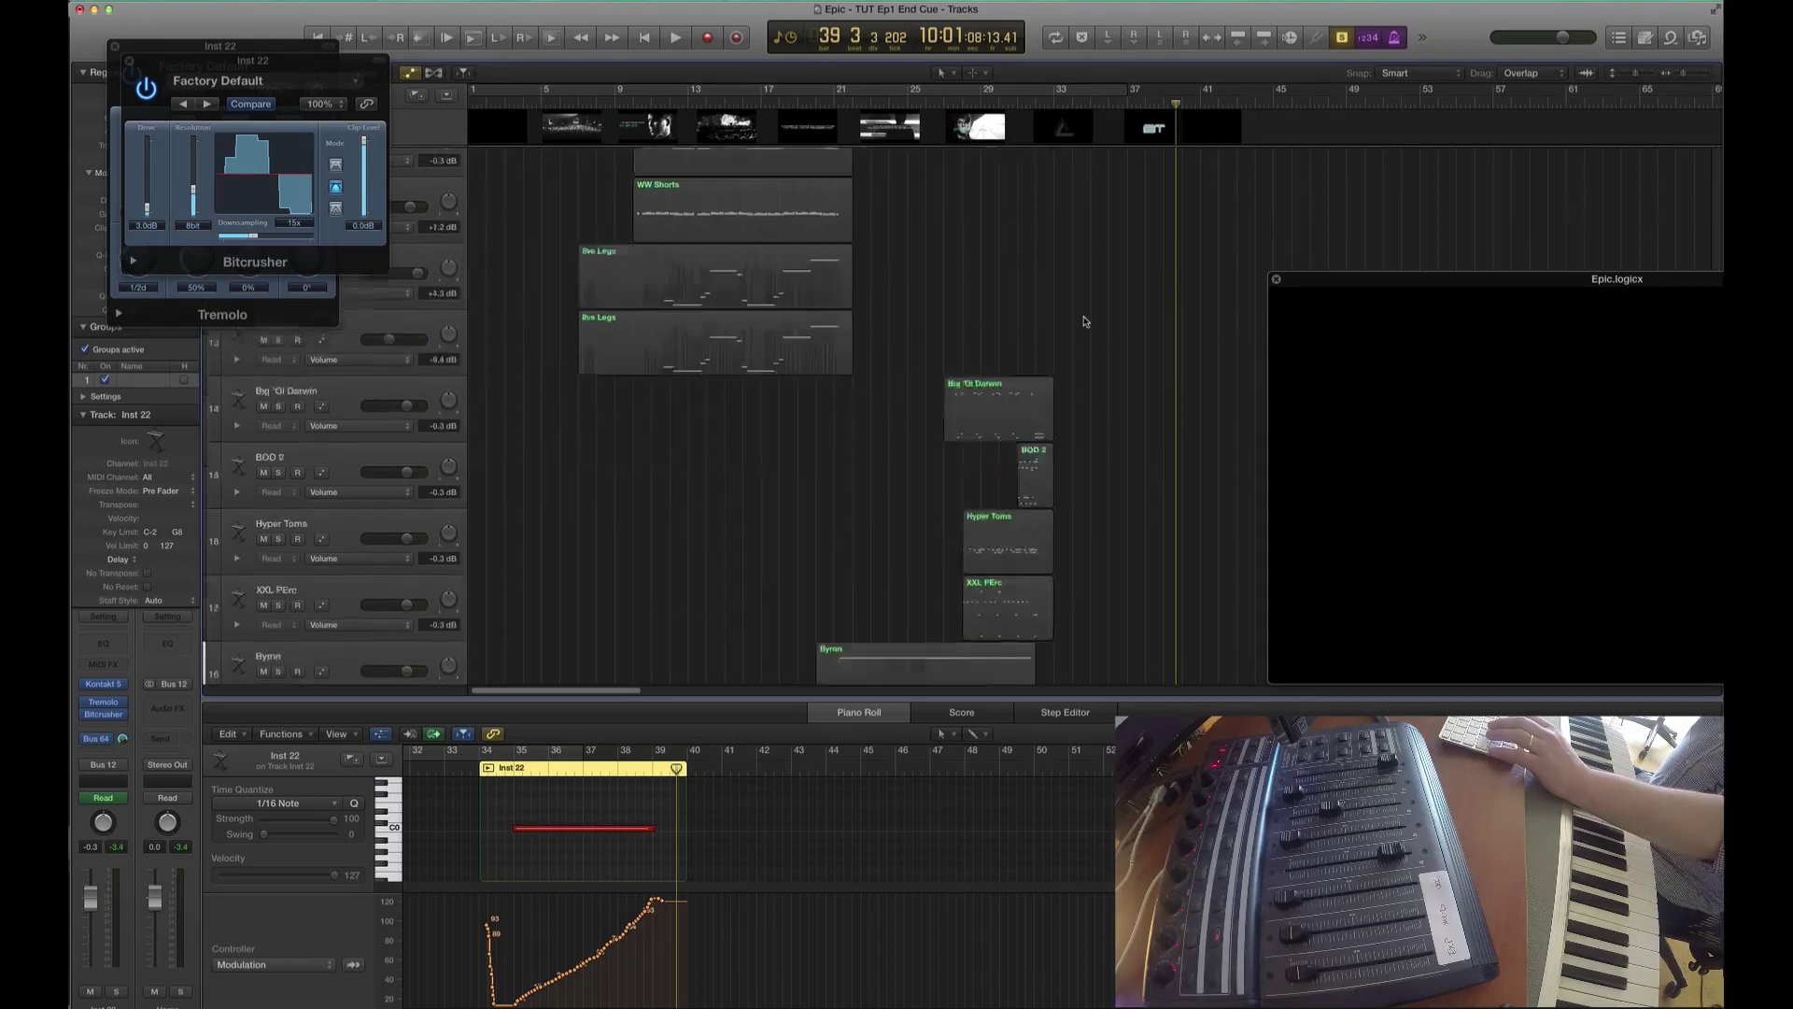
{"action": "left_click", "coordinate": [1074, 105]}
{"action": "key", "text": "space"}
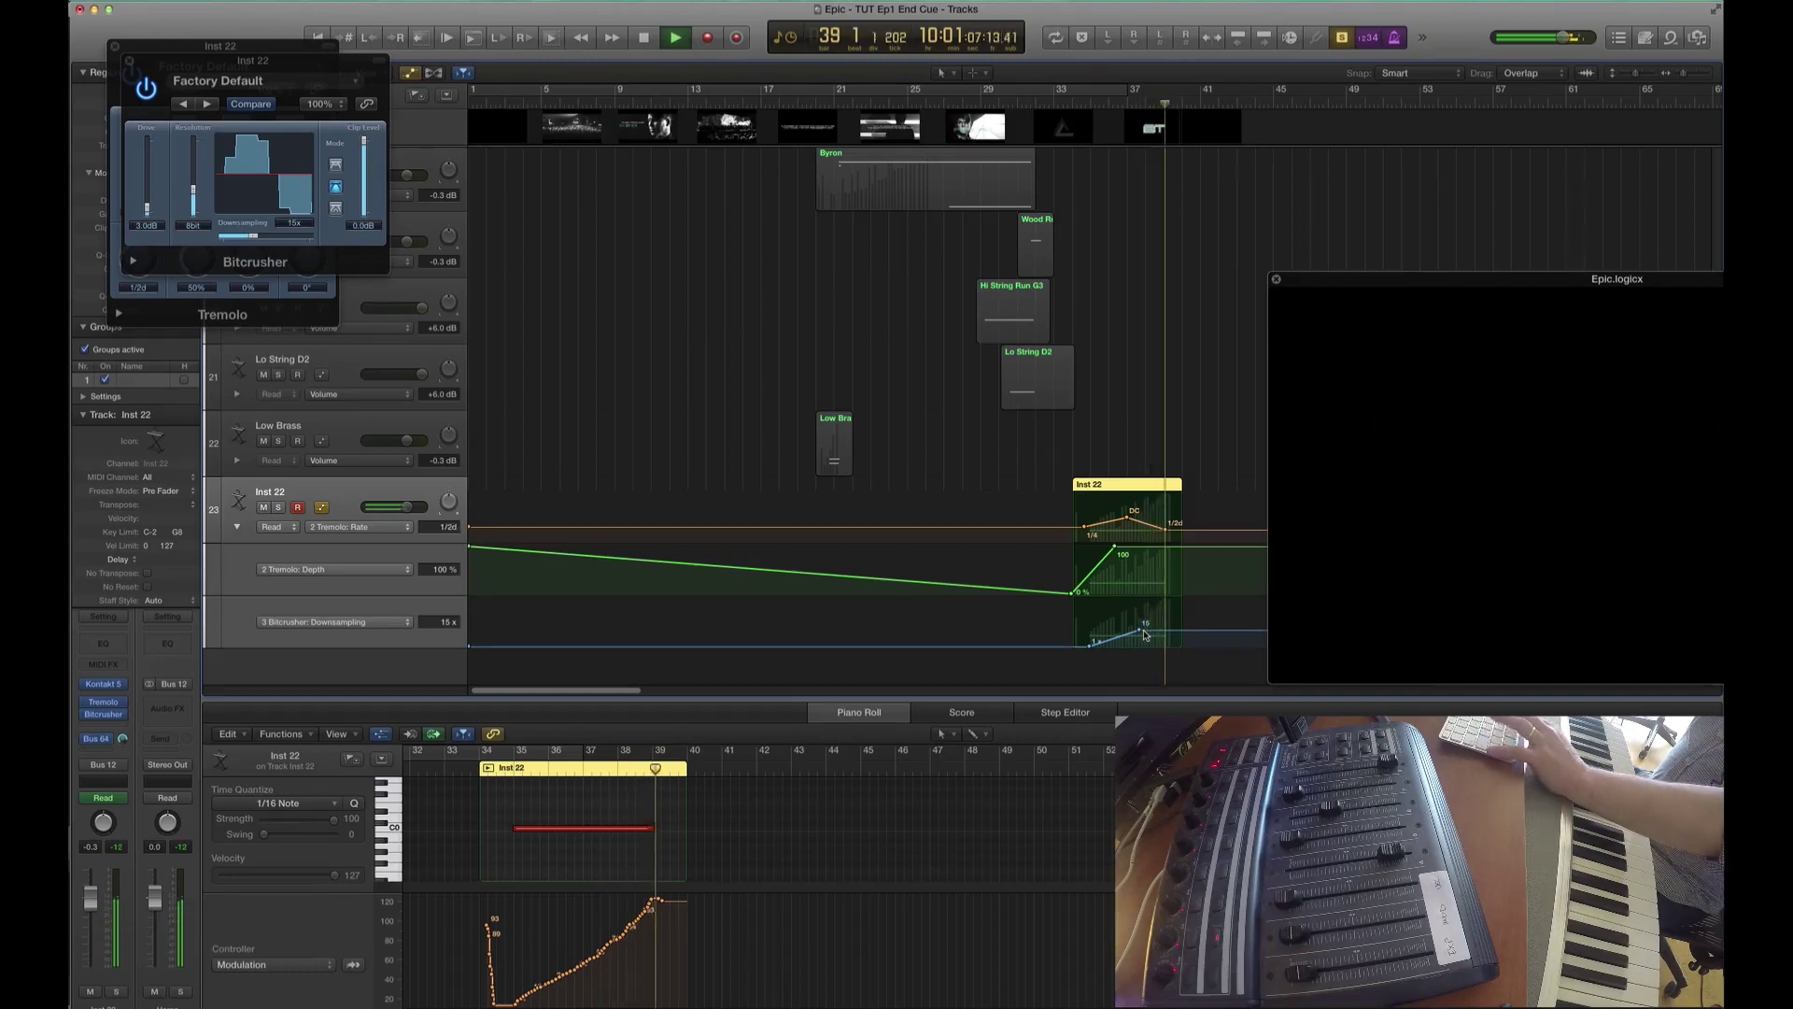
{"action": "key", "text": "space"}
- Reshape the Bitcrusher Downsampling curve to hold 1x until about bar 38, with a steep rise to 15x
{"action": "left_click", "coordinate": [1132, 645]}
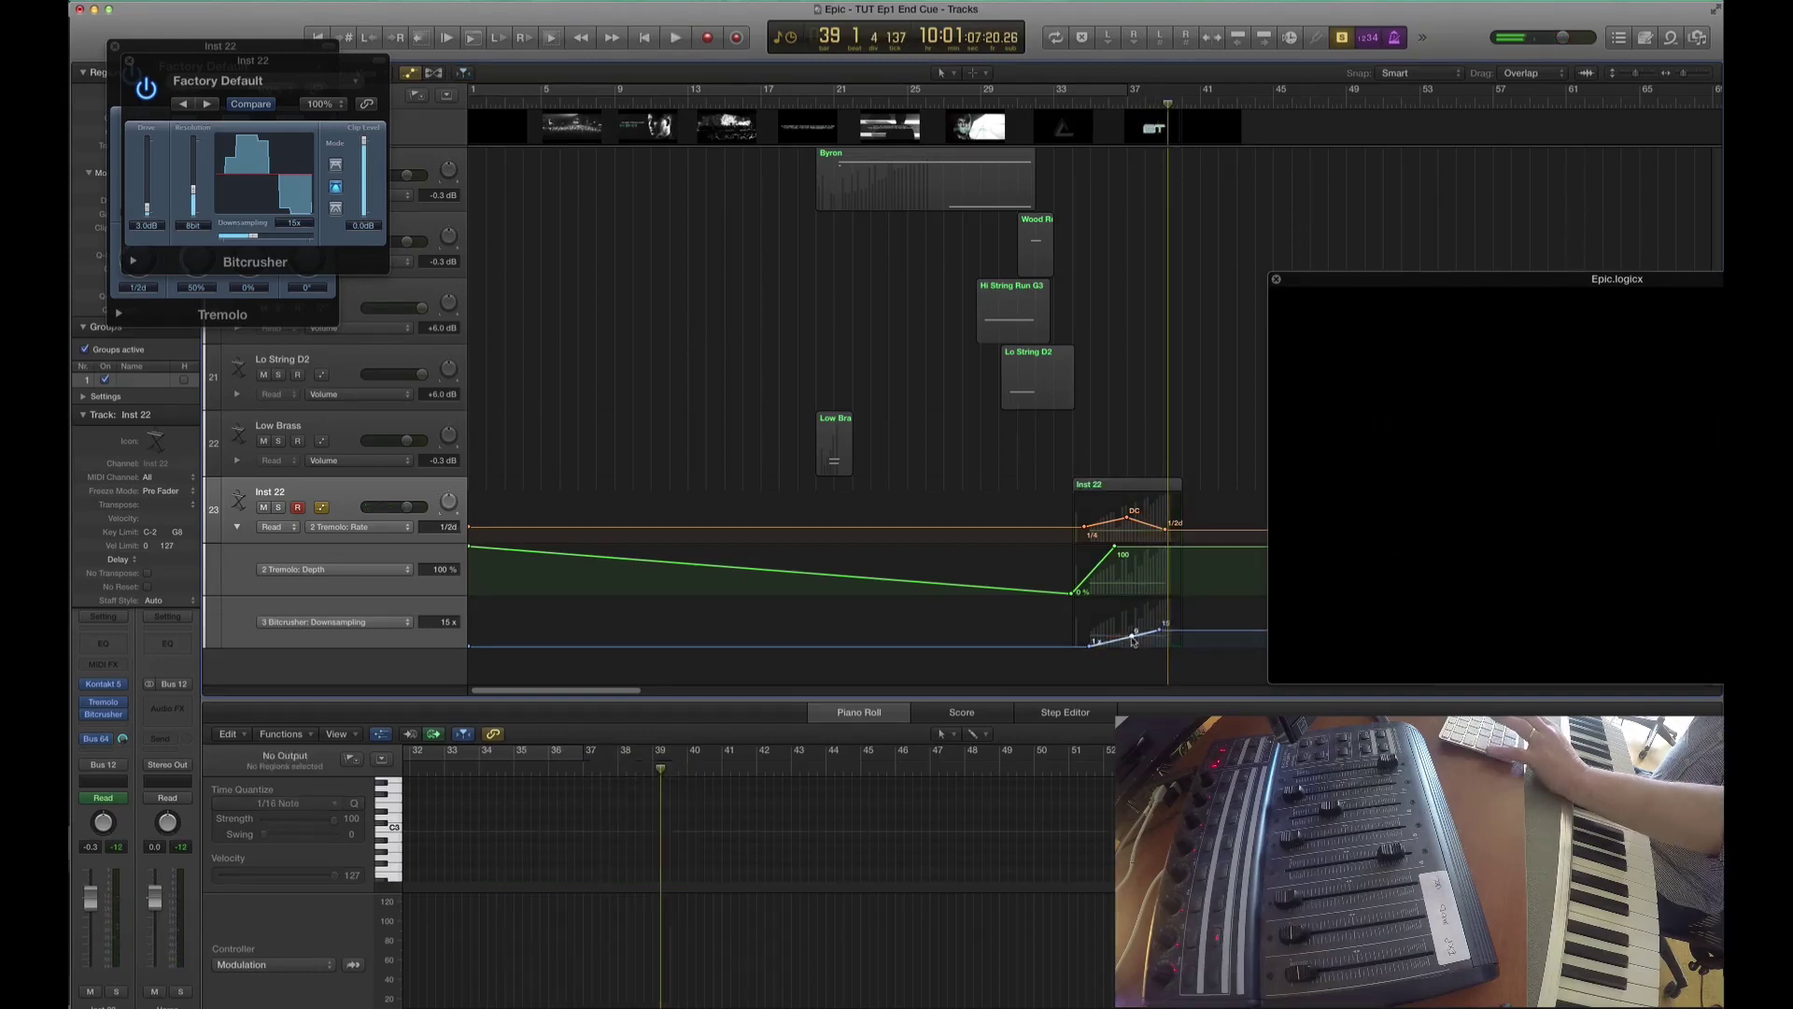
{"action": "left_click_drag", "start_coordinate": [1132, 644], "coordinate": [1151, 644]}
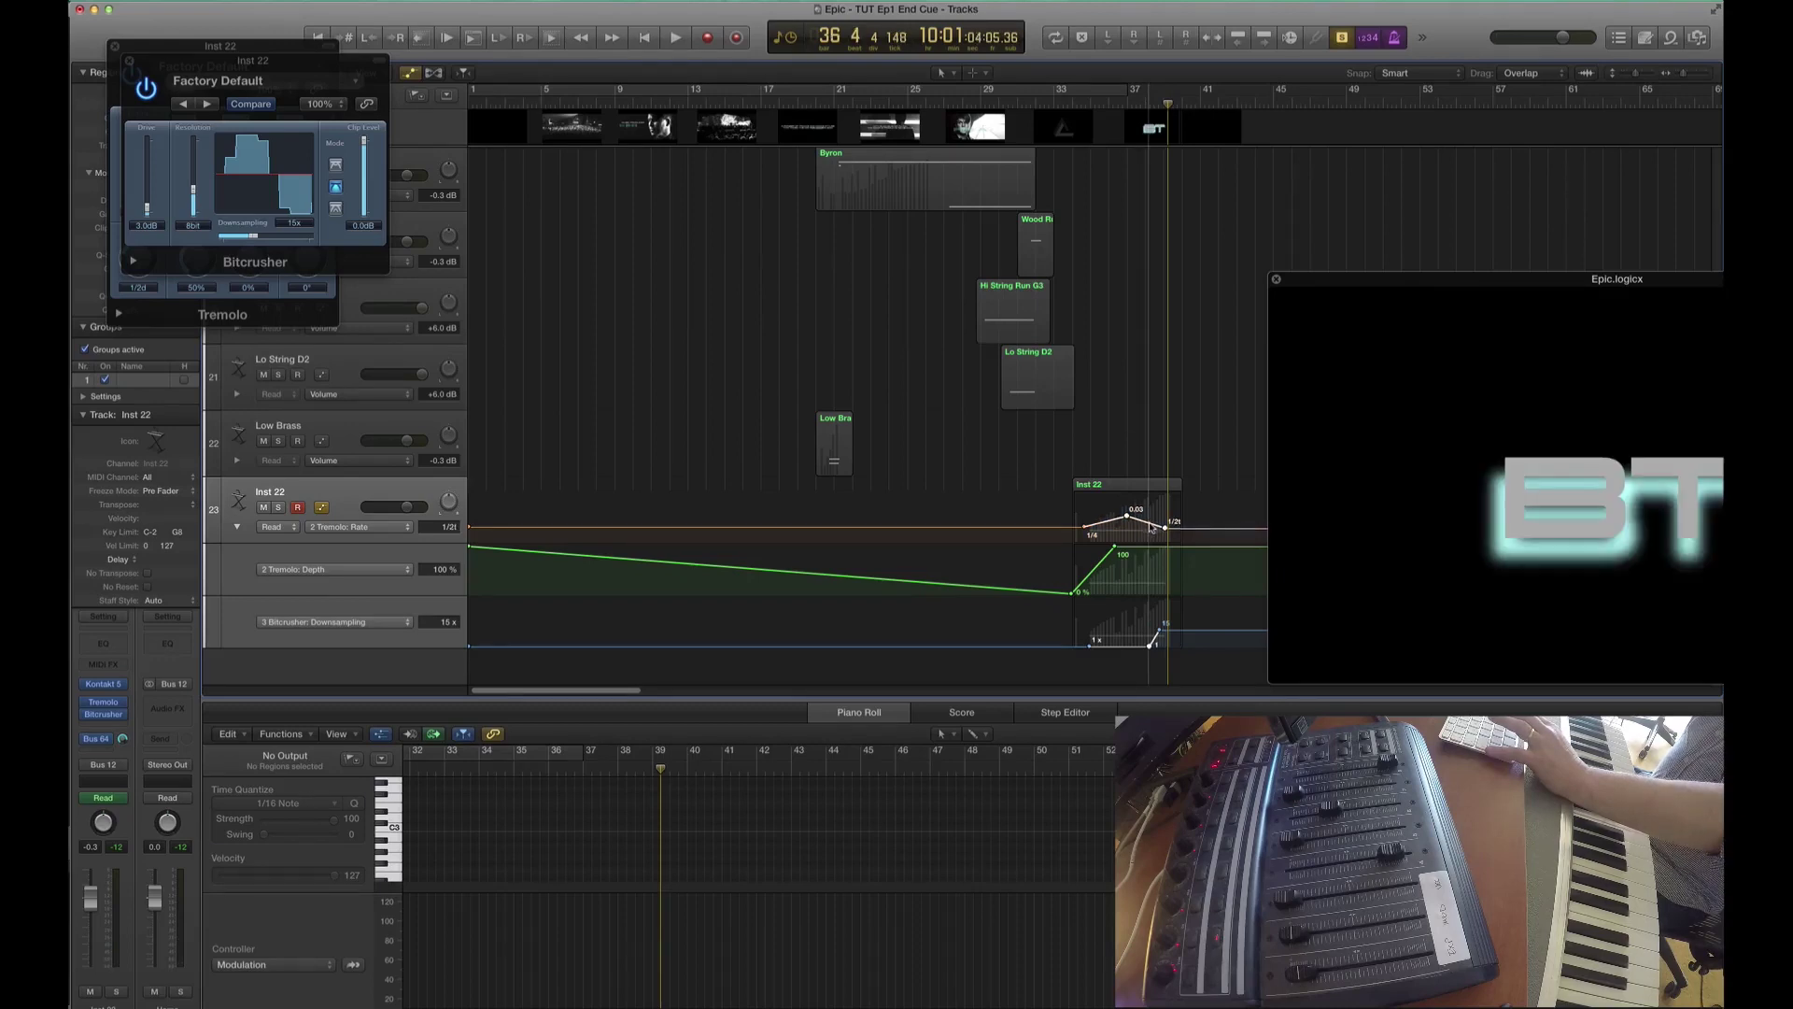
- Reshape the Inst 22 Tremolo Rate curve near bar 38 and delay the Tremolo Depth ramp to reach 100% past bar 37
{"action": "left_click_drag", "start_coordinate": [1152, 529], "coordinate": [1151, 531]}
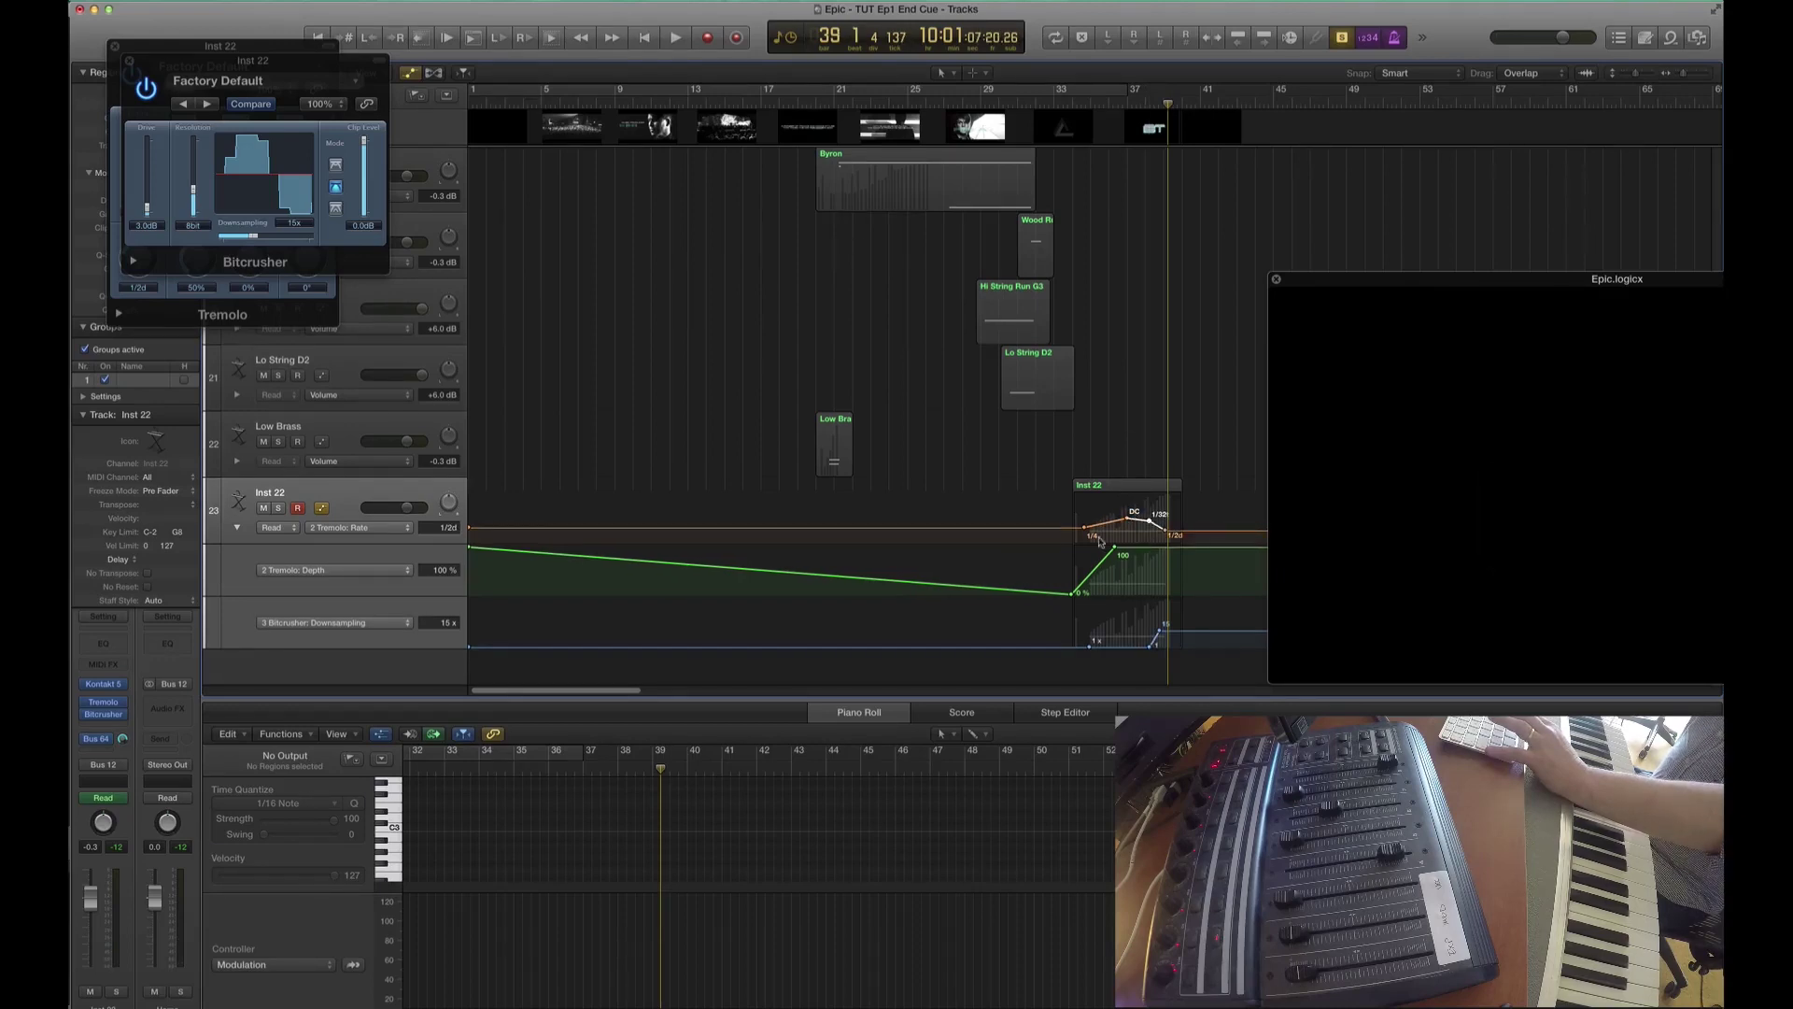
{"action": "left_click", "coordinate": [1069, 106]}
{"action": "key", "text": "space"}
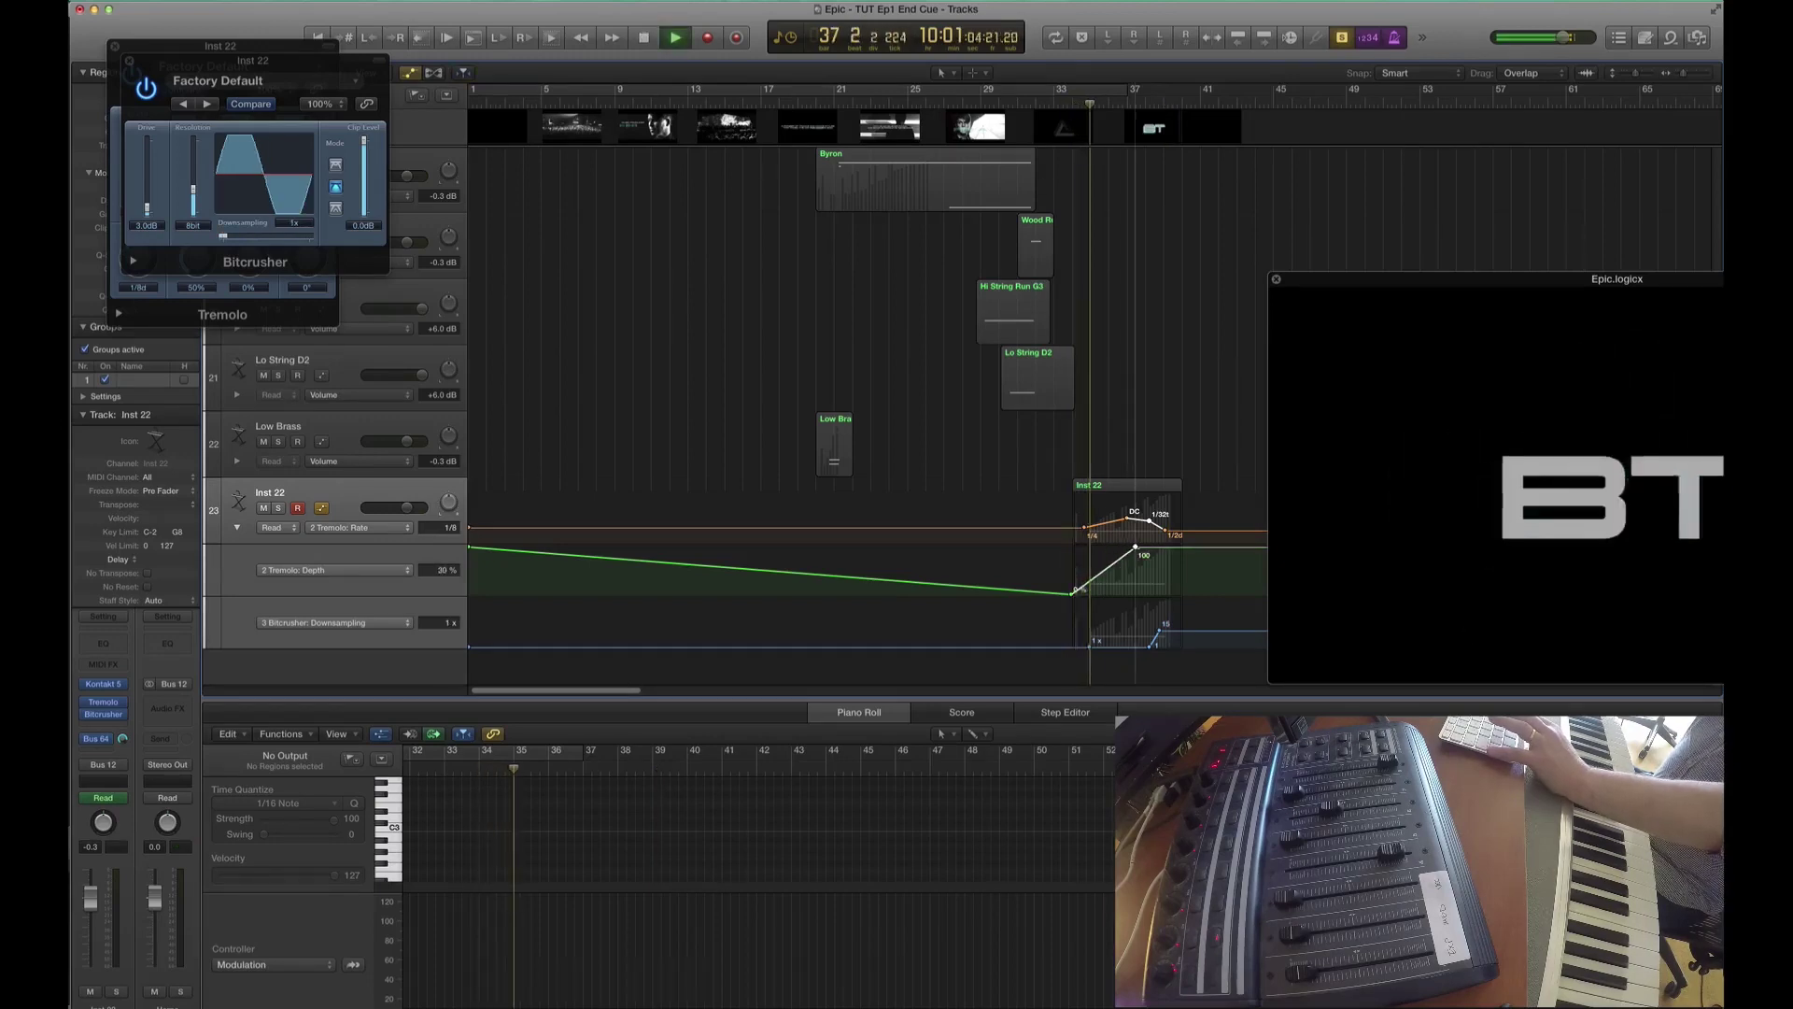
- Audition the Inst 22 region with its adjusted tremolo automation from bar 34
{"action": "left_click", "coordinate": [1128, 485]}
{"action": "key", "text": "space"}
{"action": "left_click", "coordinate": [1065, 106]}
{"action": "key", "text": "space"}
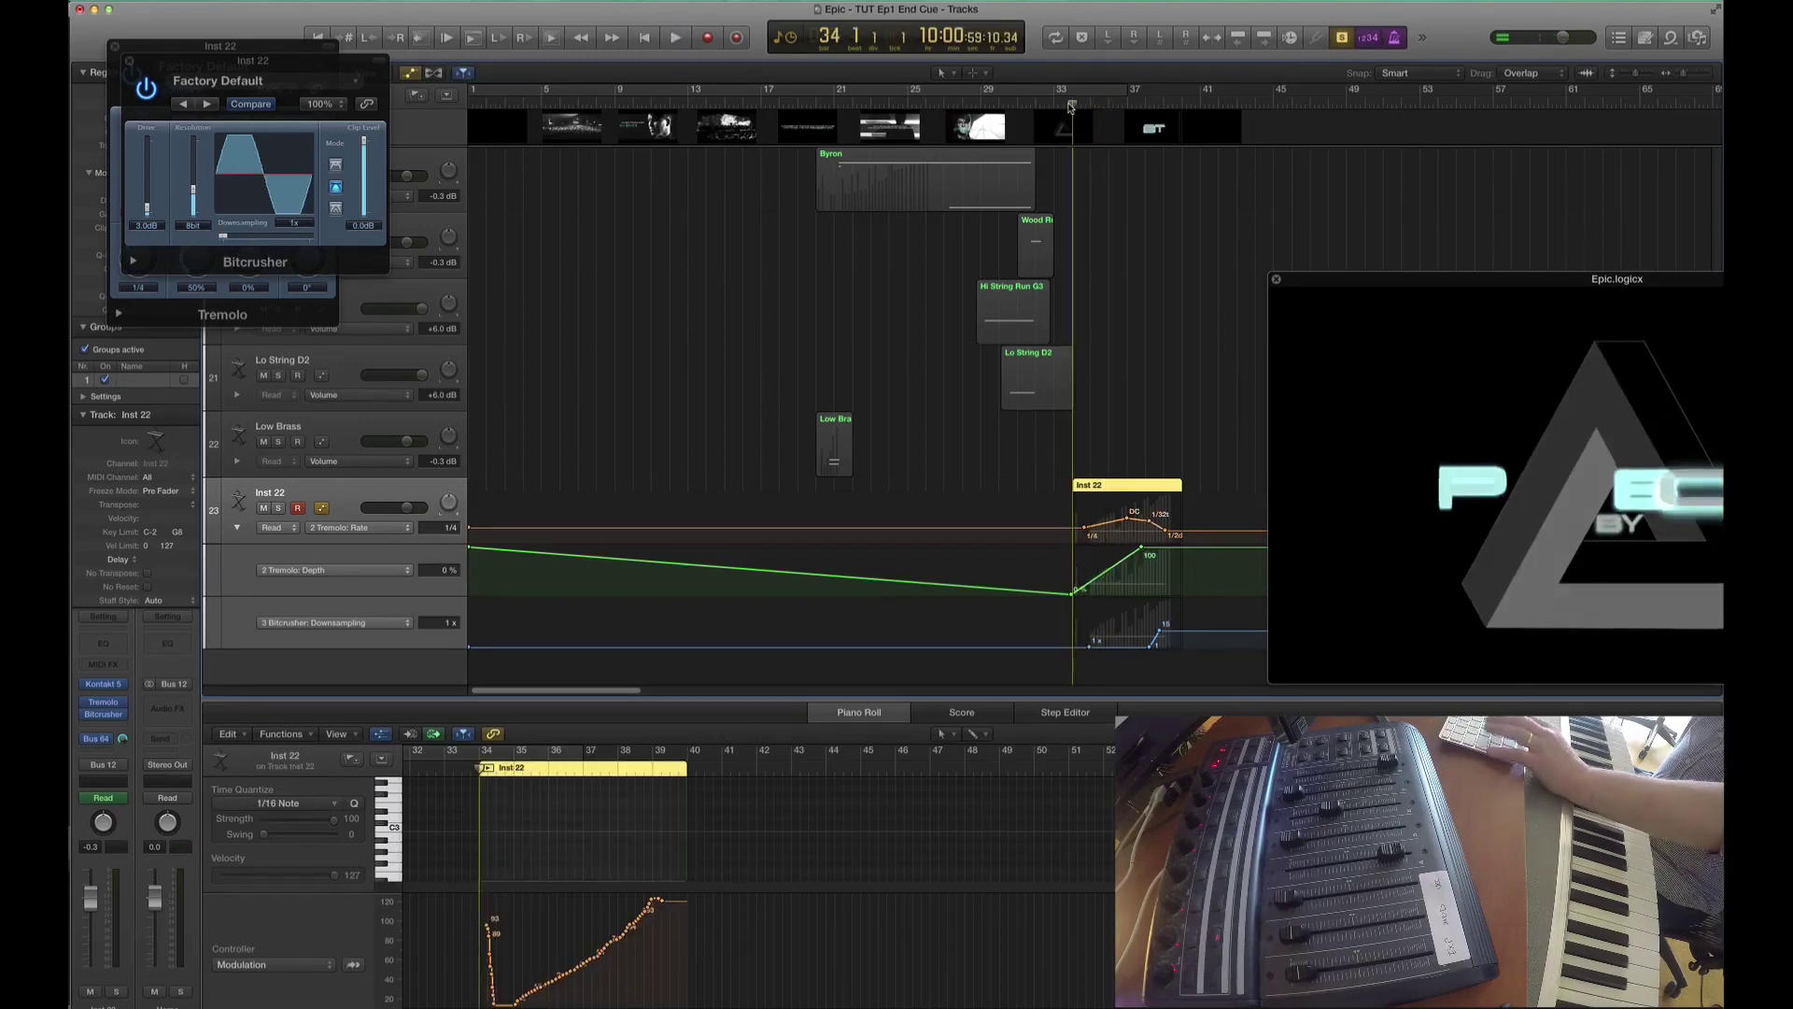
{"action": "left_click", "coordinate": [1102, 351]}
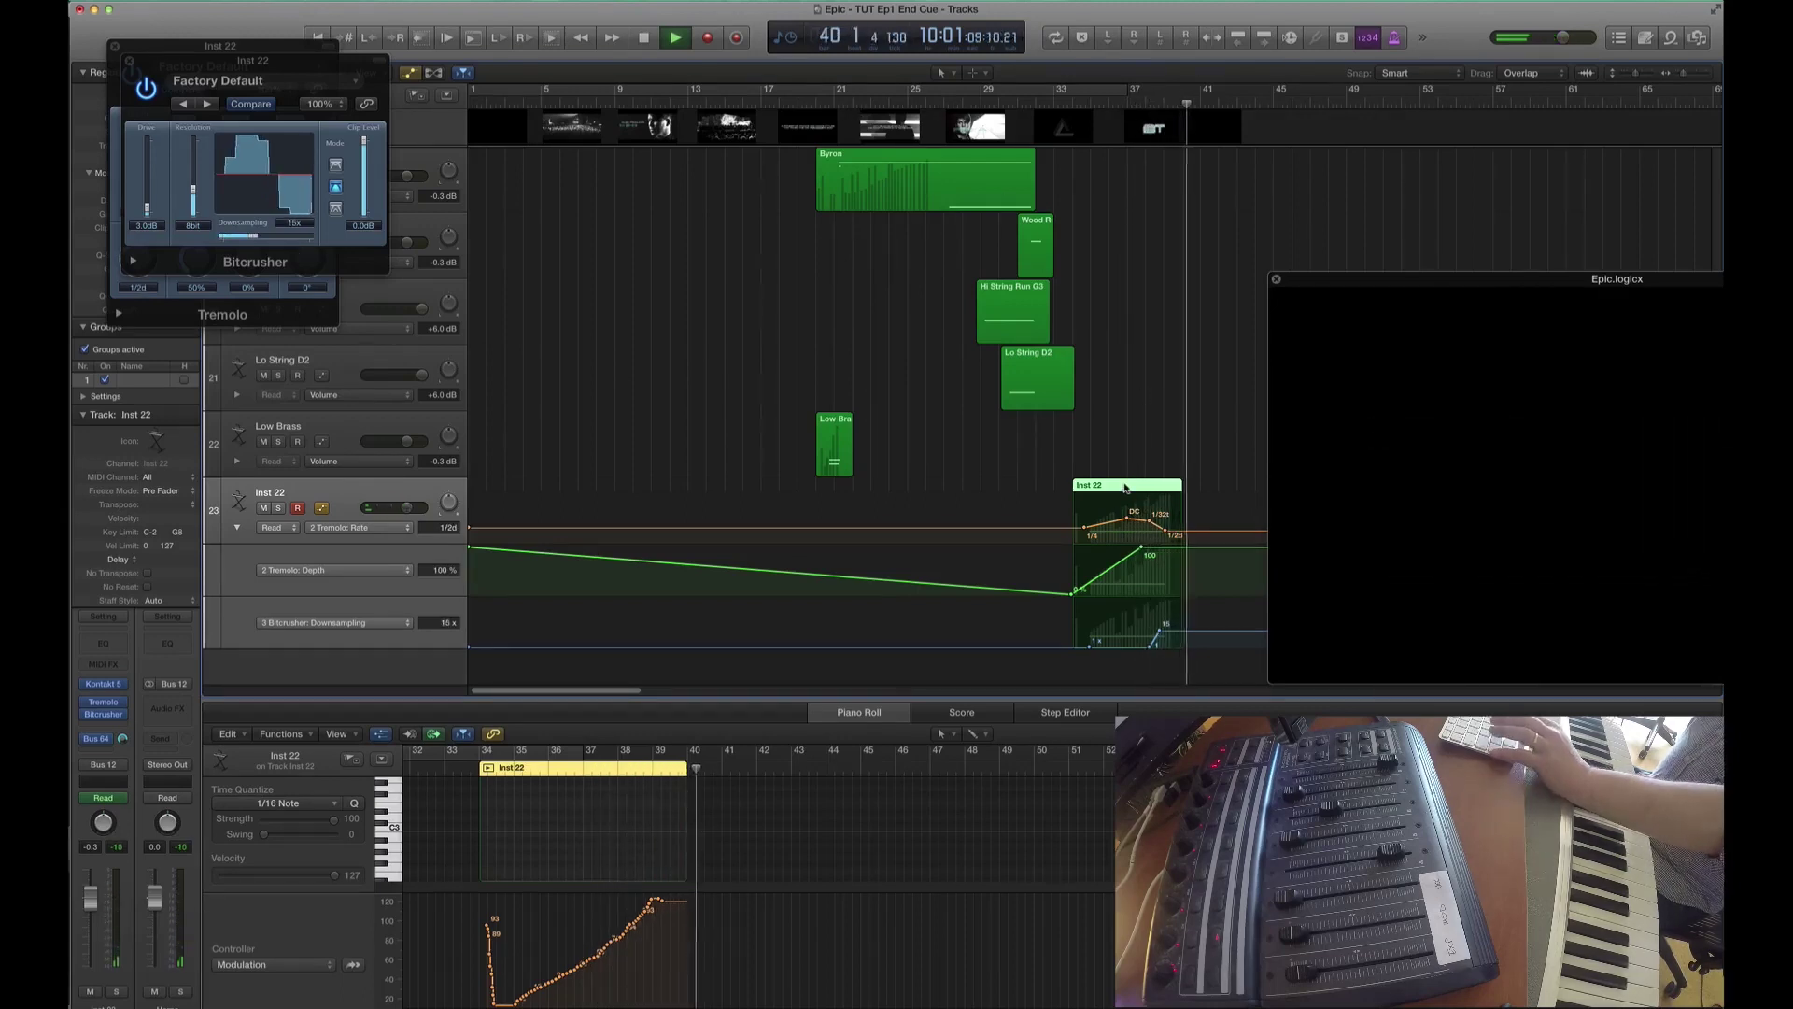
- Shift the Inst 22 region slightly earlier together with its automation, and put away the open plug-in windows
{"action": "left_click_drag", "start_coordinate": [1127, 487], "coordinate": [1122, 471]}
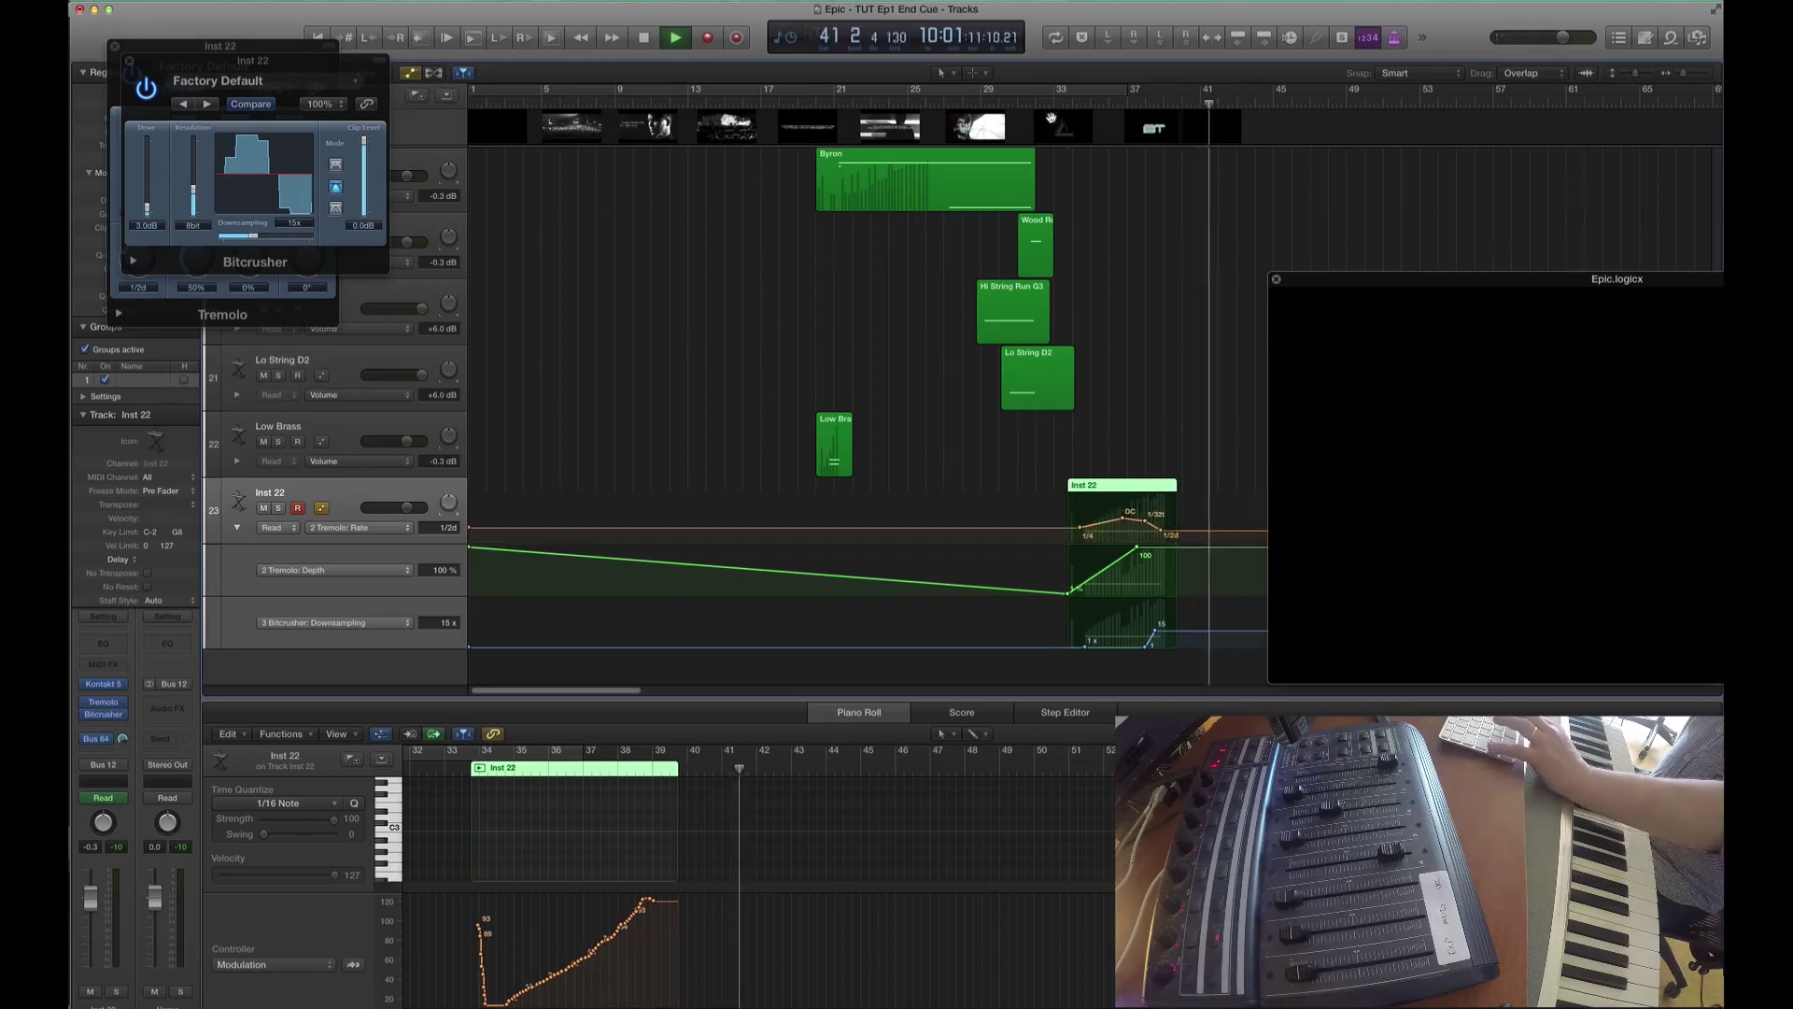
{"action": "left_click", "coordinate": [116, 63]}
{"action": "key", "text": "v"}
- Record a Drone part from about bar 31 to bar 38, fading its modulation out toward the end
{"action": "scroll", "coordinate": [640, 343], "scroll_direction": "up", "scroll_amount": 15}
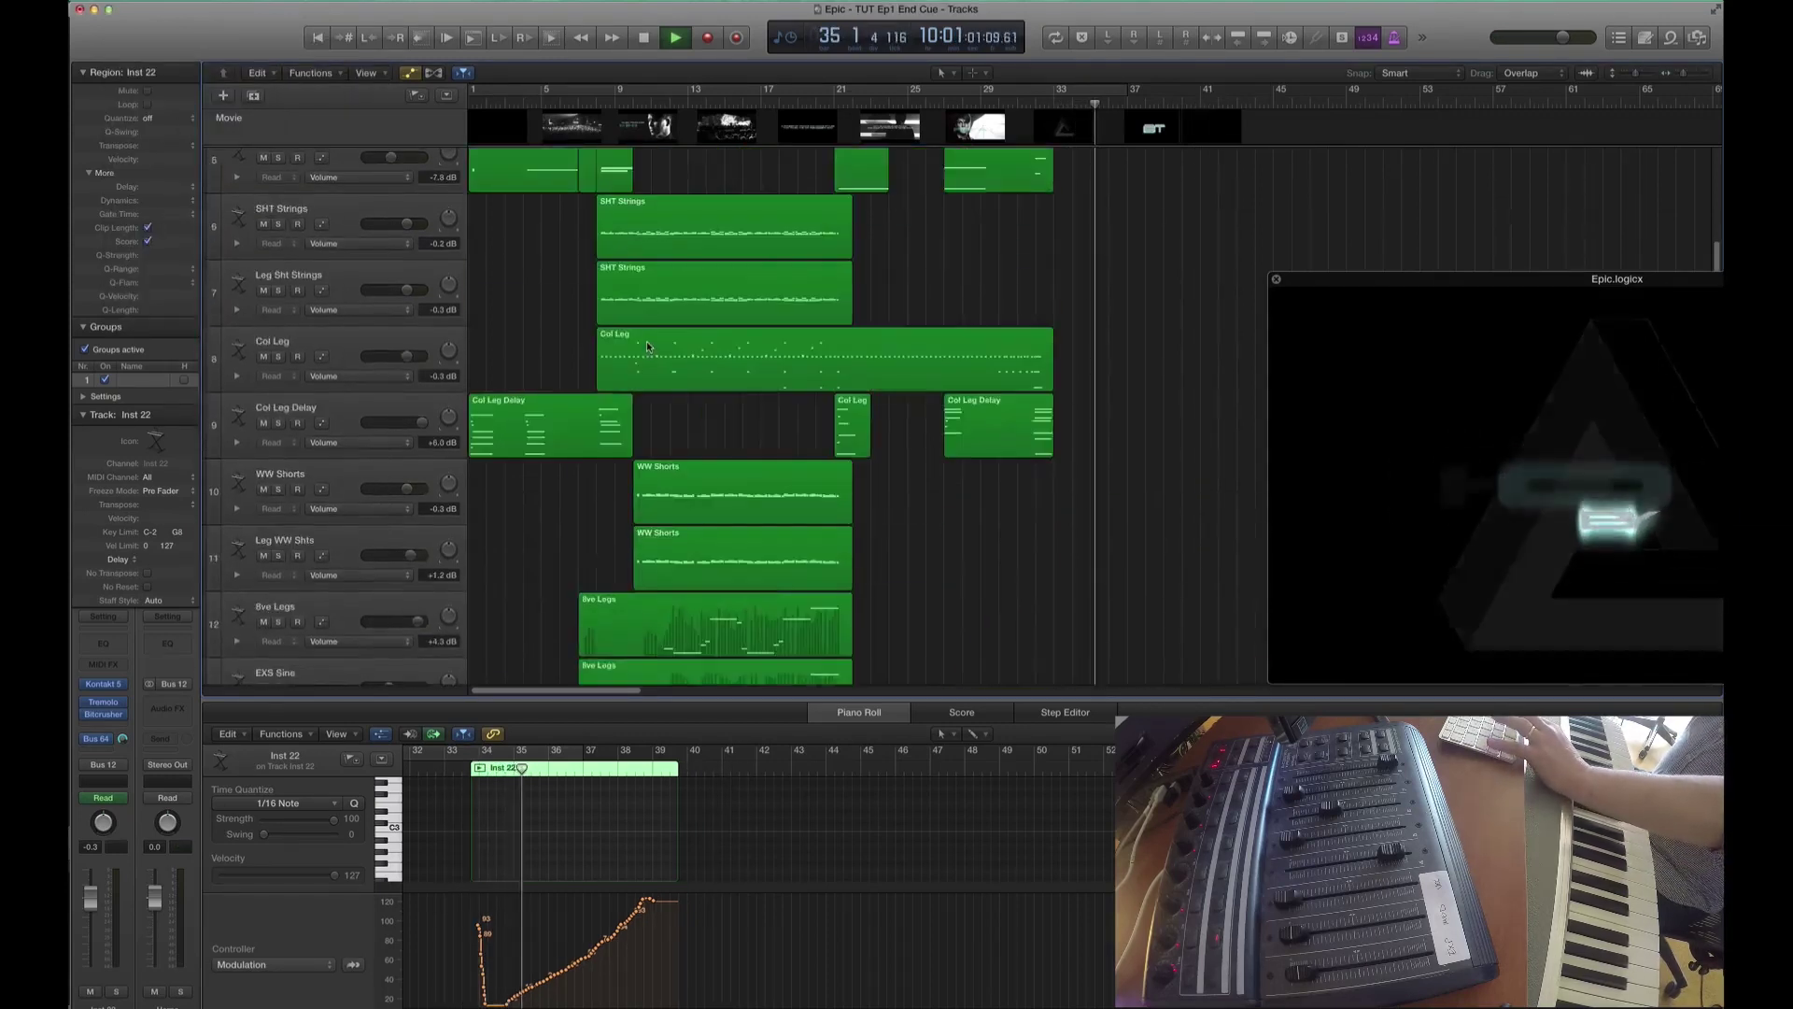
{"action": "key", "text": "space"}
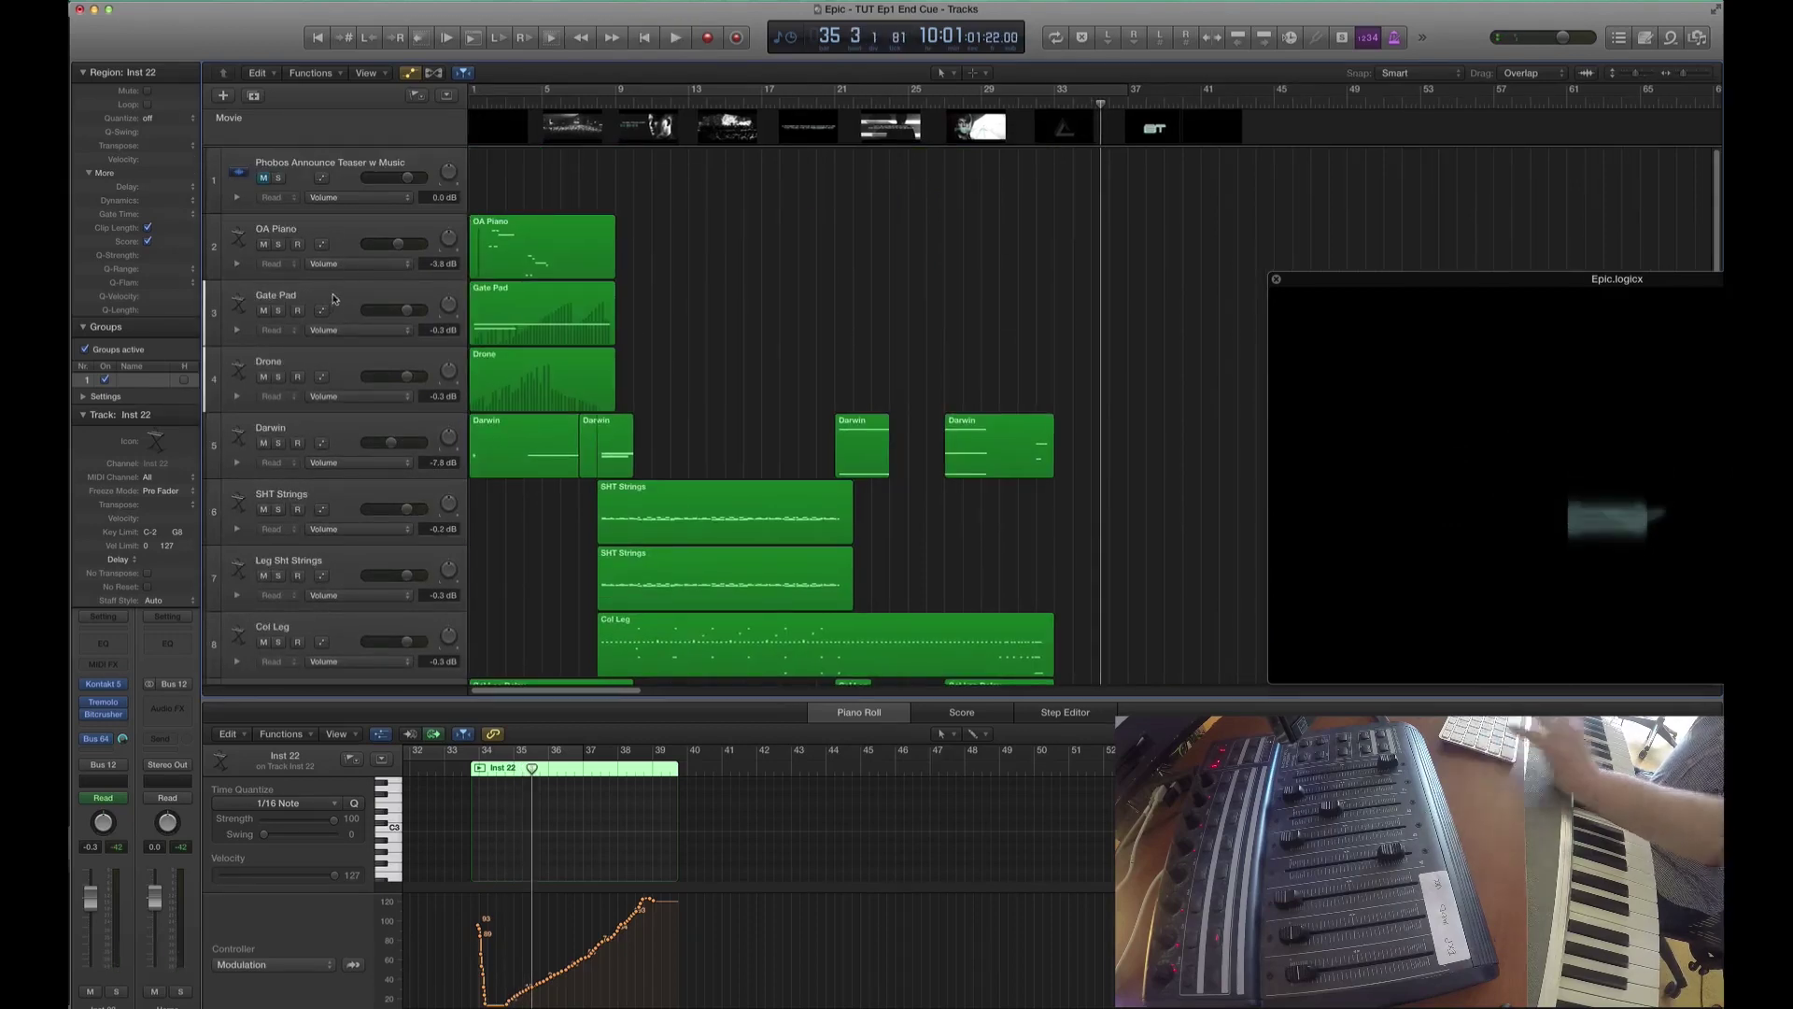
{"action": "left_click", "coordinate": [333, 299]}
{"action": "left_click", "coordinate": [320, 371]}
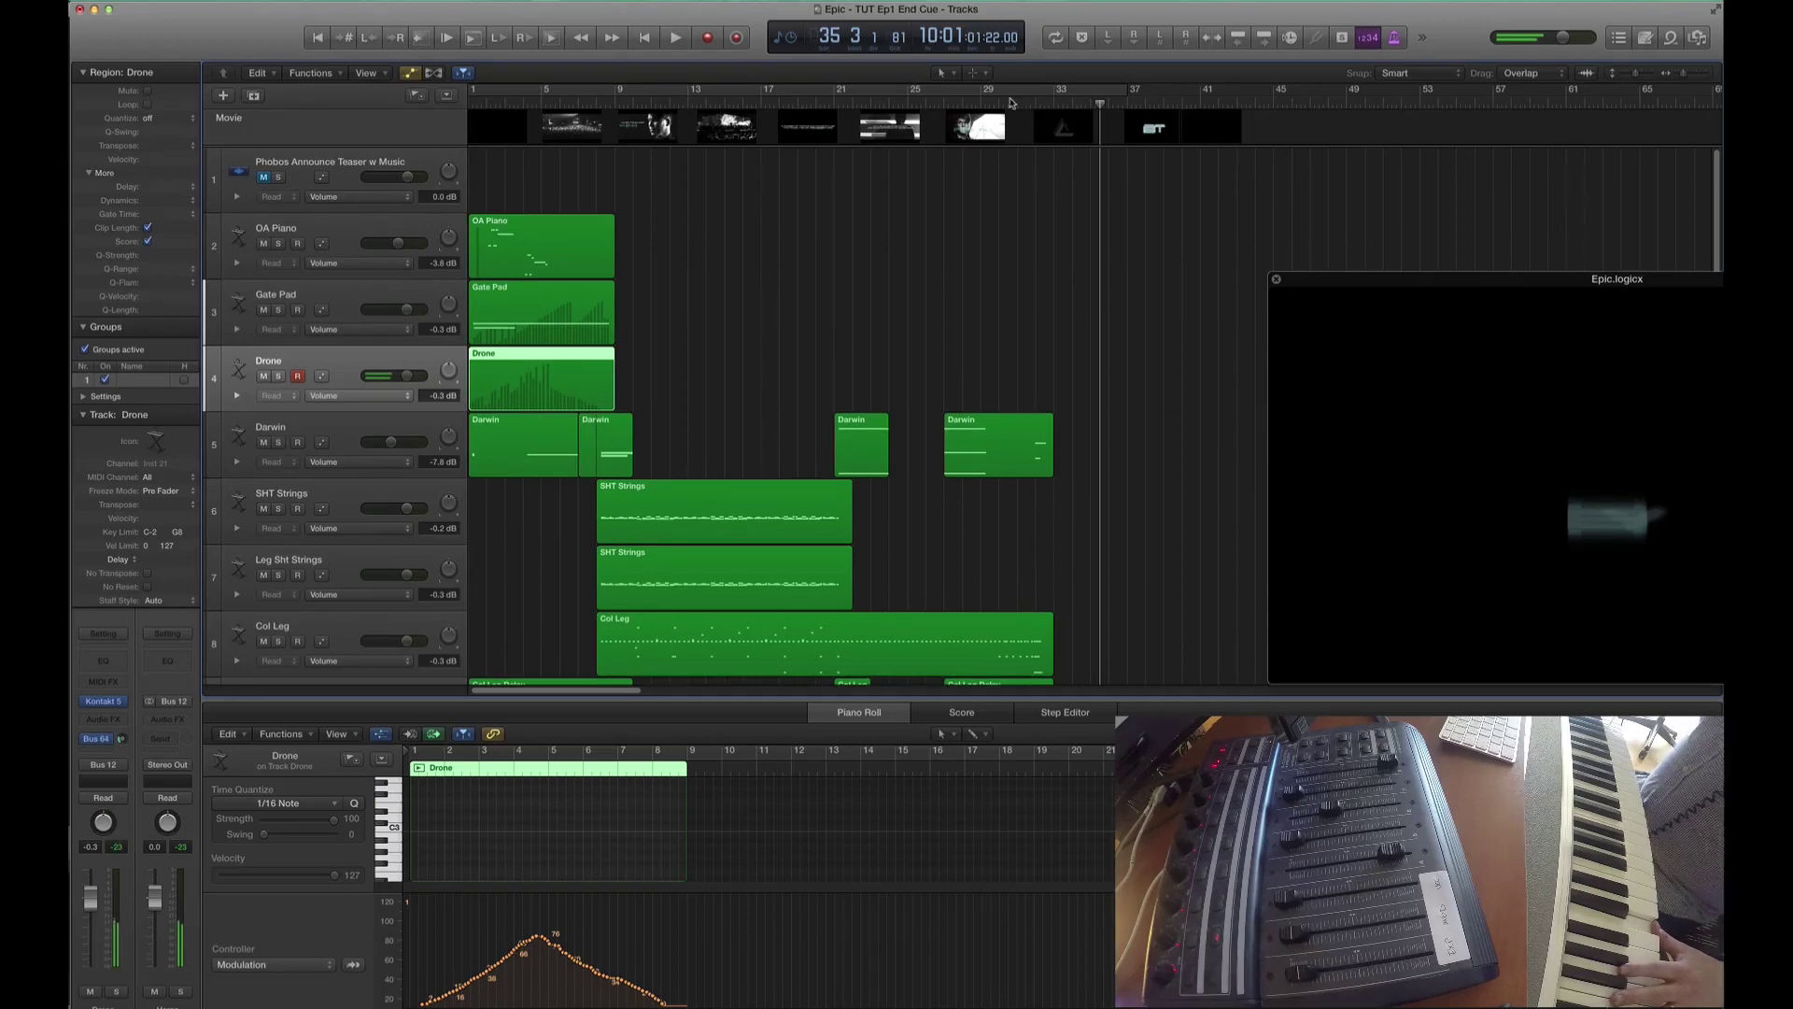
{"action": "double_click", "coordinate": [1011, 99]}
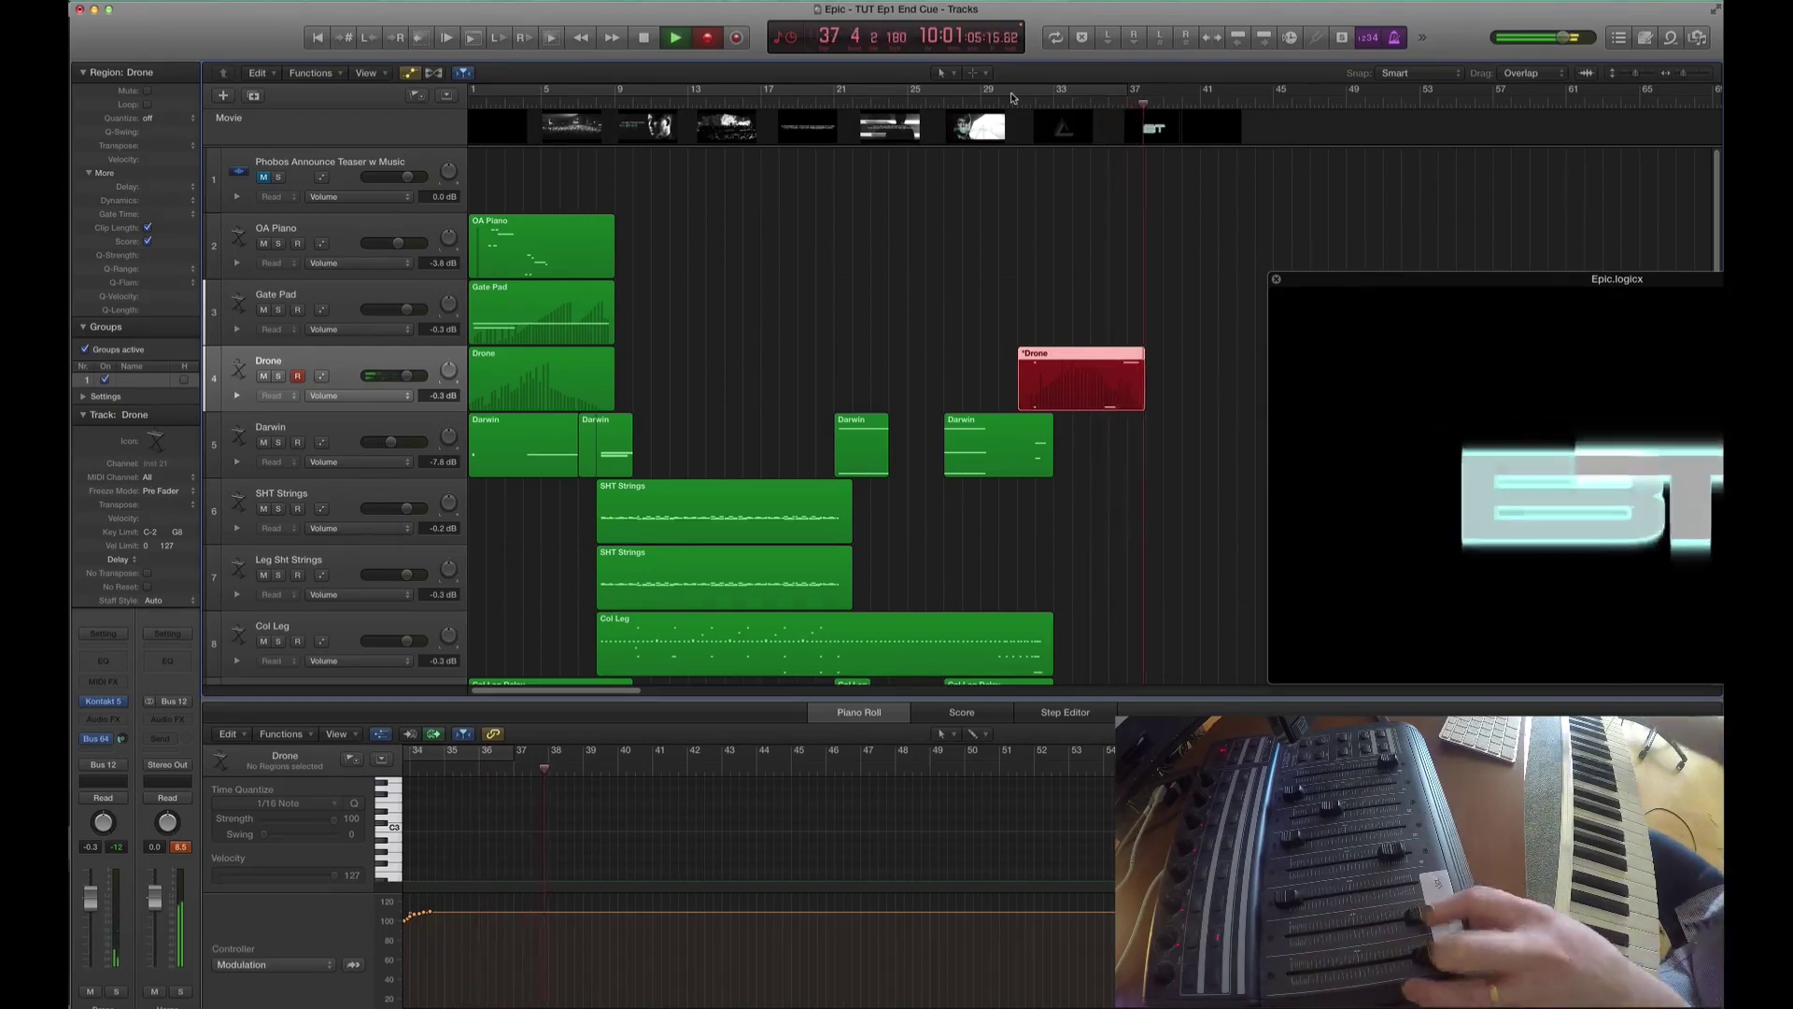
{"action": "key", "text": "space"}
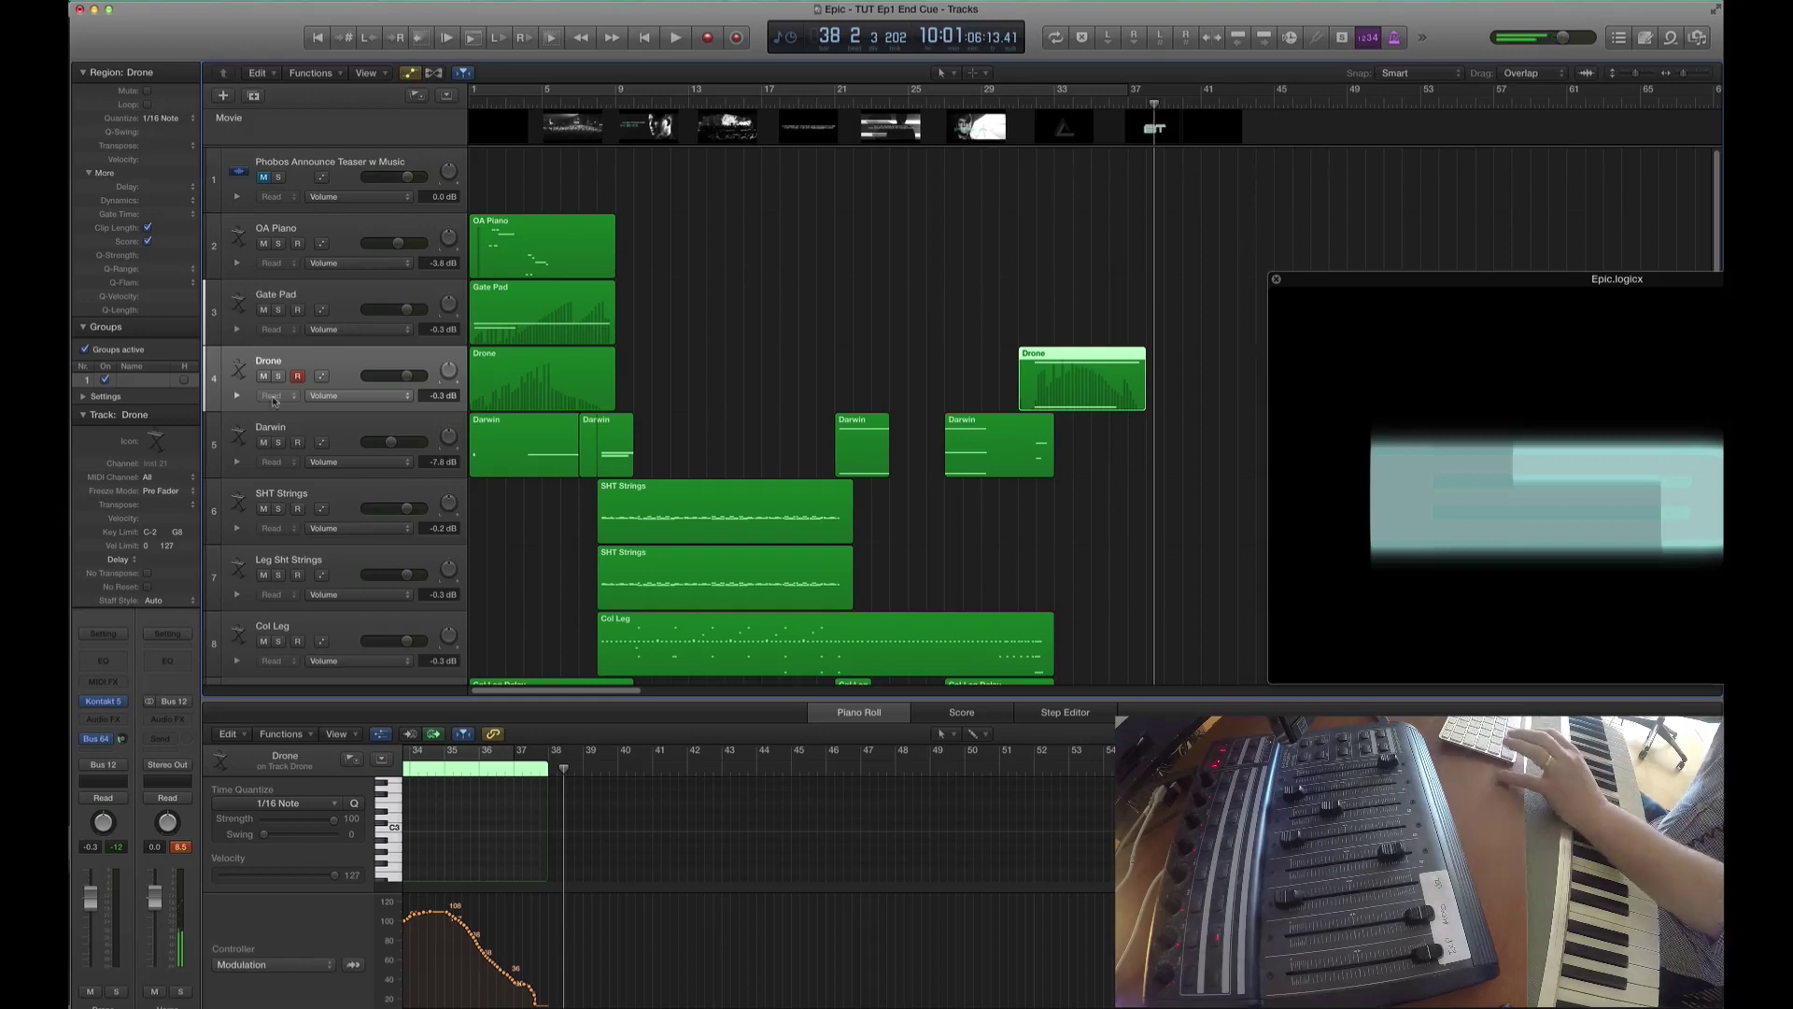
- Record a Gate Pad part from about bar 29 to bar 39 with modulation swelling and easing off at the end
{"action": "left_click", "coordinate": [359, 297]}
{"action": "left_click", "coordinate": [992, 90]}
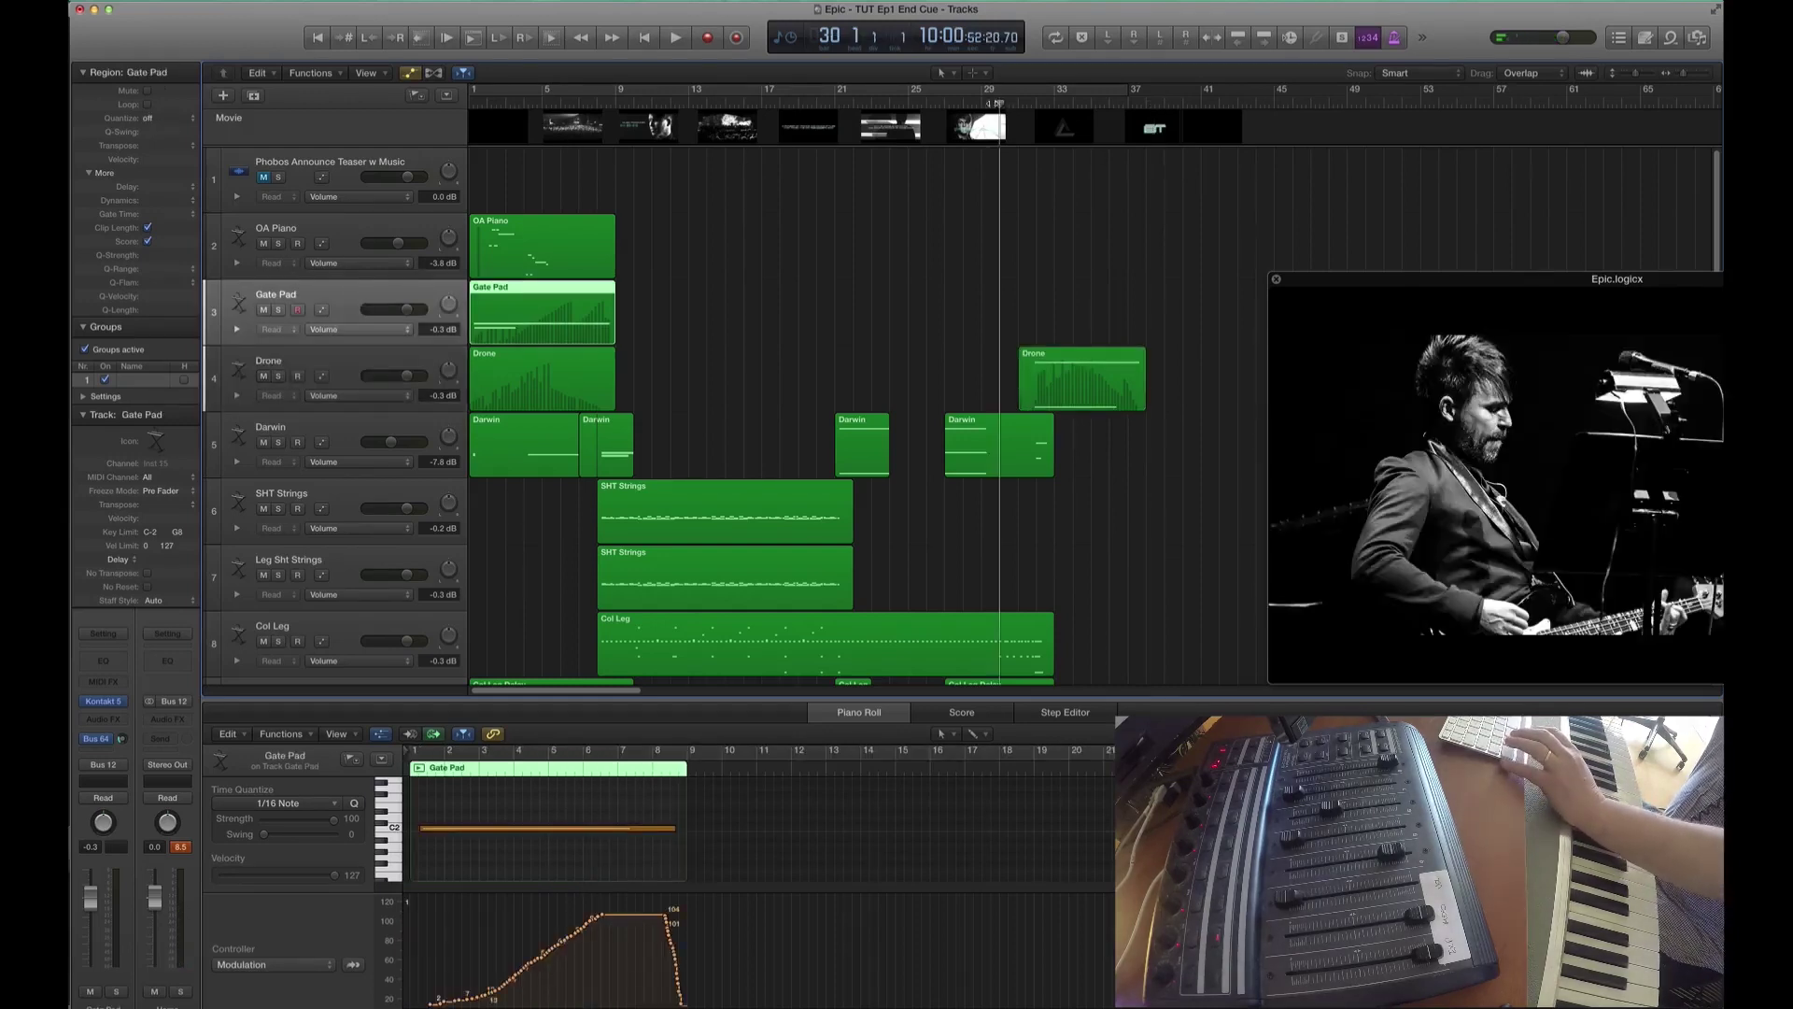
{"action": "key", "text": "r"}
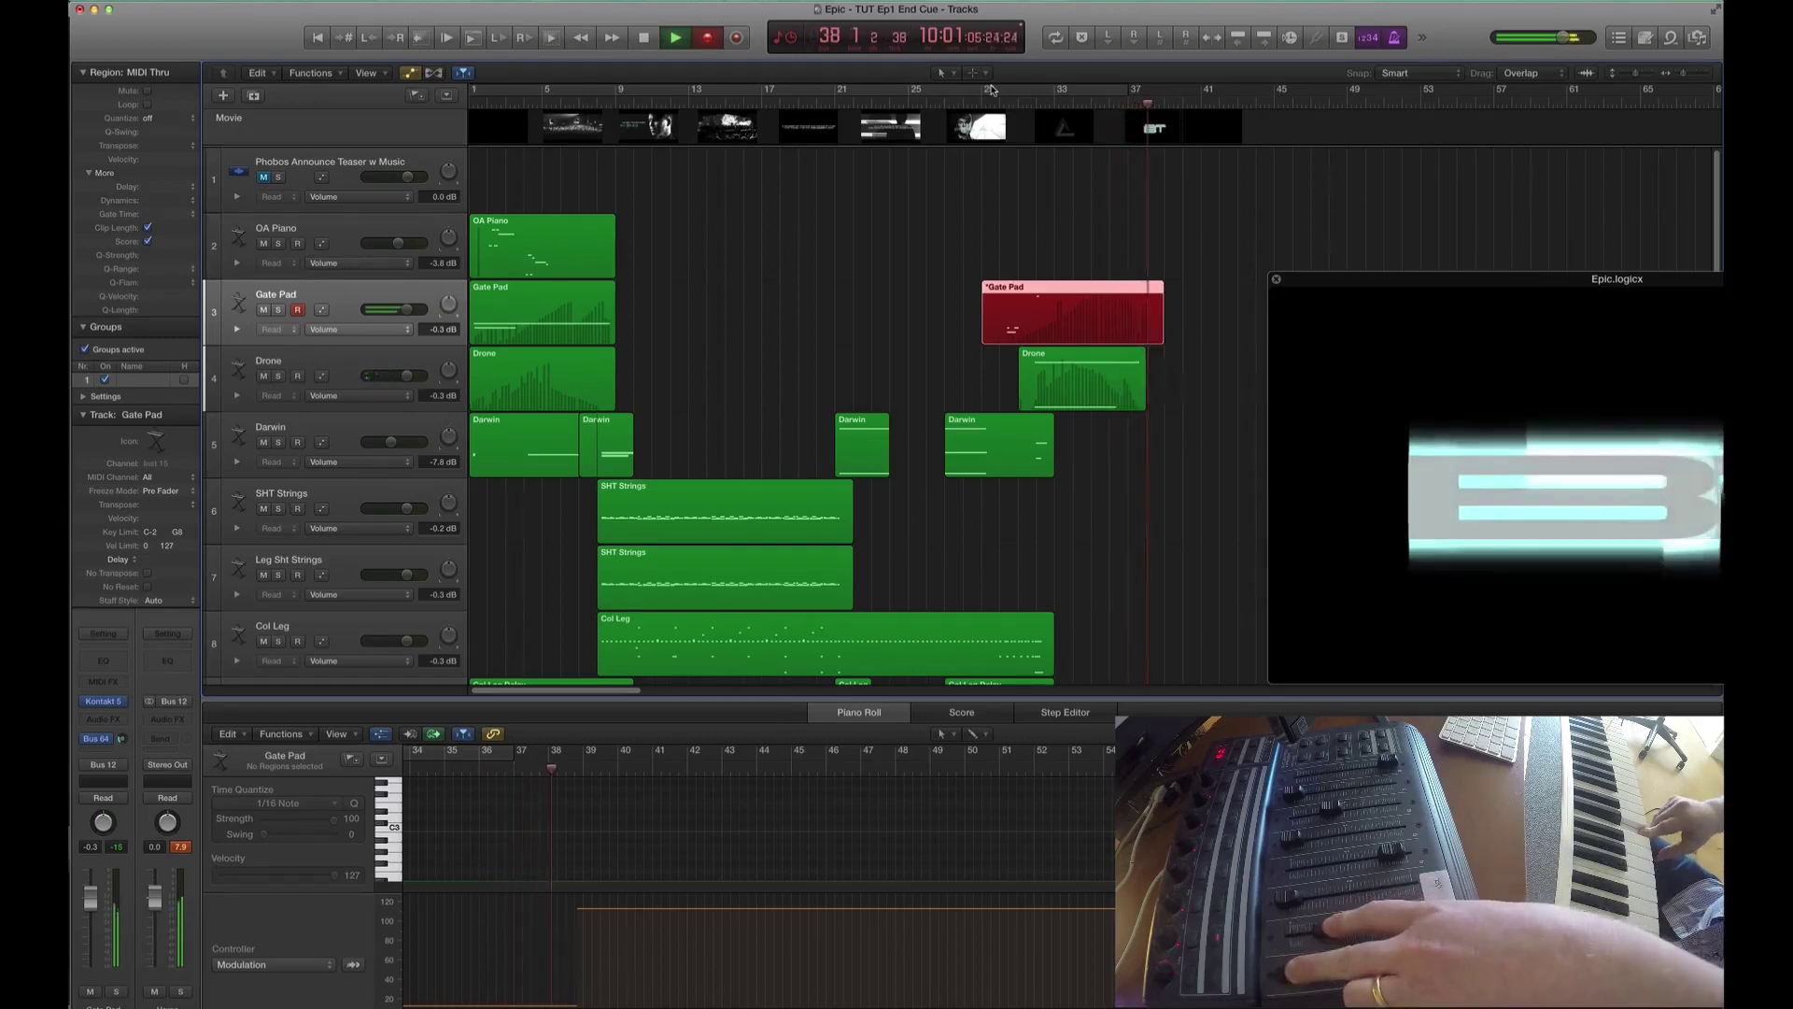
{"action": "key", "text": "space"}
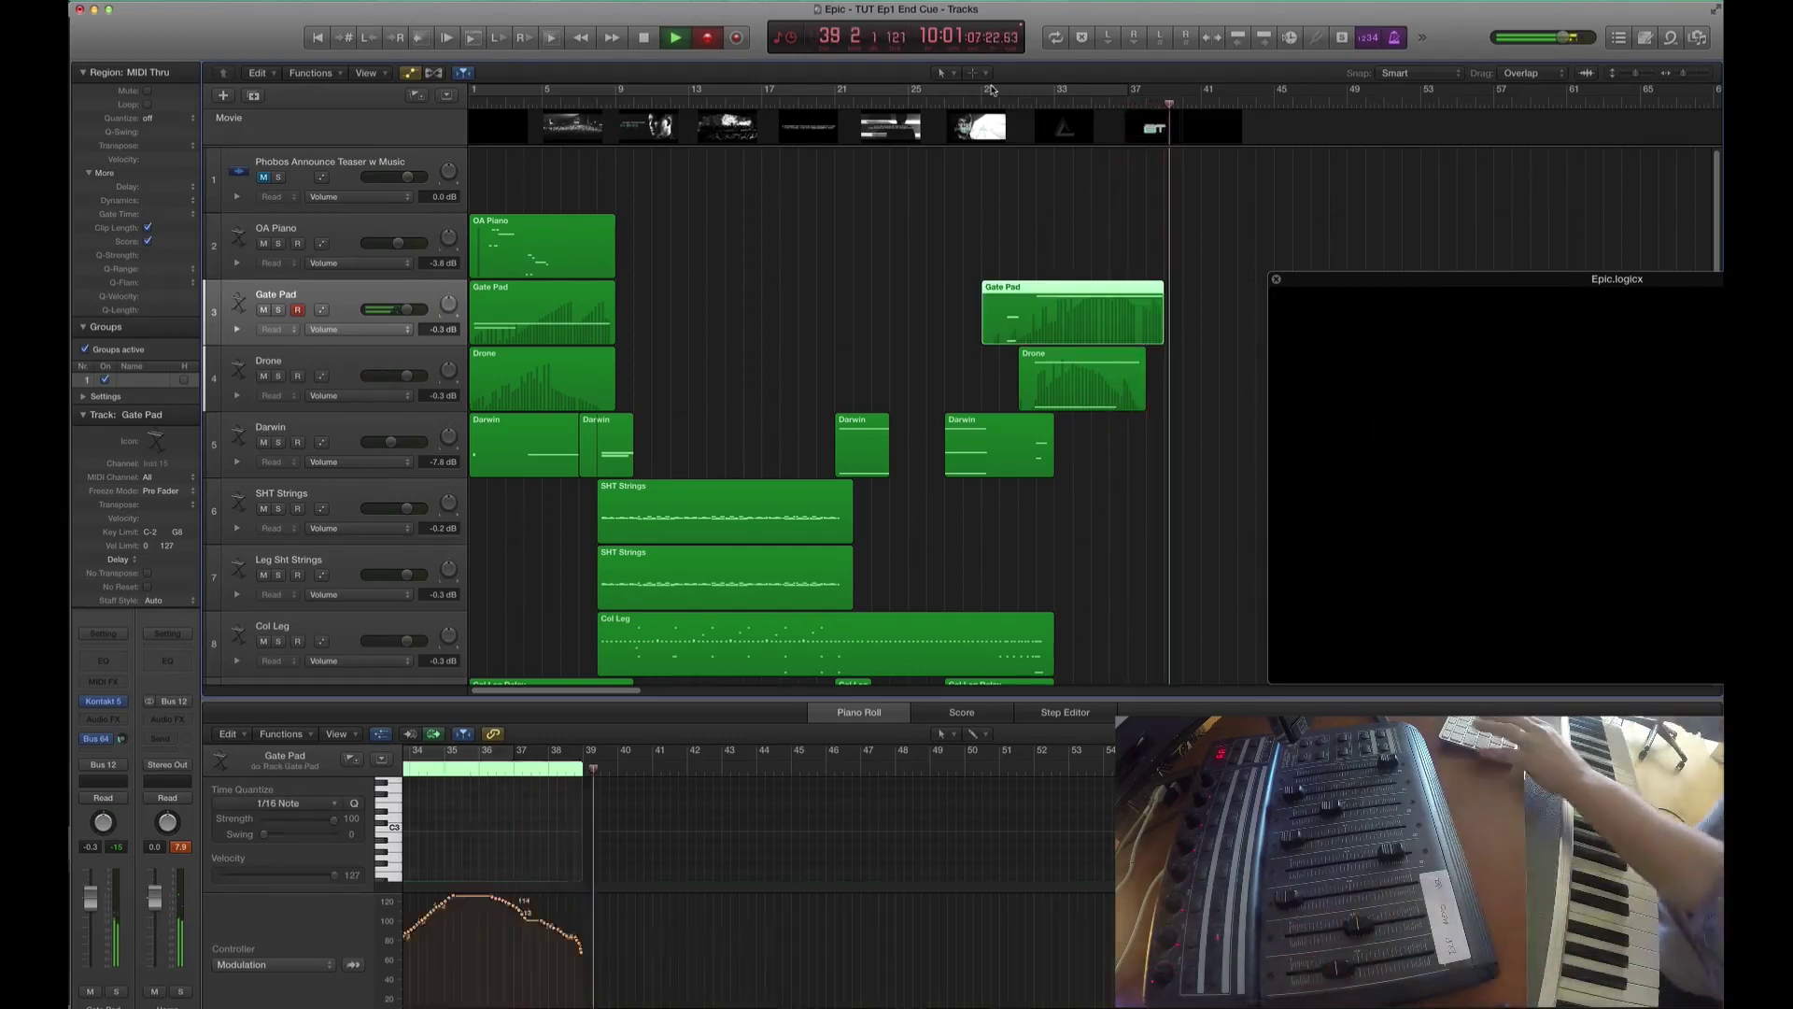
- Record a closing OA Piano part from about bar 32 to bar 37
{"action": "left_click", "coordinate": [983, 106]}
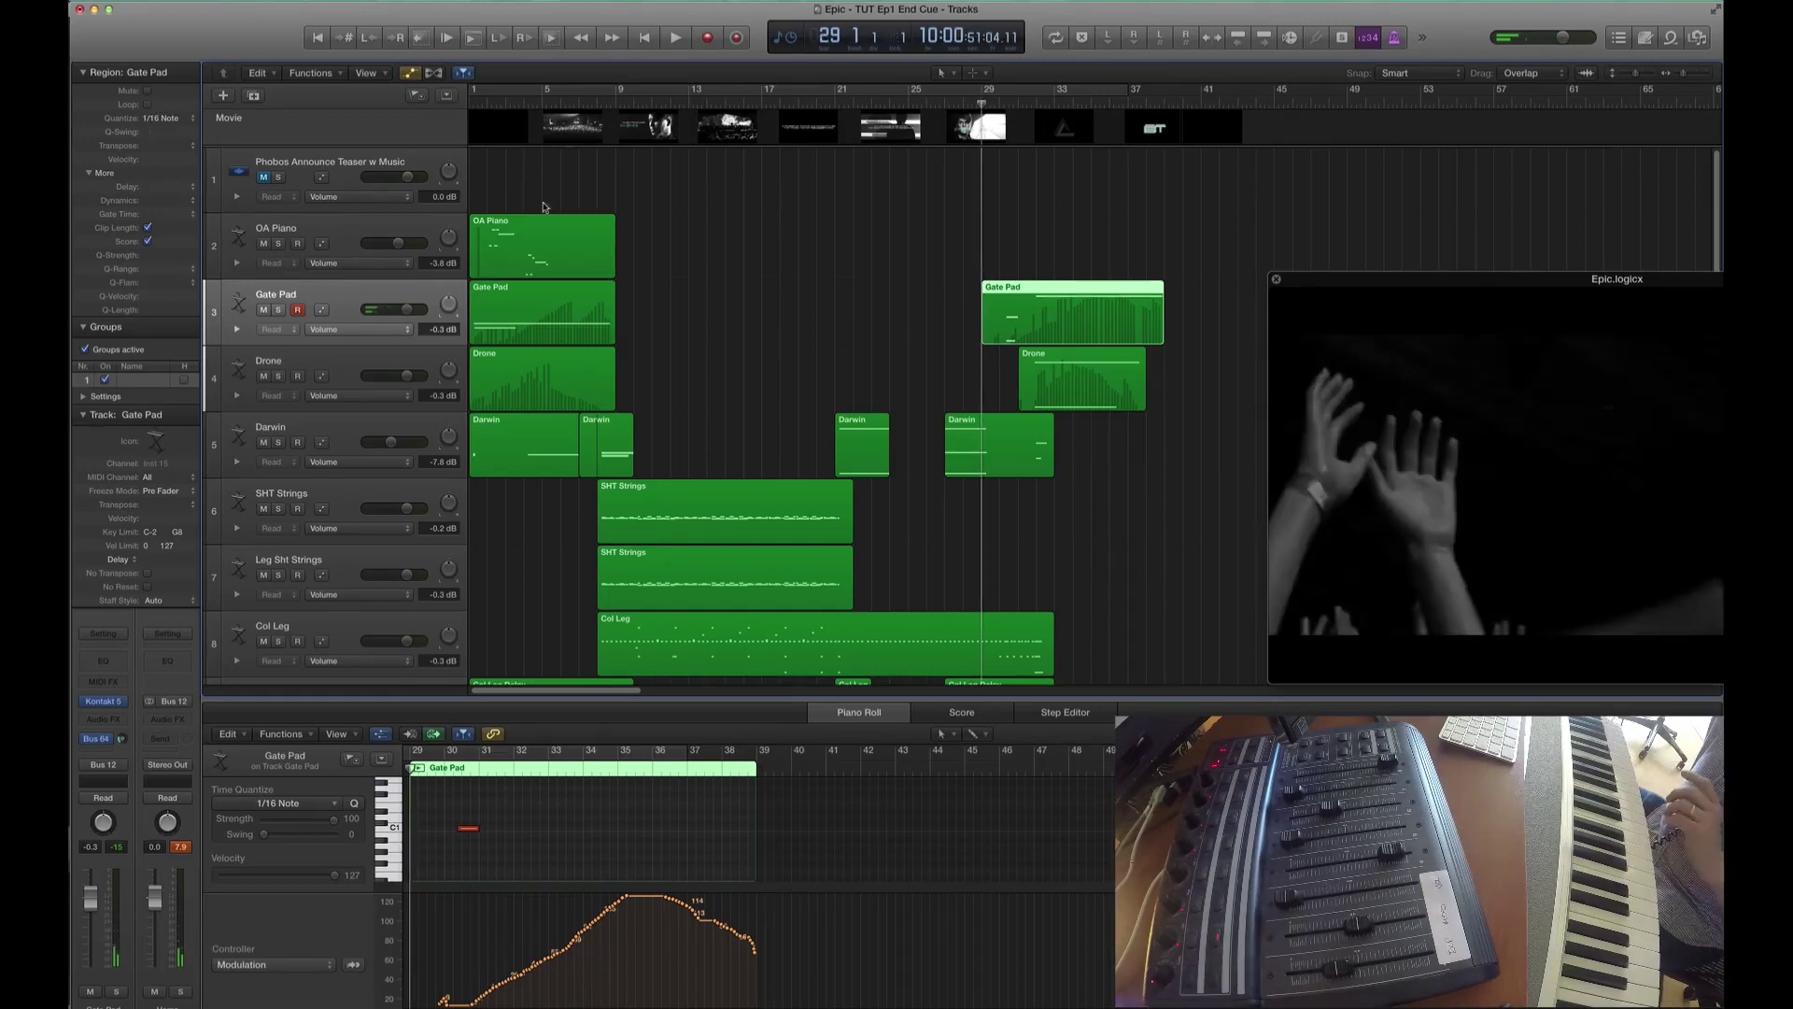
{"action": "left_click", "coordinate": [378, 229]}
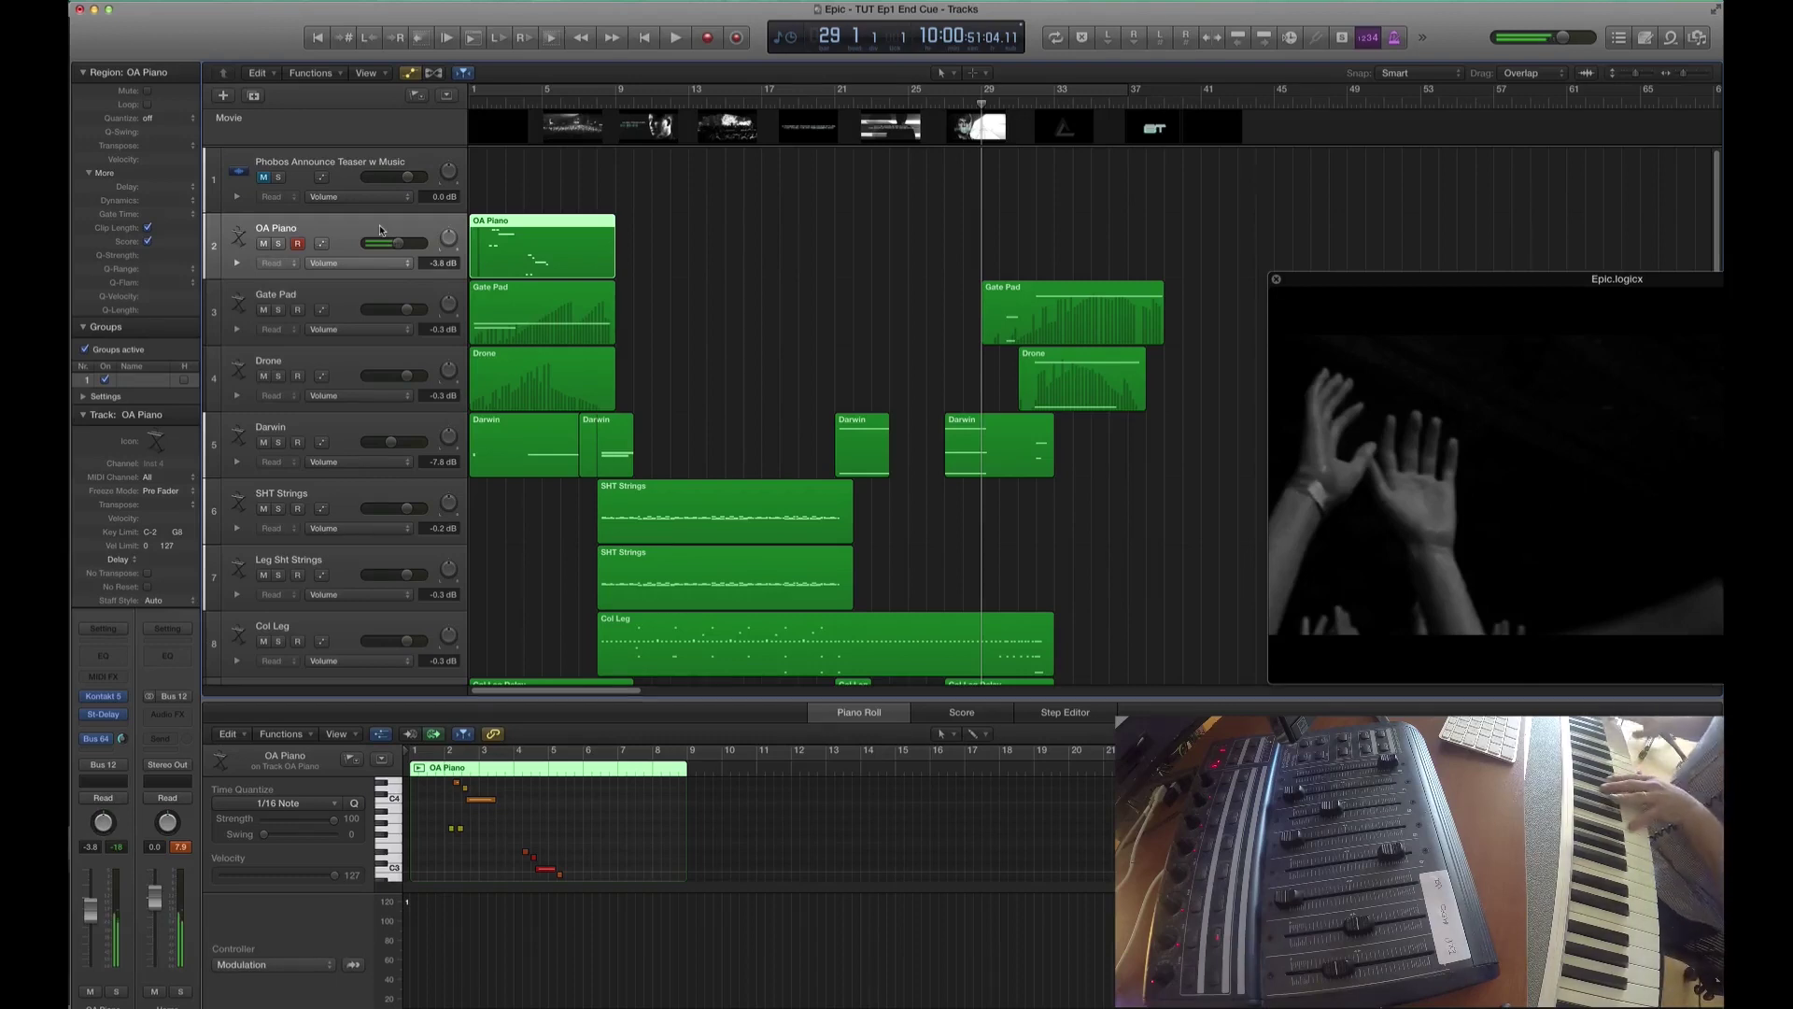
{"action": "key", "text": "r"}
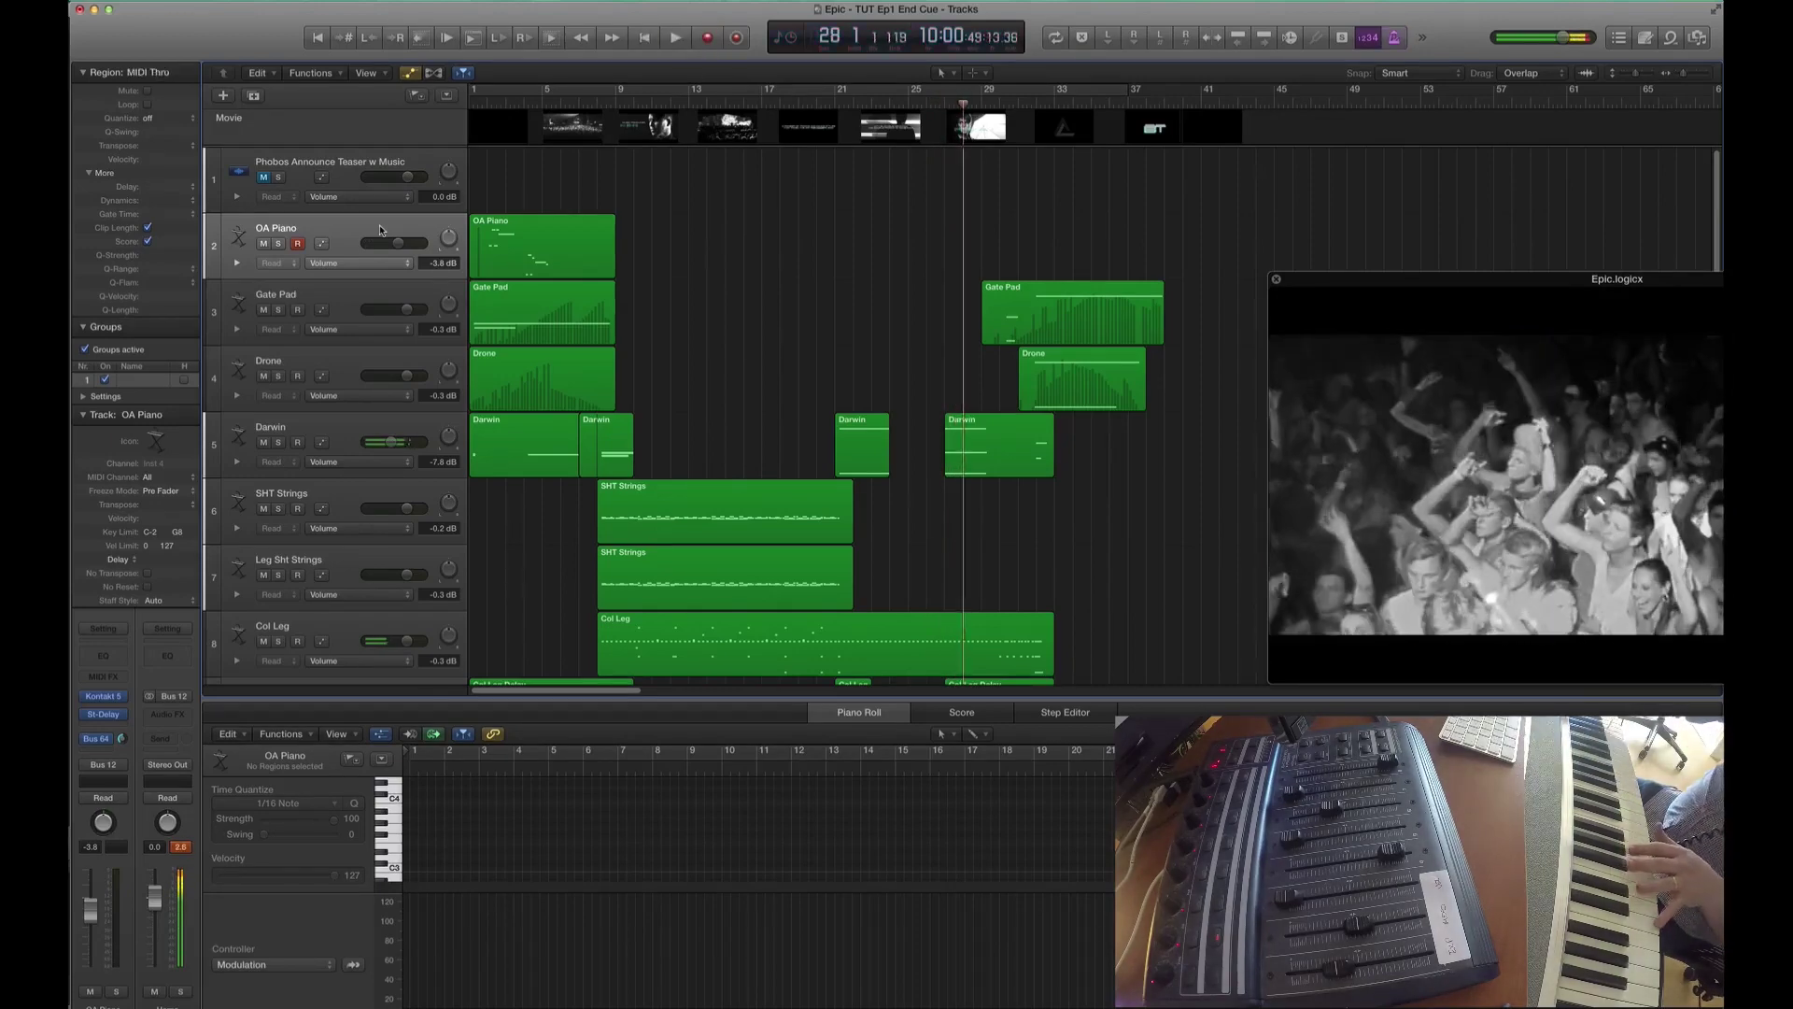
{"action": "key", "text": "space"}
{"action": "key", "text": "r"}
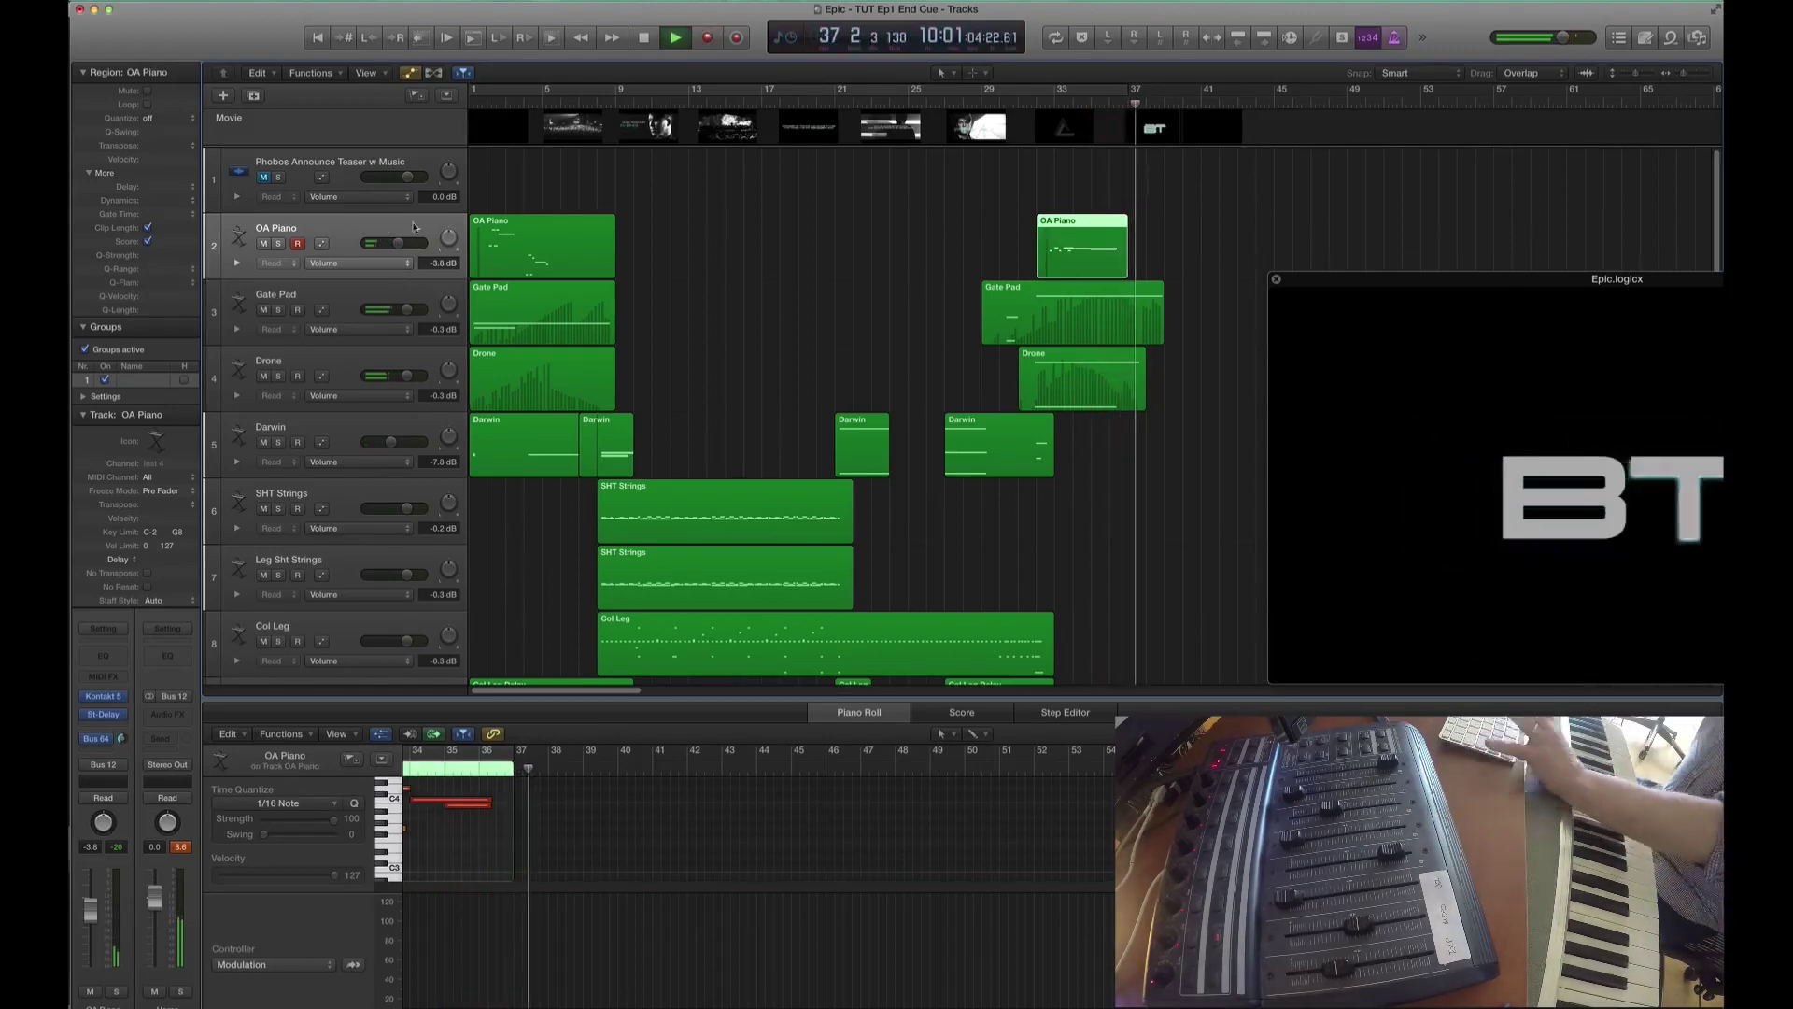
{"action": "key", "text": "space"}
- Duplicate the OA Piano track as Inst 23 and move the closing piano region onto the new track
{"action": "key", "text": "super+d"}
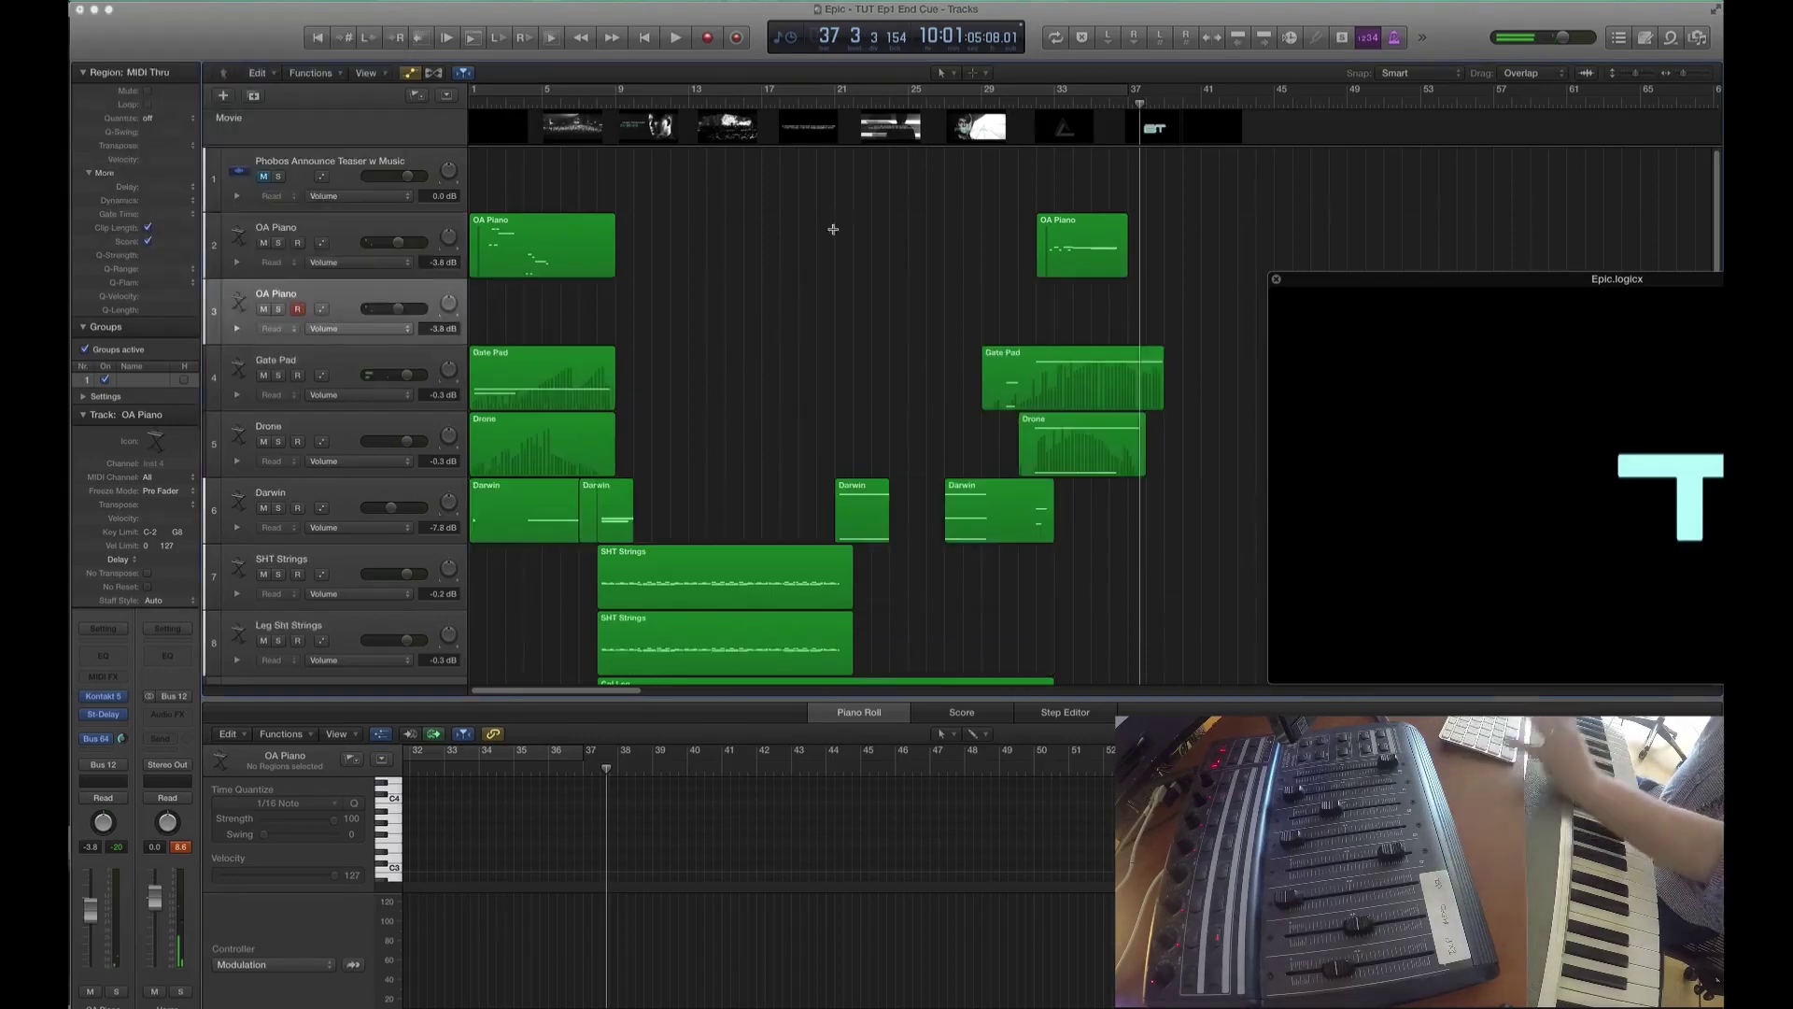
{"action": "left_click", "coordinate": [1063, 231]}
{"action": "left_click_drag", "start_coordinate": [1063, 231], "coordinate": [1063, 298]}
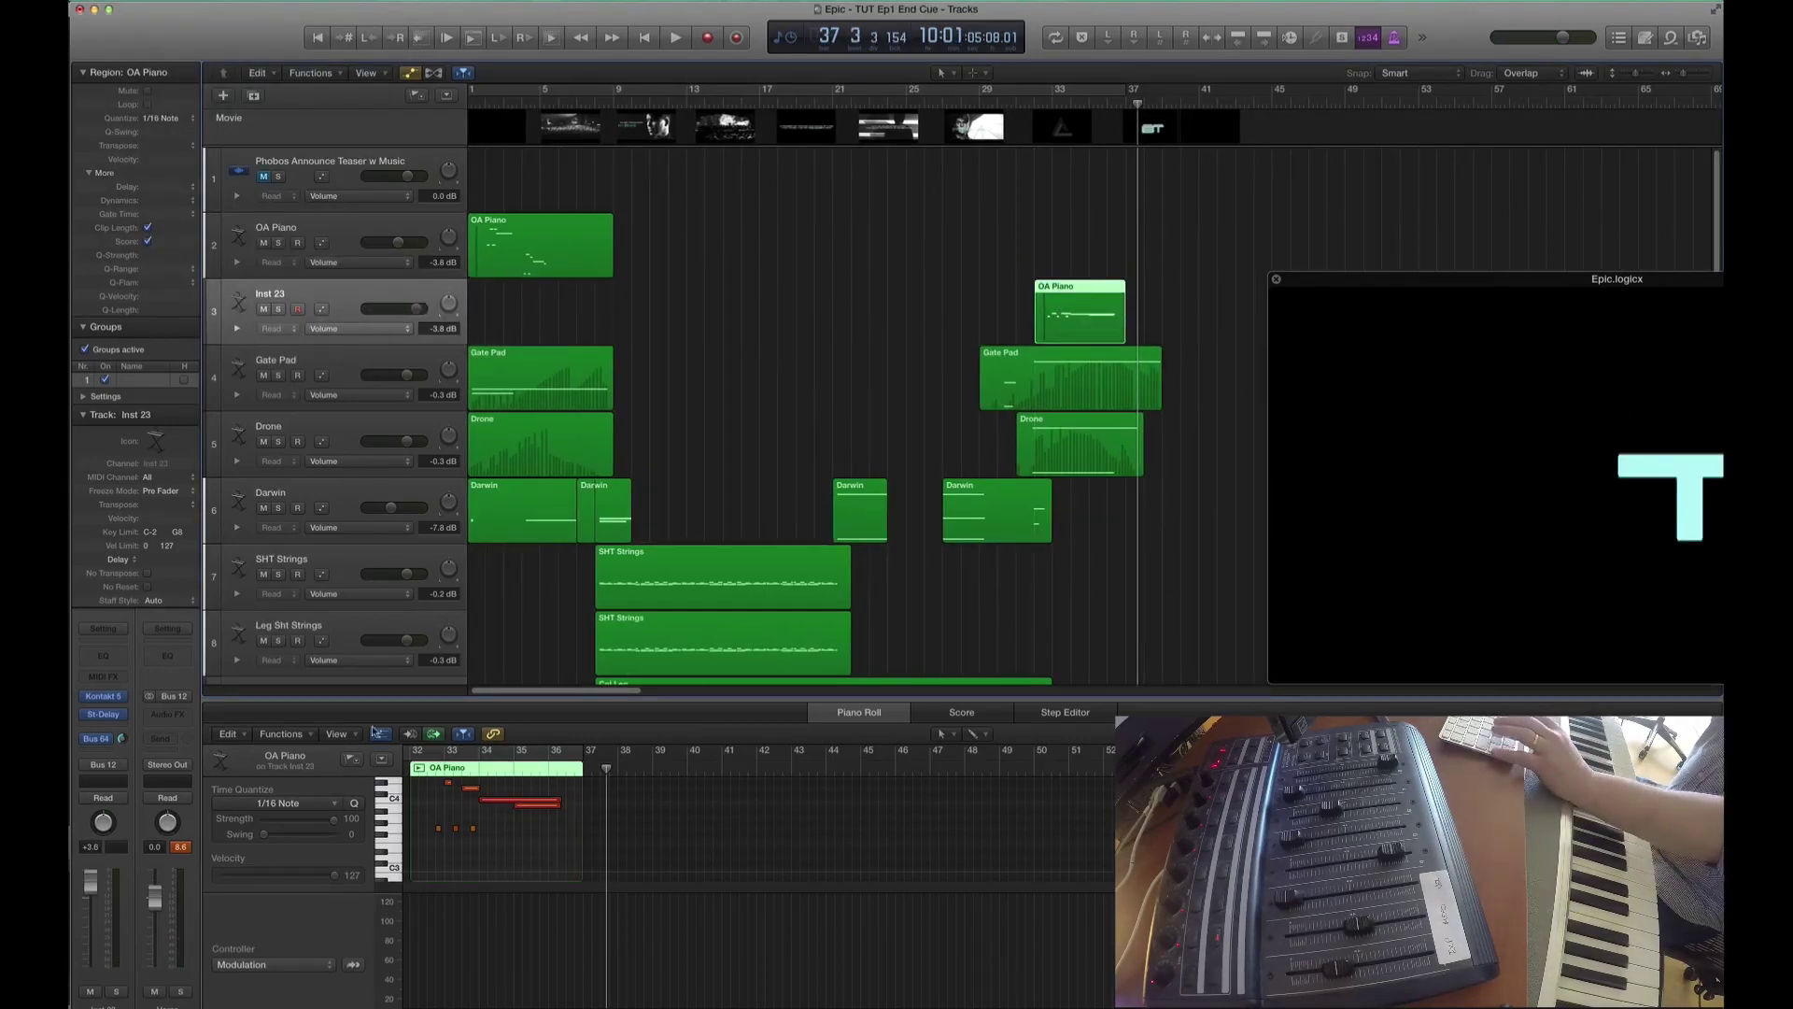
{"action": "scroll", "coordinate": [811, 280], "scroll_direction": "left", "scroll_amount": 1}
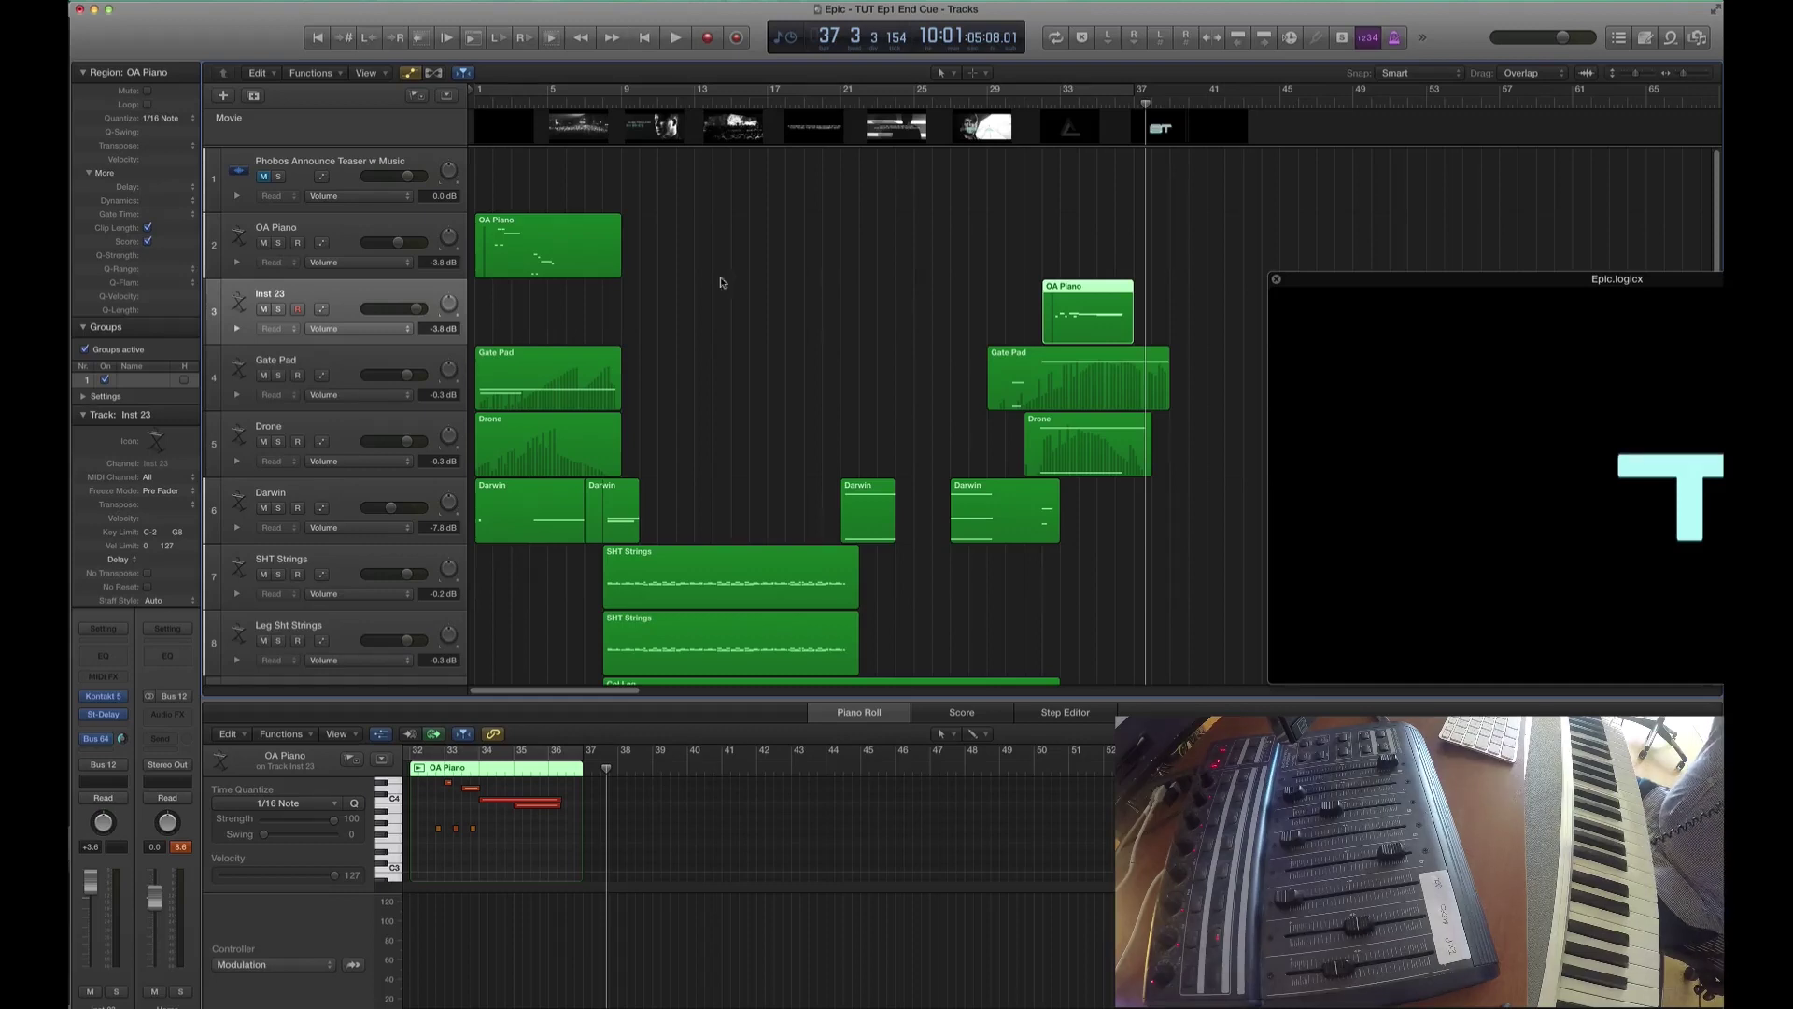
- Add a duplicate instrument track, Inst 24, below Inst 23 and check its Felt Grand Piano - Mixed patch in Kontakt
{"action": "key", "text": "super+d"}
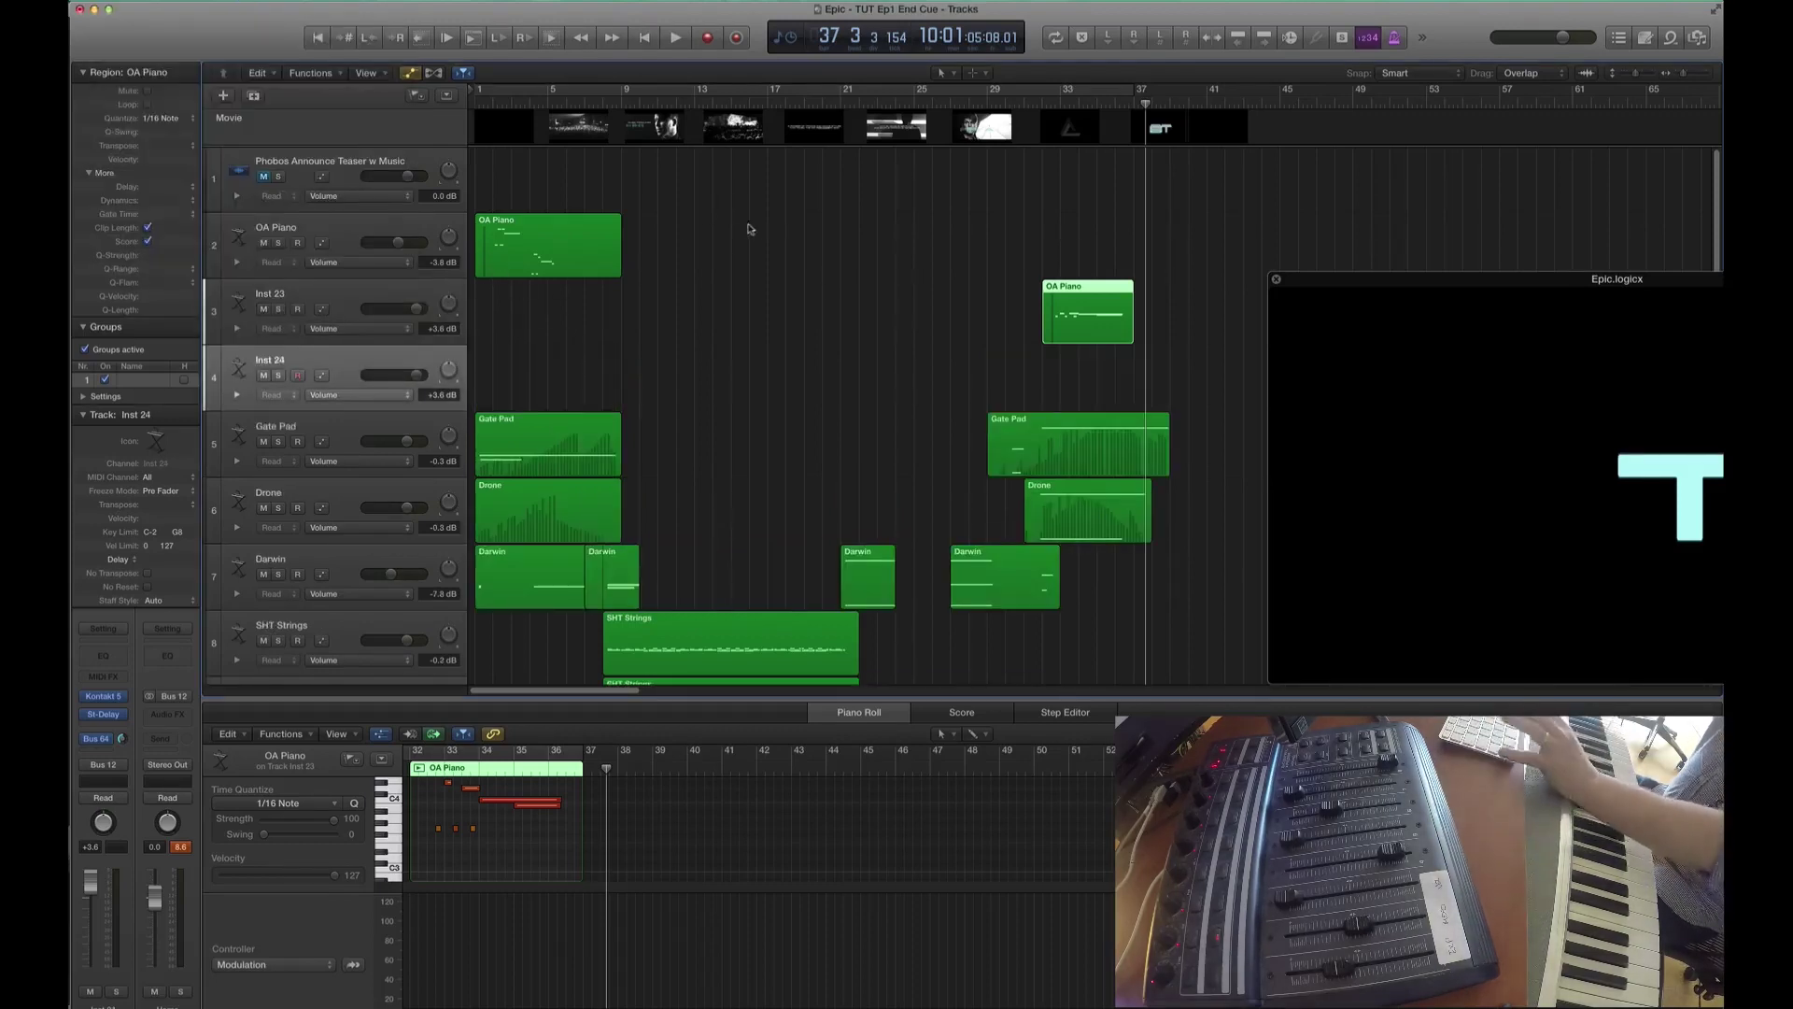
{"action": "left_click", "coordinate": [589, 98]}
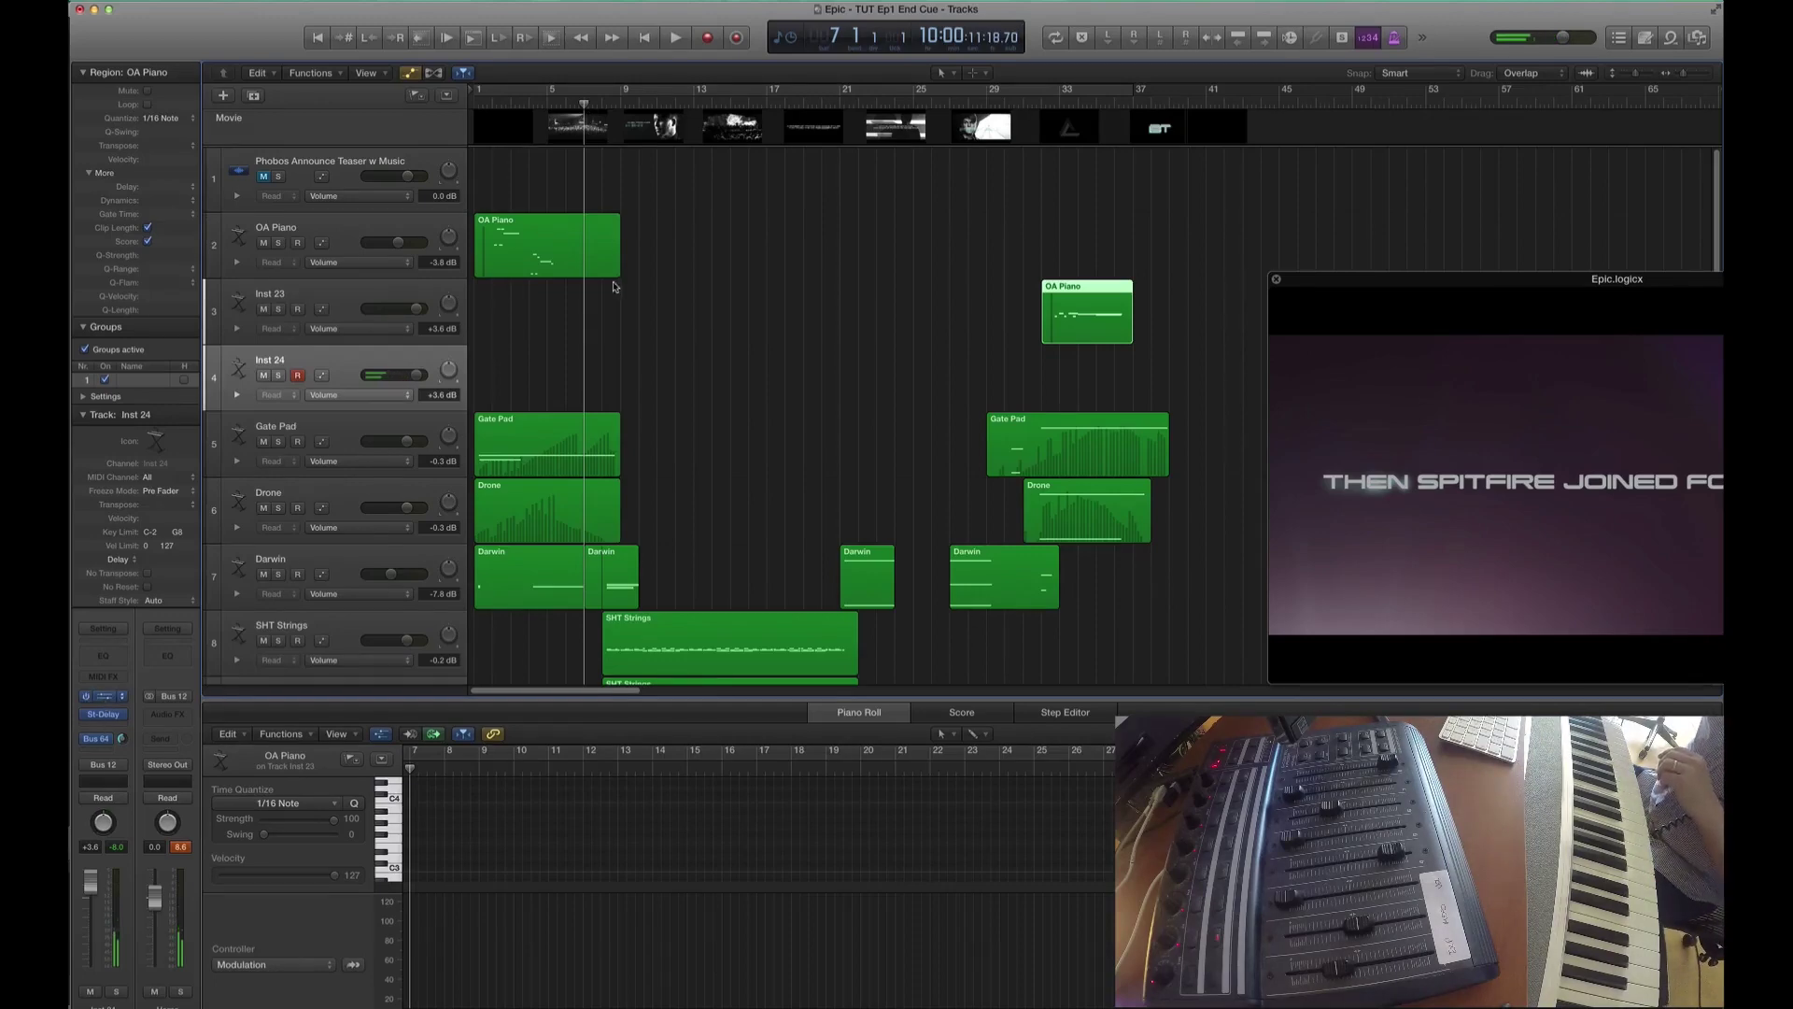
{"action": "key", "text": "v"}
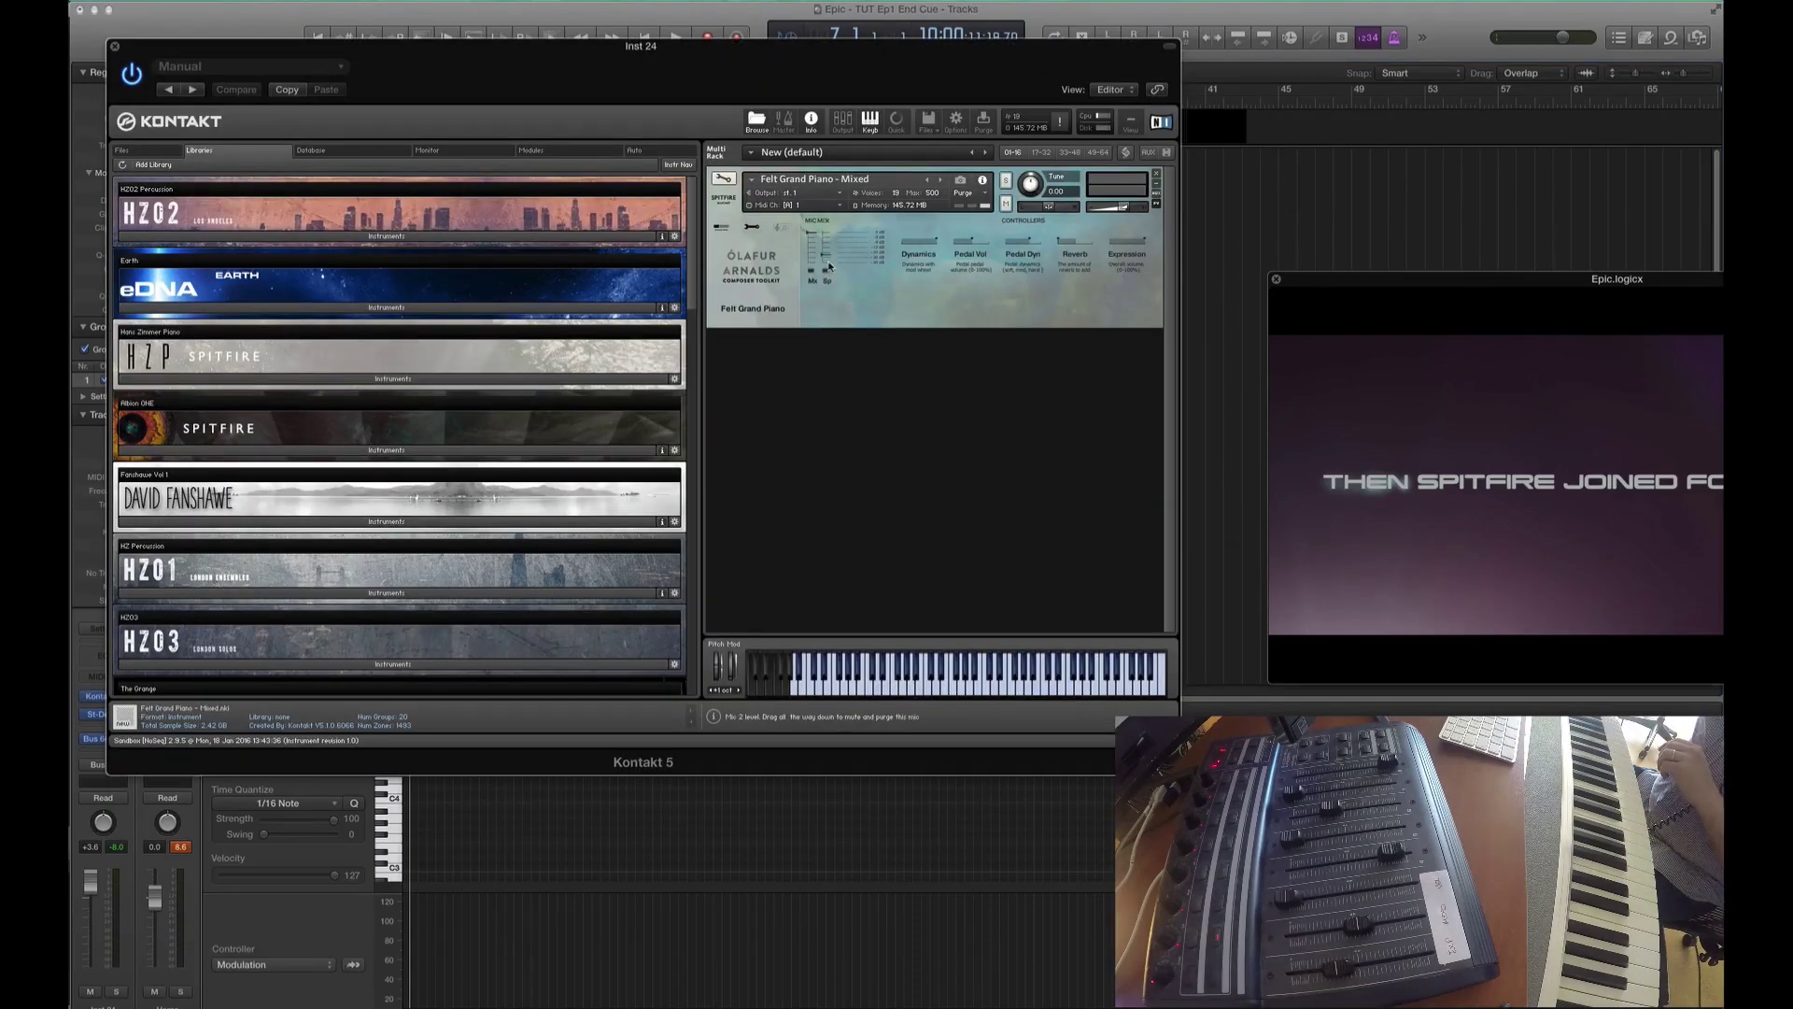
{"action": "left_click", "coordinate": [114, 47]}
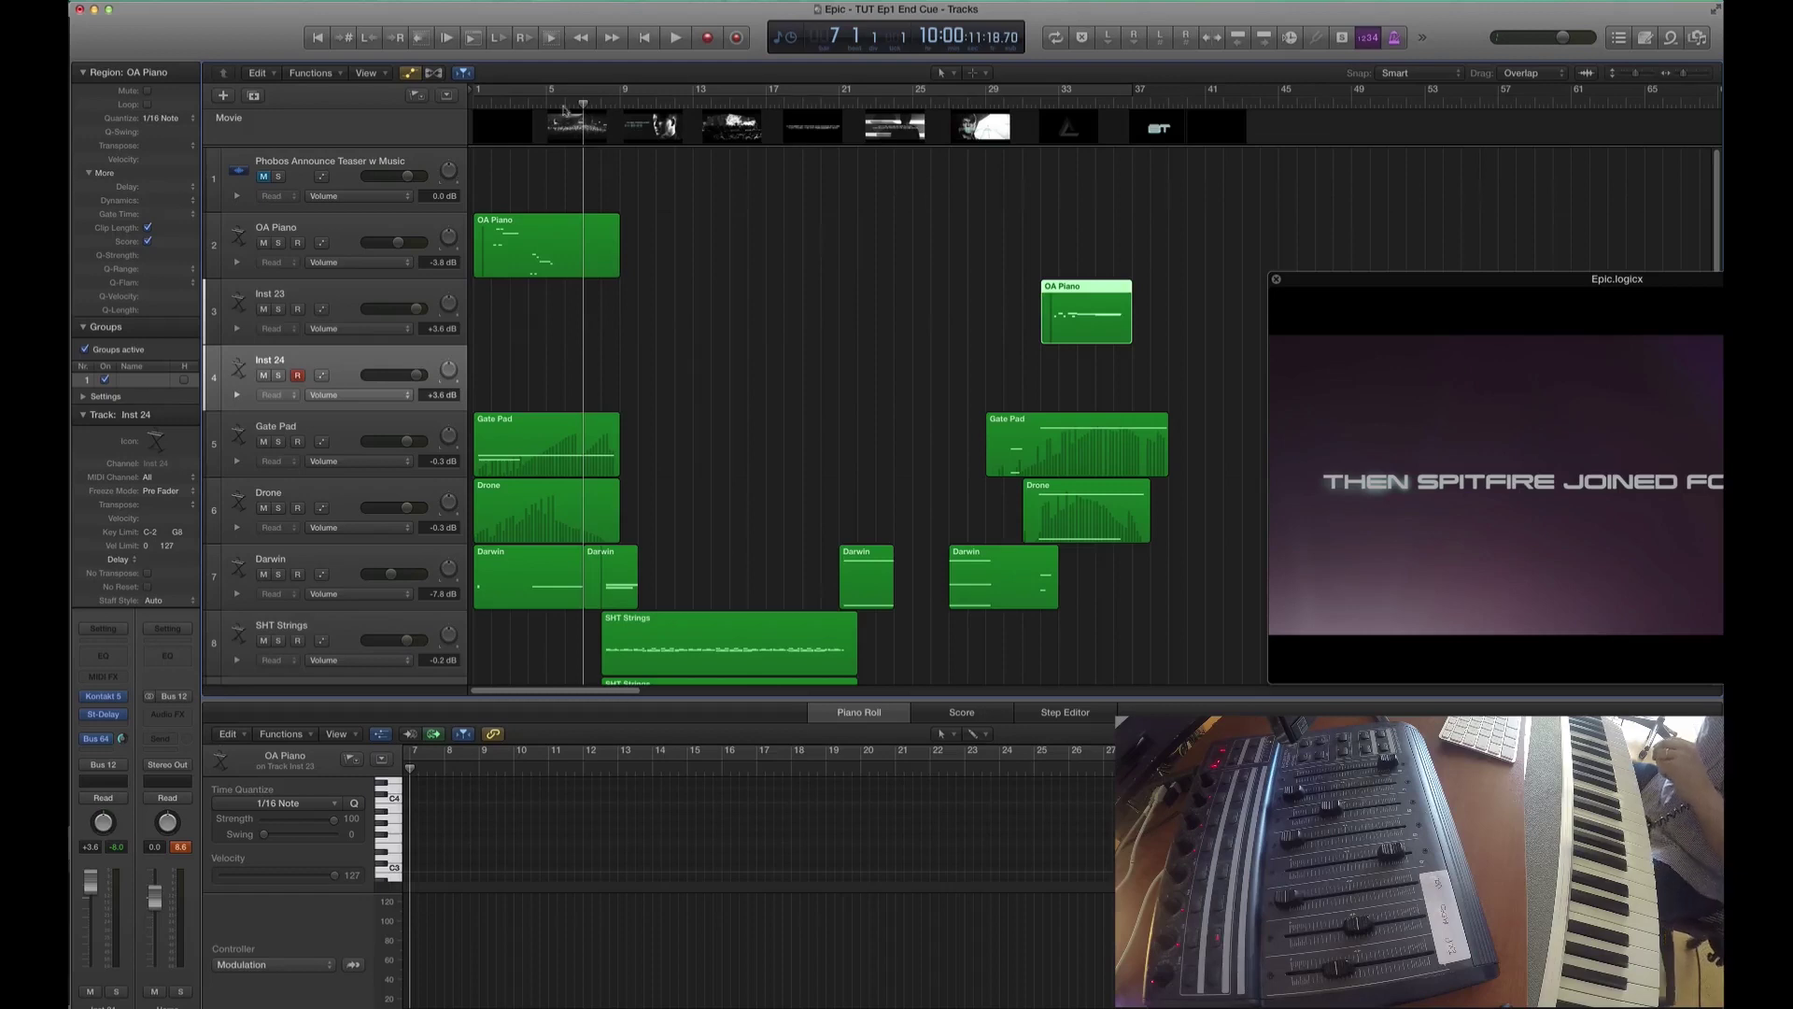
- Play the cue from about bar 17 and reopen the floating movie window, placing it over the piano roll area
{"action": "left_click", "coordinate": [755, 106]}
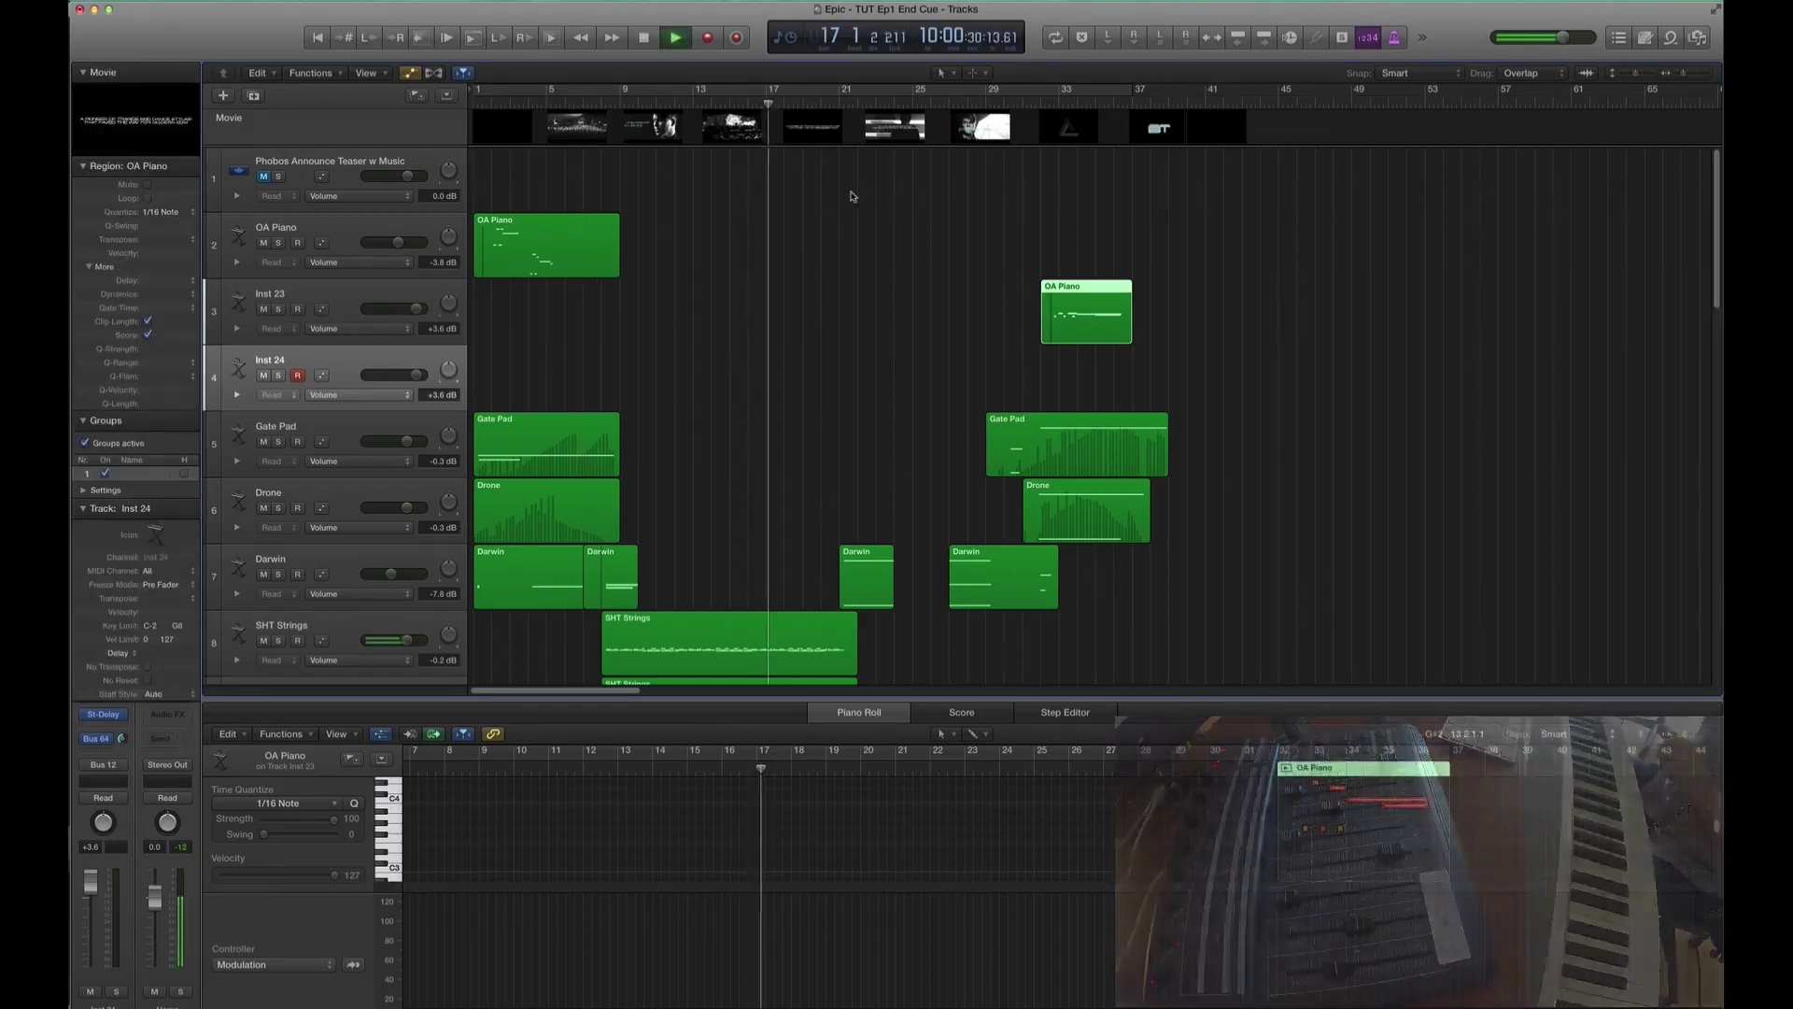
{"action": "key", "text": "space"}
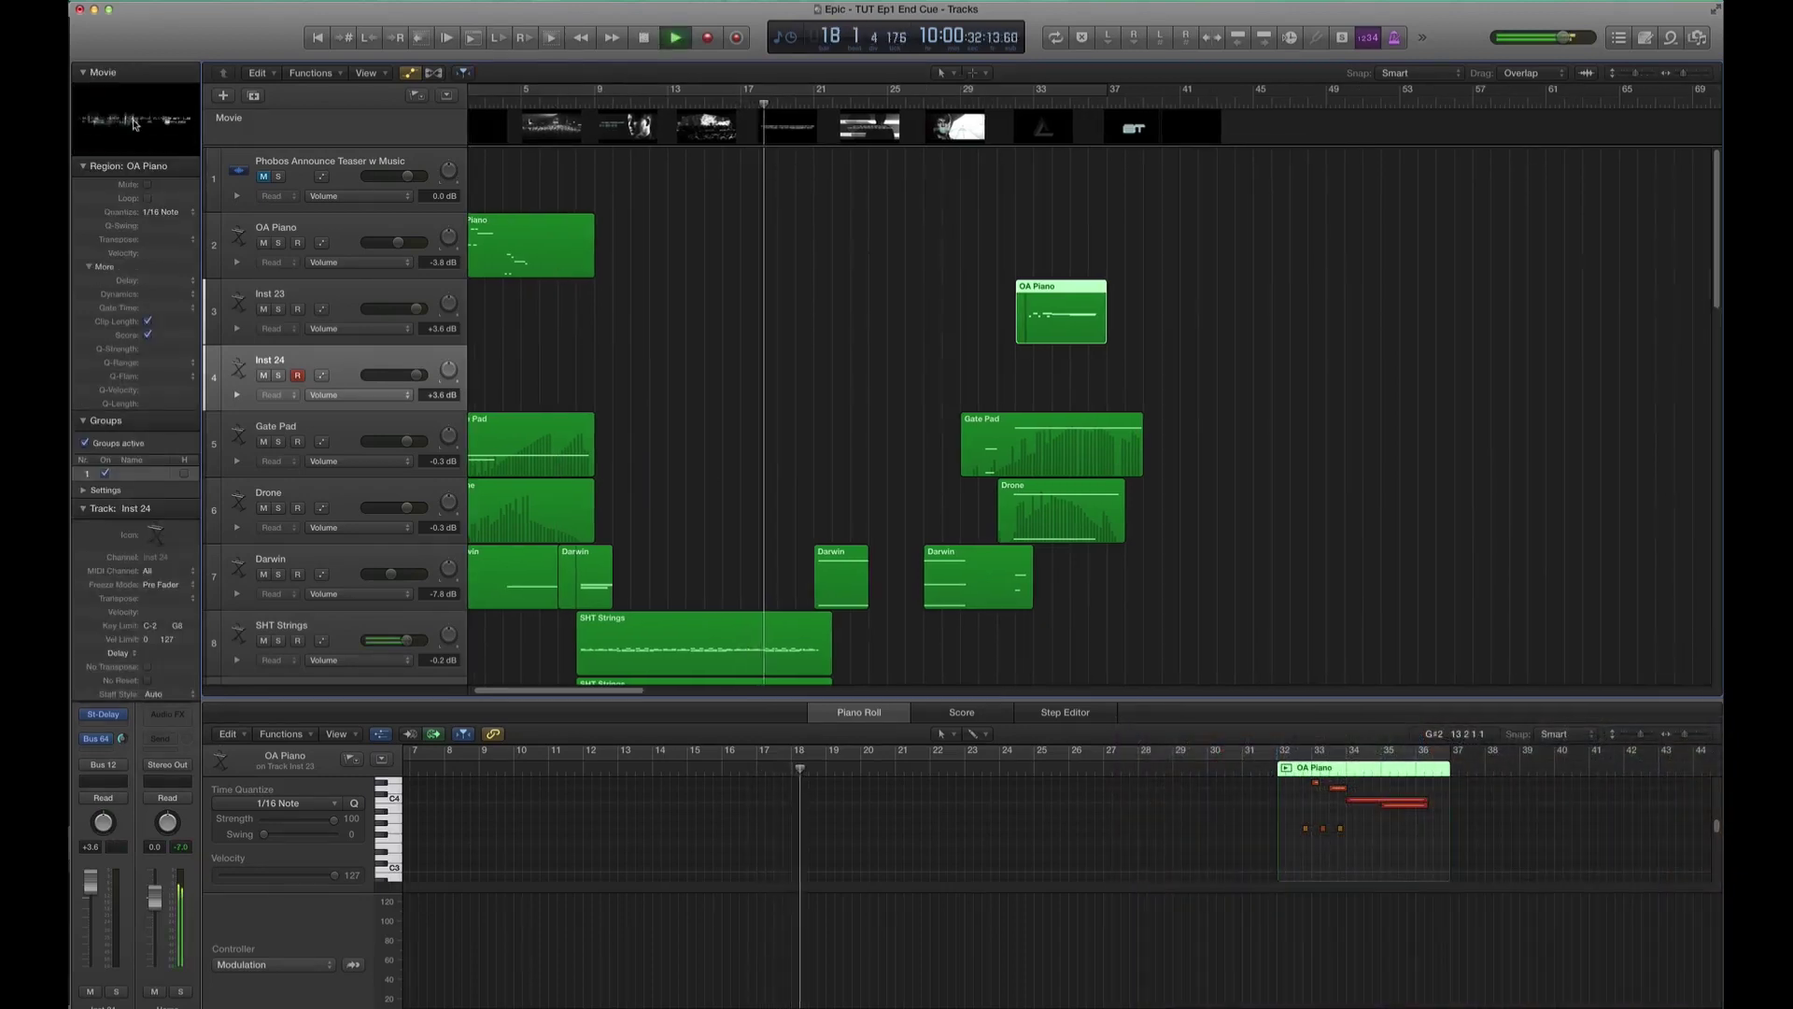
{"action": "left_click", "coordinate": [139, 122]}
{"action": "left_click_drag", "start_coordinate": [1469, 282], "coordinate": [1188, 598]}
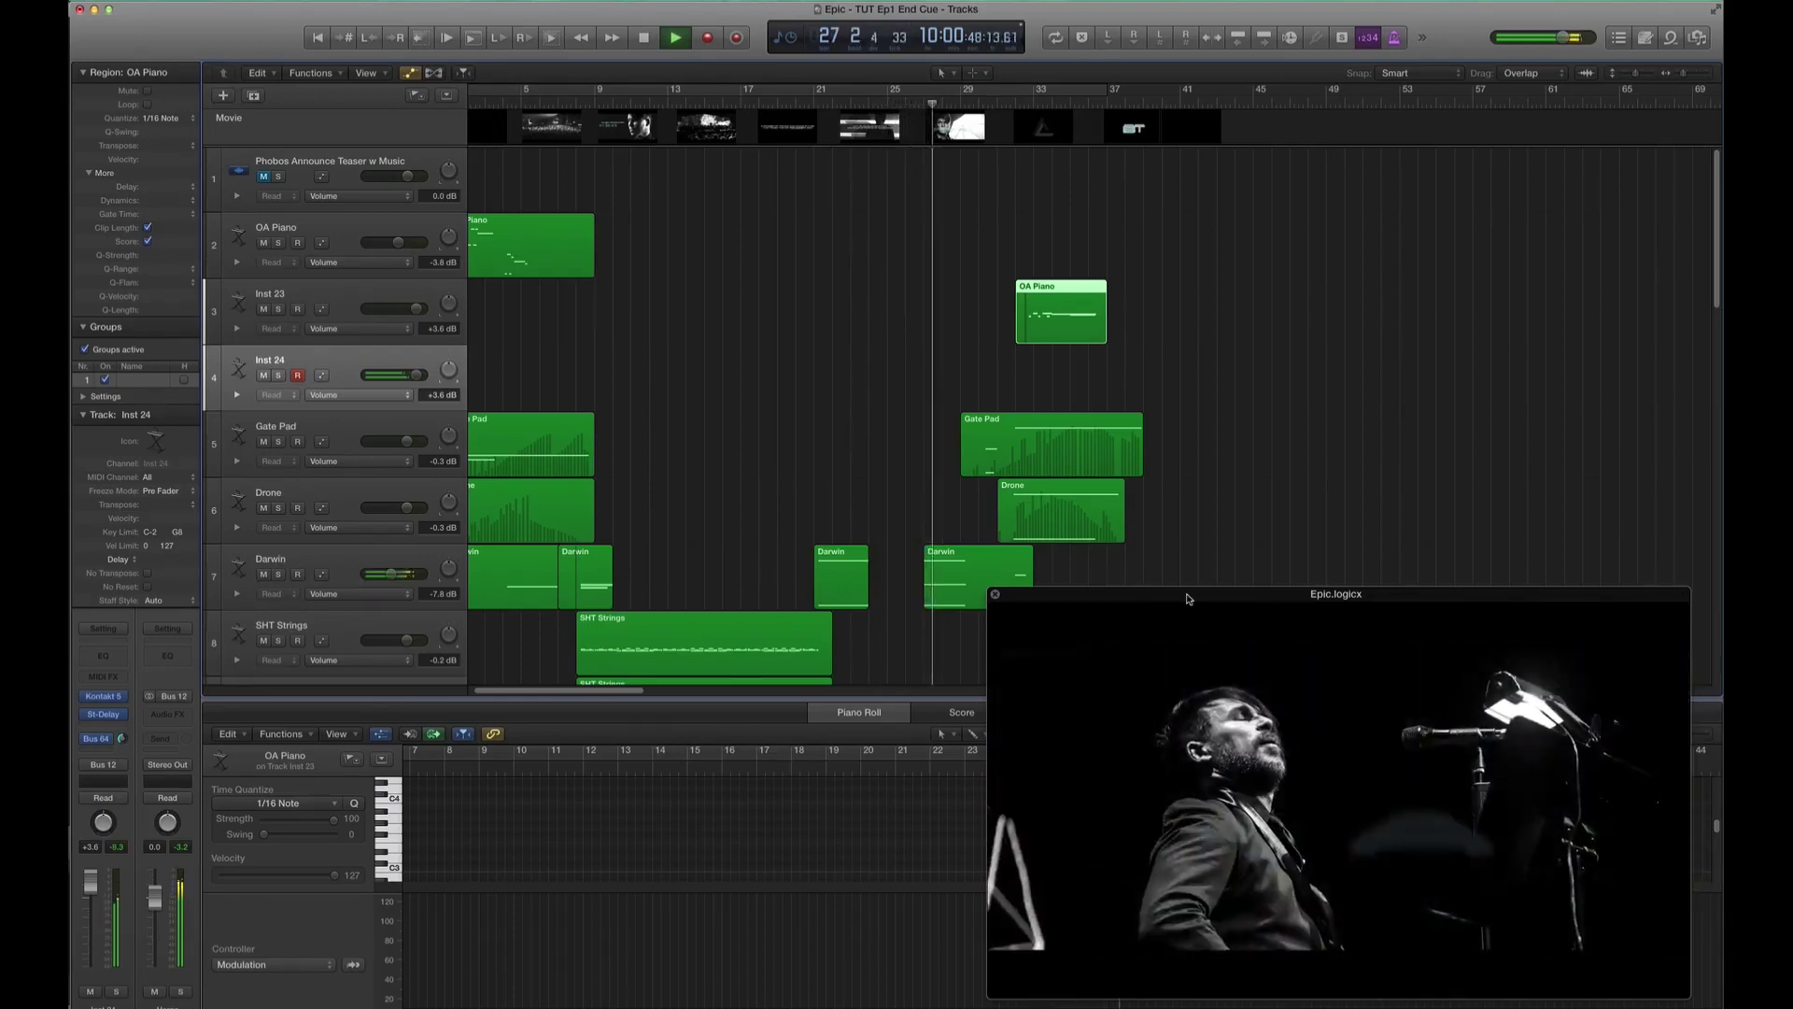
{"action": "key", "text": "r"}
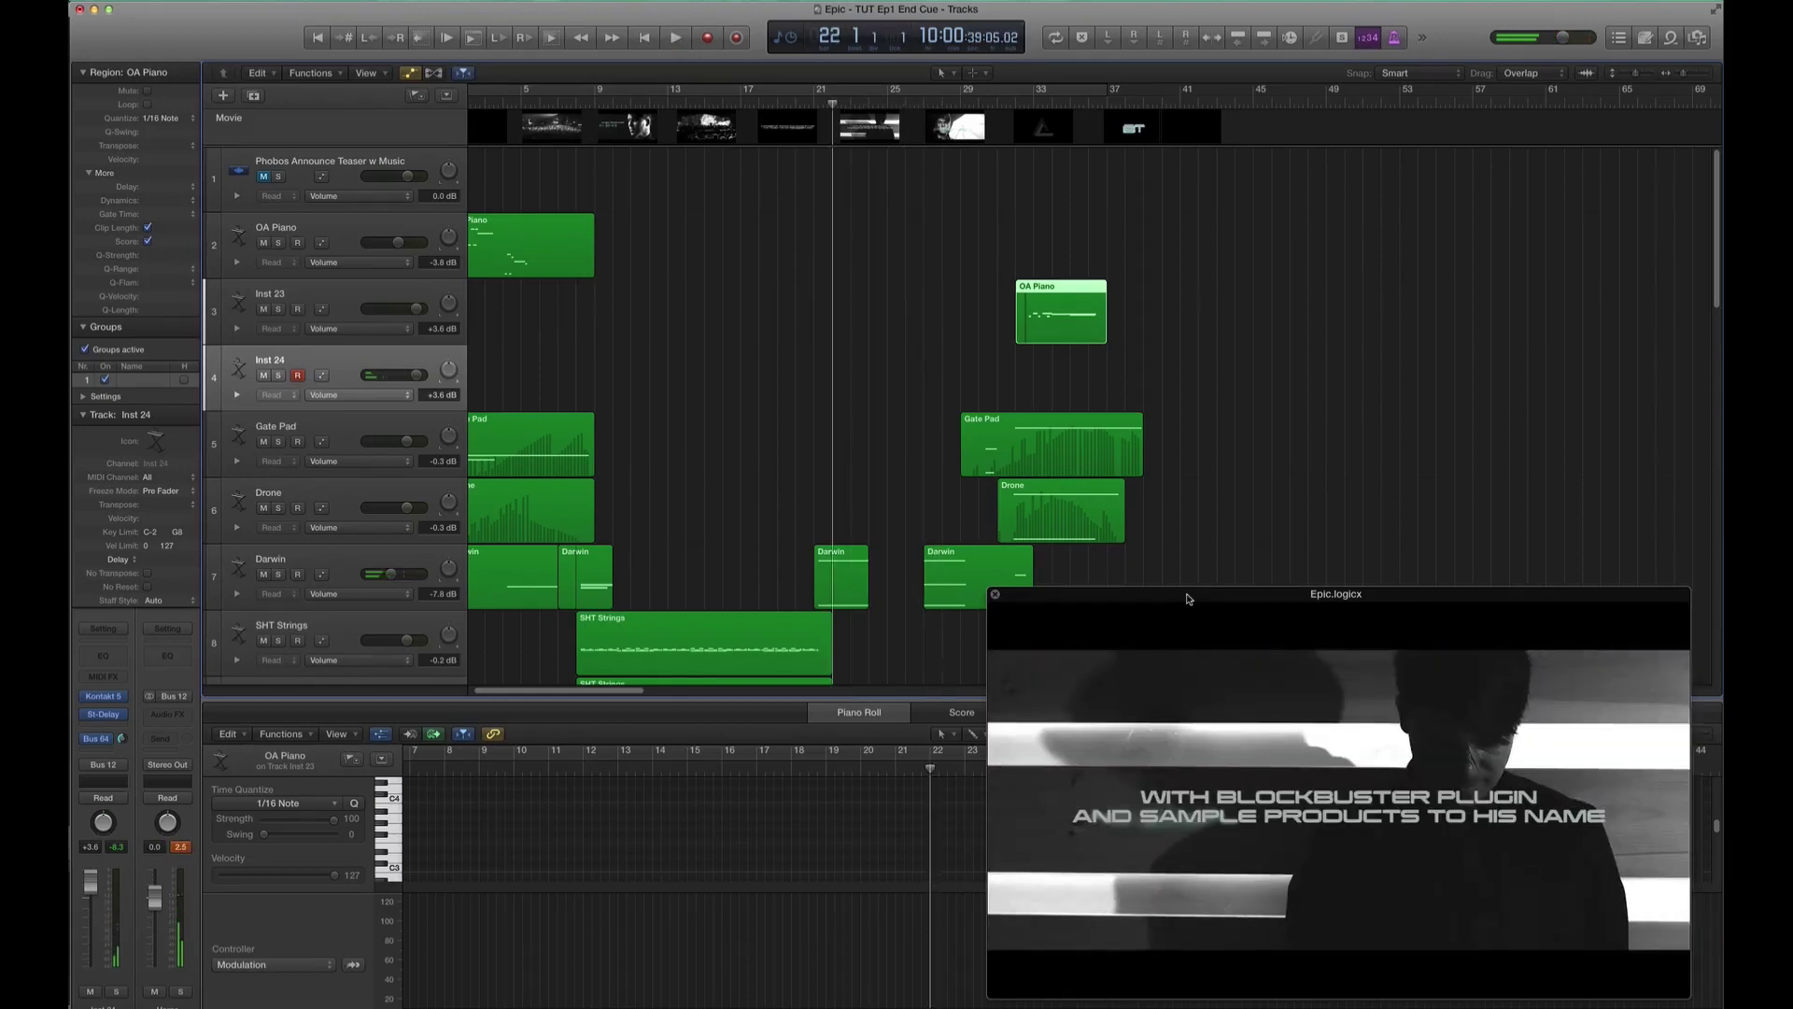
{"action": "key", "text": "space"}
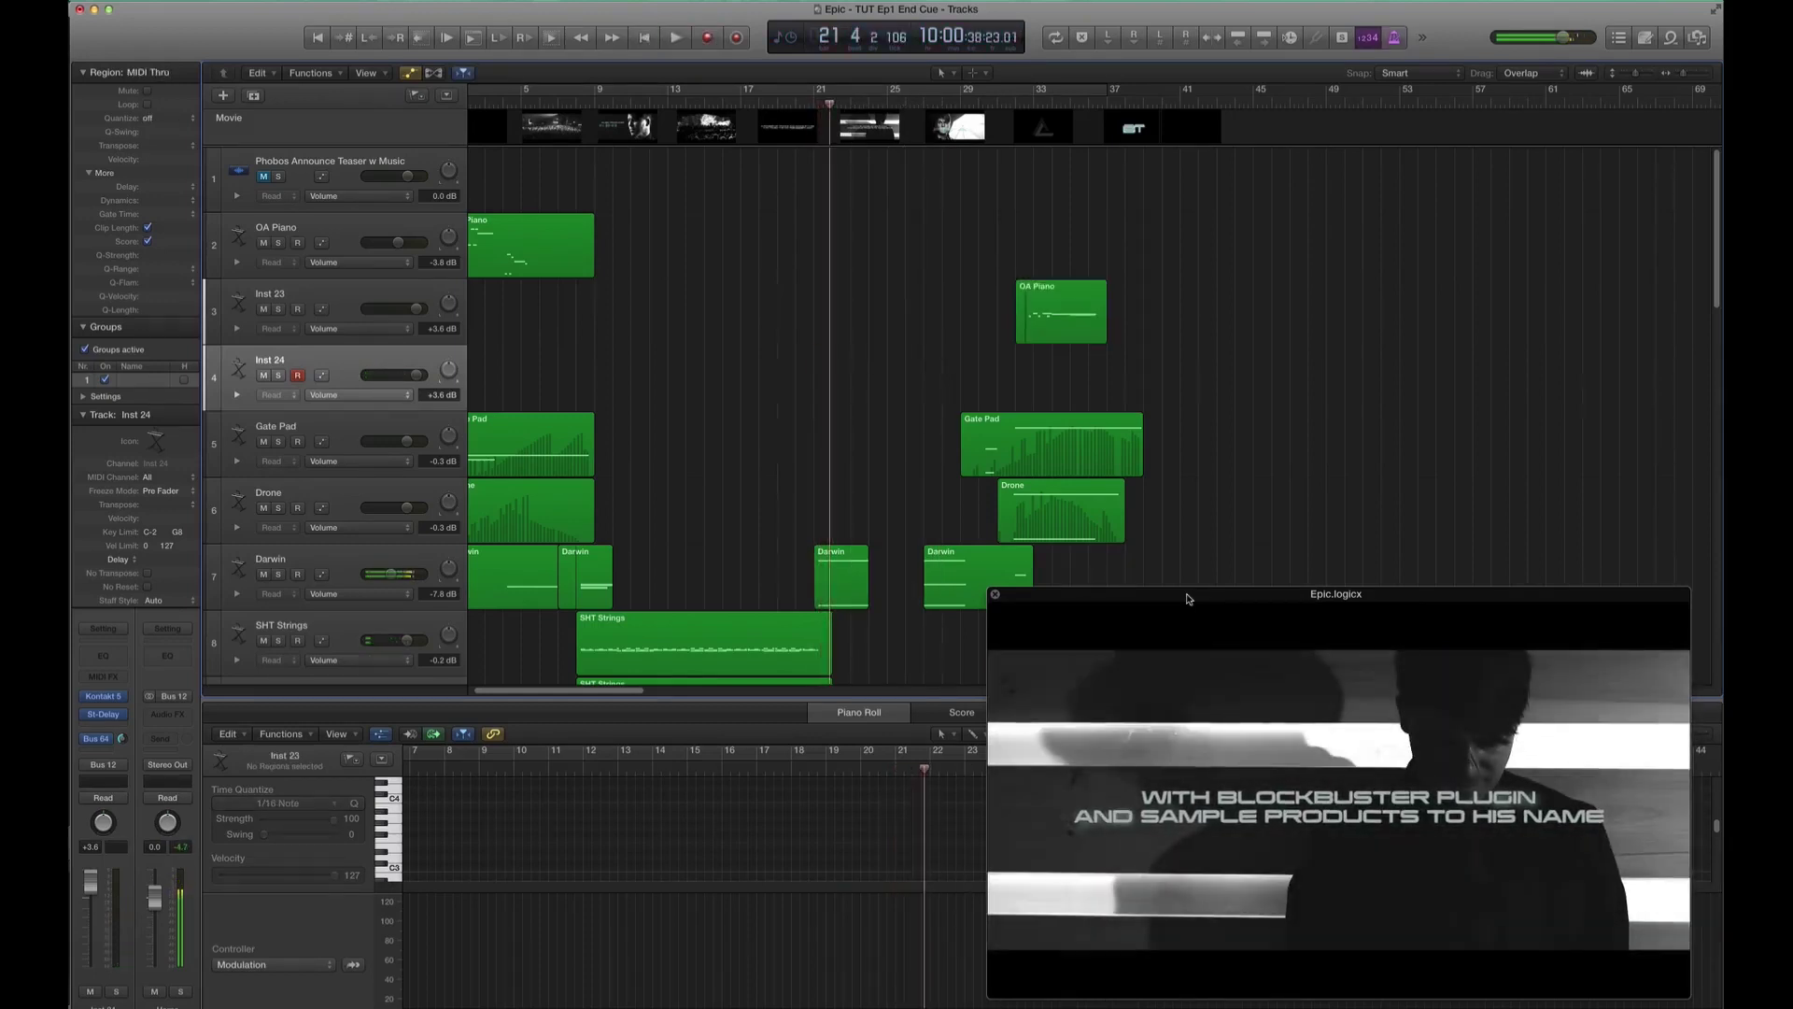
{"action": "key", "text": "r"}
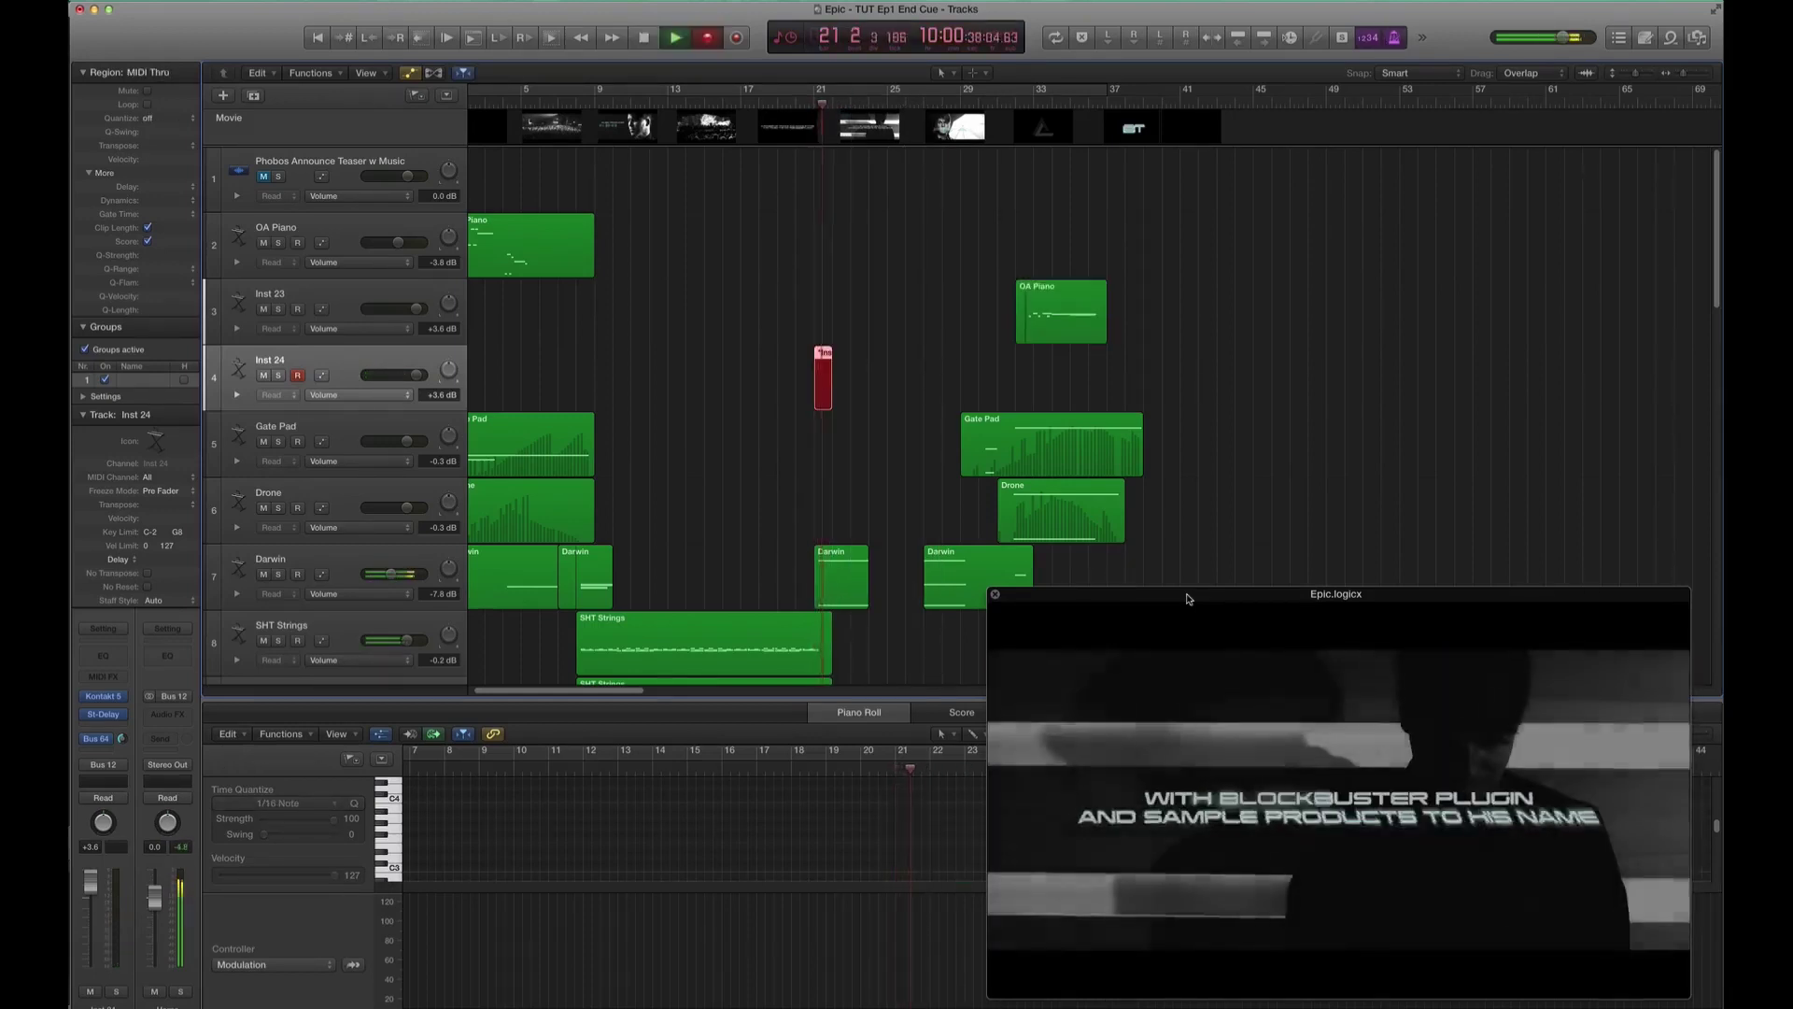
{"action": "key", "text": "space"}
- Try to record a felt piano part on Inst 24 from bar 20 to about bar 26
{"action": "key", "text": "space"}
{"action": "key", "text": "comma"}
{"action": "key", "text": "comma"}
{"action": "key", "text": "comma"}
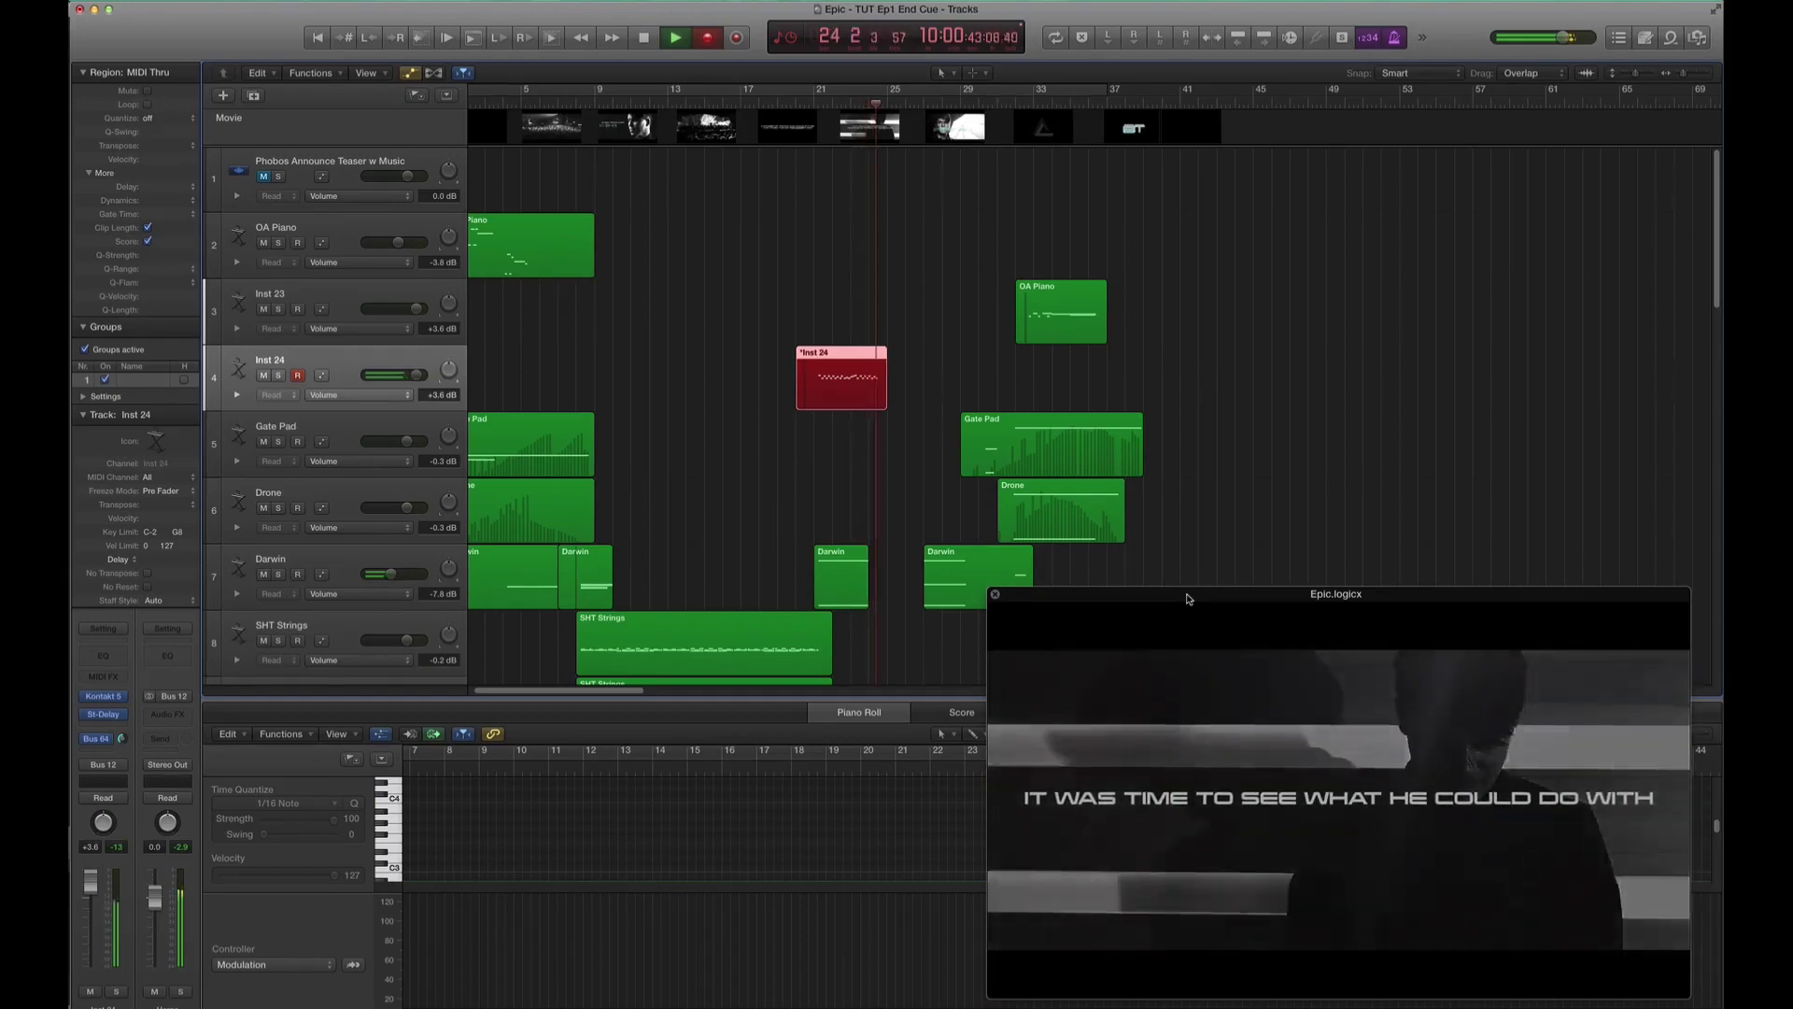
{"action": "key", "text": "super+period"}
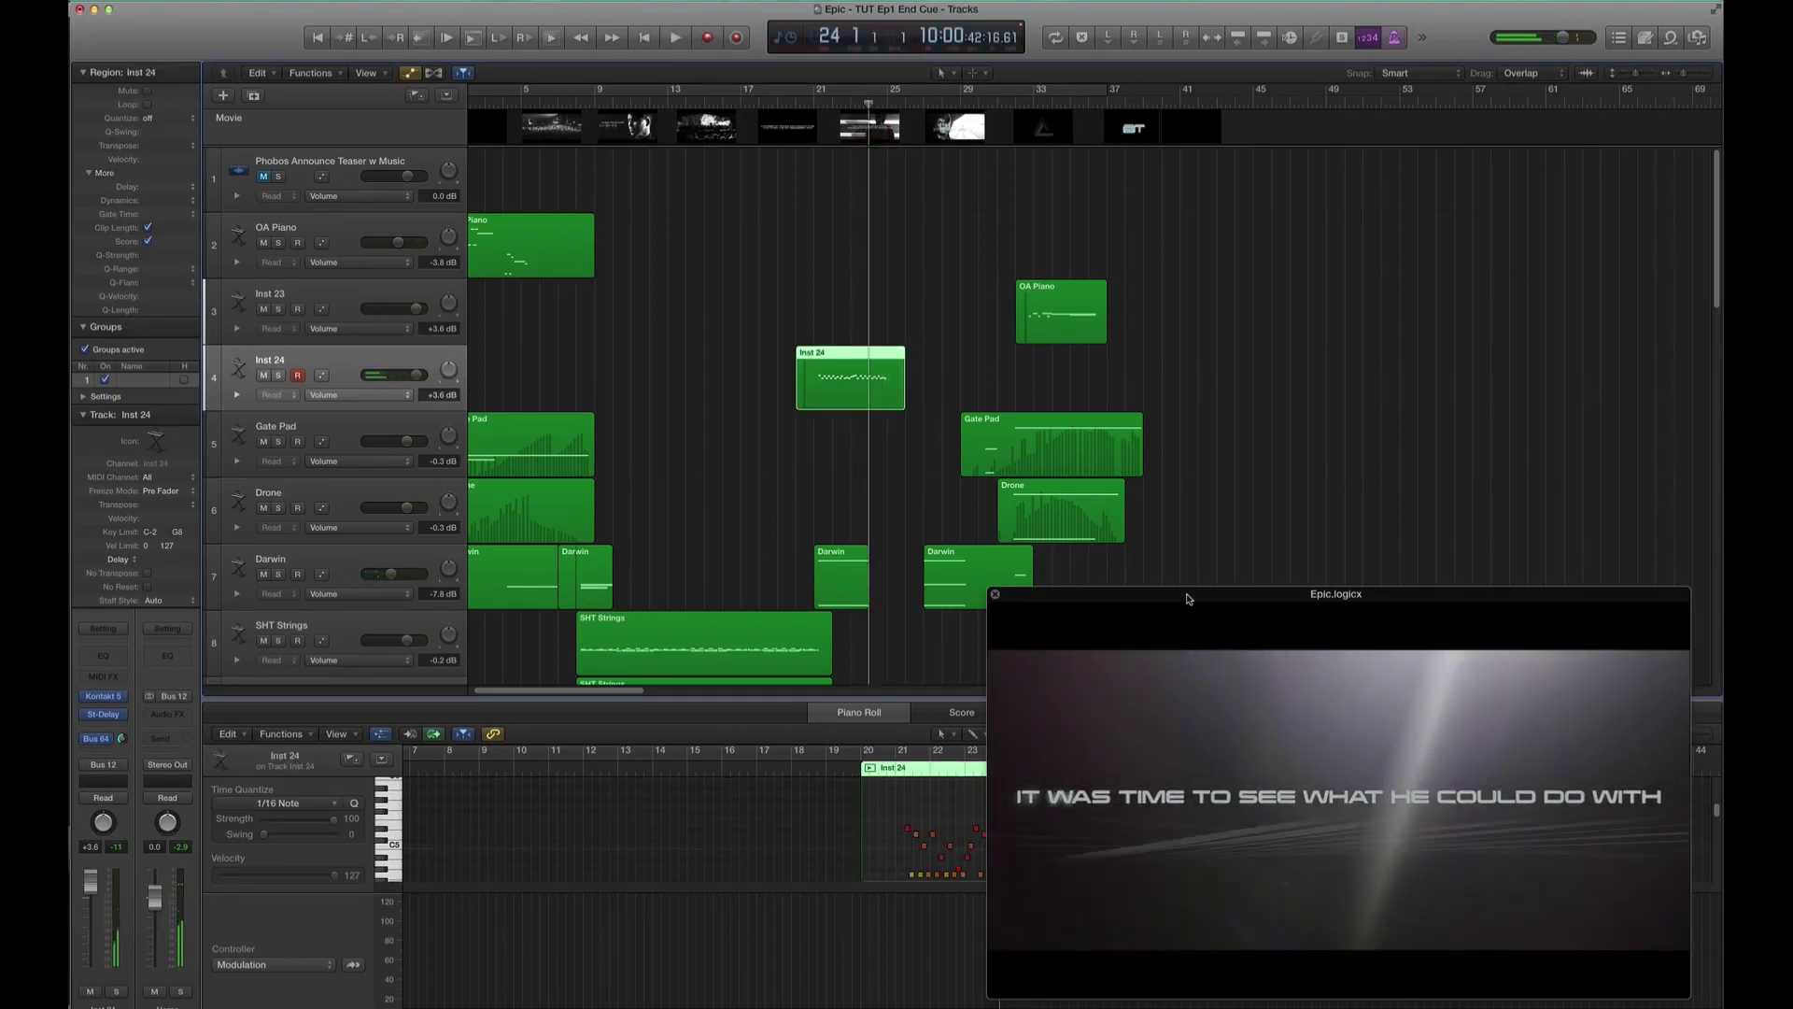
- Try another felt piano take on Inst 24 from bar 21 to about bar 28, and undo the recording
{"action": "key", "text": "r"}
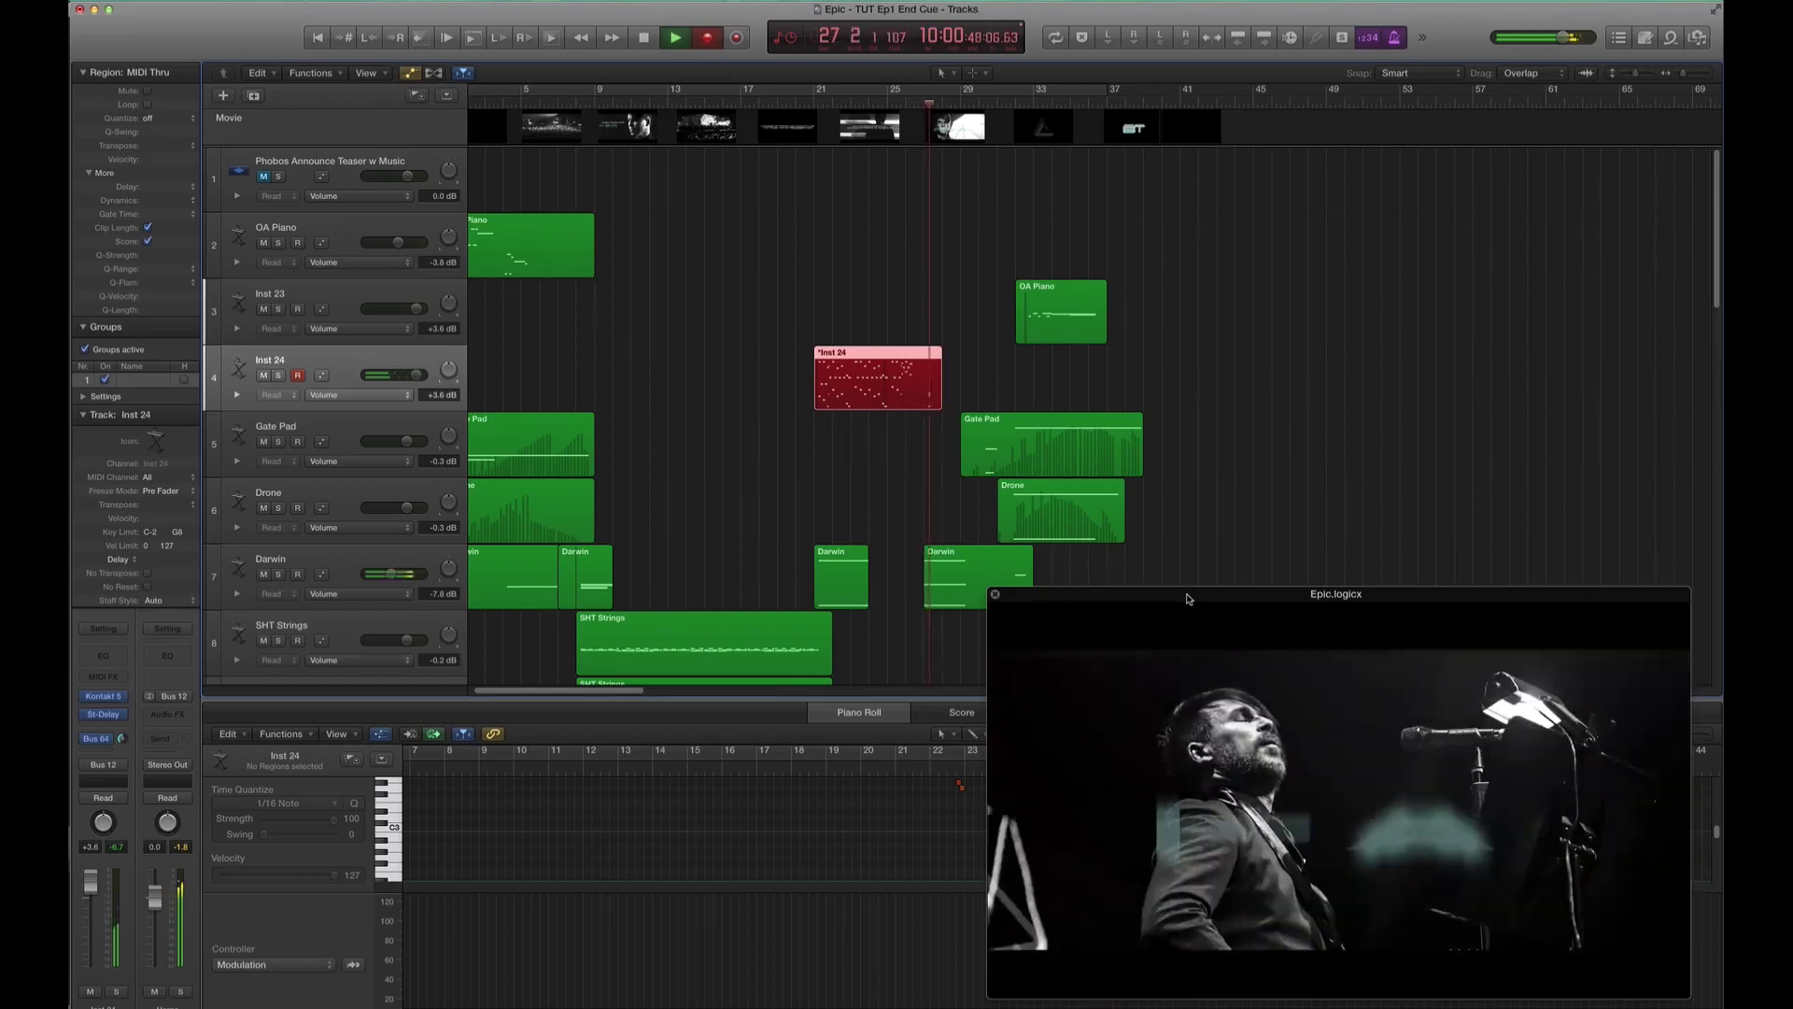
{"action": "key", "text": "space"}
{"action": "key", "text": "super+z"}
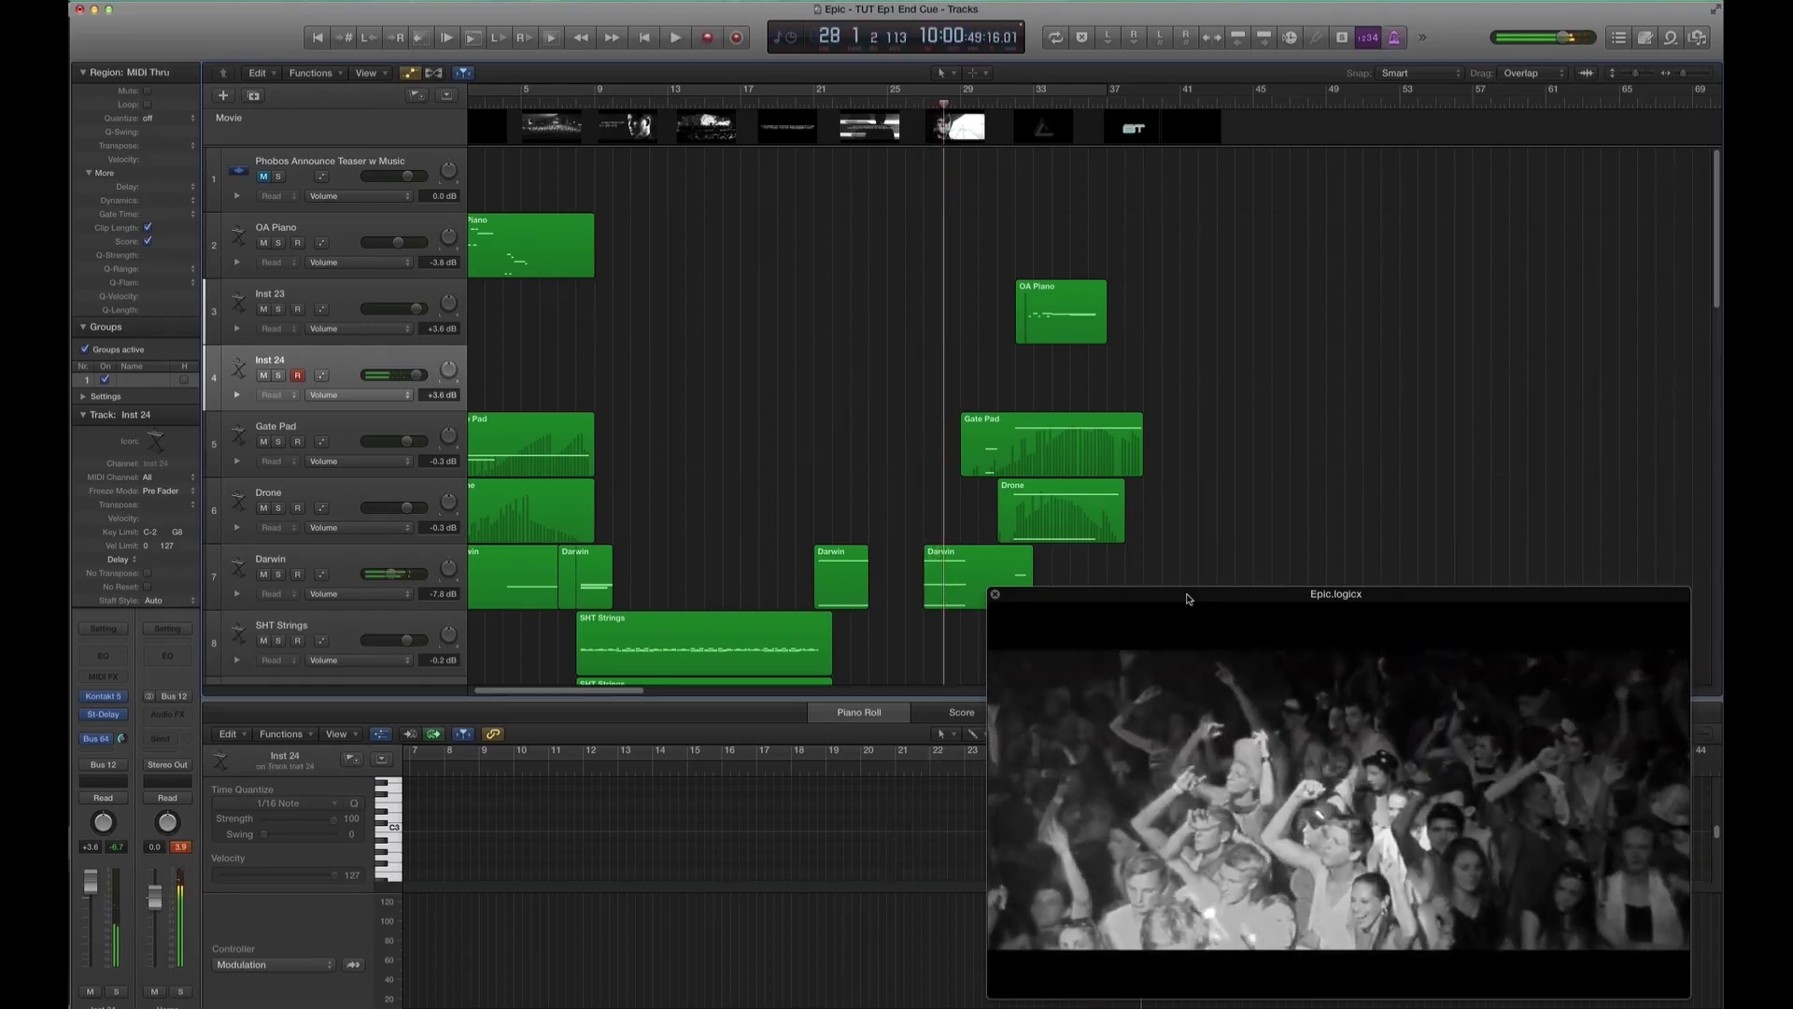
- Record a felt piano part on Inst 24 from about bar 19 to bar 32
{"action": "key", "text": "comma"}
{"action": "key", "text": "comma"}
{"action": "key", "text": "comma"}
{"action": "key", "text": "comma"}
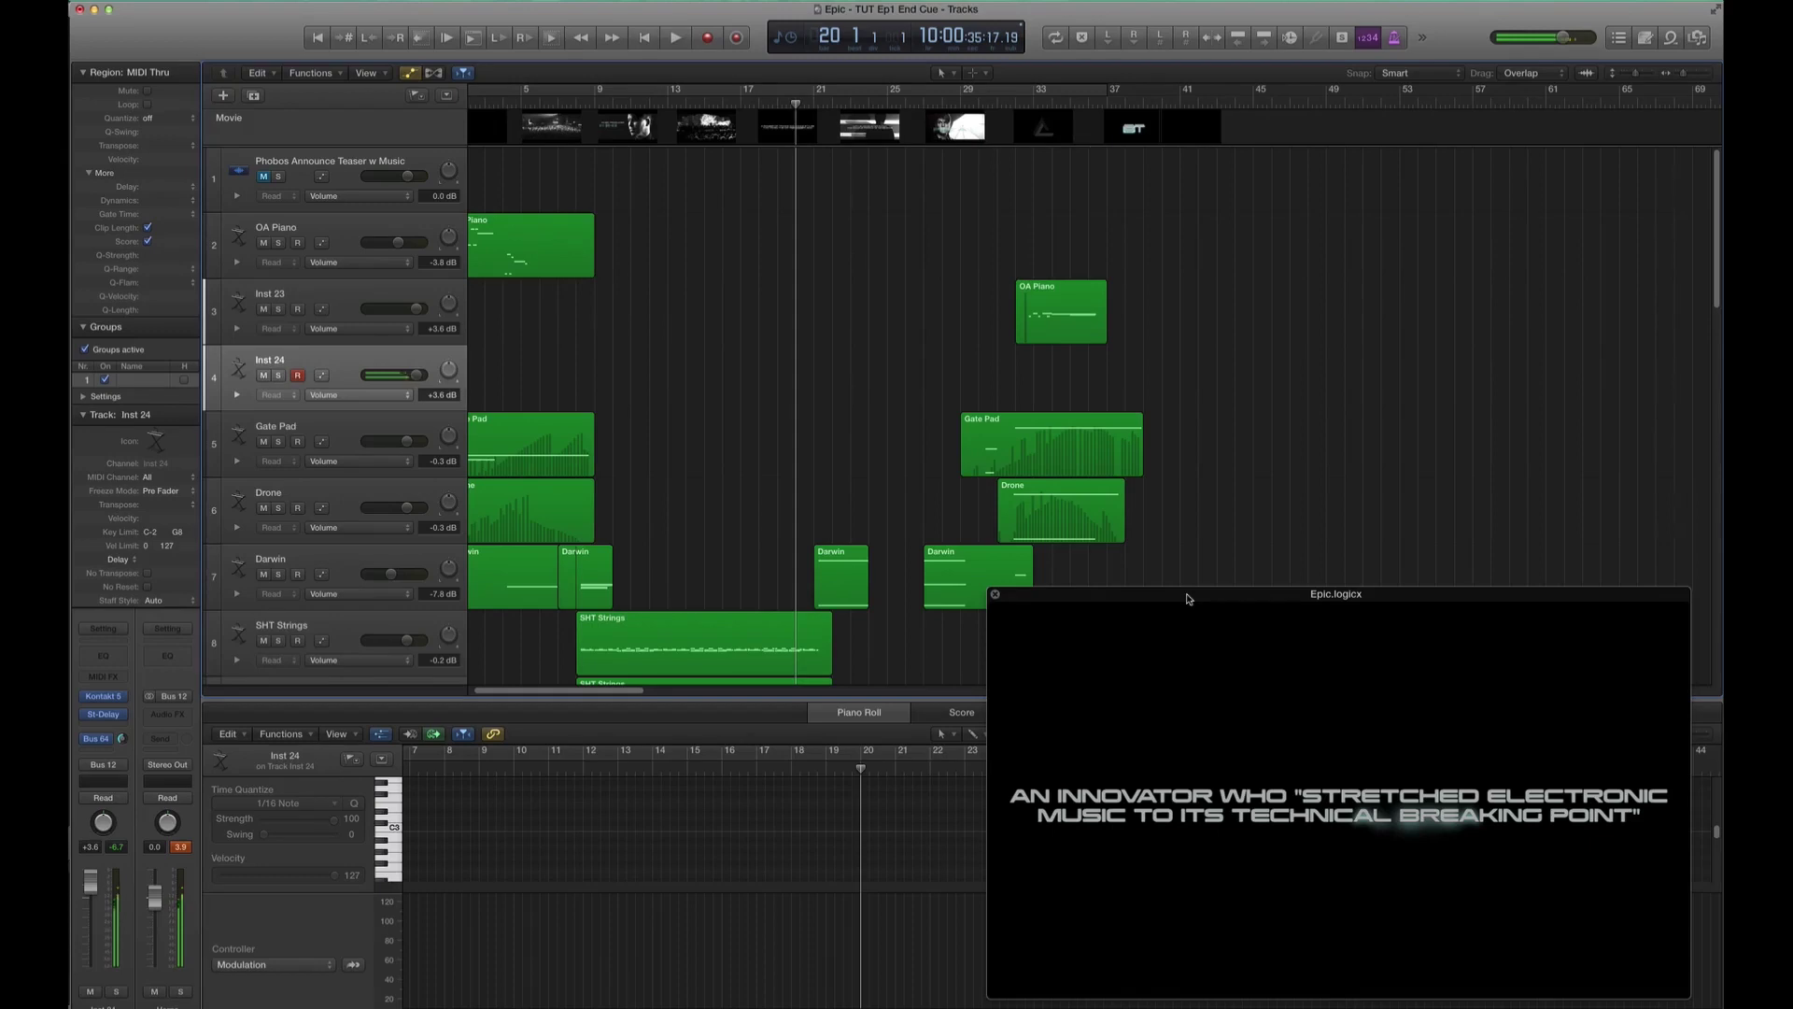
{"action": "key", "text": "r"}
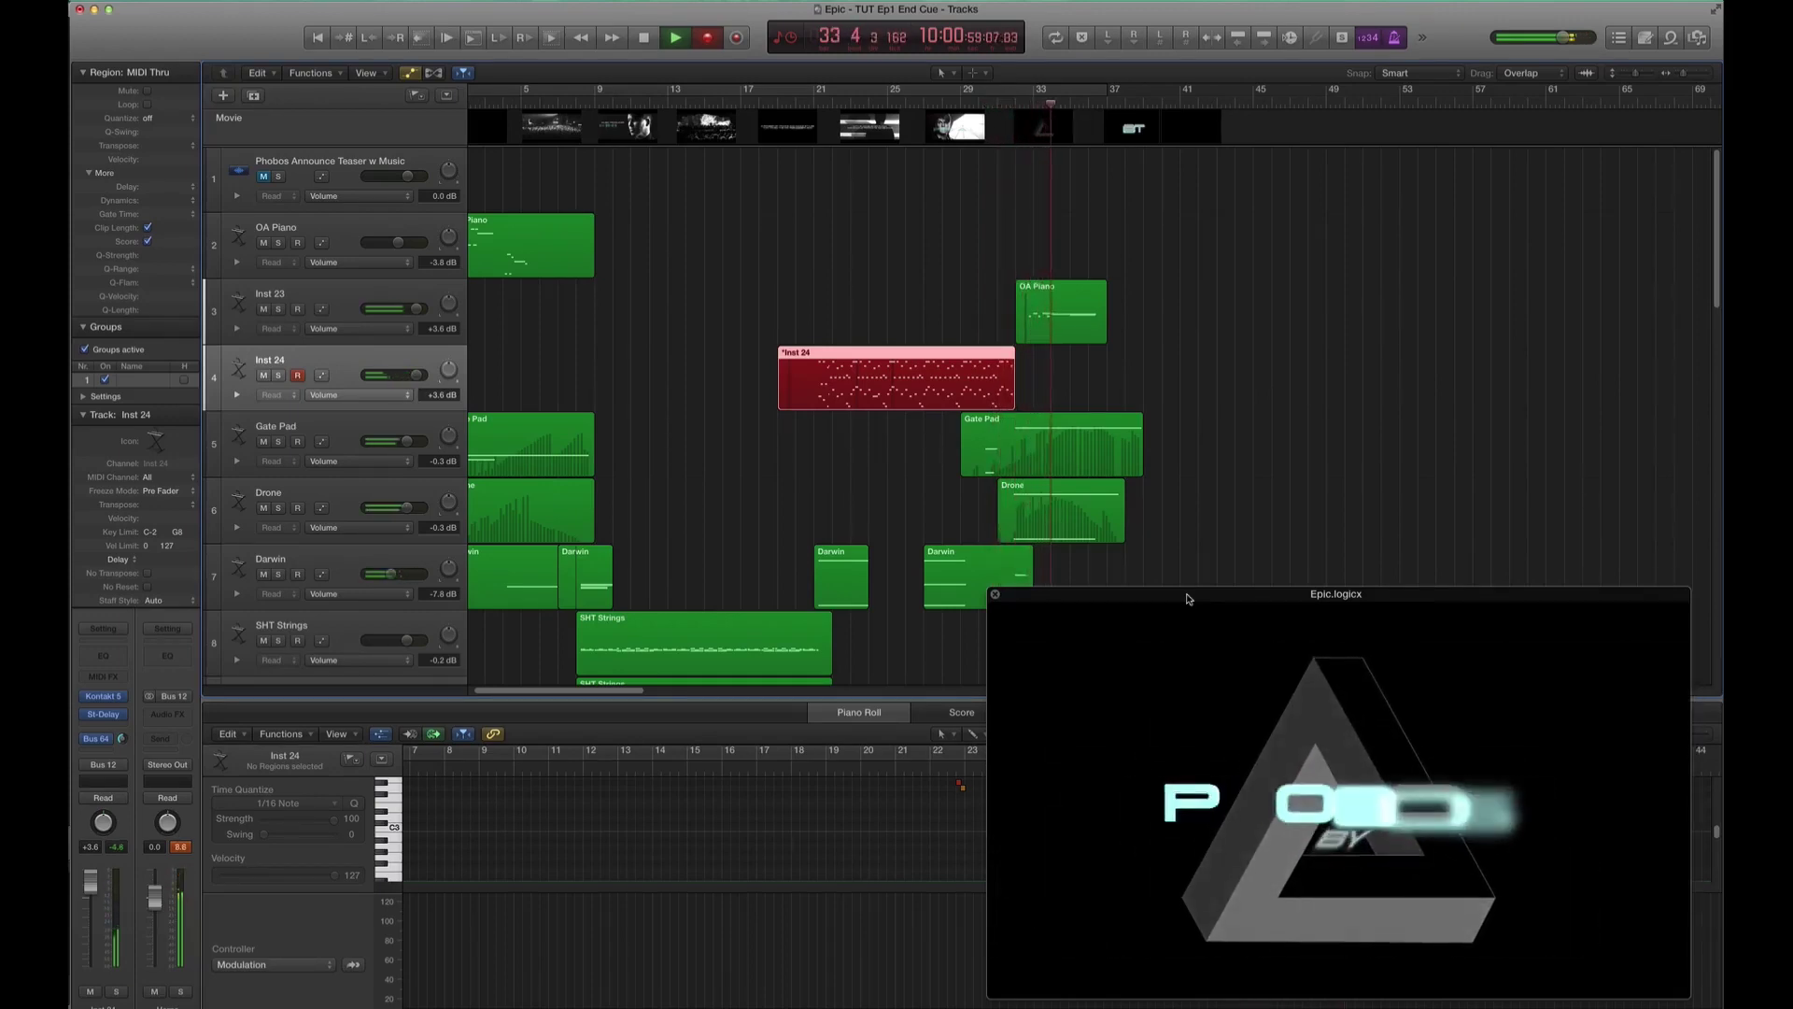
{"action": "key", "text": "shift+r"}
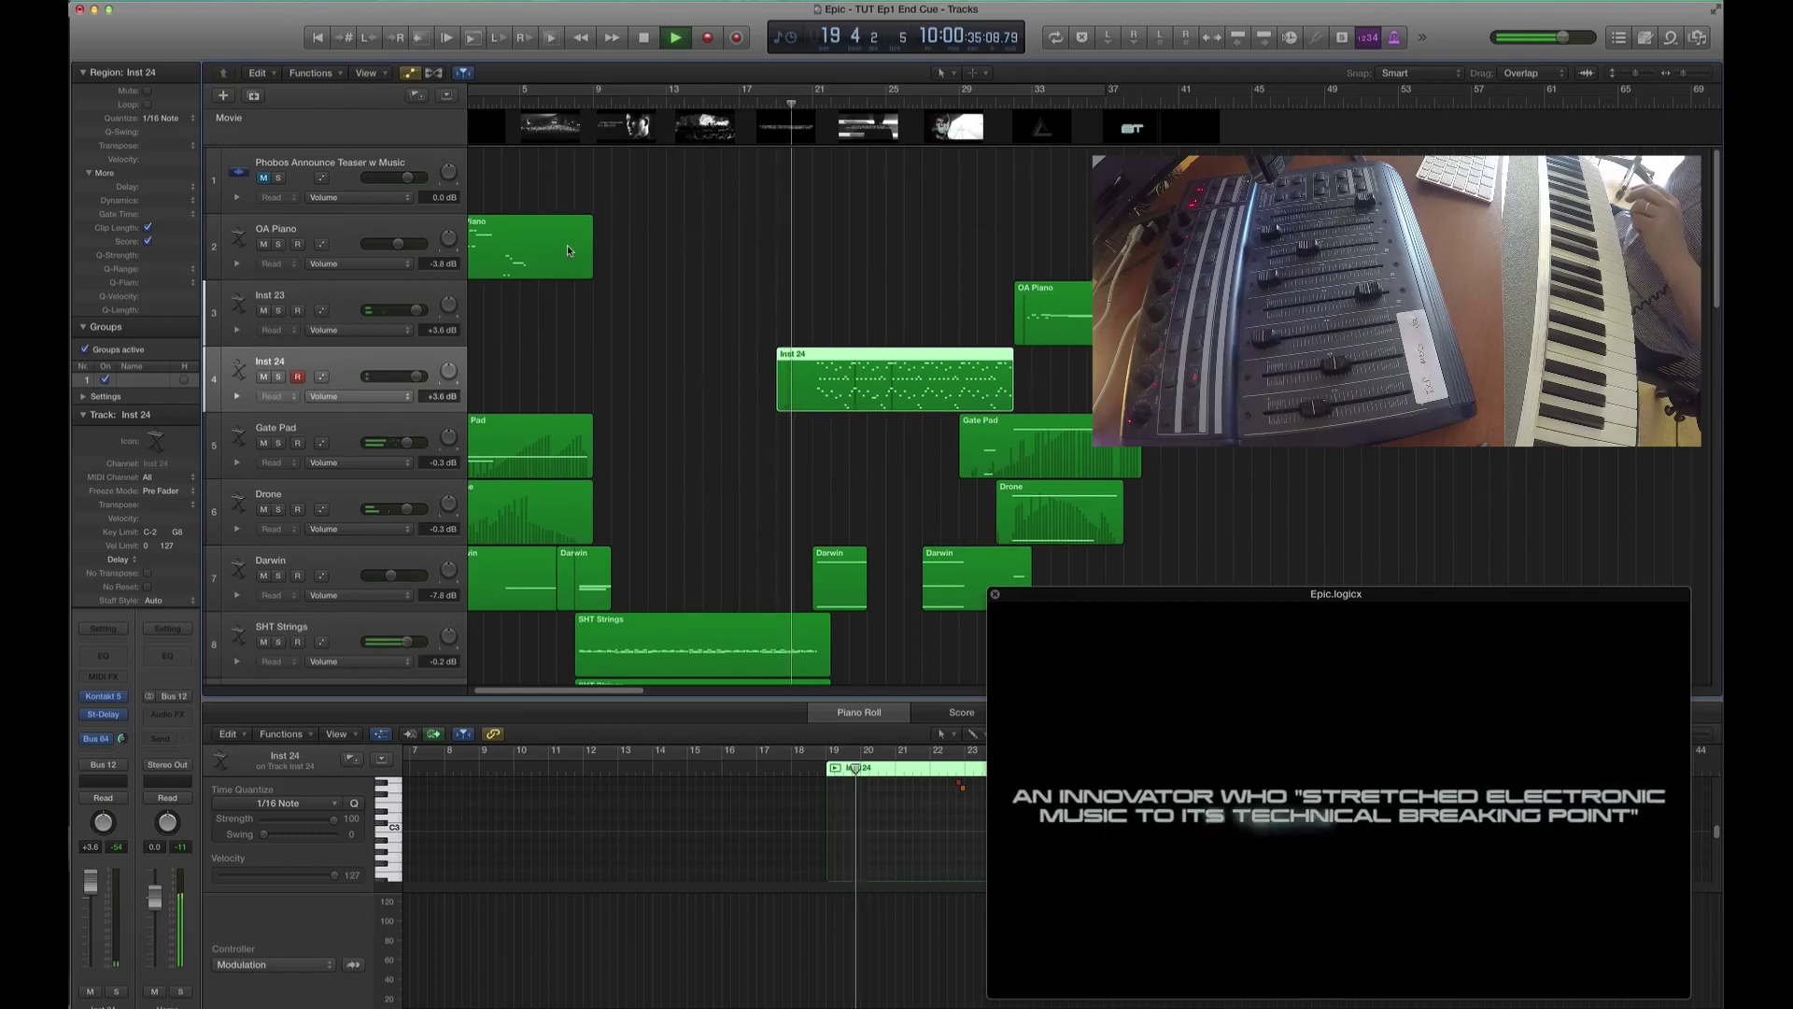
- Play a short strings part on the SHT Strings track and capture it as a region from about bar 22 to 33
{"action": "scroll", "coordinate": [568, 245], "scroll_direction": "down", "scroll_amount": 6}
{"action": "scroll", "coordinate": [566, 247], "scroll_direction": "down", "scroll_amount": 4}
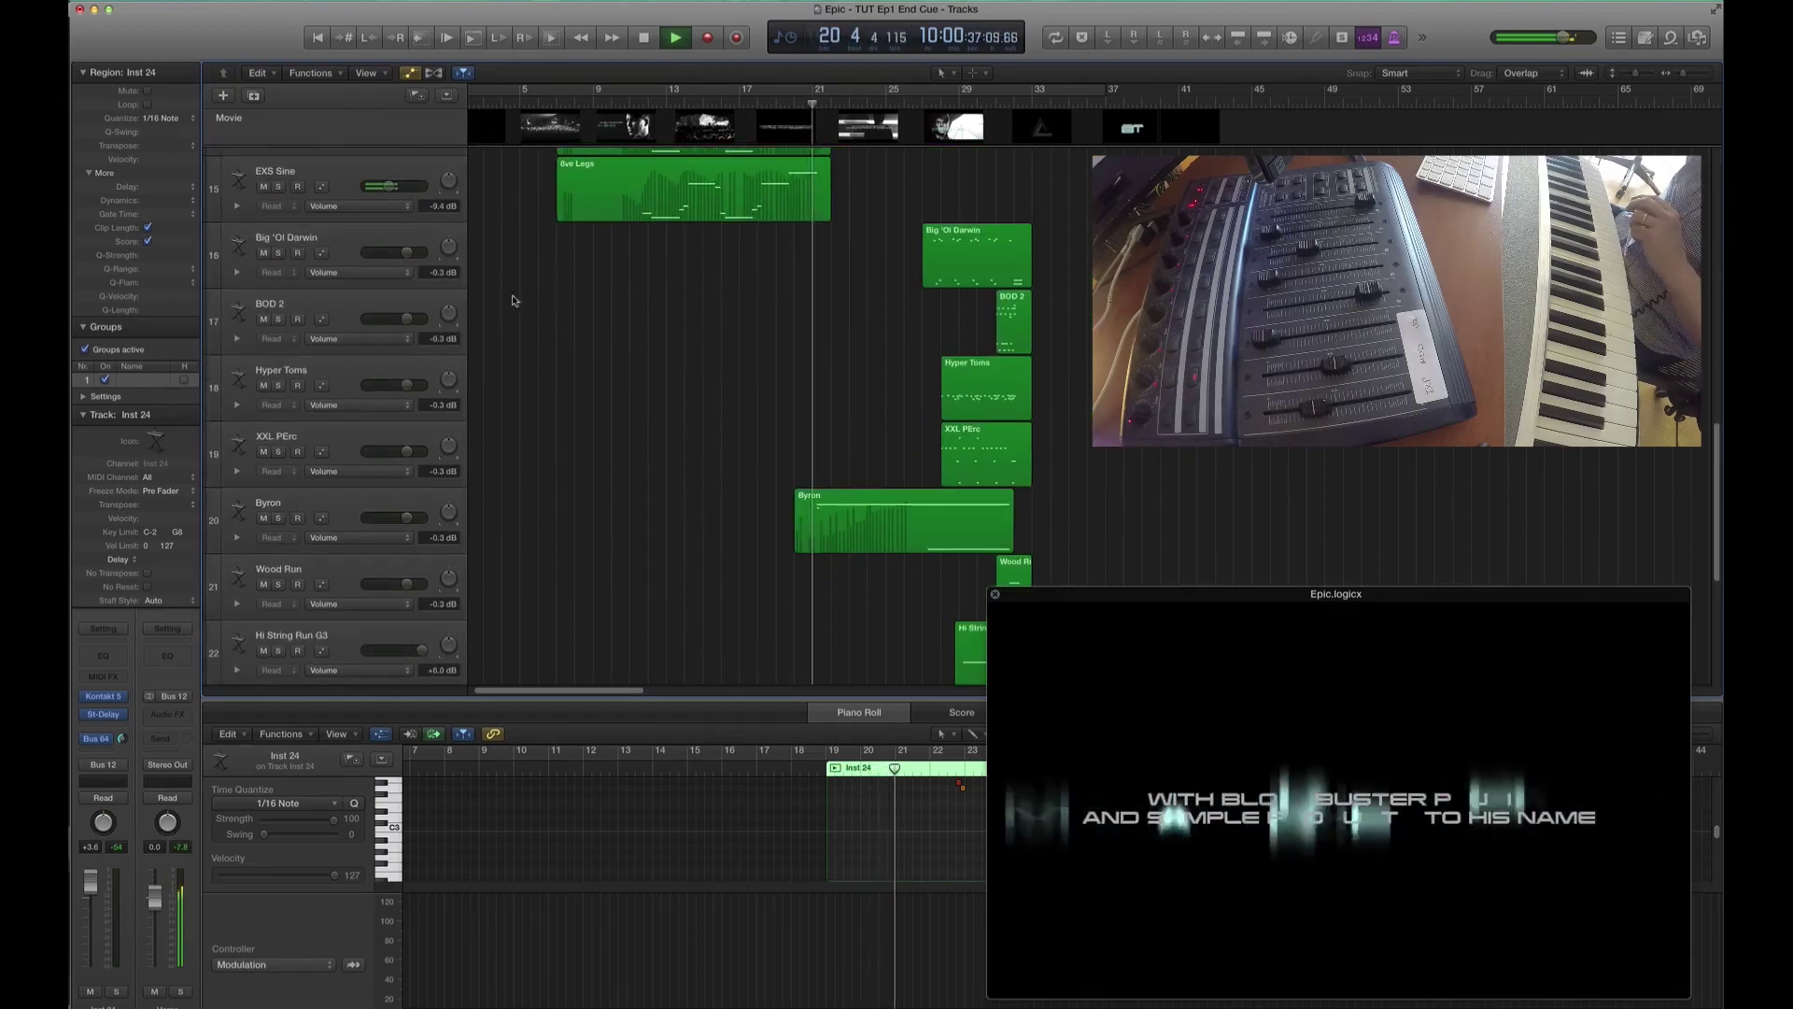
{"action": "scroll", "coordinate": [379, 304], "scroll_direction": "up", "scroll_amount": 3}
{"action": "scroll", "coordinate": [378, 305], "scroll_direction": "up", "scroll_amount": 3}
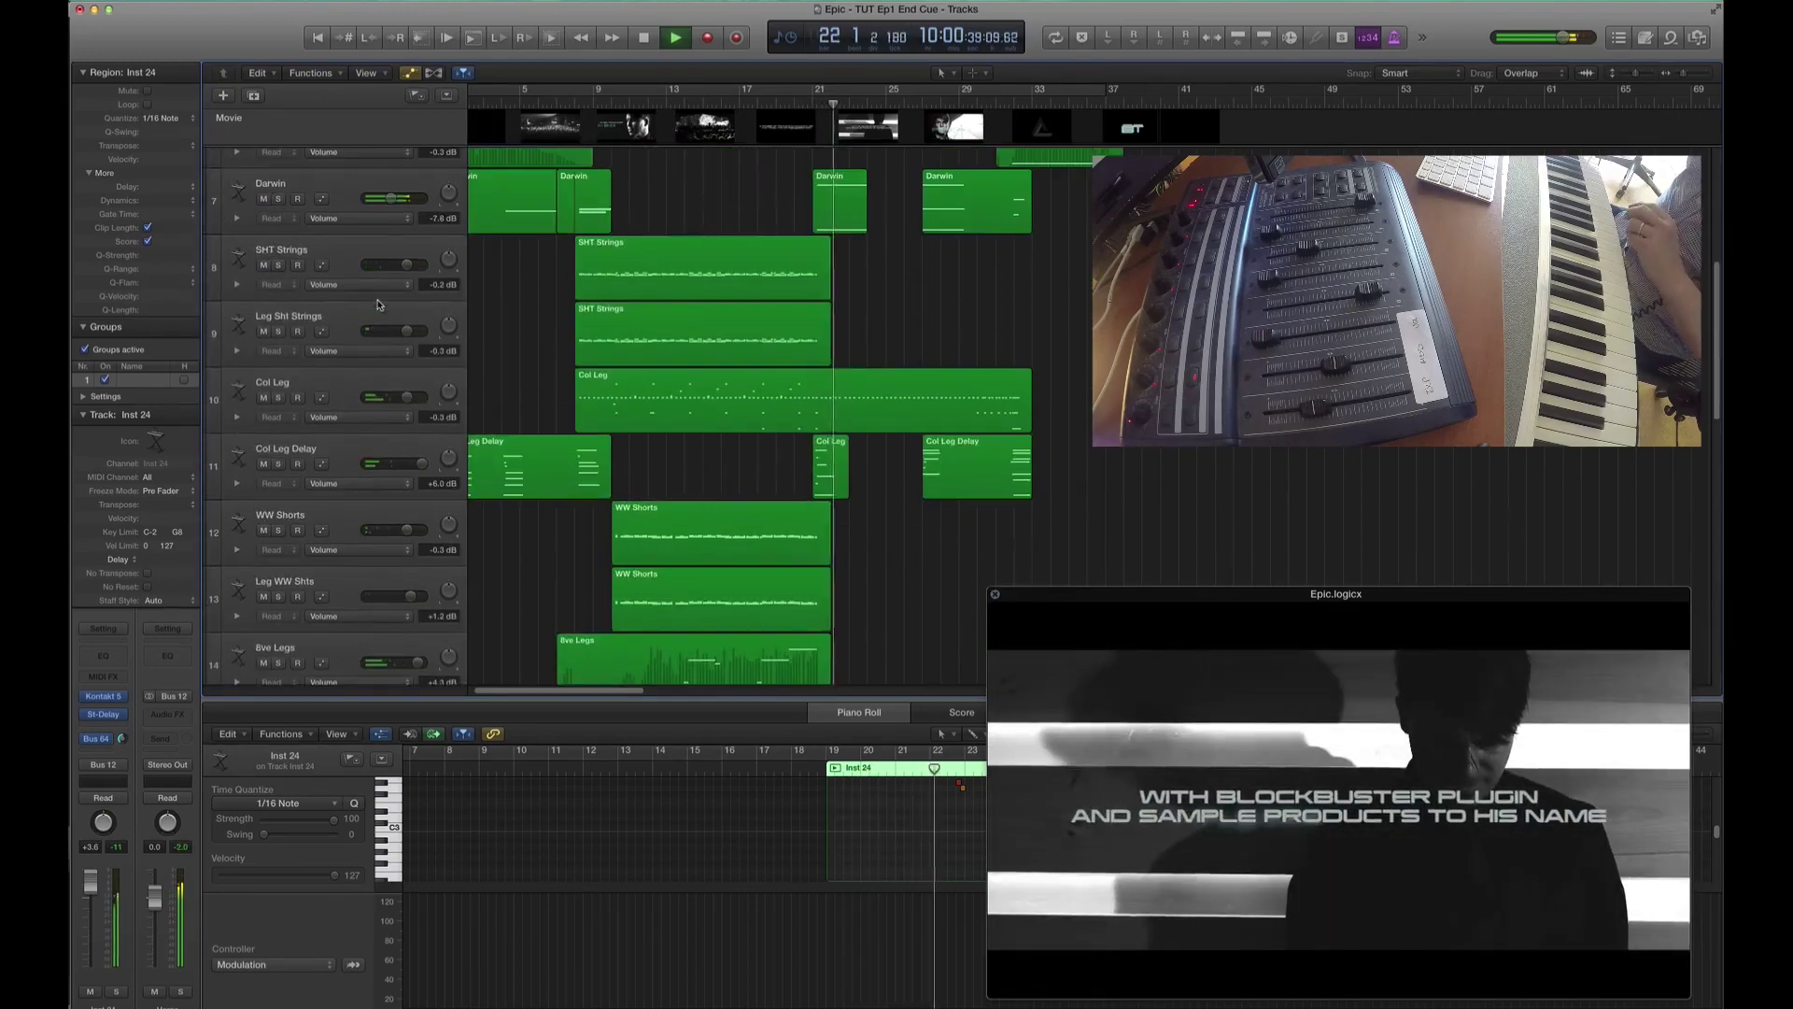
{"action": "left_click", "coordinate": [326, 246]}
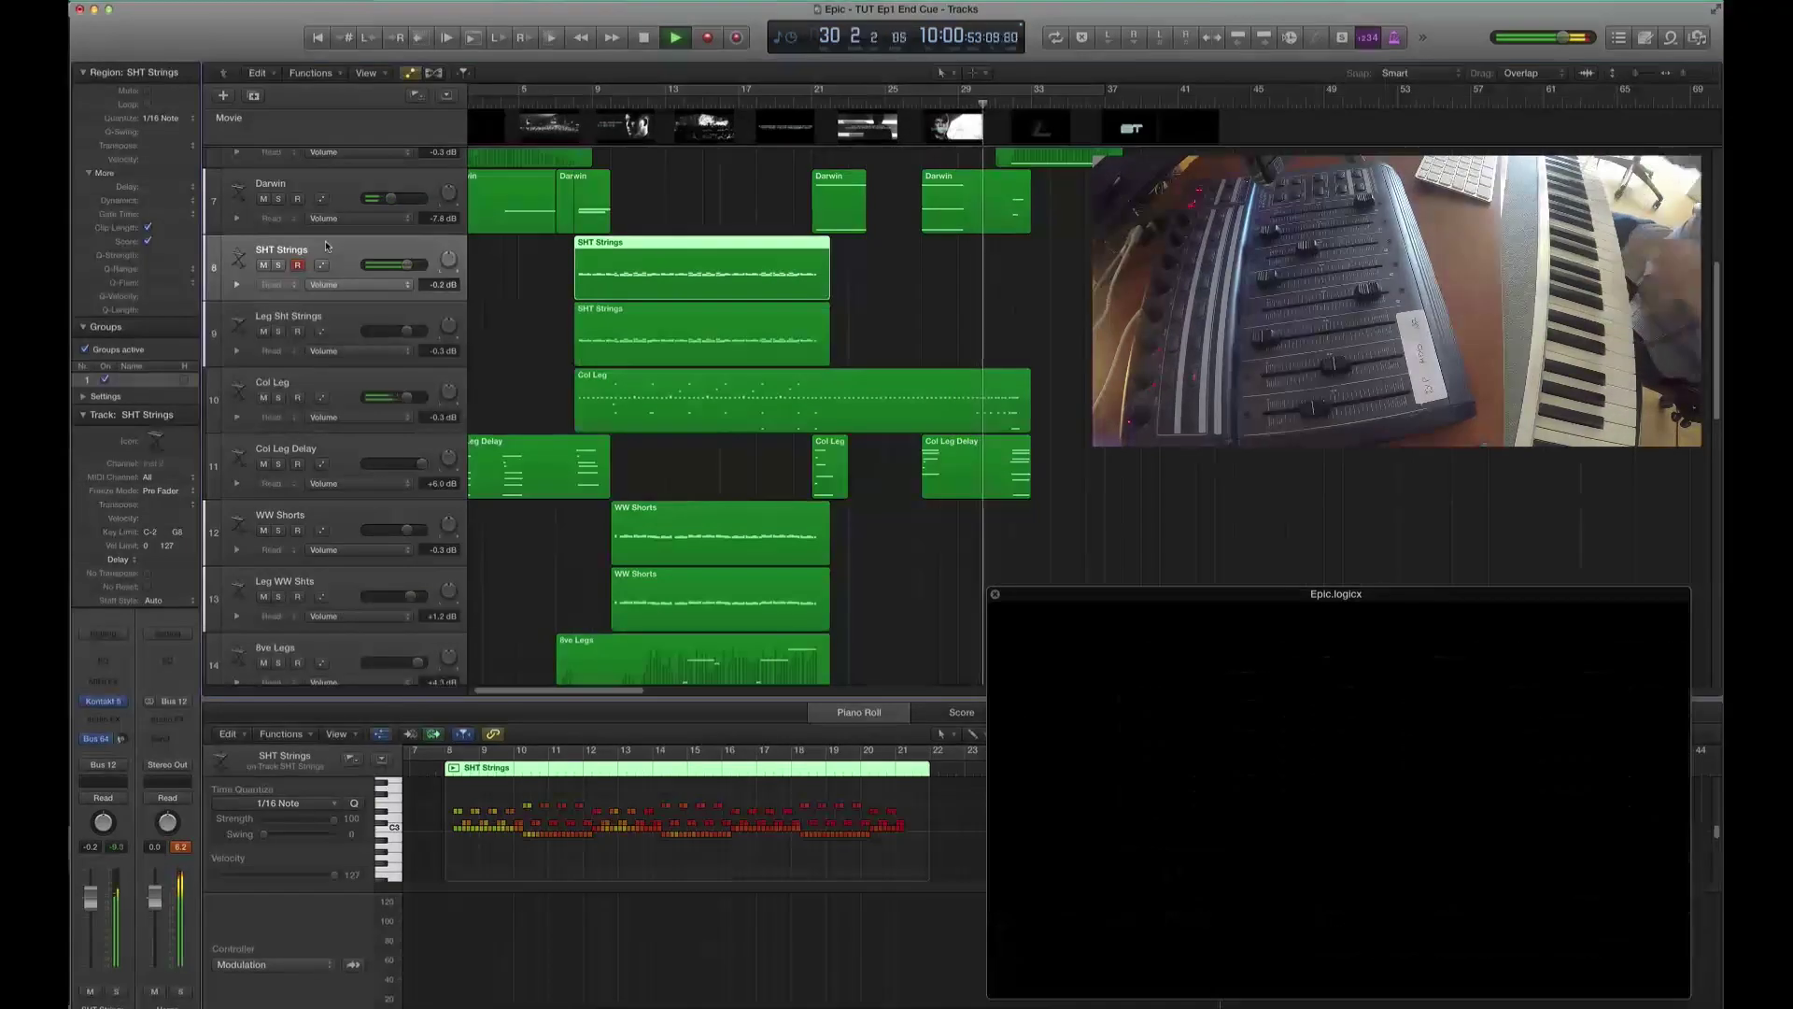
{"action": "left_click", "coordinate": [797, 104]}
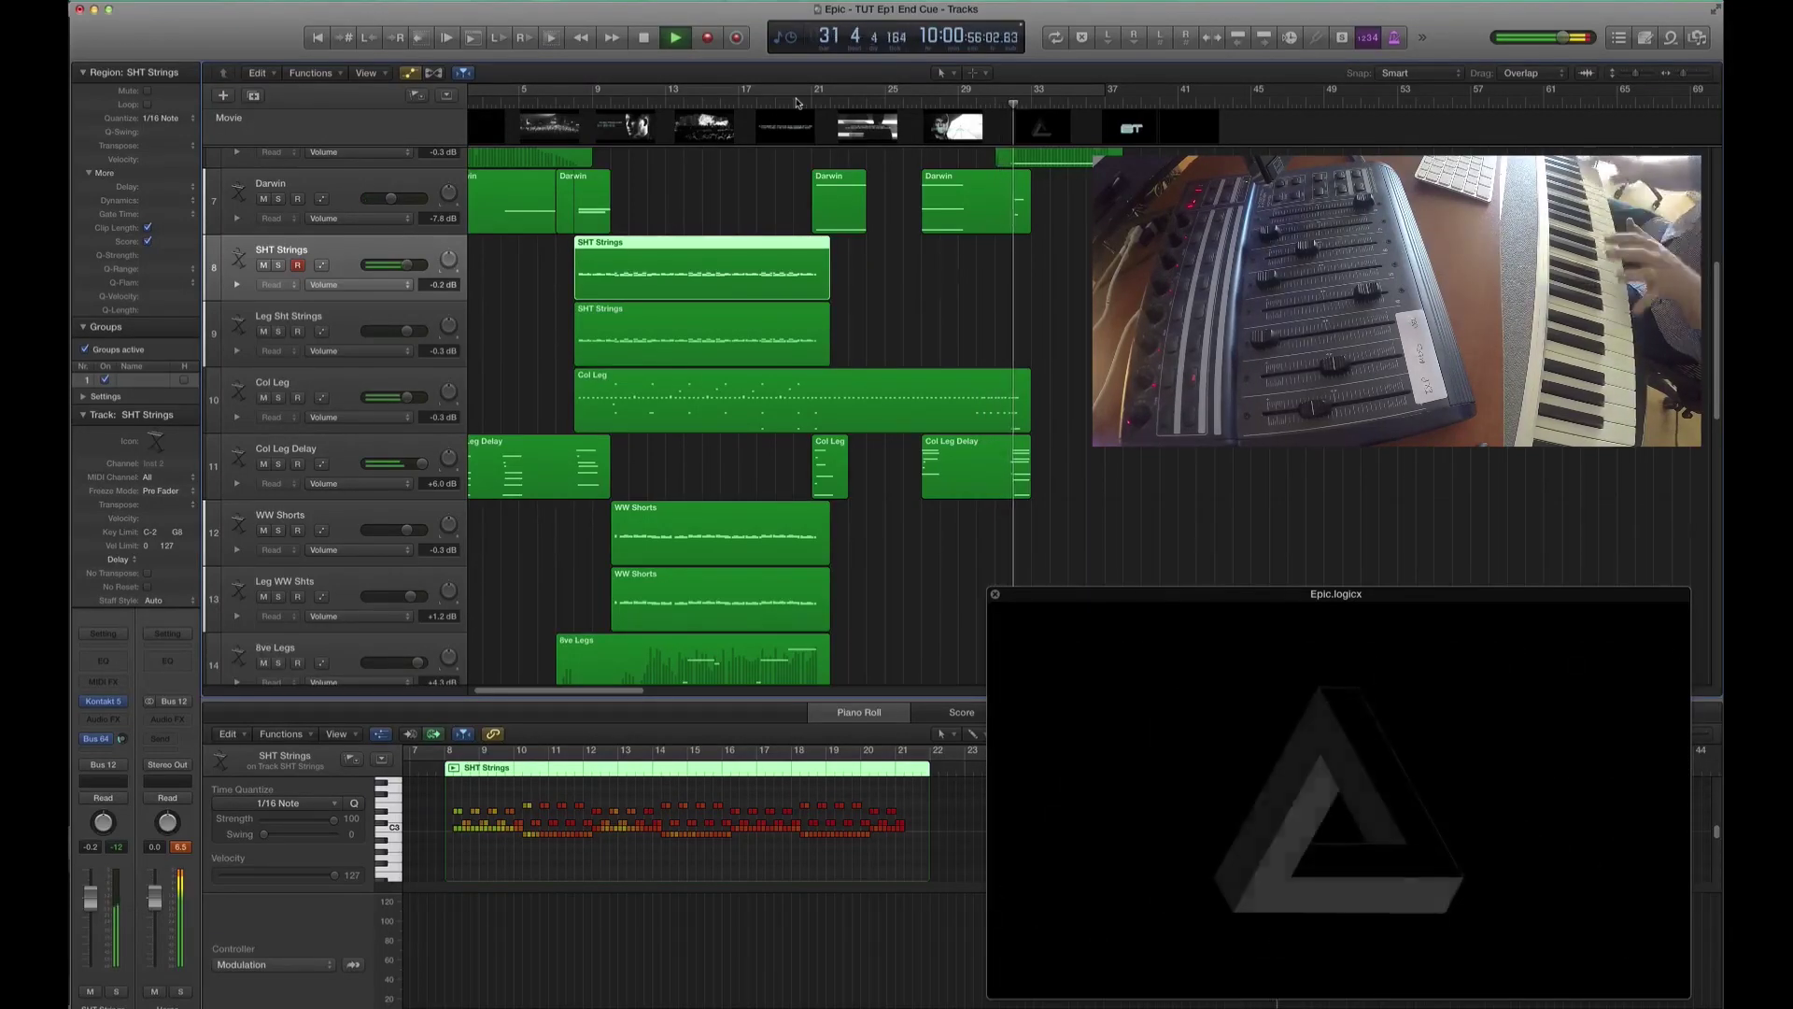
{"action": "key", "text": "shift+r"}
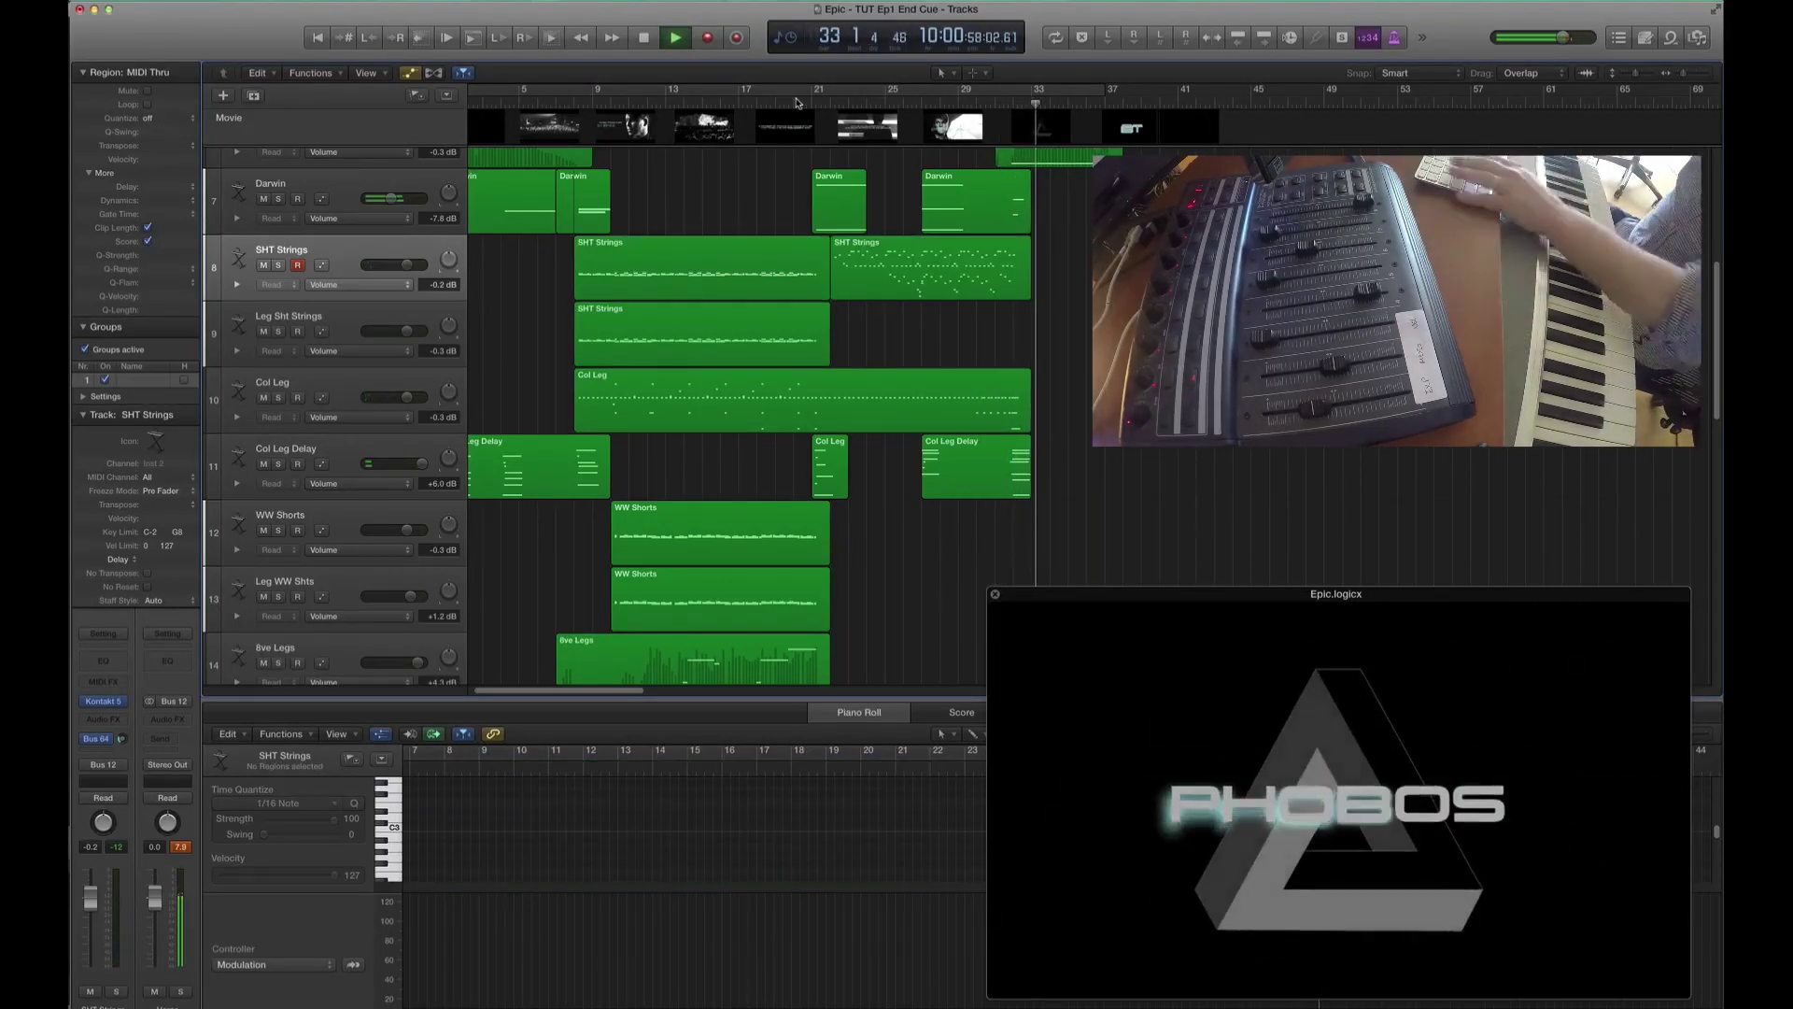
- Copy the new SHT Strings region onto the Leg Sht Strings, WW Shorts and Leg WW Shts tracks at the same position
{"action": "left_click_drag", "start_coordinate": [895, 257], "coordinate": [895, 318]}
{"action": "scroll", "coordinate": [904, 356], "scroll_direction": "down", "scroll_amount": 3}
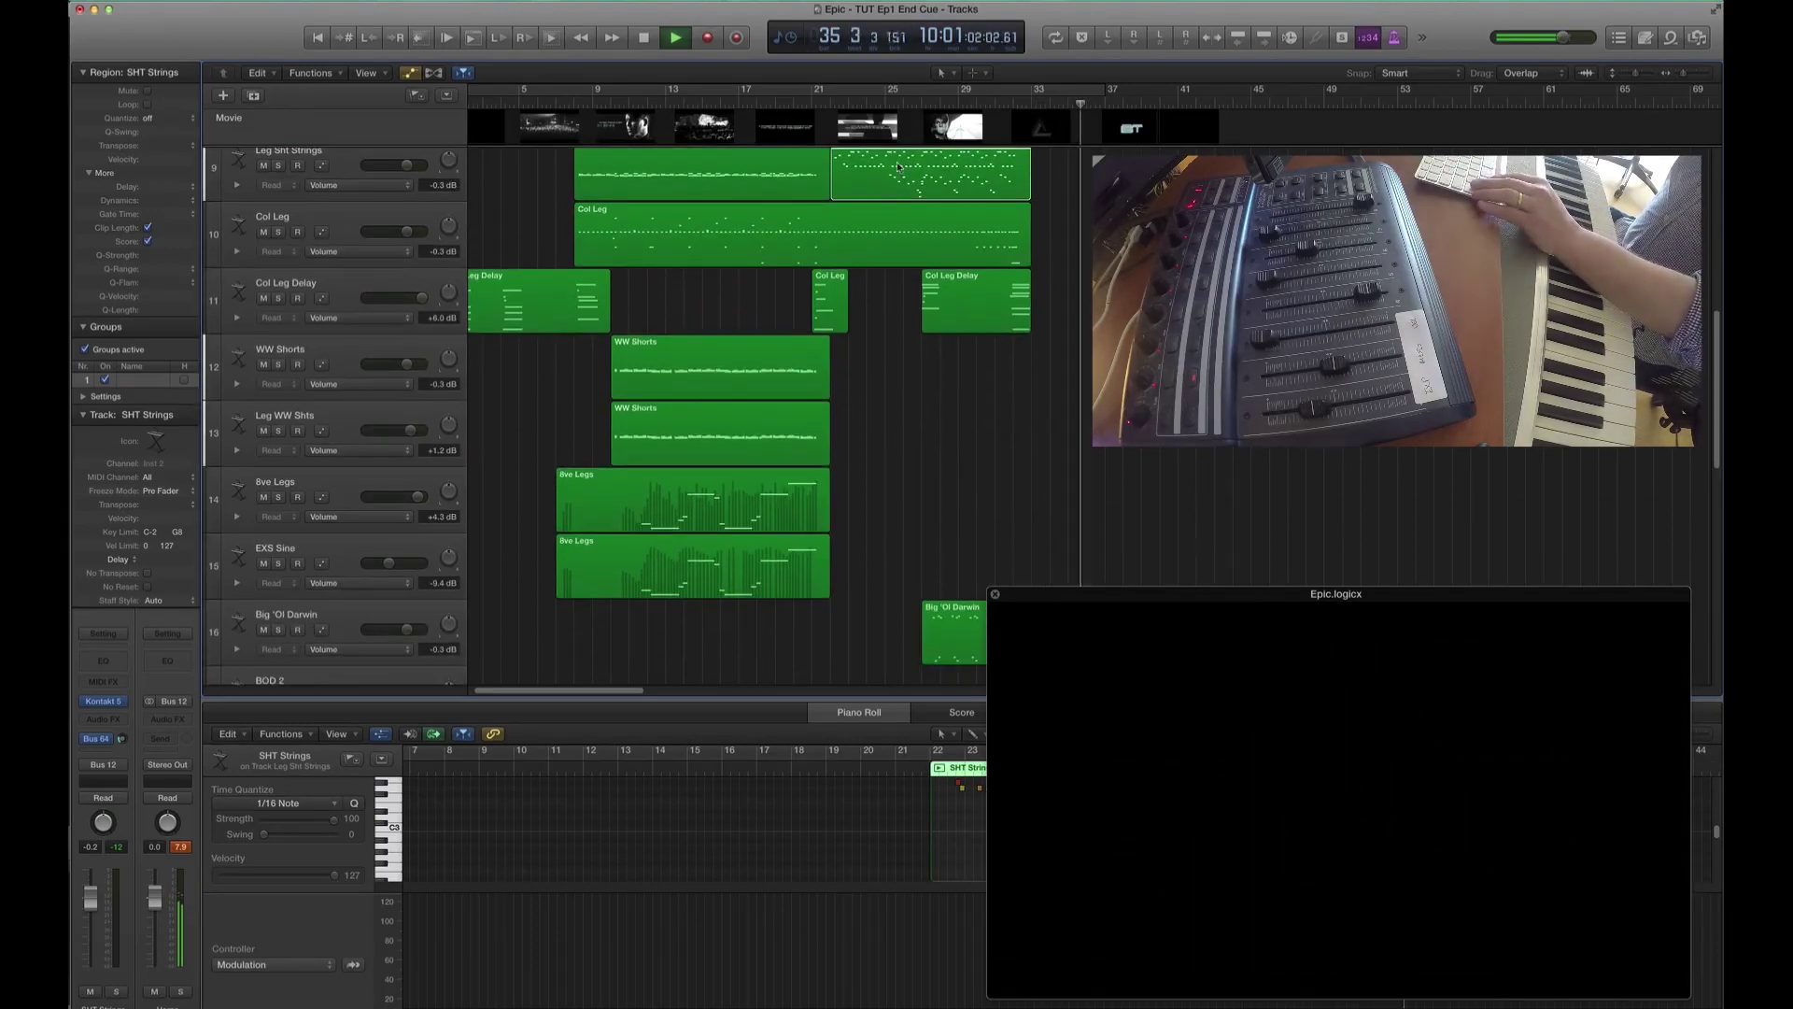
{"action": "left_click_drag", "start_coordinate": [894, 175], "coordinate": [890, 430]}
{"action": "scroll", "coordinate": [889, 198], "scroll_direction": "down", "scroll_amount": 2}
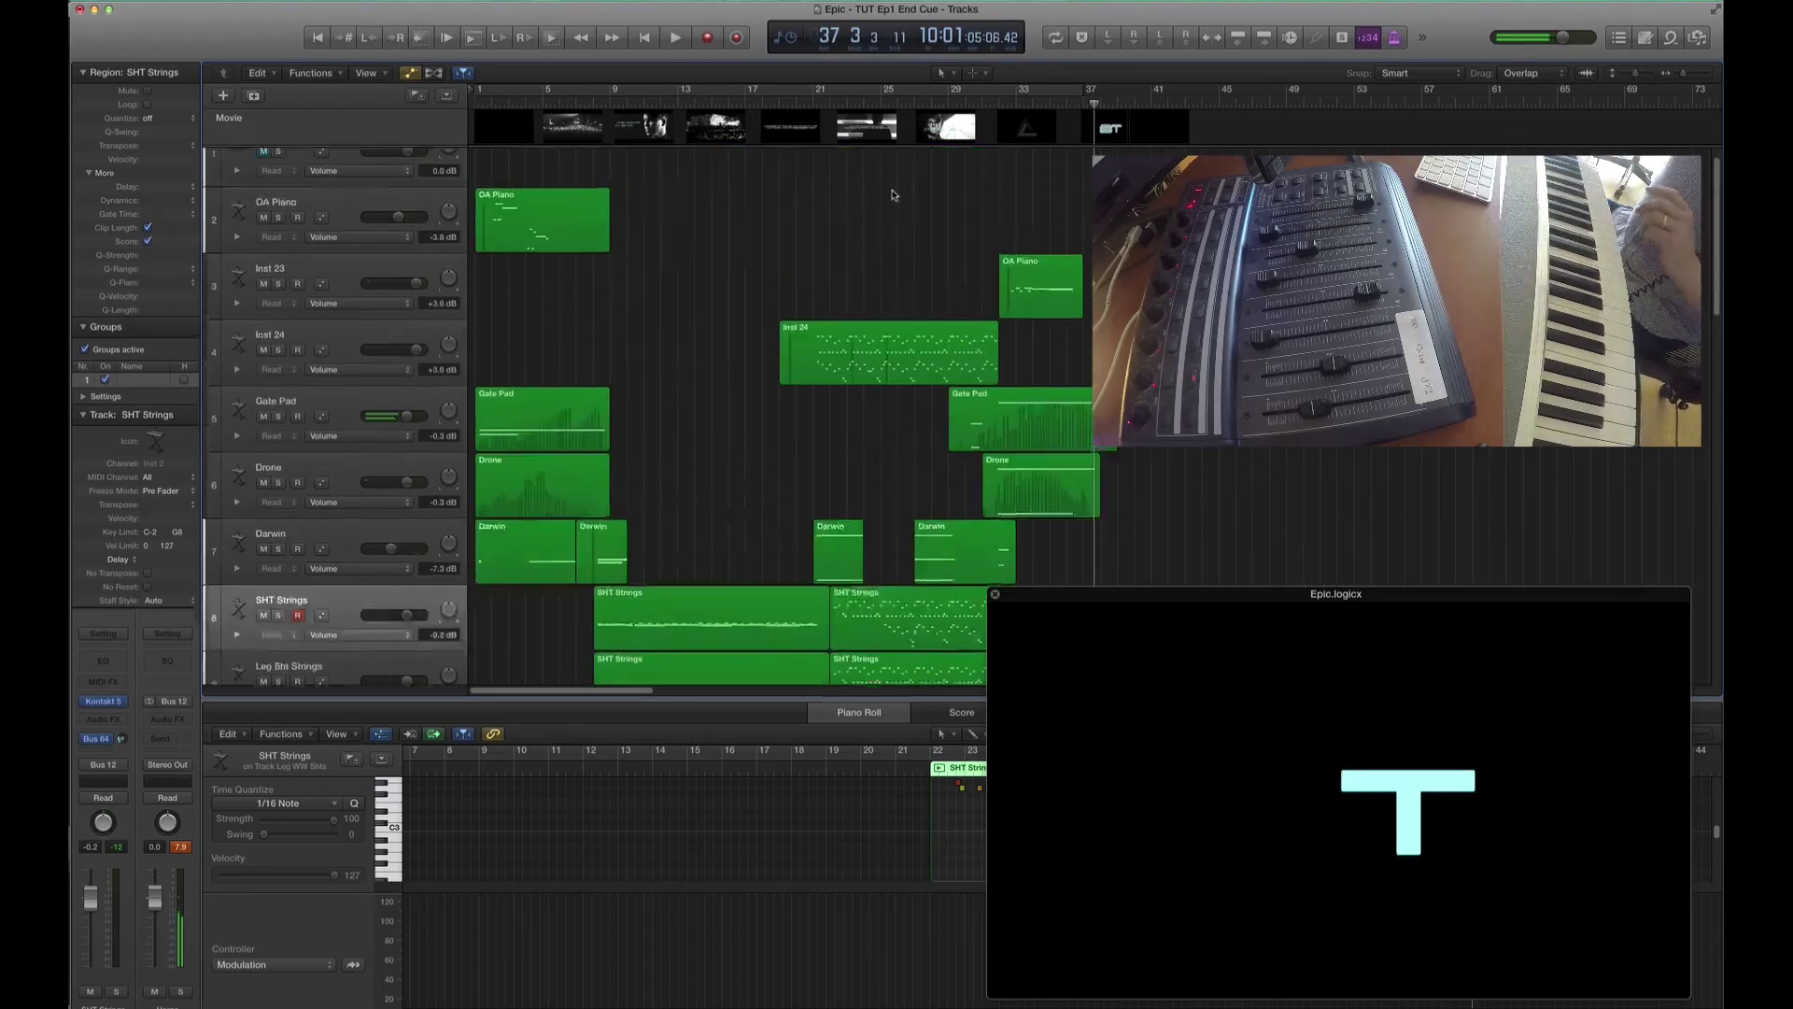
- Inspect the long note in the Byron region from about bar 27 and play the cue from about bar 20
{"action": "scroll", "coordinate": [900, 207], "scroll_direction": "down", "scroll_amount": 10}
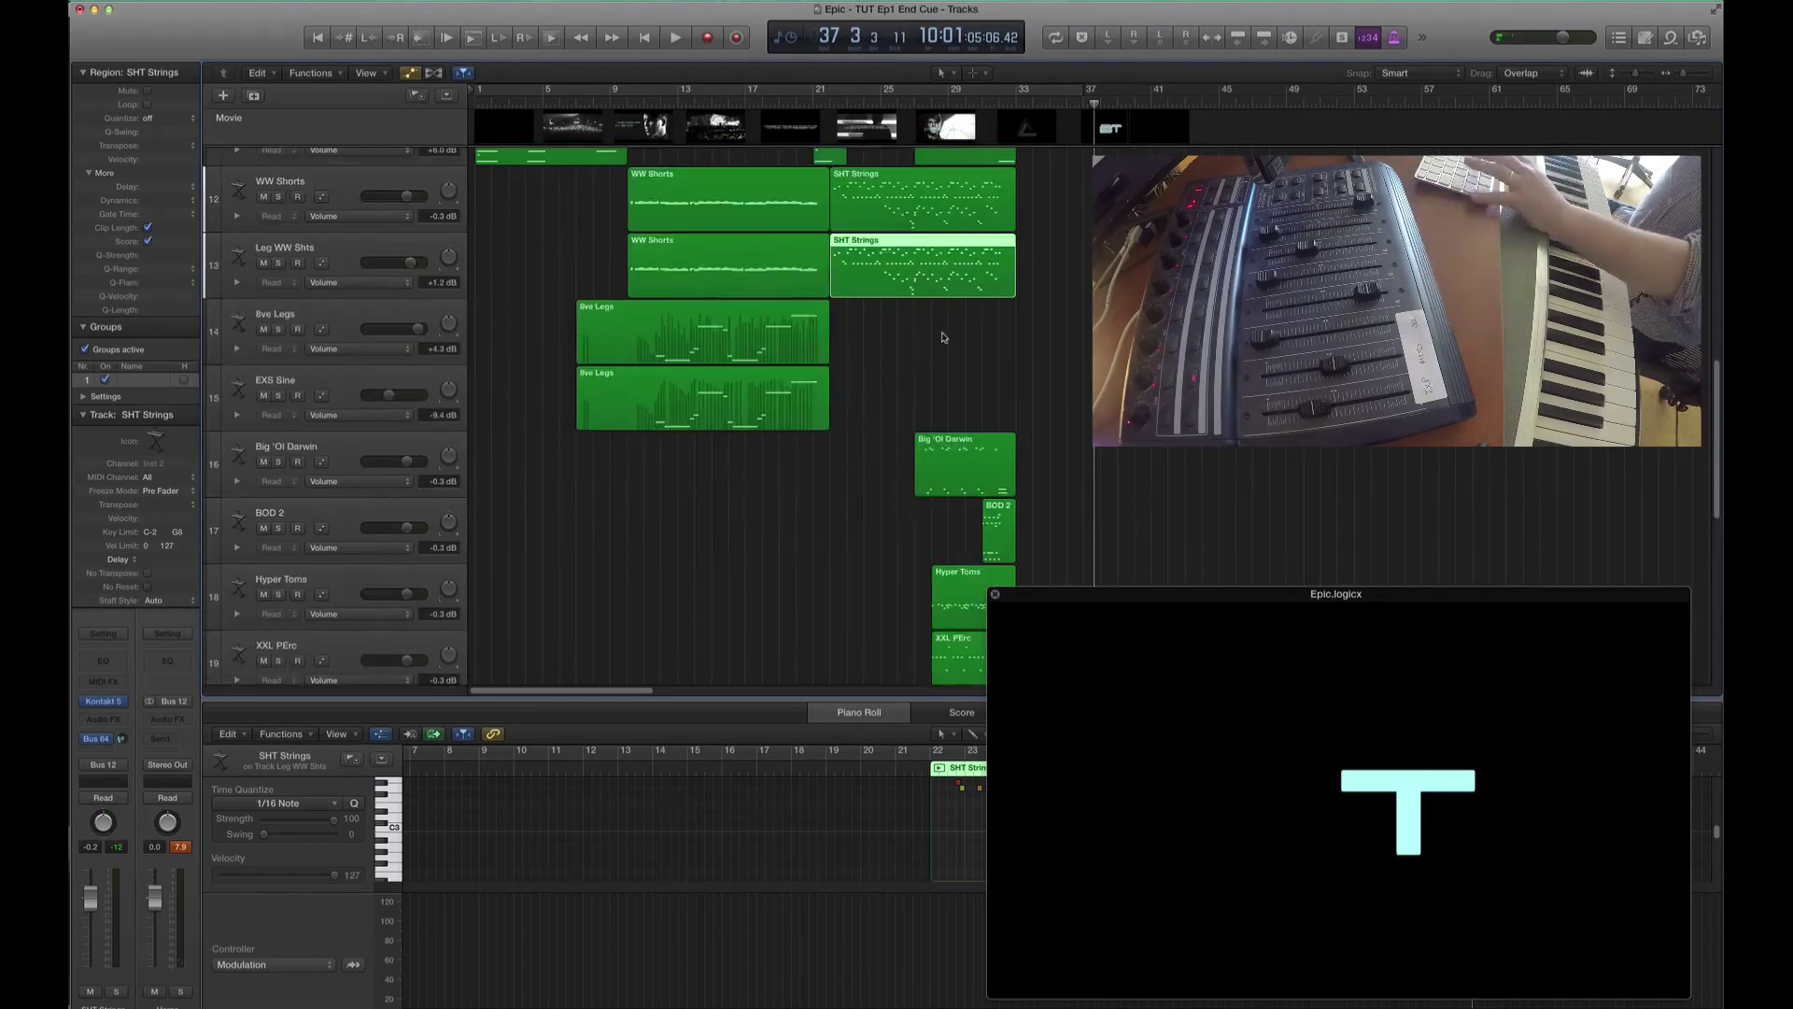
{"action": "left_click", "coordinate": [950, 379]}
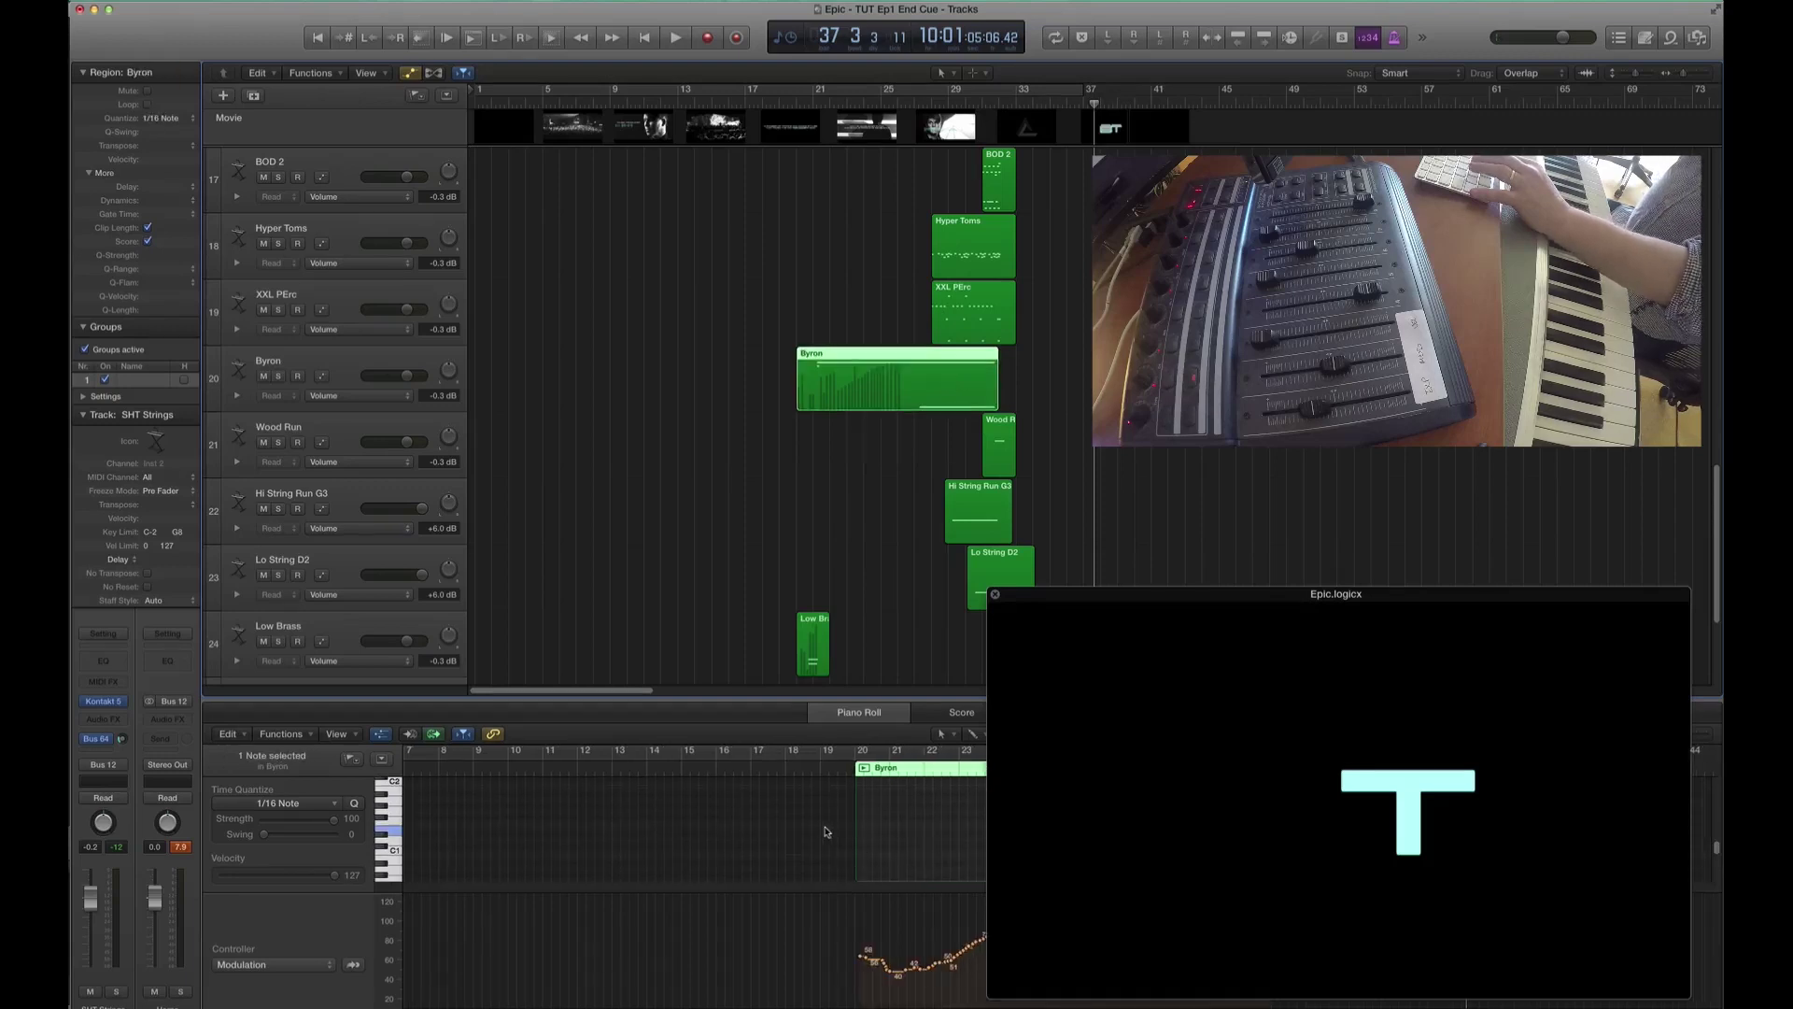
{"action": "scroll", "coordinate": [824, 832], "scroll_direction": "right", "scroll_amount": 5}
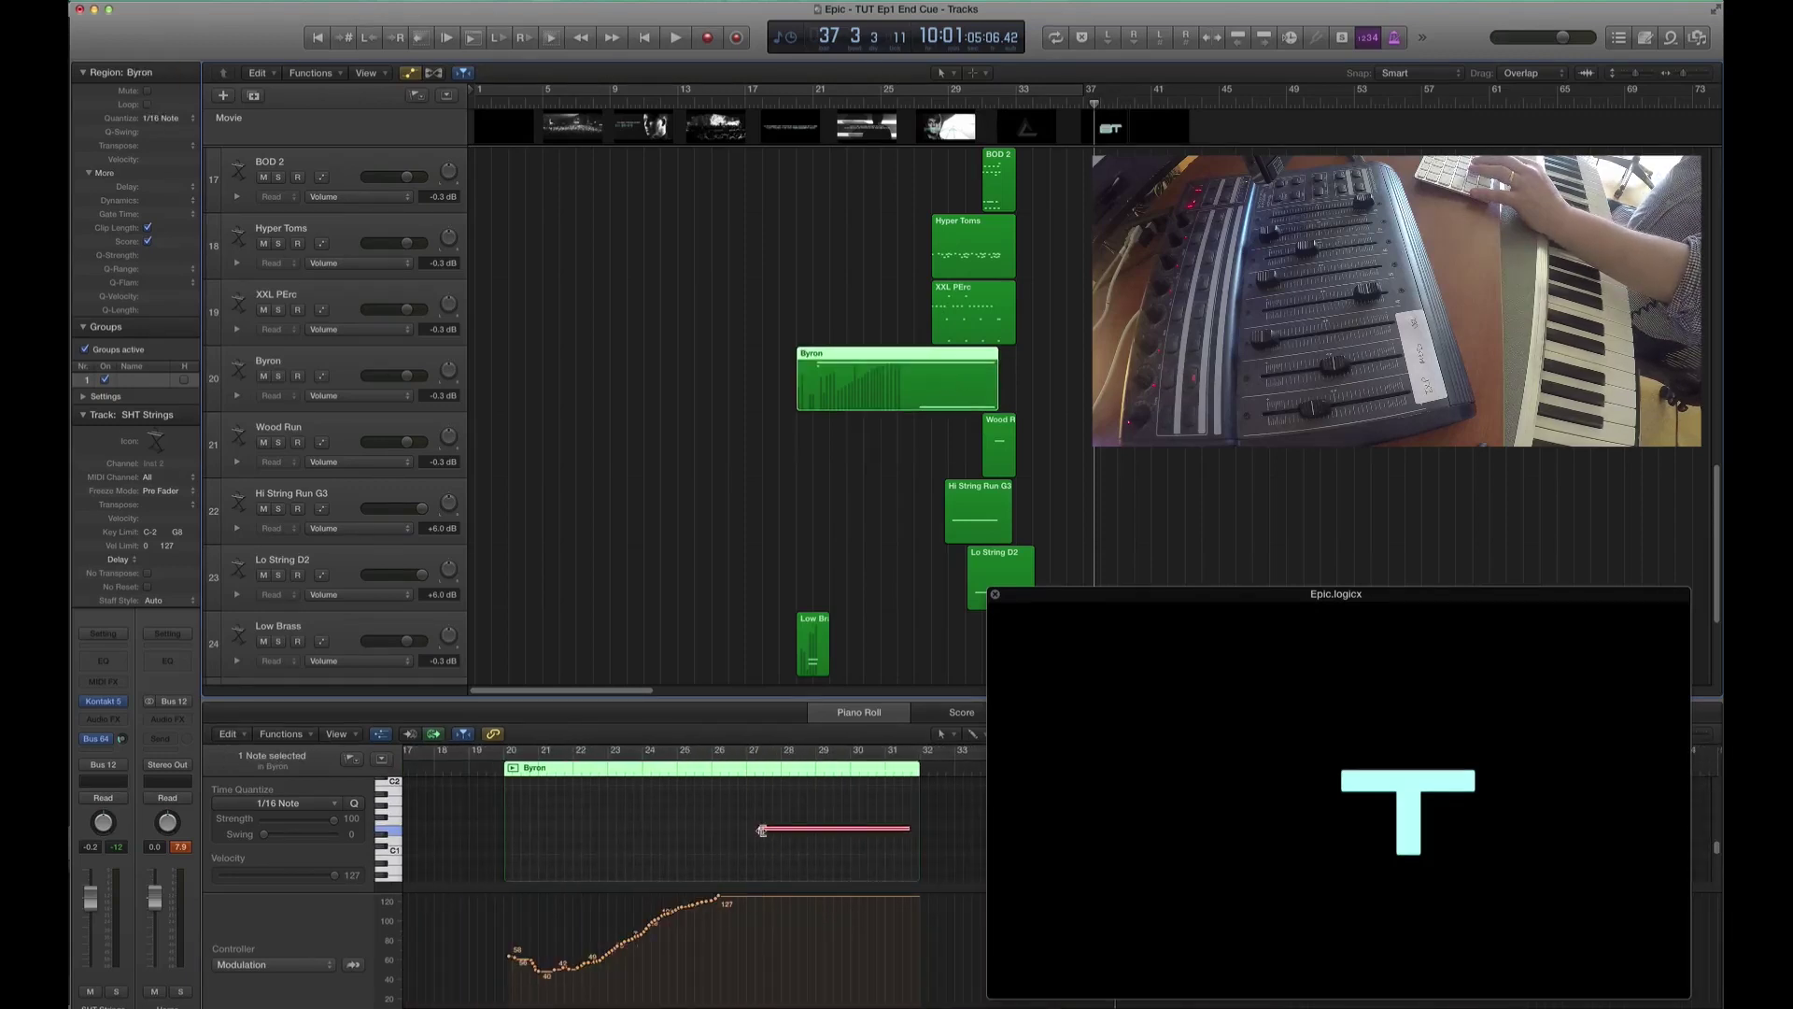
{"action": "left_click", "coordinate": [762, 830]}
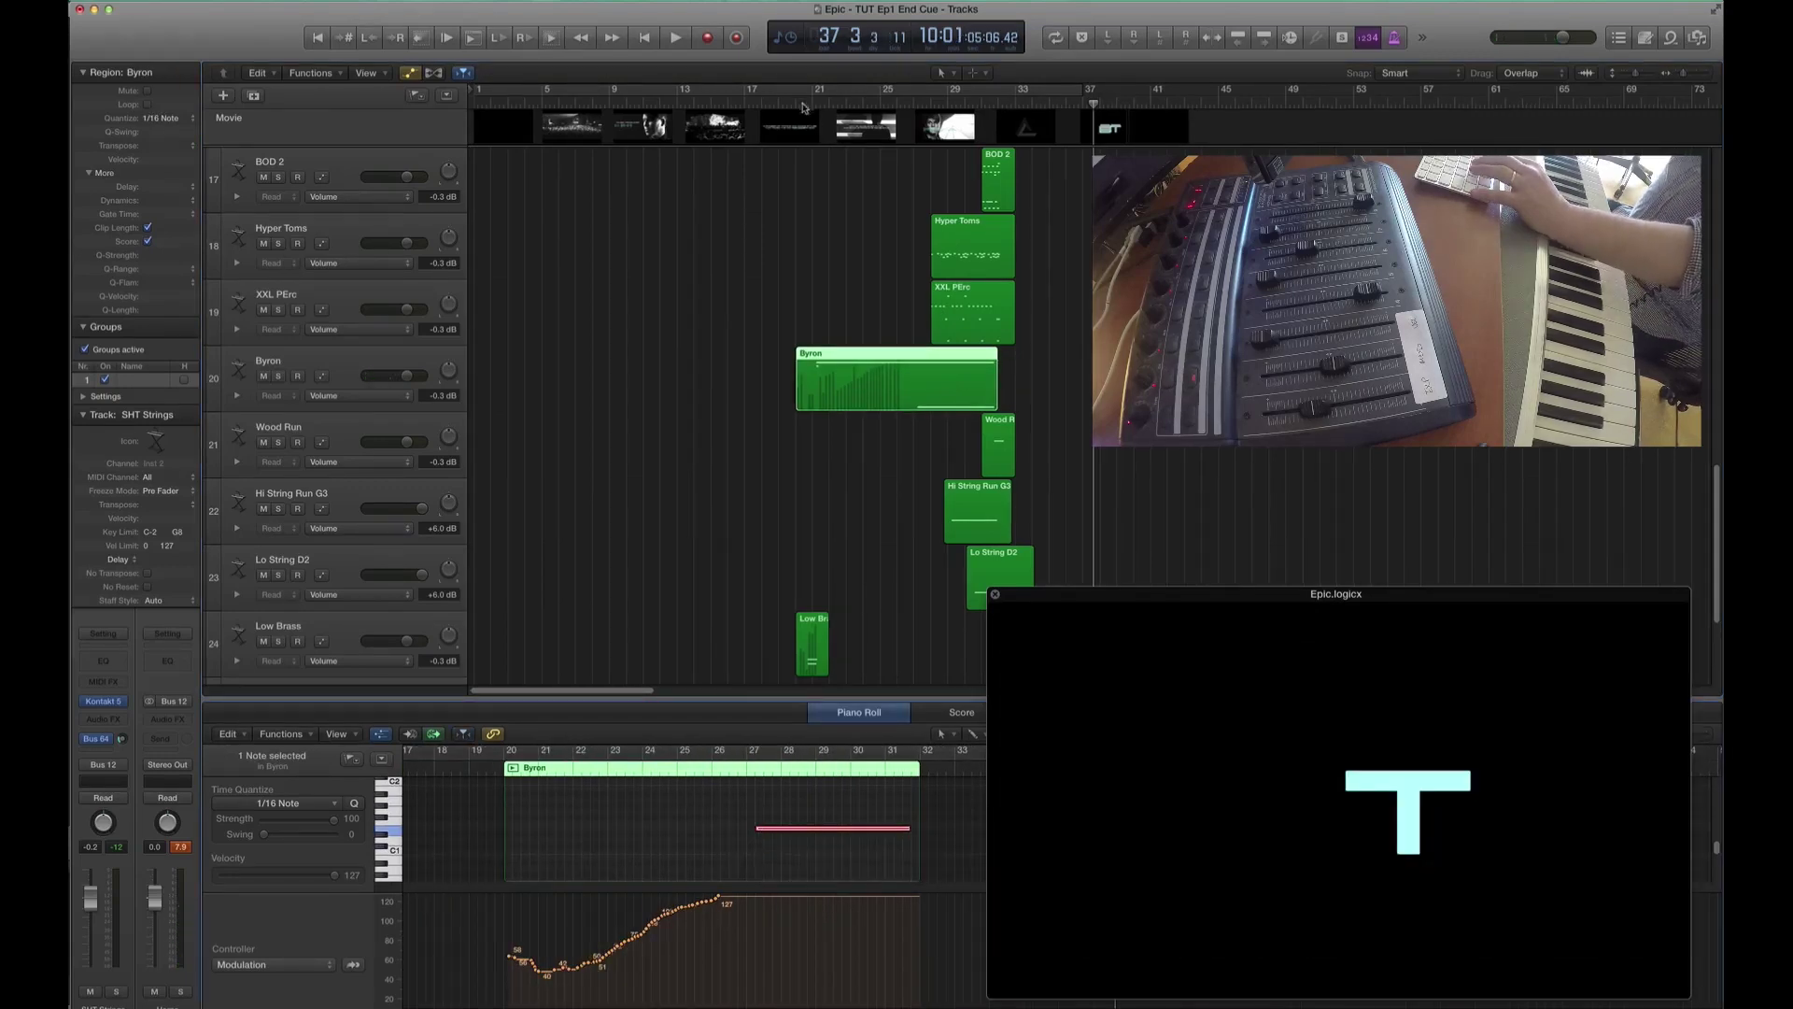
{"action": "double_click", "coordinate": [803, 108]}
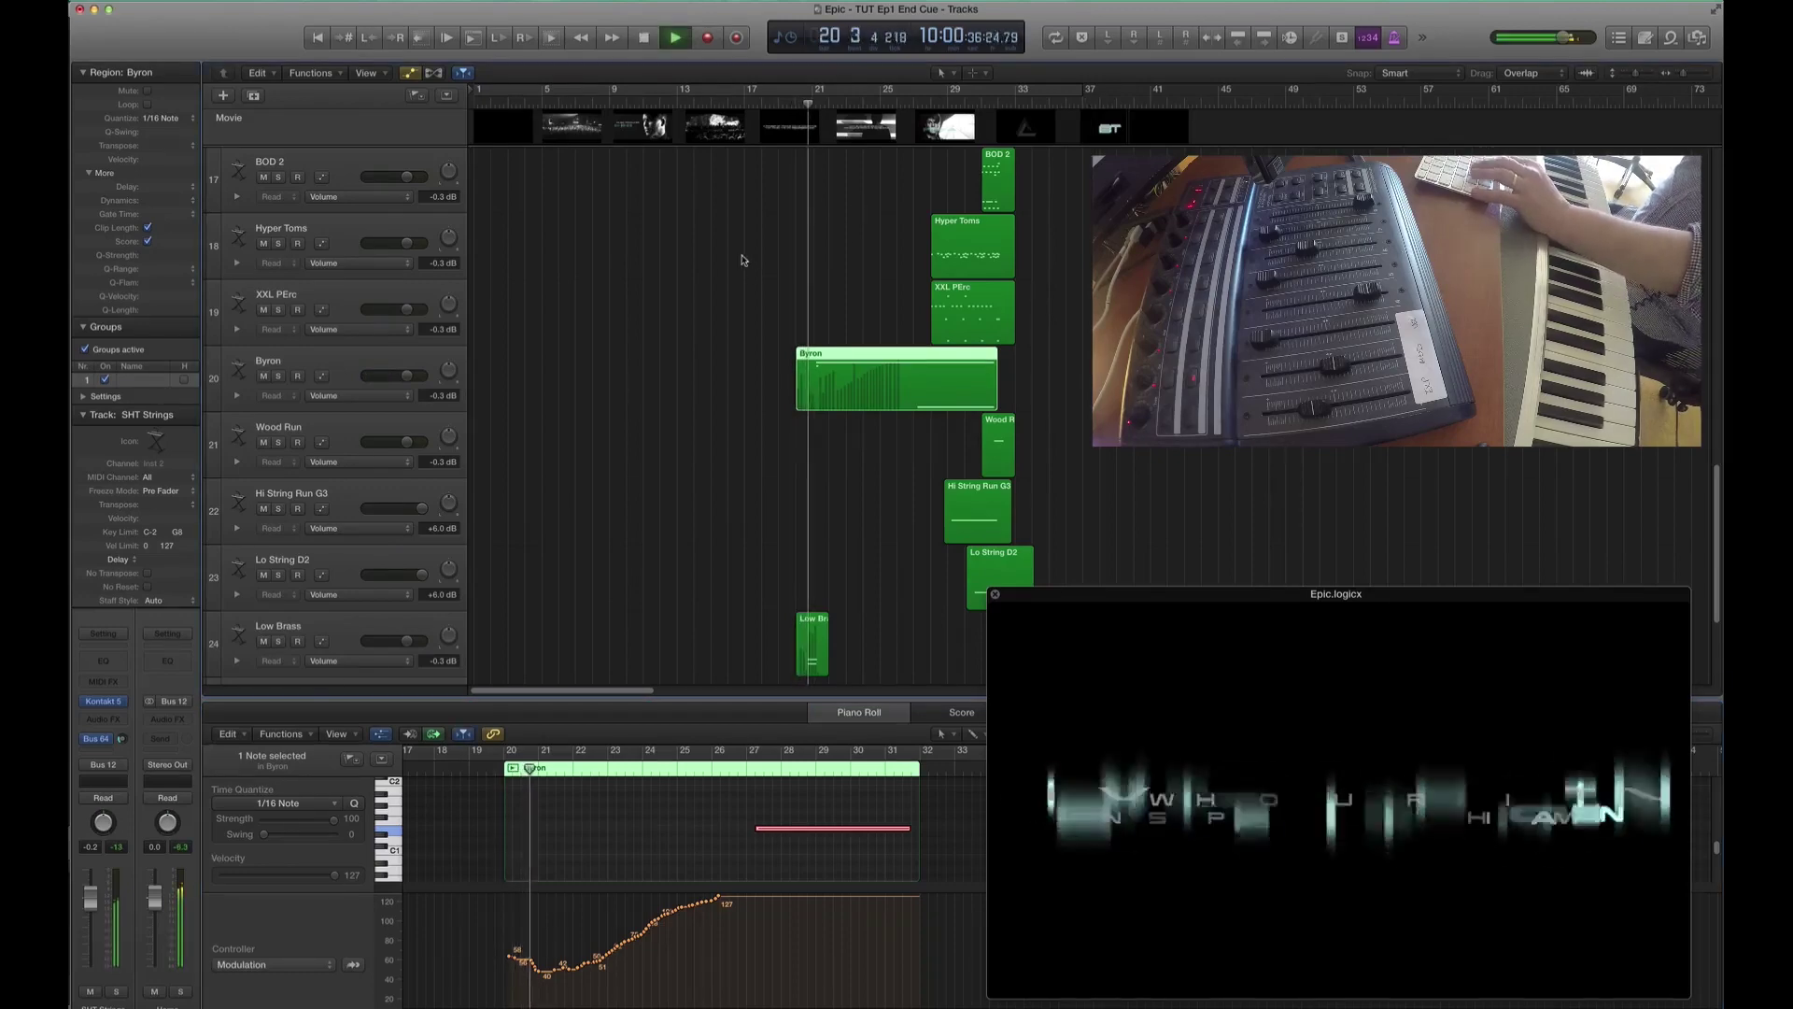
- Shrink the track heights to fit all tracks and add a duplicate instrument track below Col Leg
{"action": "key", "text": "super+Up"}
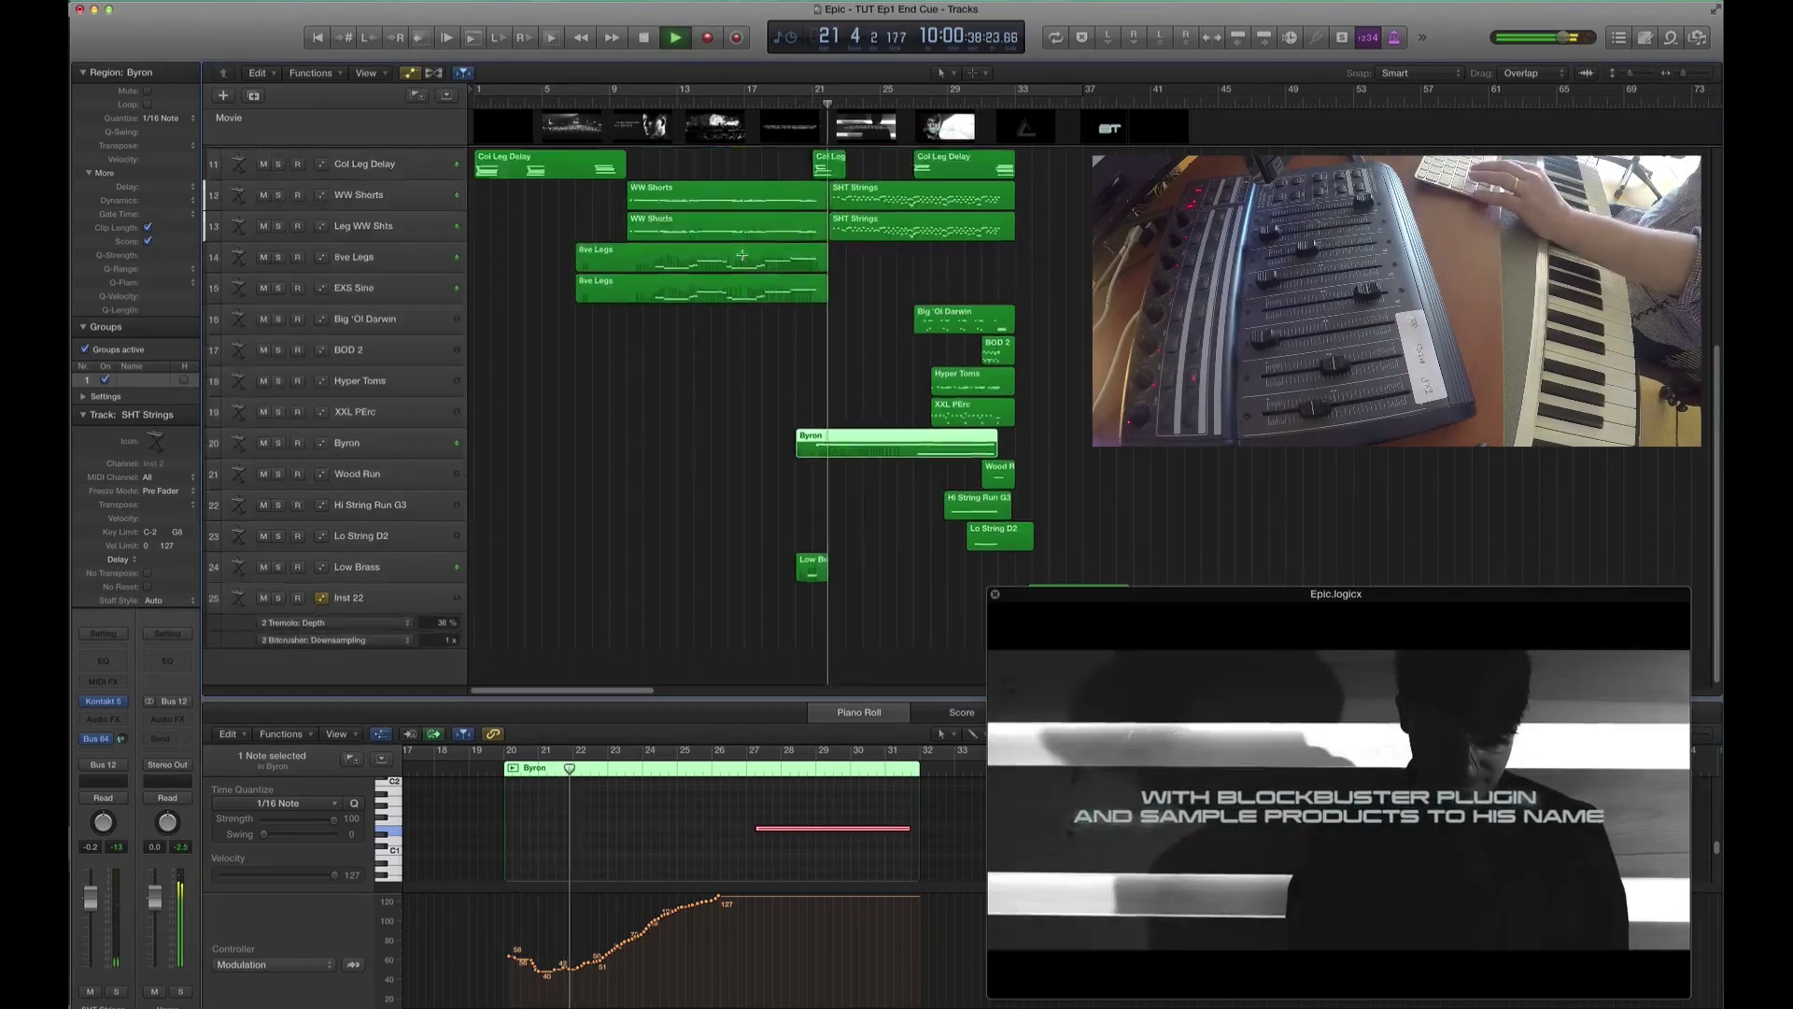
{"action": "key", "text": "super+Up"}
{"action": "key", "text": "super+Up"}
{"action": "key", "text": "super+Up"}
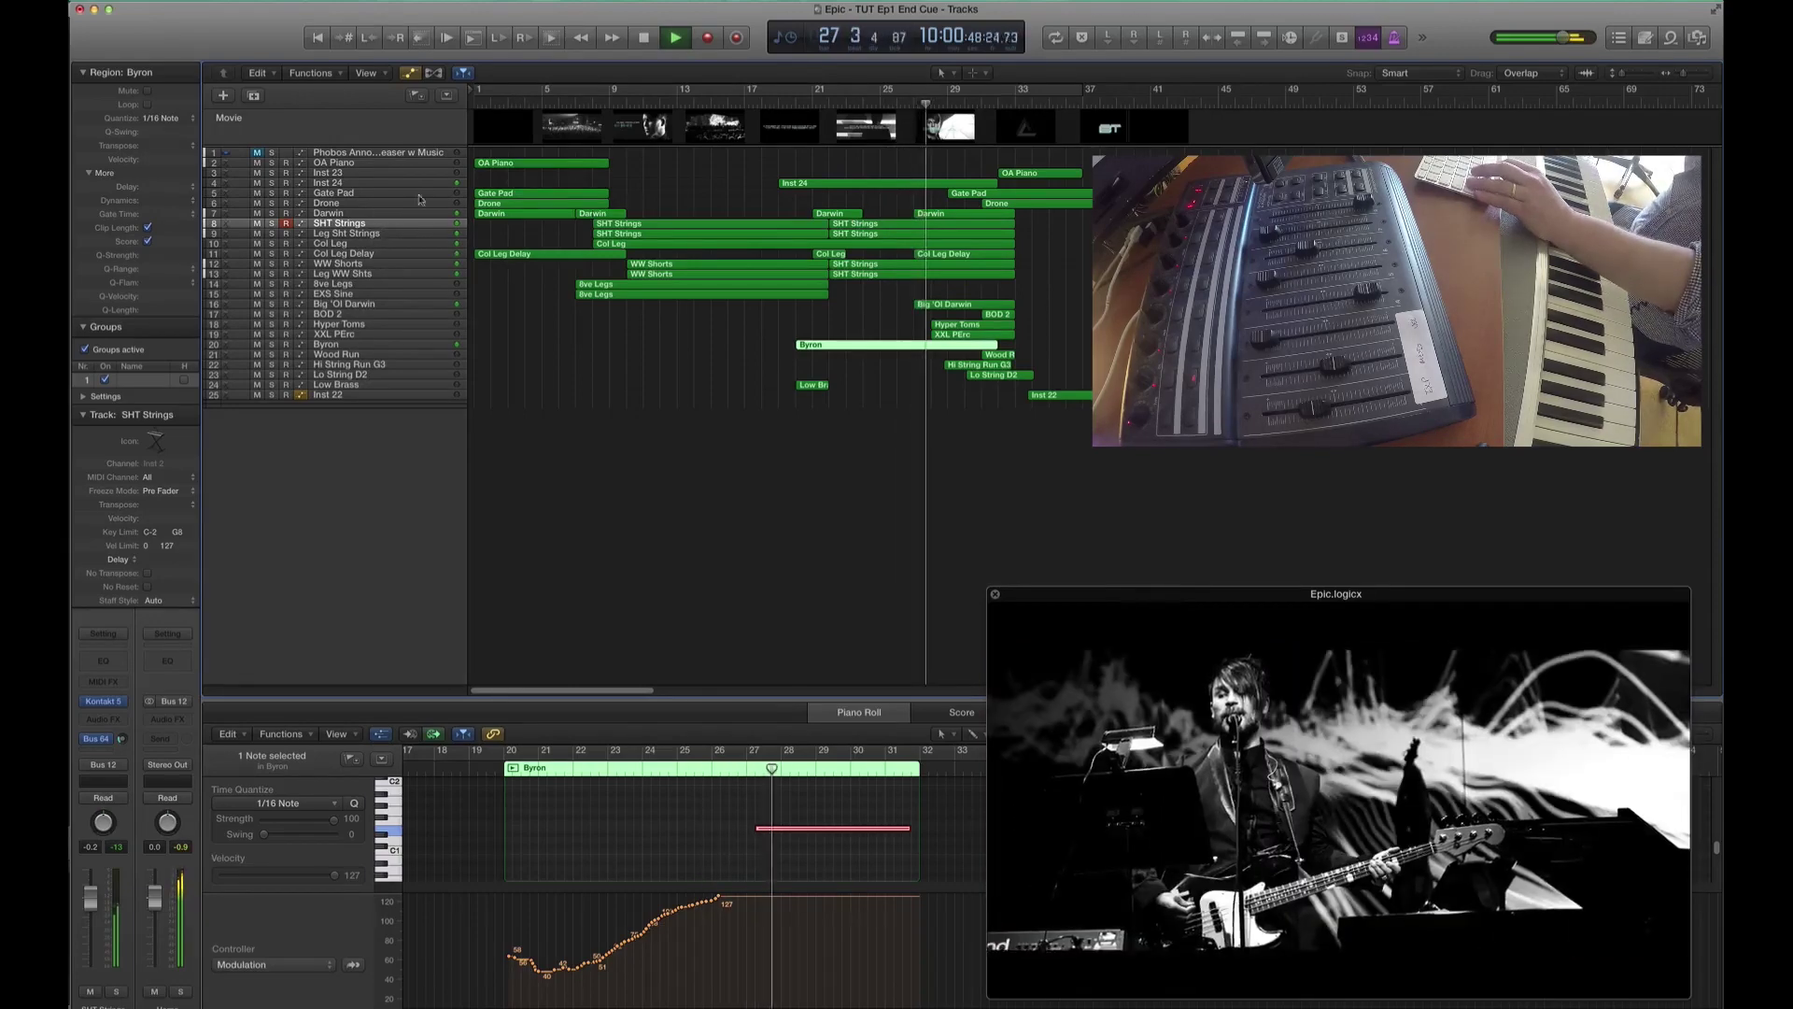
{"action": "left_click", "coordinate": [344, 243]}
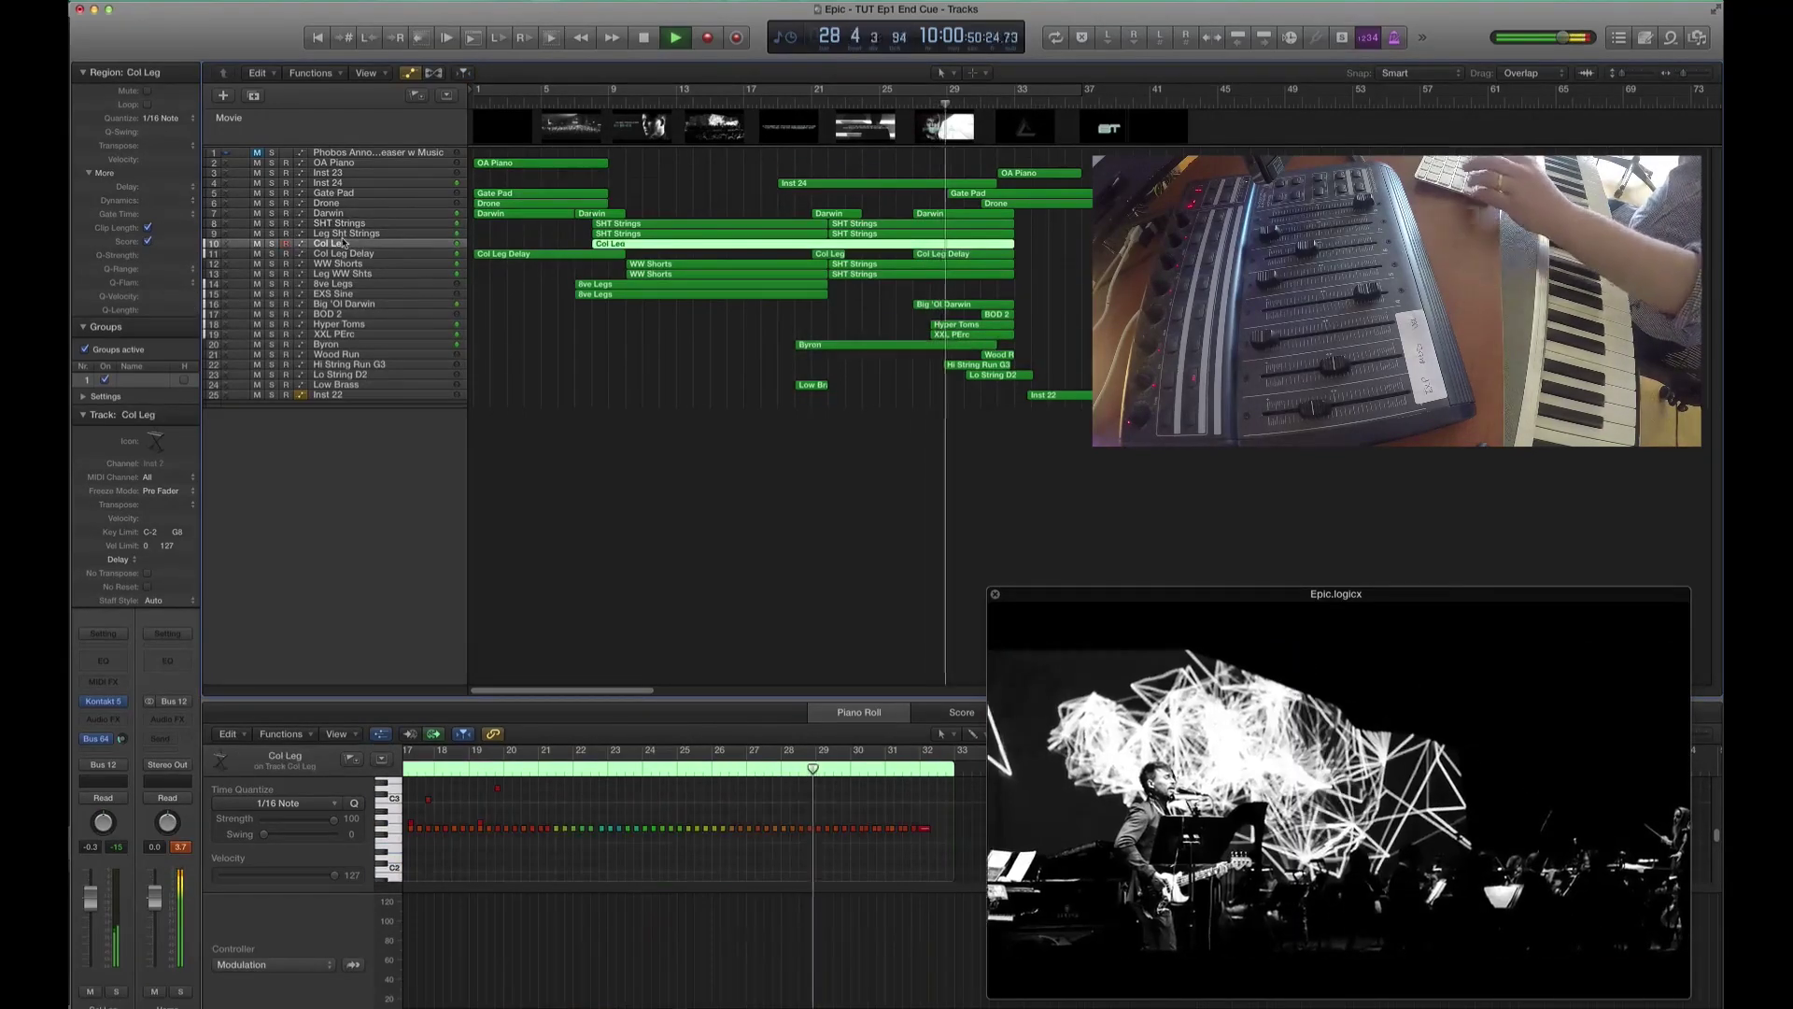
{"action": "key", "text": "super+d"}
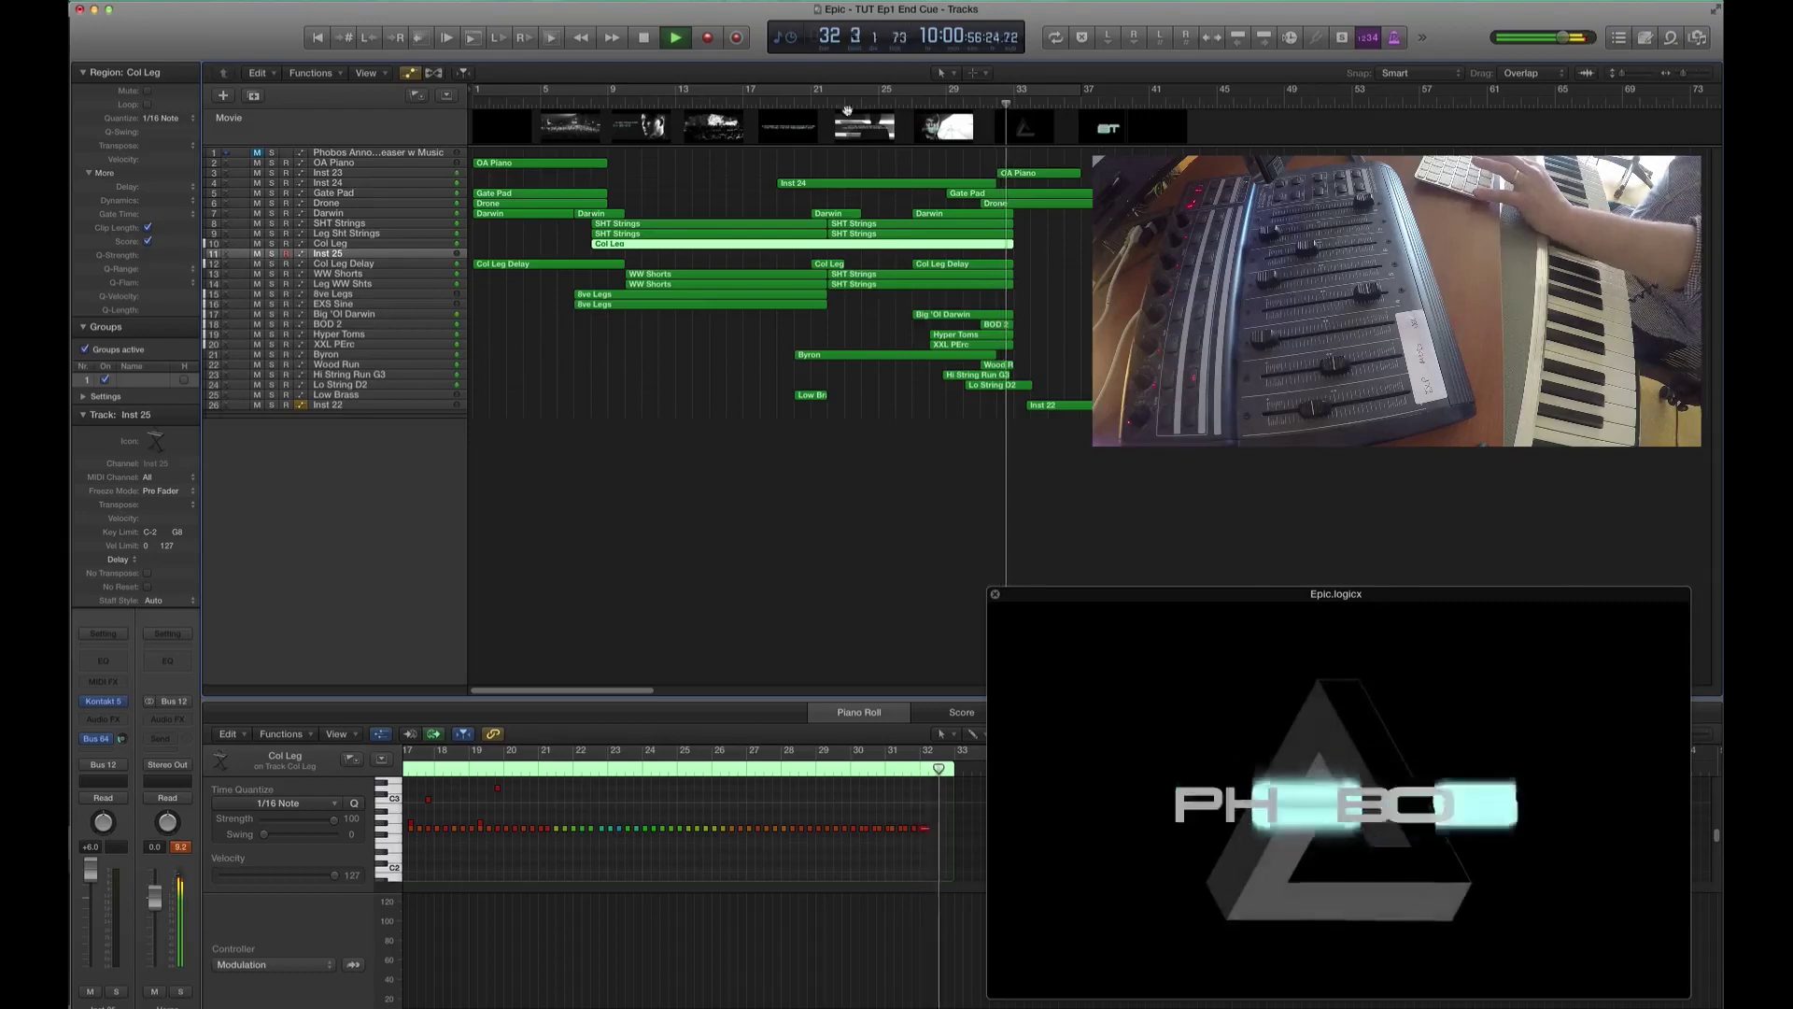
- Record a rhythmic col legno part on the Inst 25 track from about bar 21 to 33
{"action": "left_click", "coordinate": [818, 108]}
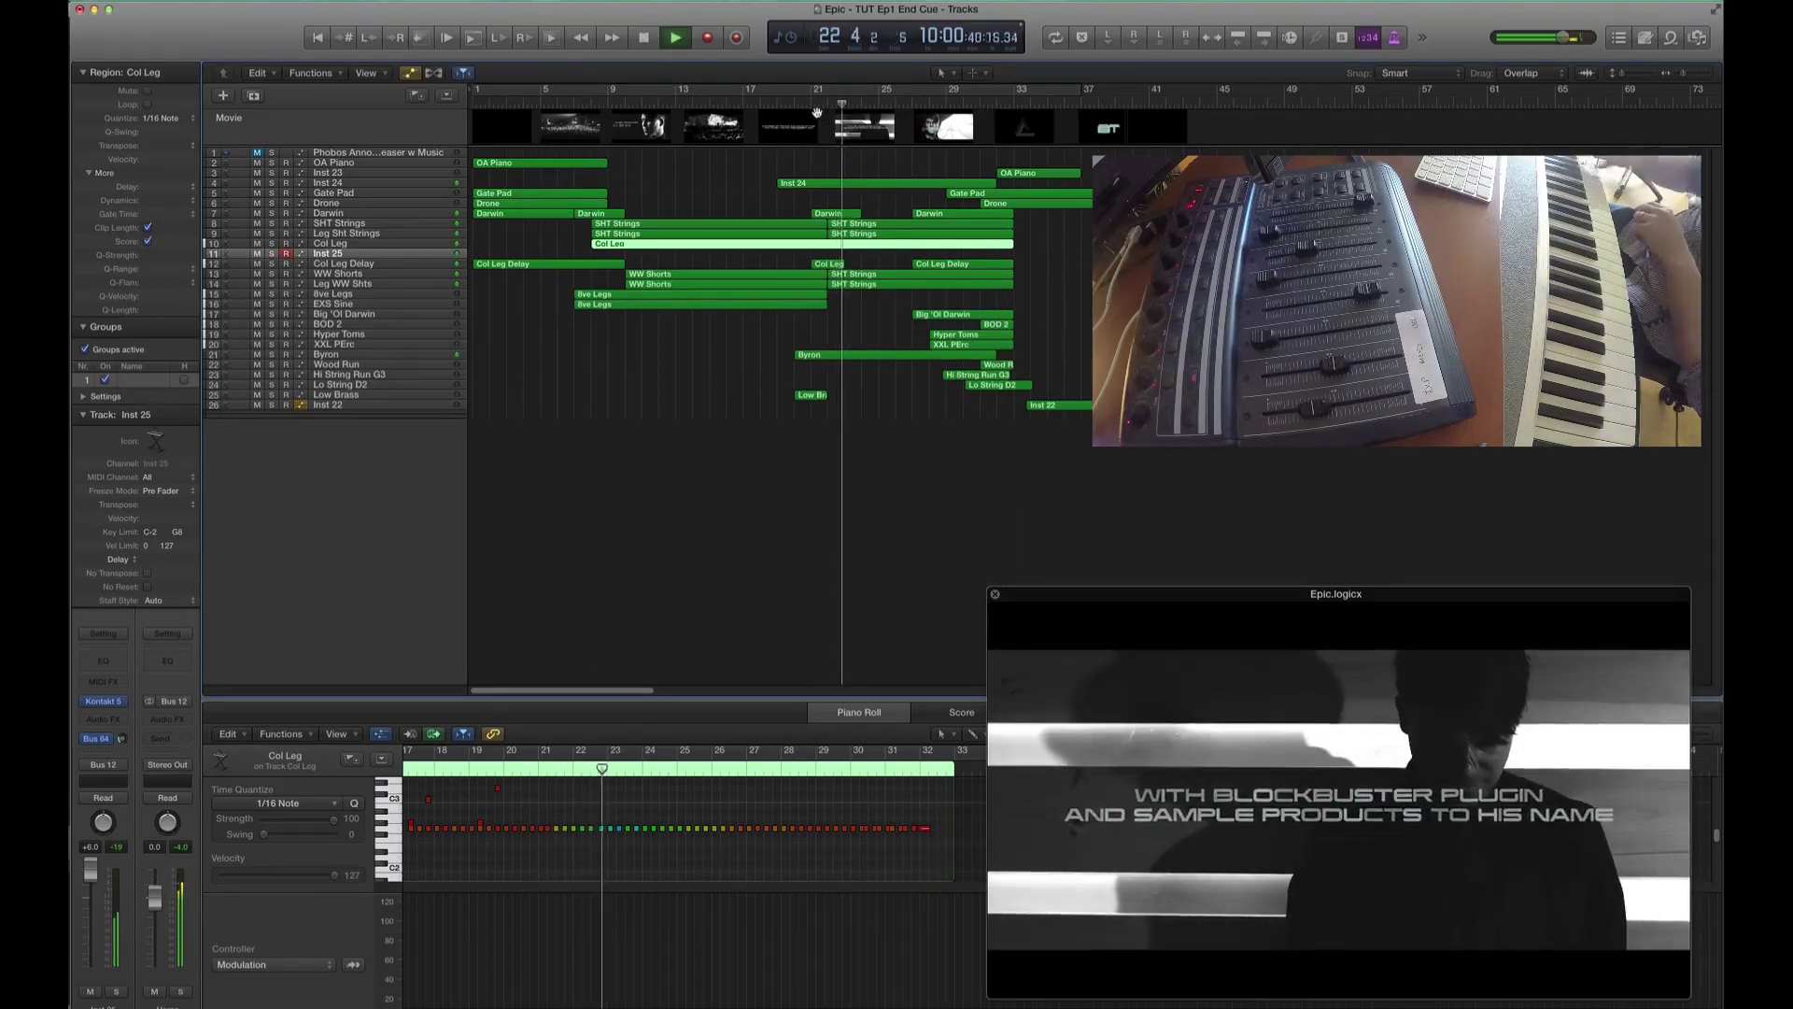
{"action": "key", "text": "space"}
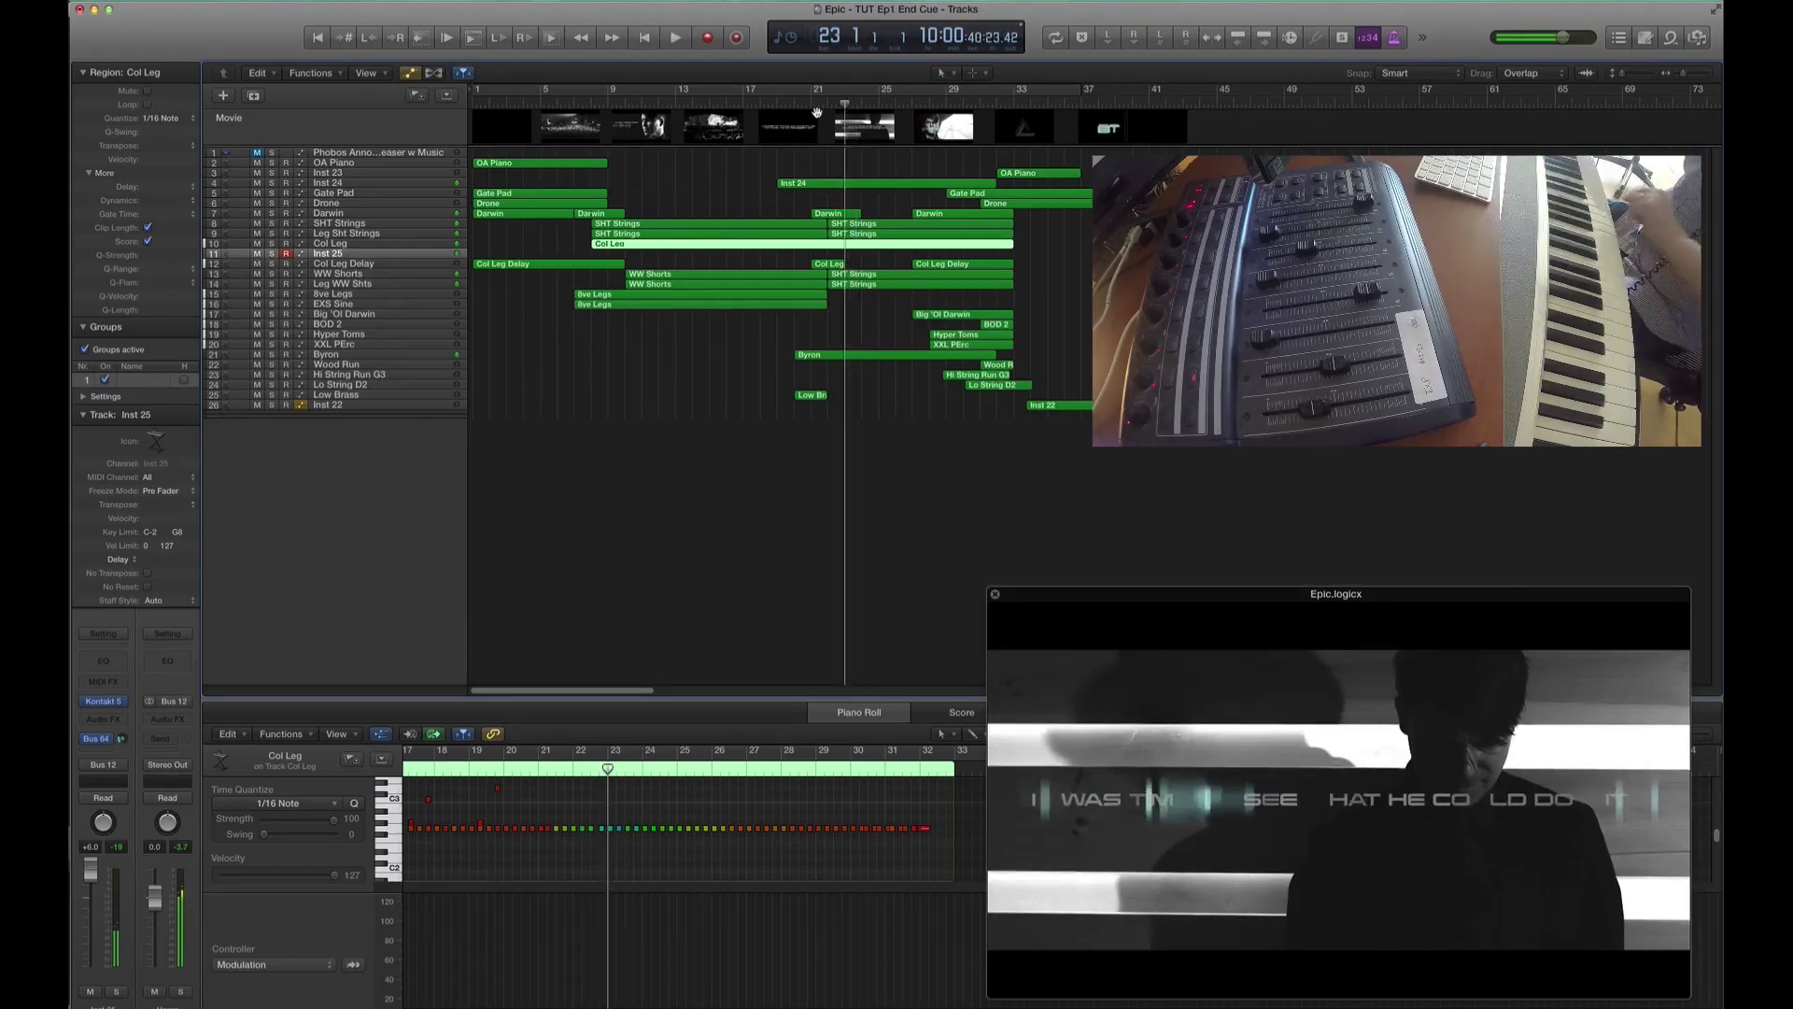
{"action": "key", "text": "r"}
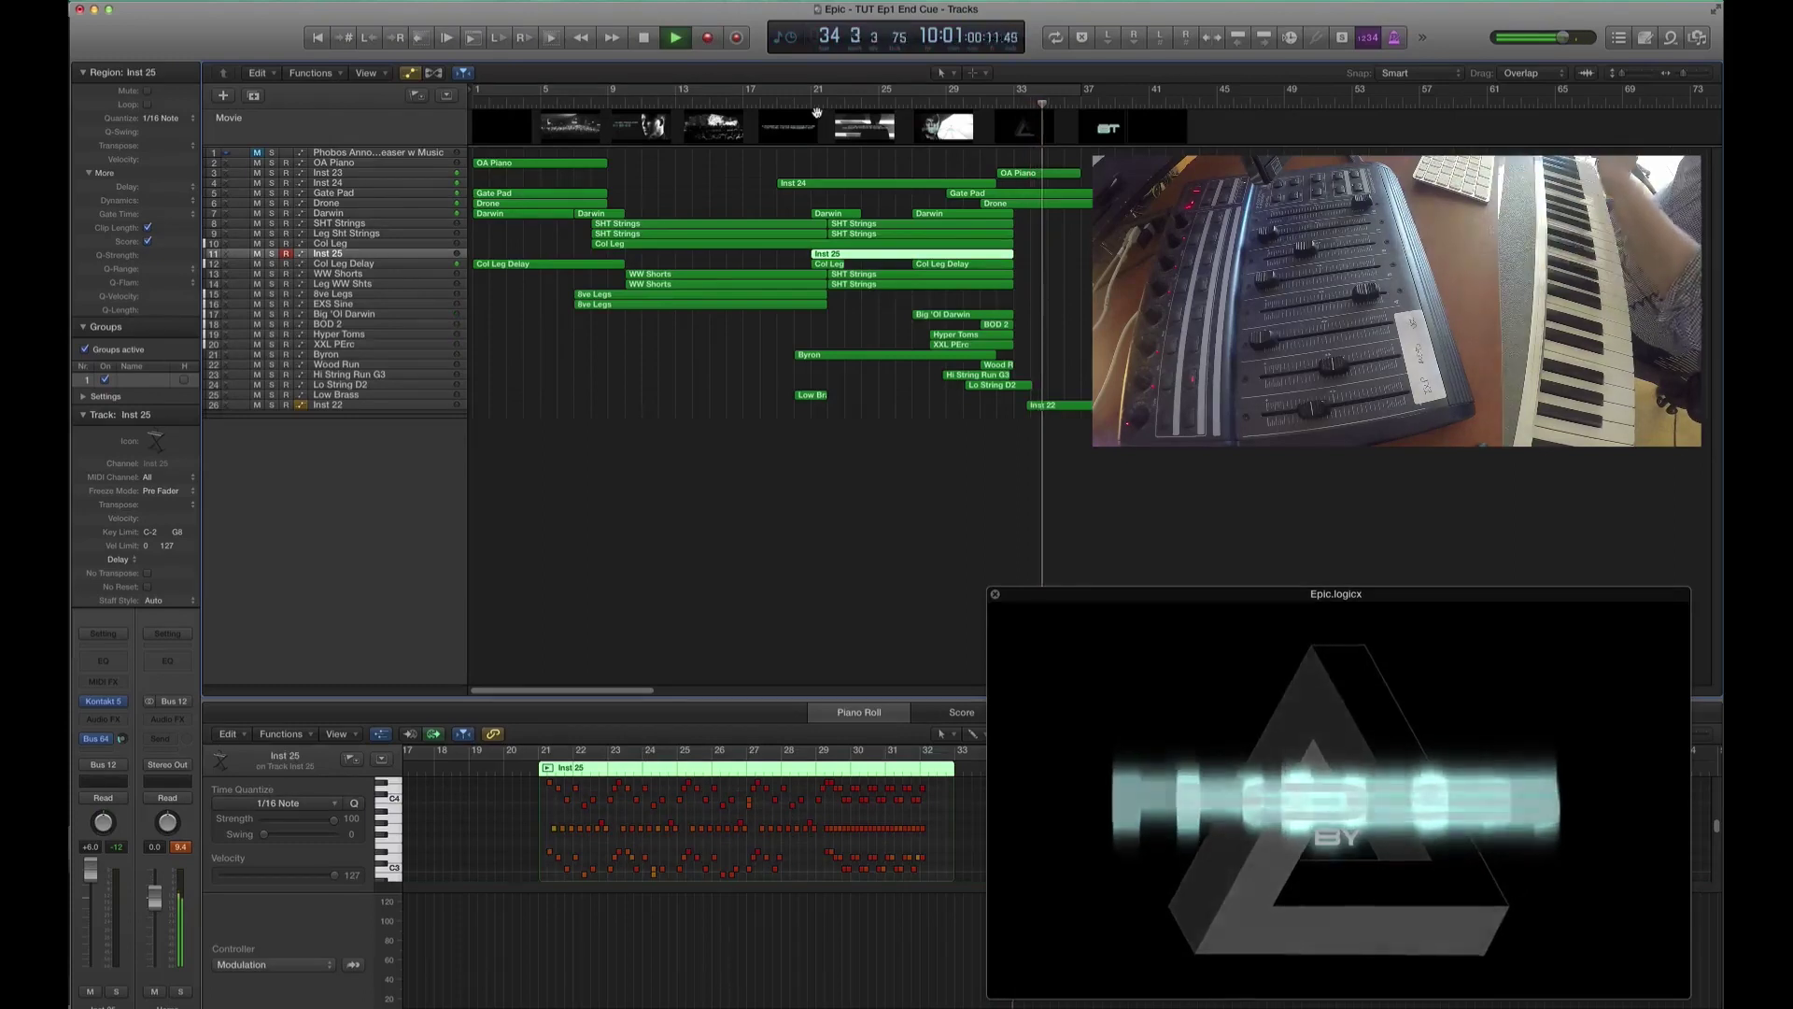
- Play the whole cue against the picture from bar 1 to about bar 34
{"action": "key", "text": "space"}
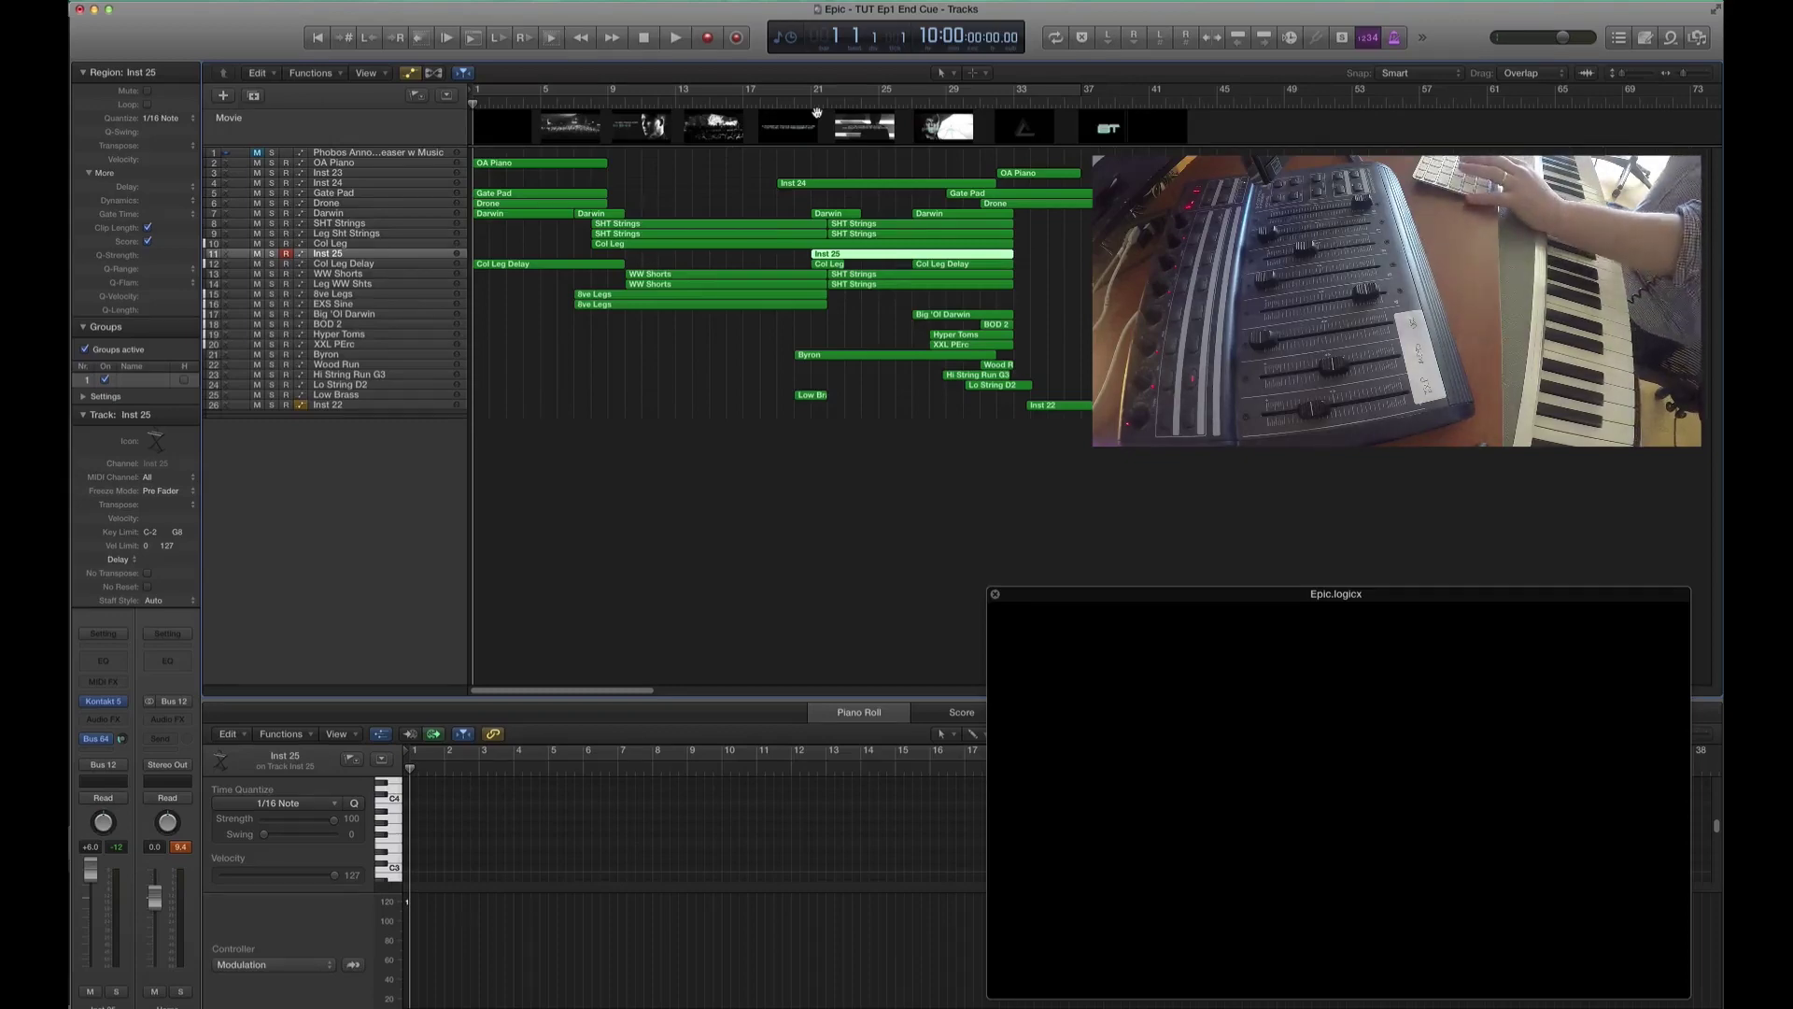
{"action": "key", "text": "space"}
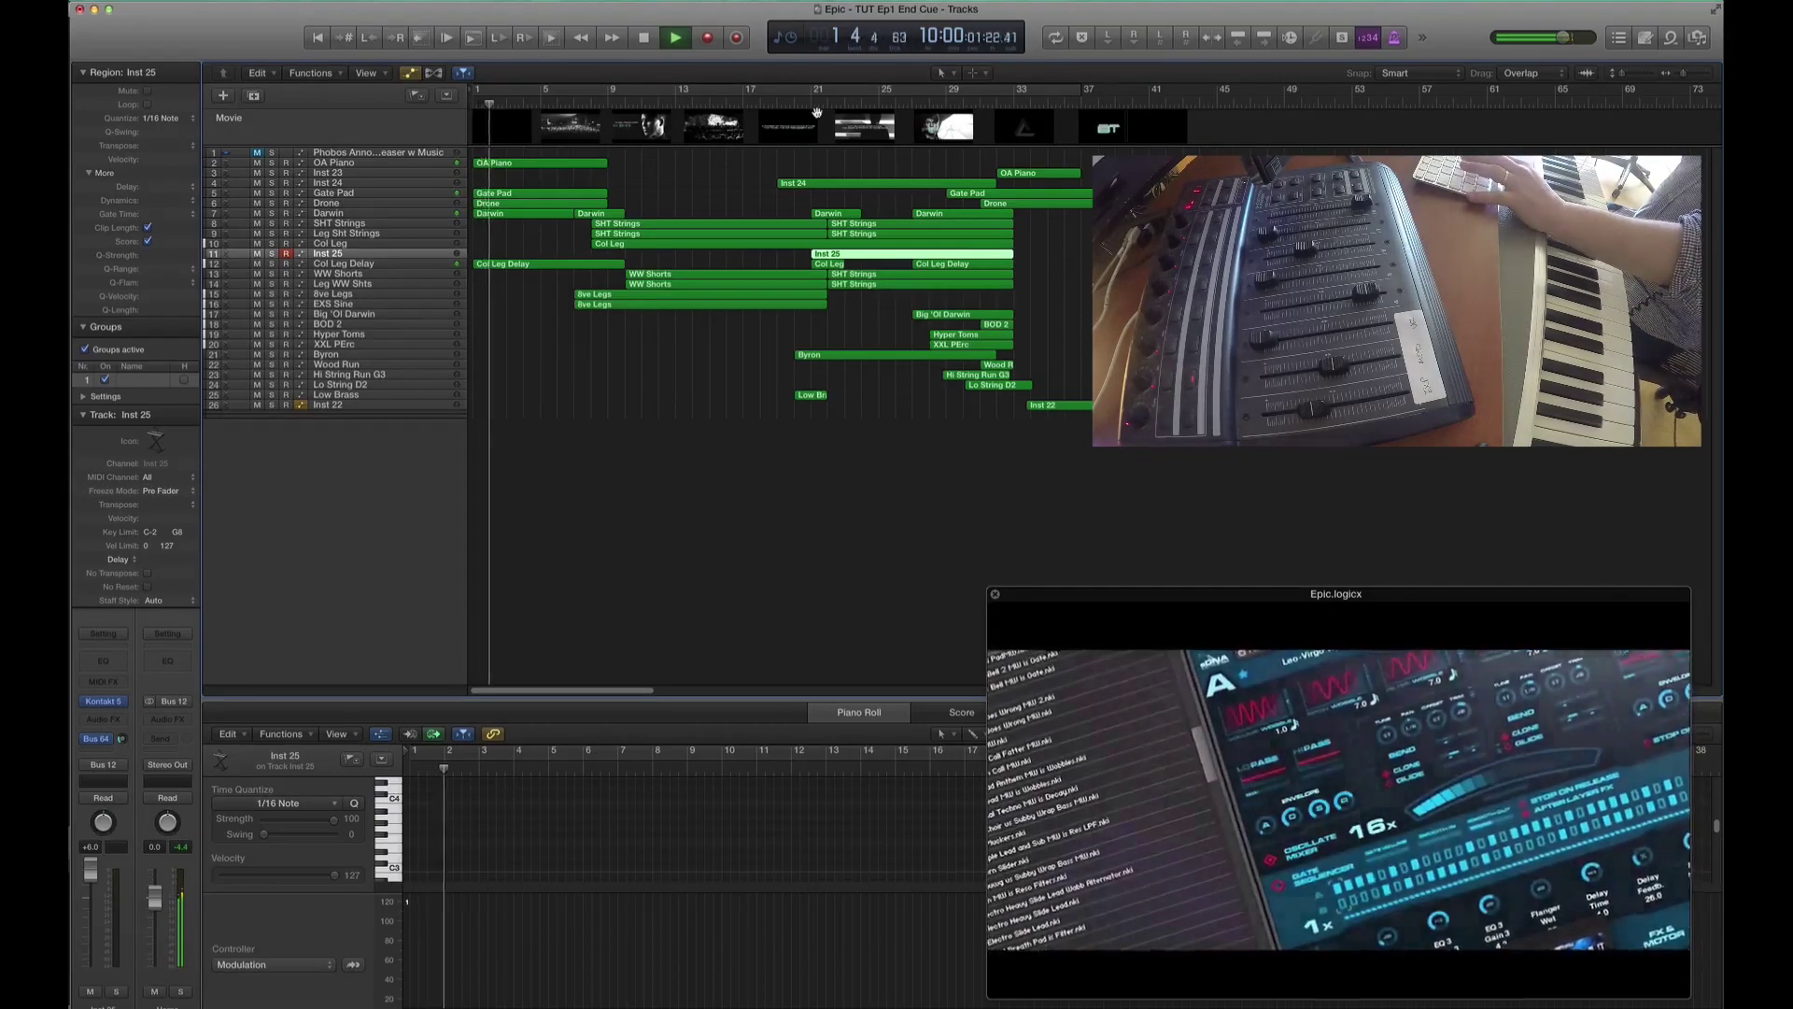
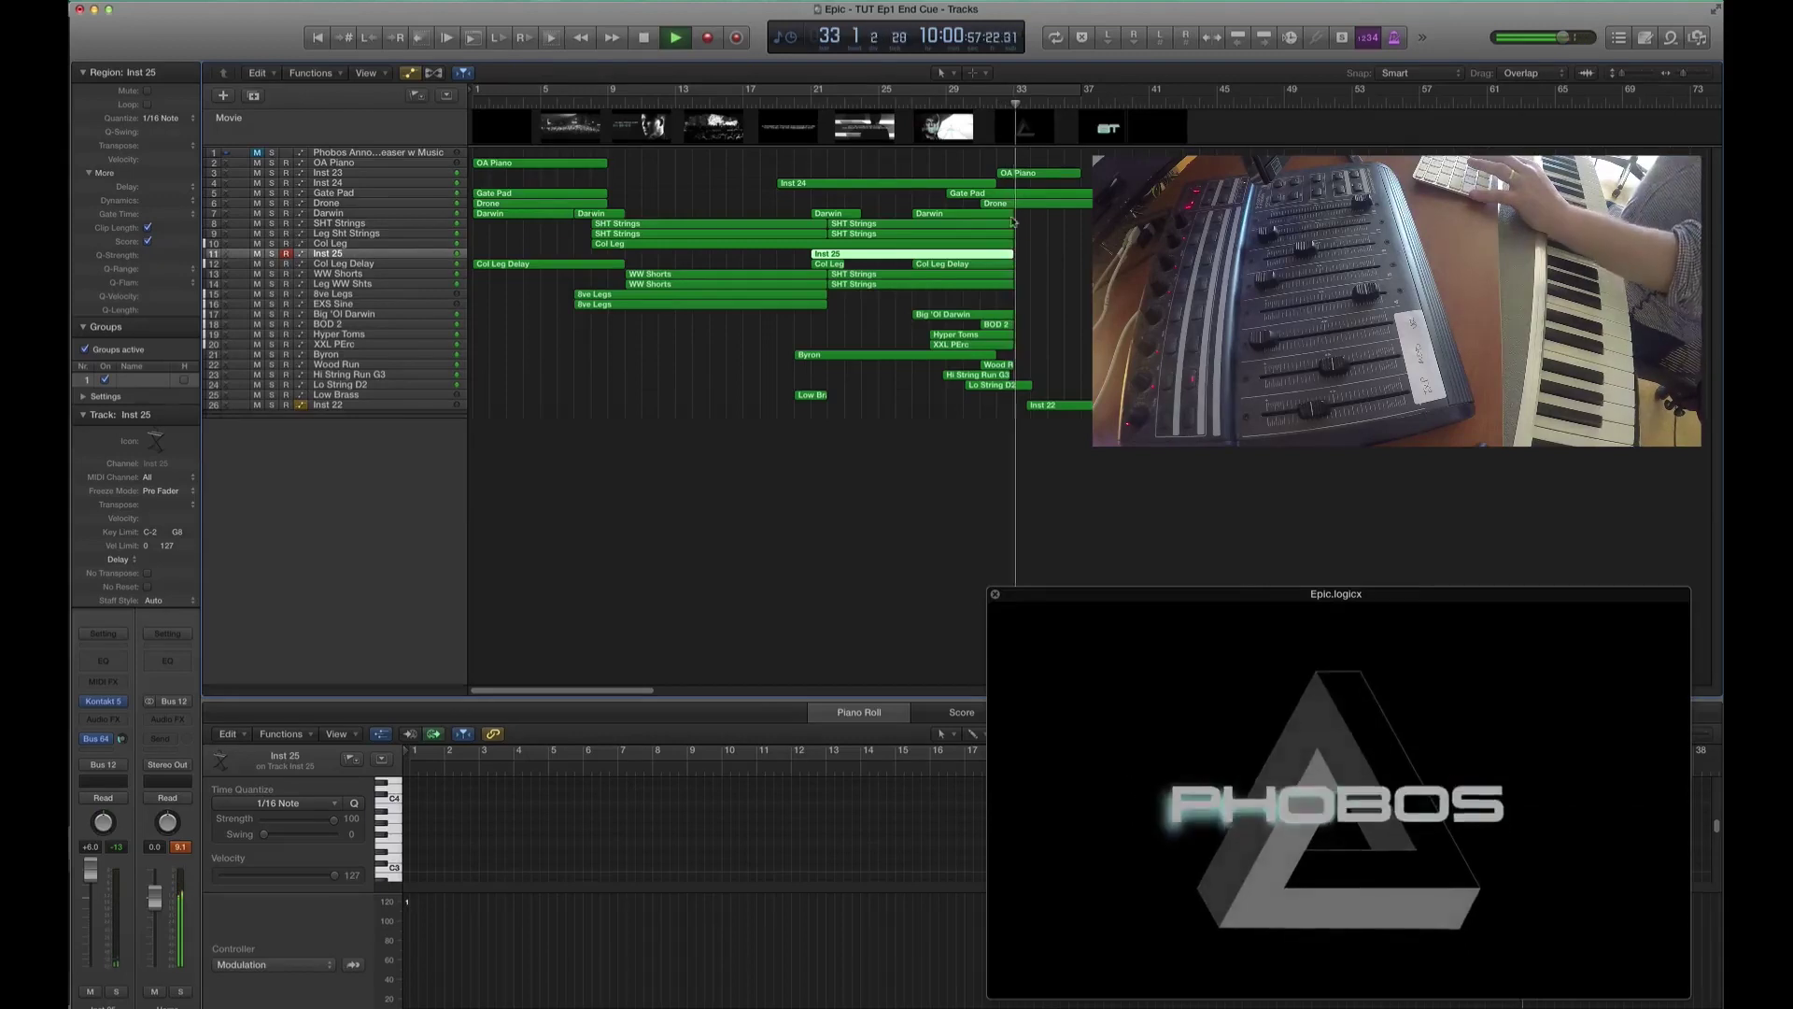
{"action": "key", "text": "space"}
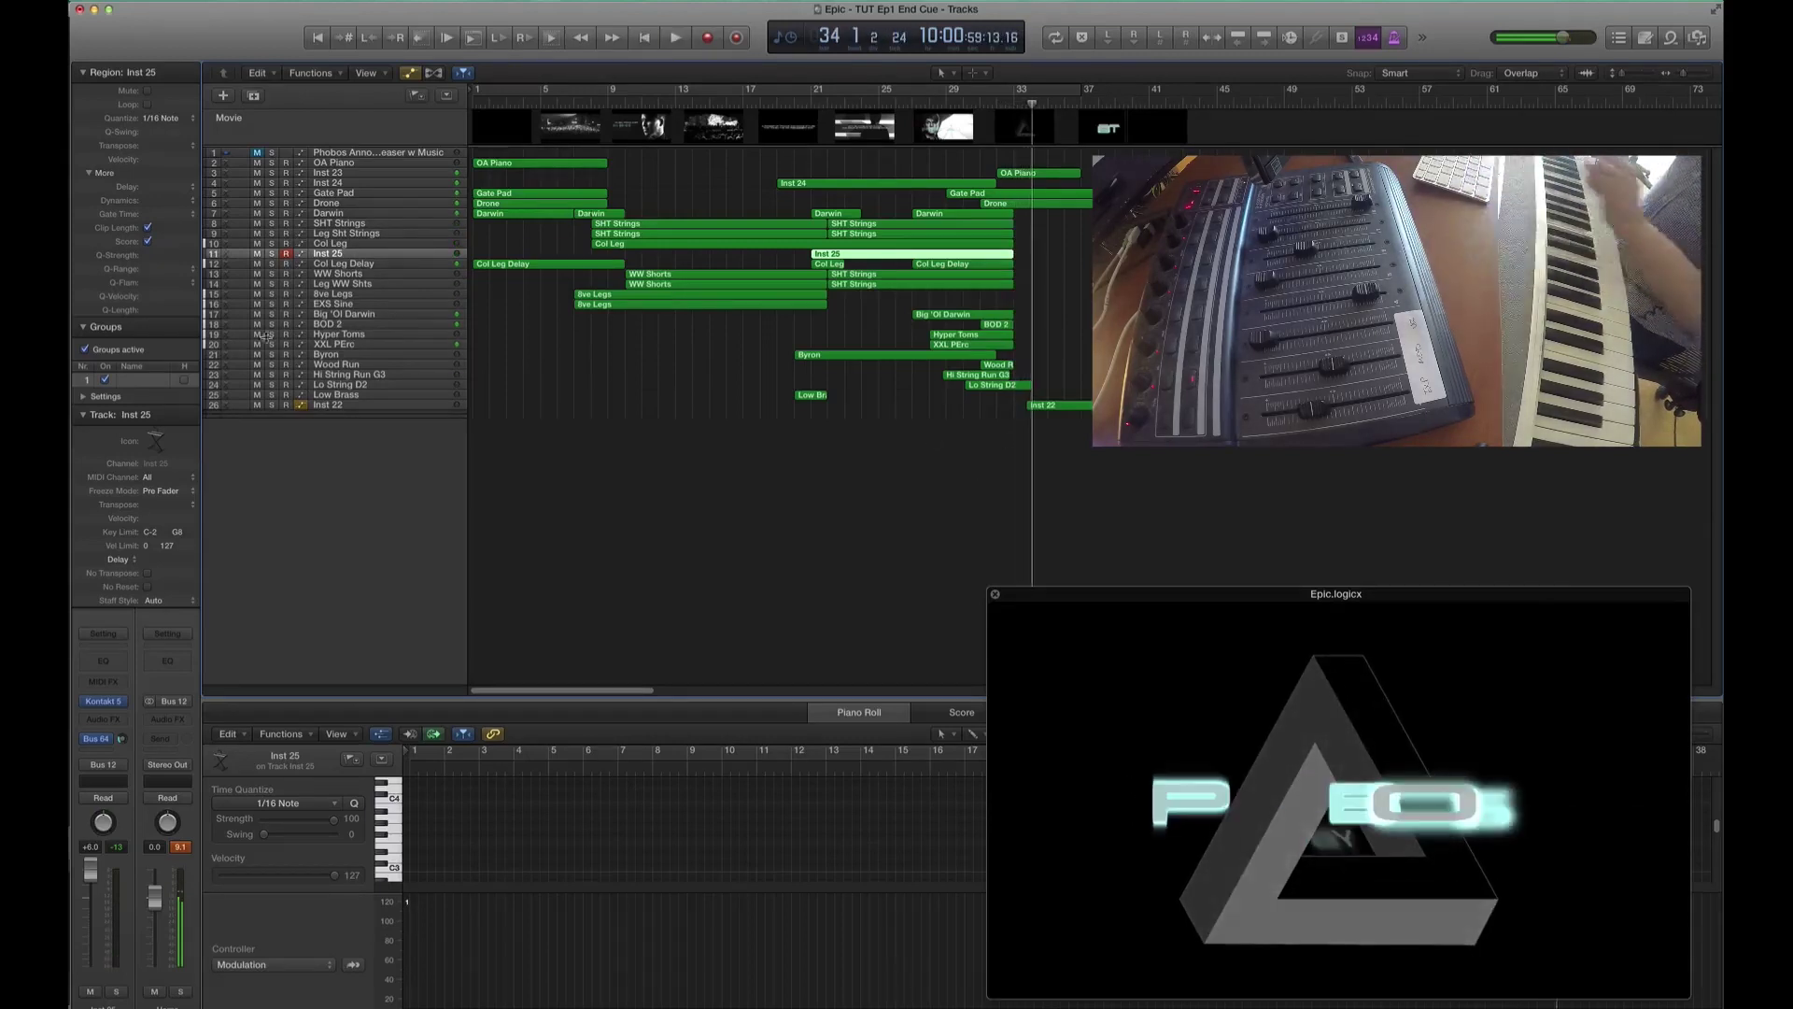
- Add a duplicate instrument track below Byron and audition eDNA patches in Kontakt, including Drive On MW - Much Rudeness and Filthy Back Beats MW
{"action": "left_click", "coordinate": [325, 356]}
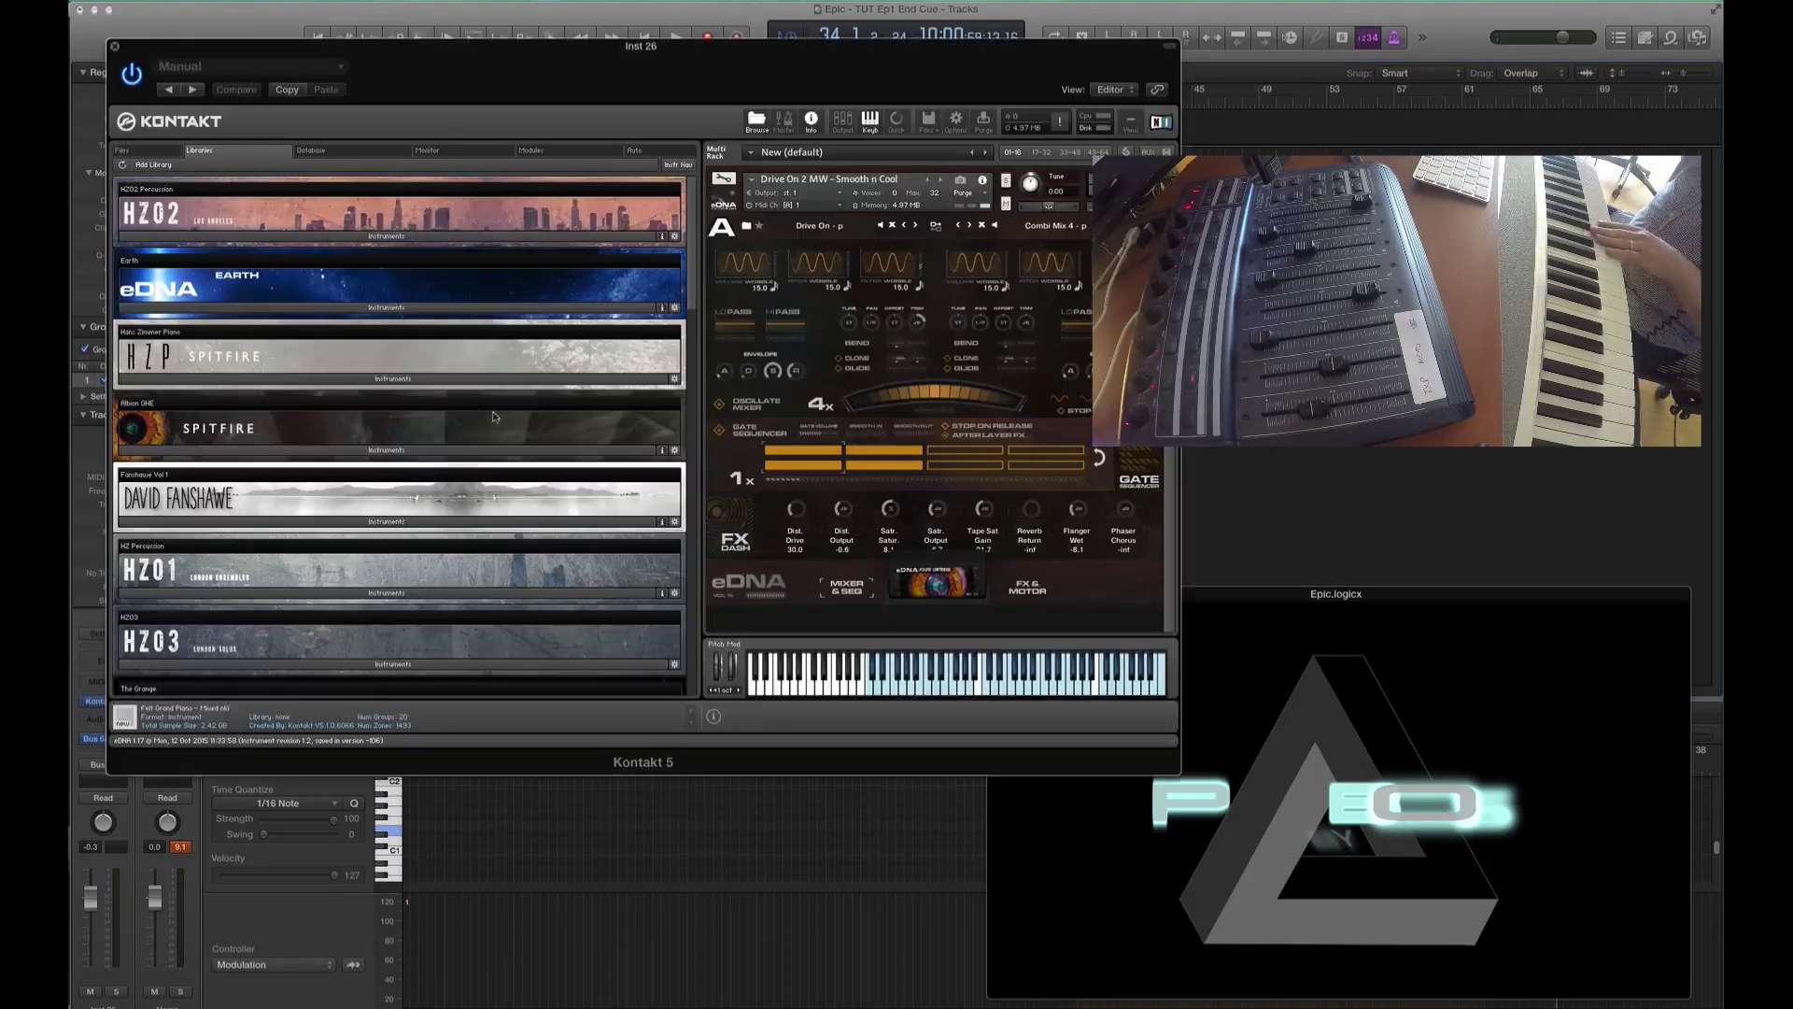
{"action": "left_click", "coordinate": [161, 452]}
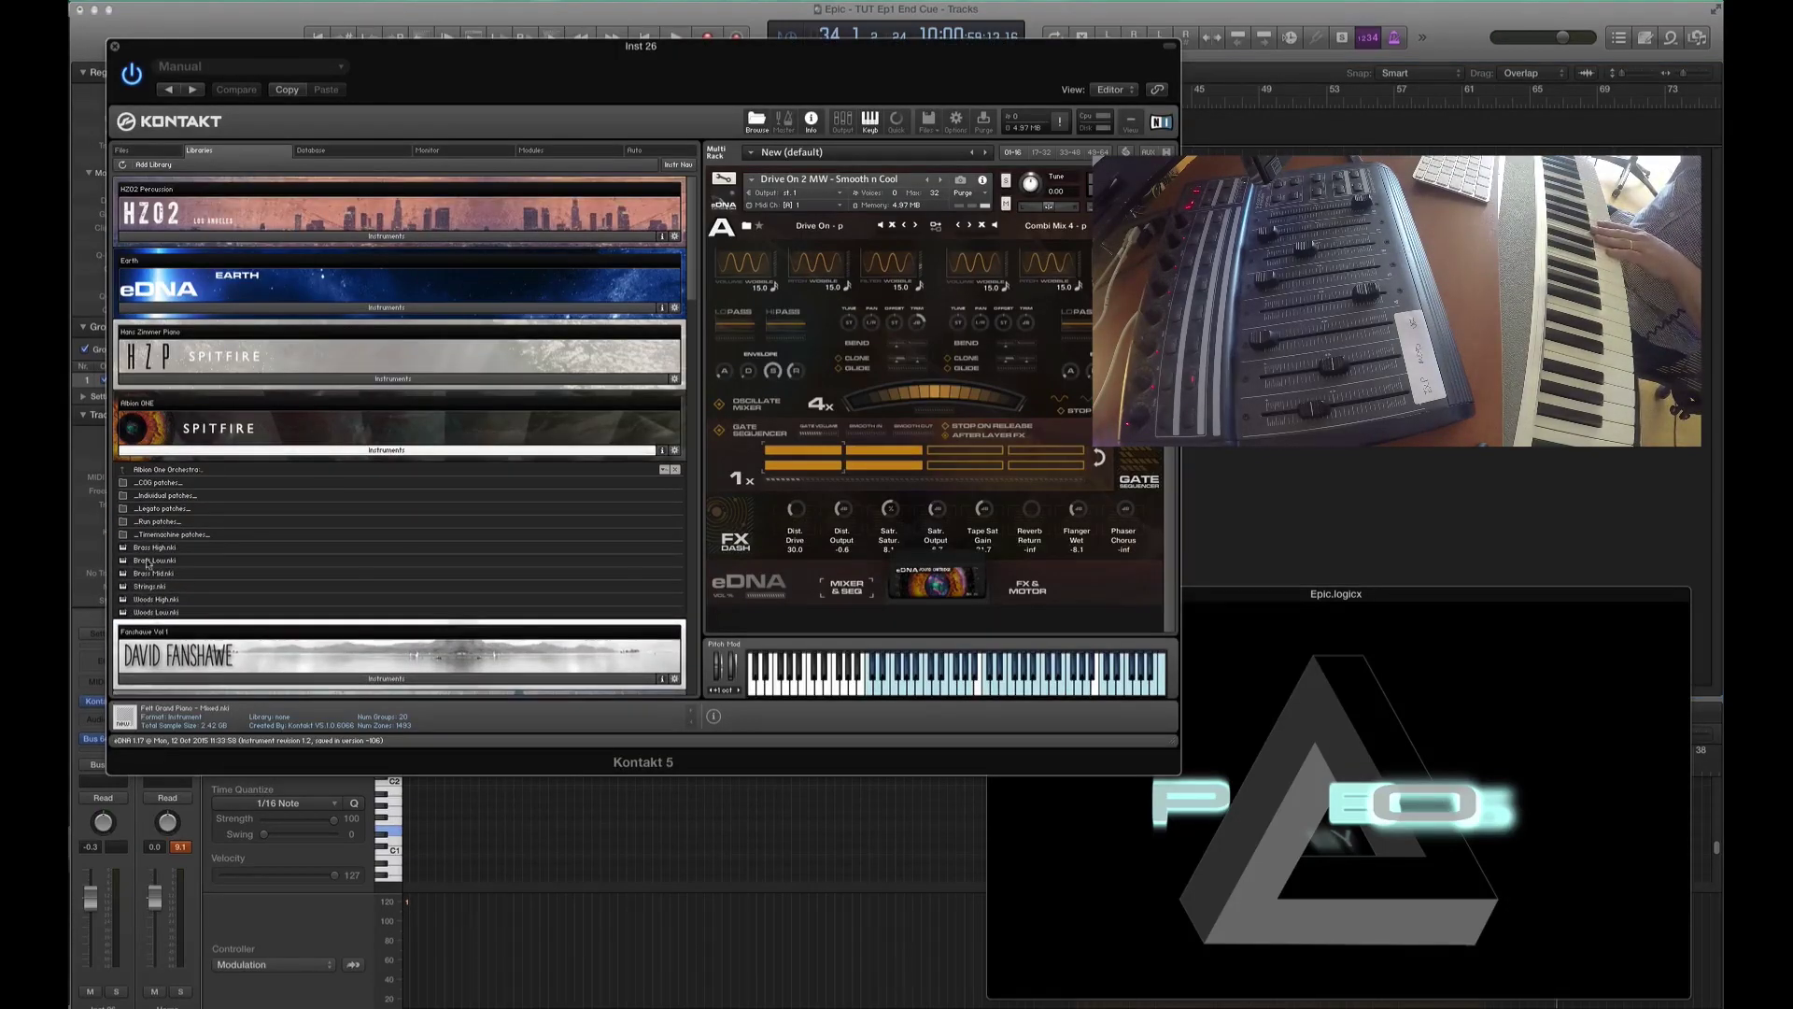
{"action": "left_click", "coordinate": [942, 180]}
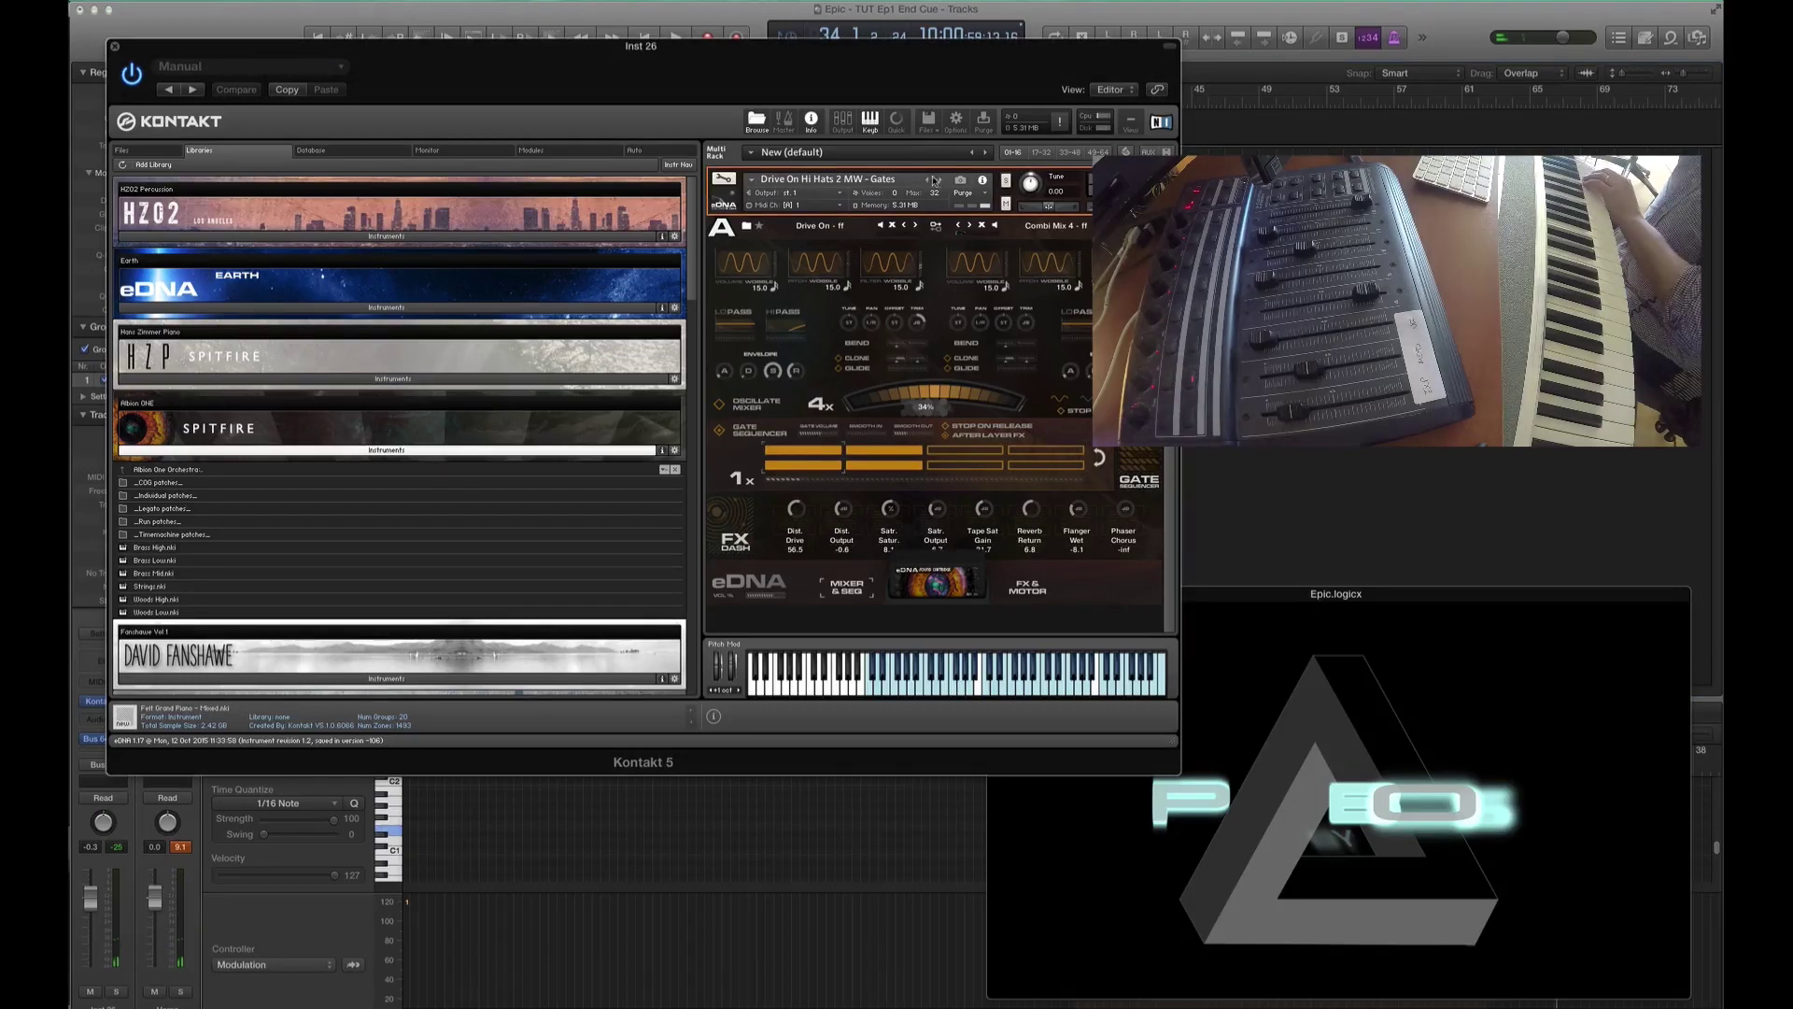
{"action": "left_click", "coordinate": [933, 180]}
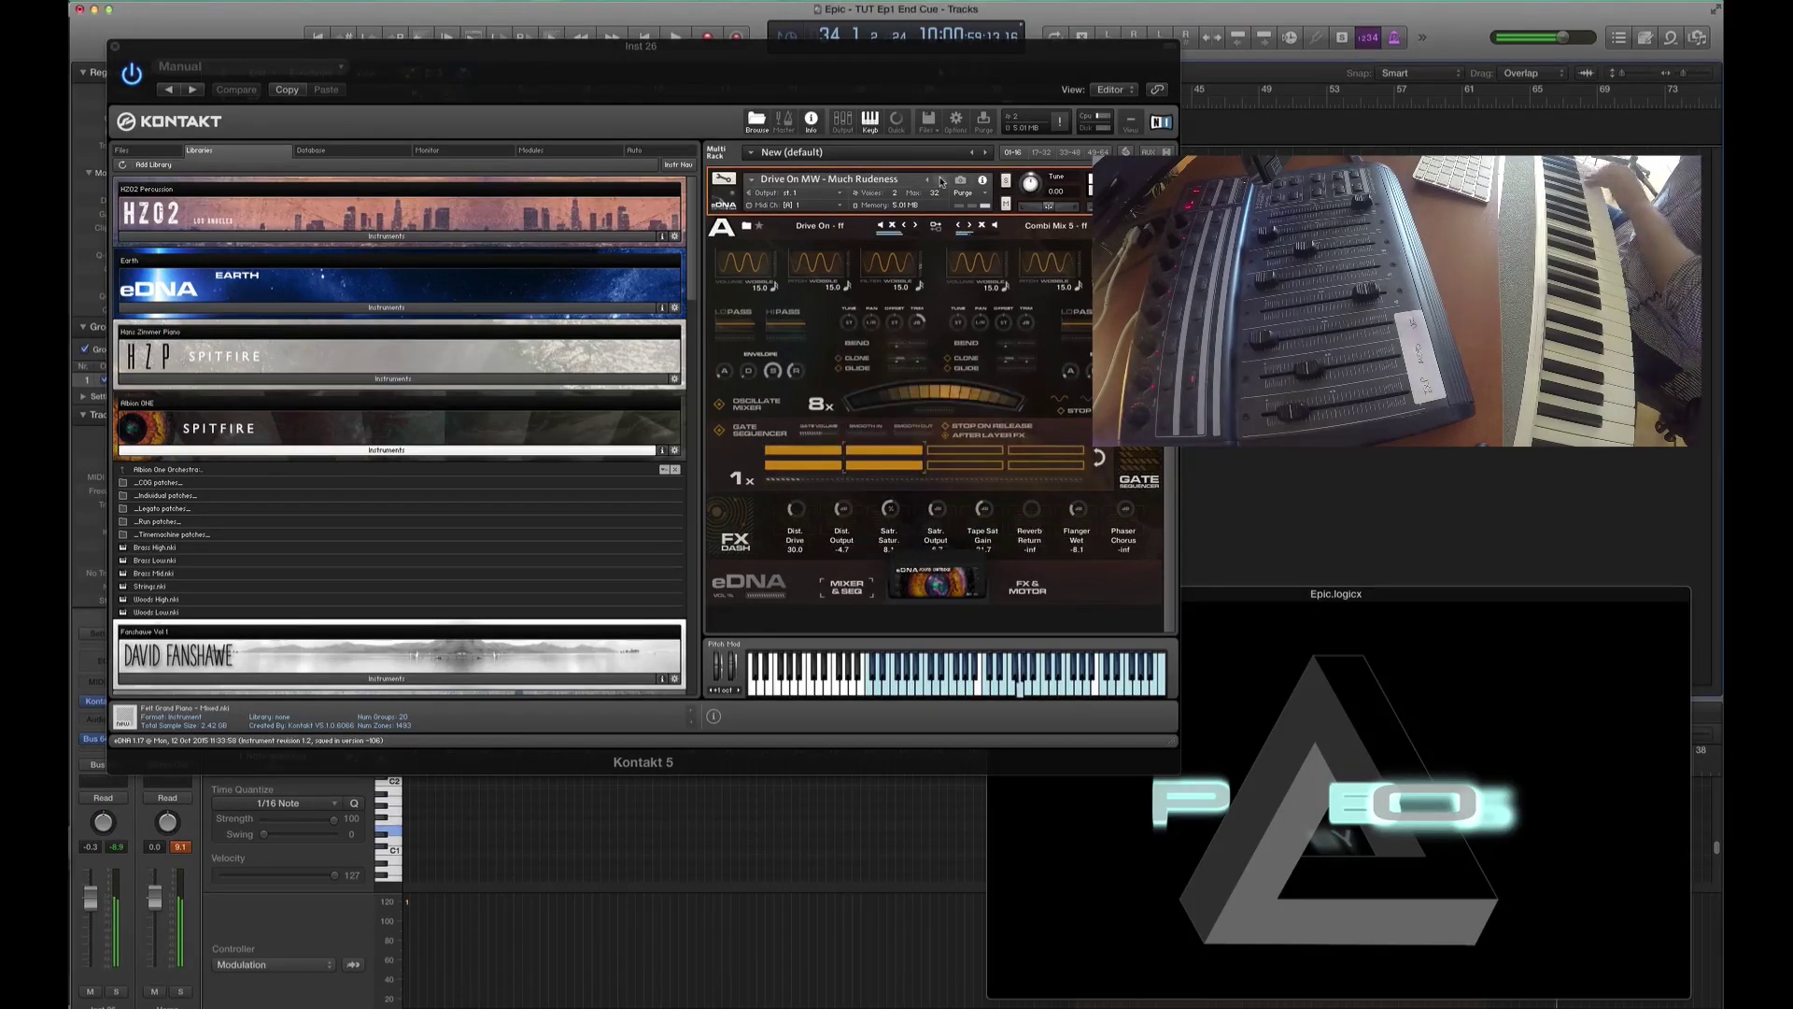
{"action": "left_click", "coordinate": [940, 181]}
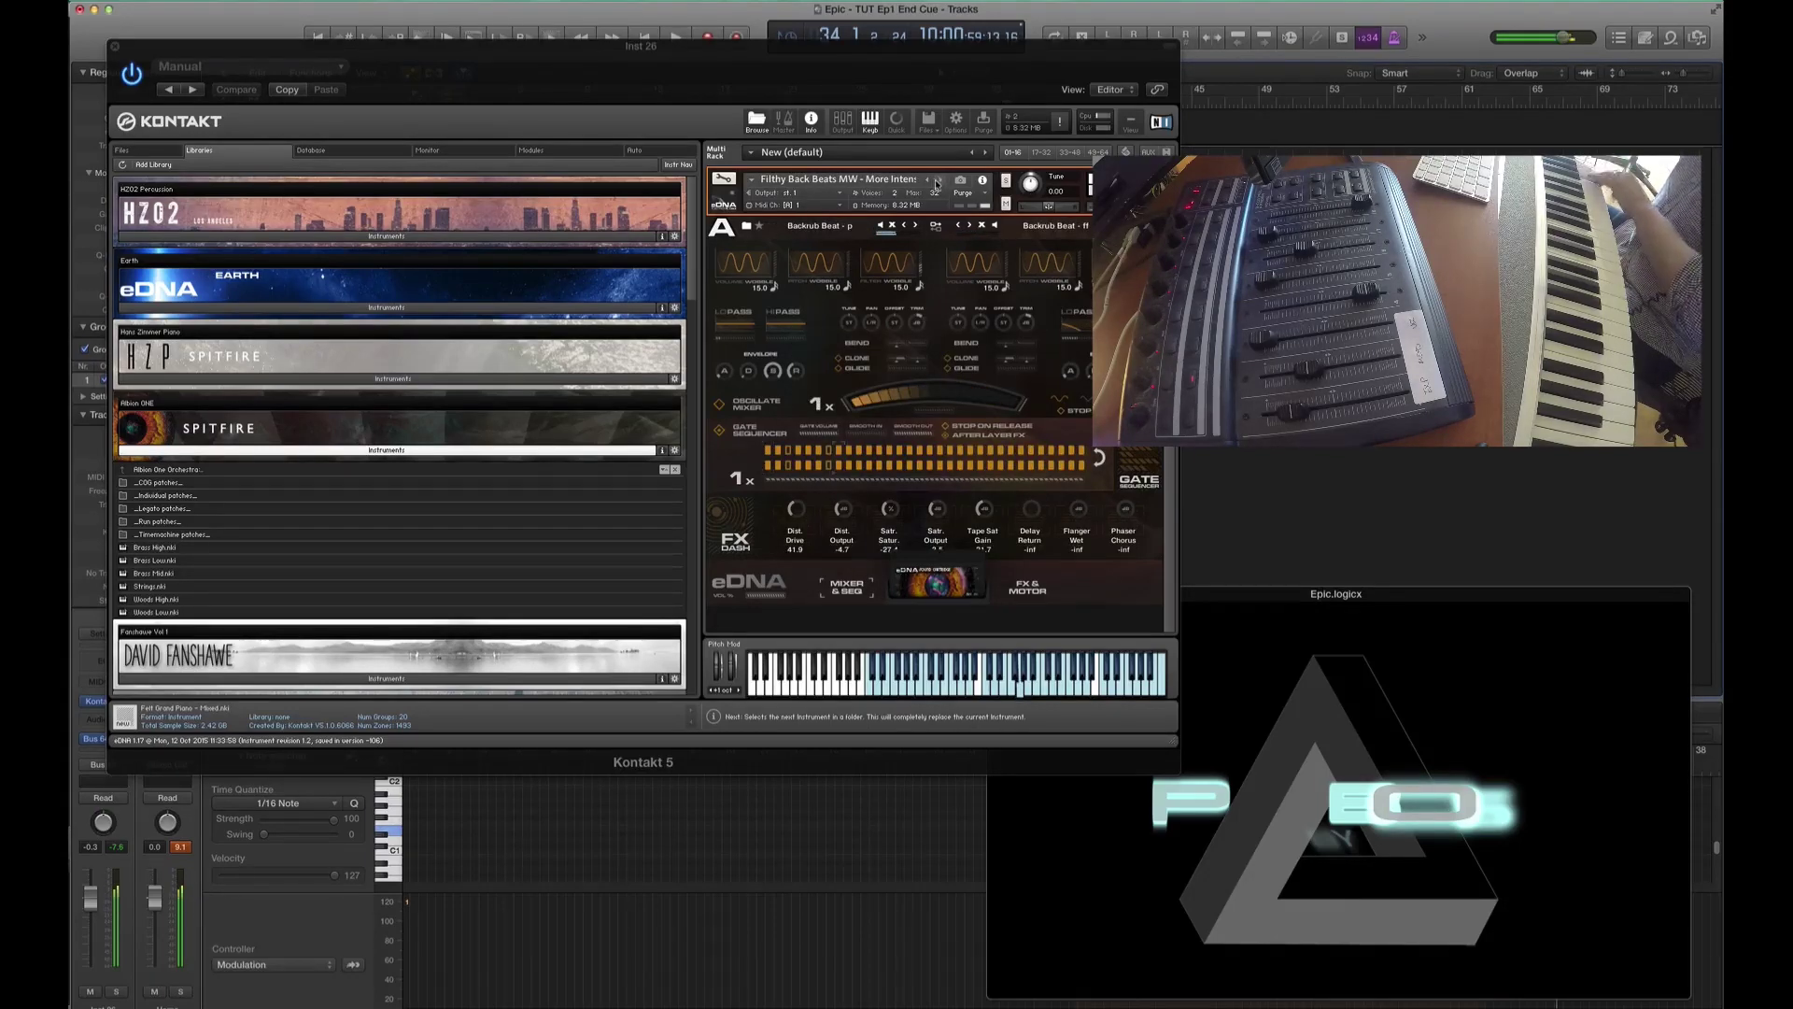
{"action": "left_click", "coordinate": [113, 47]}
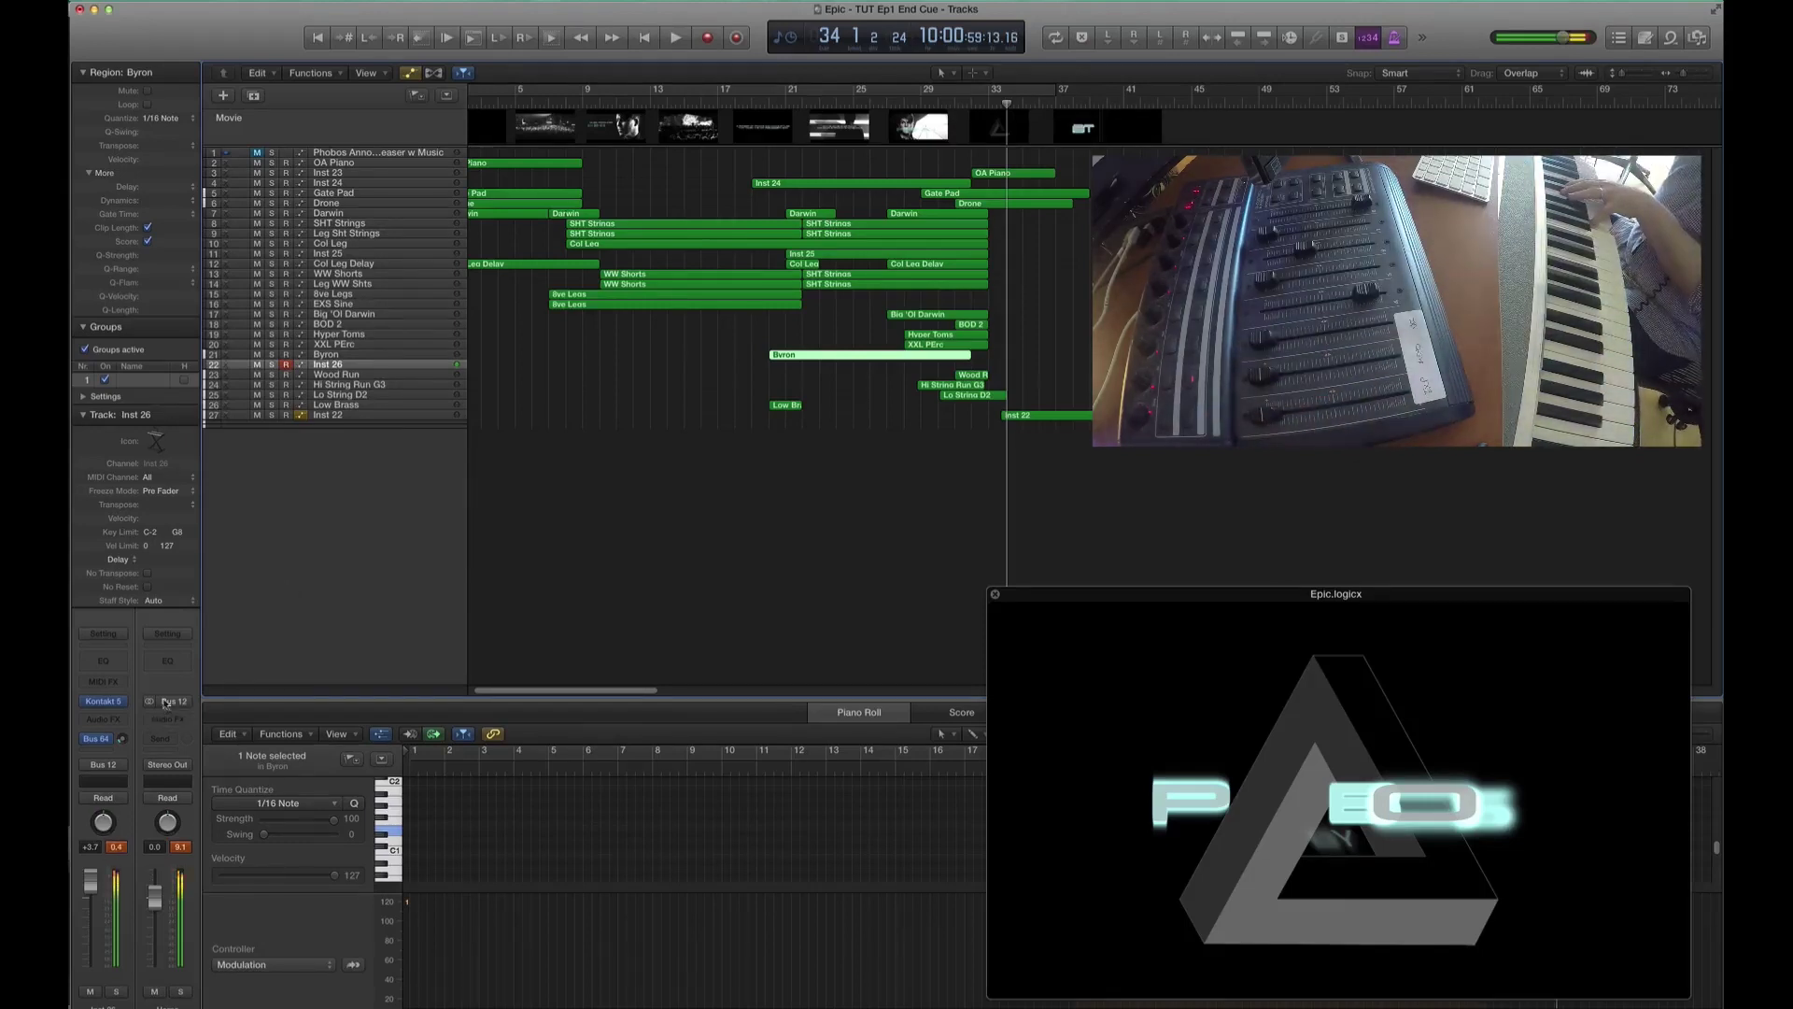
- Insert a stereo Distortion effect on the Inst 26 channel
{"action": "left_click", "coordinate": [122, 726]}
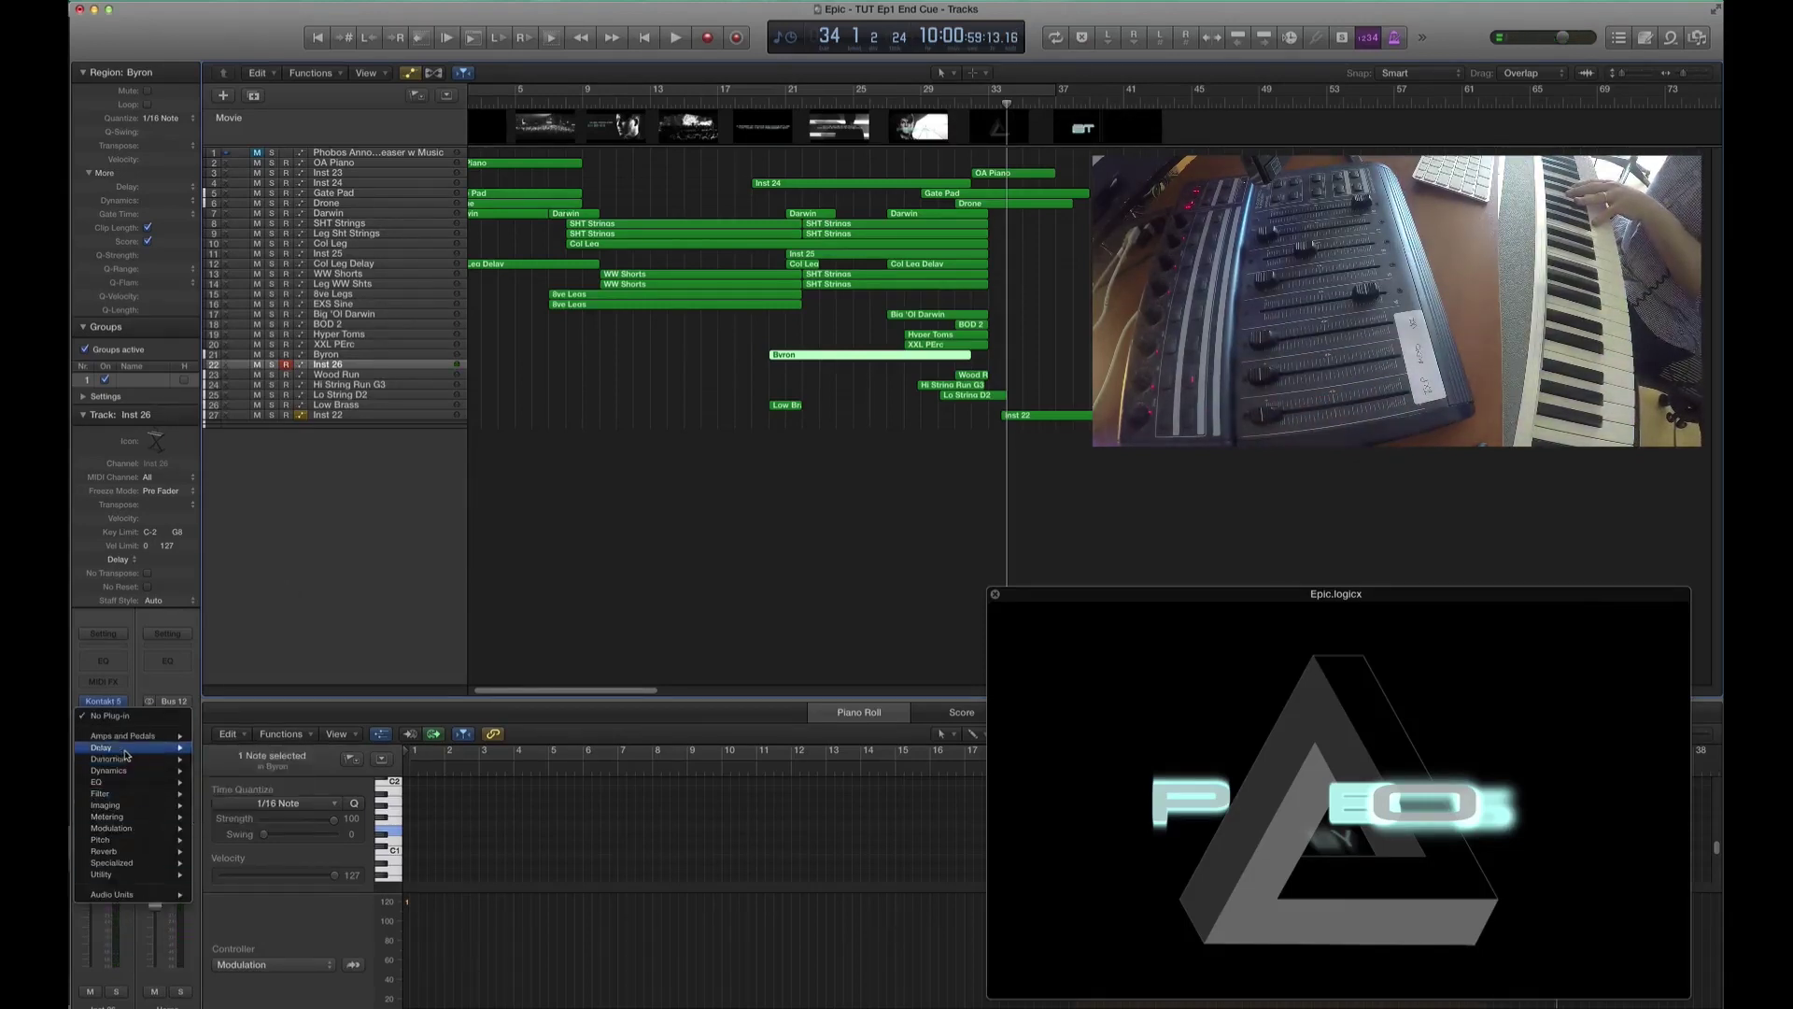
{"action": "mouse_move", "coordinate": [125, 774]}
{"action": "mouse_move", "coordinate": [250, 784]}
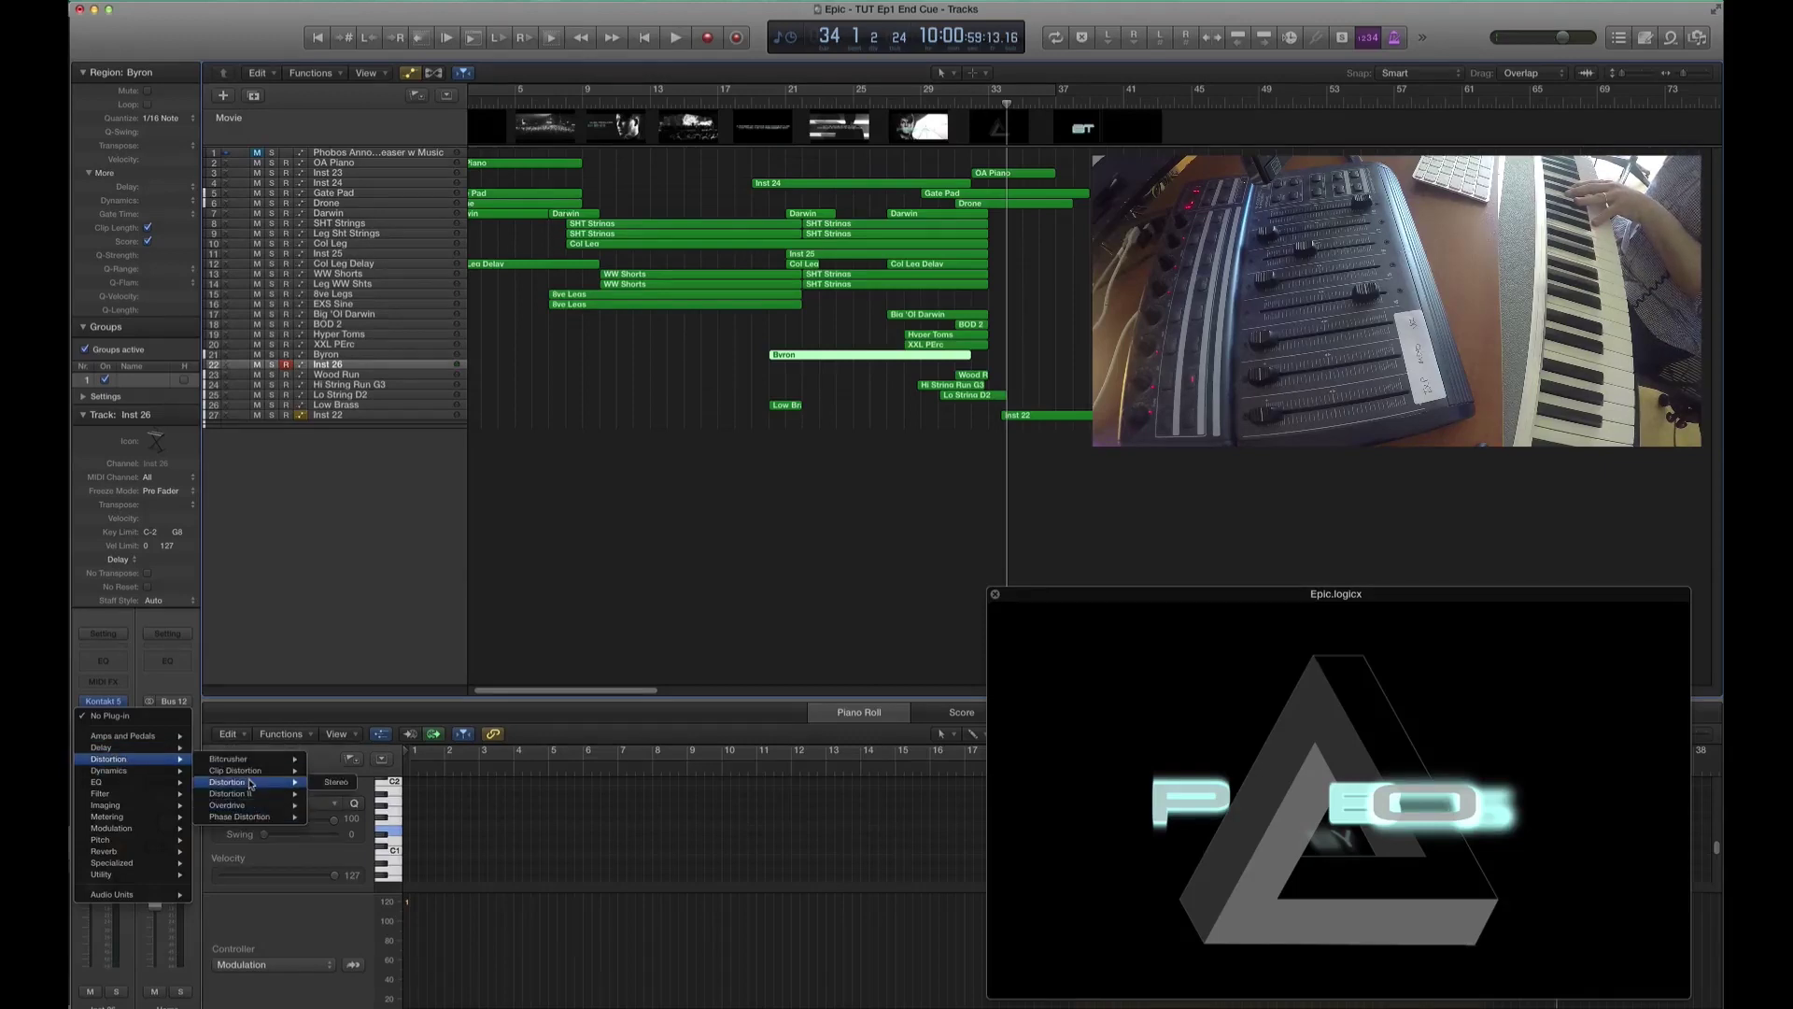
{"action": "left_click", "coordinate": [337, 783]}
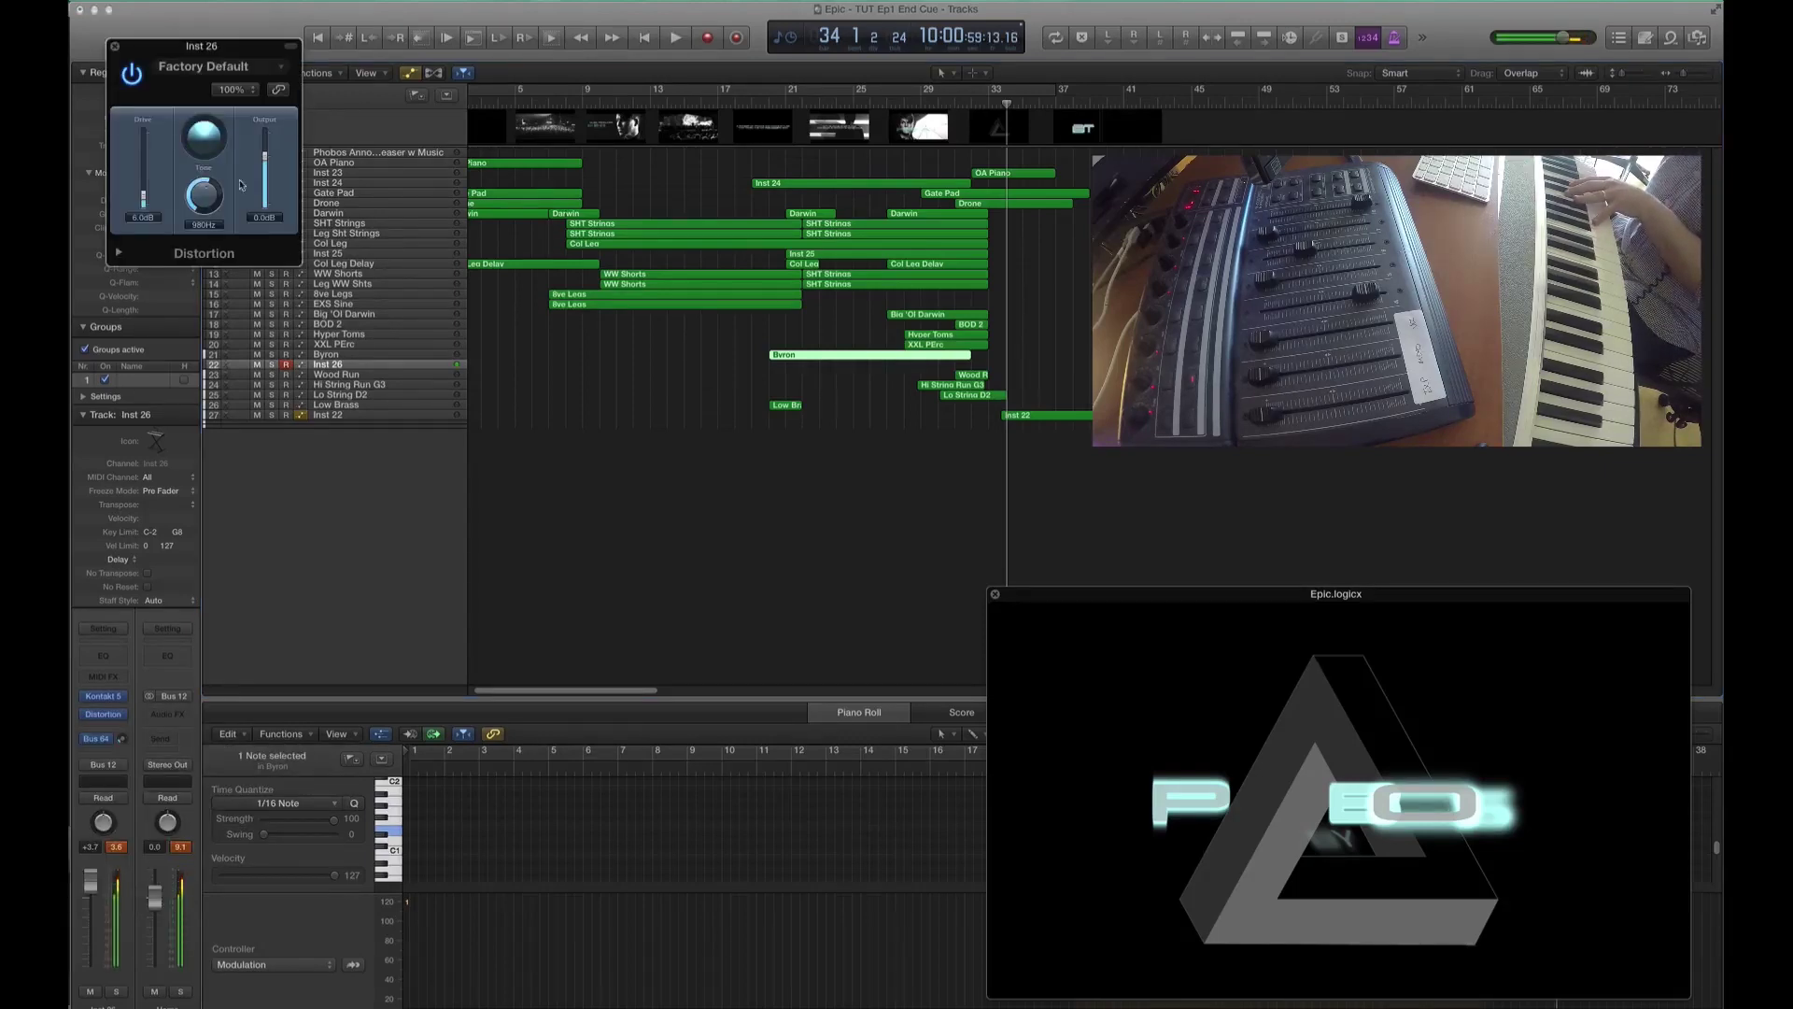
- Set the Inst 26 Distortion to about 30.5 dB drive, 20000 Hz tone and -17 dB output, and record a part from about bar 20 to 33
{"action": "left_click_drag", "start_coordinate": [204, 194], "coordinate": [224, 159]}
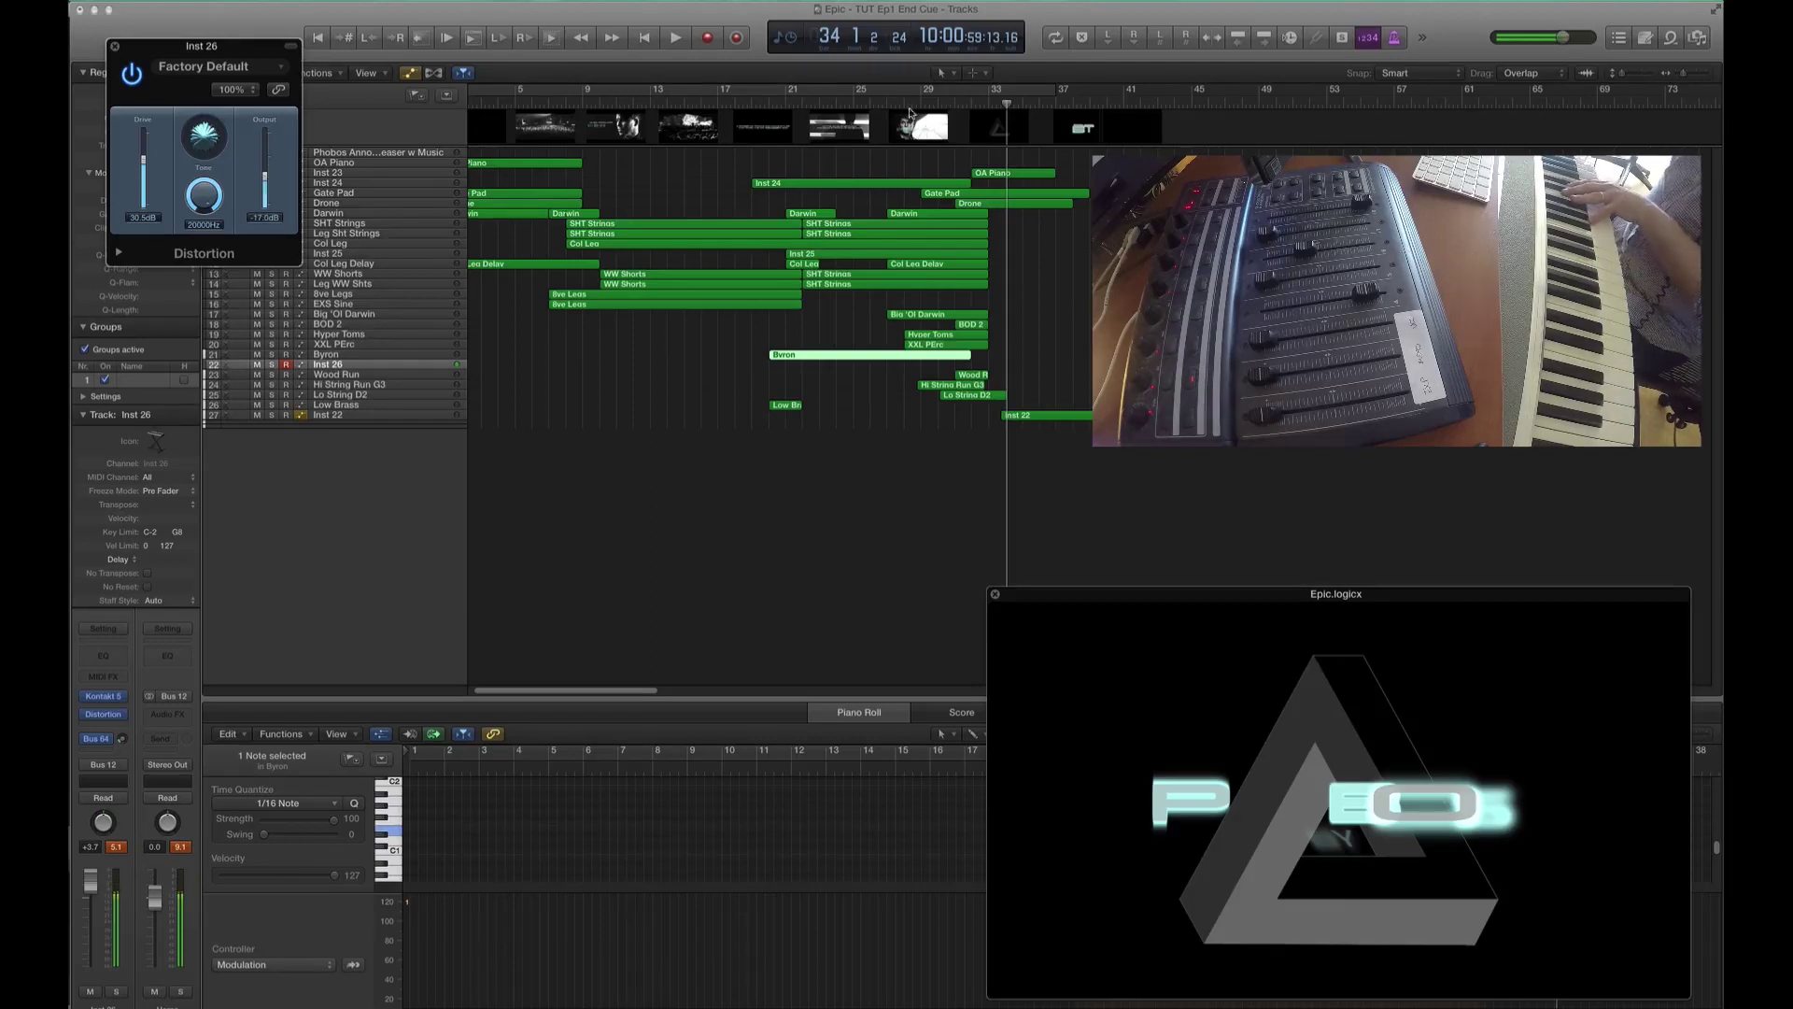
{"action": "left_click", "coordinate": [758, 101]}
{"action": "key", "text": "space"}
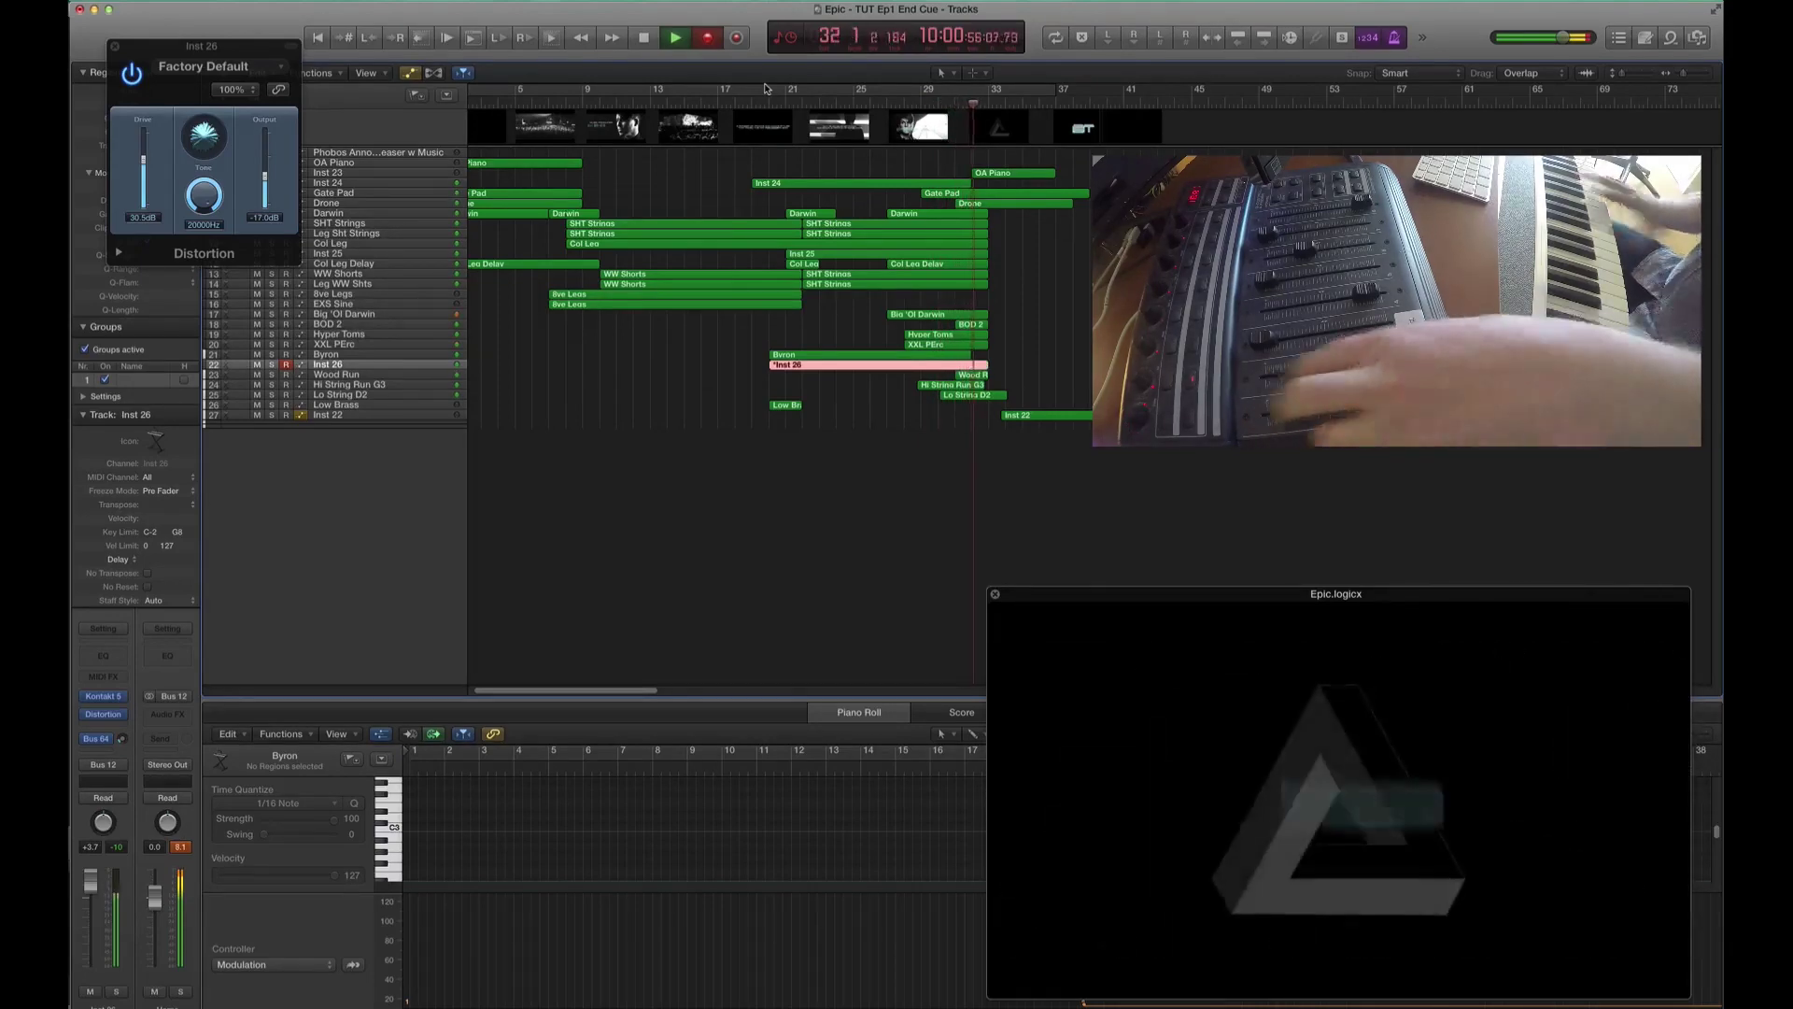
{"action": "key", "text": "shift+r"}
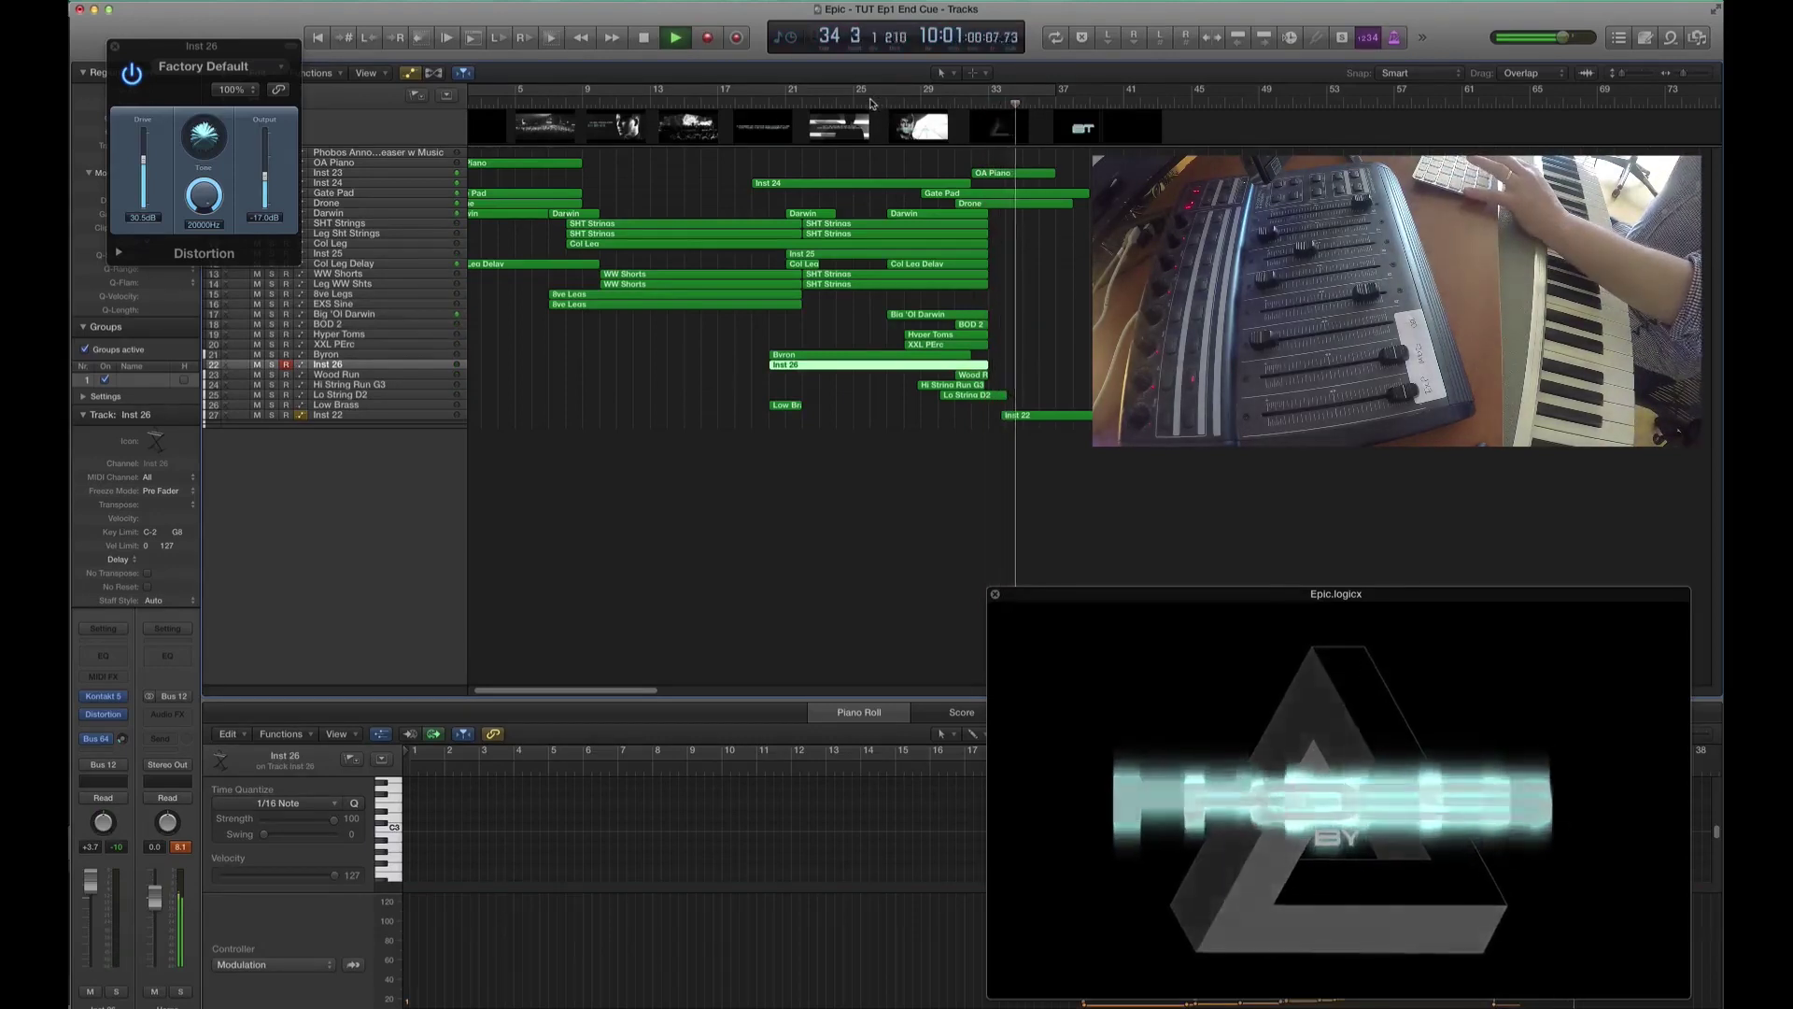
{"action": "left_click", "coordinate": [864, 108]}
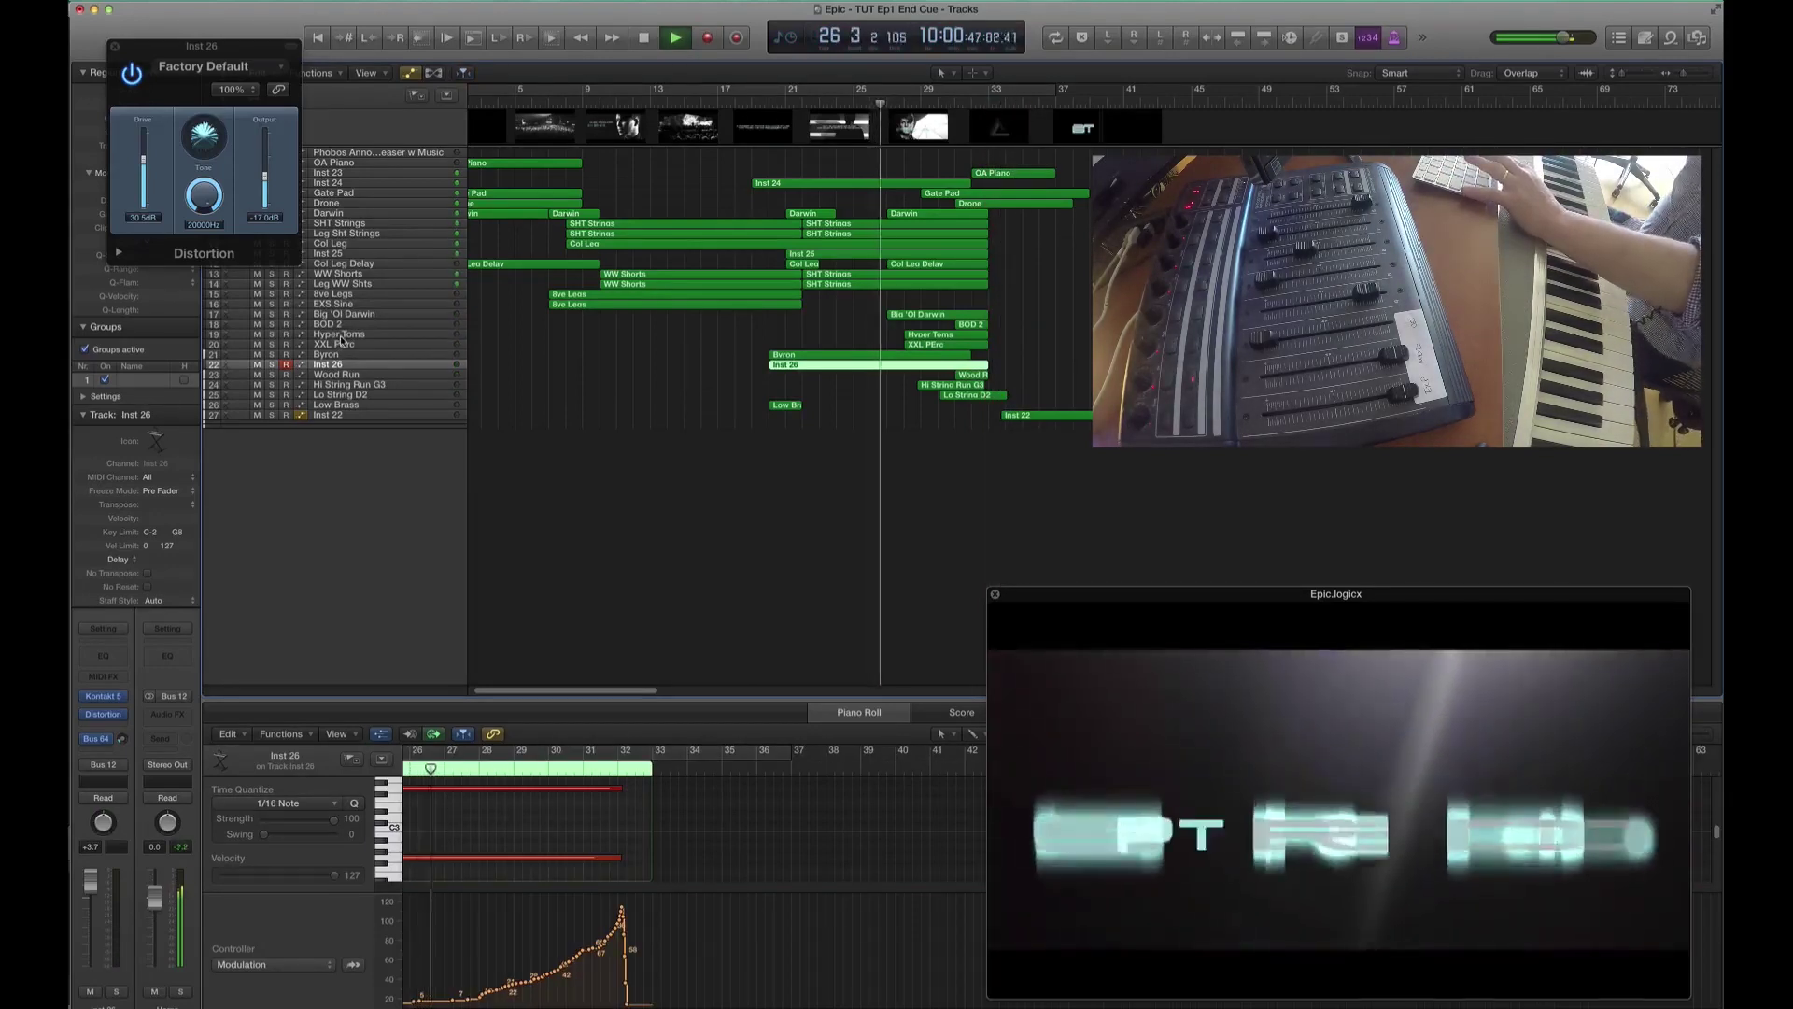
{"action": "key", "text": "space"}
- Duplicate the Big 'Ol Darwin instrument track and add a Channel EQ with a high-shelf boost of +6.5 dB at 9200 Hz
{"action": "left_click", "coordinate": [353, 317]}
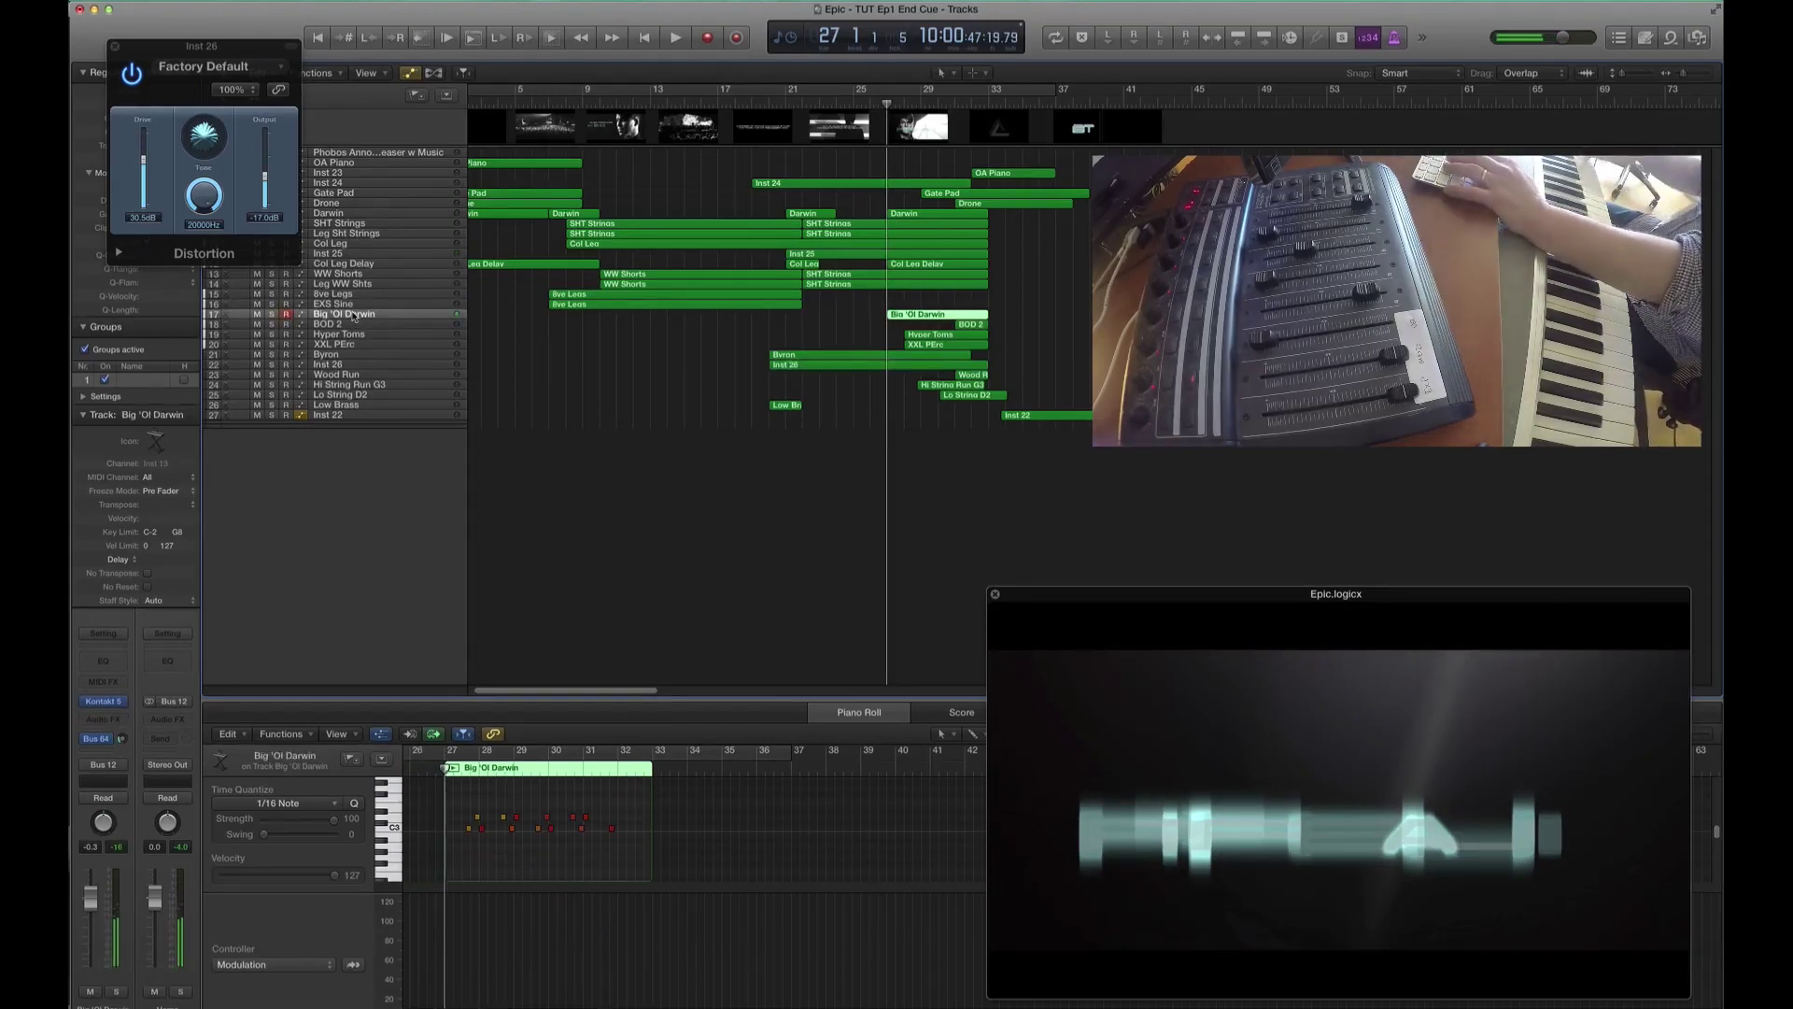
{"action": "key", "text": "super+d"}
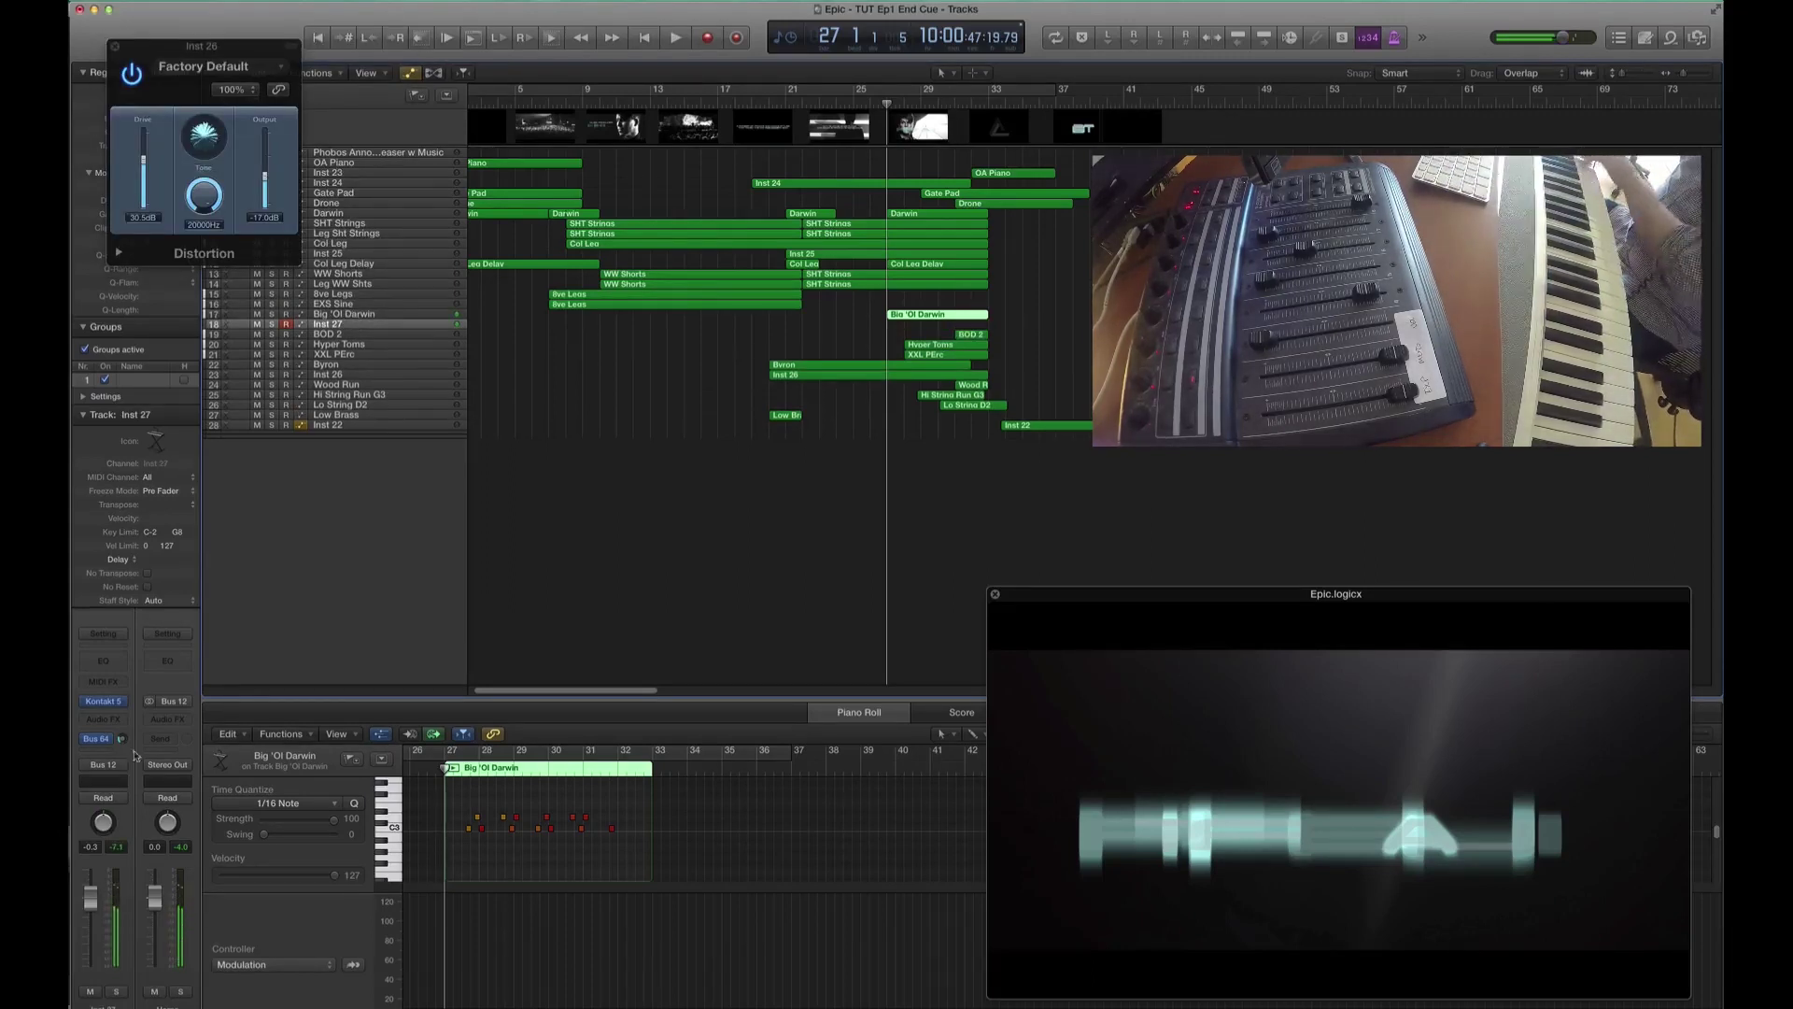
{"action": "left_click", "coordinate": [103, 660]}
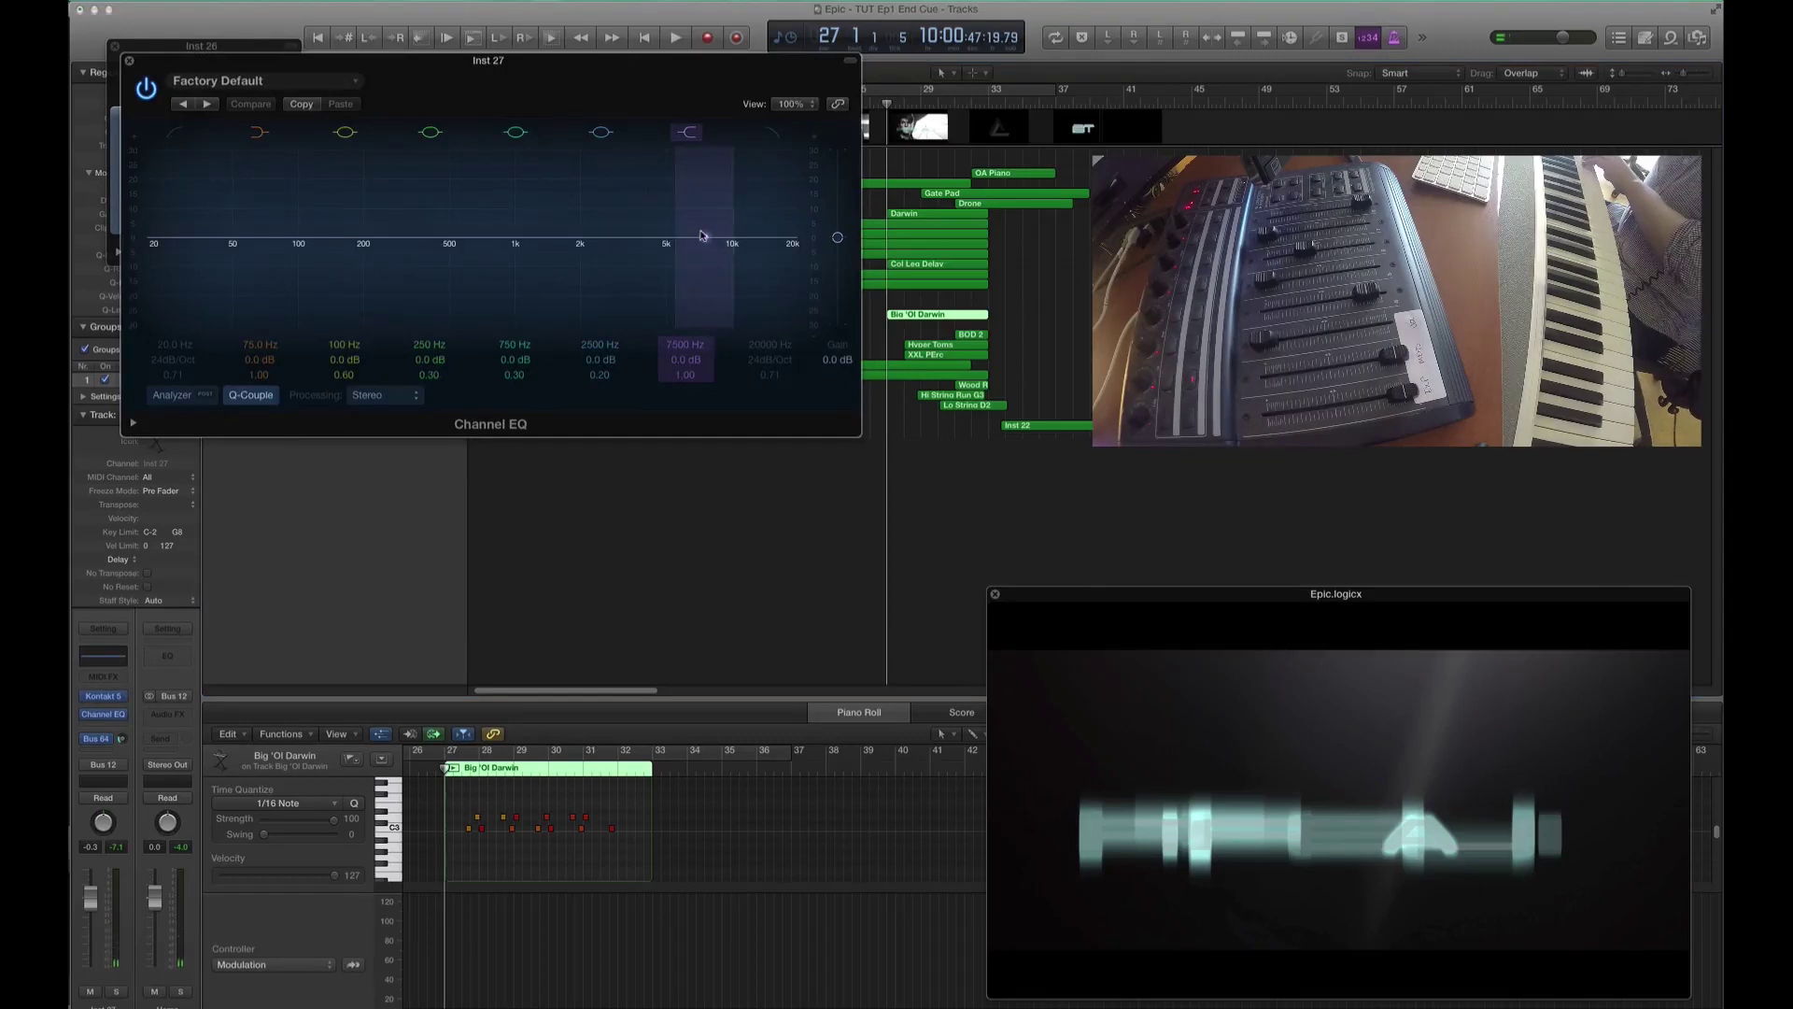
{"action": "mouse_move", "coordinate": [747, 225]}
{"action": "left_mouse_down"}
{"action": "mouse_move", "coordinate": [753, 179]}
{"action": "mouse_move", "coordinate": [721, 202]}
{"action": "left_mouse_up"}
{"action": "left_click", "coordinate": [129, 61]}
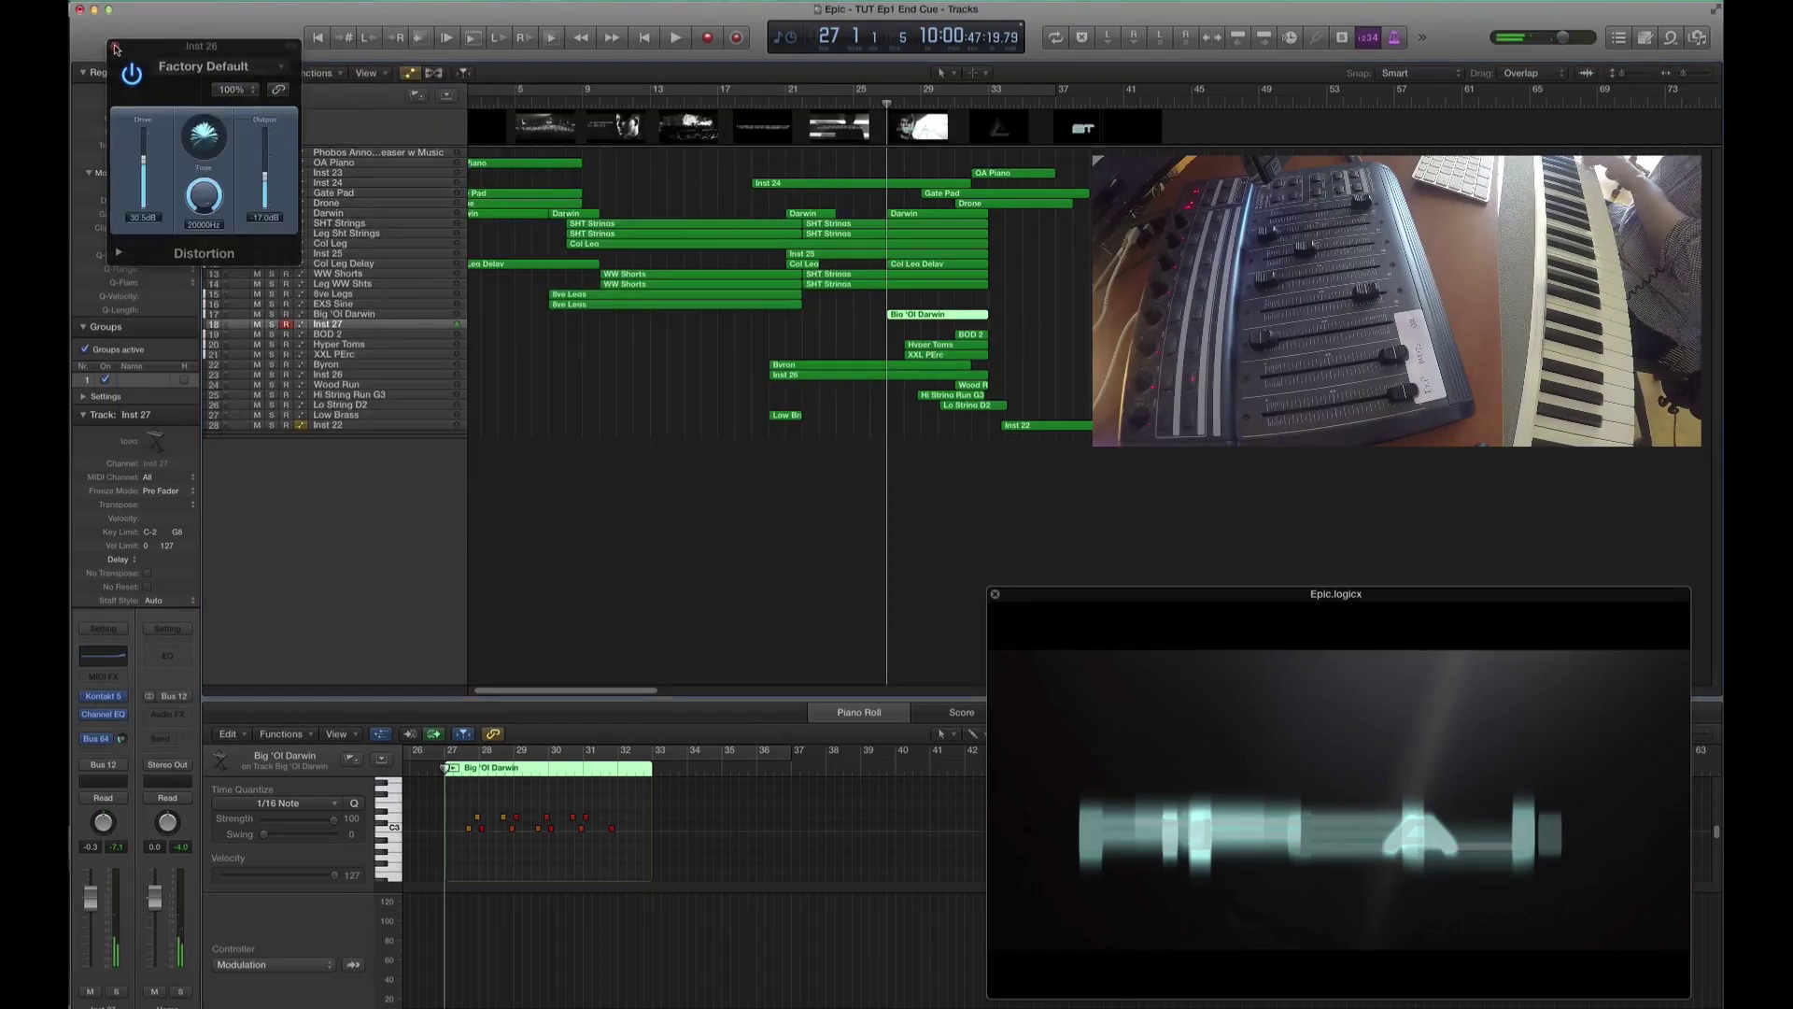
{"action": "left_click", "coordinate": [115, 46]}
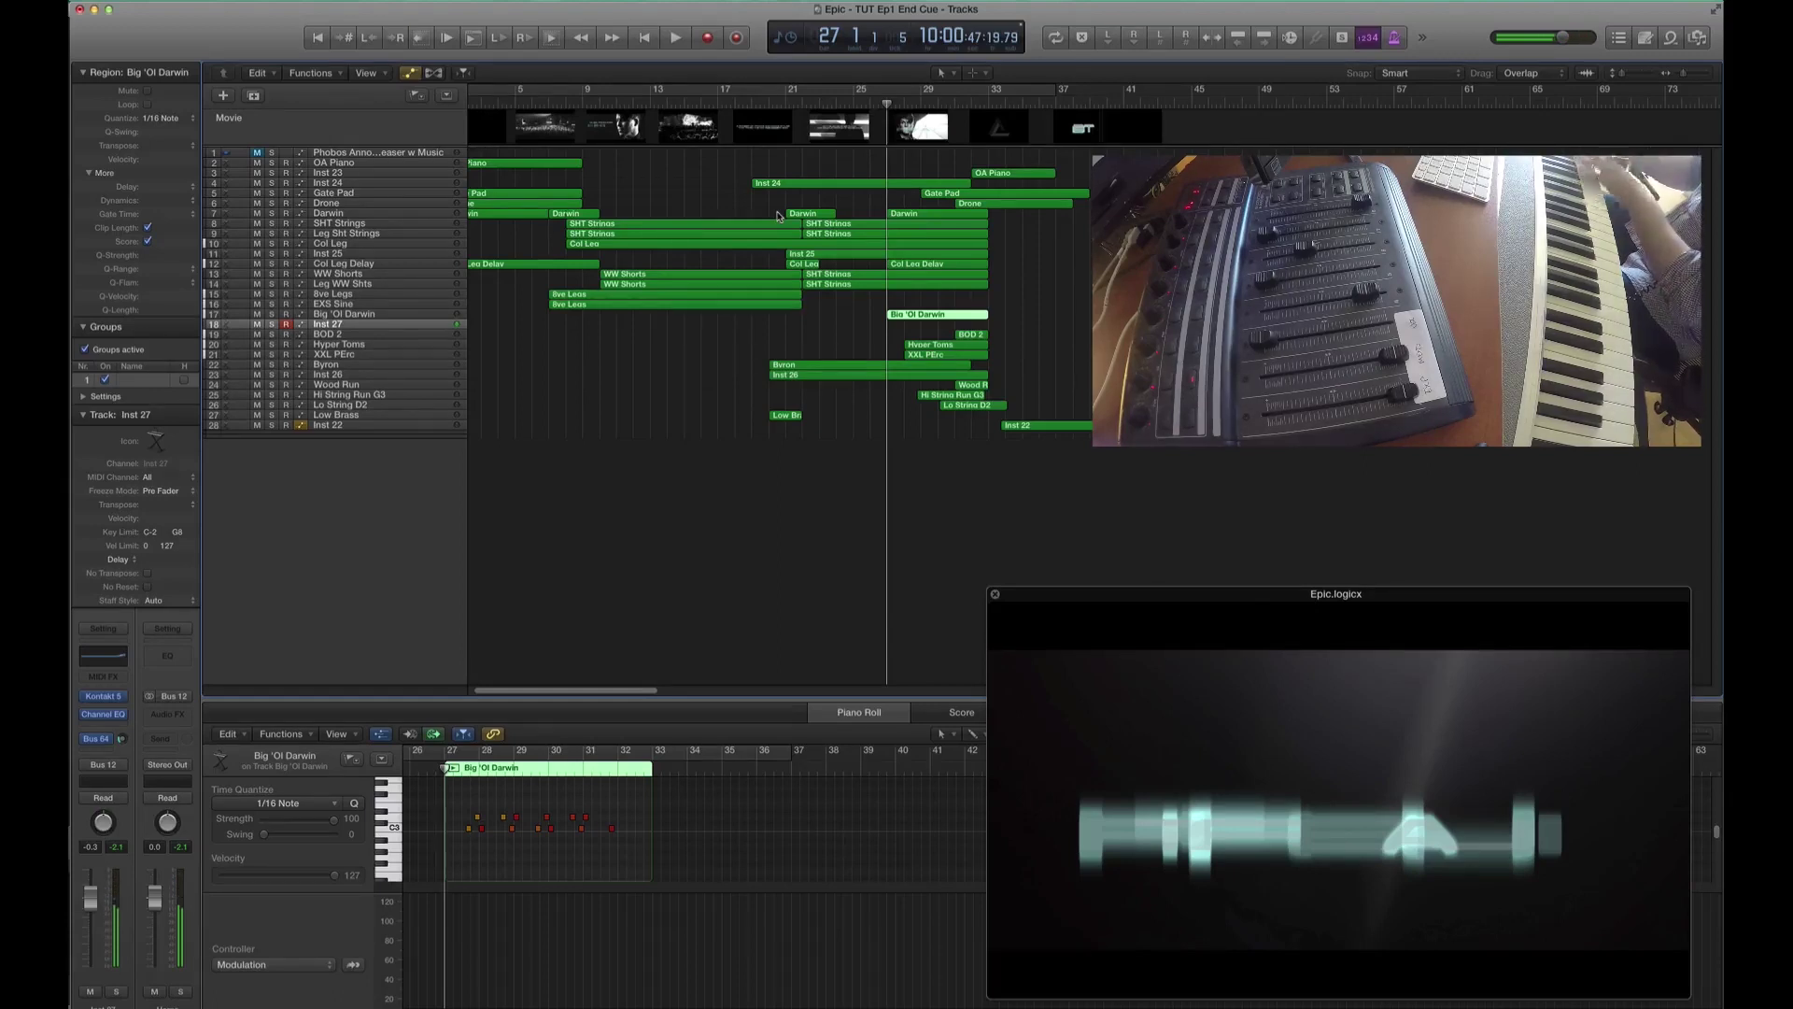
- Record a first percussion take on the Inst 27 track from bar 27 to about bar 33
{"action": "key", "text": "Return"}
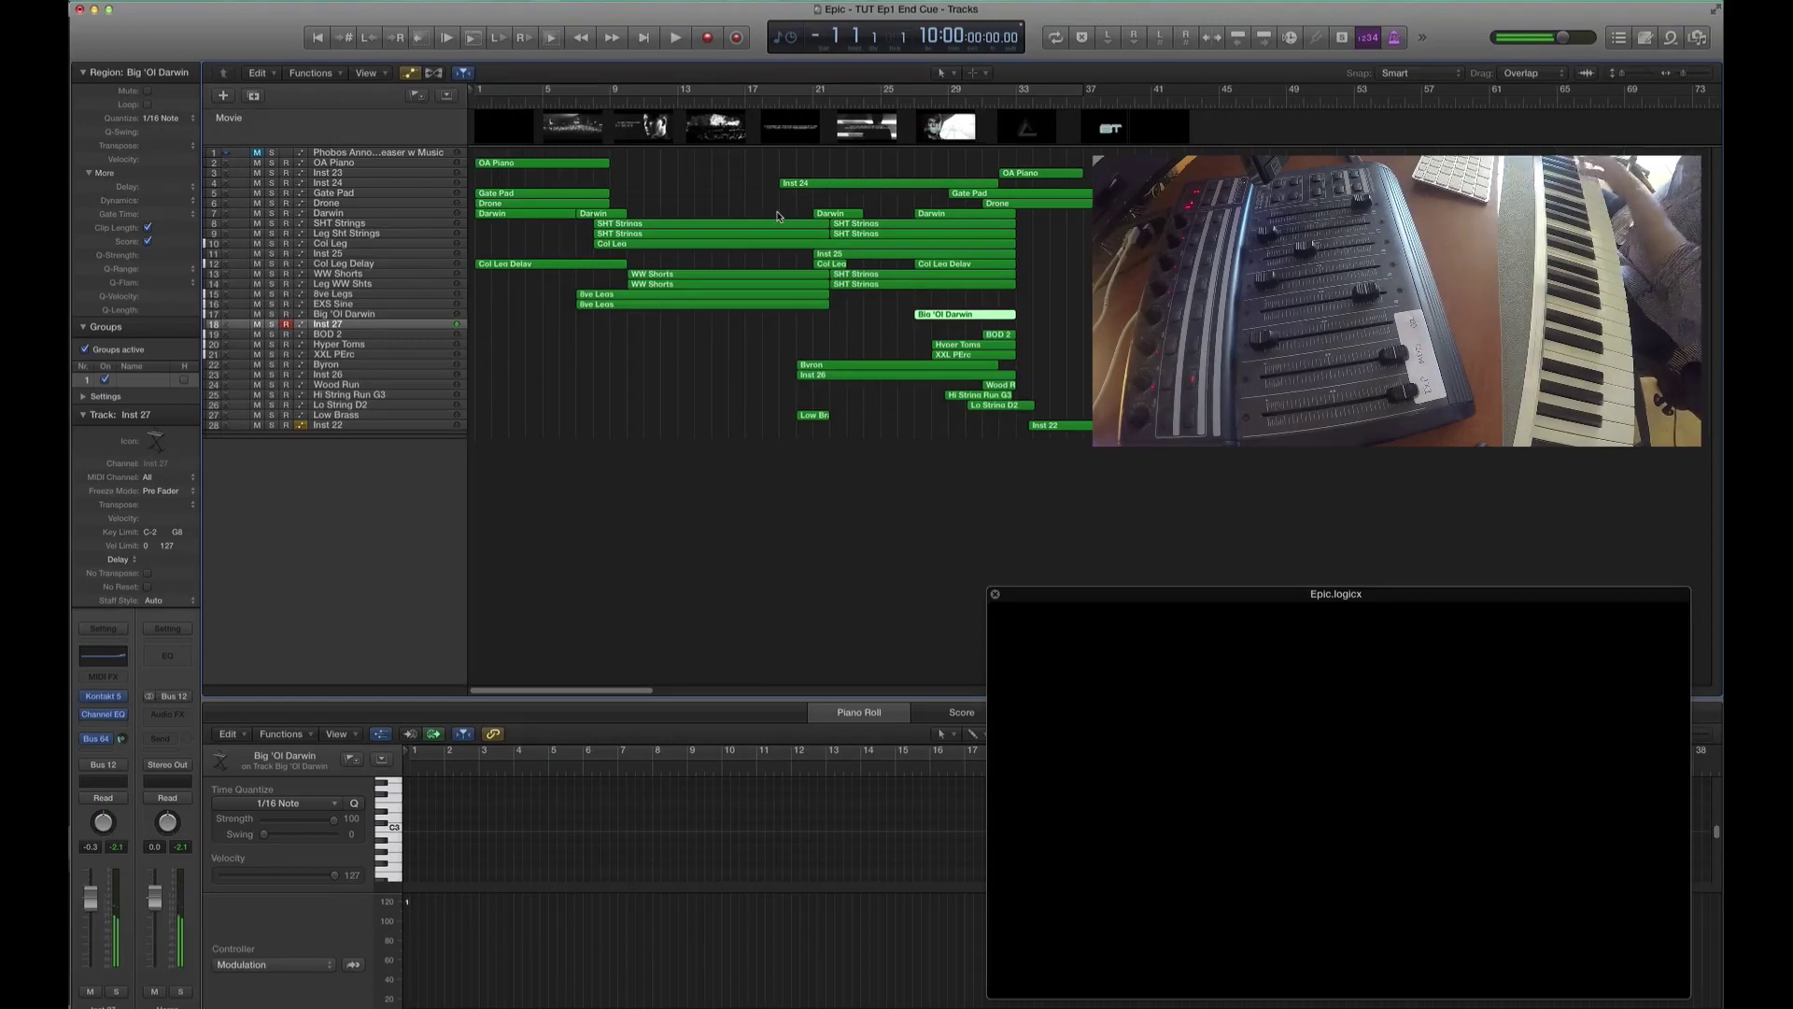
{"action": "double_click", "coordinate": [884, 101]}
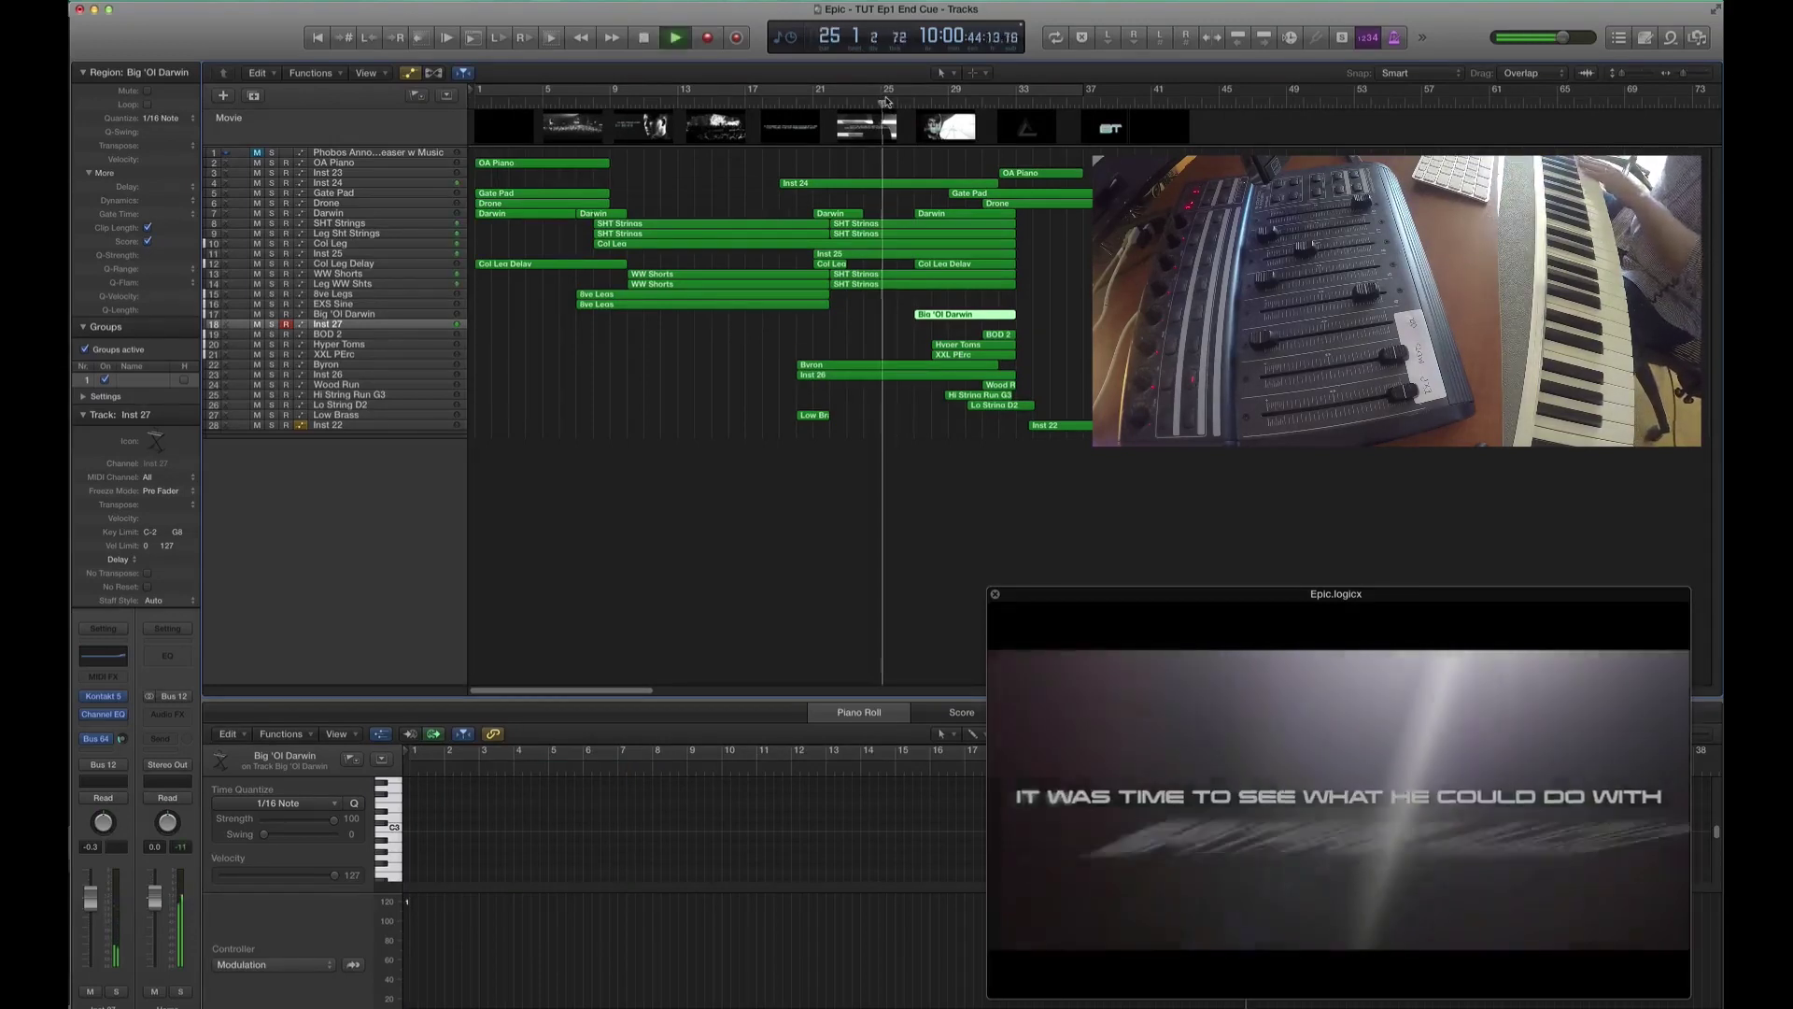
{"action": "key", "text": "r"}
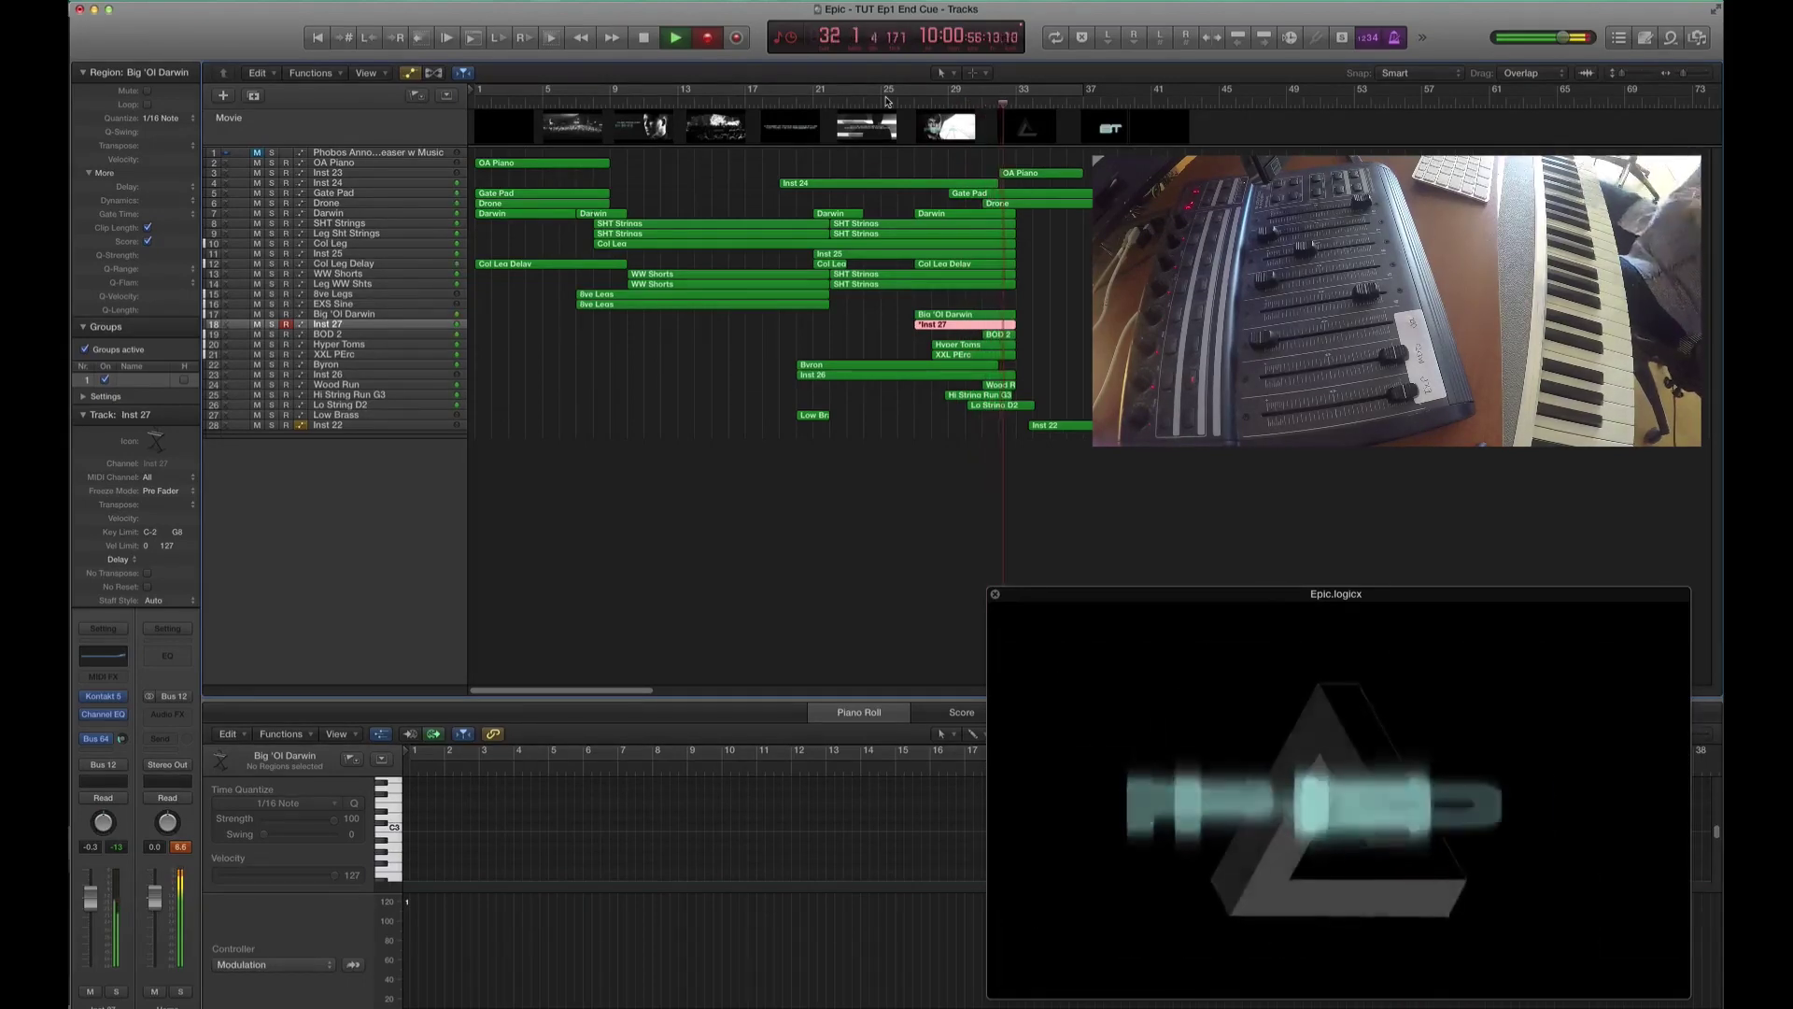
{"action": "key", "text": "space"}
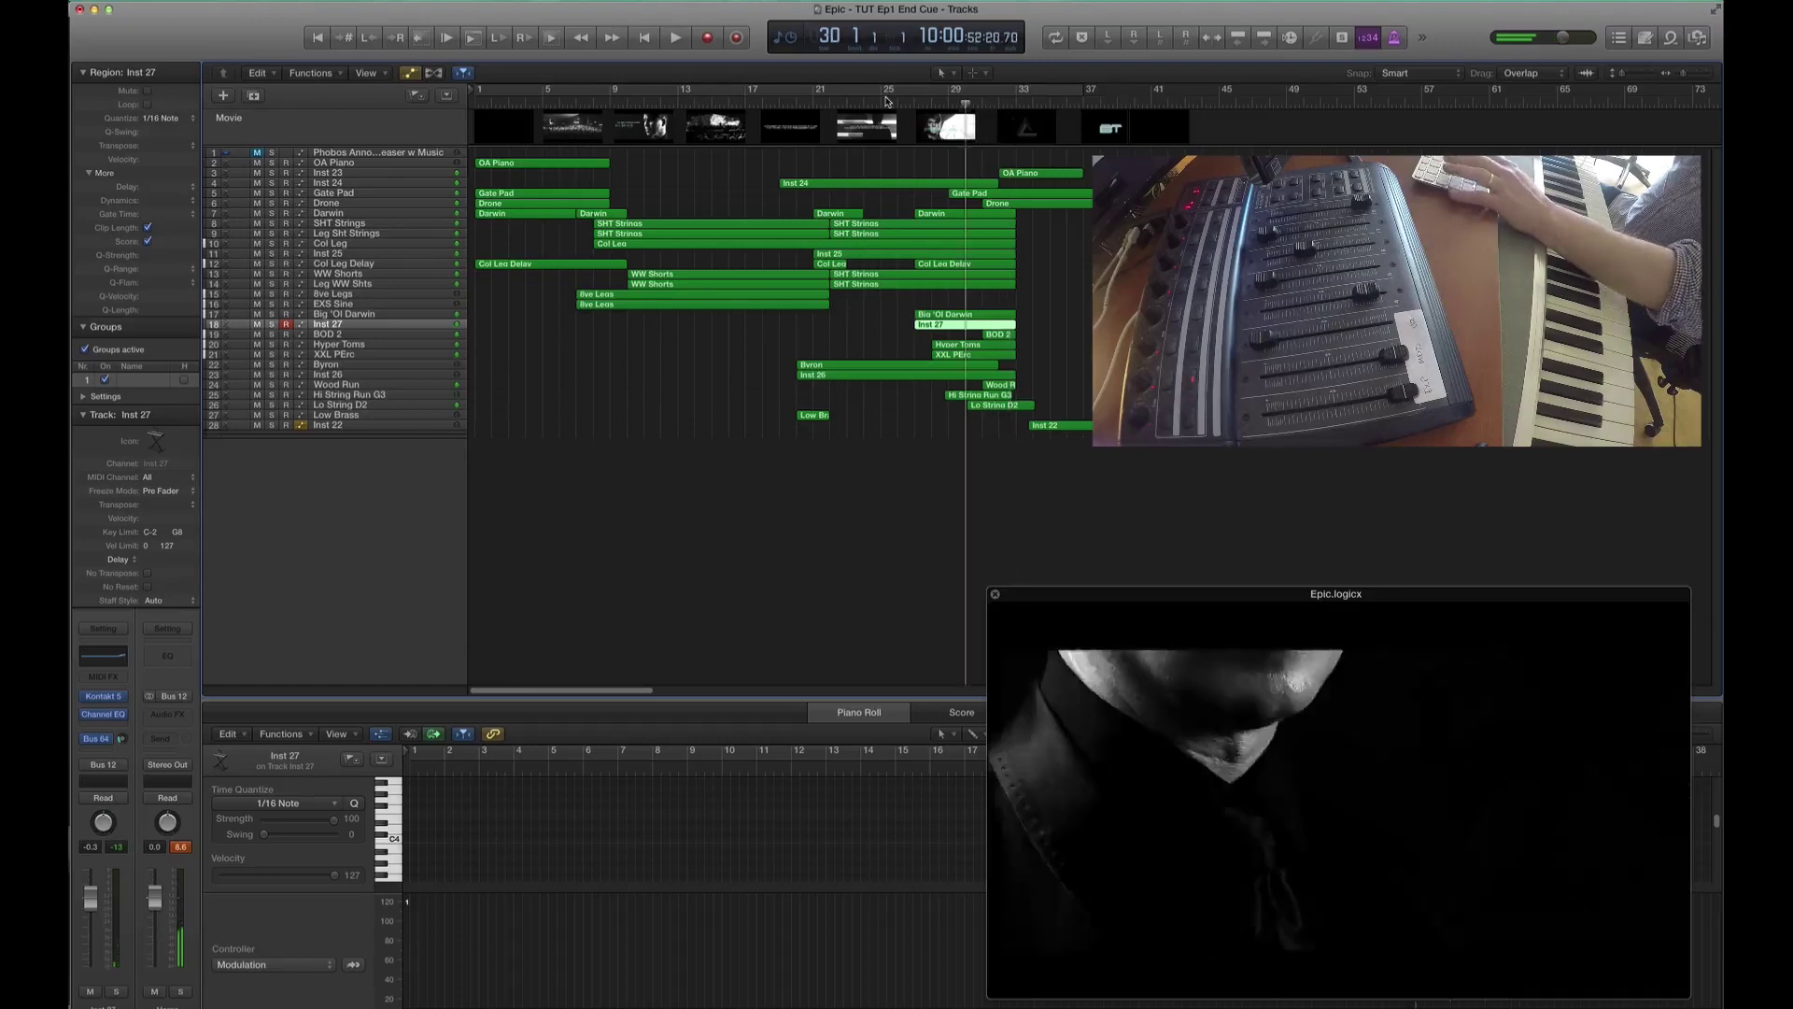
- Play back the new Inst 27 take from bar 27 and delete its region
{"action": "key", "text": "comma"}
{"action": "key", "text": "comma"}
{"action": "key", "text": "comma"}
{"action": "key", "text": "space"}
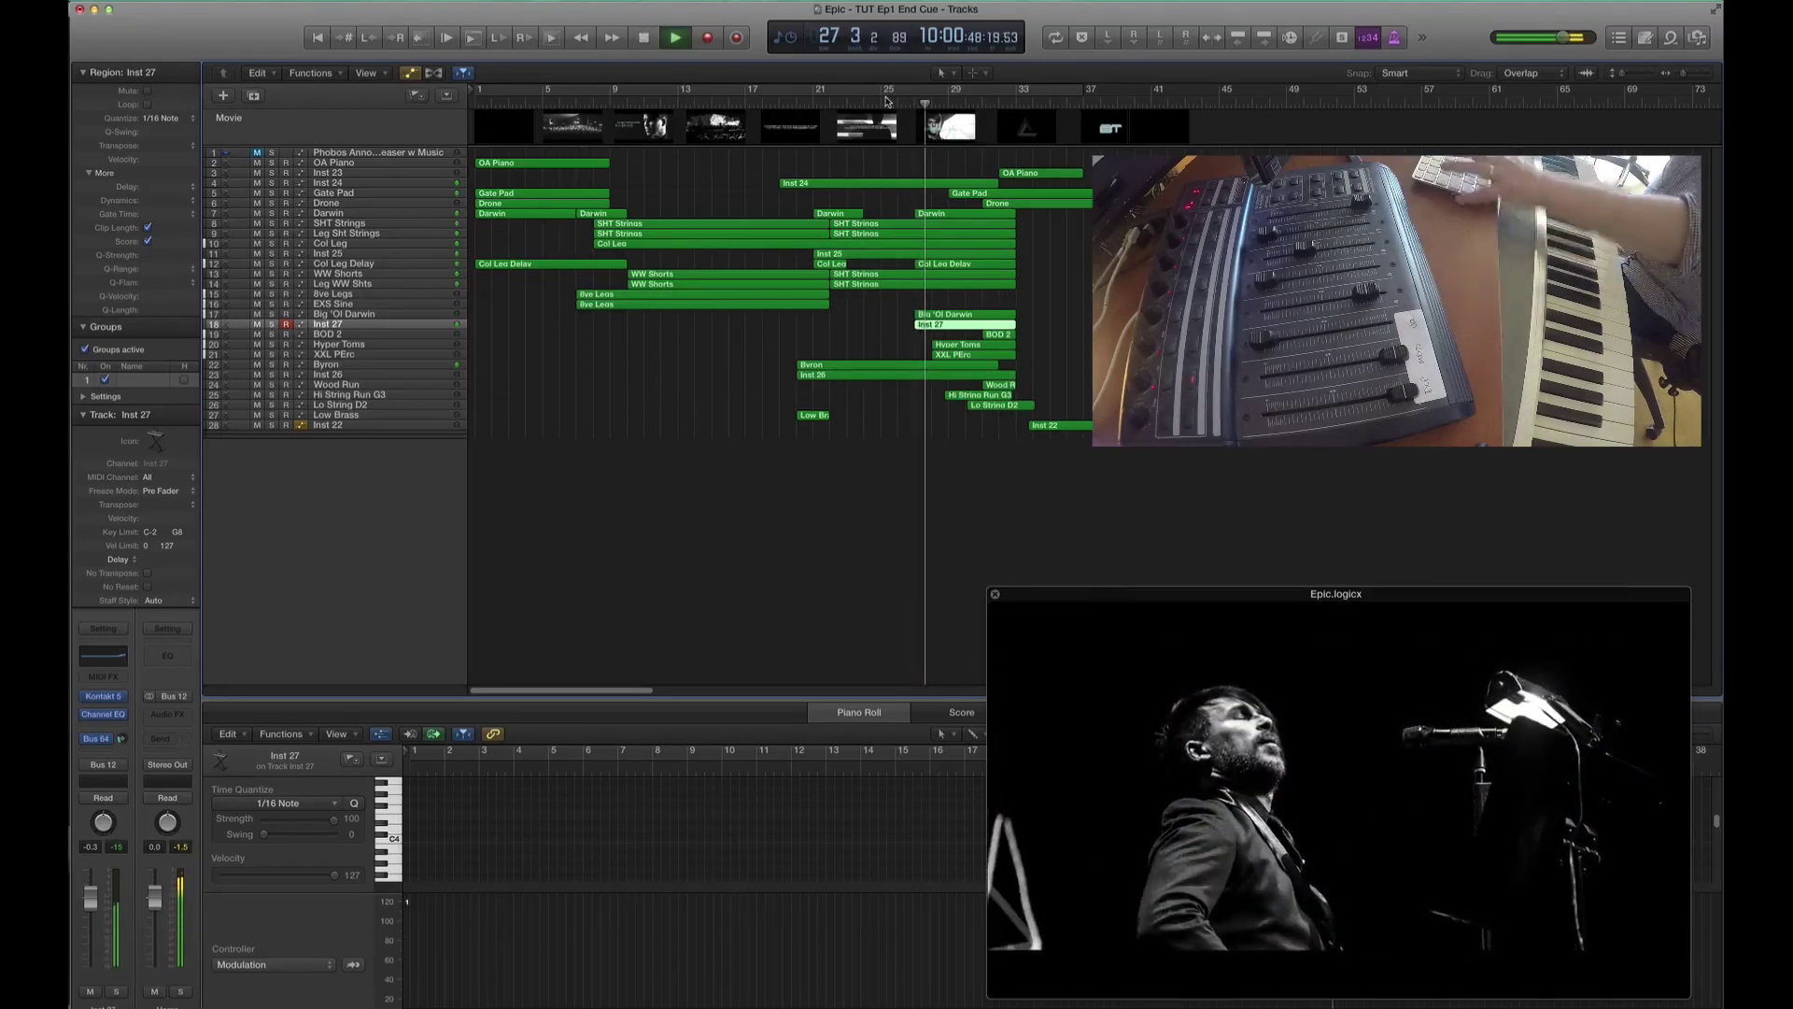
{"action": "key", "text": "Delete"}
{"action": "key", "text": "space"}
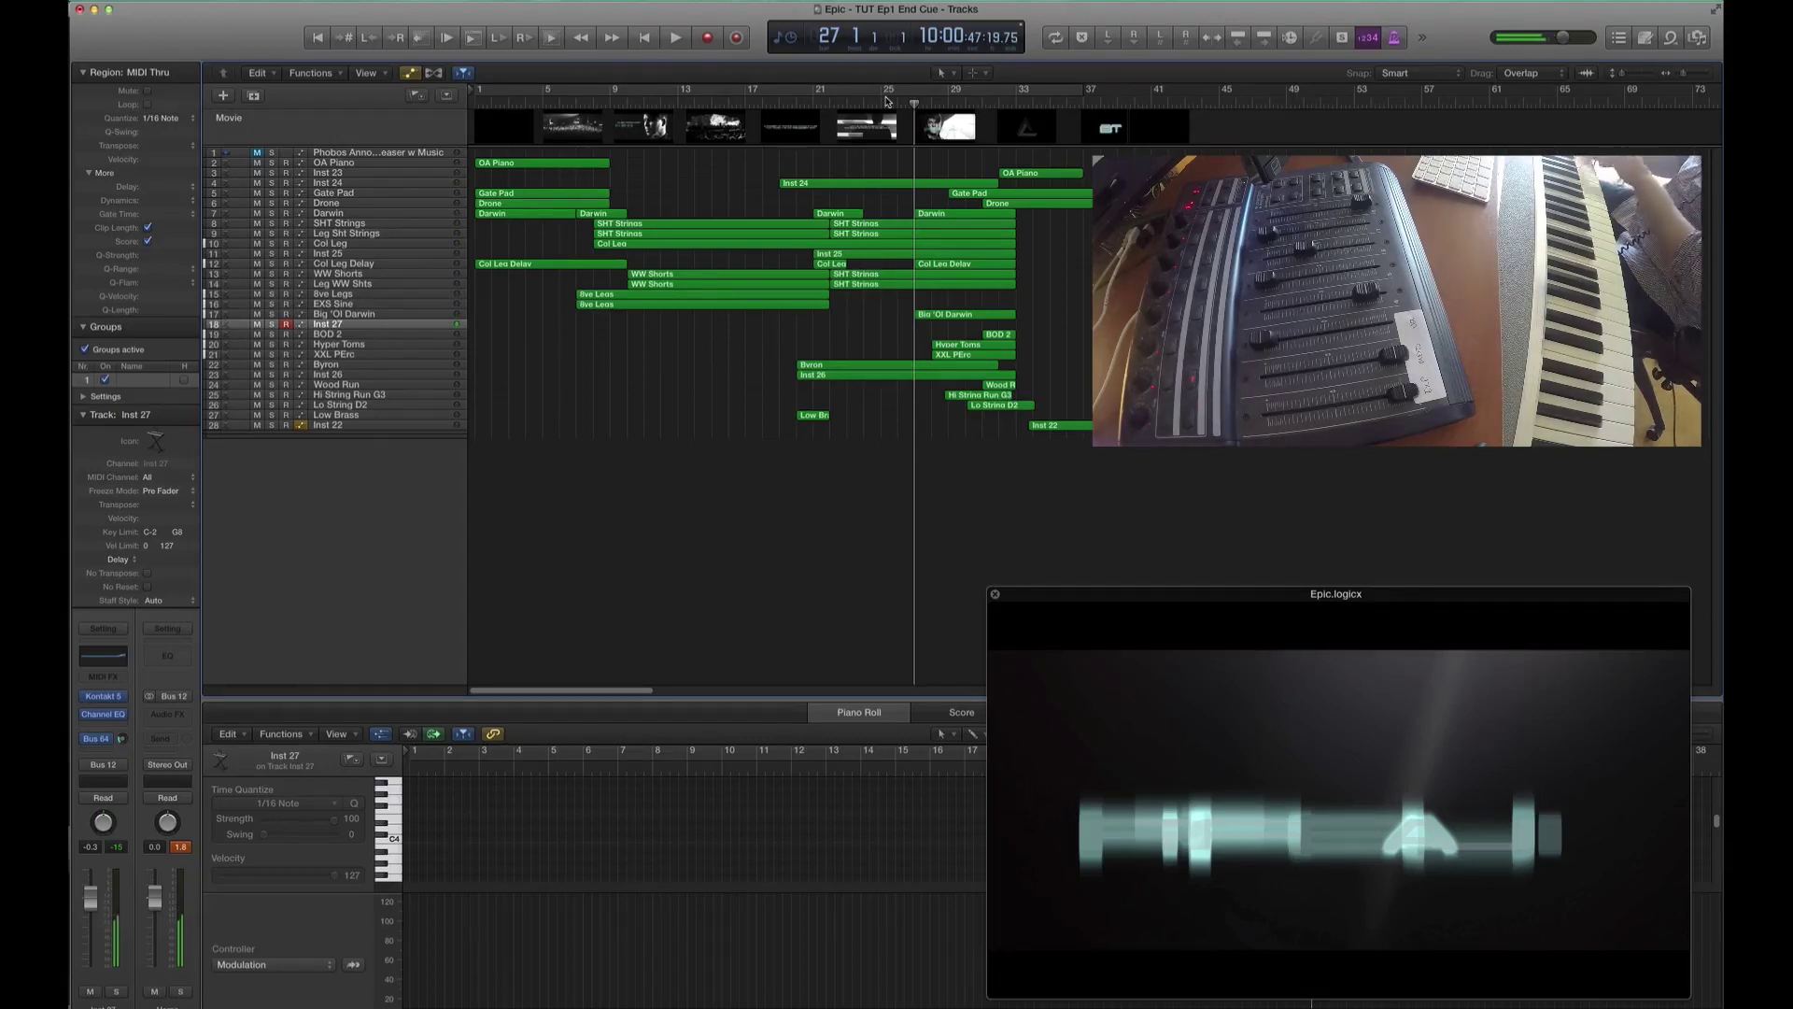
- Record another percussion take on the Inst 27 track from bar 27 to about bar 33
{"action": "key", "text": "r"}
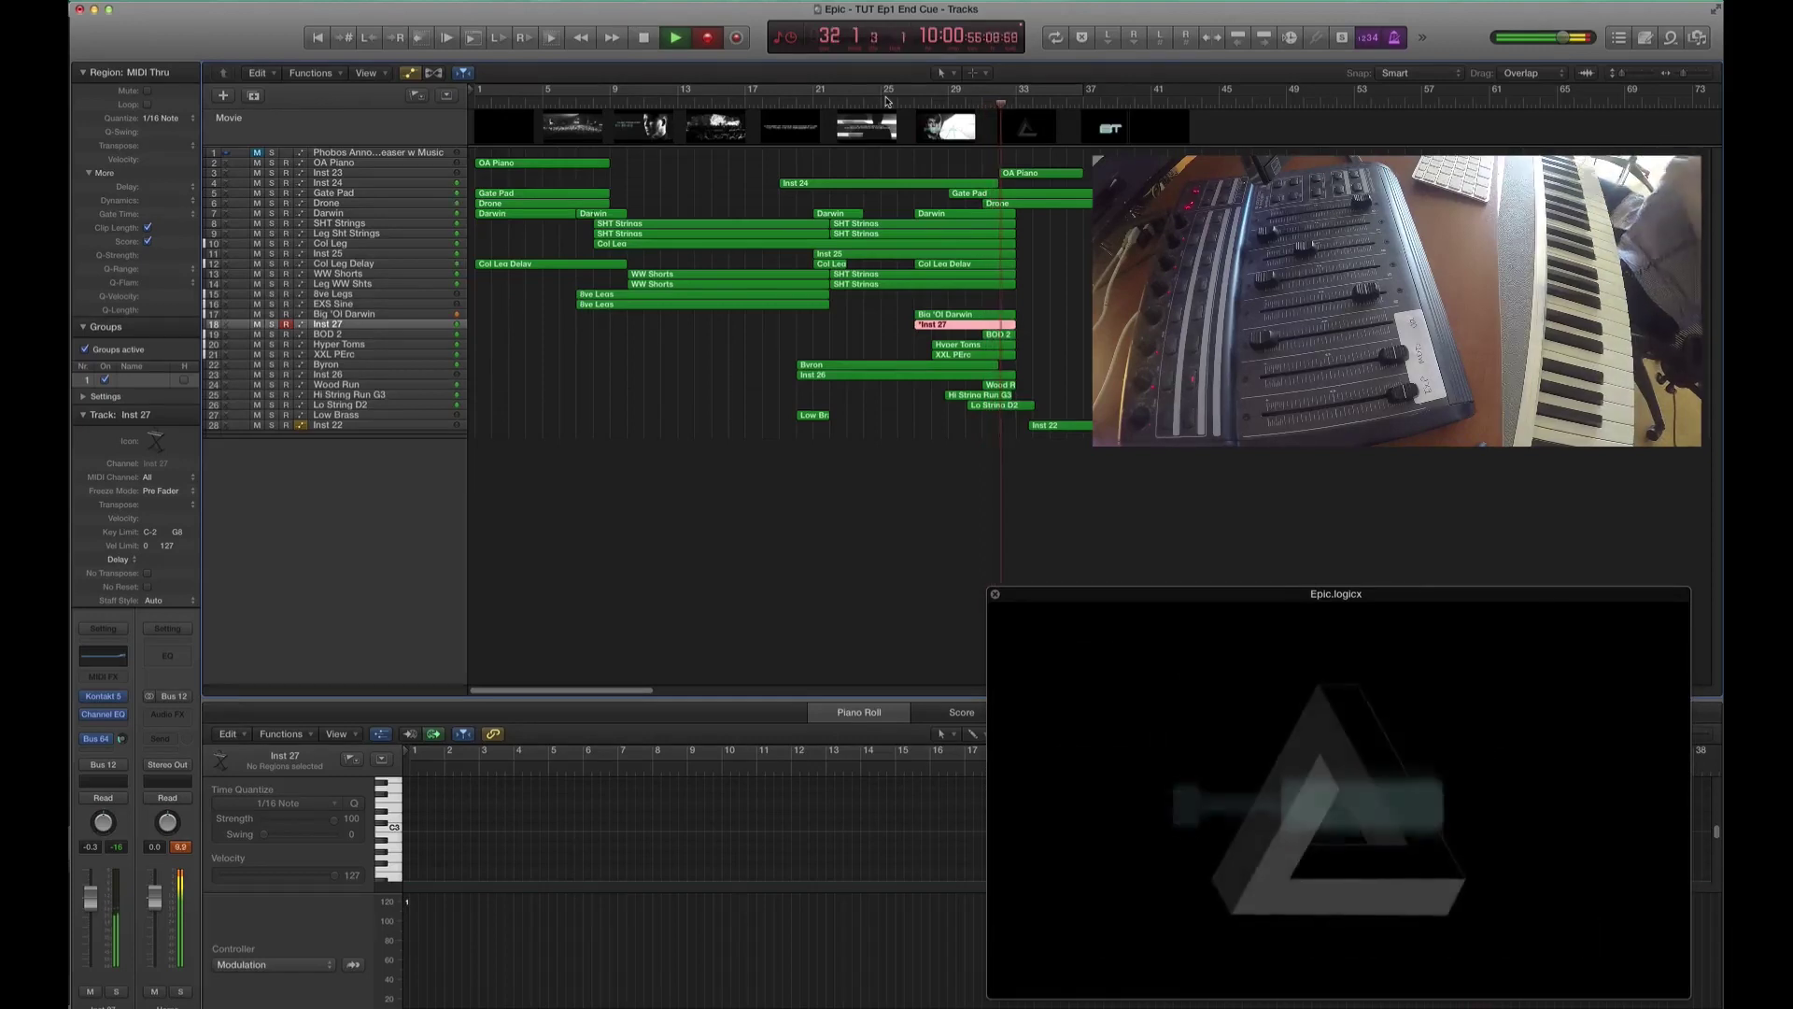
{"action": "key", "text": "shift+r"}
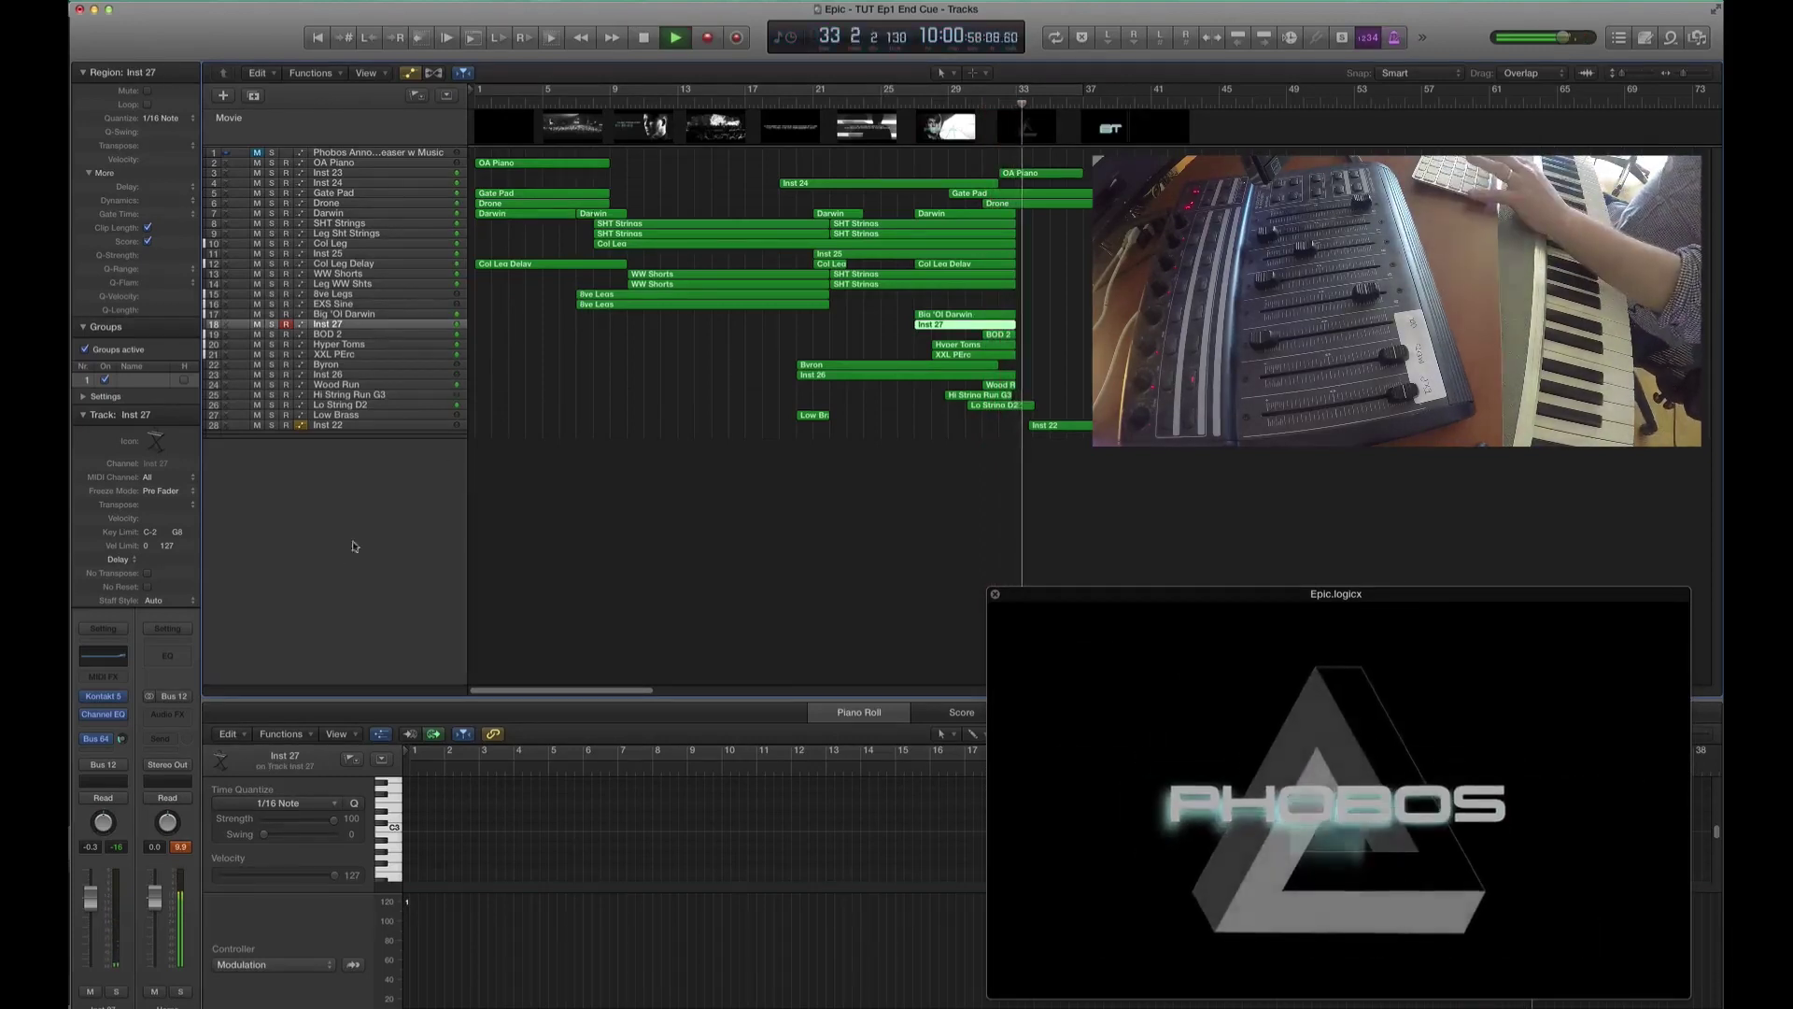
{"action": "key", "text": "space"}
- Insert a stereo Distortion after the Channel EQ on Inst 27, raise its drive to about 25.5 dB and lower its output
{"action": "left_click", "coordinate": [118, 725]}
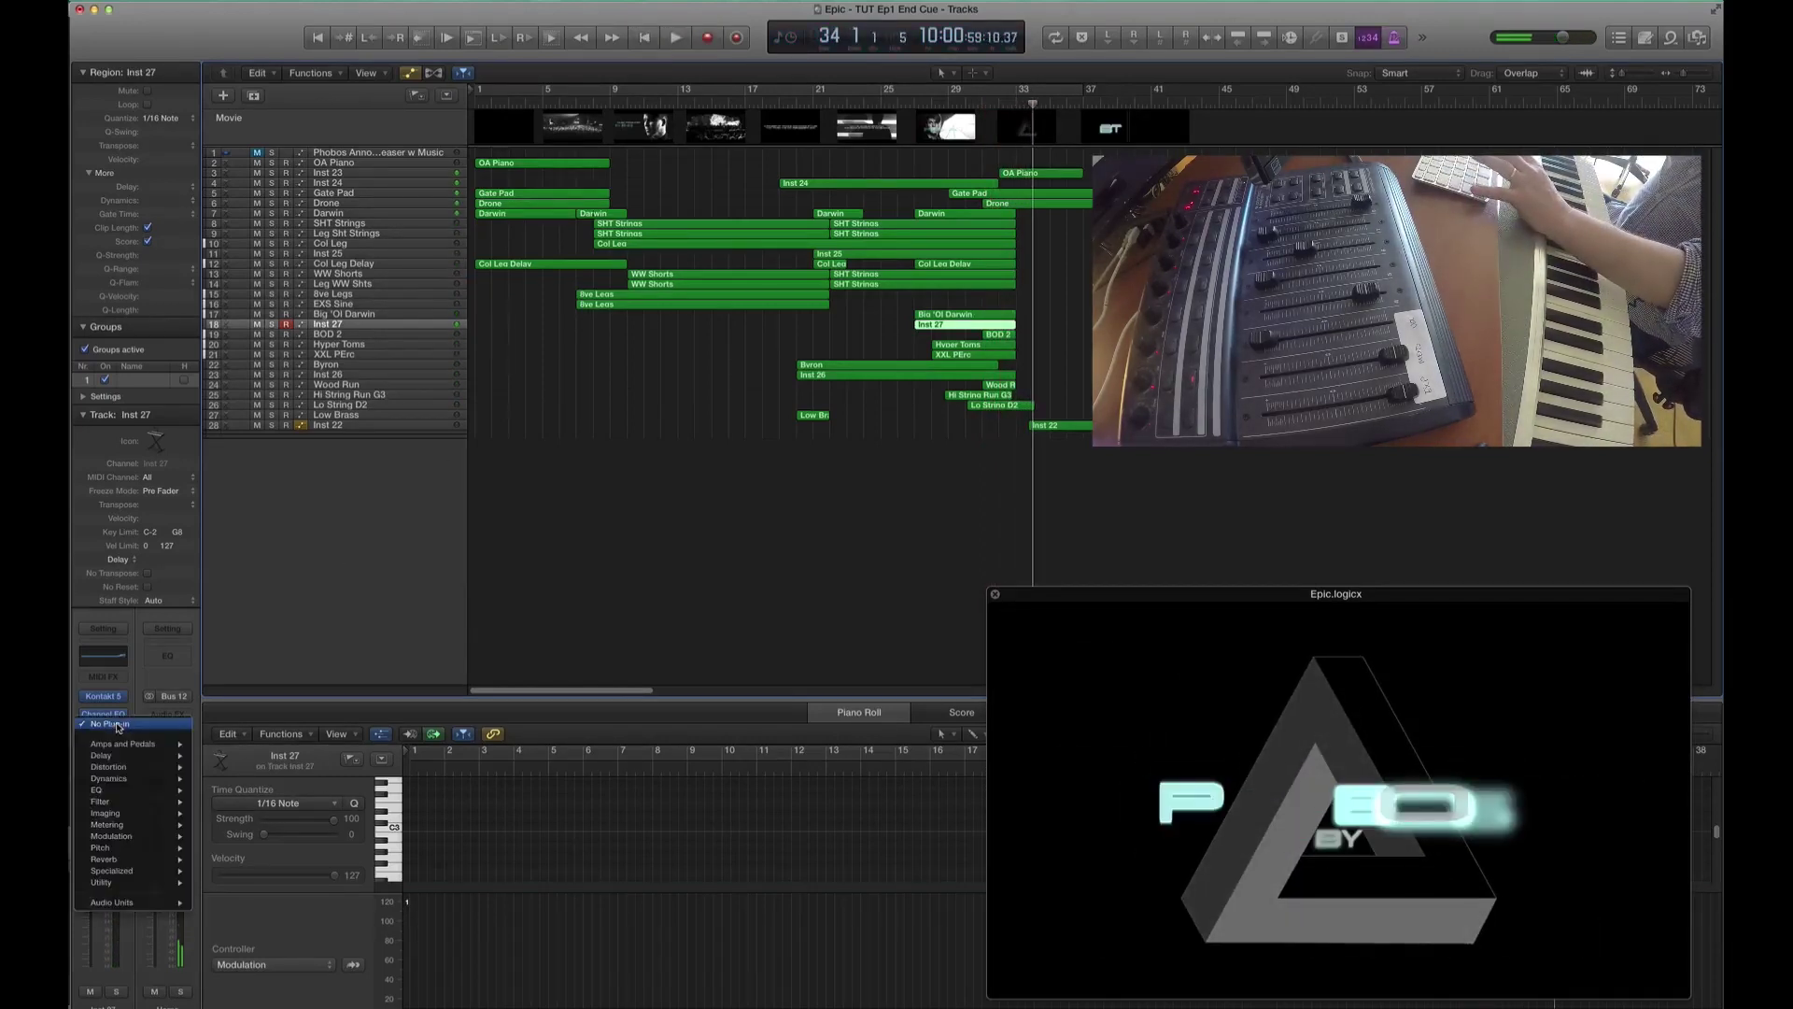
{"action": "mouse_move", "coordinate": [140, 767]}
{"action": "mouse_move", "coordinate": [259, 793]}
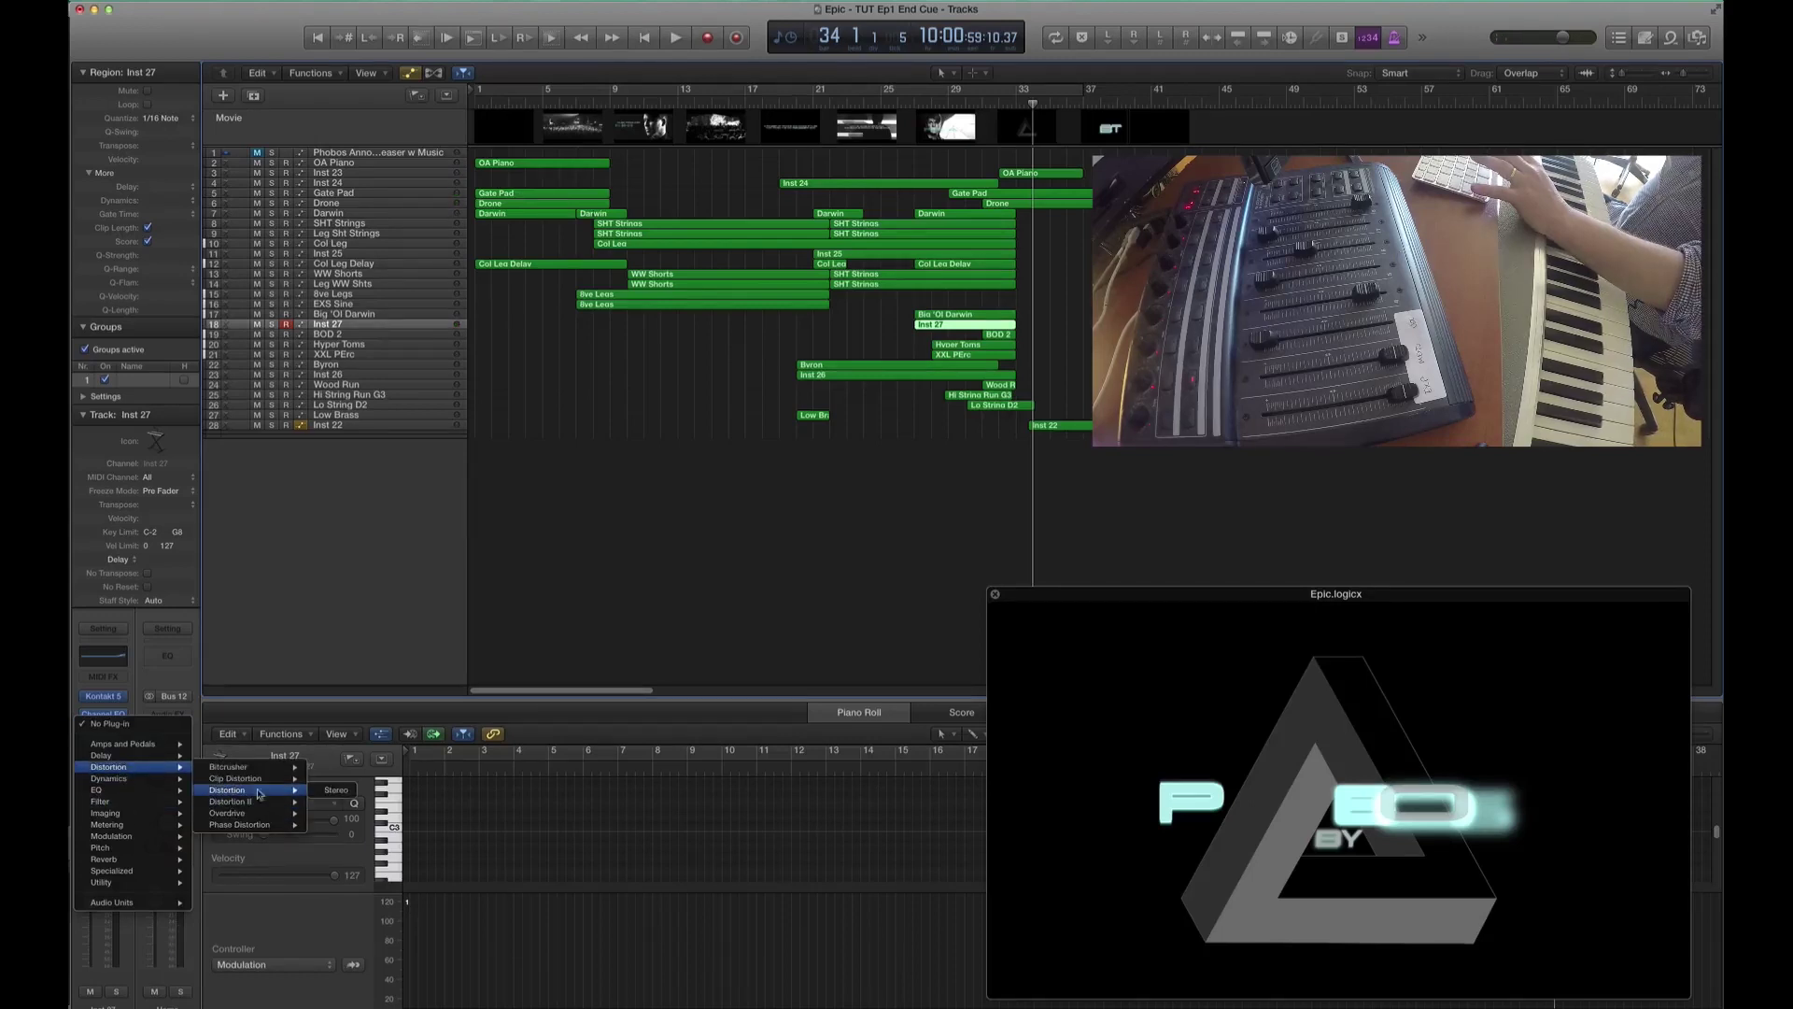
{"action": "left_click", "coordinate": [330, 792]}
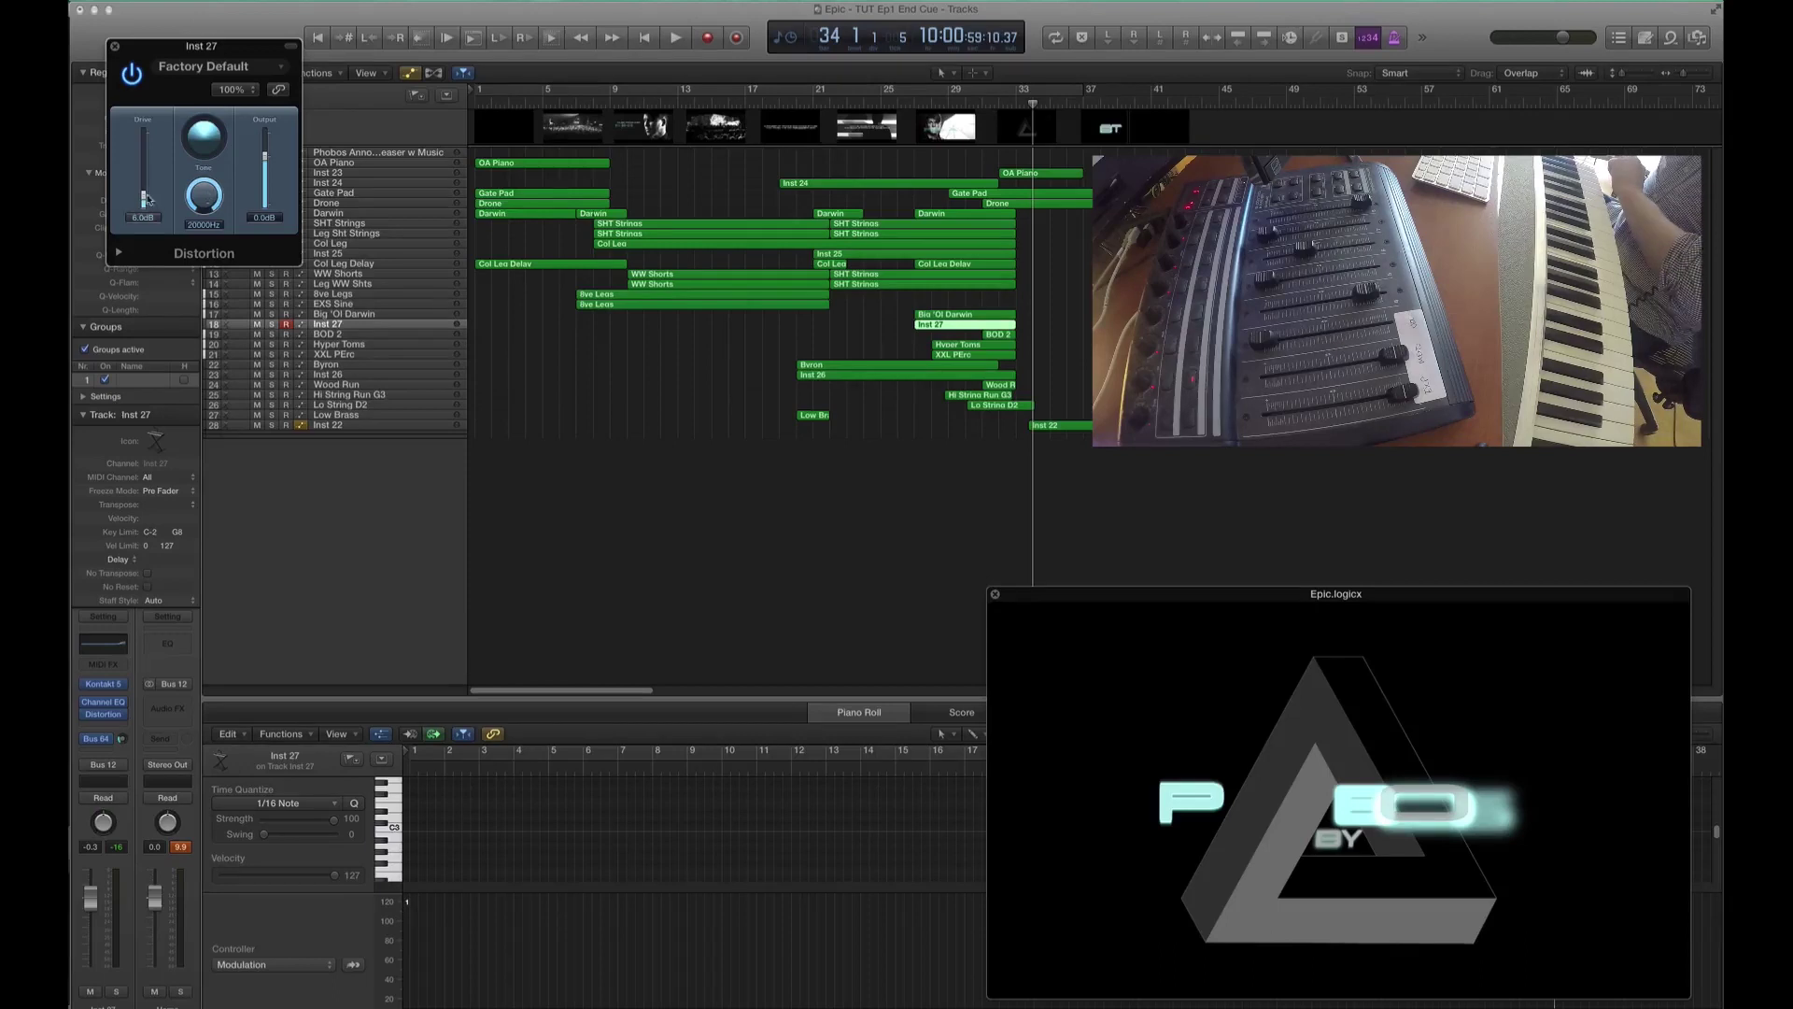
{"action": "left_click_drag", "start_coordinate": [264, 168], "coordinate": [264, 180]}
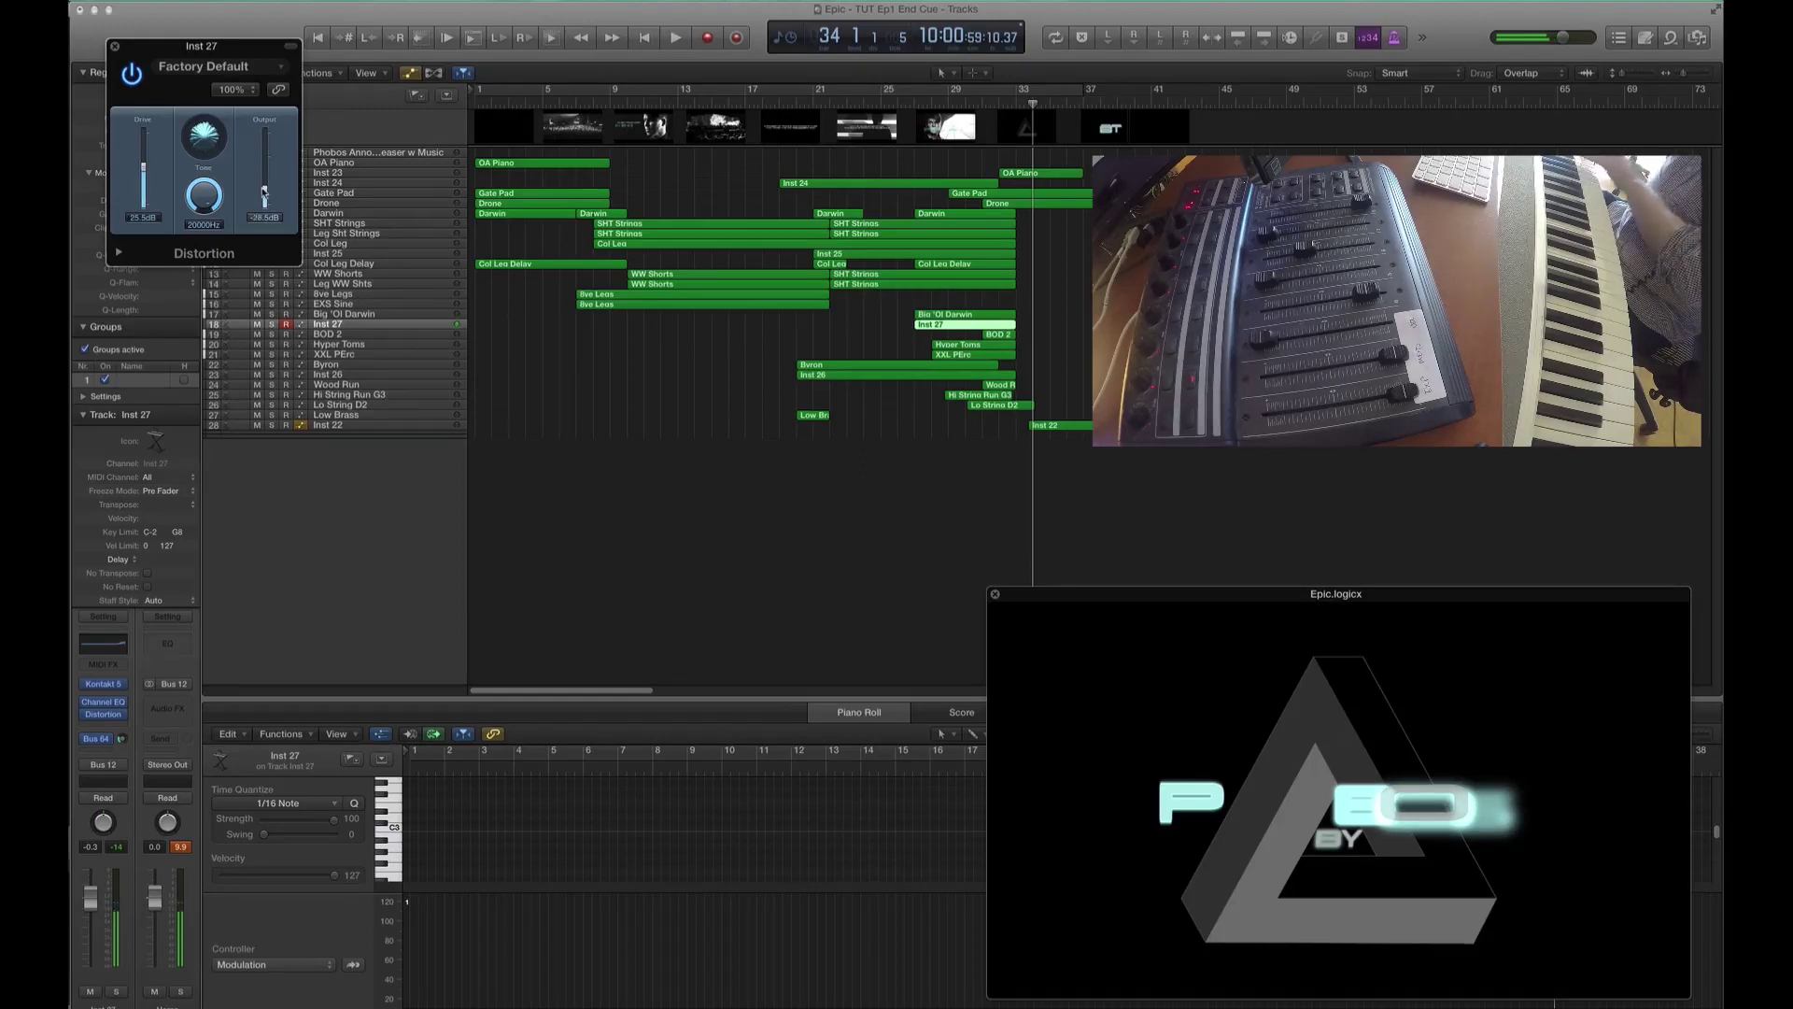
- Adjust the microphone mix of the Darwin Percussion Ensemble in Inst 27's Kontakt, loading the first mic position
{"action": "left_click", "coordinate": [106, 686]}
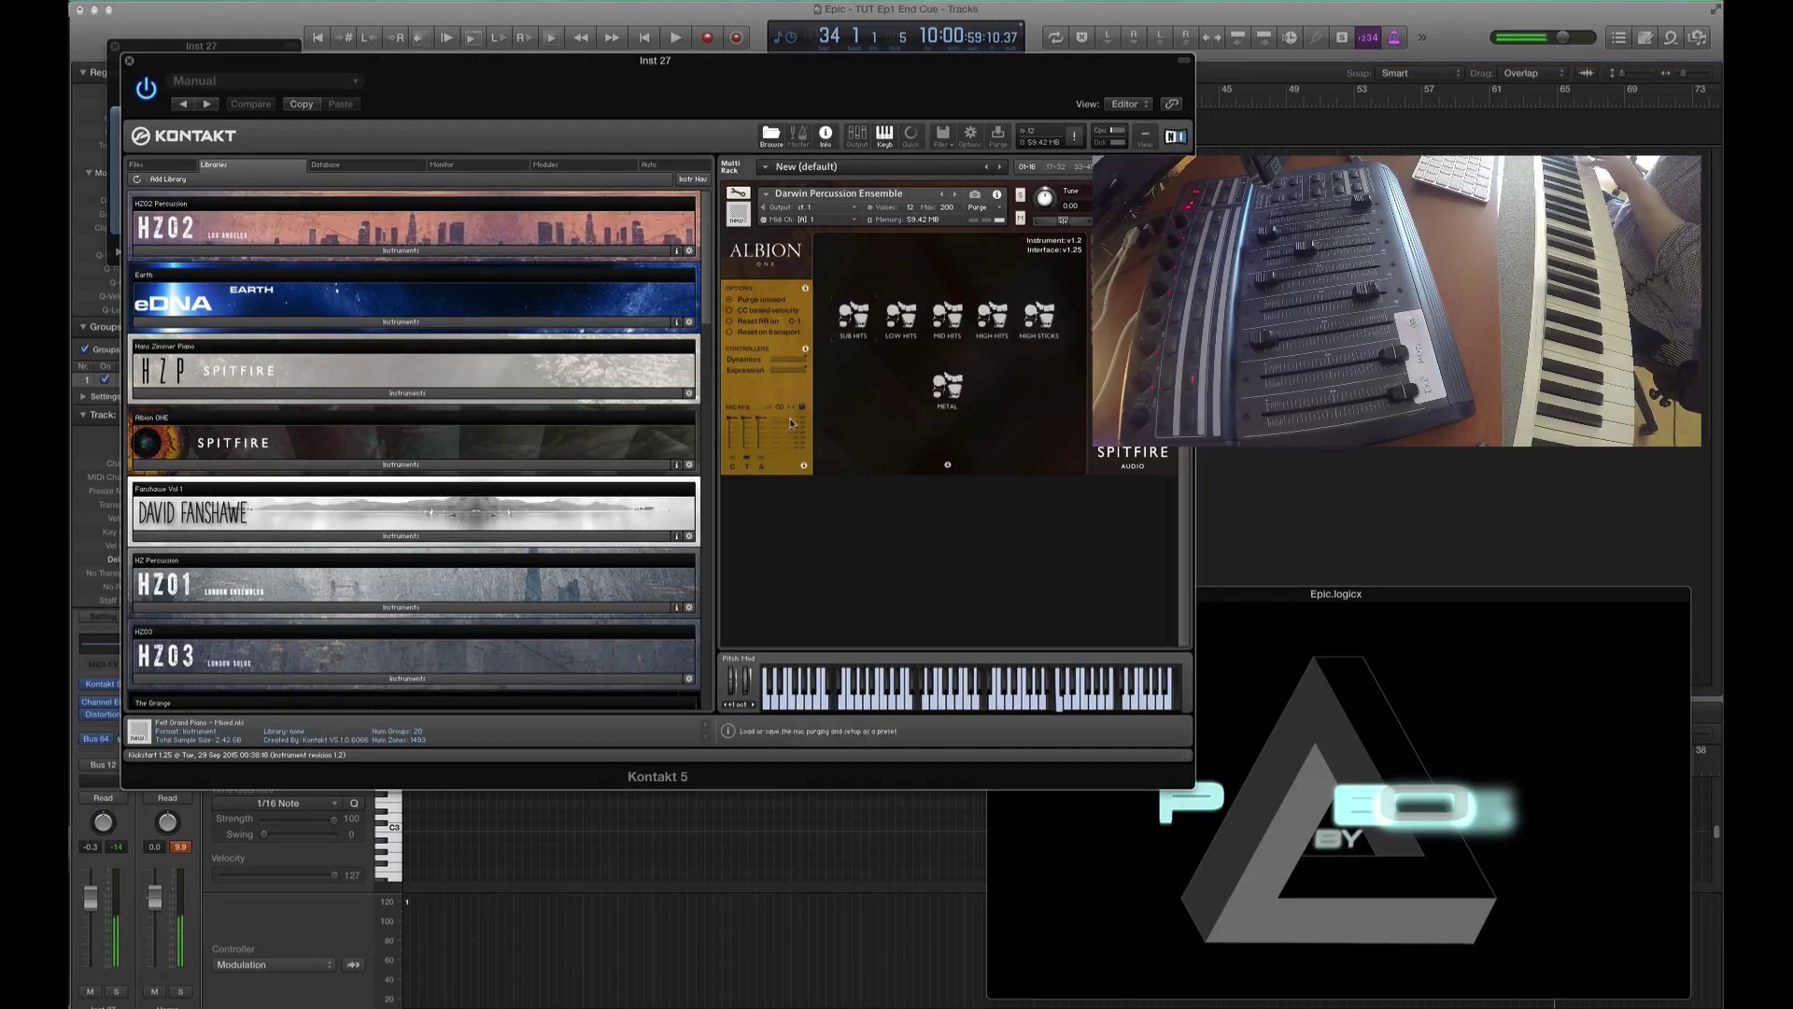
{"action": "left_click", "coordinate": [732, 461]}
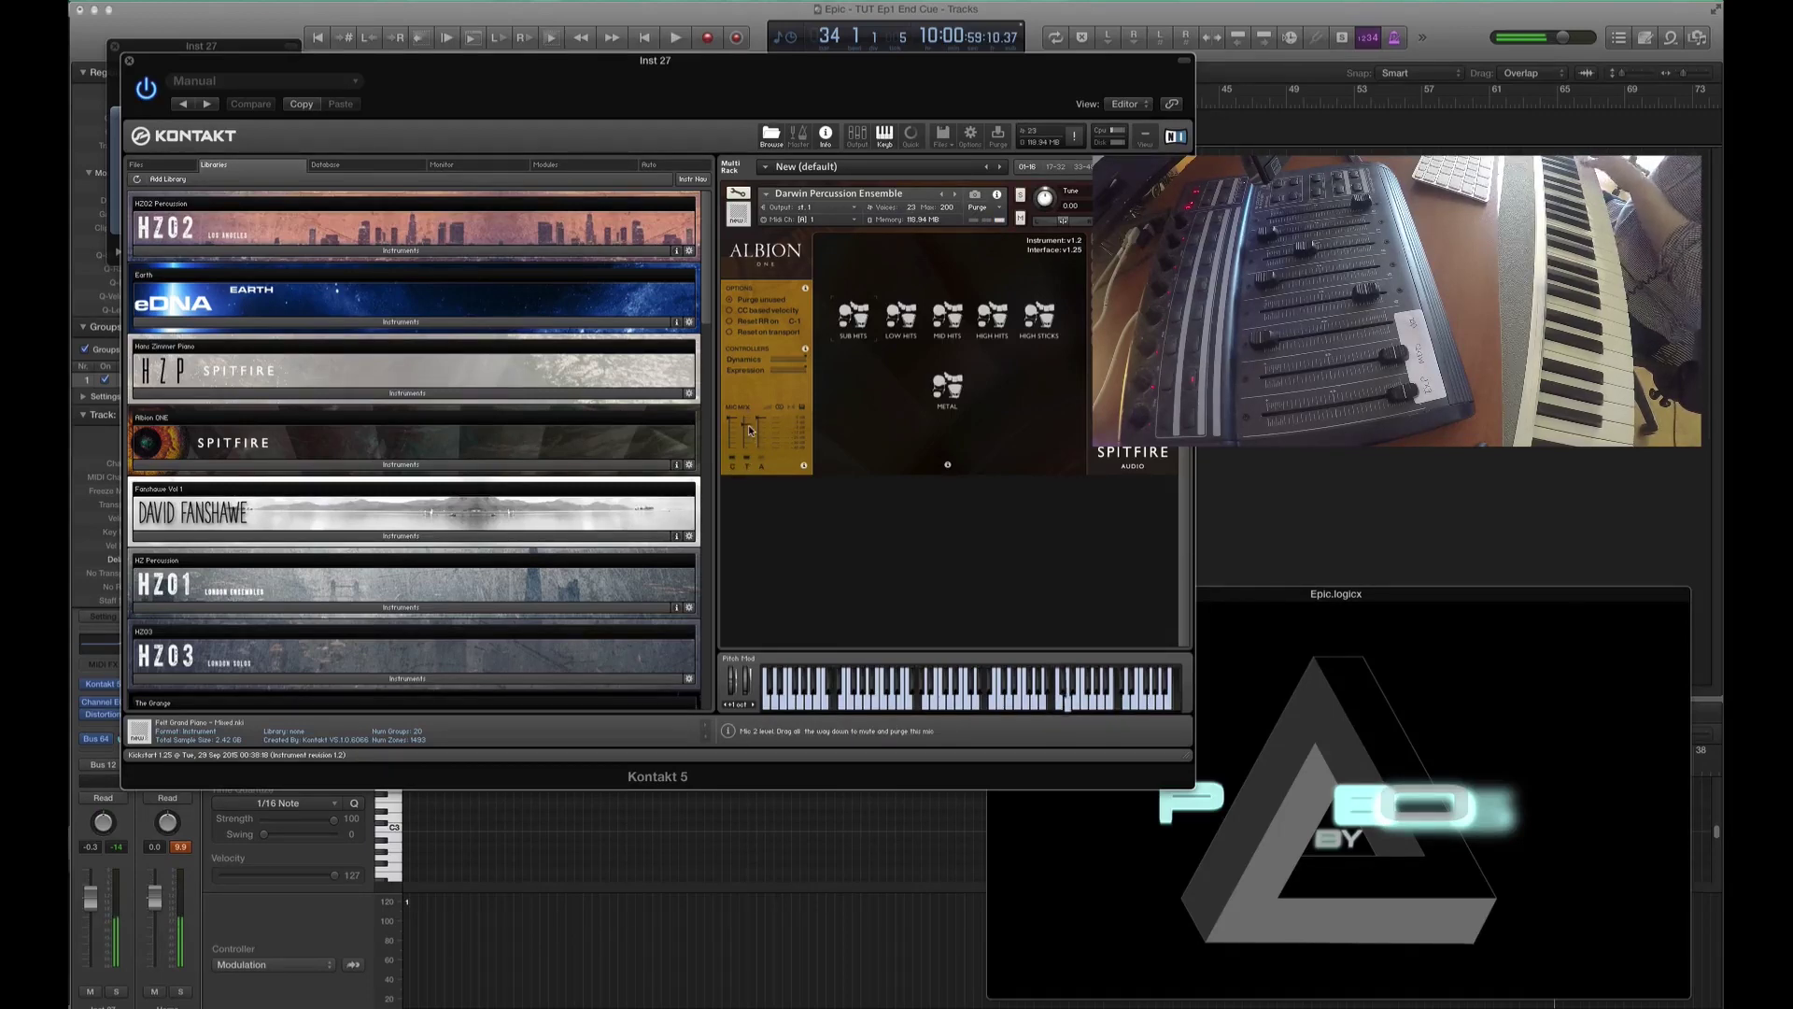
{"action": "left_click", "coordinate": [131, 62]}
{"action": "left_click", "coordinate": [115, 46]}
- Play from bar 27 and enable a low cut on Inst 27's Channel EQ, raising it to about 4 kHz
{"action": "double_click", "coordinate": [912, 105]}
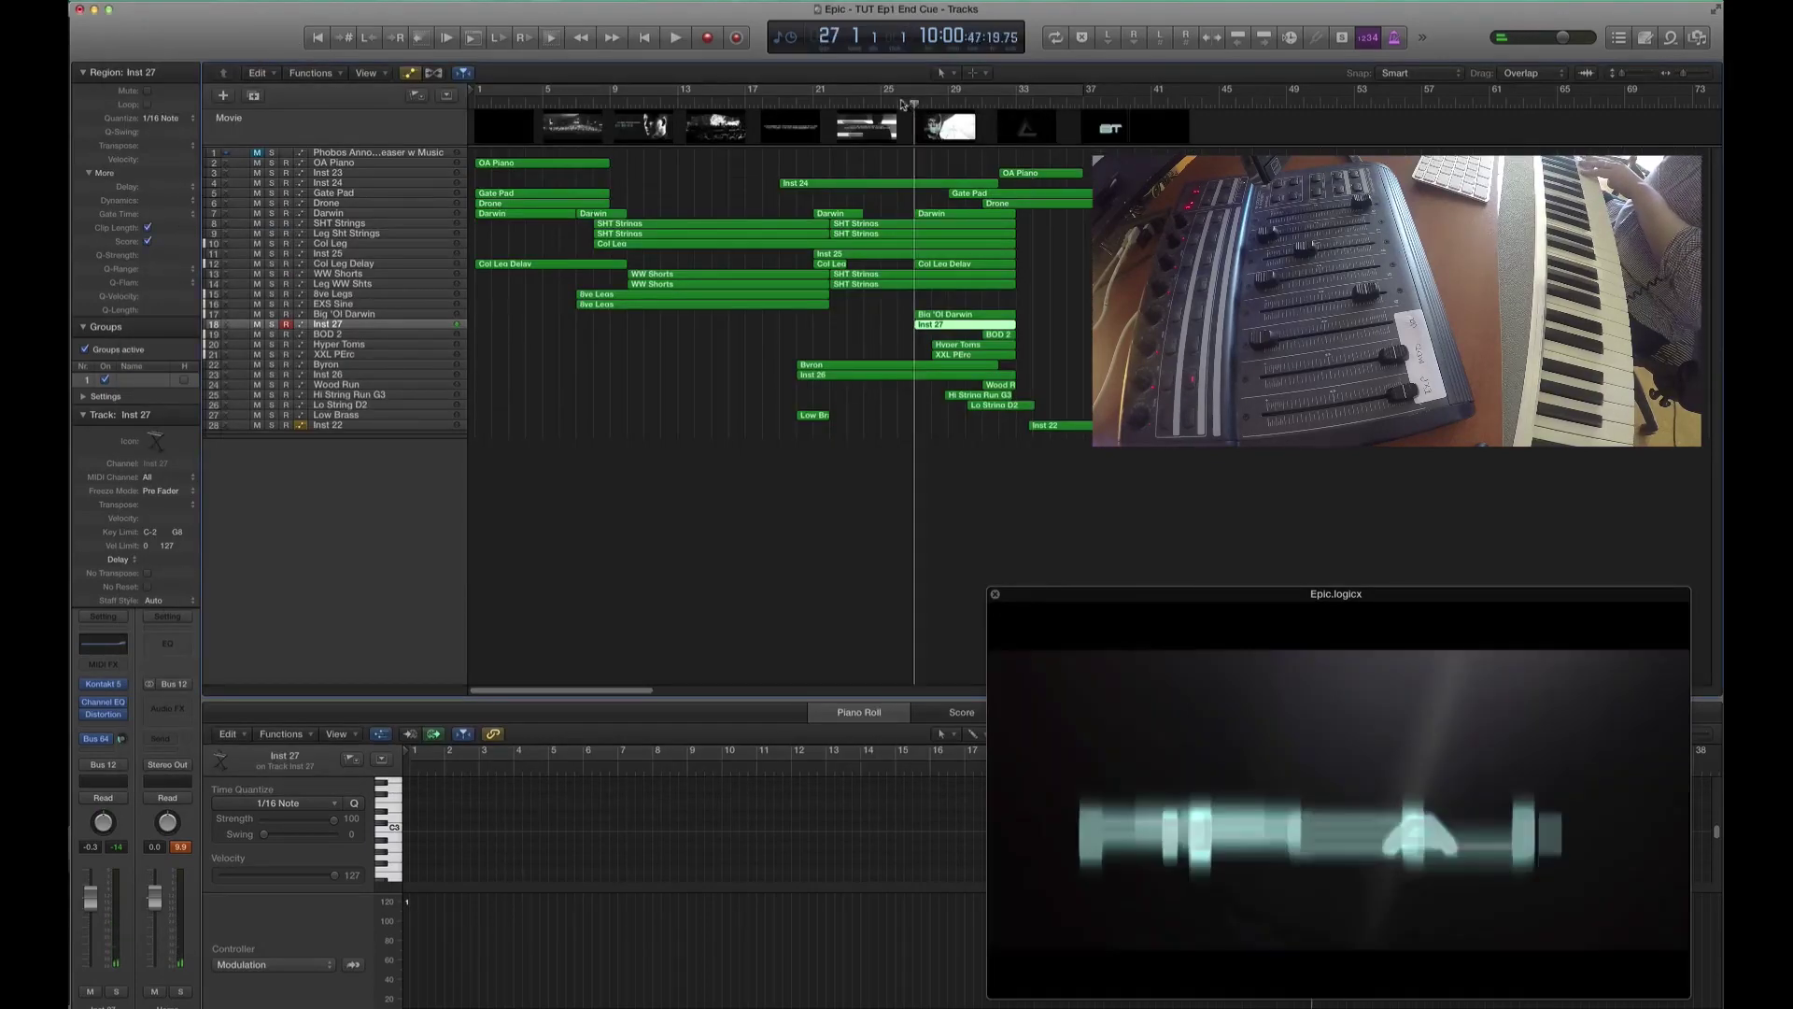
{"action": "left_click", "coordinate": [128, 643]}
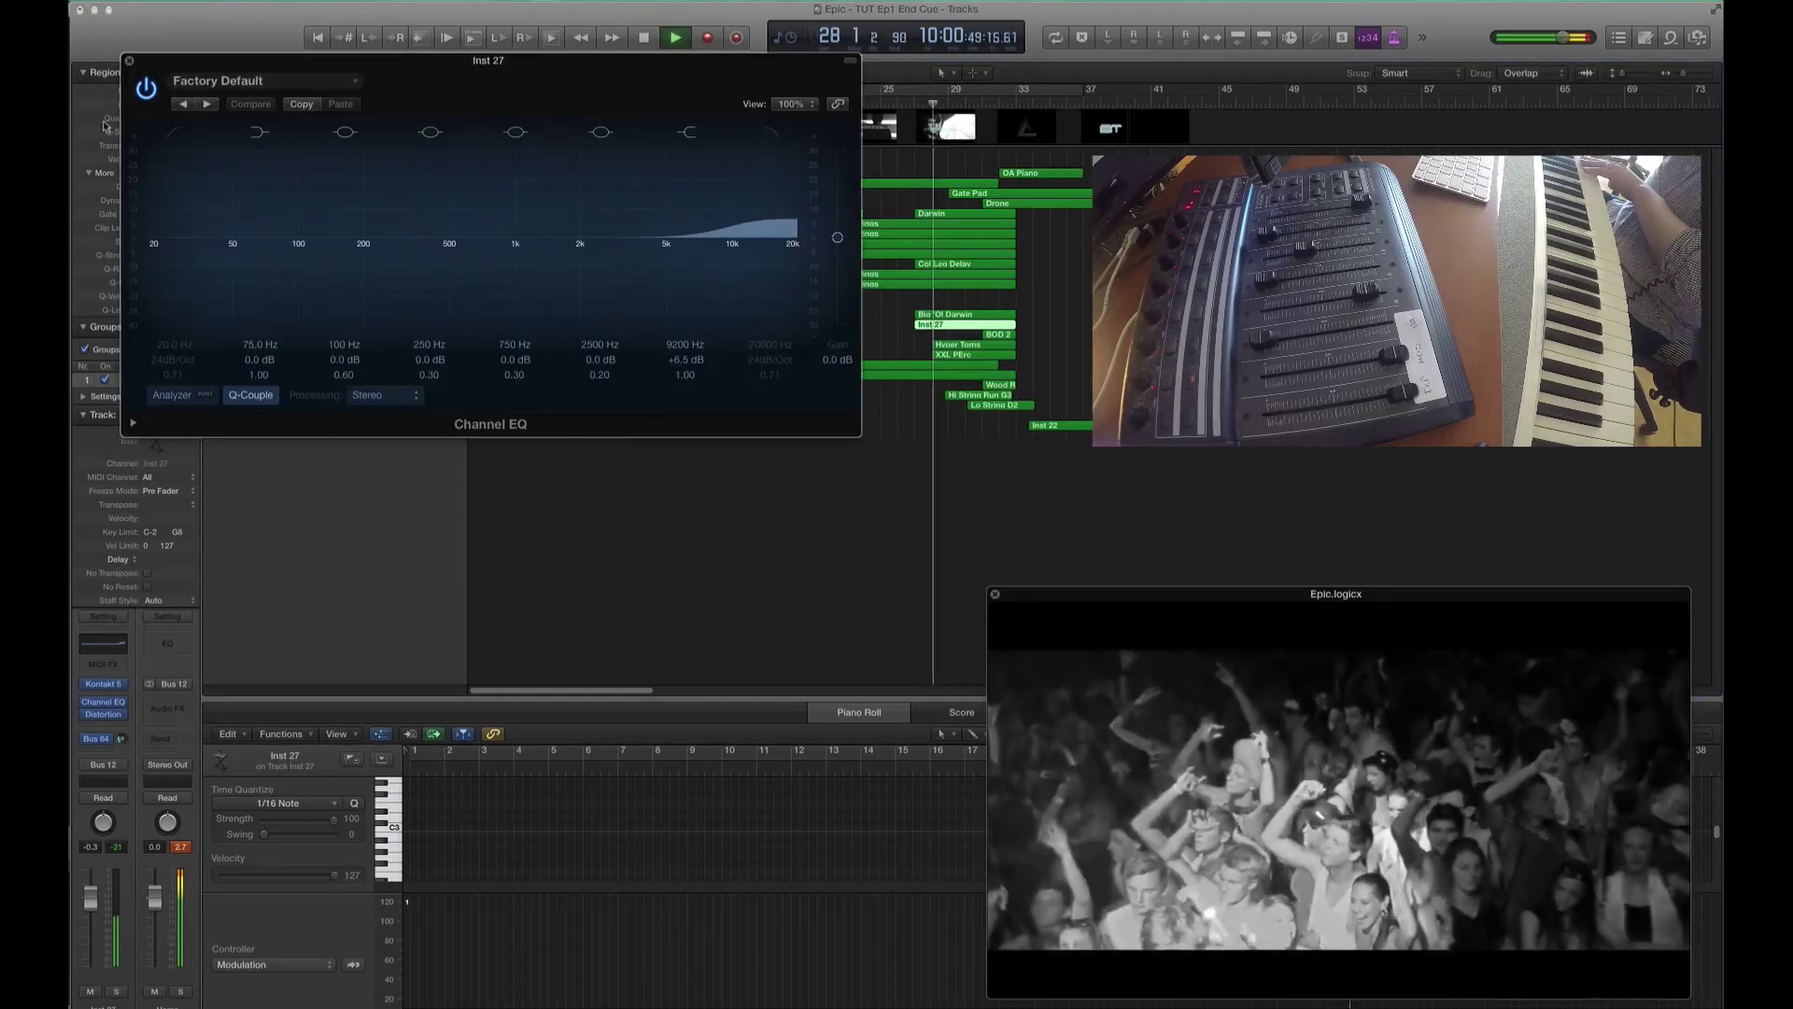
{"action": "left_click", "coordinate": [150, 244]}
{"action": "left_click_drag", "start_coordinate": [149, 248], "coordinate": [649, 281]}
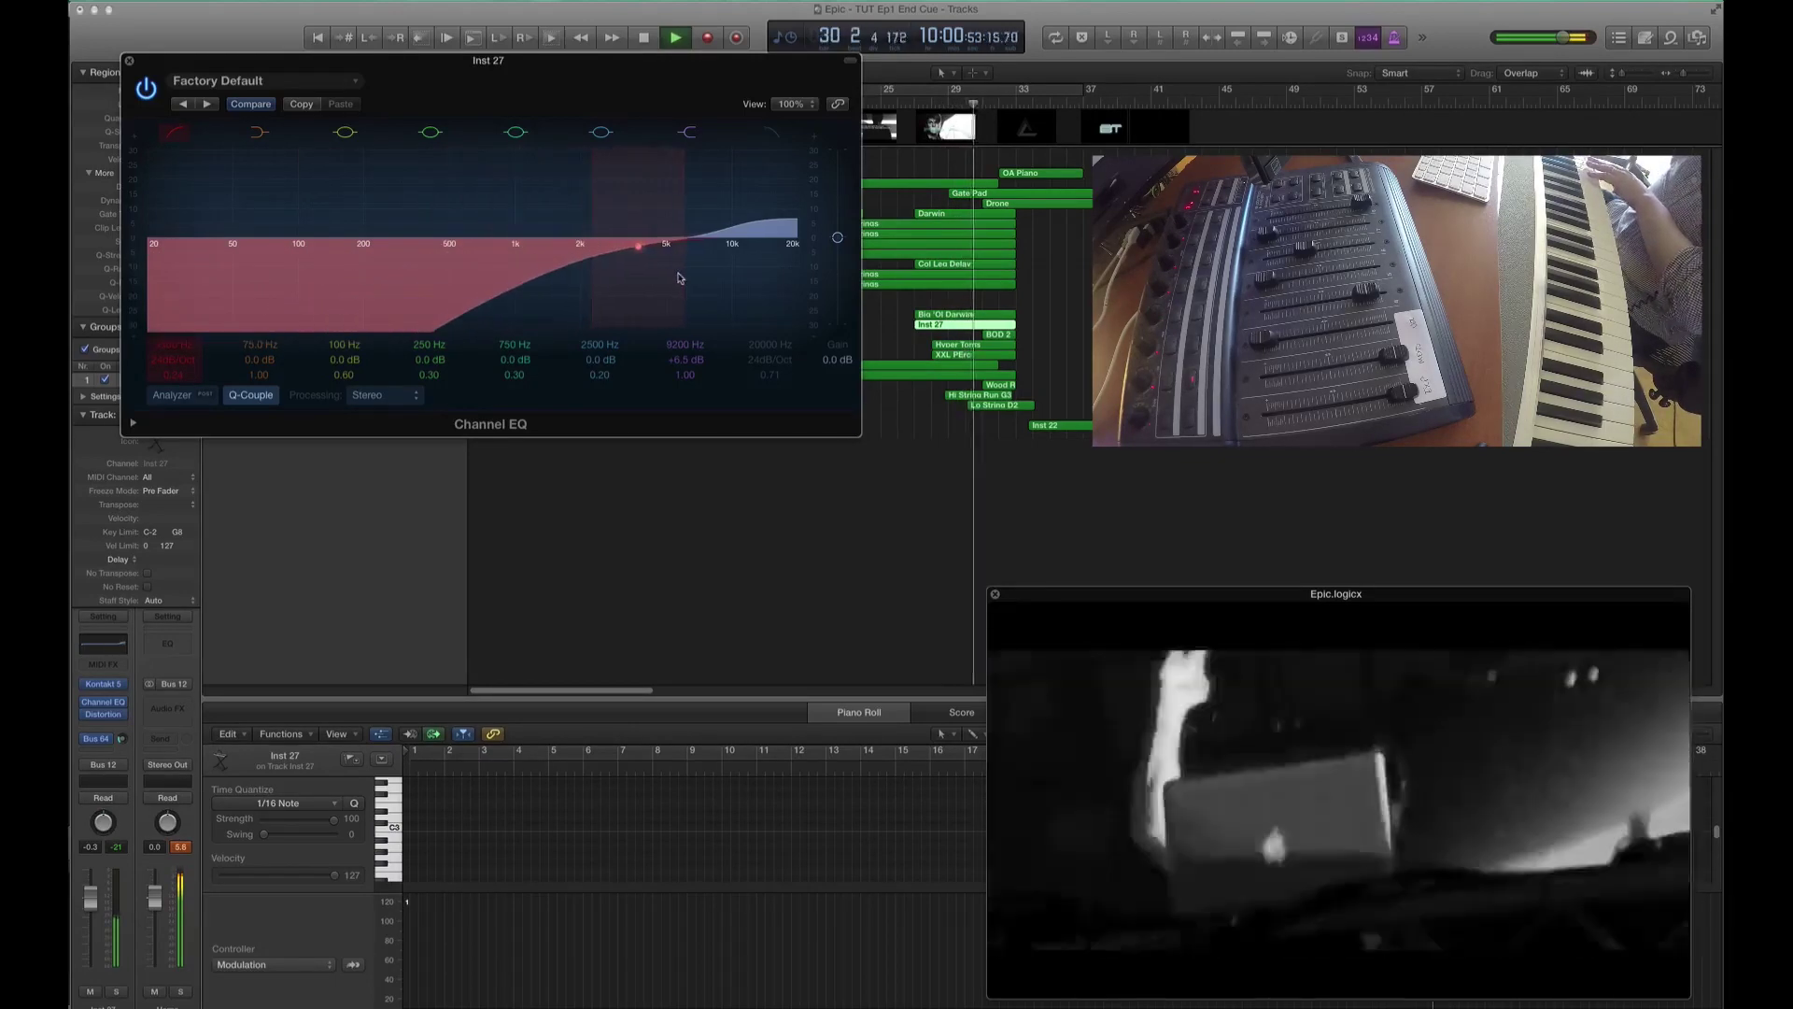
{"action": "left_click", "coordinate": [129, 61]}
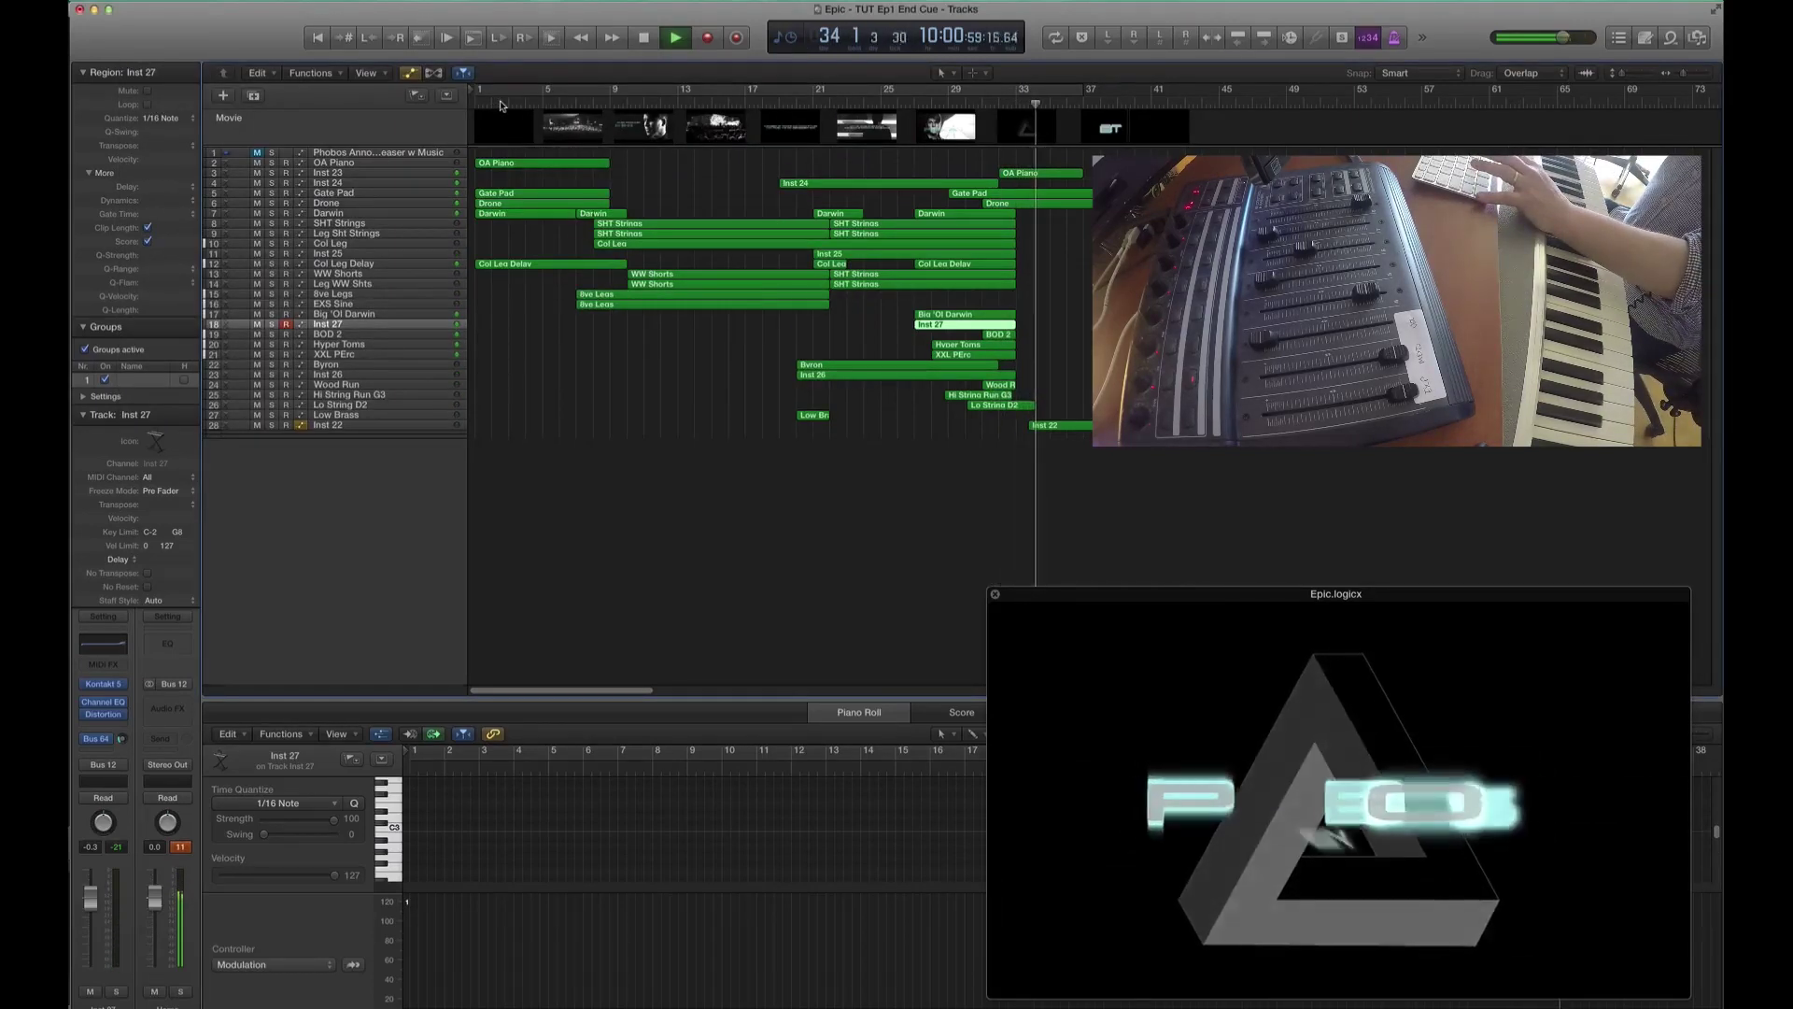
{"action": "key", "text": "space"}
- Play the cue from bar 1 and enlarge the movie window, placing it over the centre of the arrangement
{"action": "key", "text": "Return"}
{"action": "key", "text": "Return"}
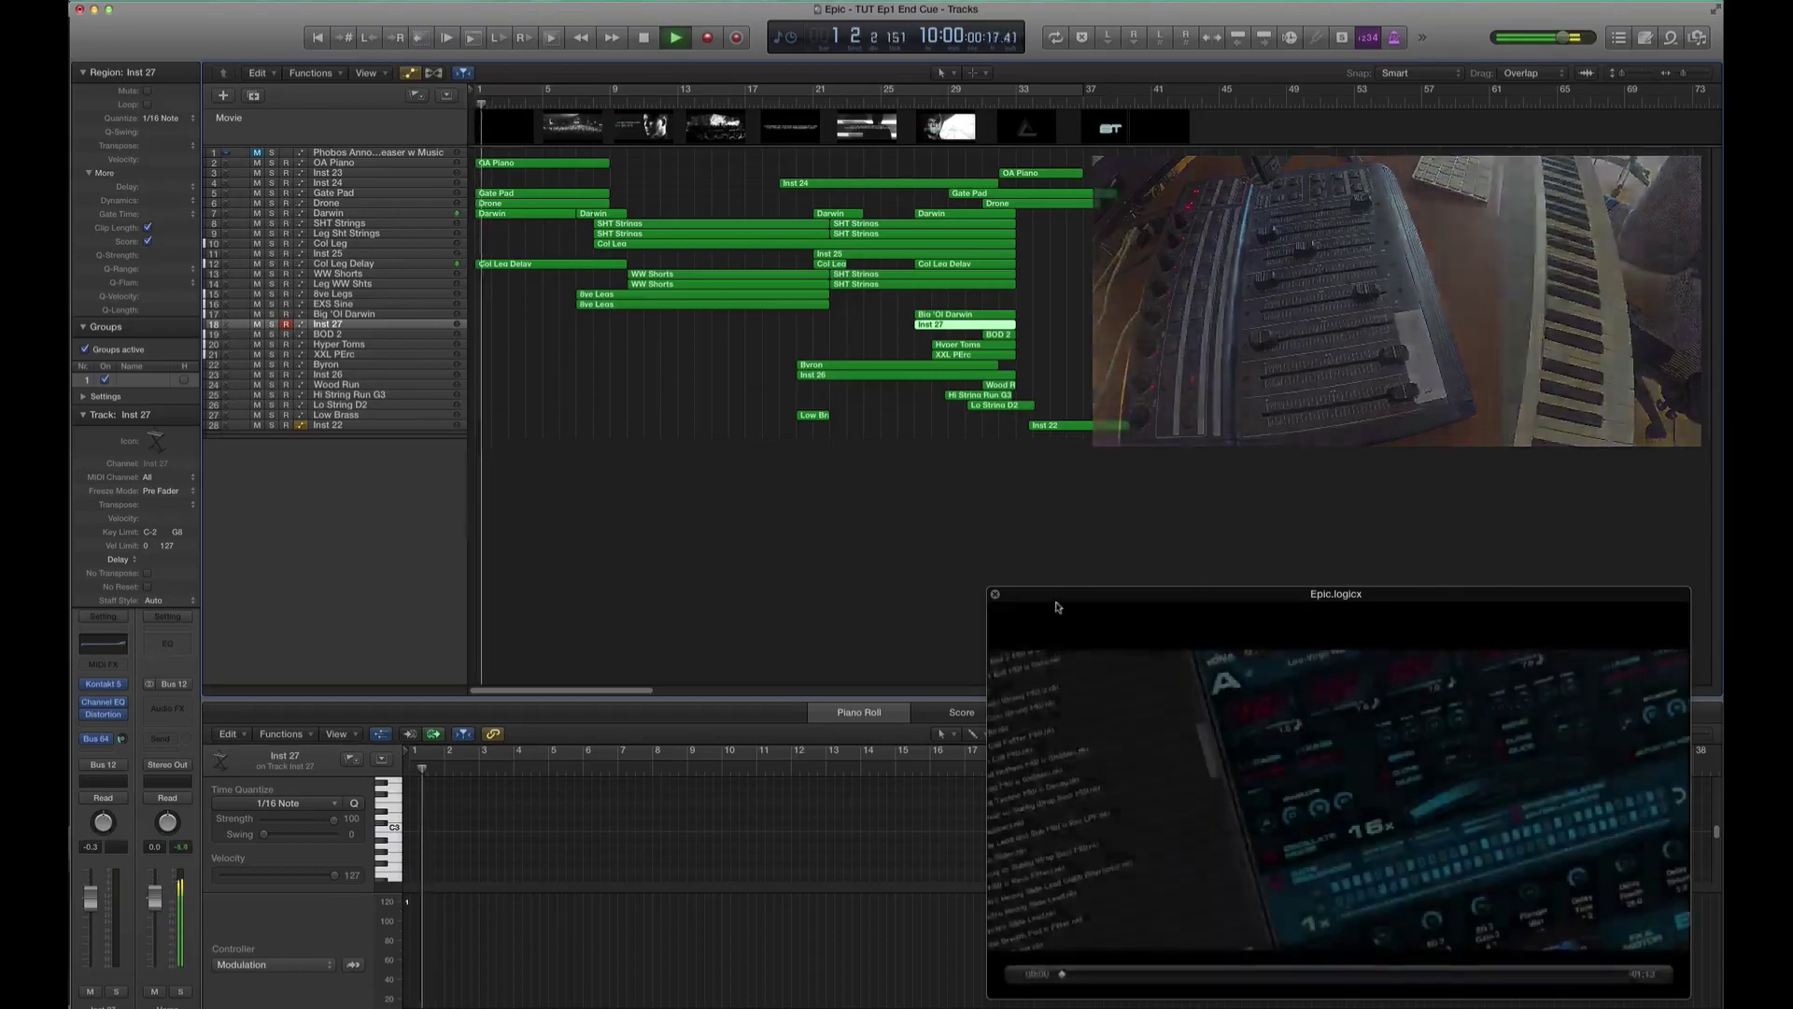
{"action": "left_click_drag", "start_coordinate": [1589, 856], "coordinate": [1016, 708]}
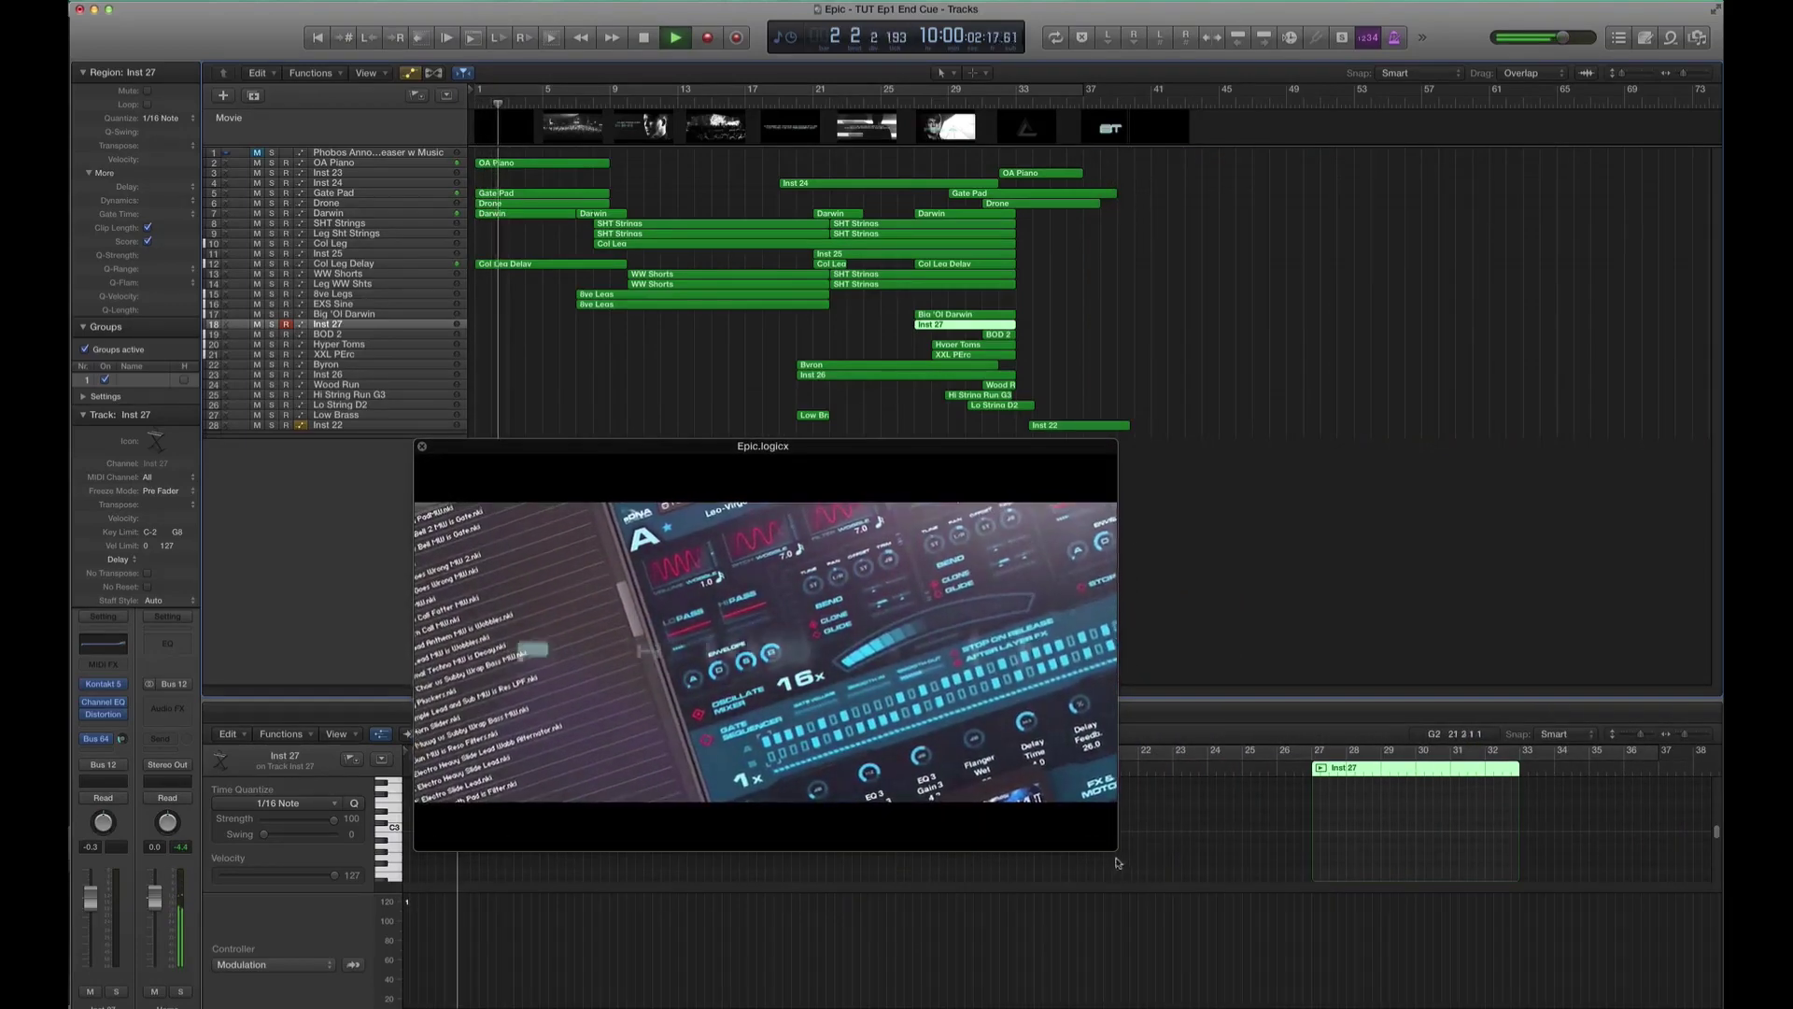
{"action": "left_click_drag", "start_coordinate": [1116, 848], "coordinate": [1501, 979]}
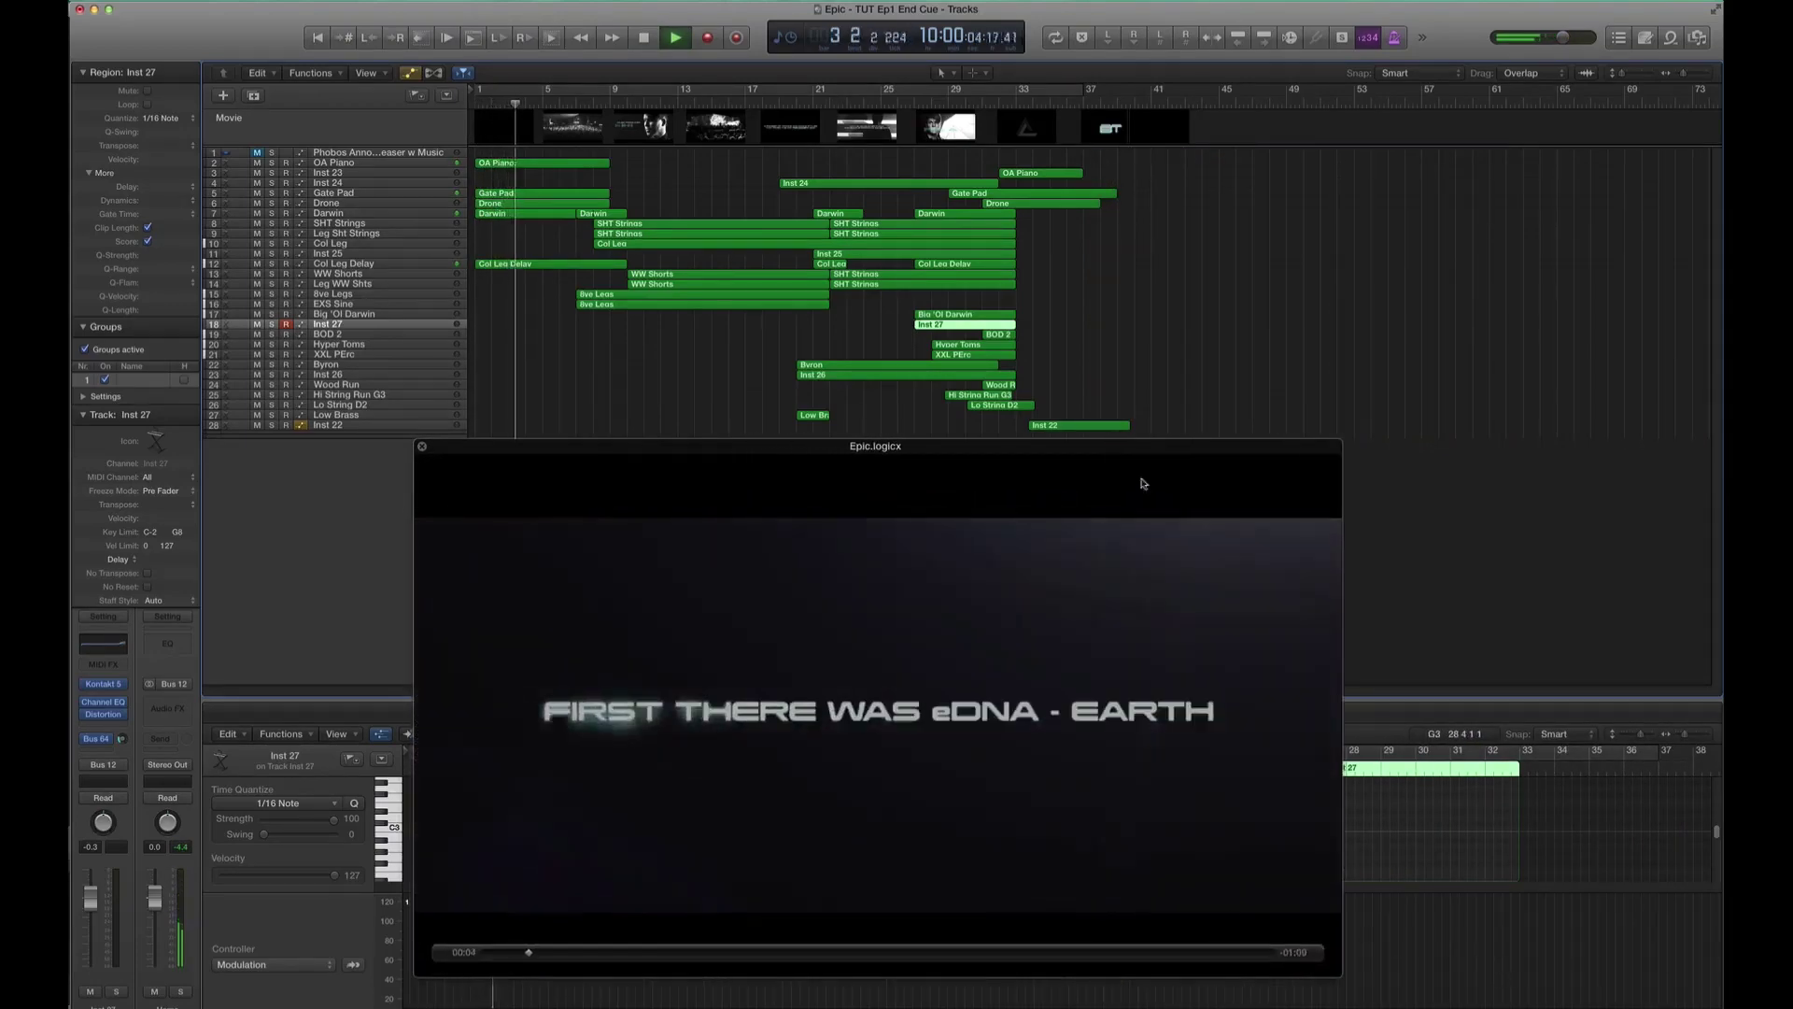
{"action": "left_click_drag", "start_coordinate": [1024, 452], "coordinate": [1211, 377]}
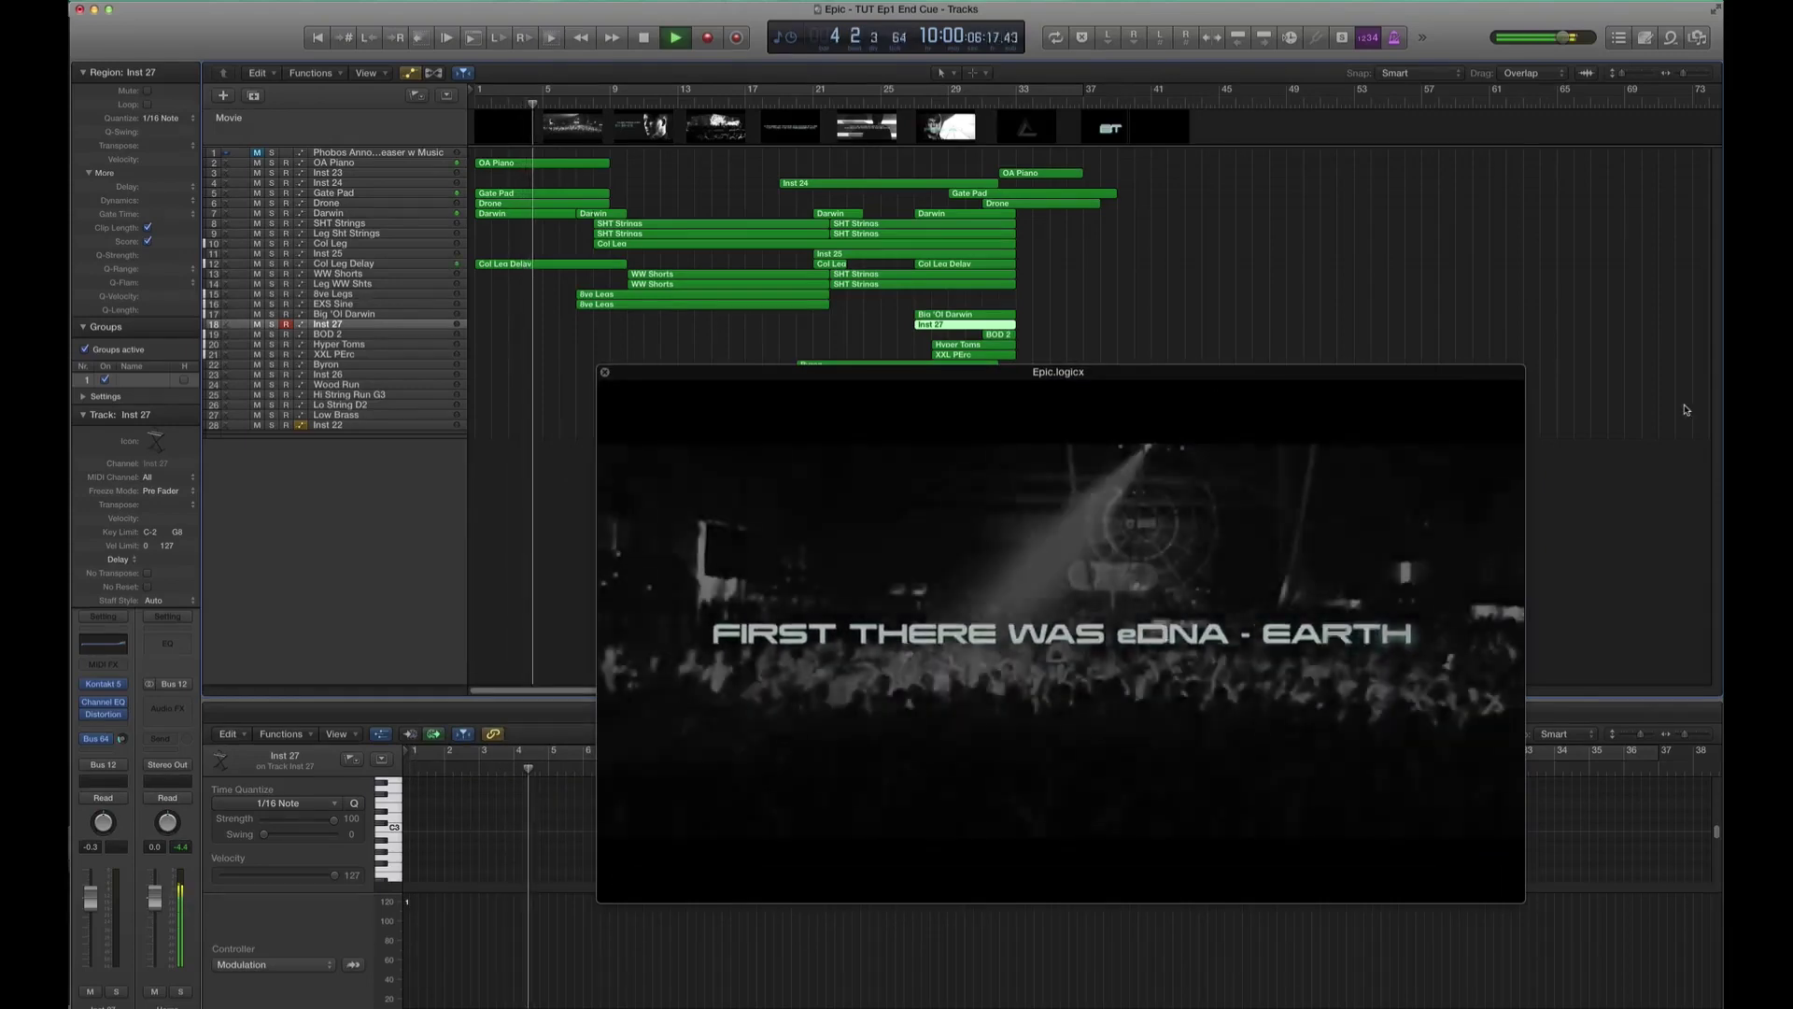